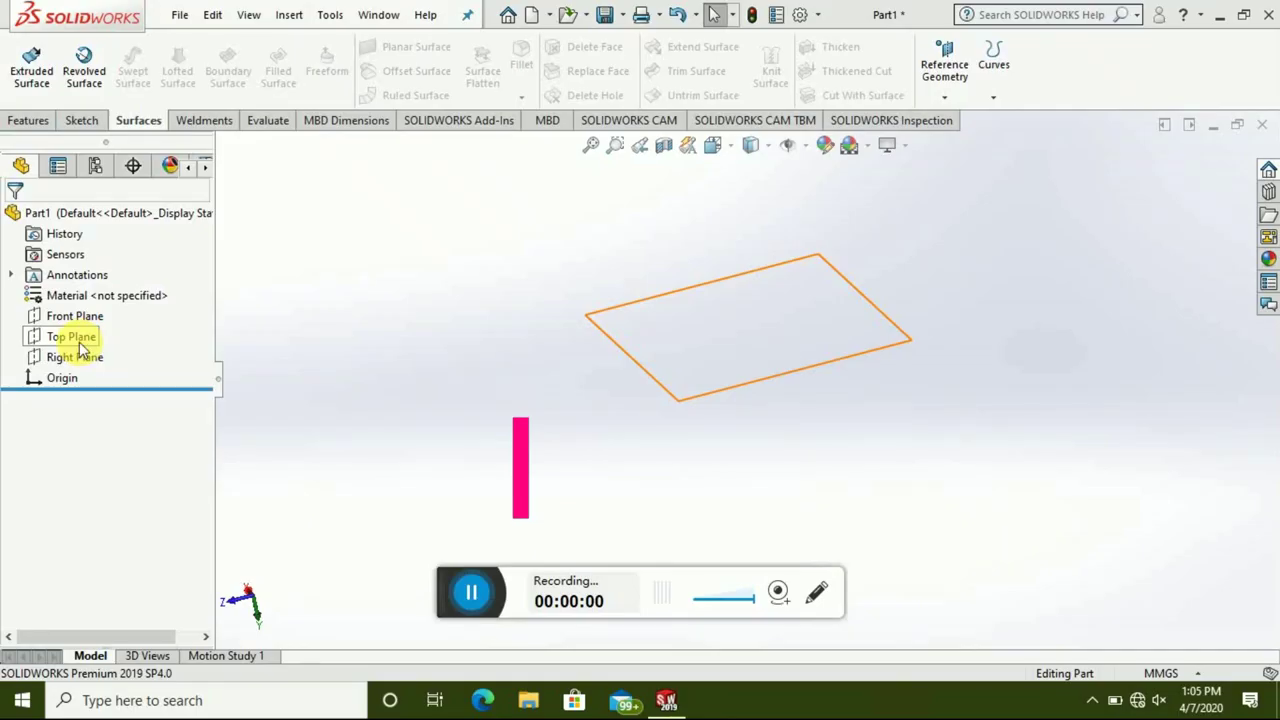
- Select the Top Plane in the new blank part's FeatureManager tree
left_click(75, 336)
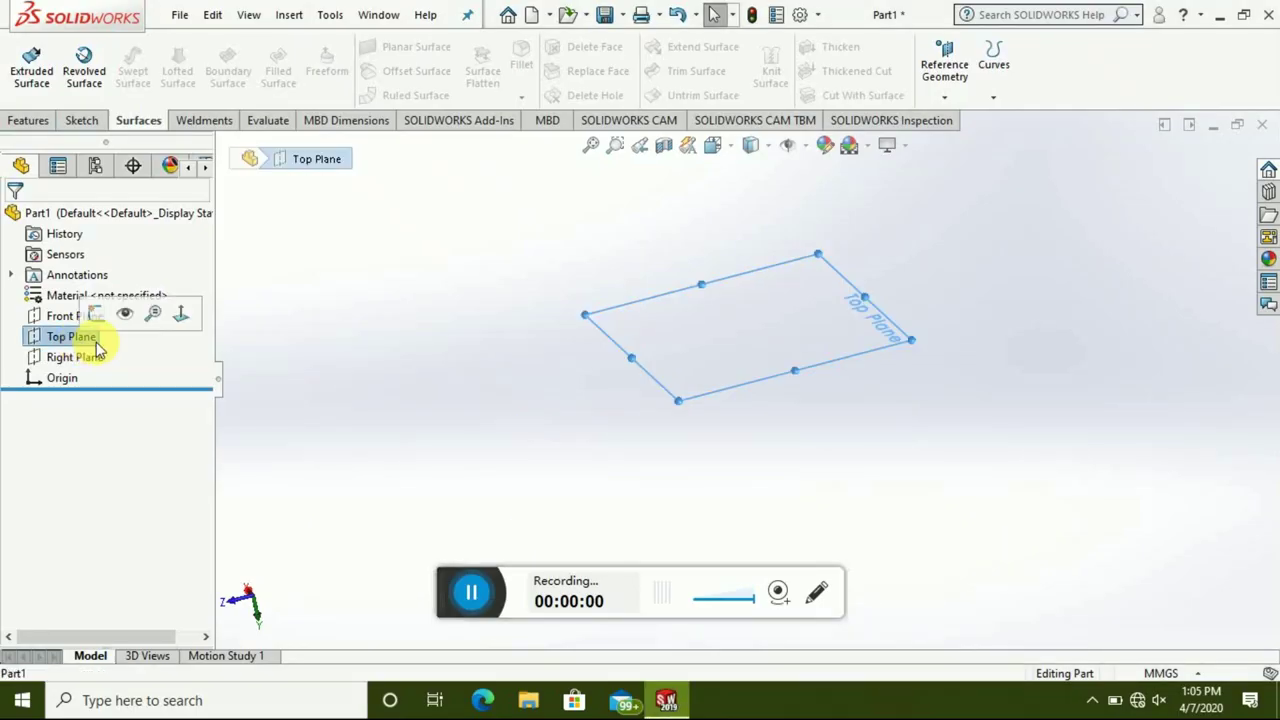
- View the Top Plane head-on and start a new sketch on it
left_click(177, 314)
left_click(98, 318)
right_click(90, 333)
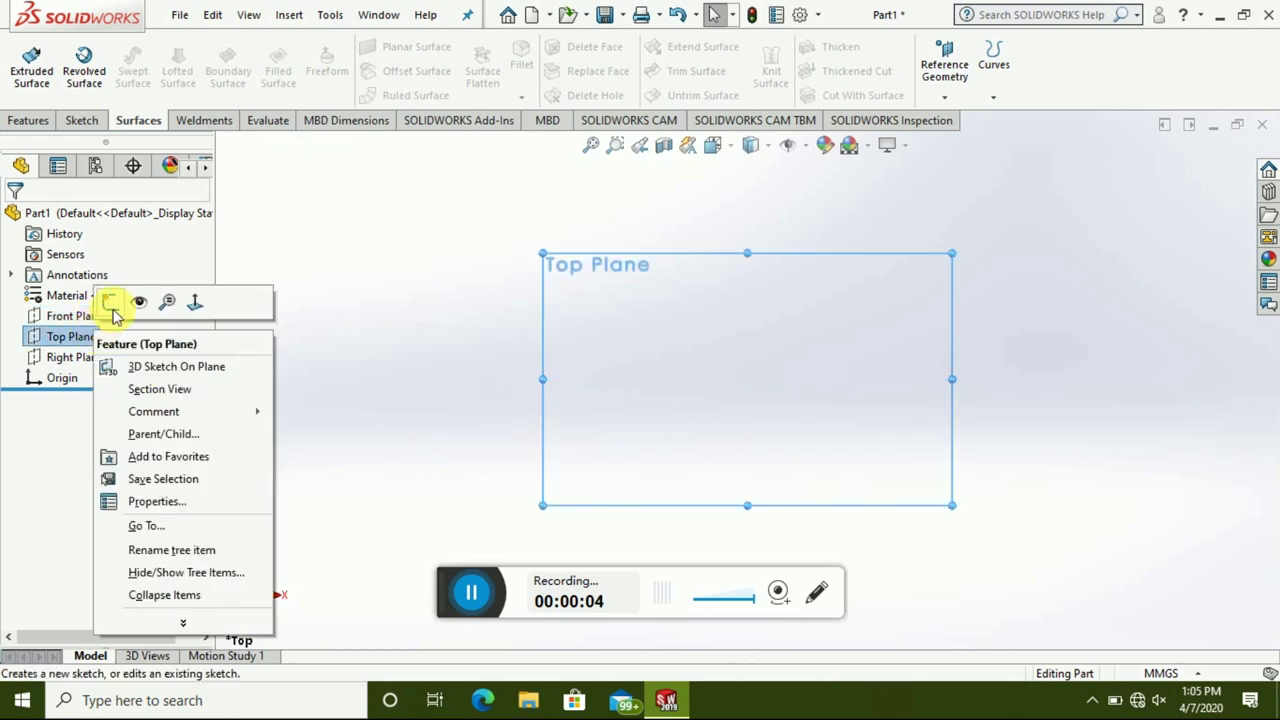
left_click(112, 302)
mouse_move(453, 585)
left_mouse_down()
mouse_move(749, 509)
mouse_move(1255, 705)
left_mouse_up()
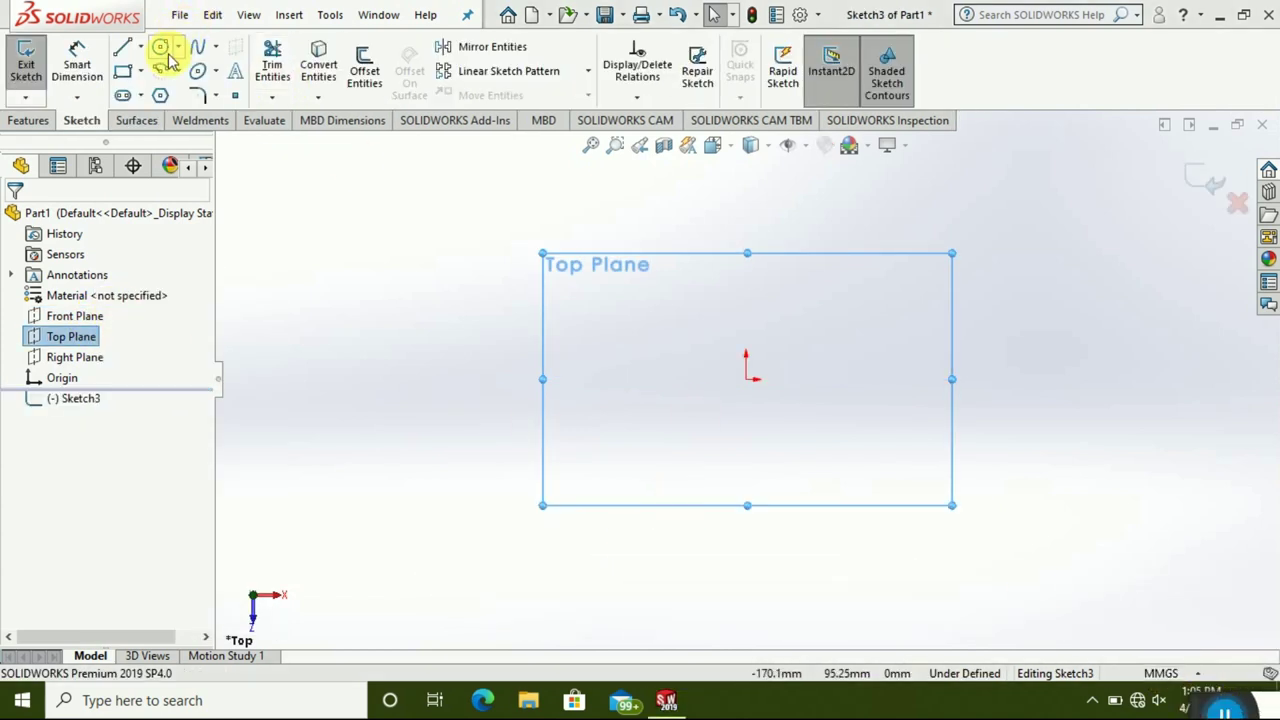
- Draw an origin-centred ellipse with a long radius of about 106.88, discarding a second ellipse attempt
left_click(195, 72)
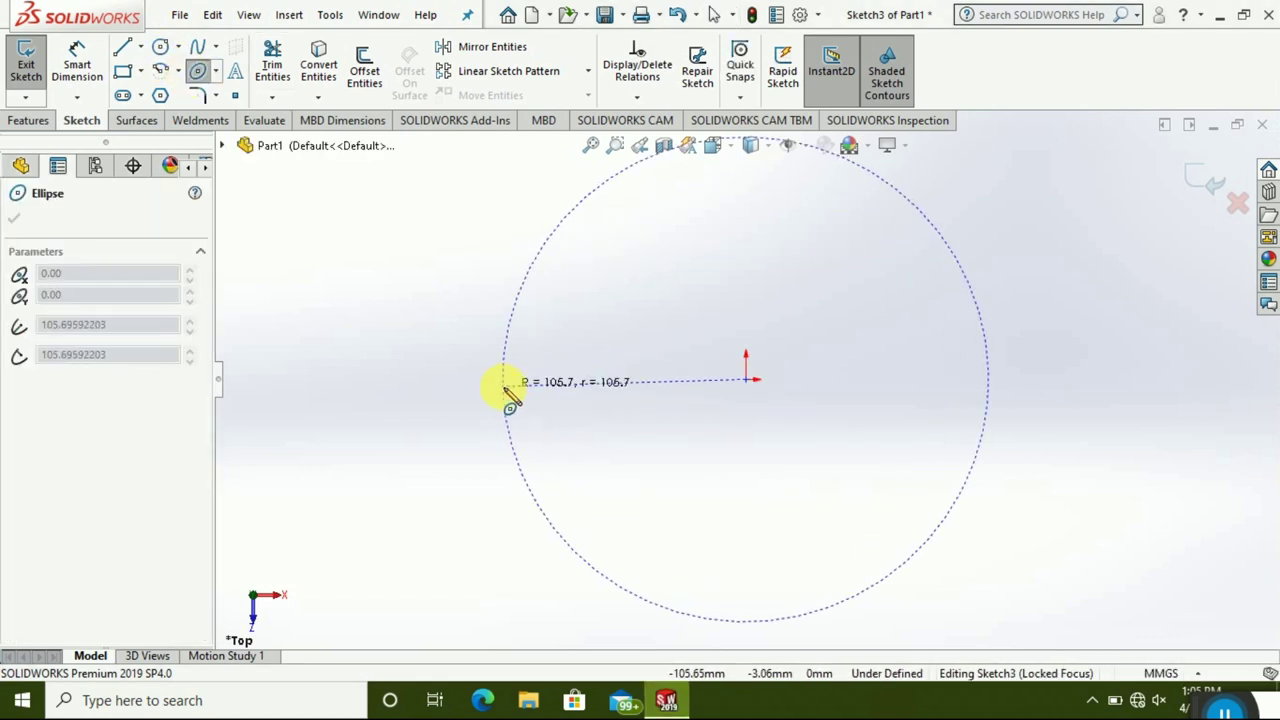
left_click(500, 378)
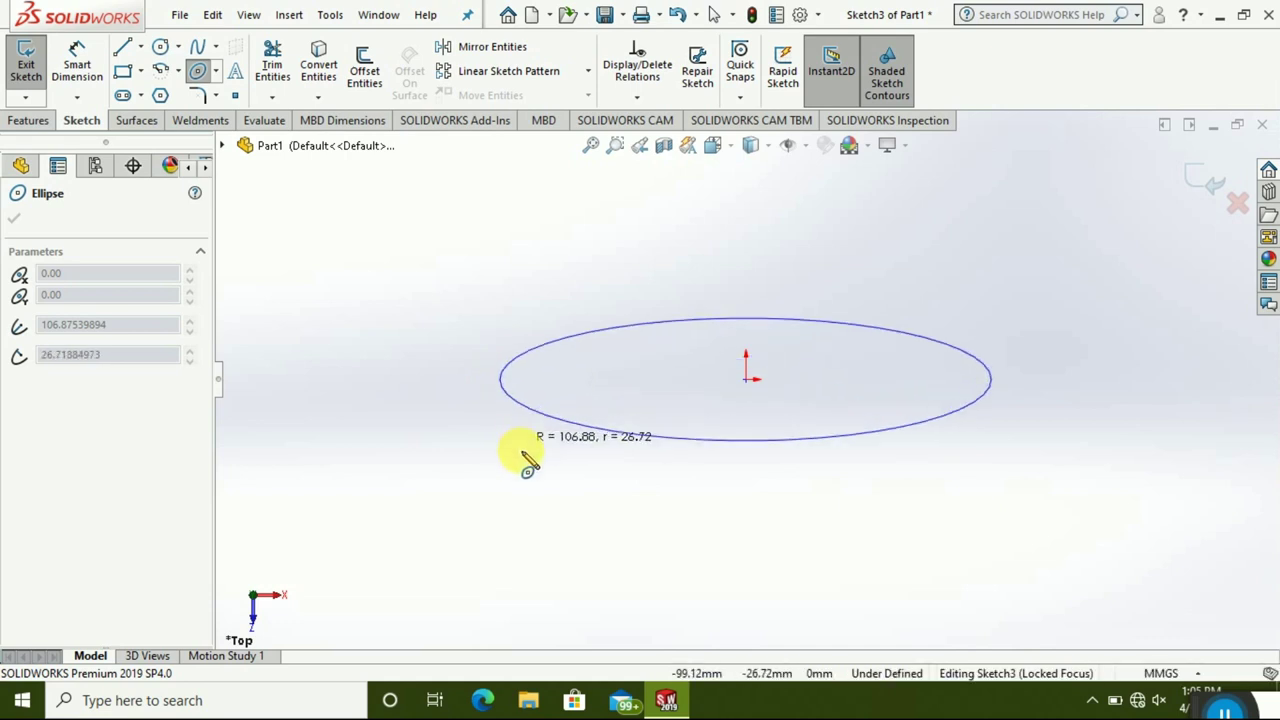
left_click(588, 533)
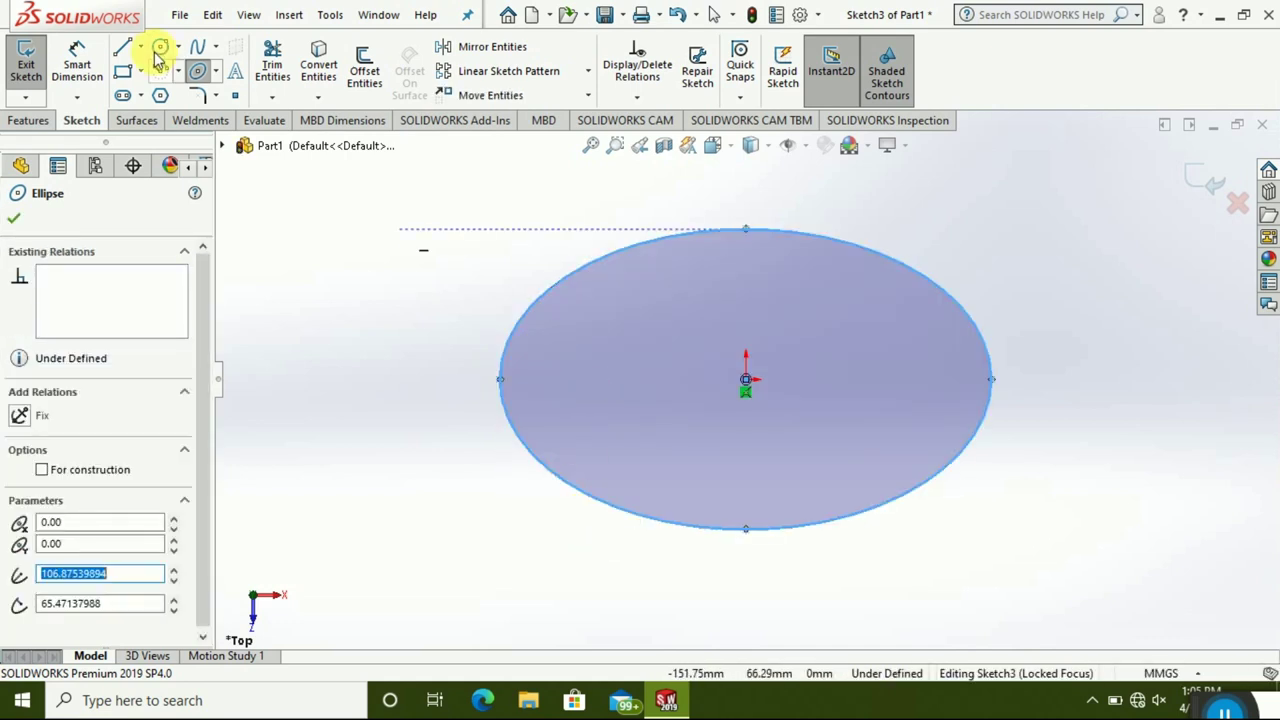
left_click(128, 47)
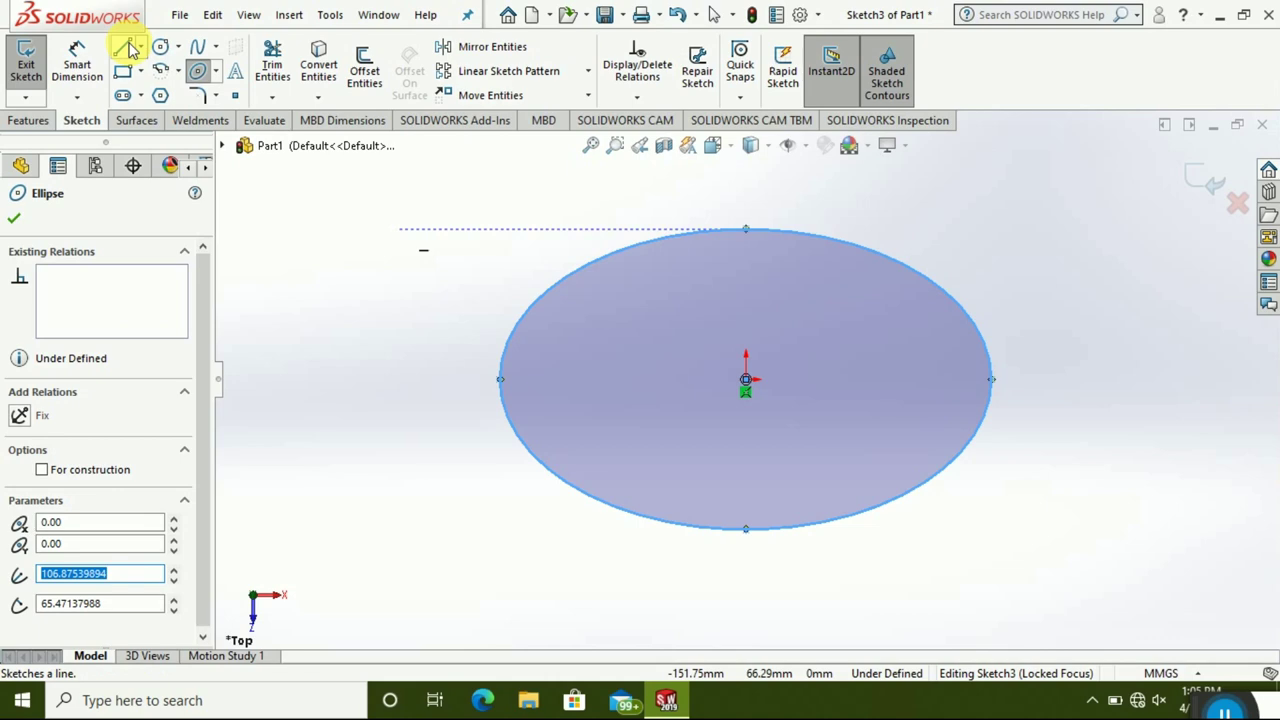
left_click(500, 380)
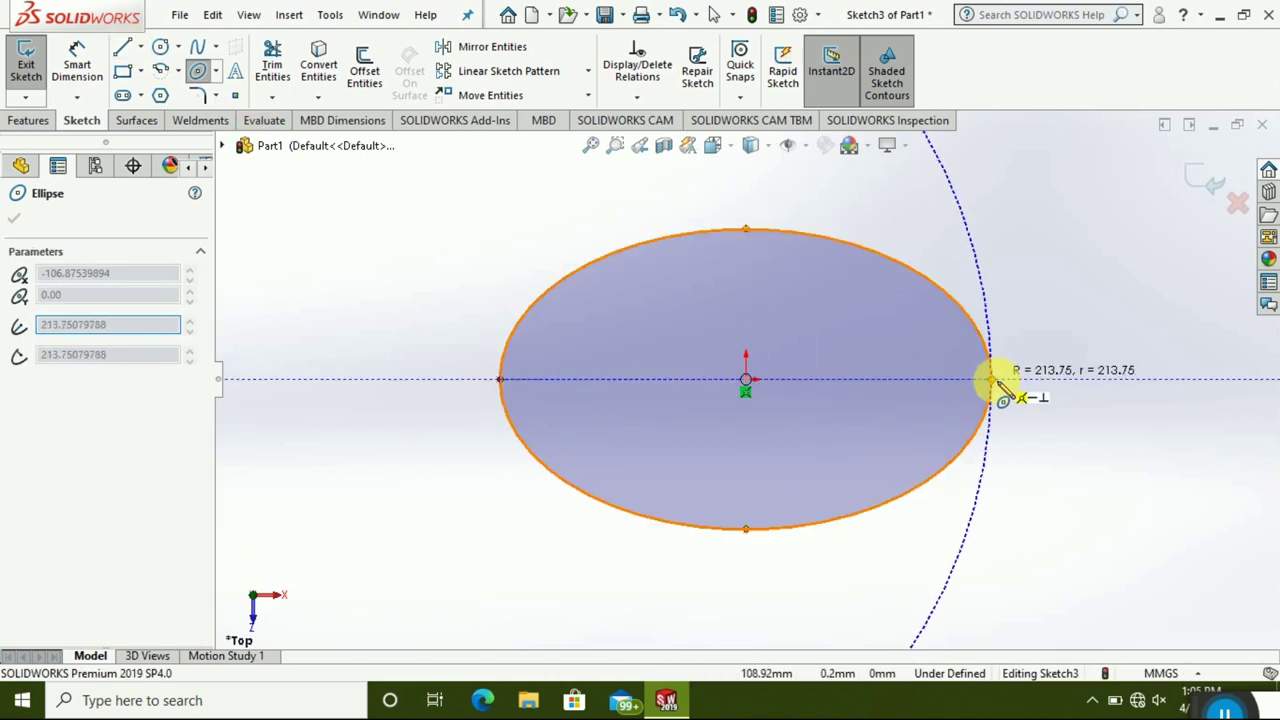
left_click(991, 380)
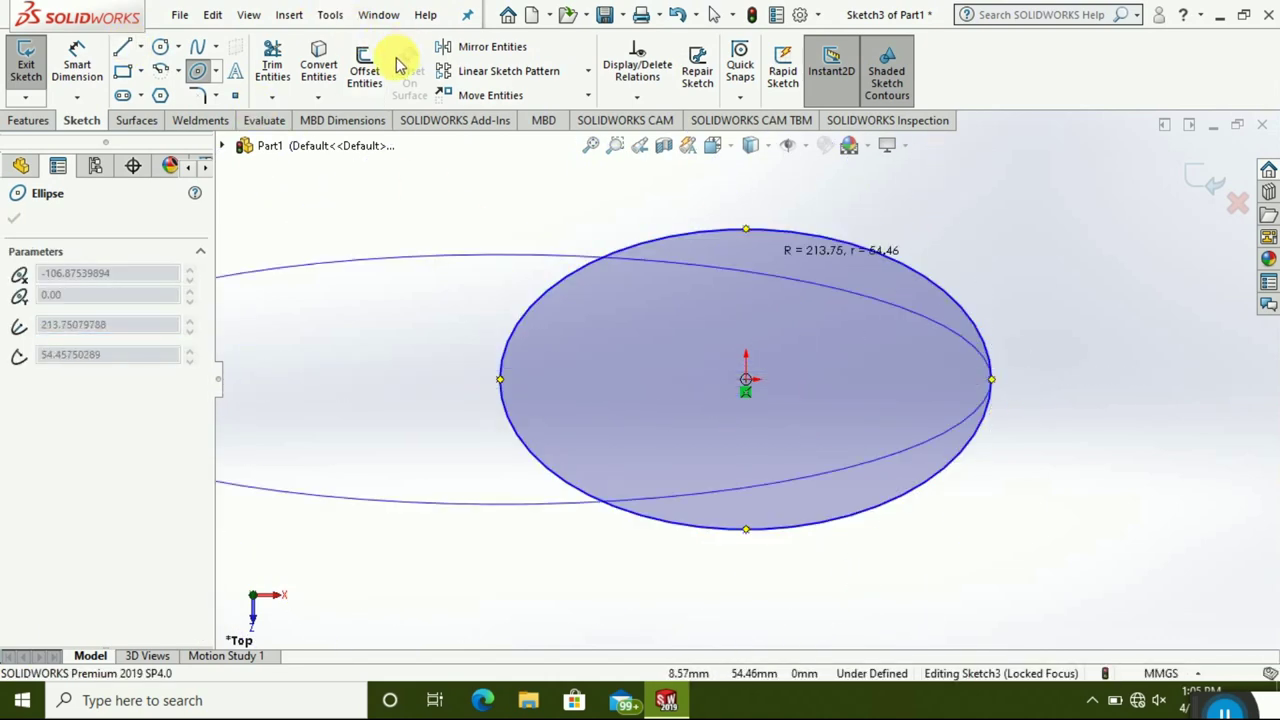
left_click(488, 48)
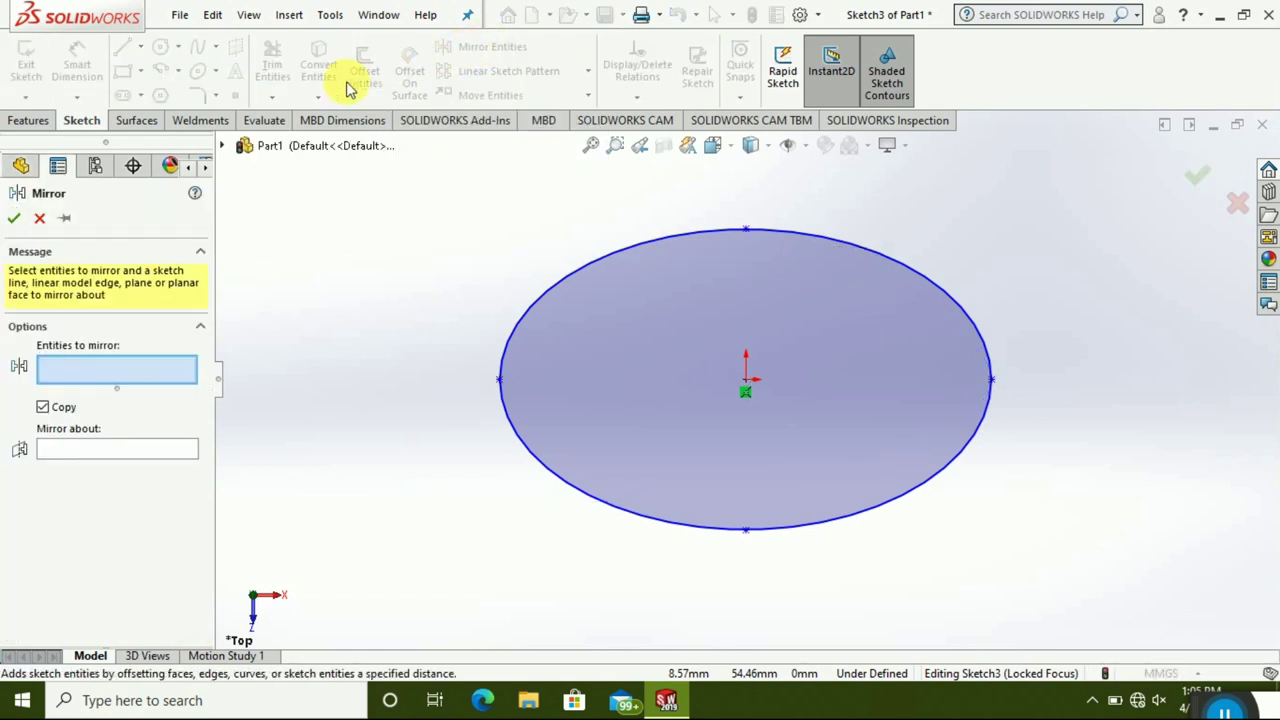
left_click(42, 220)
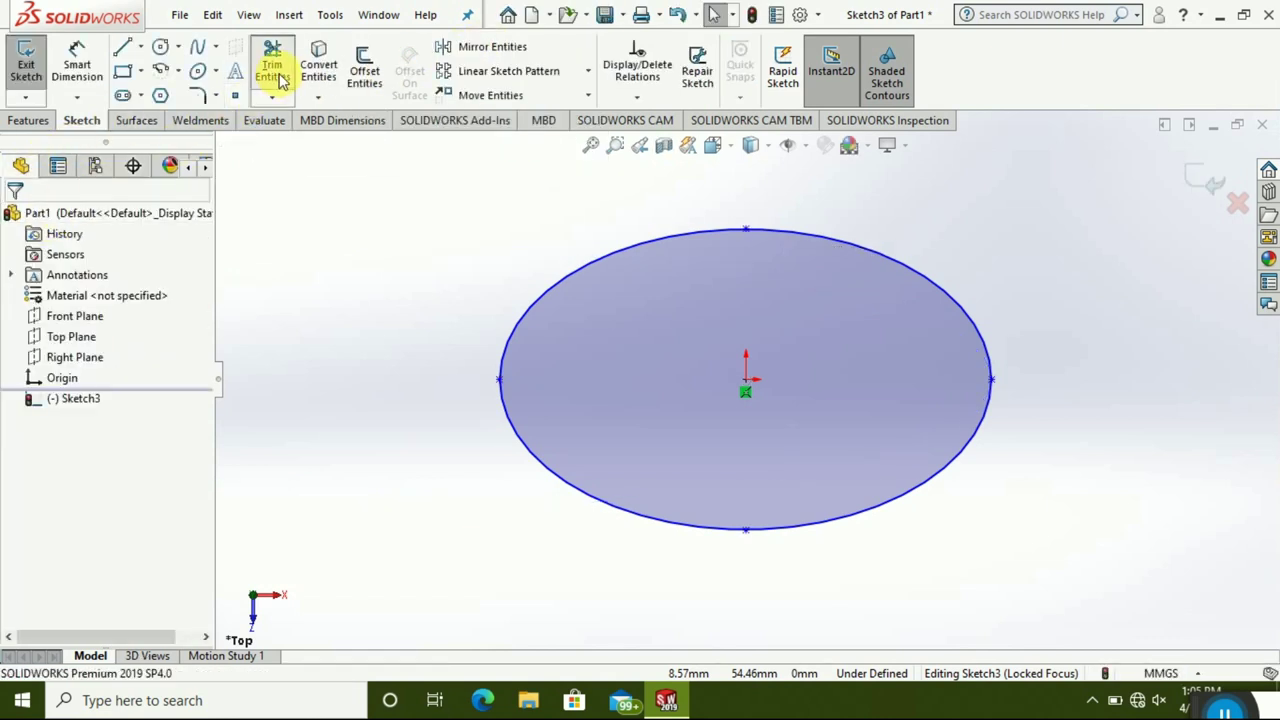
- Draw a horizontal line across the ellipse's ends and trim away its upper arc
left_click(280, 78)
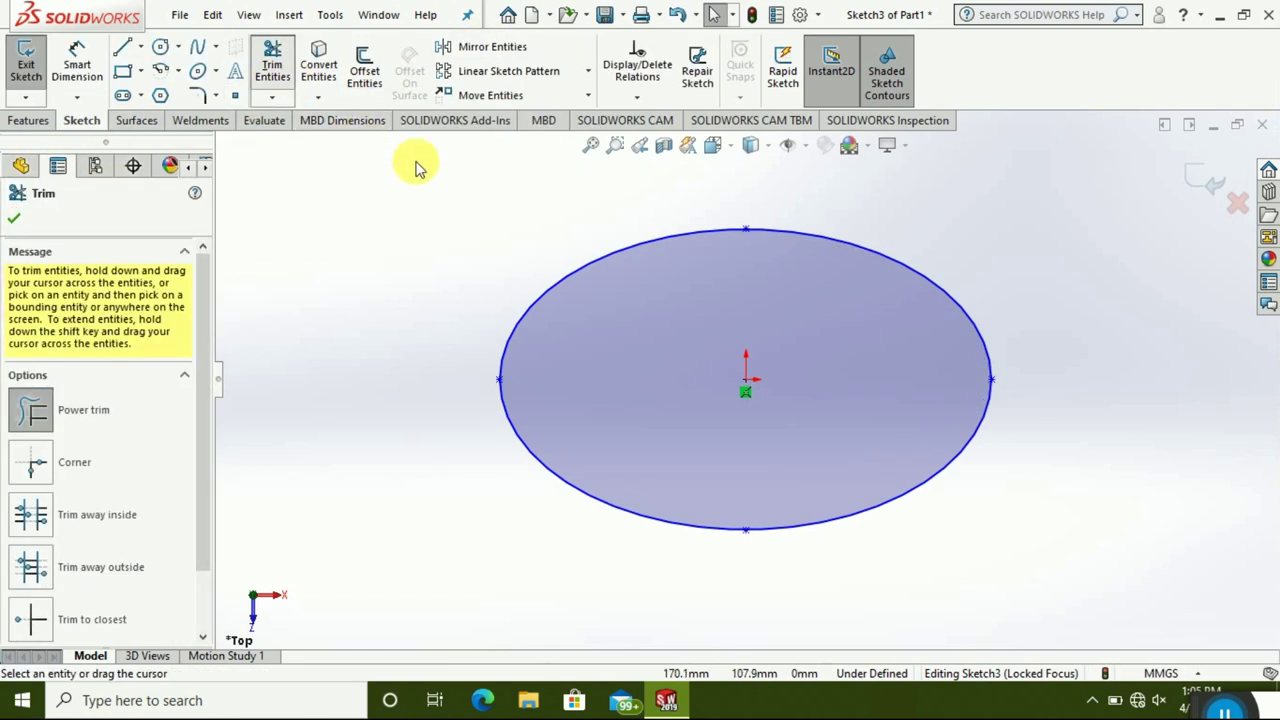
left_click(118, 50)
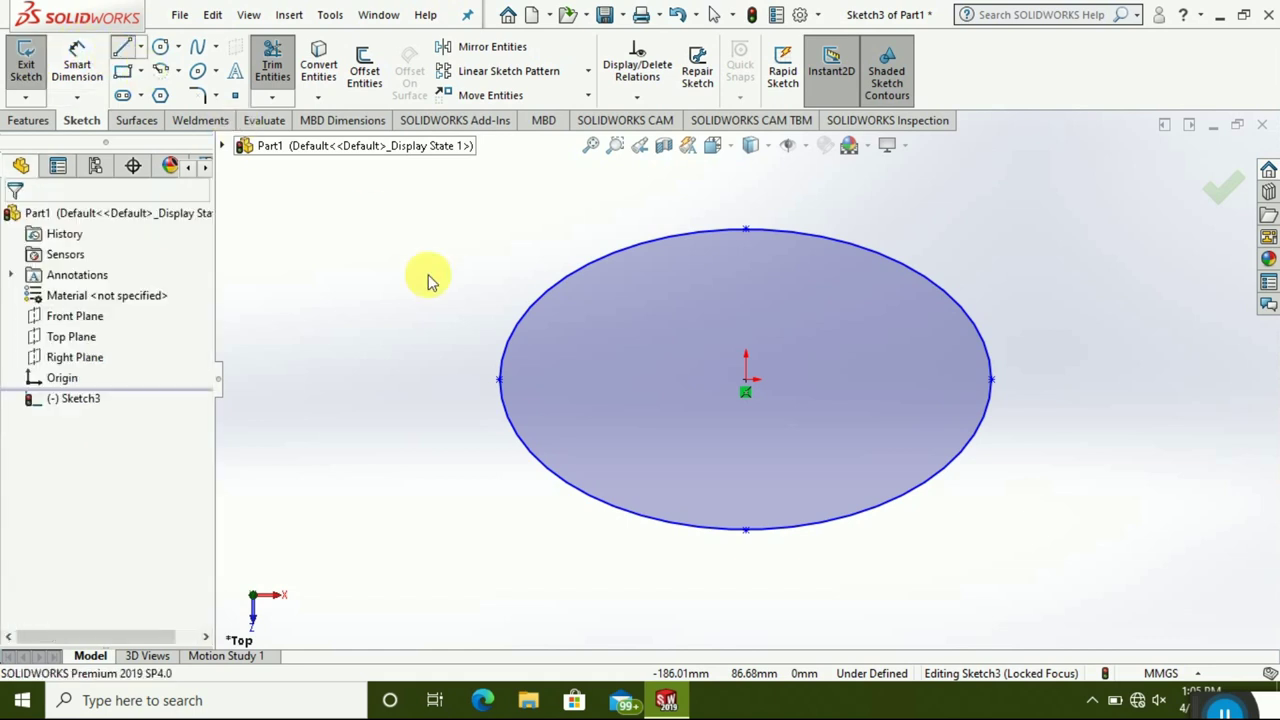
left_click(501, 380)
left_click(992, 380)
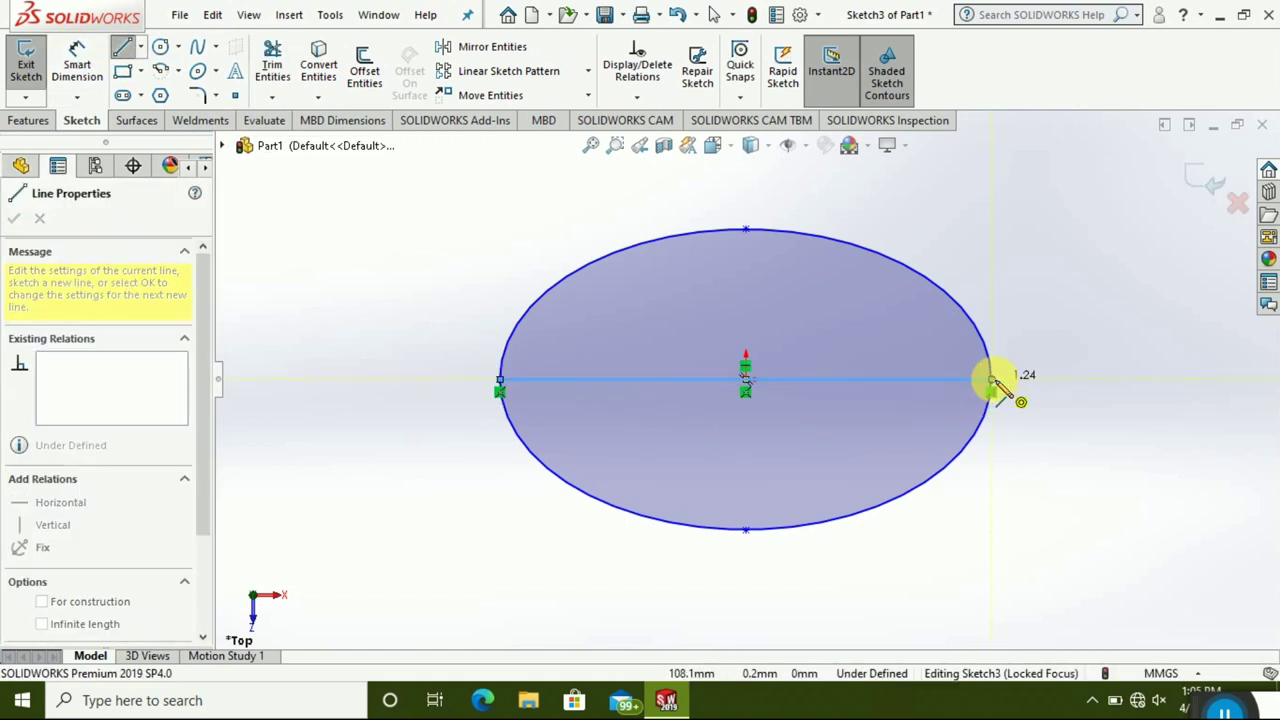
left_click(271, 62)
left_click_drag(928, 228, 908, 280)
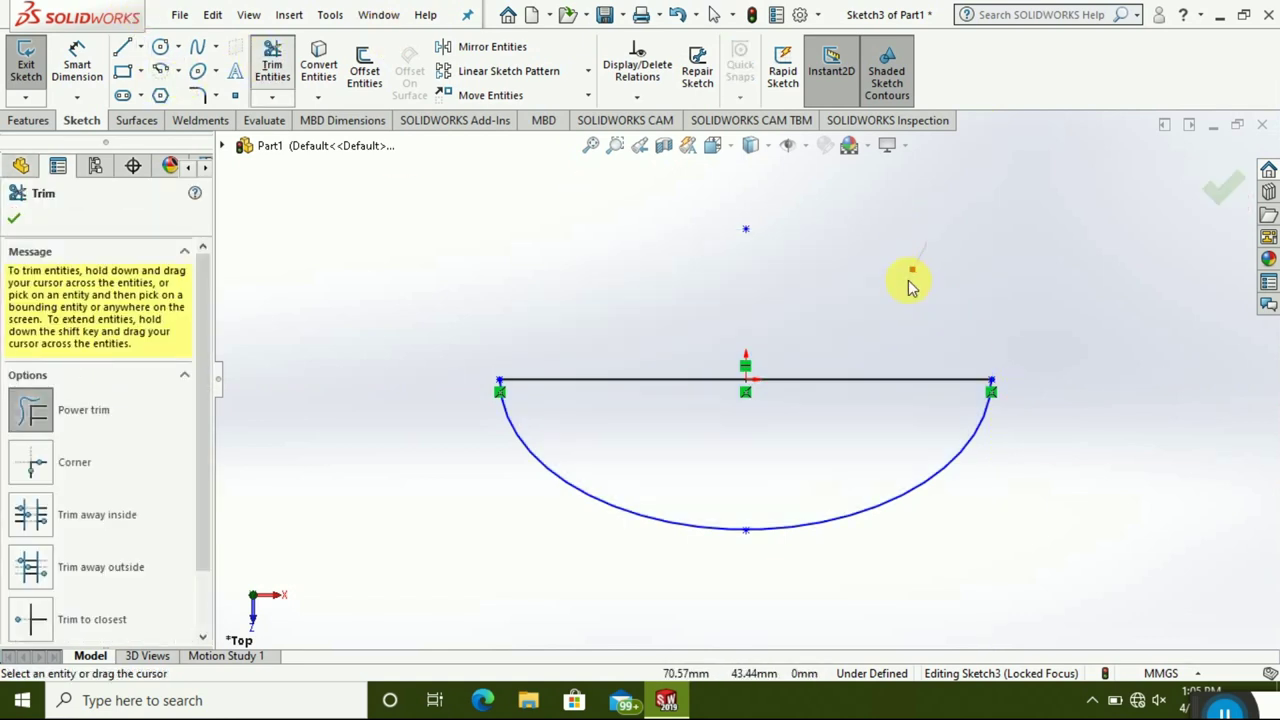
left_click(1218, 198)
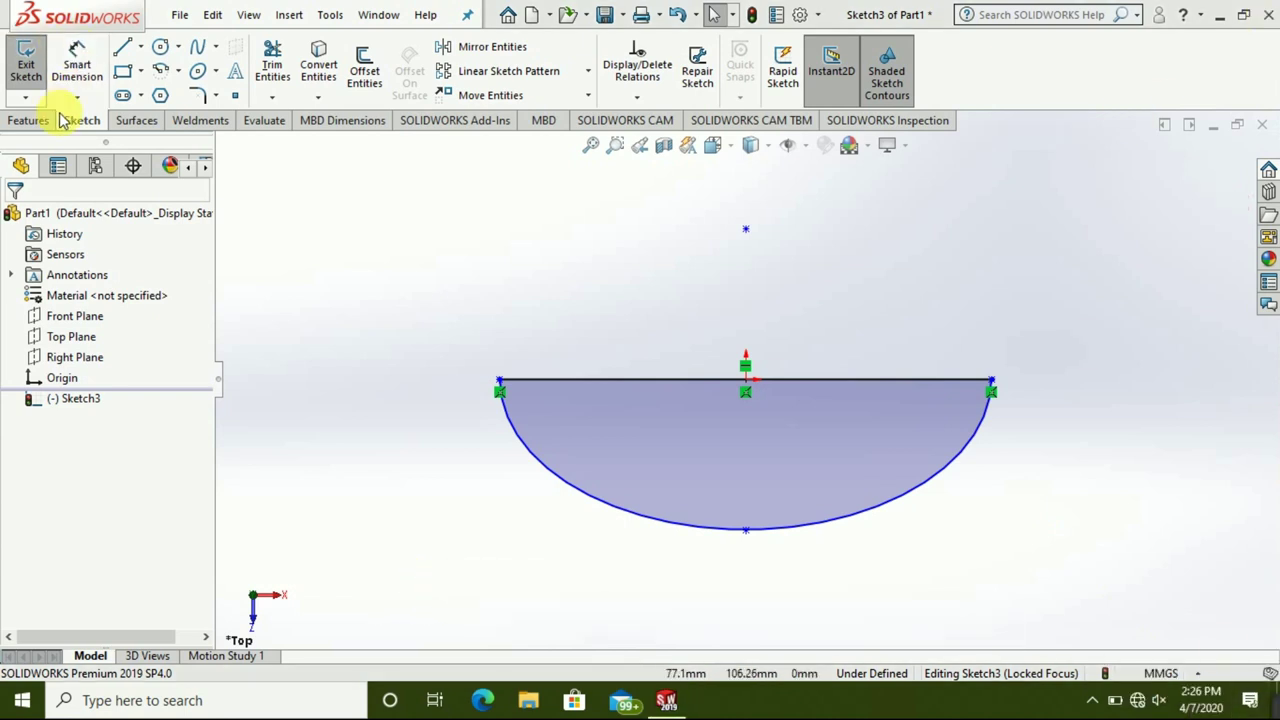
- Revolve the half-ellipse 360° about its straight line to create the Revolve2 solid
left_click(35, 90)
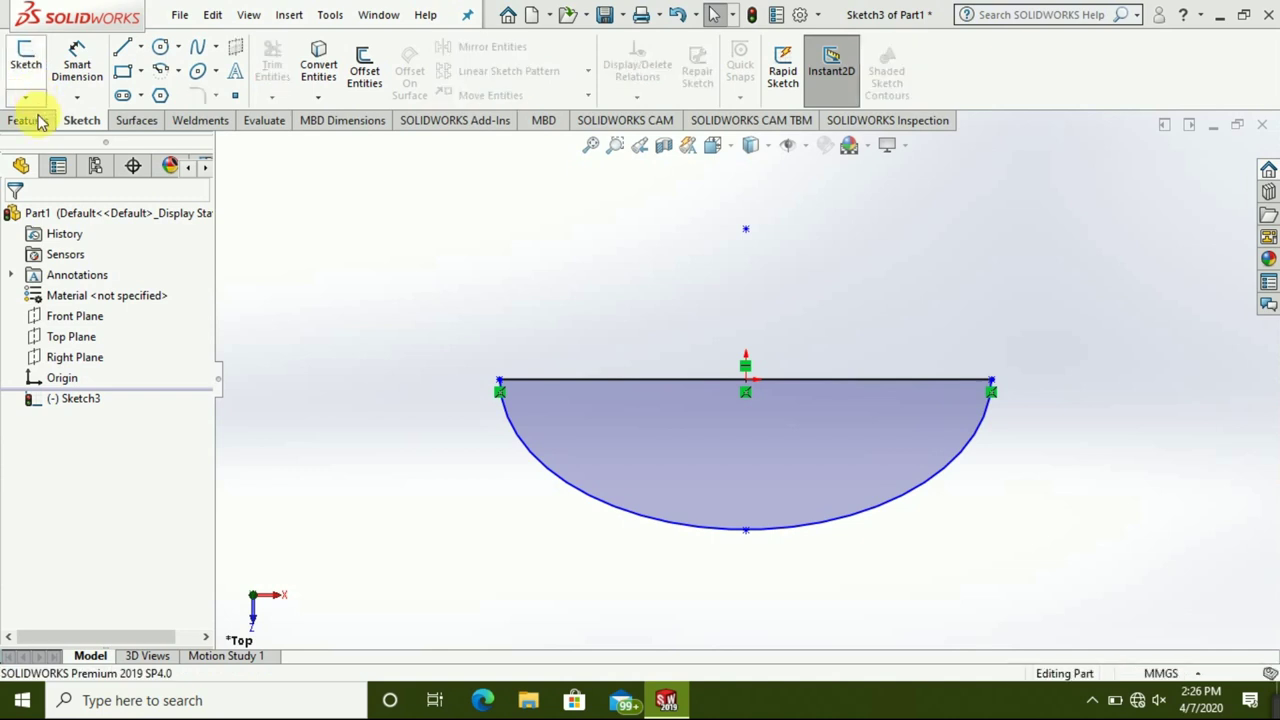
left_click(80, 76)
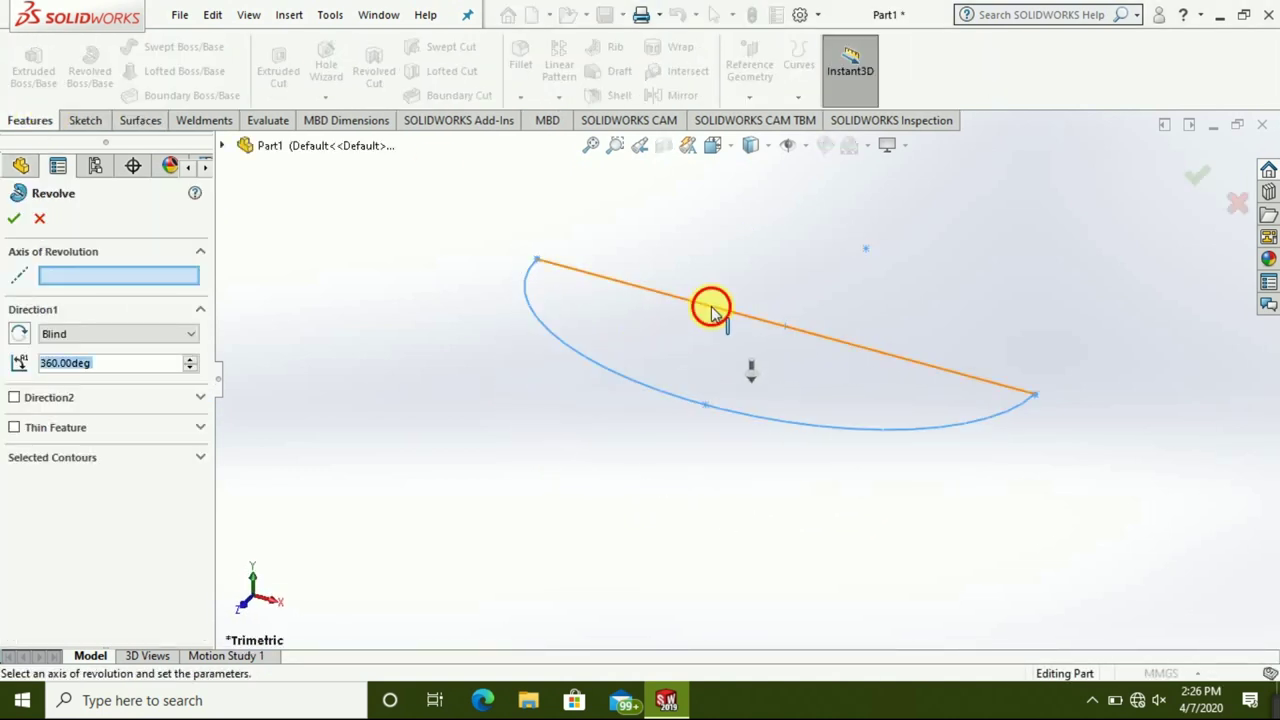
left_click(711, 308)
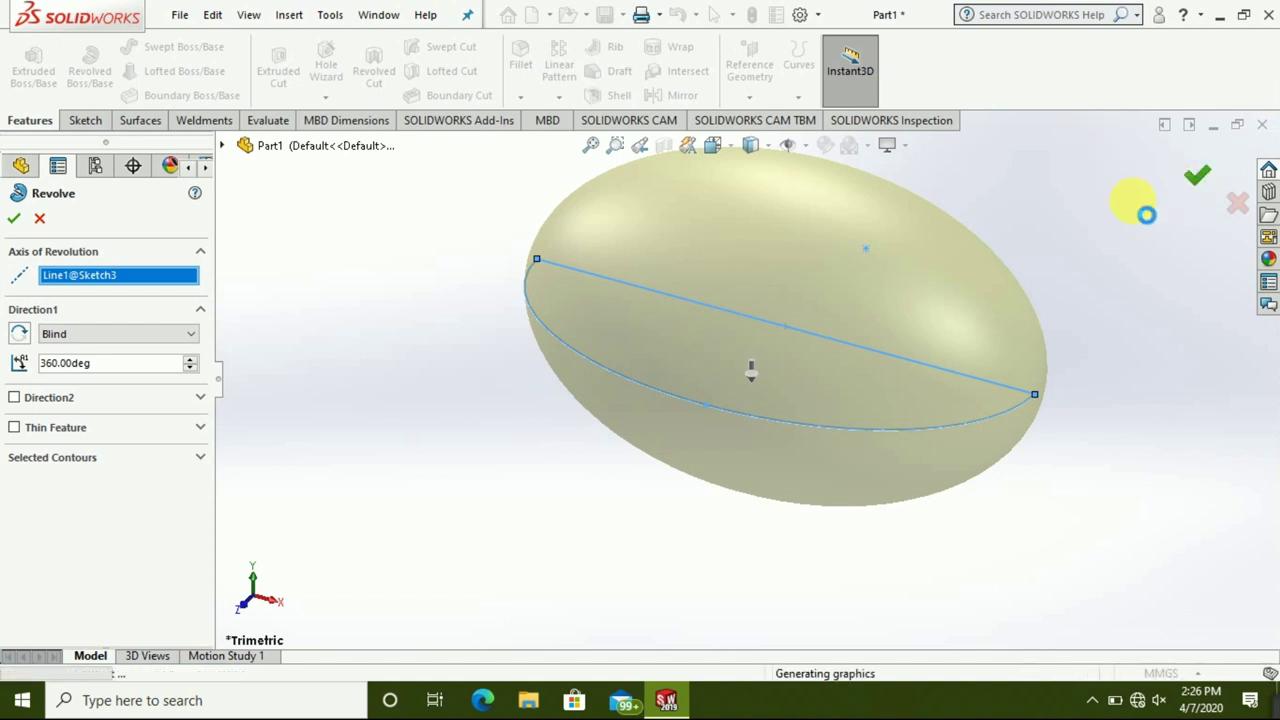
left_click(1195, 185)
scroll(873, 352, "up", 2)
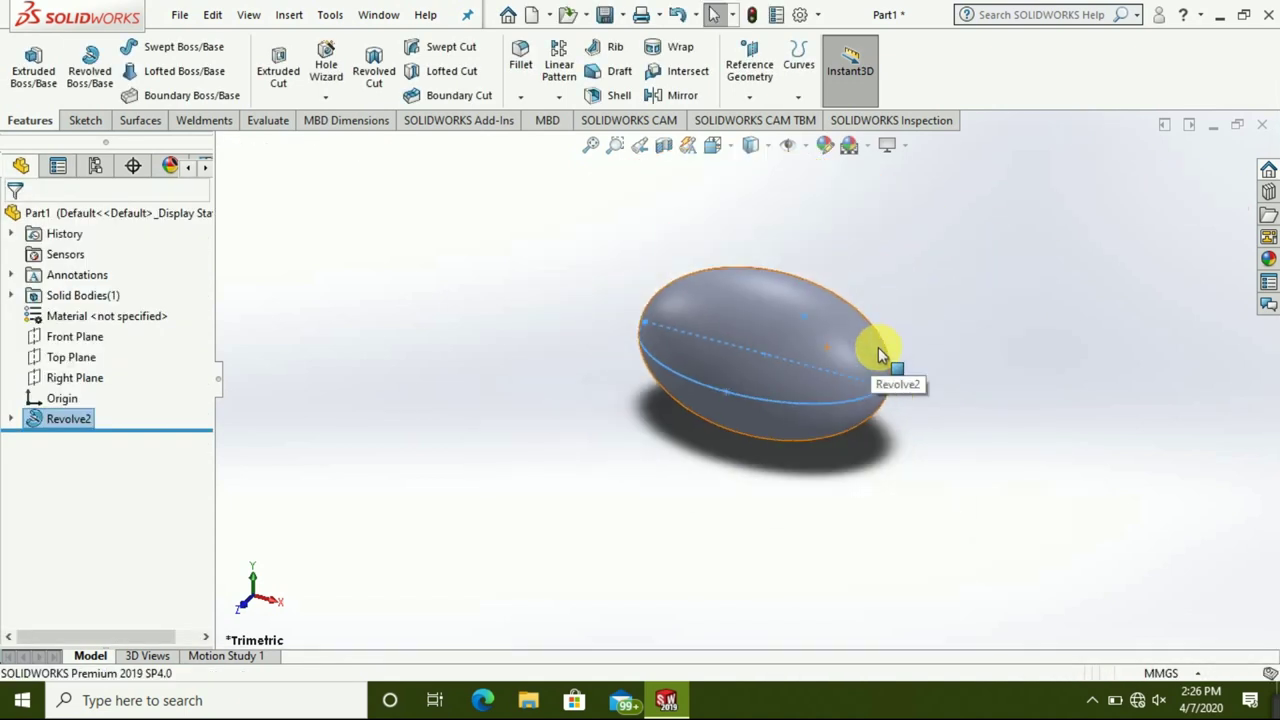
scroll(665, 330, "up", 2)
scroll(855, 390, "down", 2)
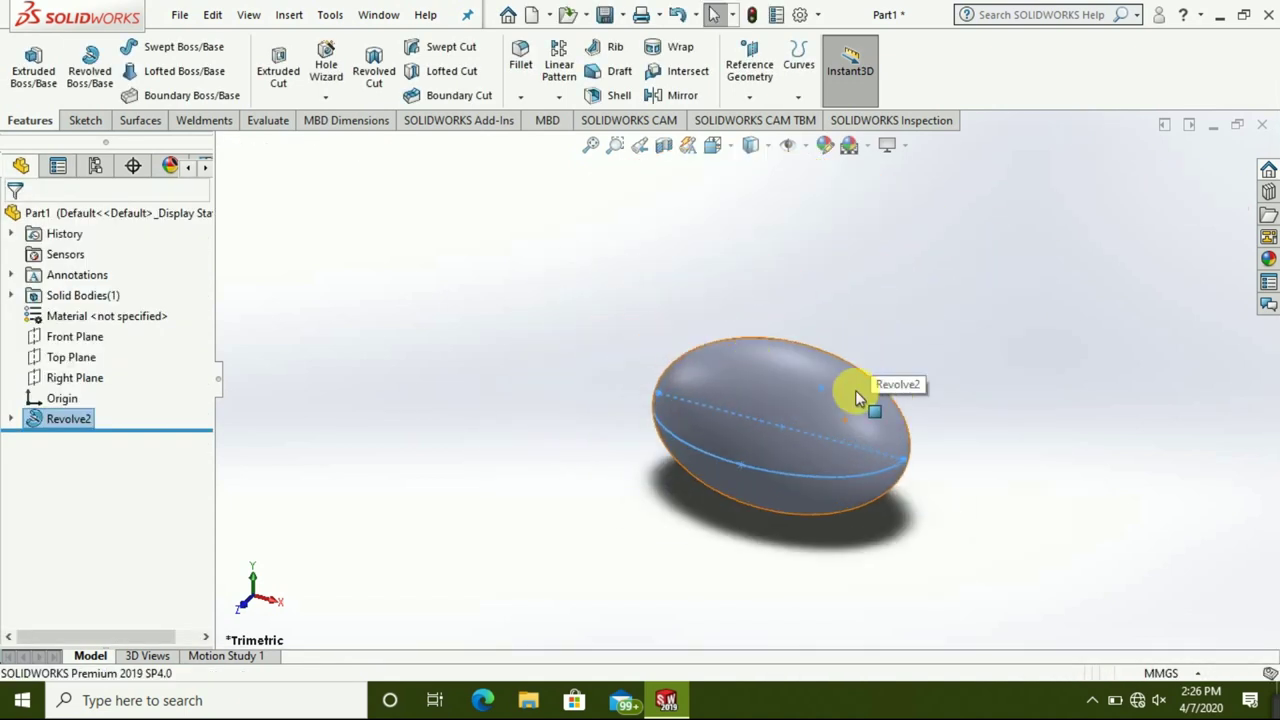
scroll(1061, 383, "down", 1)
left_click(437, 312)
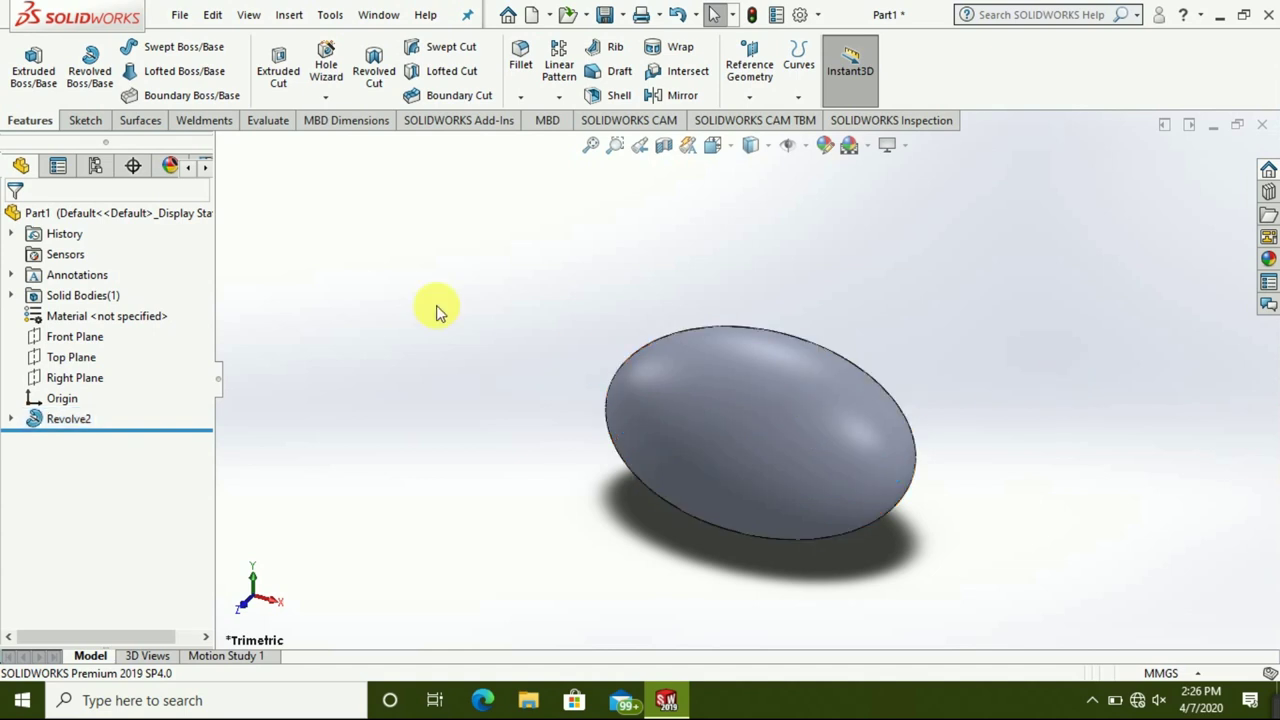
- Sketch a horizontal line across the ellipsoid, below centre, on the Front Plane
left_click(86, 336)
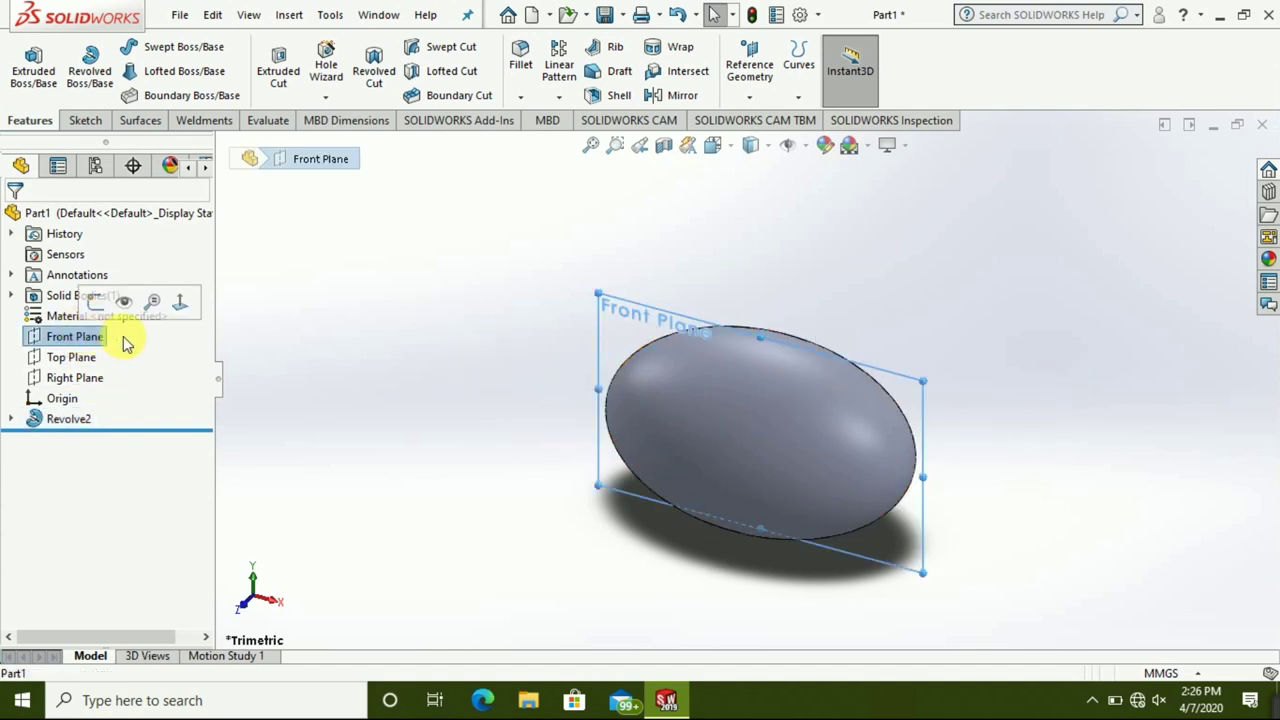
left_click(178, 306)
left_click(66, 336)
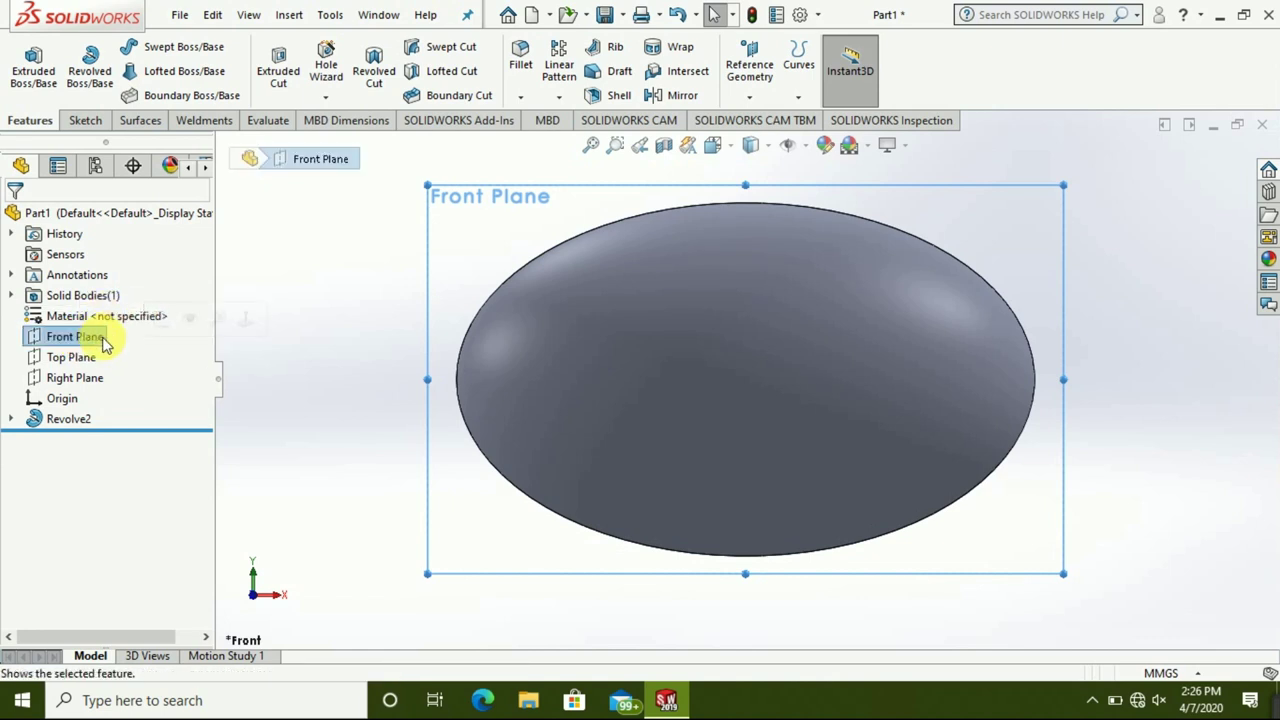
right_click(114, 333)
left_click(117, 311)
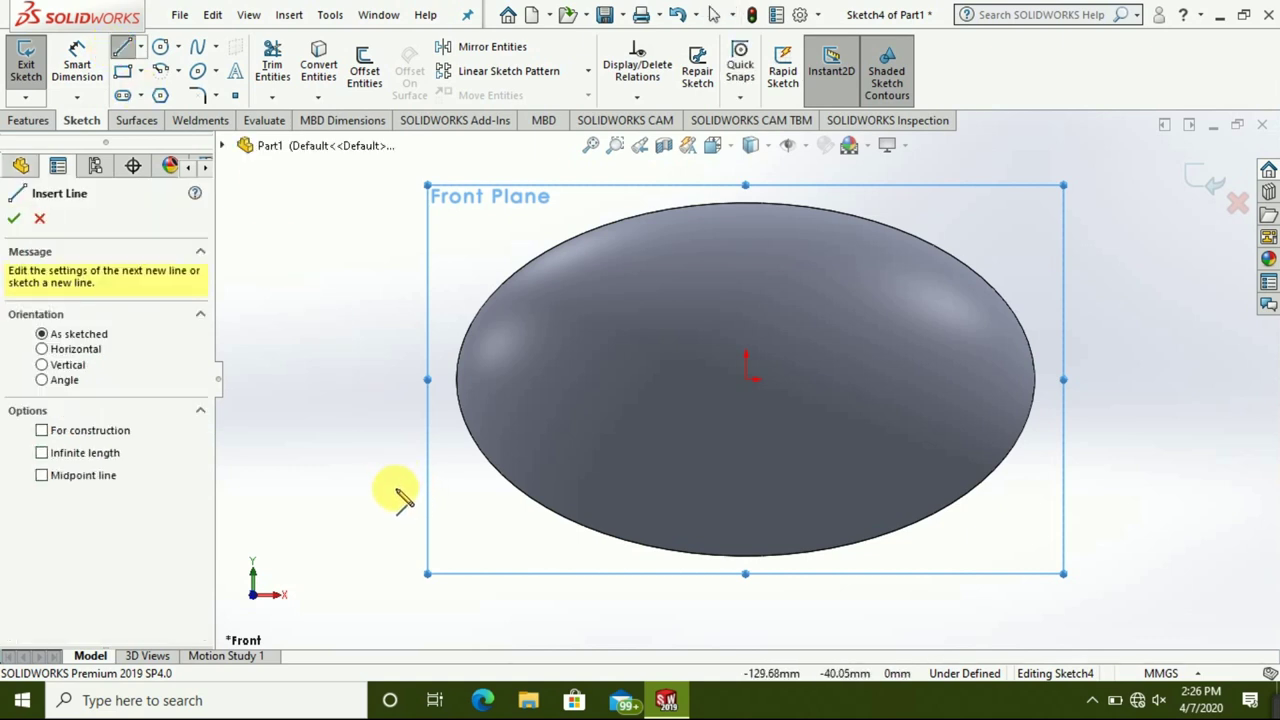
left_click(397, 488)
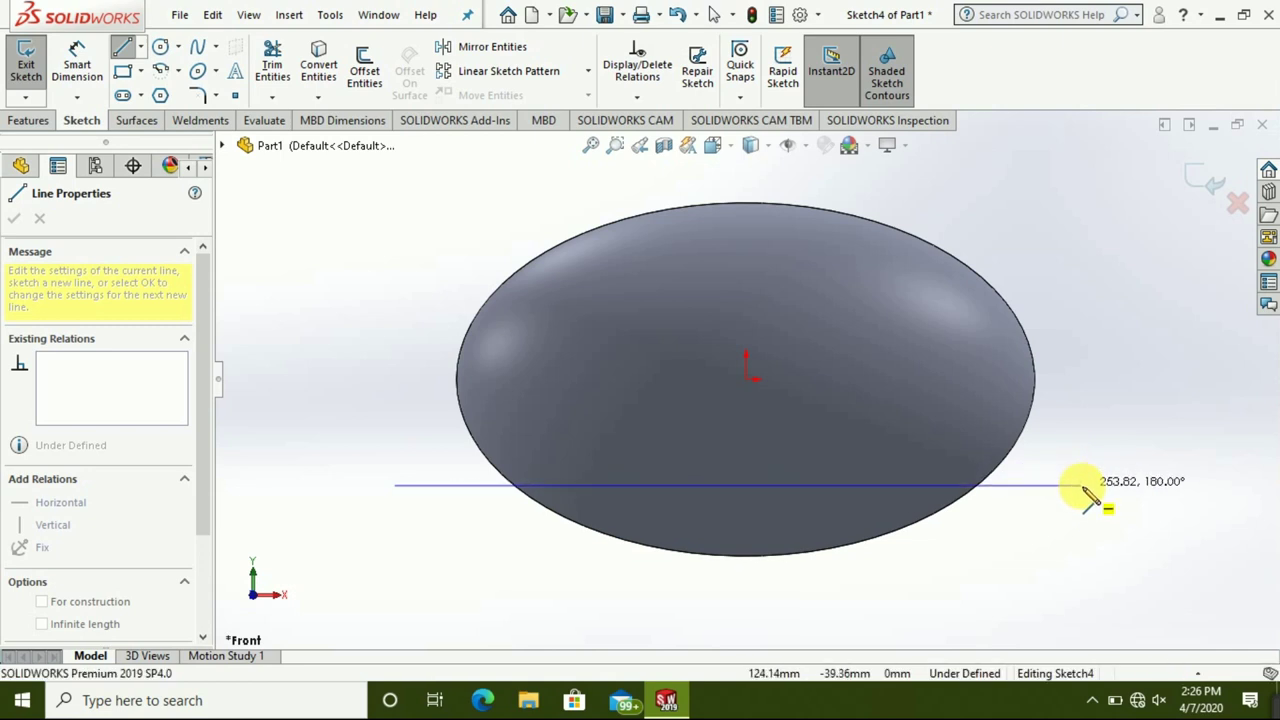
left_click(1081, 485)
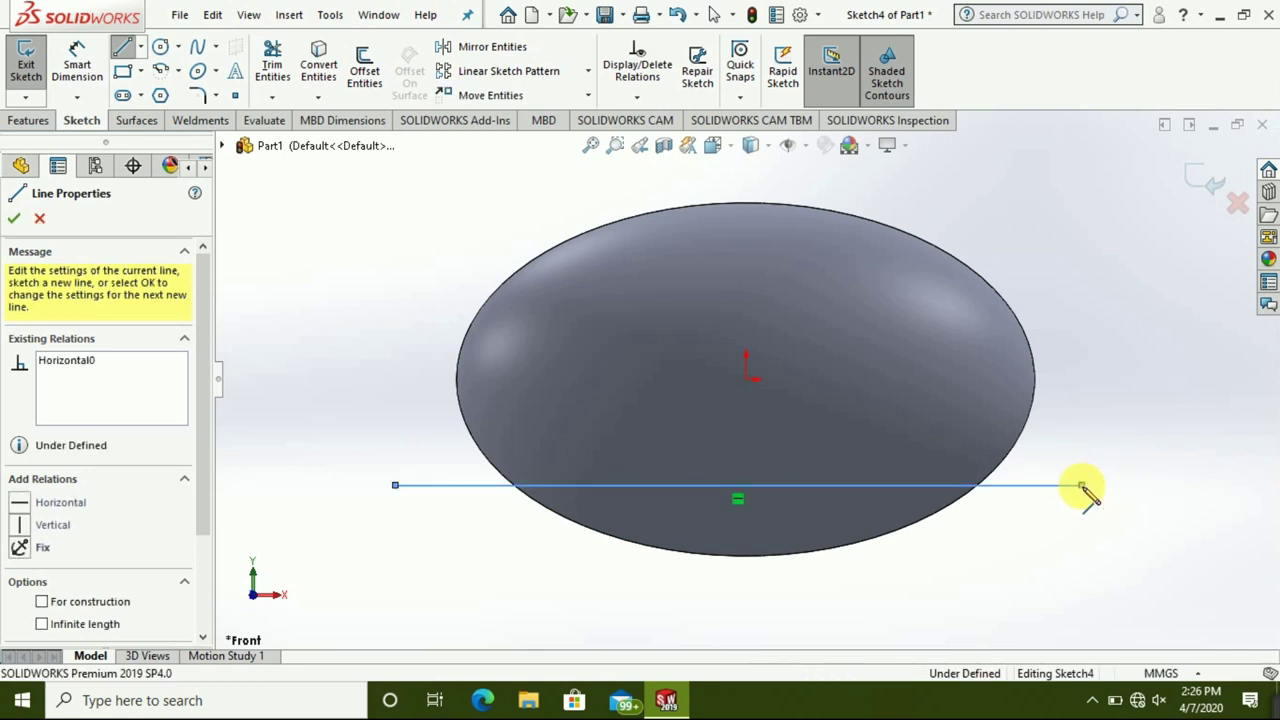
key("Escape")
left_click(1195, 182)
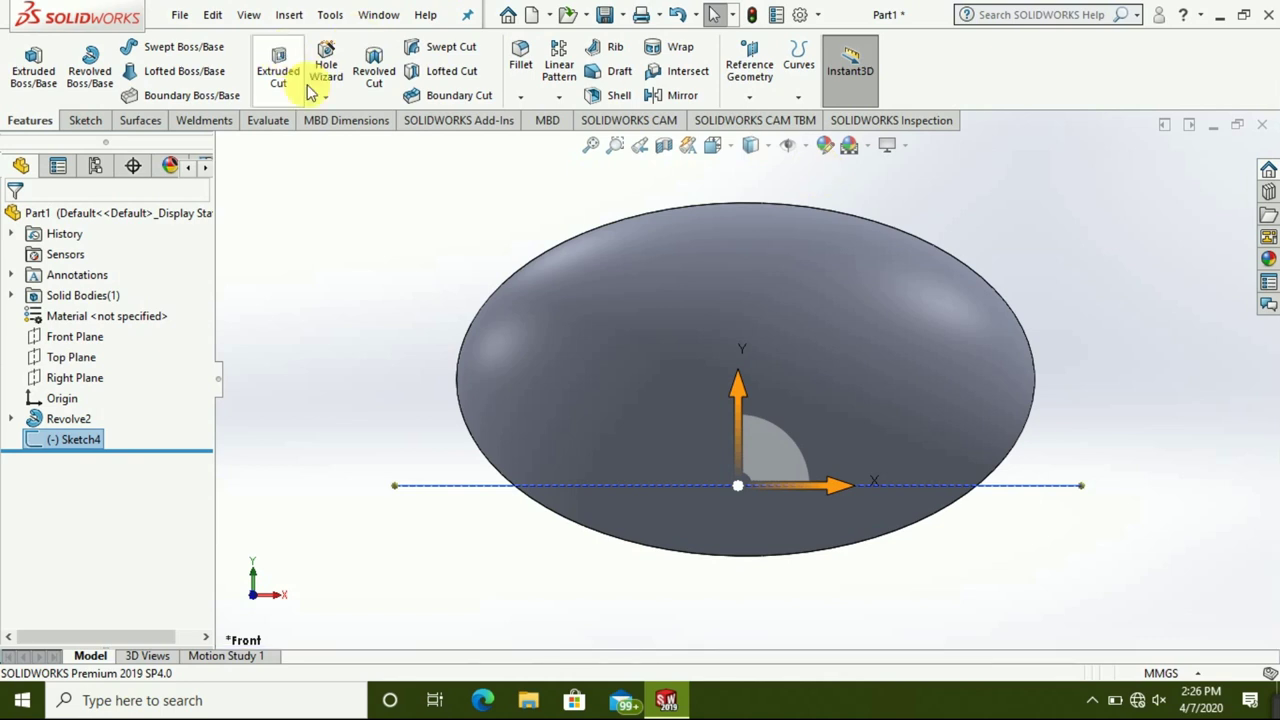
- Extrude the line into a flat surface, 96 mm and 160 mm in opposite directions
left_click(138, 120)
left_click(32, 68)
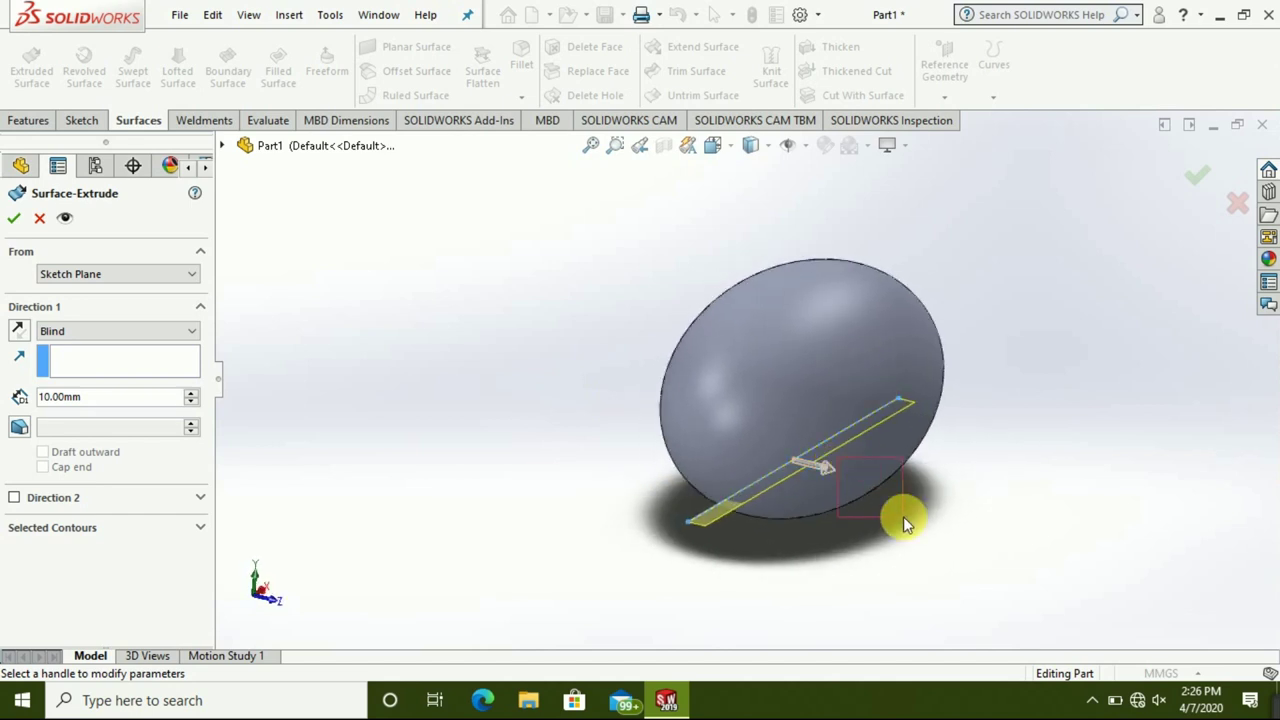
left_click_drag(826, 469, 792, 463)
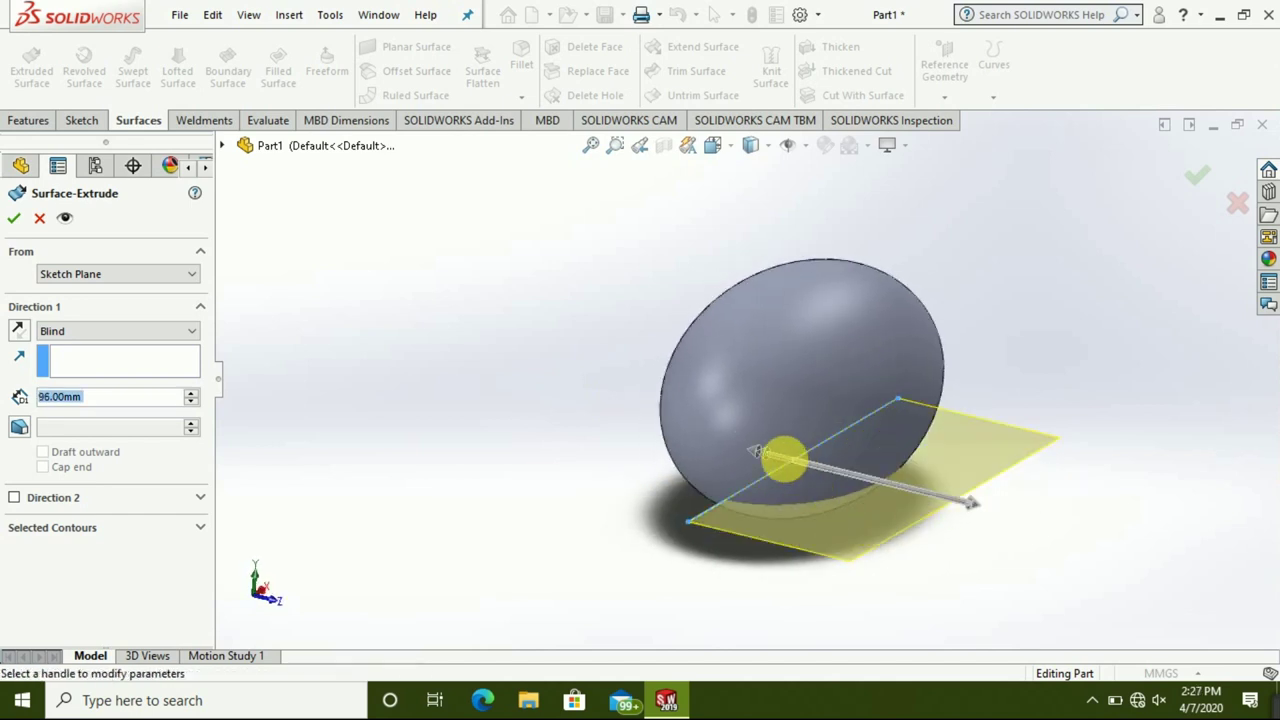
left_click_drag(757, 453, 561, 377)
mouse_move(561, 377)
middle_mouse_down()
mouse_move(712, 405)
mouse_move(643, 423)
middle_mouse_up()
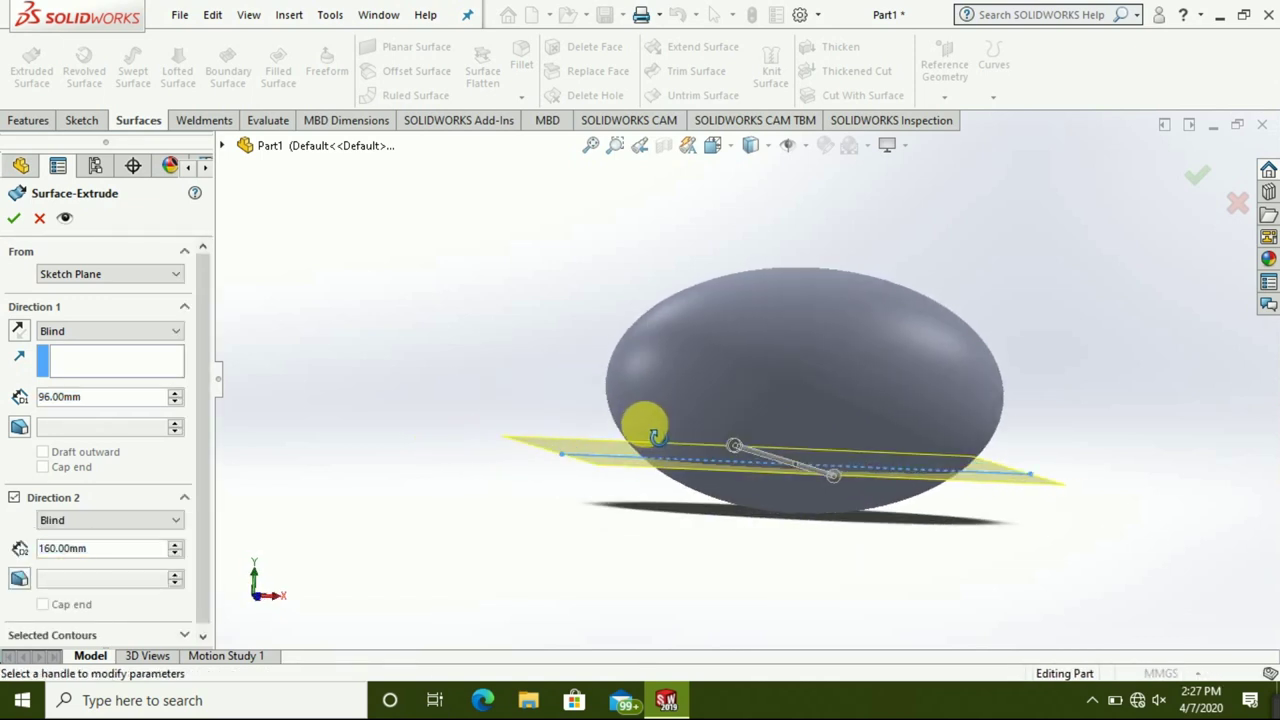
left_click(1196, 180)
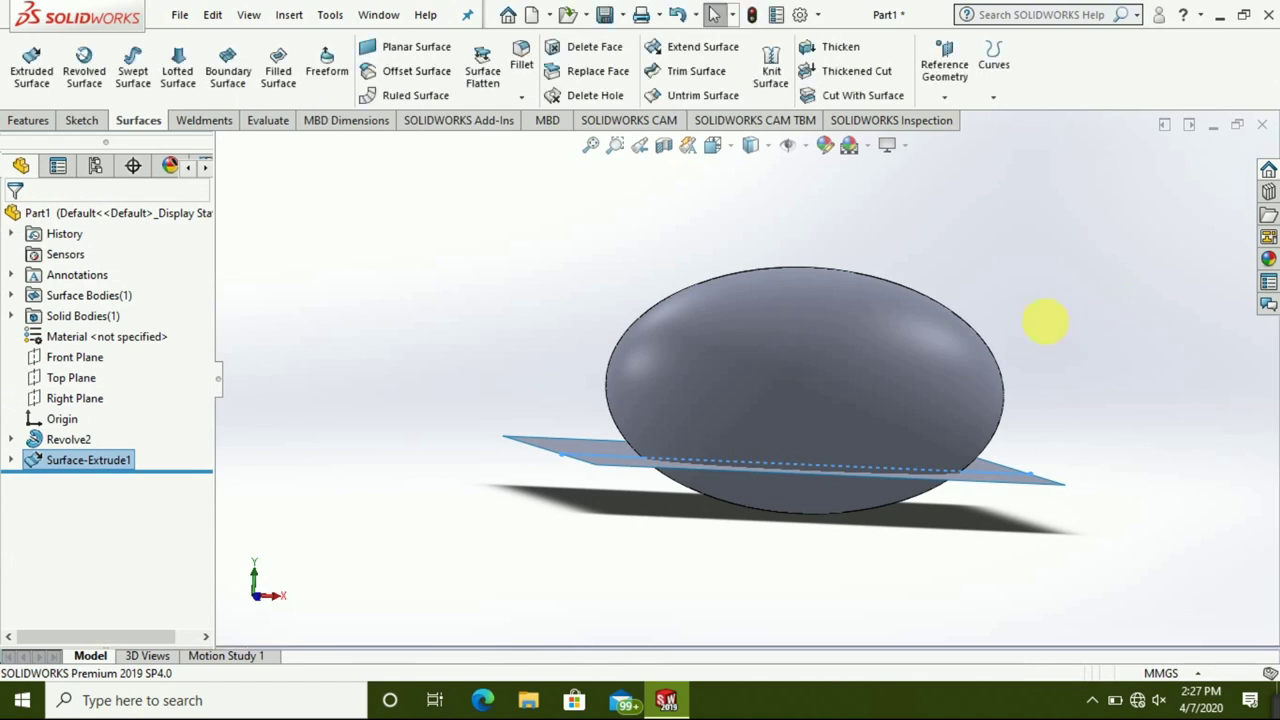
- Cut the egg with Surface-Extrude1, removing the dome above the sheet
middle_click_drag(1057, 320, 1038, 341)
left_click(862, 103)
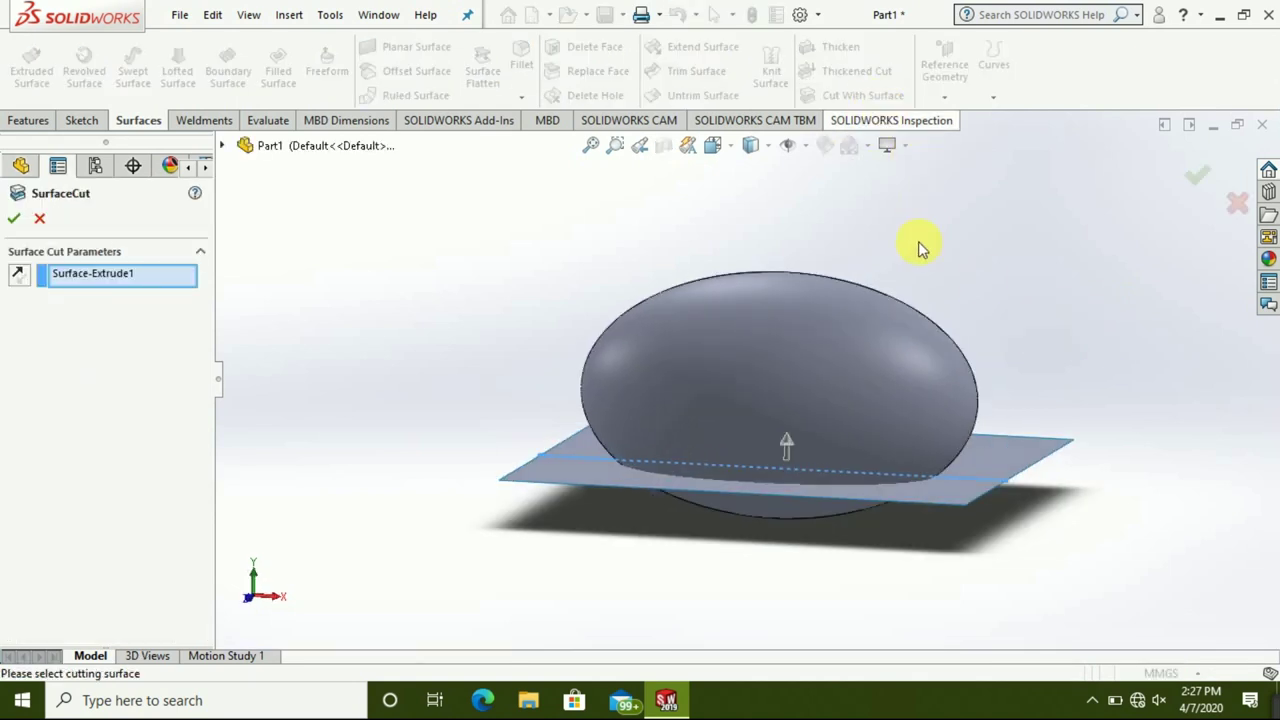
left_click(1195, 175)
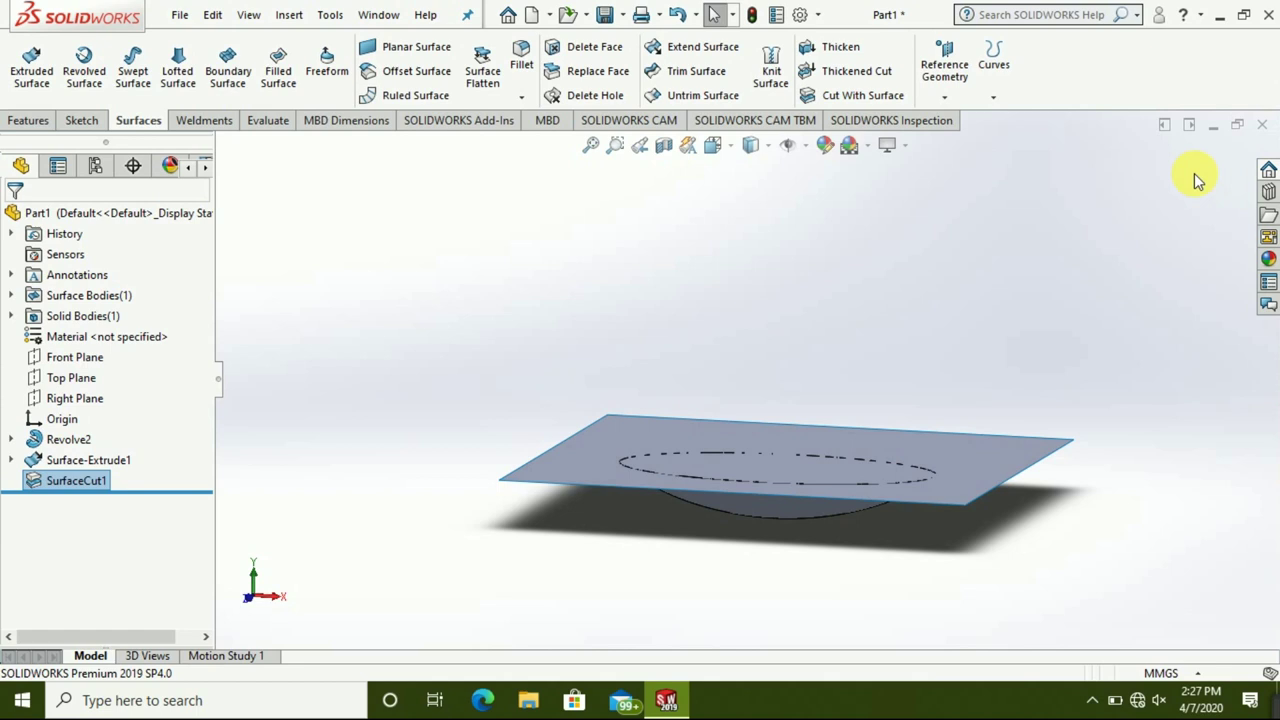
- Hide the flat cutting surface and inspect the remaining dish side-on
right_click(1025, 450)
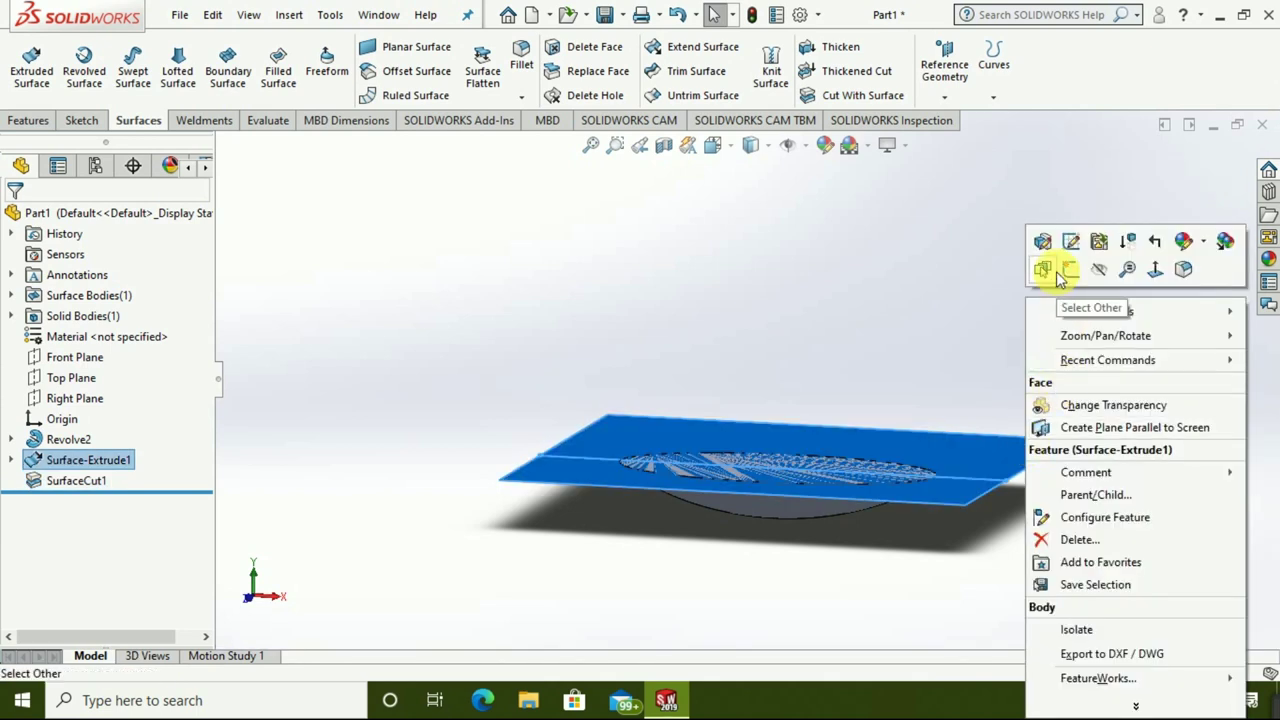
left_click(1100, 270)
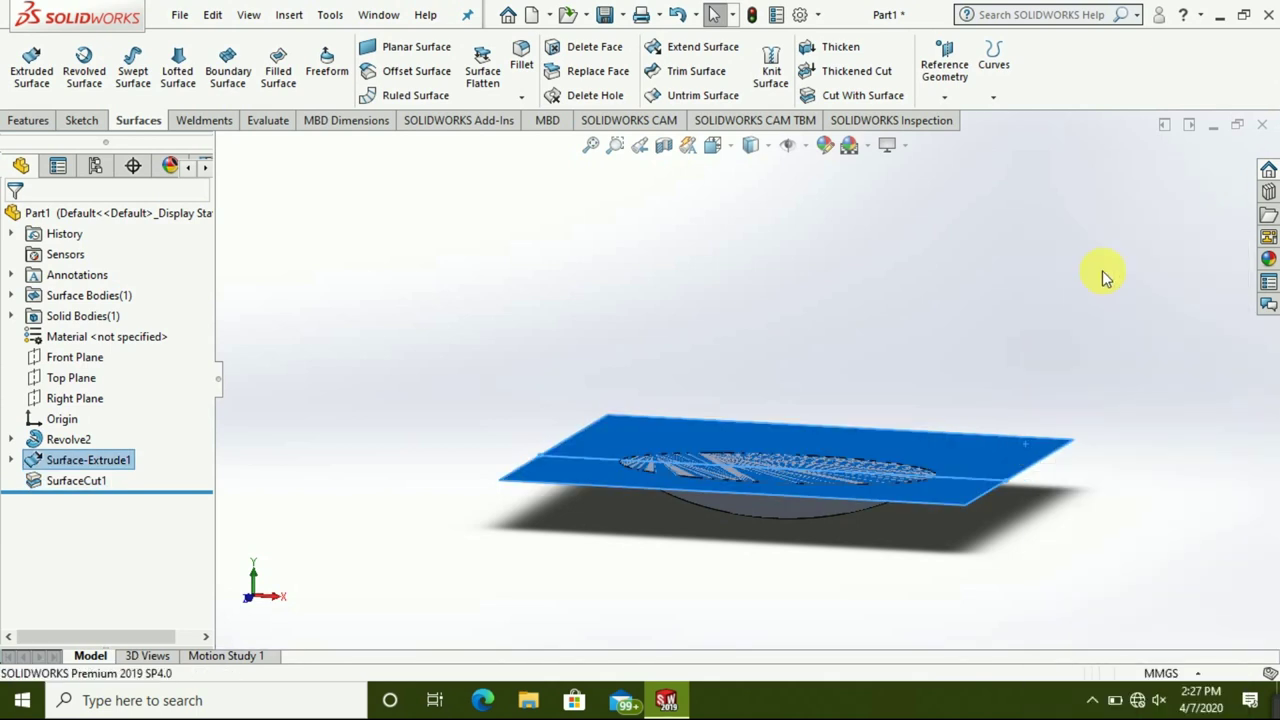
mouse_move(852, 456)
middle_mouse_down()
mouse_move(795, 418)
mouse_move(776, 447)
middle_mouse_up()
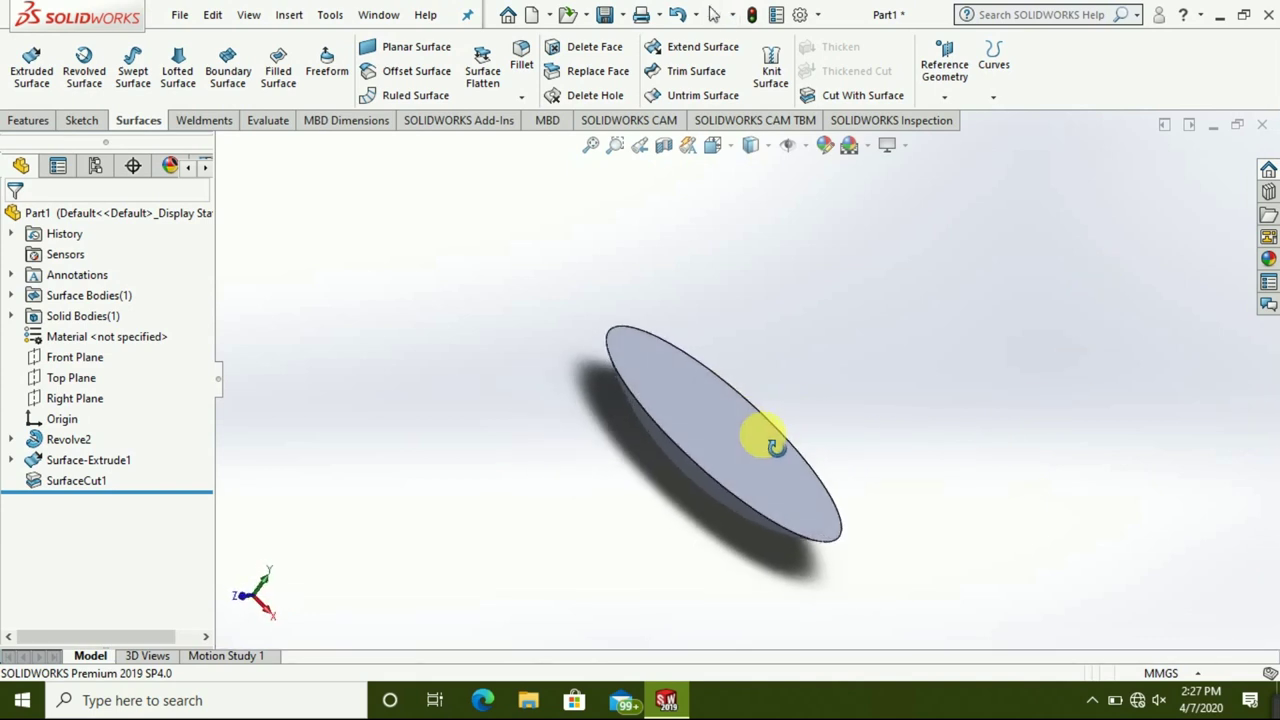
mouse_move(857, 465)
middle_mouse_down()
mouse_move(743, 543)
mouse_move(766, 614)
mouse_move(820, 400)
mouse_move(903, 283)
mouse_move(751, 514)
mouse_move(846, 614)
mouse_move(777, 514)
mouse_move(760, 570)
mouse_move(811, 443)
mouse_move(866, 537)
mouse_move(820, 537)
mouse_move(825, 350)
mouse_move(800, 506)
mouse_move(686, 528)
mouse_move(668, 551)
middle_mouse_up()
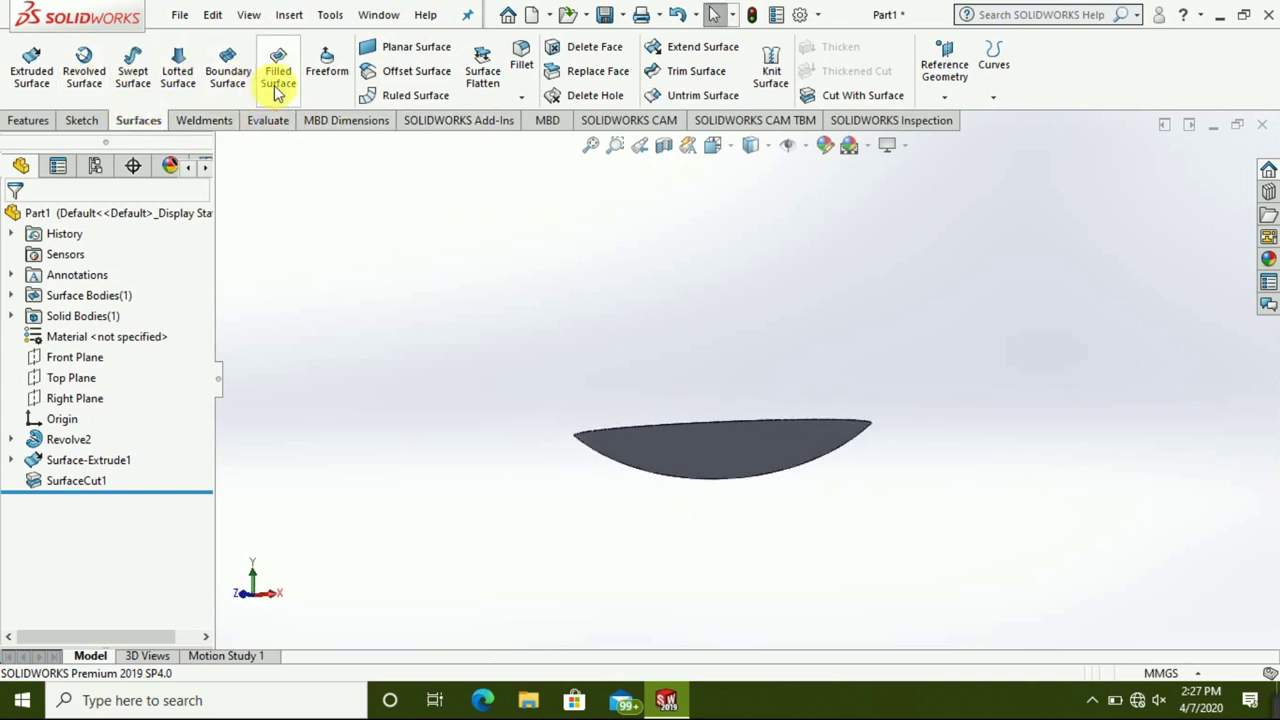
- Offset the dish face by 2.00 mm to create Surface-Offset2
left_click(405, 80)
mouse_move(666, 471)
middle_mouse_down()
mouse_move(659, 424)
mouse_move(694, 423)
mouse_move(712, 545)
middle_mouse_up()
left_click(668, 433)
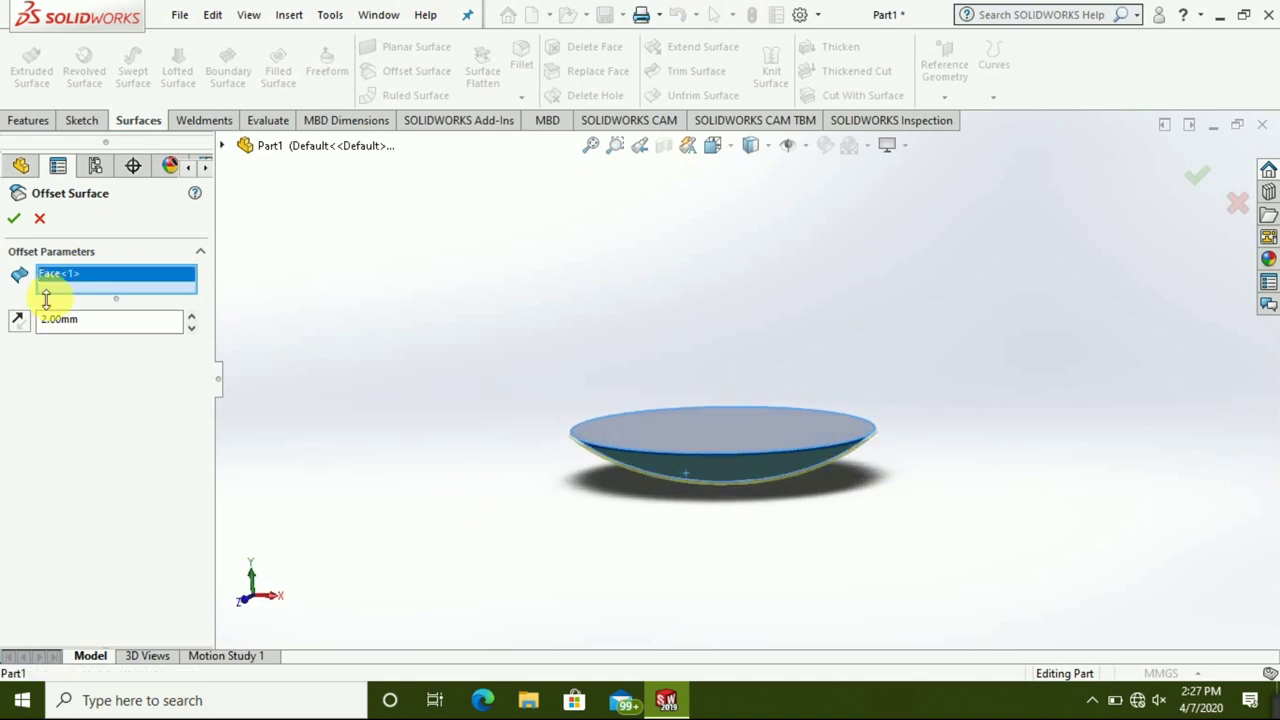
left_click(14, 218)
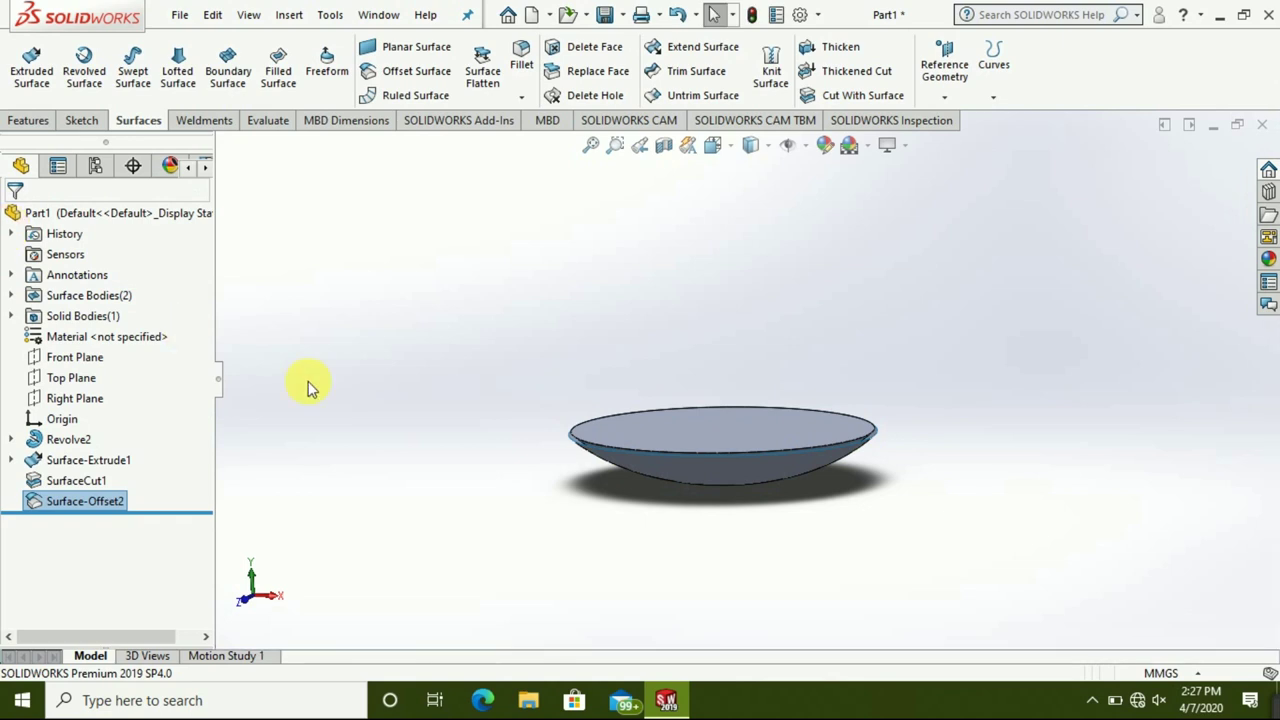
right_click(80, 439)
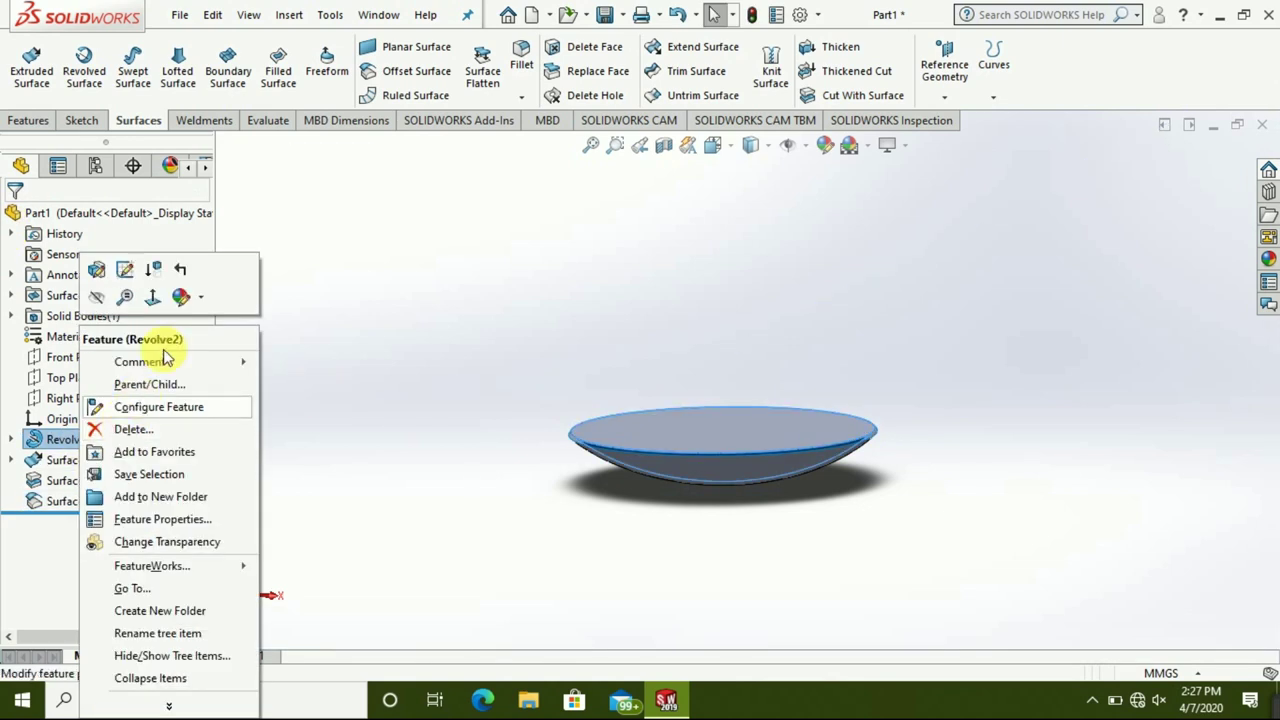
- Hide Revolve2 and thicken Surface-Offset2 by 2.00 mm into the solid Thicken2 bowl
left_click(97, 300)
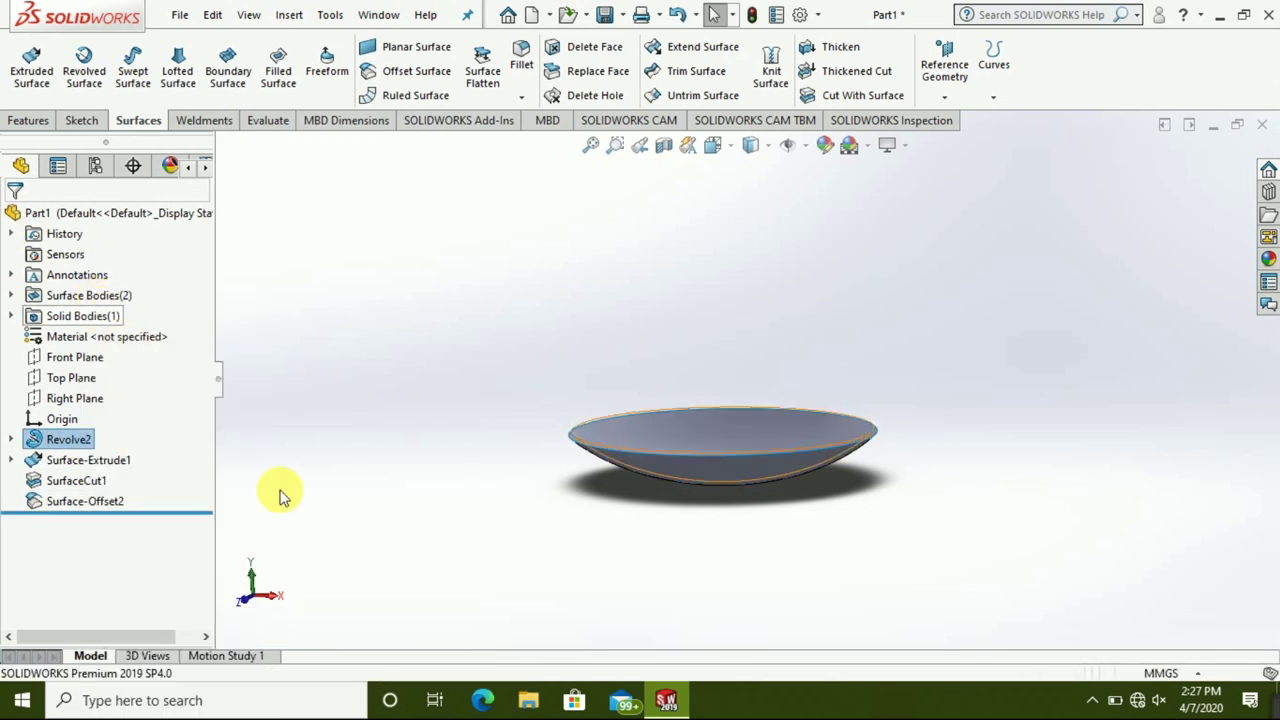
mouse_move(694, 520)
middle_mouse_down()
mouse_move(701, 576)
mouse_move(666, 629)
mouse_move(657, 571)
mouse_move(777, 450)
mouse_move(748, 394)
middle_mouse_up()
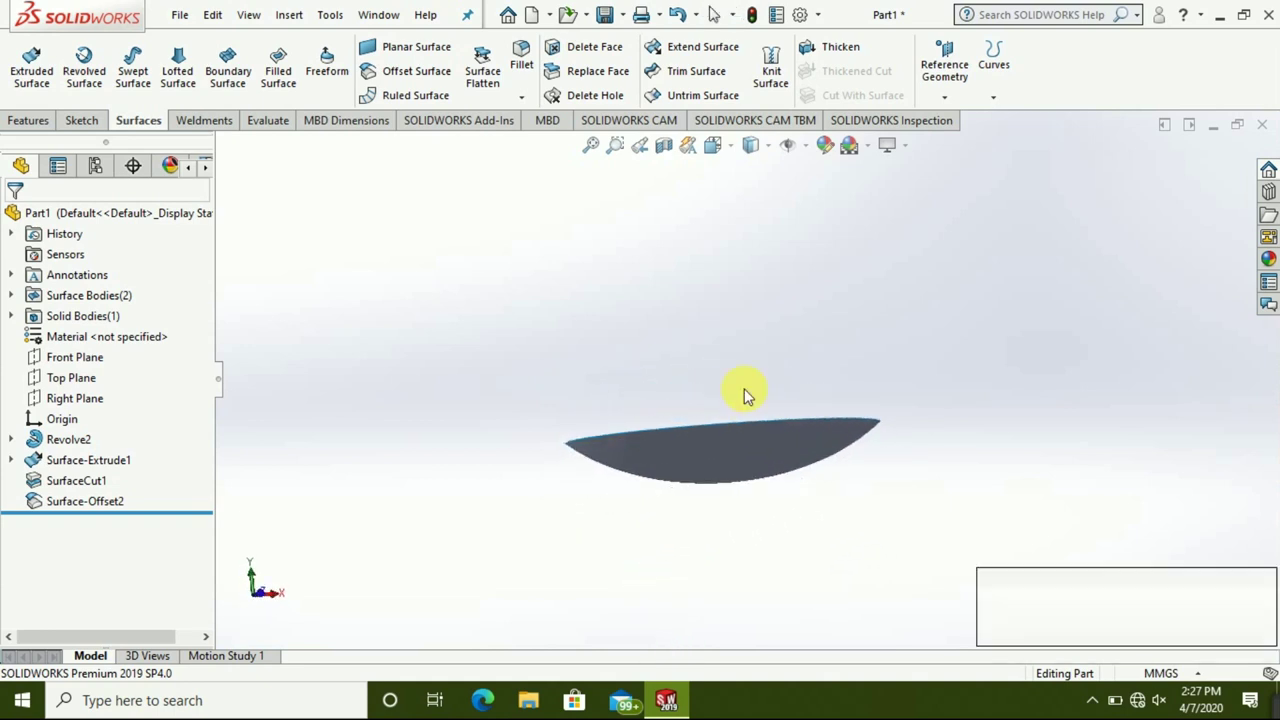
left_click(808, 47)
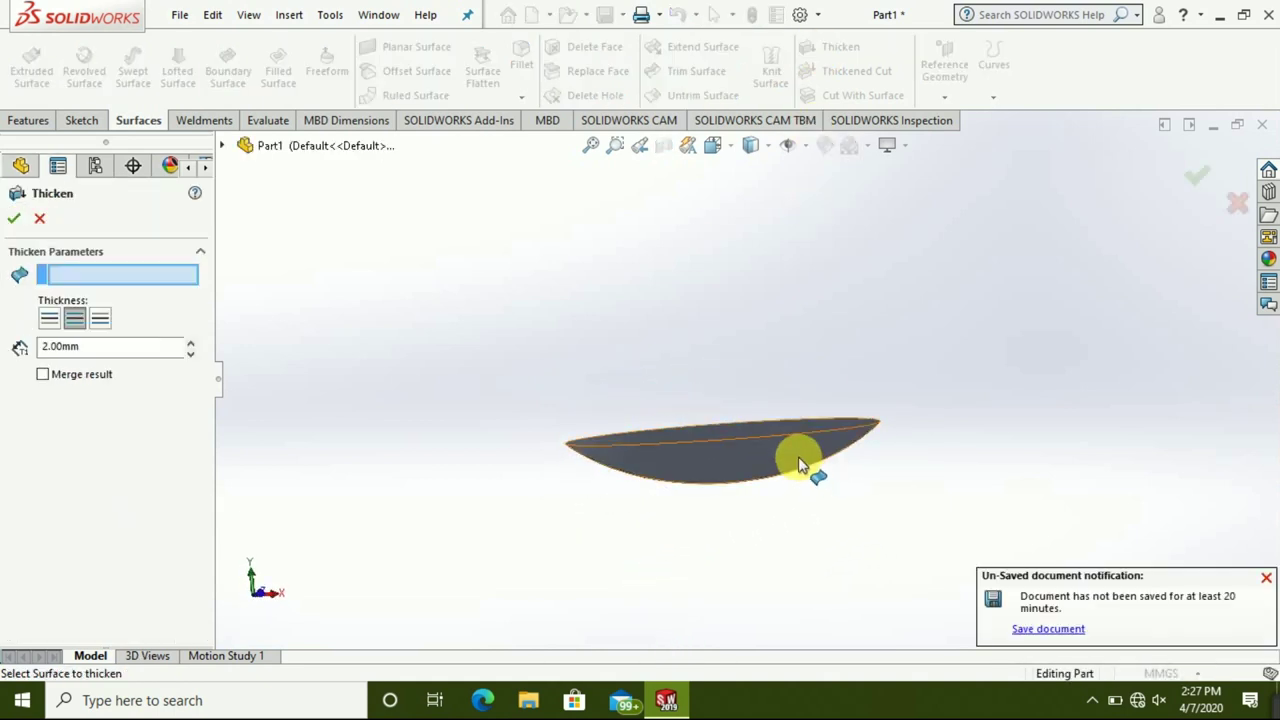
left_click(694, 457)
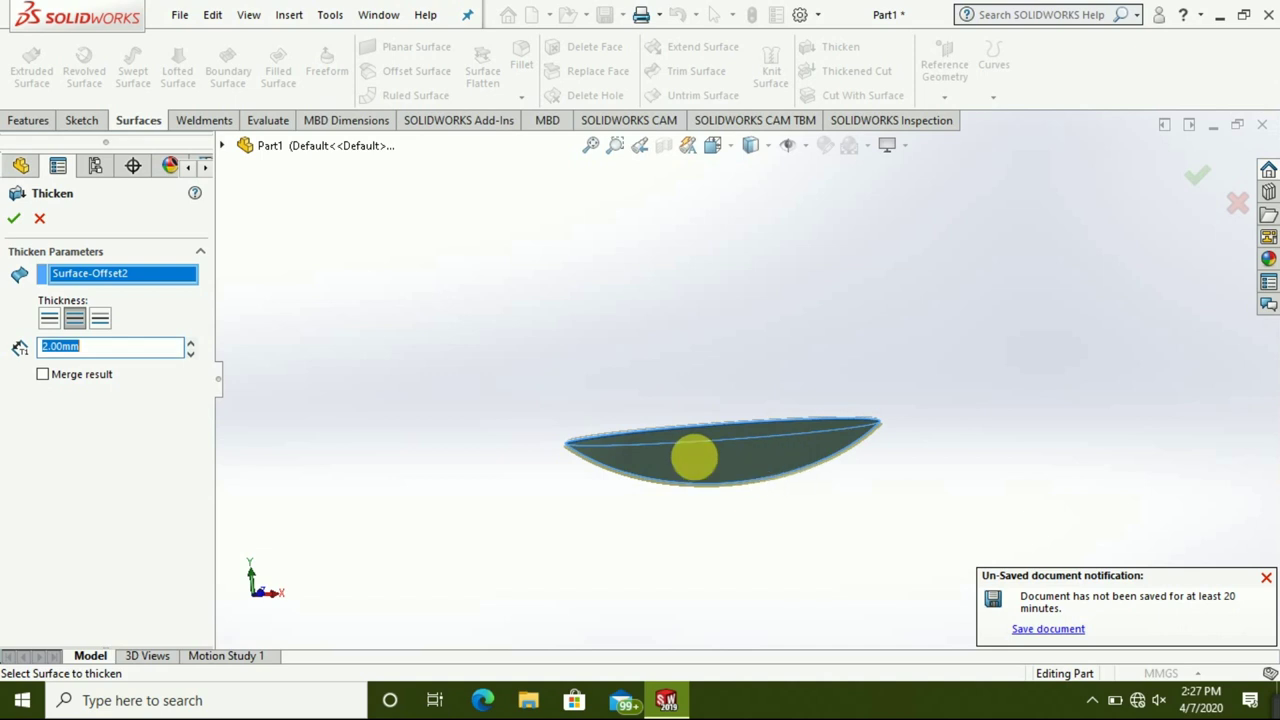
left_click(14, 219)
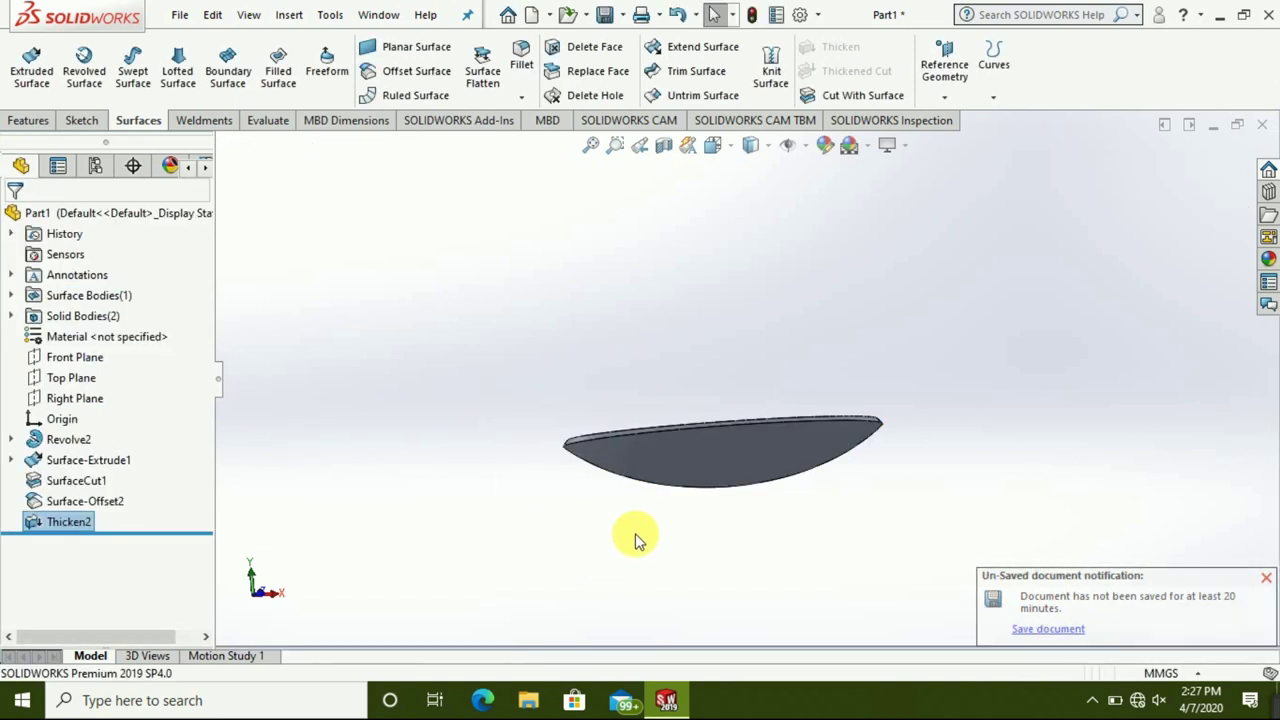
mouse_move(700, 528)
middle_mouse_down()
mouse_move(715, 428)
mouse_move(729, 480)
mouse_move(811, 251)
mouse_move(737, 314)
mouse_move(697, 467)
mouse_move(586, 471)
mouse_move(620, 434)
mouse_move(800, 533)
mouse_move(800, 491)
mouse_move(529, 534)
mouse_move(500, 457)
mouse_move(495, 385)
middle_mouse_up()
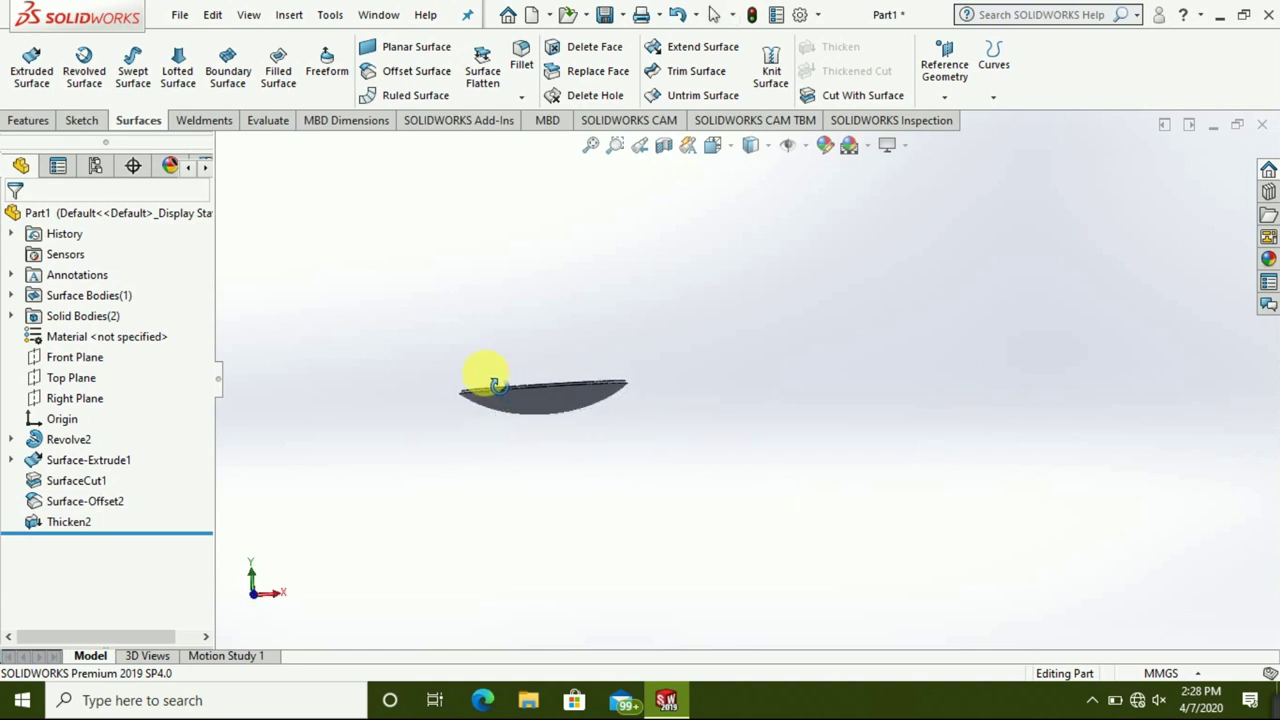
mouse_move(1073, 474)
middle_mouse_down()
mouse_move(1037, 503)
mouse_move(1057, 526)
mouse_move(277, 325)
middle_mouse_up()
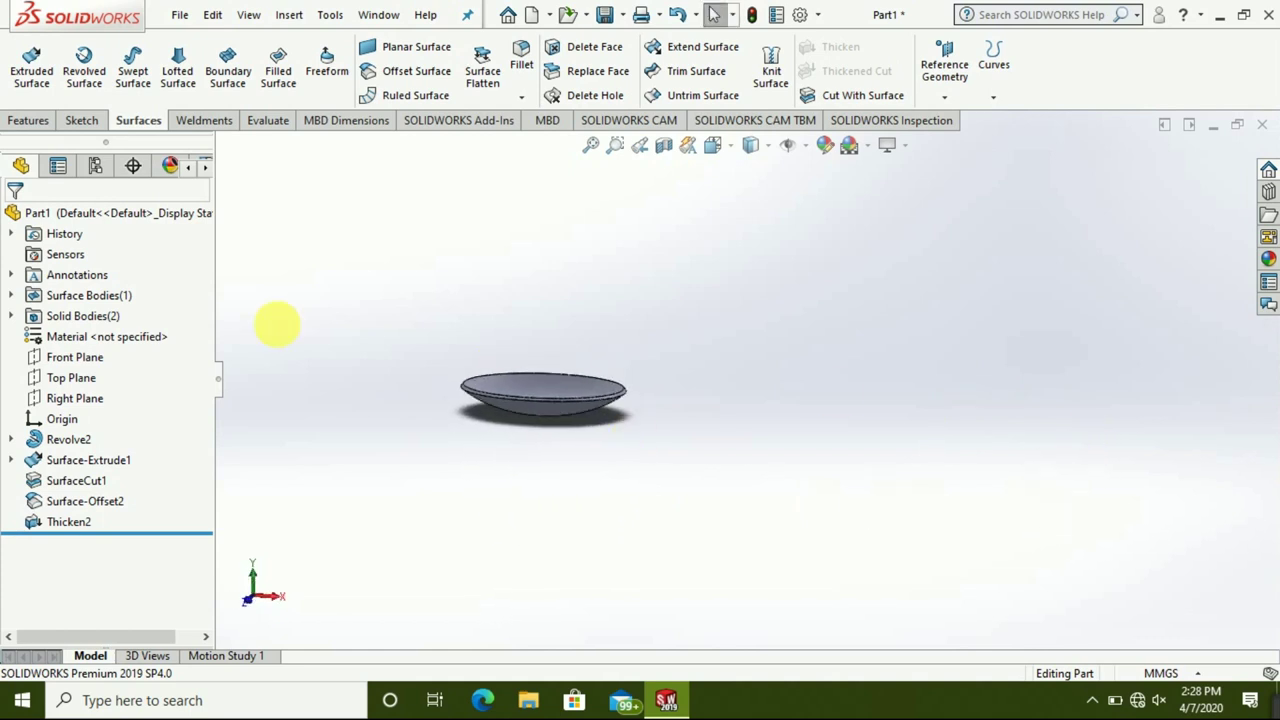
- Create Plane1 offset 33 mm from the Top Plane on the flipped side
left_click(84, 386)
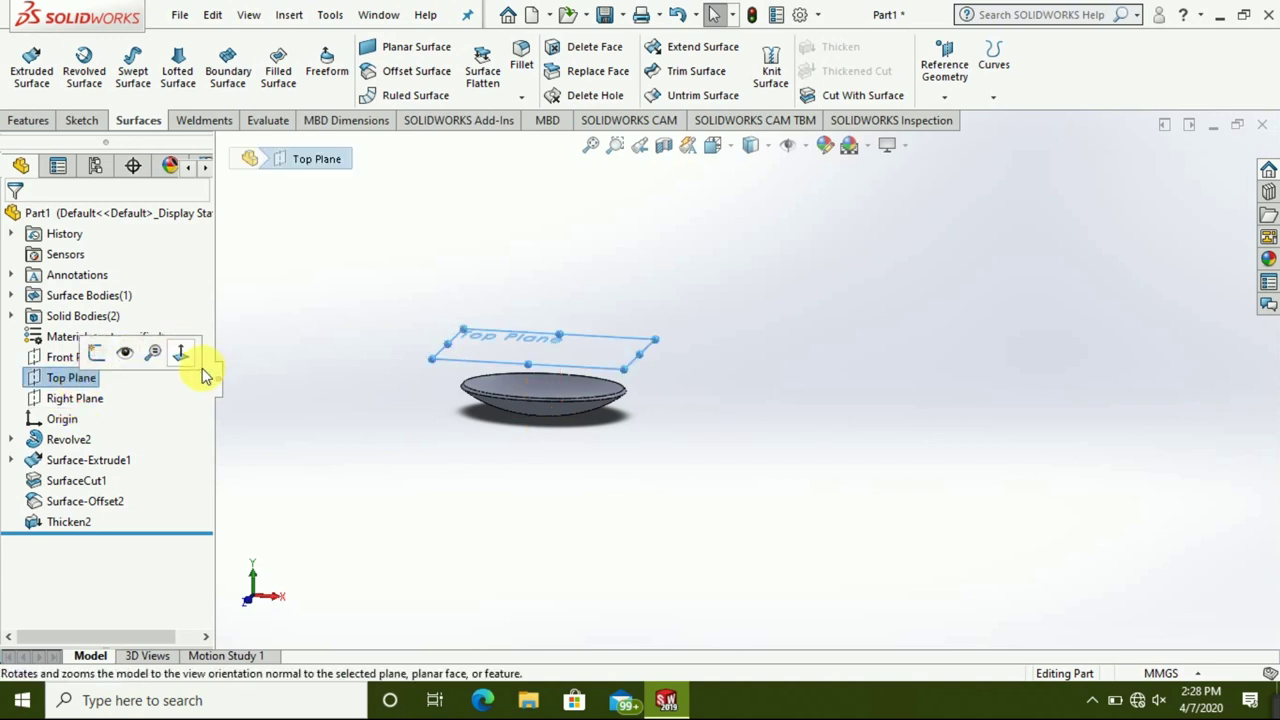
left_click(966, 80)
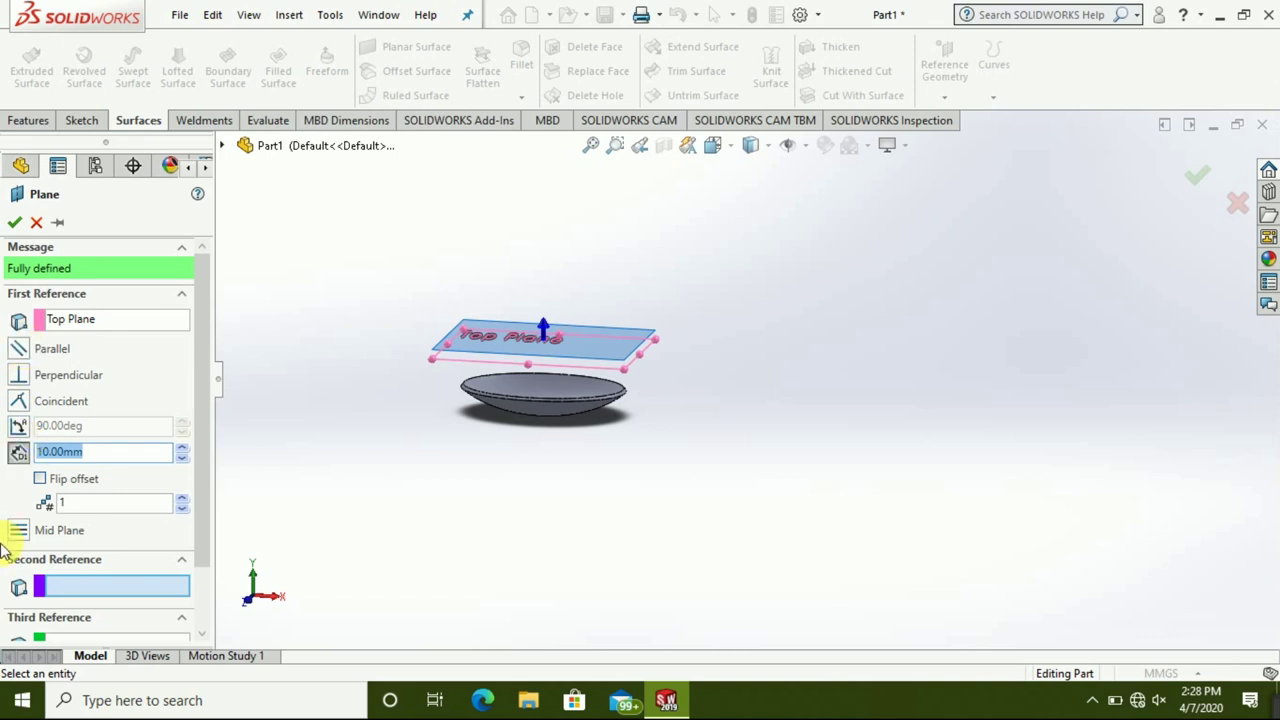
left_click(41, 480)
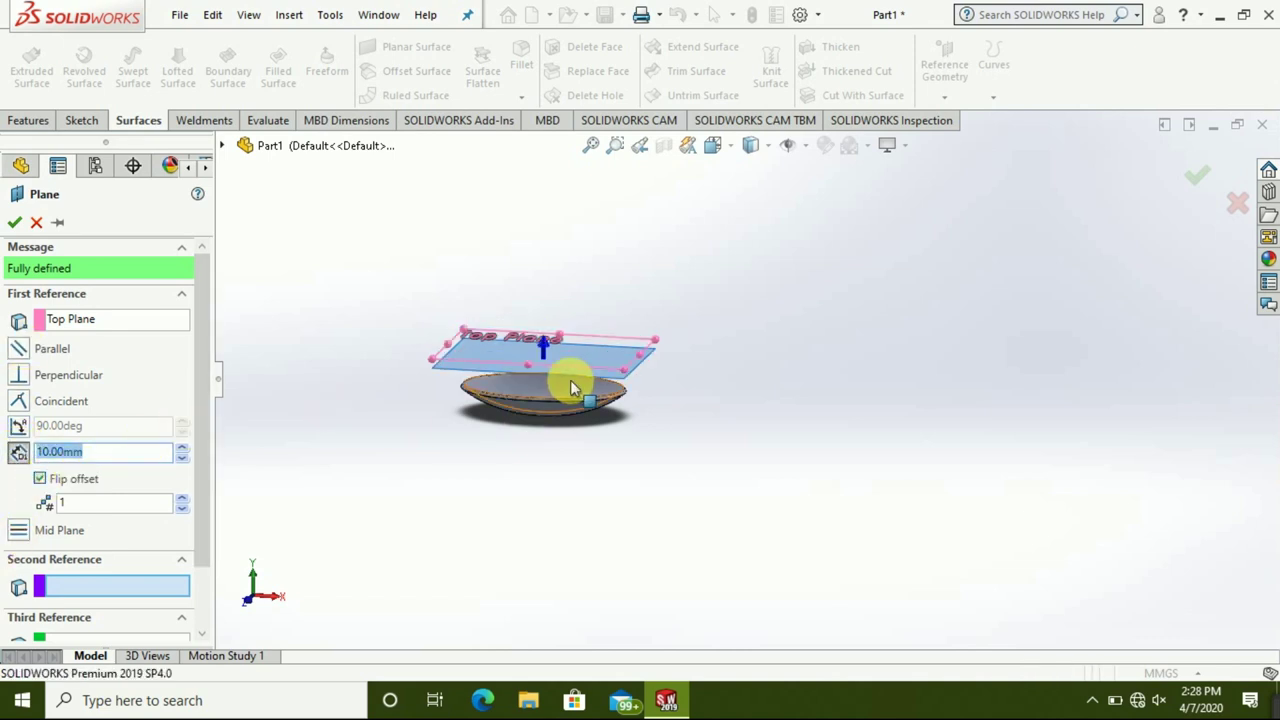
middle_click_drag(570, 380, 607, 358)
scroll(607, 358, "down", 3)
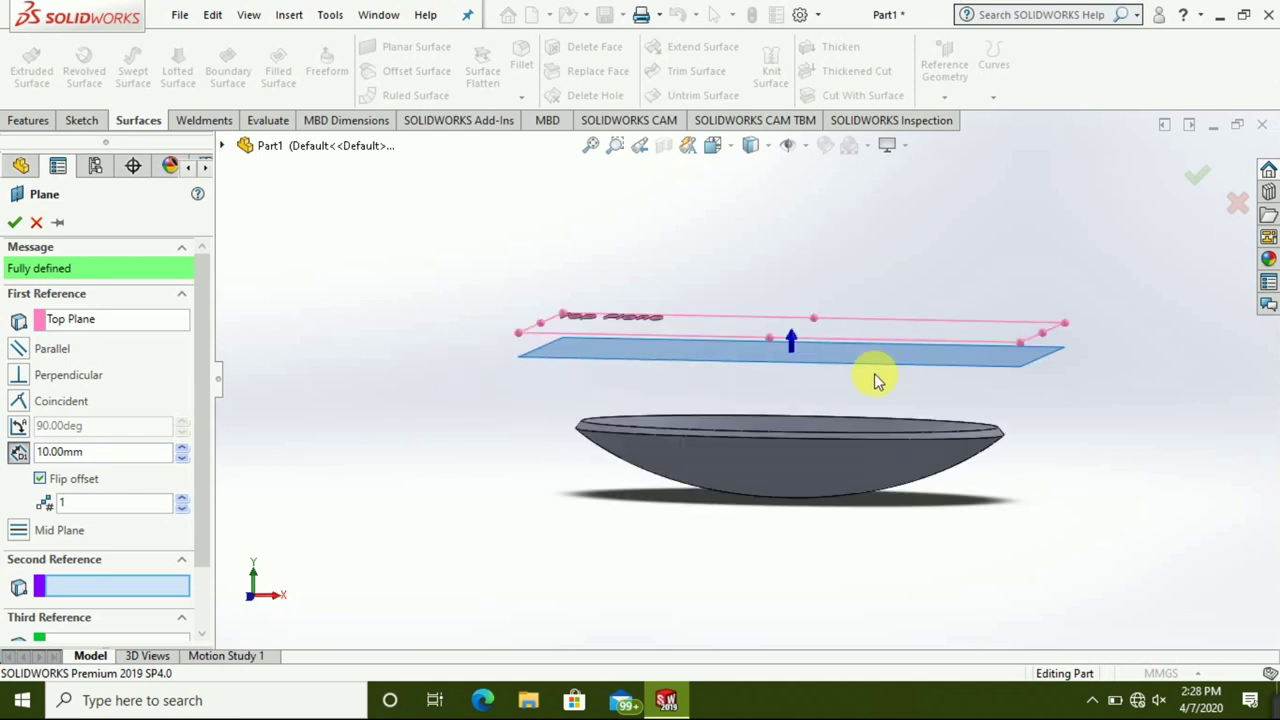
left_click(182, 451)
left_click(182, 451)
left_click(182, 451)
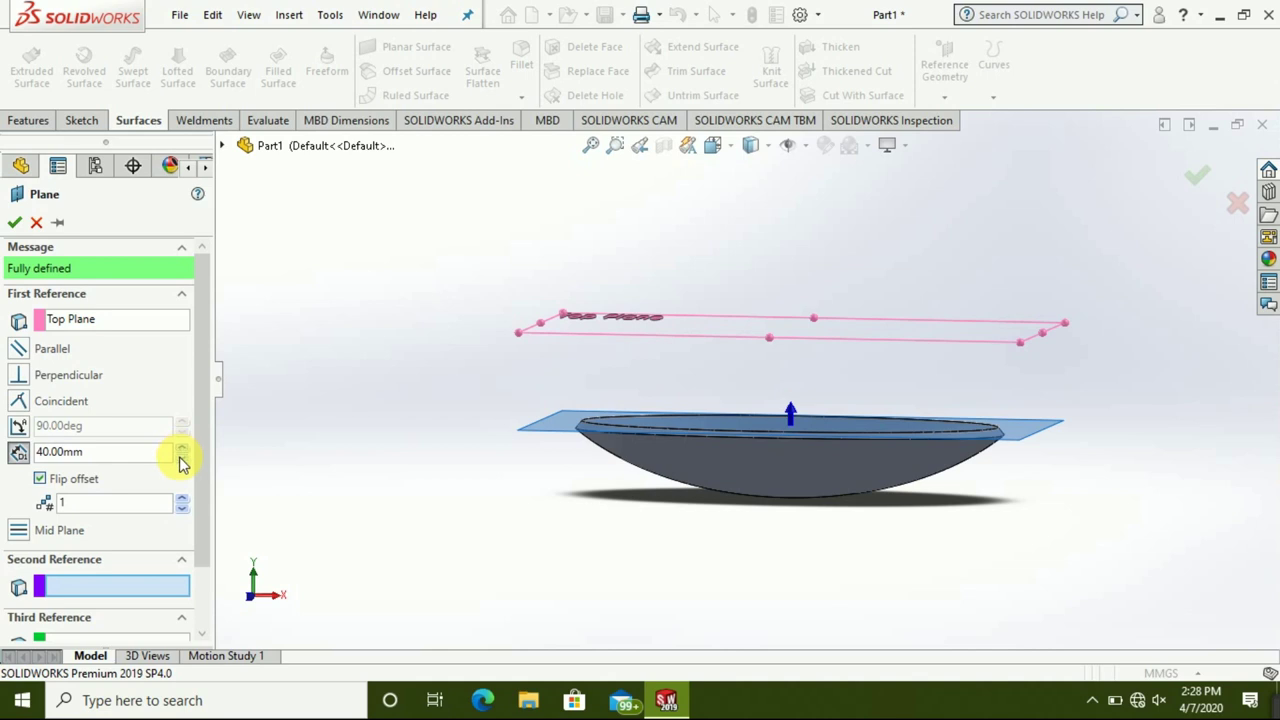
left_click(182, 457)
mouse_move(392, 467)
middle_mouse_down()
mouse_move(429, 451)
mouse_move(310, 470)
middle_mouse_up()
type("33")
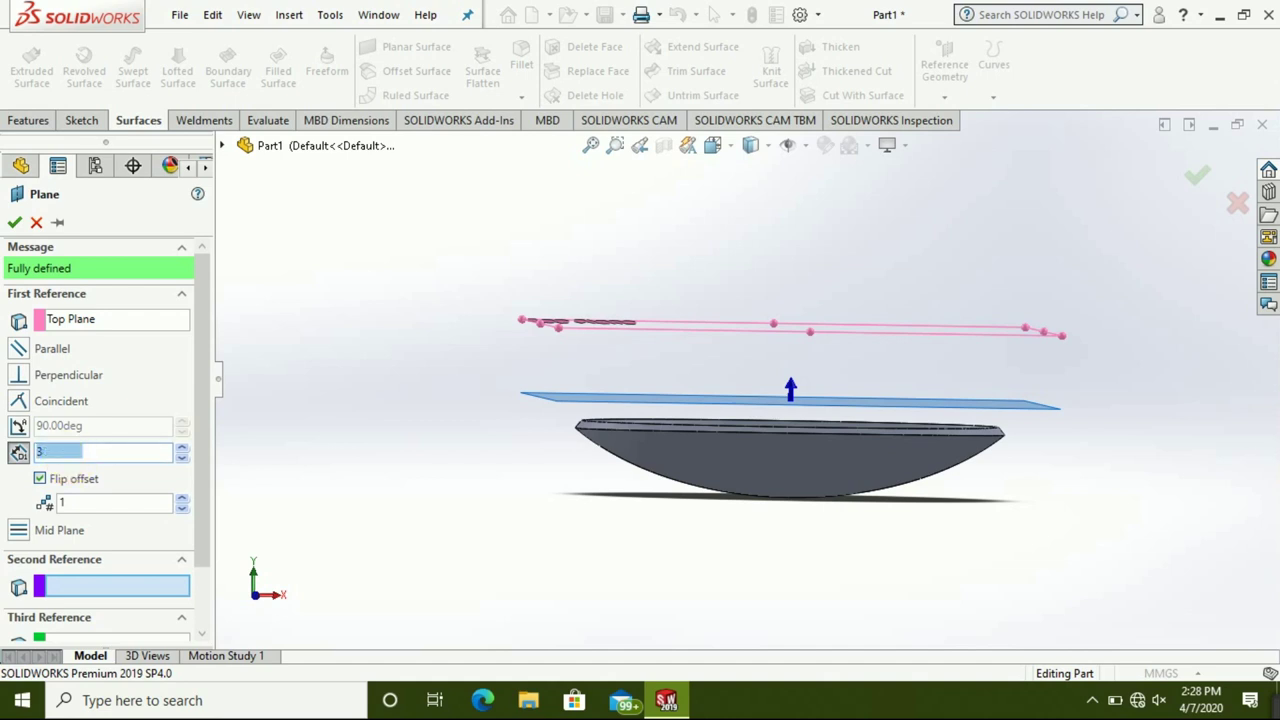
key("Return")
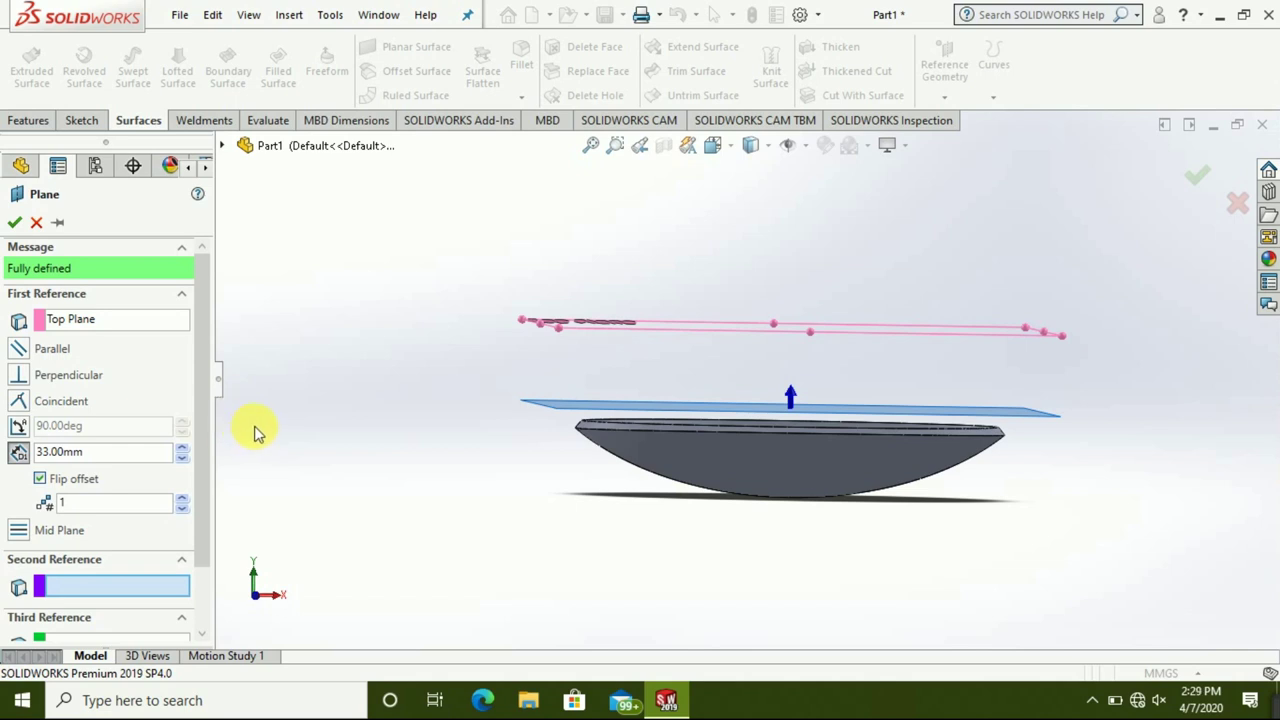
left_click(15, 222)
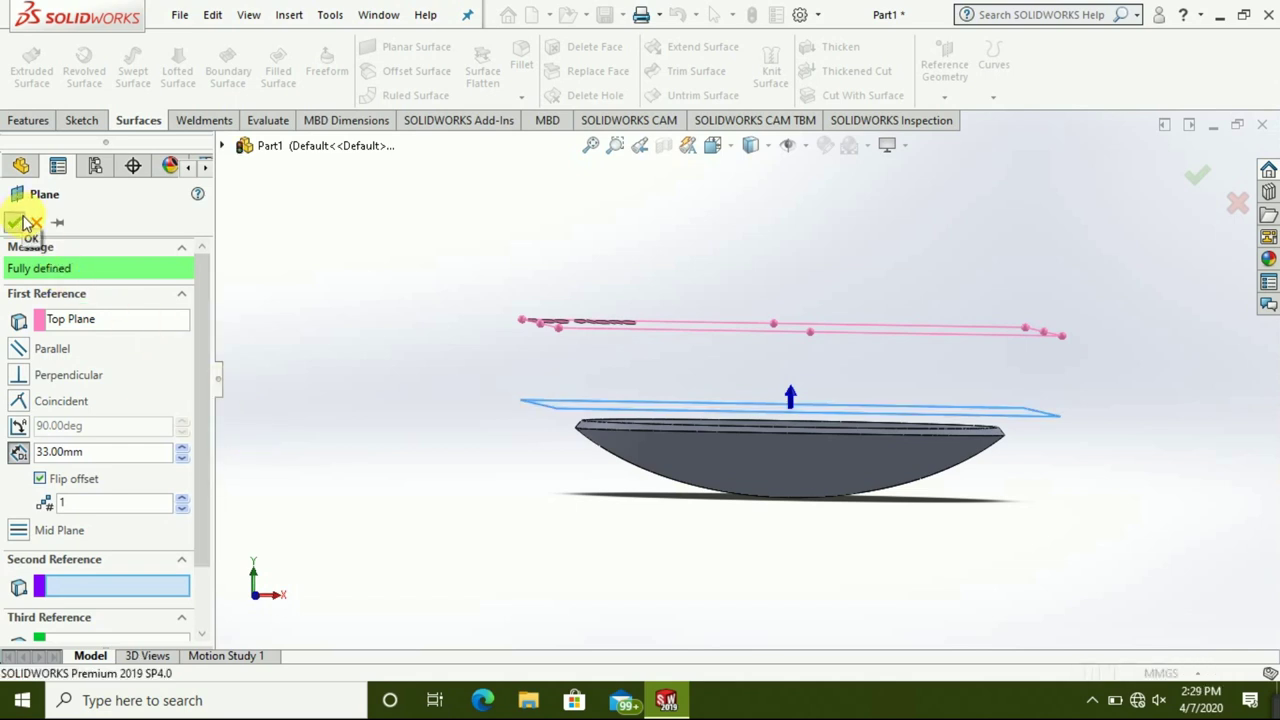
scroll(765, 417, "up", 2)
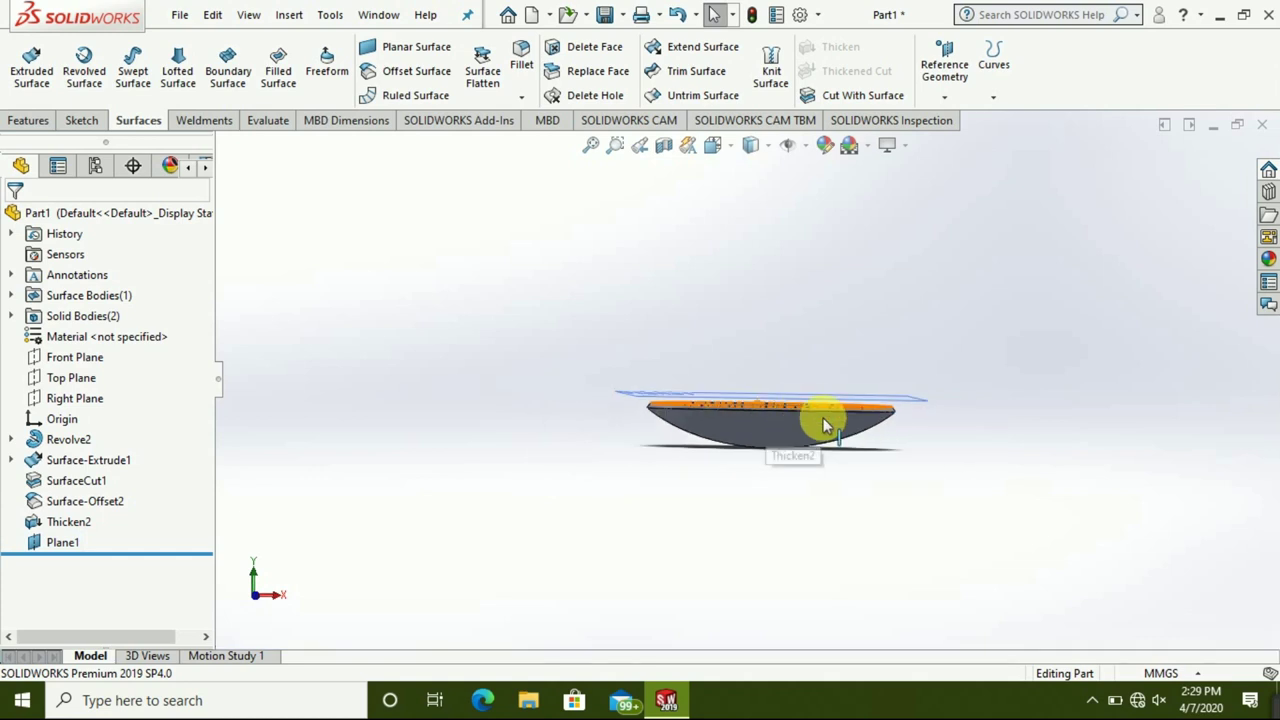
- Zoom in on the bowl and view Plane1 face-on
scroll(910, 452, "up", 4)
mouse_move(900, 457)
middle_mouse_down()
mouse_move(866, 523)
mouse_move(900, 460)
middle_mouse_up()
scroll(908, 450, "up", 3)
scroll(913, 441, "down", 3)
scroll(514, 289, "down", 1)
scroll(529, 286, "down", 2)
scroll(529, 286, "down", 2)
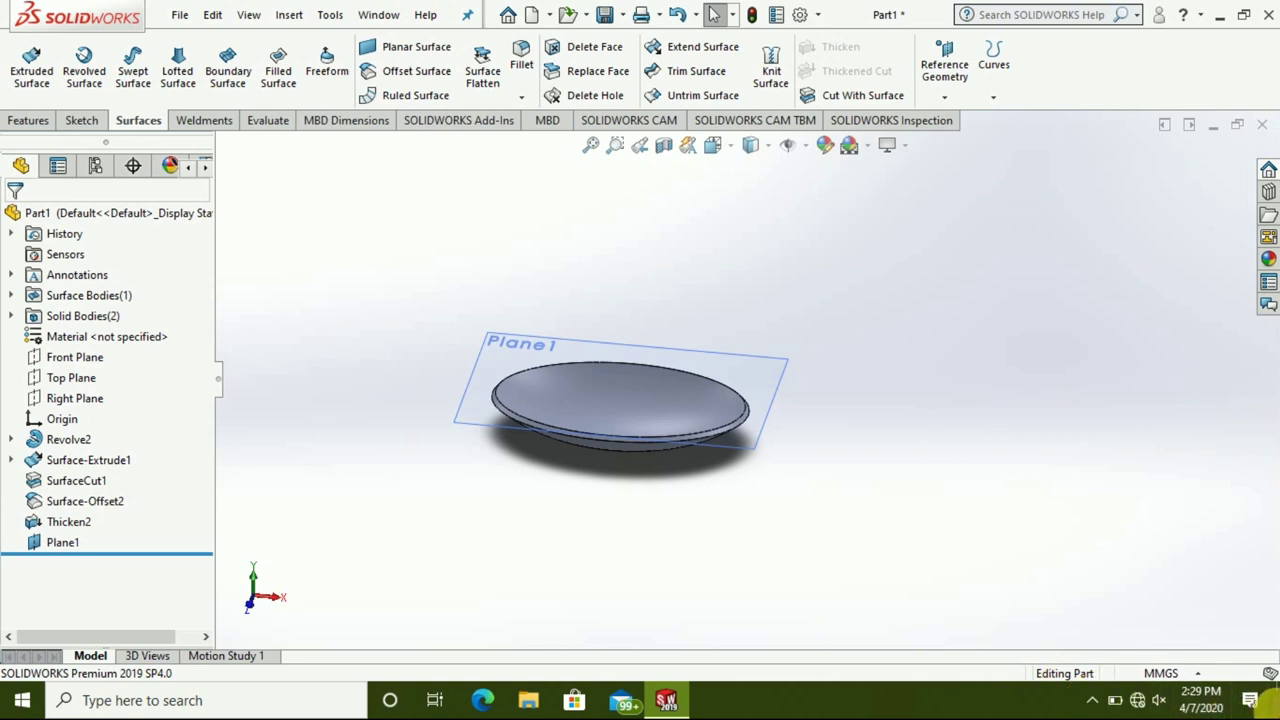
left_click_drag(1036, 518, 433, 600)
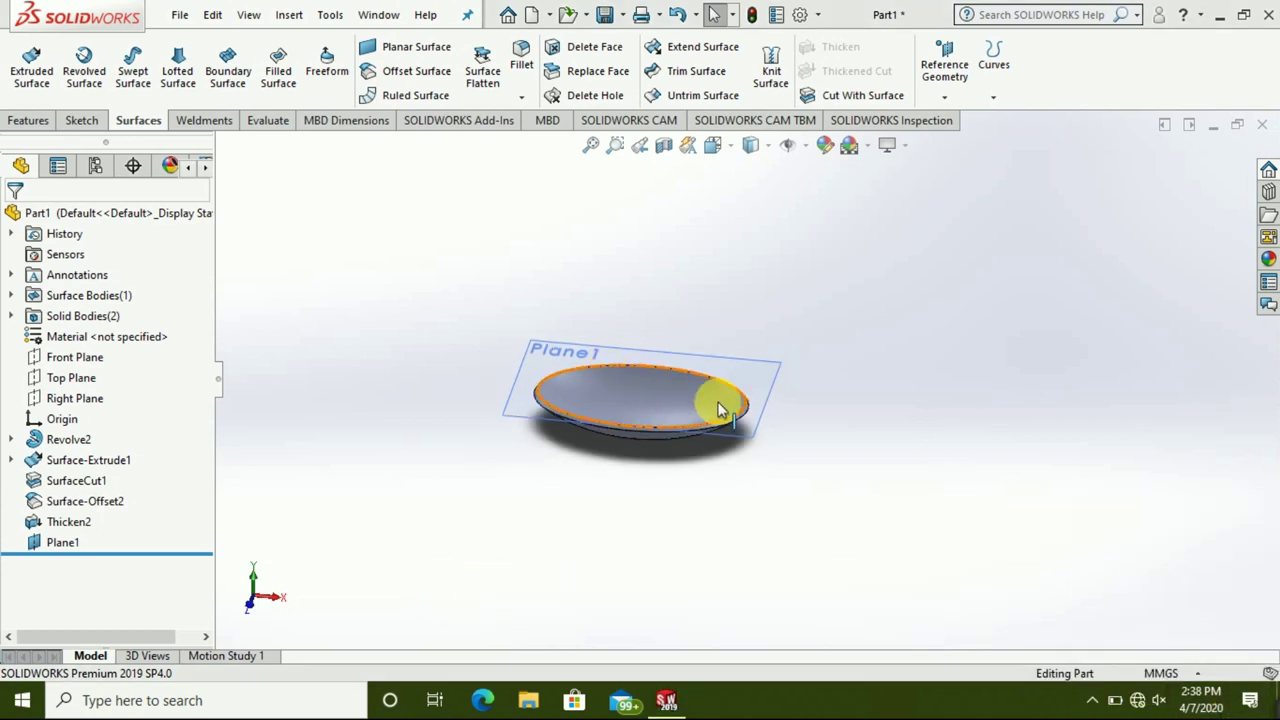
scroll(763, 393, "down", 2)
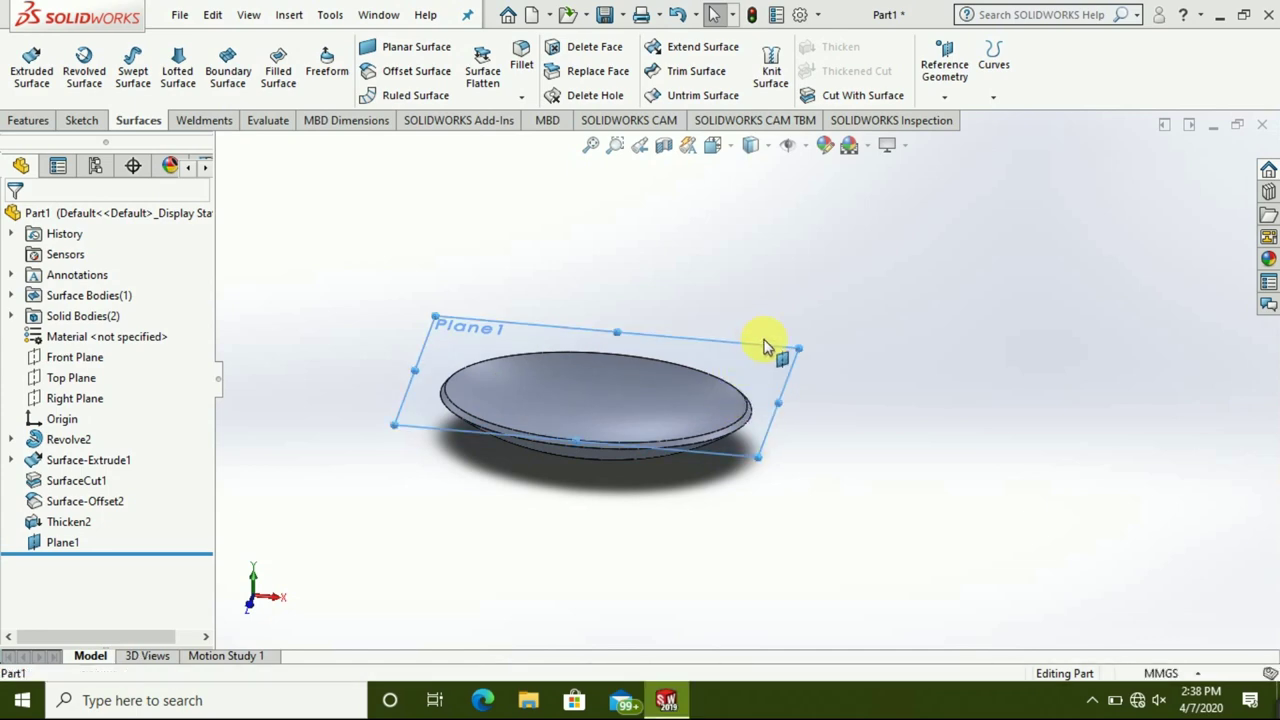
right_click(766, 345)
left_click(880, 319)
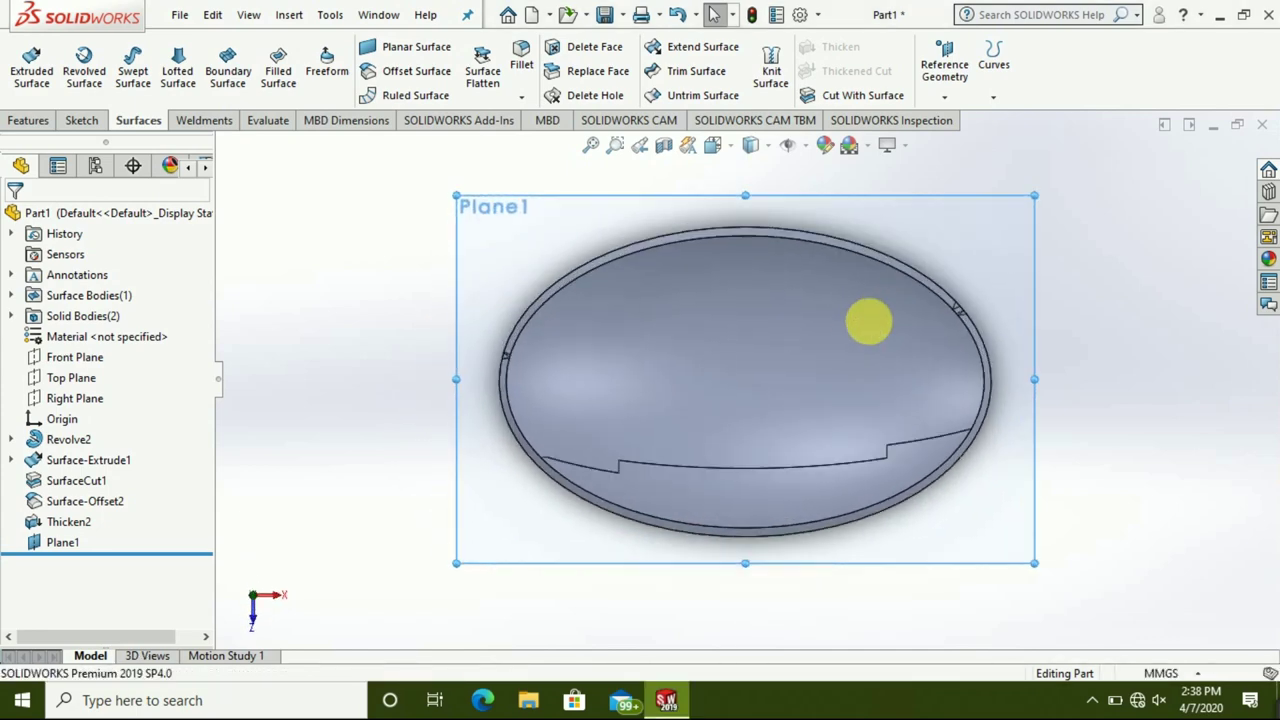
- Open a new sketch, Sketch5, on Plane1
scroll(850, 330, "up", 4)
scroll(880, 368, "down", 2)
scroll(622, 377, "down", 2)
scroll(622, 380, "down", 3)
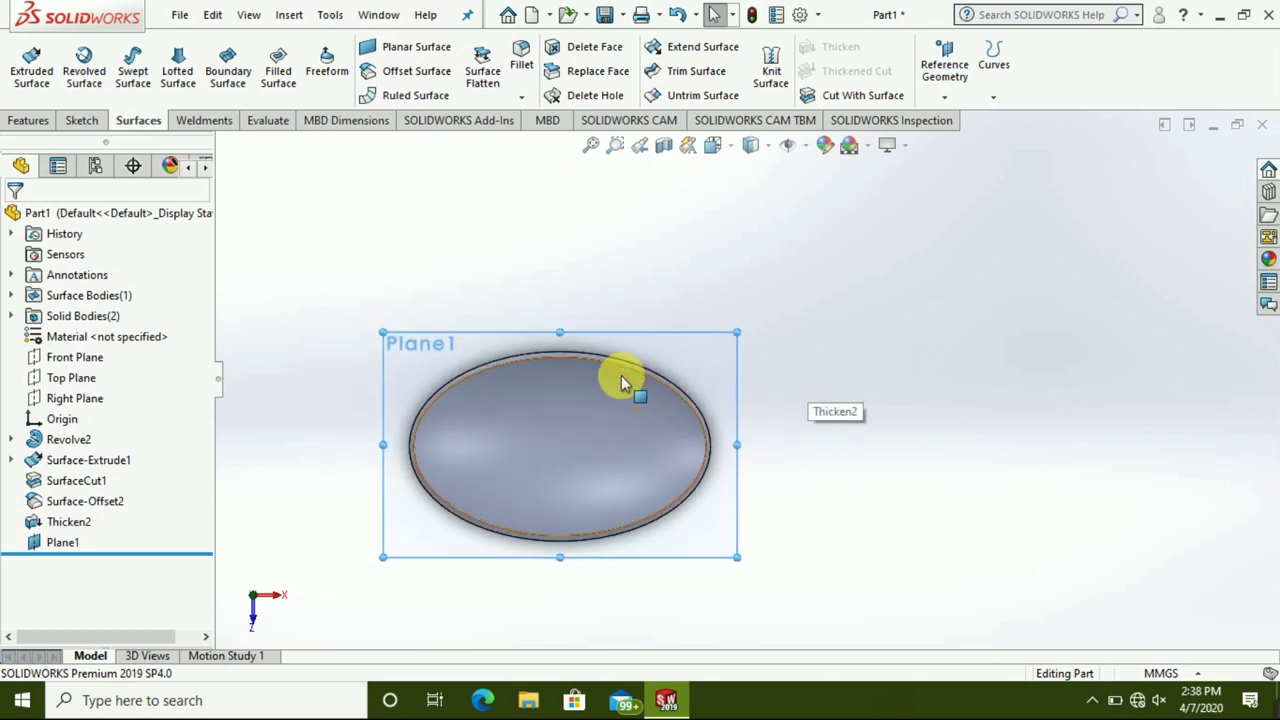
right_click(616, 338)
left_click(646, 297)
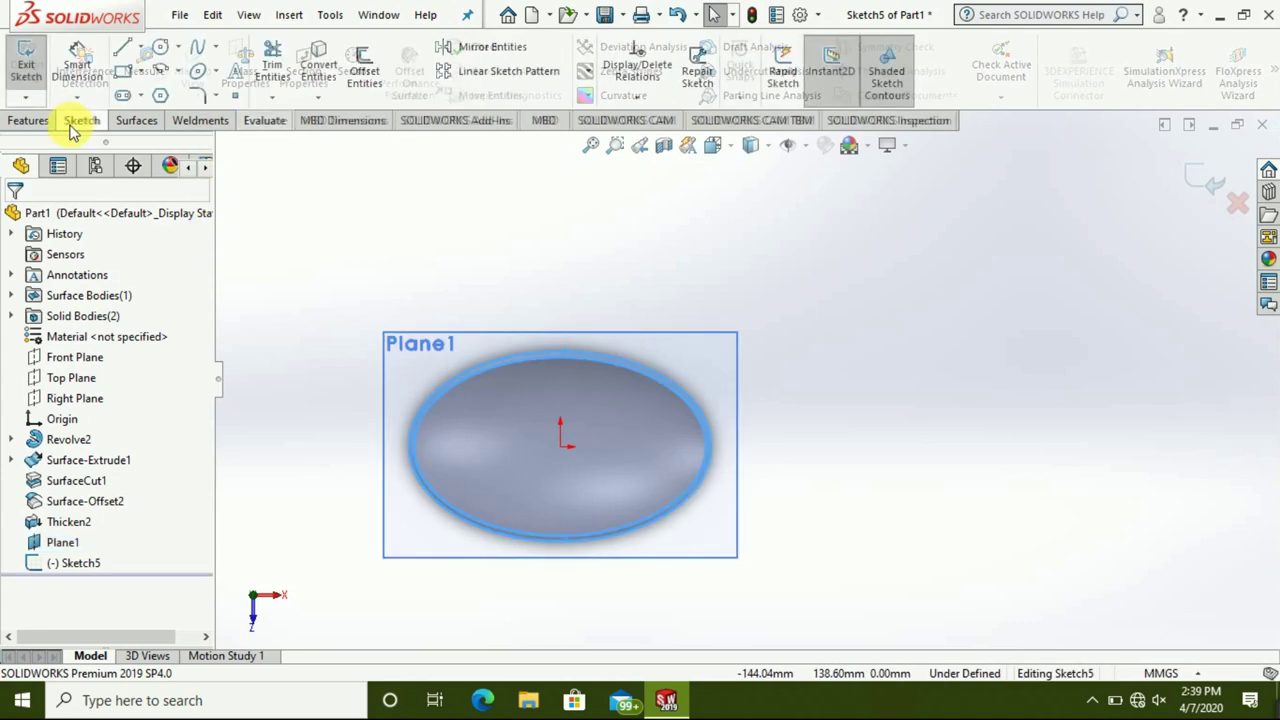
- Draw vertical lines from the origin to the oval's top and bottom edges, then start Measure
left_click(560, 446)
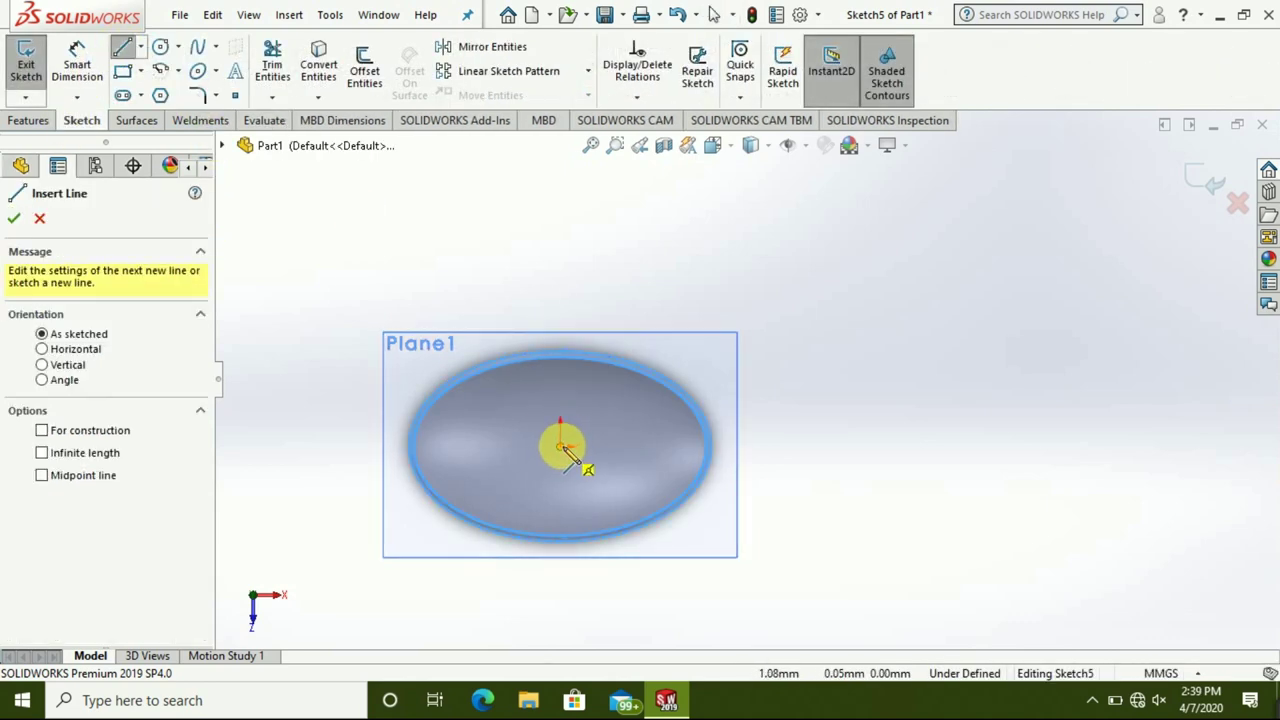
left_click(557, 358)
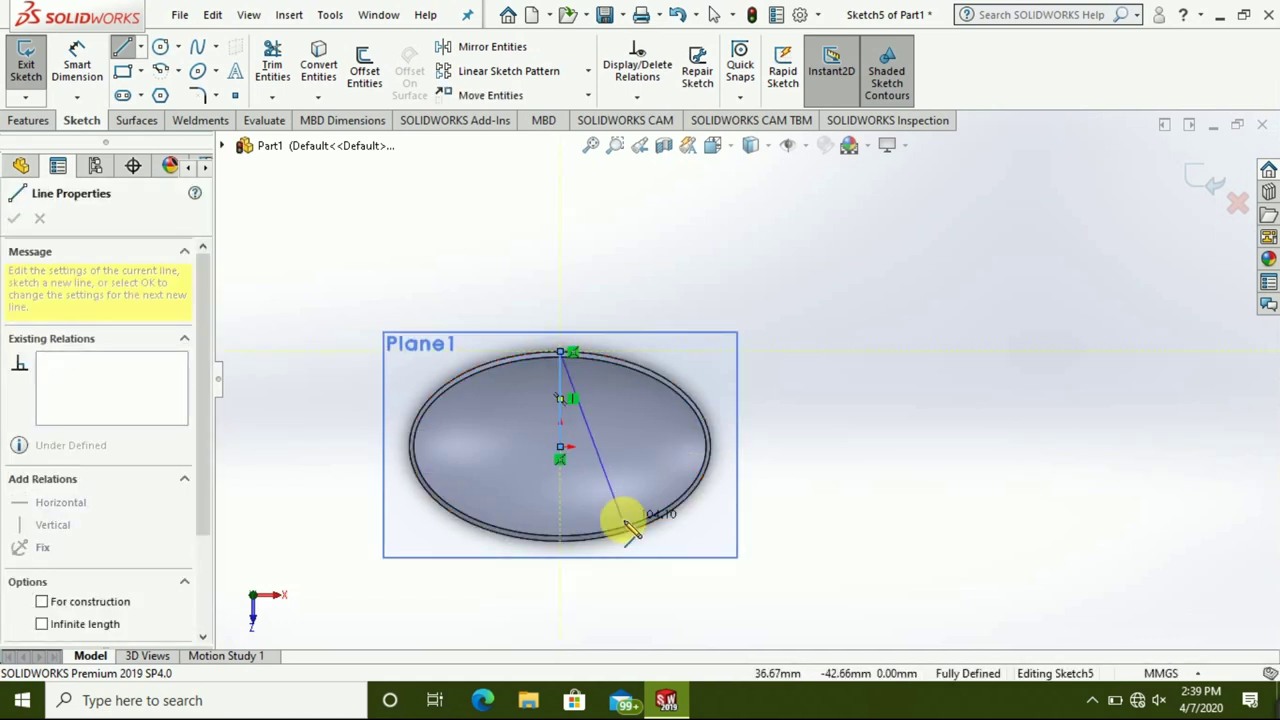
scroll(620, 518, "down", 3)
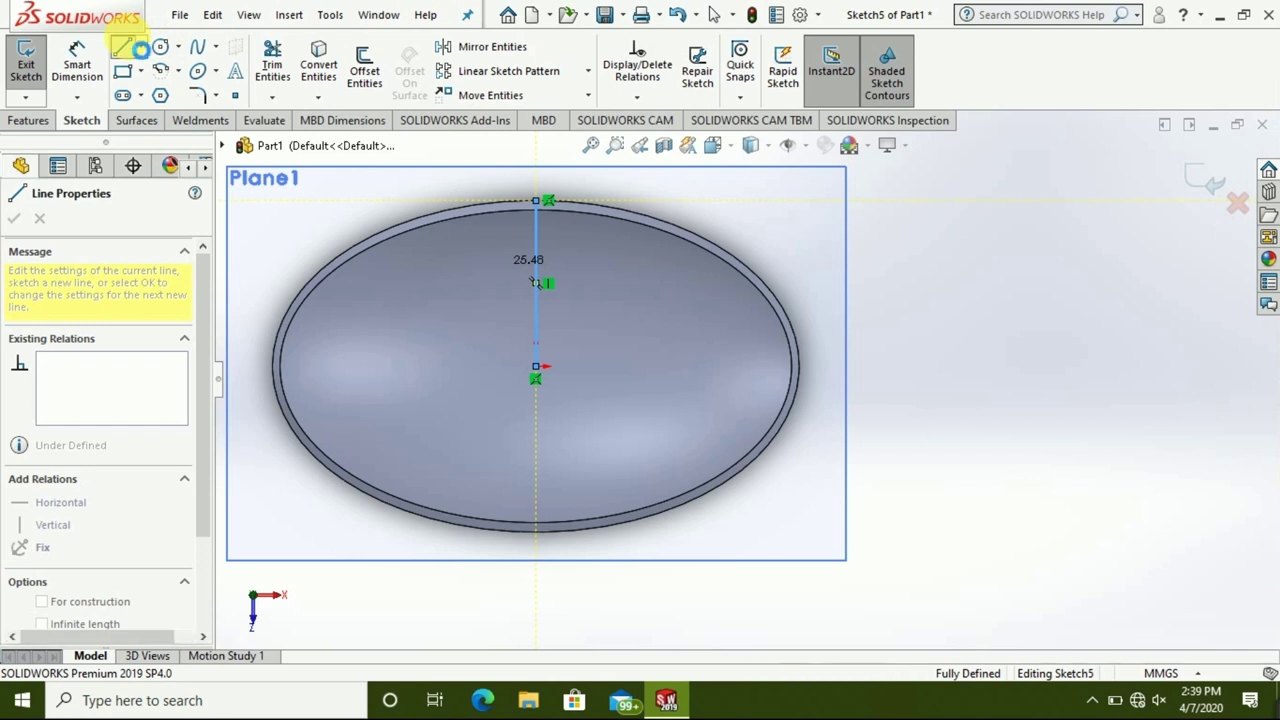
left_click(124, 45)
left_click(122, 46)
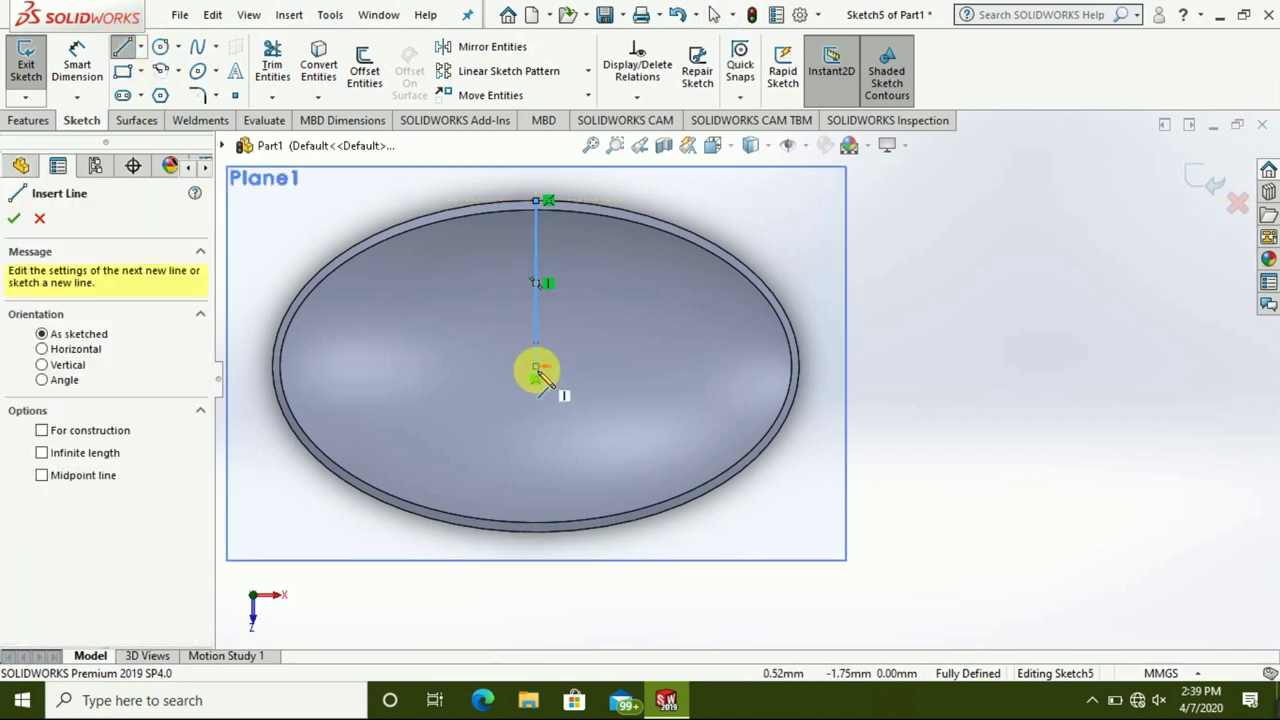
left_click(536, 367)
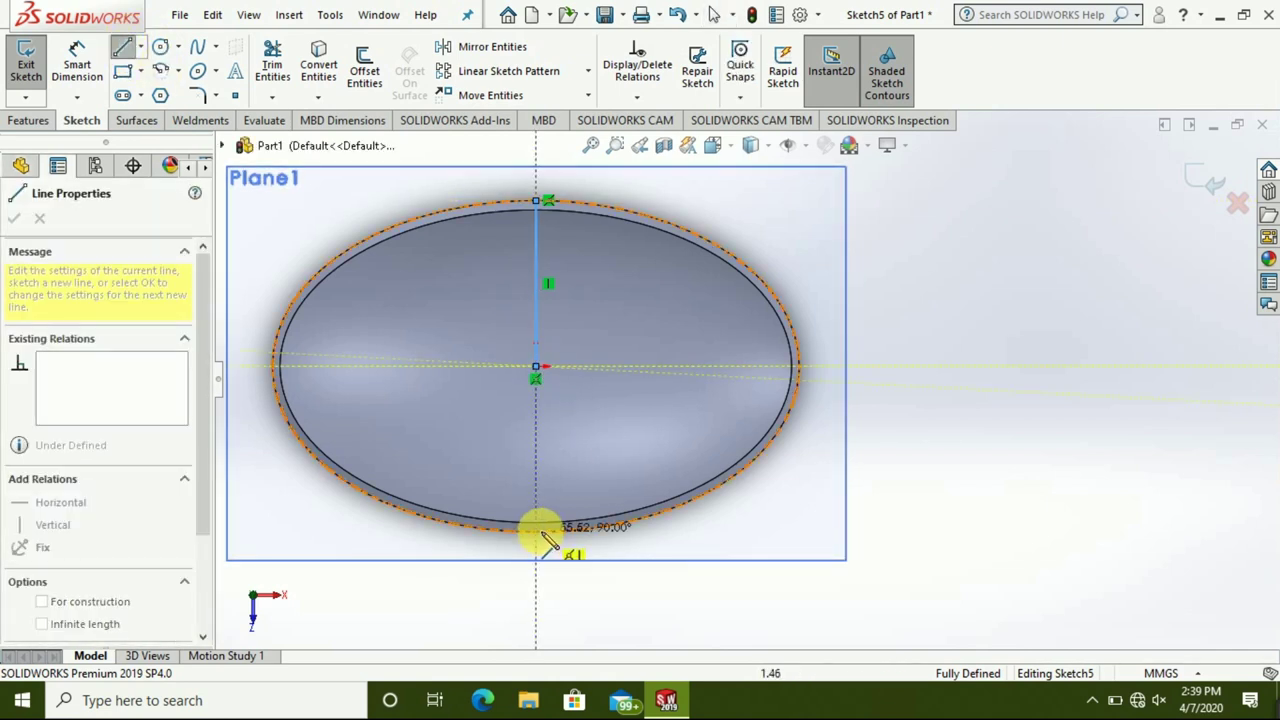
left_click(536, 530)
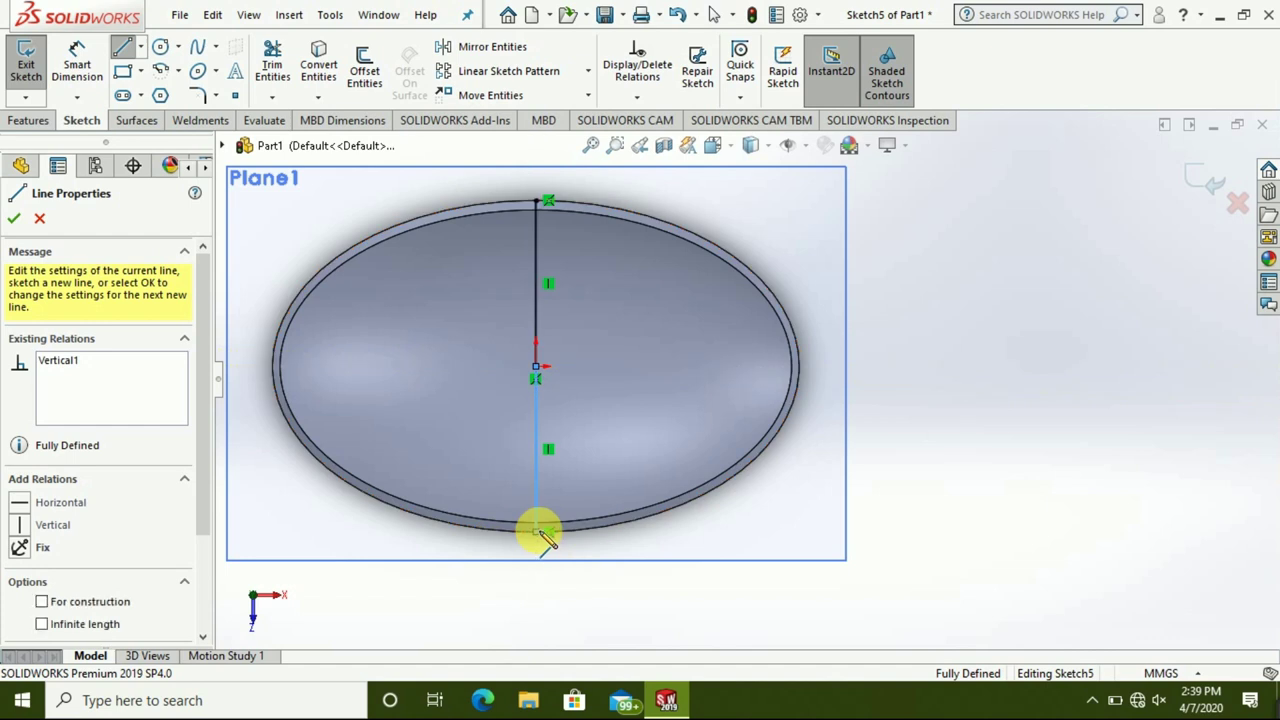
left_click(124, 45)
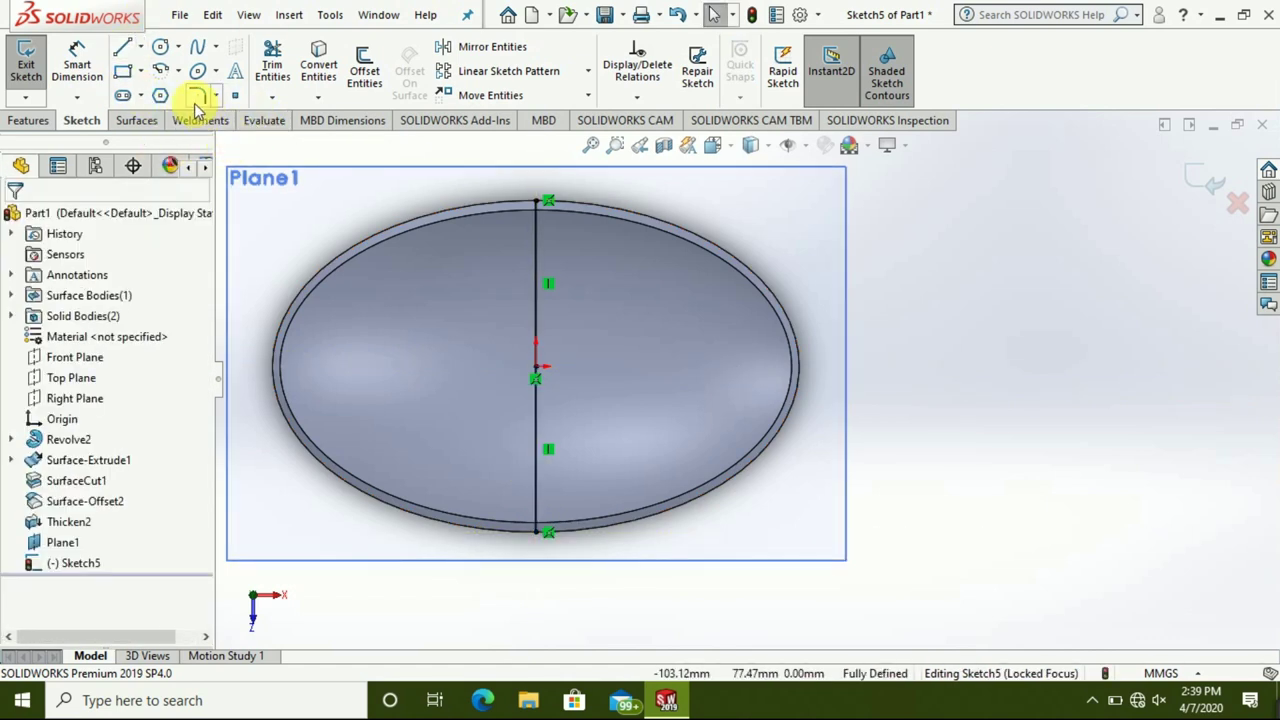
left_click(255, 120)
left_click(144, 65)
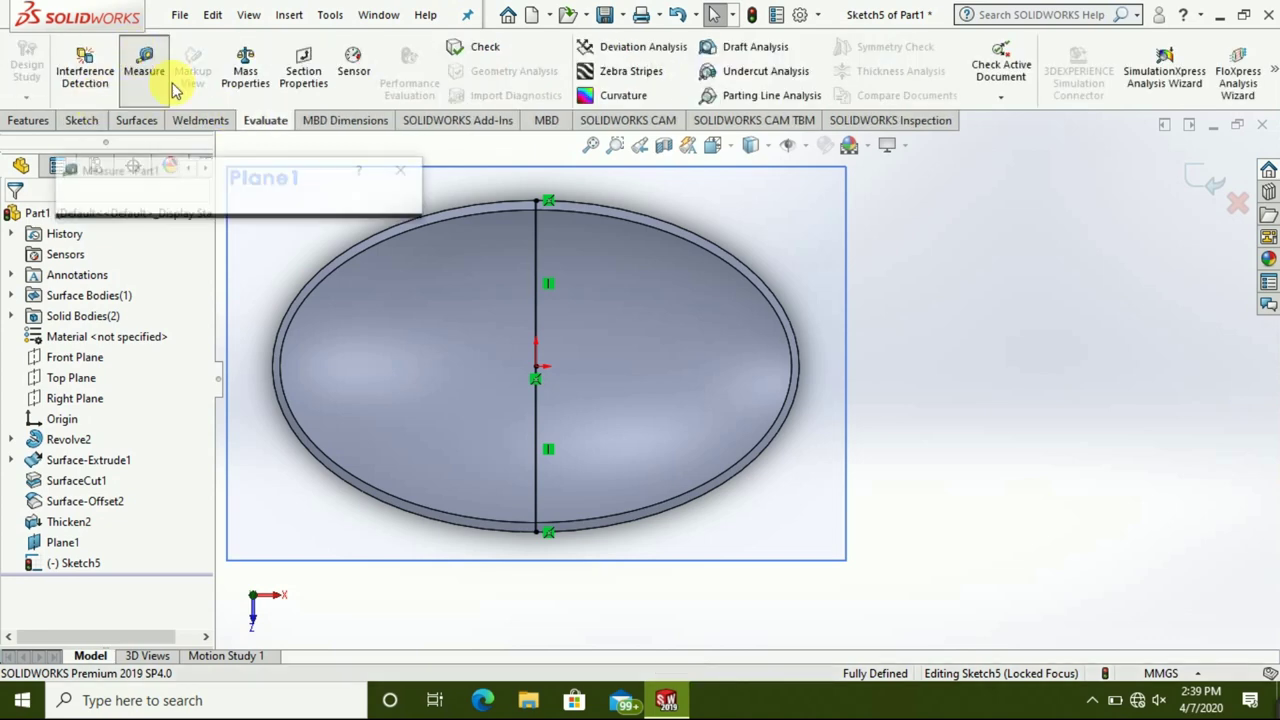
left_click(537, 201)
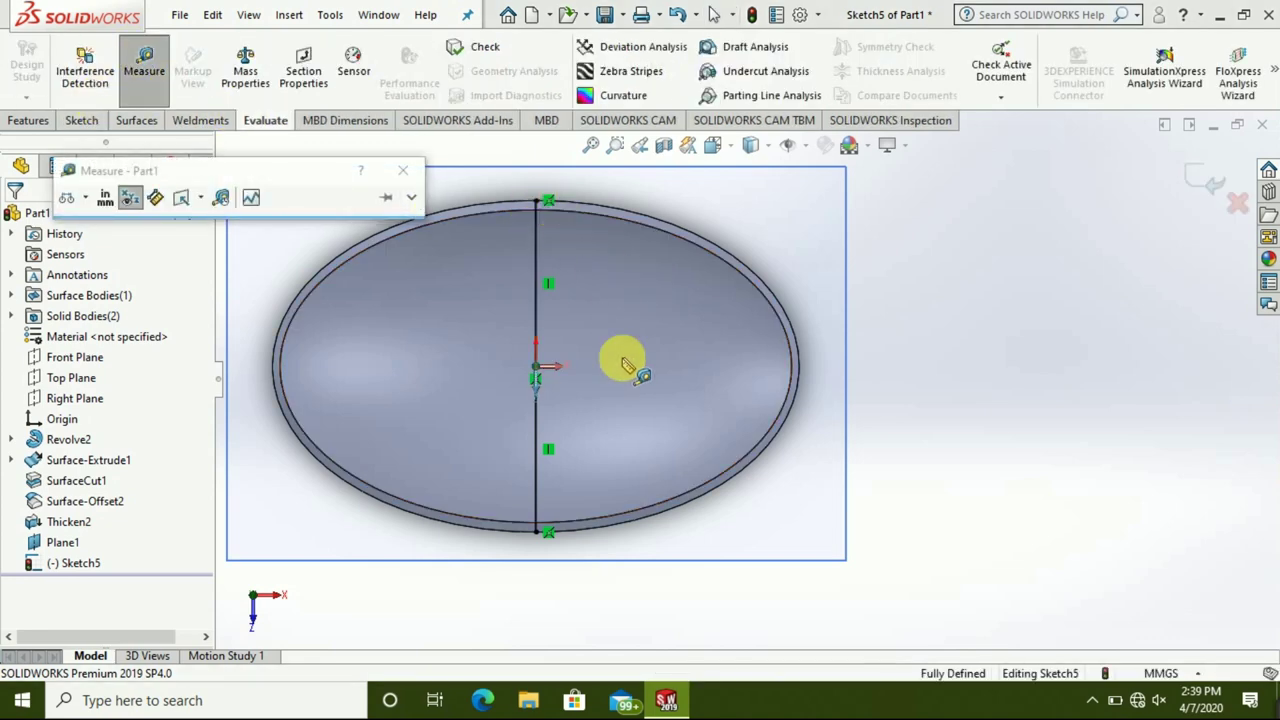
left_click(537, 522)
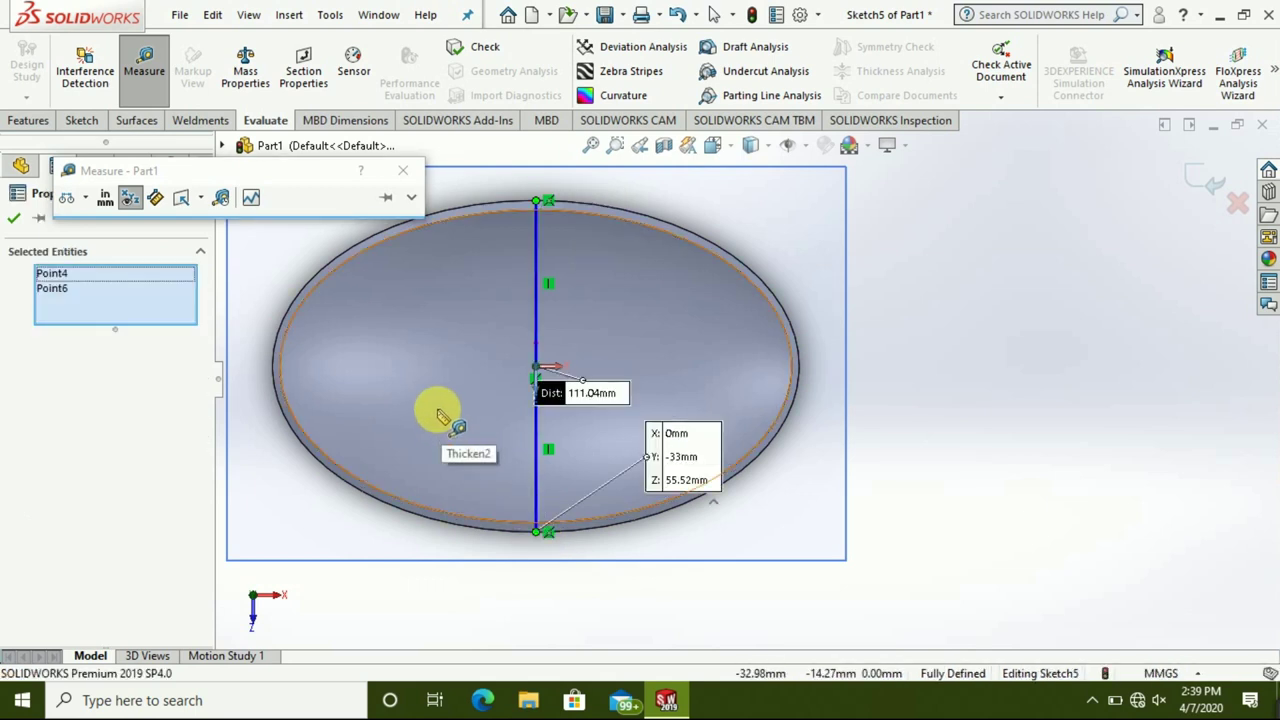
mouse_move(580, 400)
left_mouse_down()
mouse_move(482, 423)
mouse_move(434, 390)
left_mouse_up()
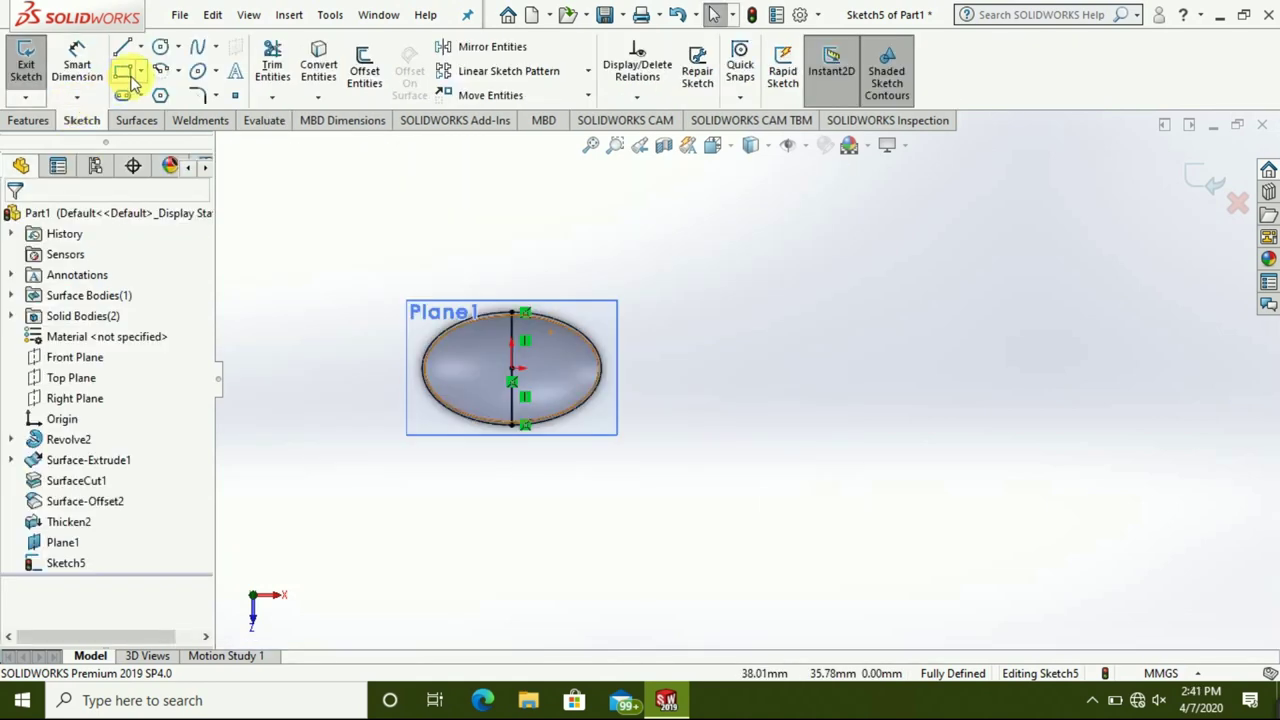
- Draw a long, thin centre rectangle for the handle and shift it further right of the bowl
left_click(141, 72)
left_click(200, 114)
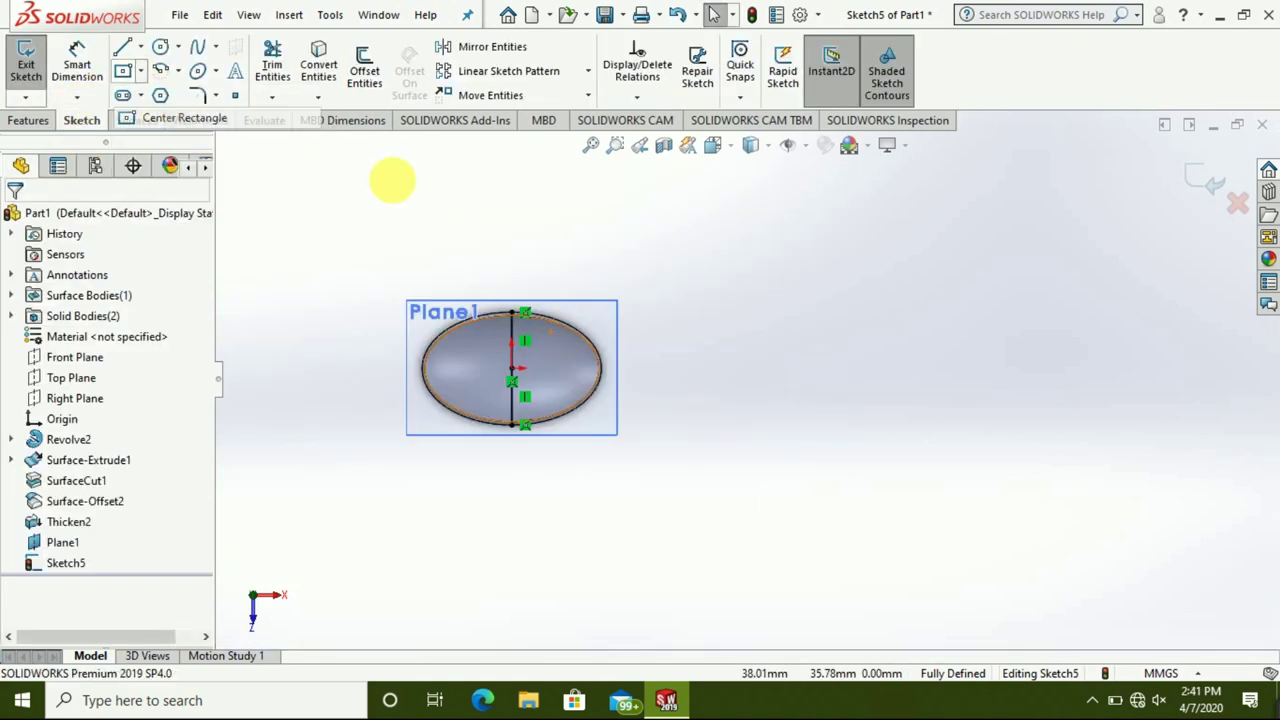
left_click(785, 368)
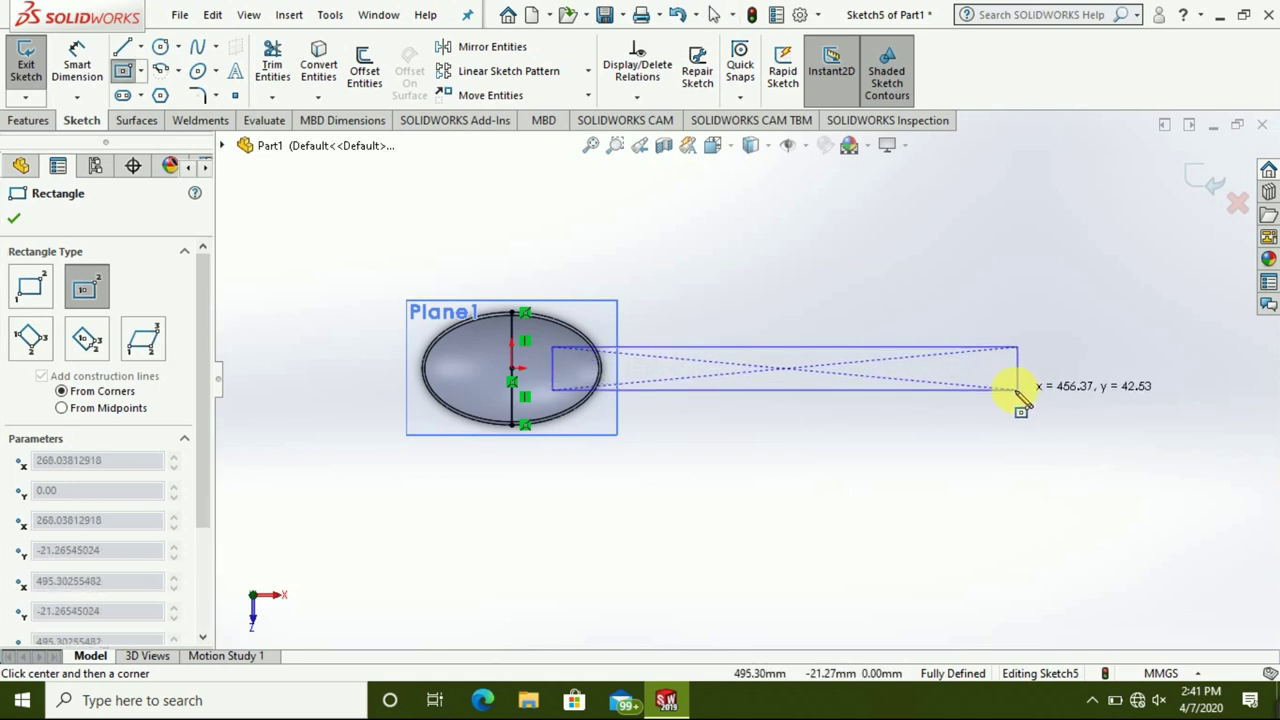
left_click(1009, 383)
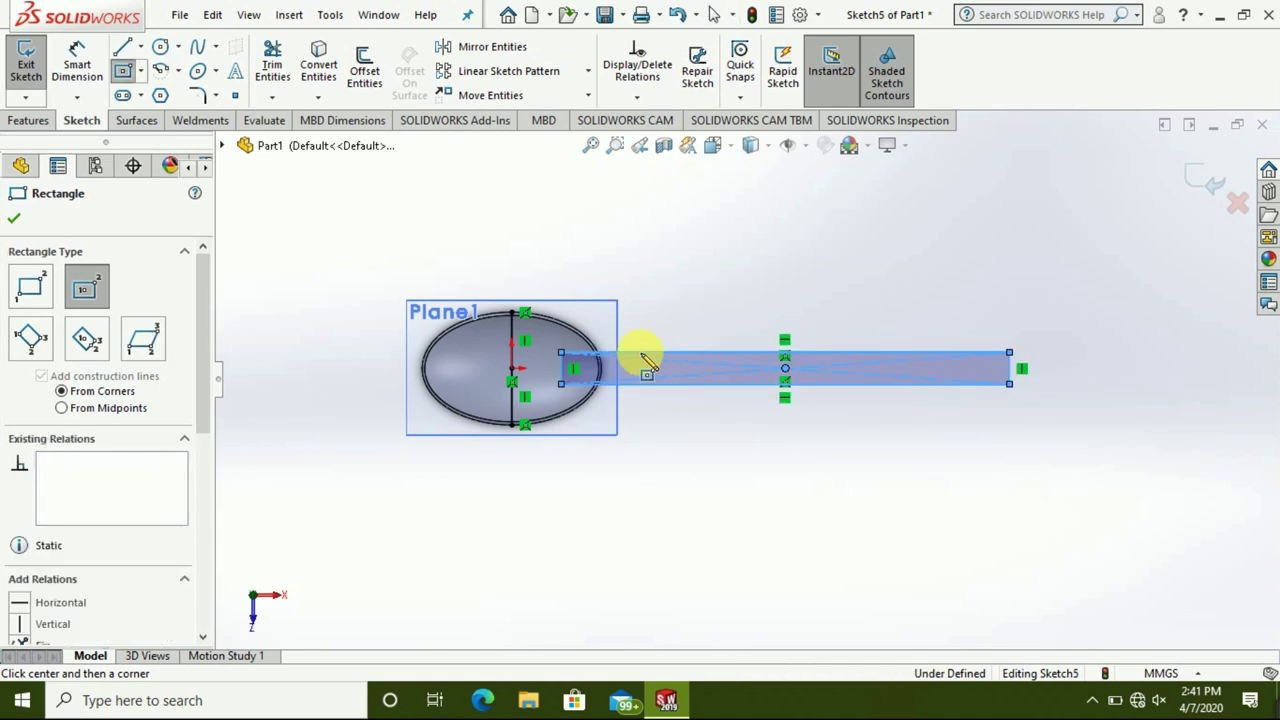
left_click(786, 369)
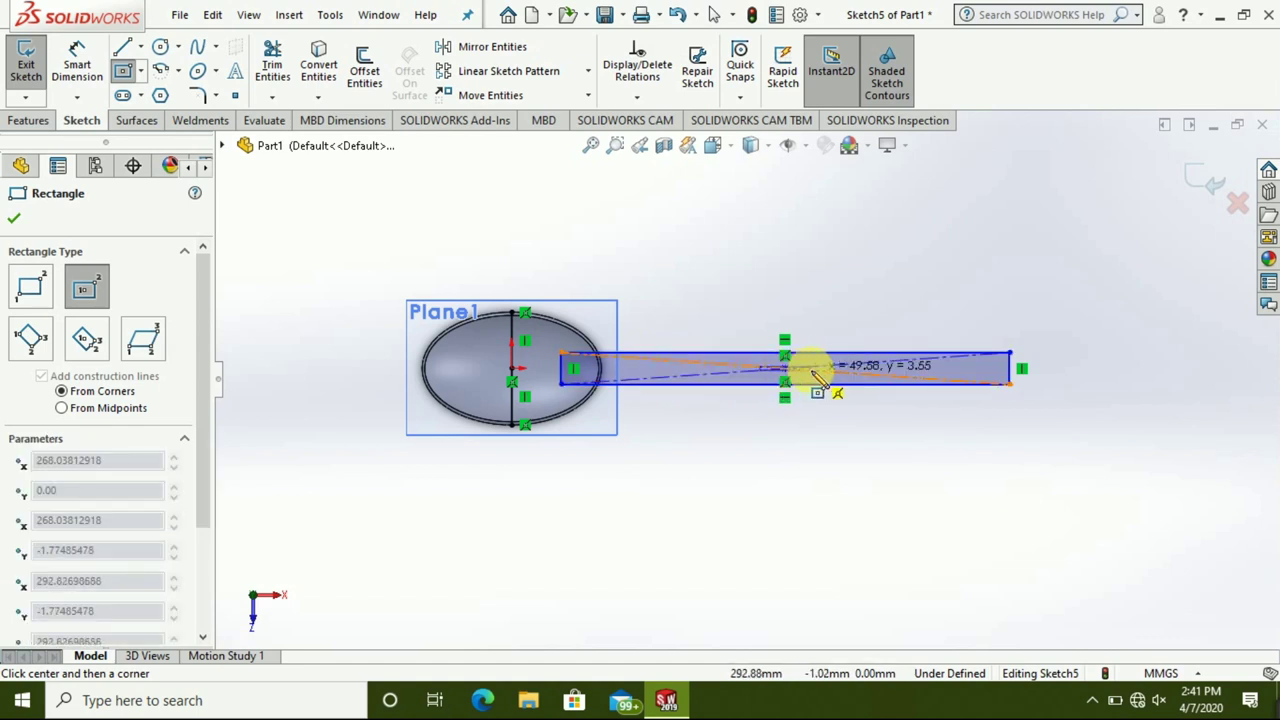
left_click(124, 72)
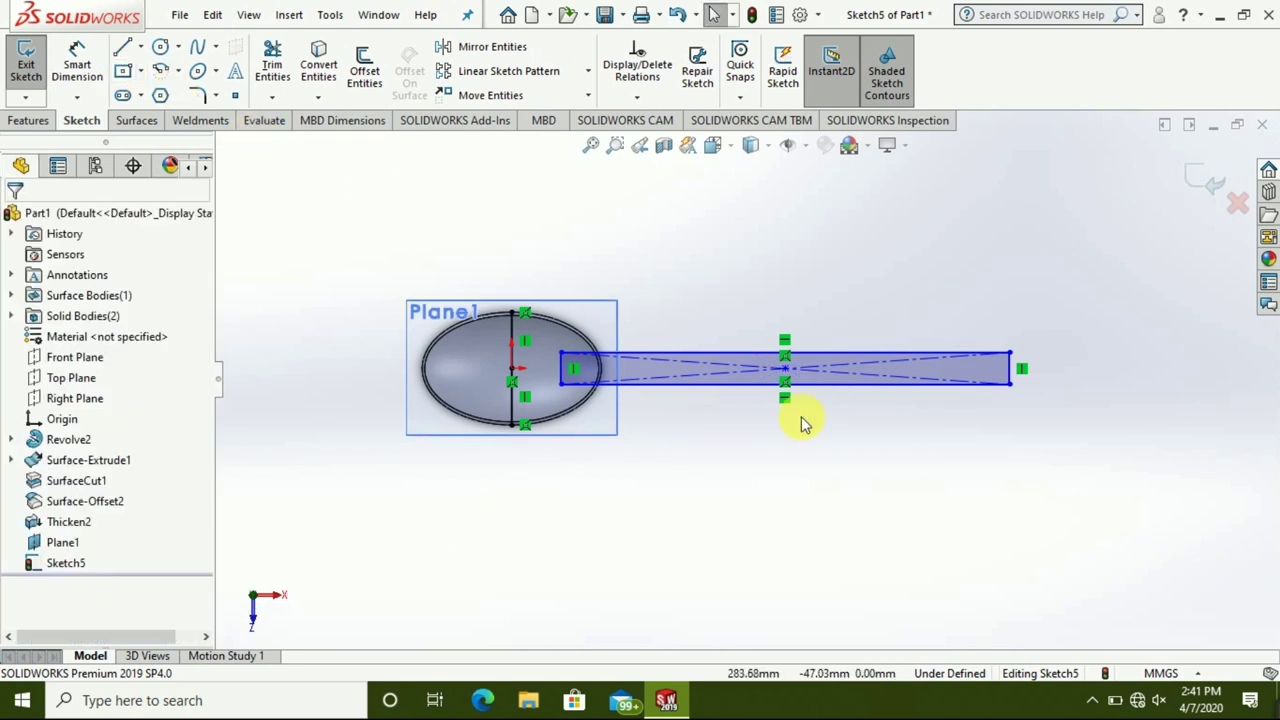
left_click_drag(803, 375, 866, 369)
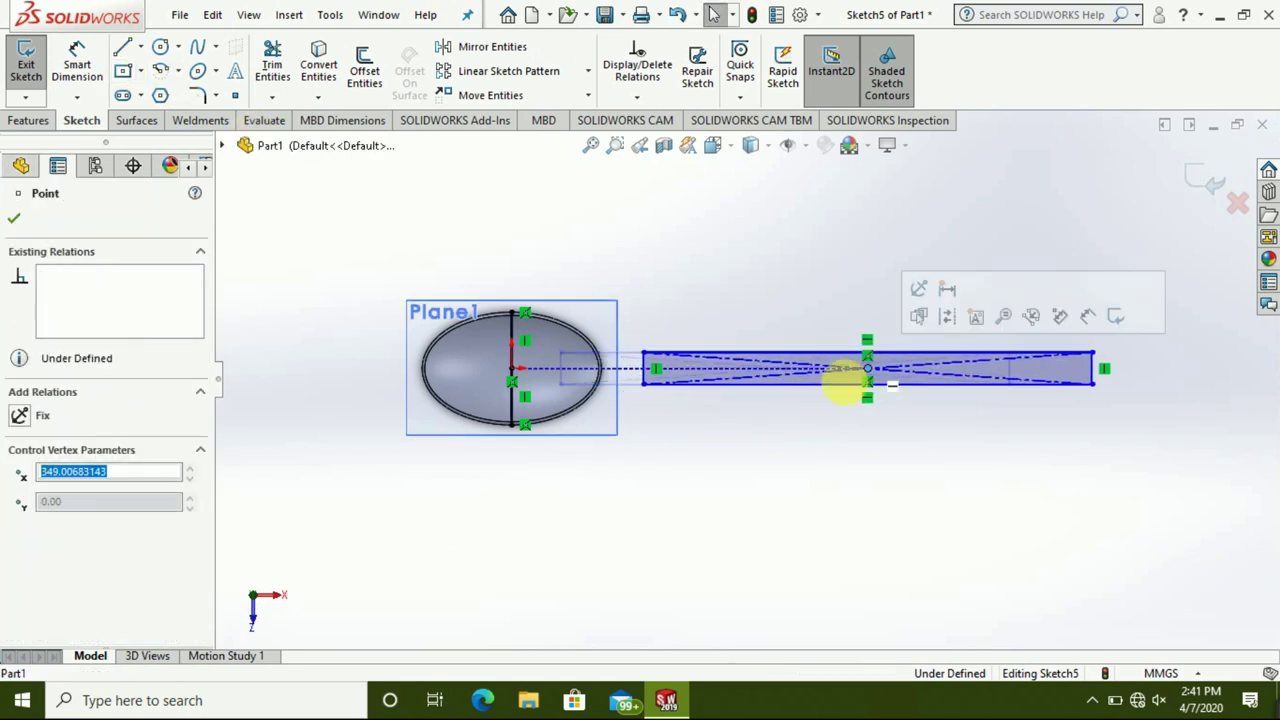
left_click(750, 438)
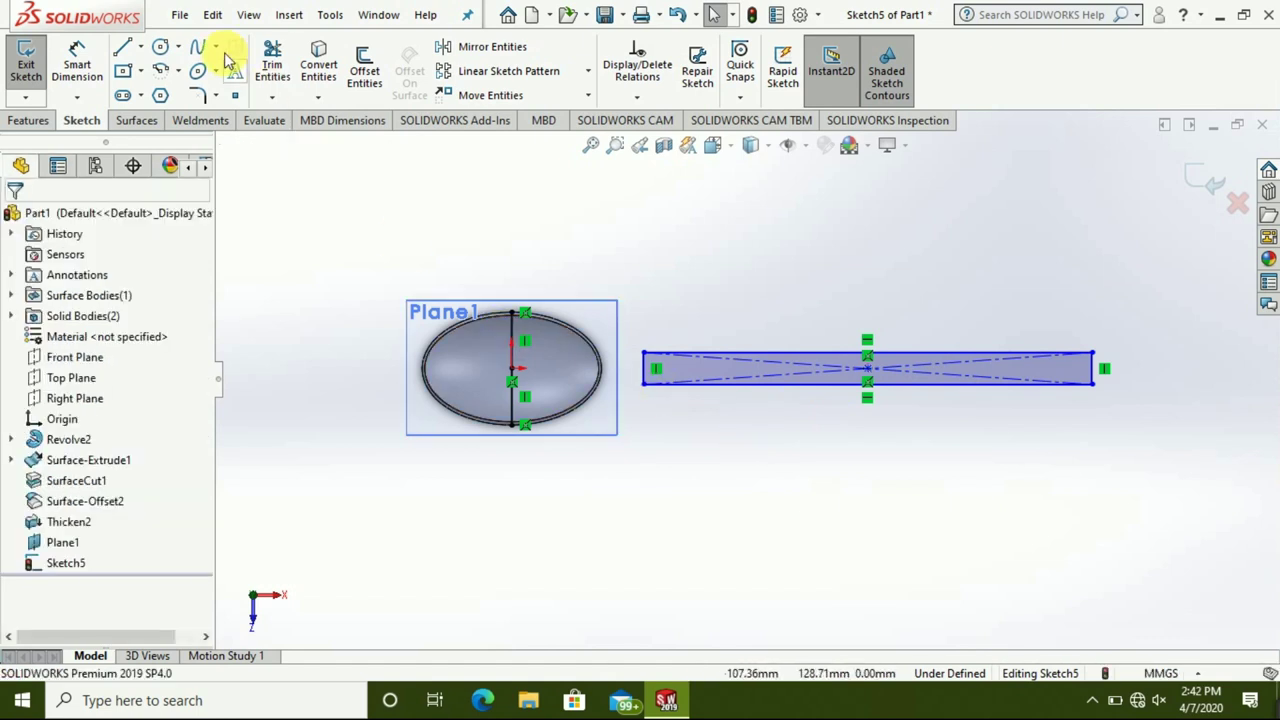
left_click(77, 62)
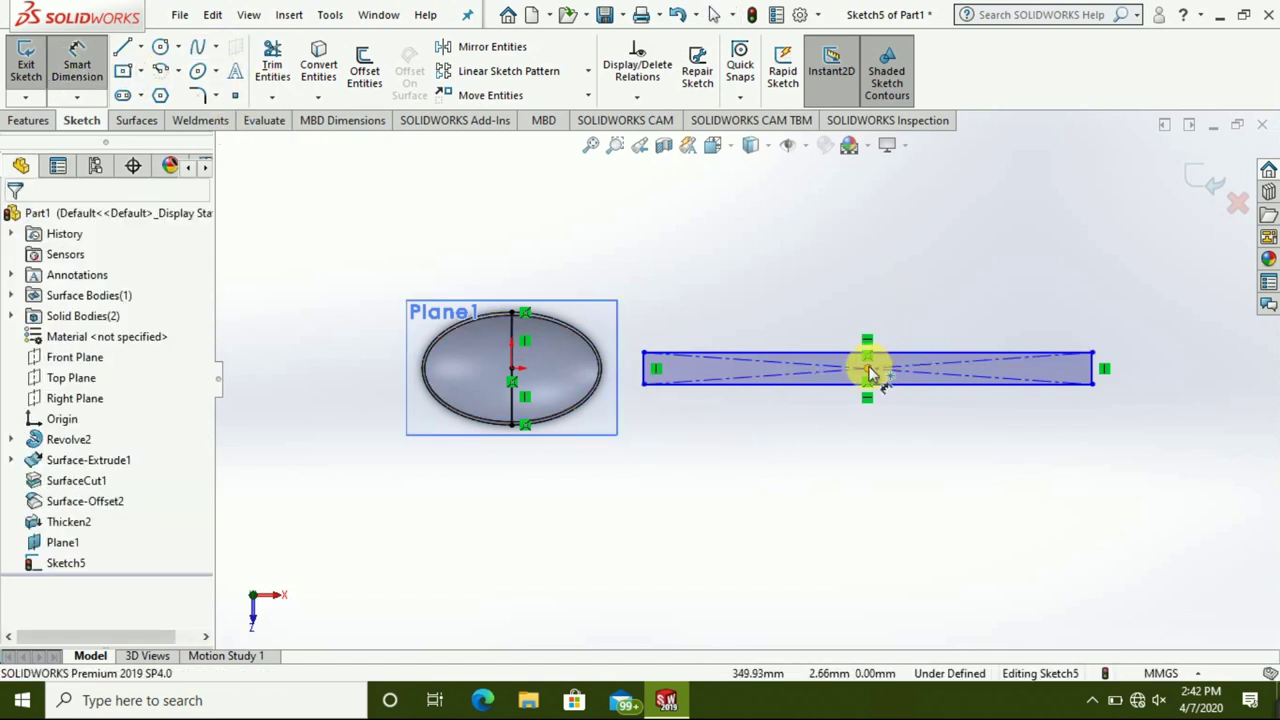
- Dimension the handle's centre point to the oval's top point as a 55.02 mm vertical distance
left_click(510, 313)
left_click(511, 315)
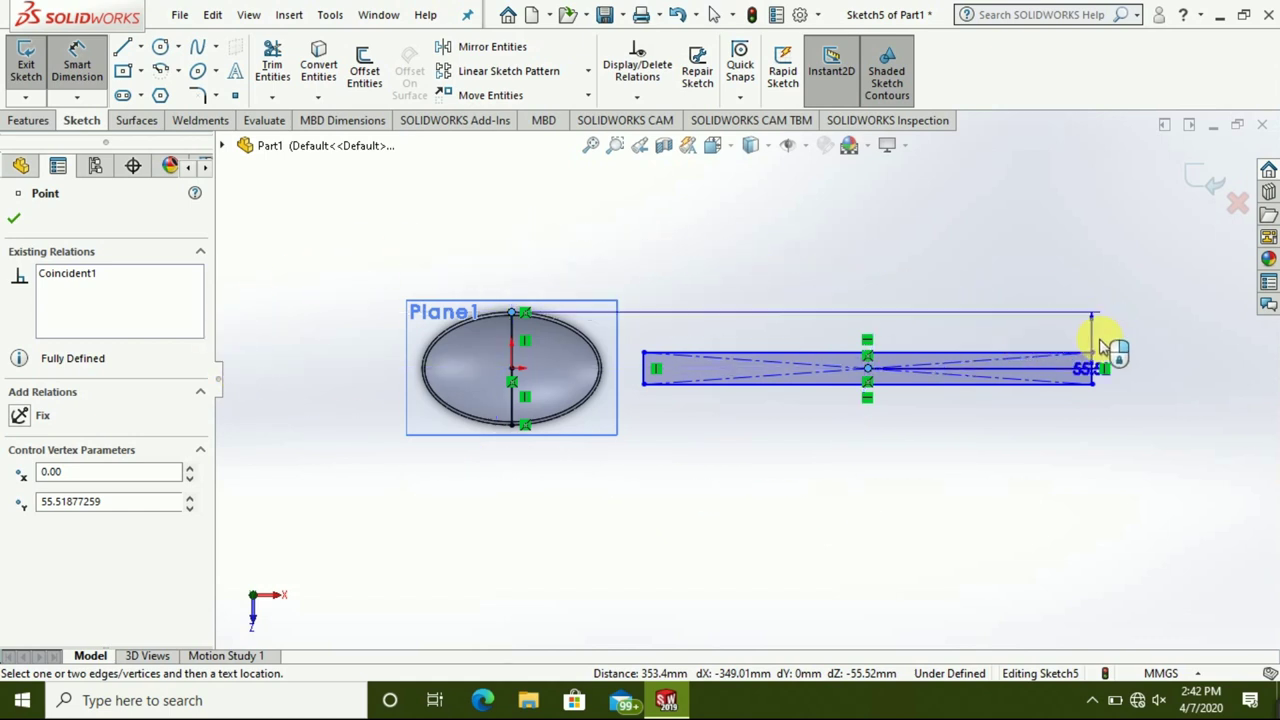
left_click(1163, 337)
left_click(1160, 337)
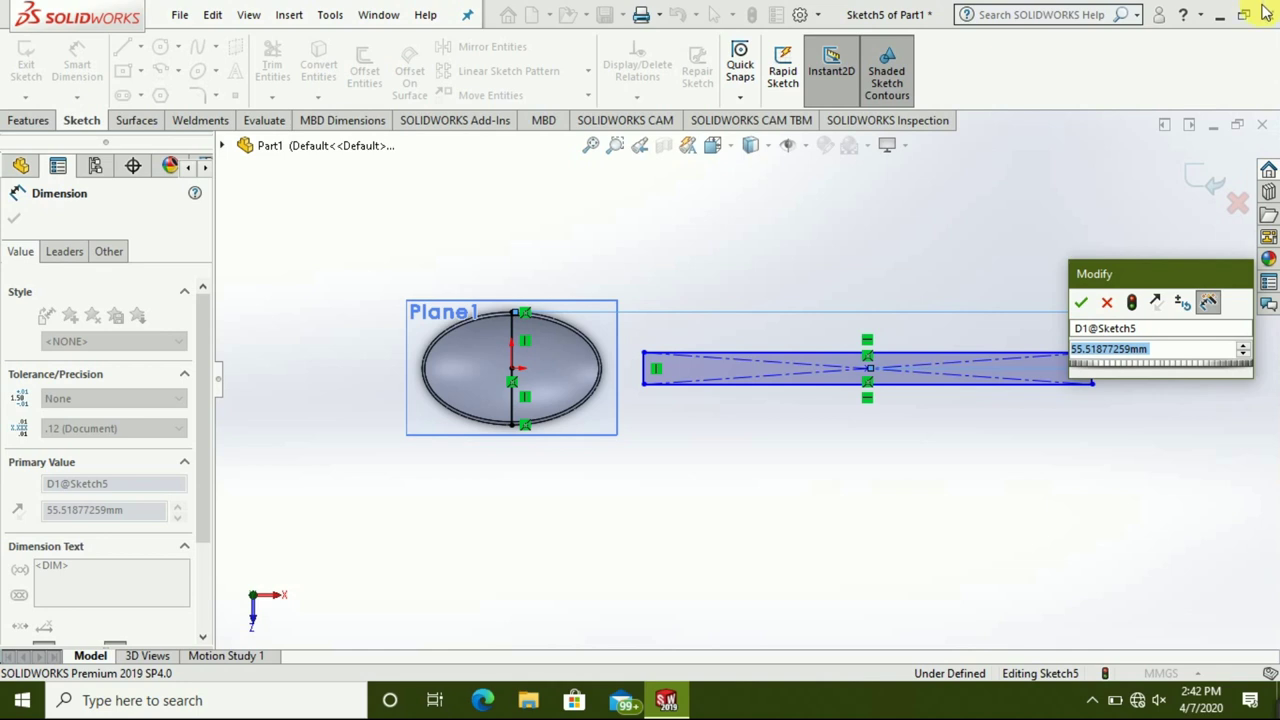
type("55.02")
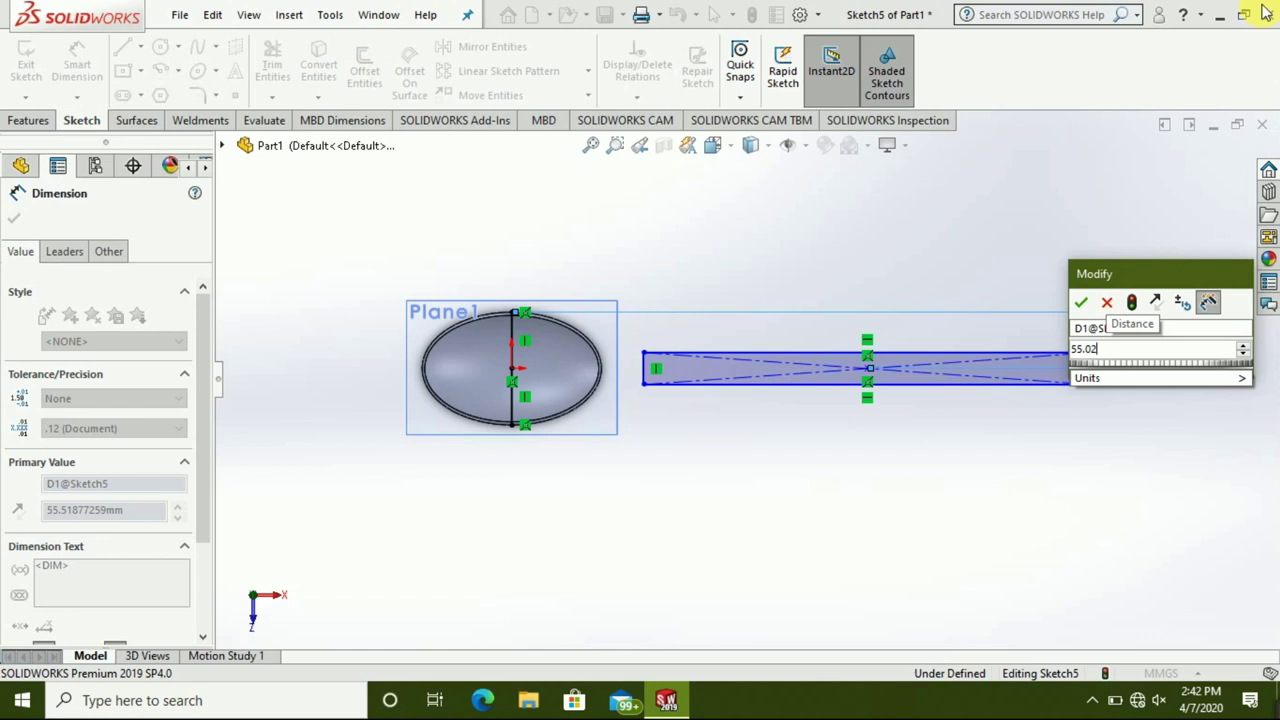
left_click(1081, 302)
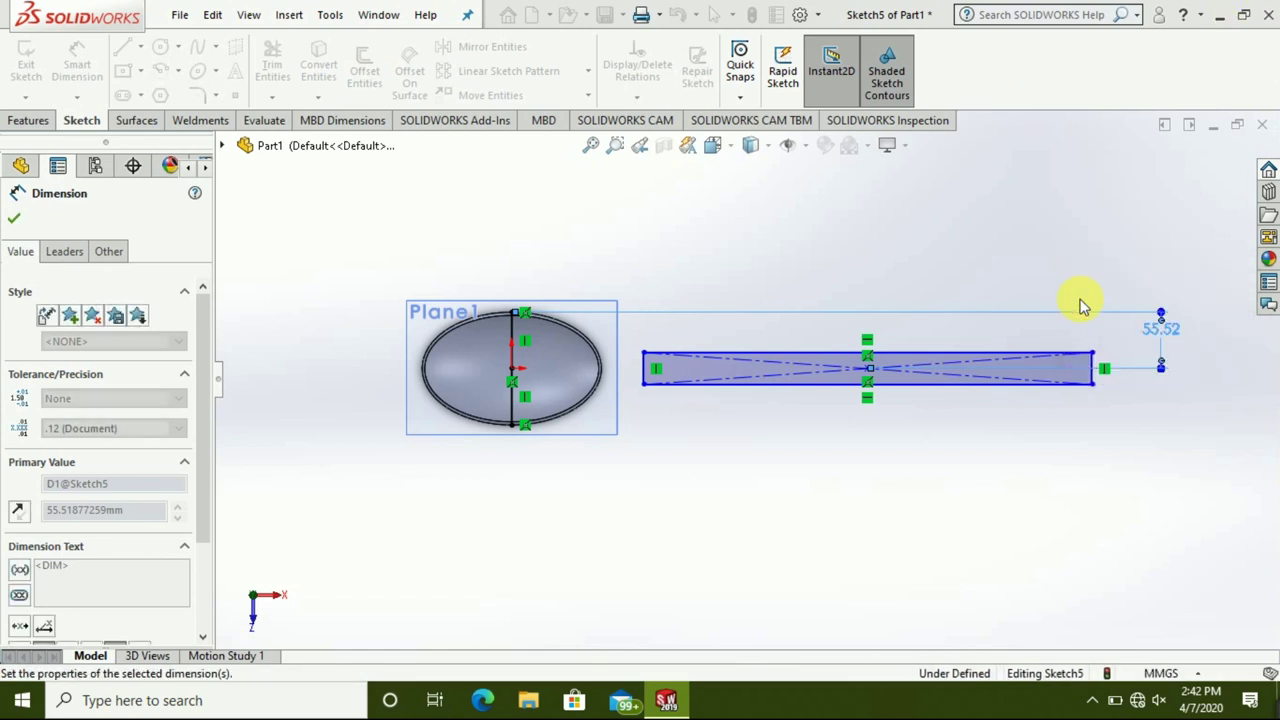
left_click(978, 460)
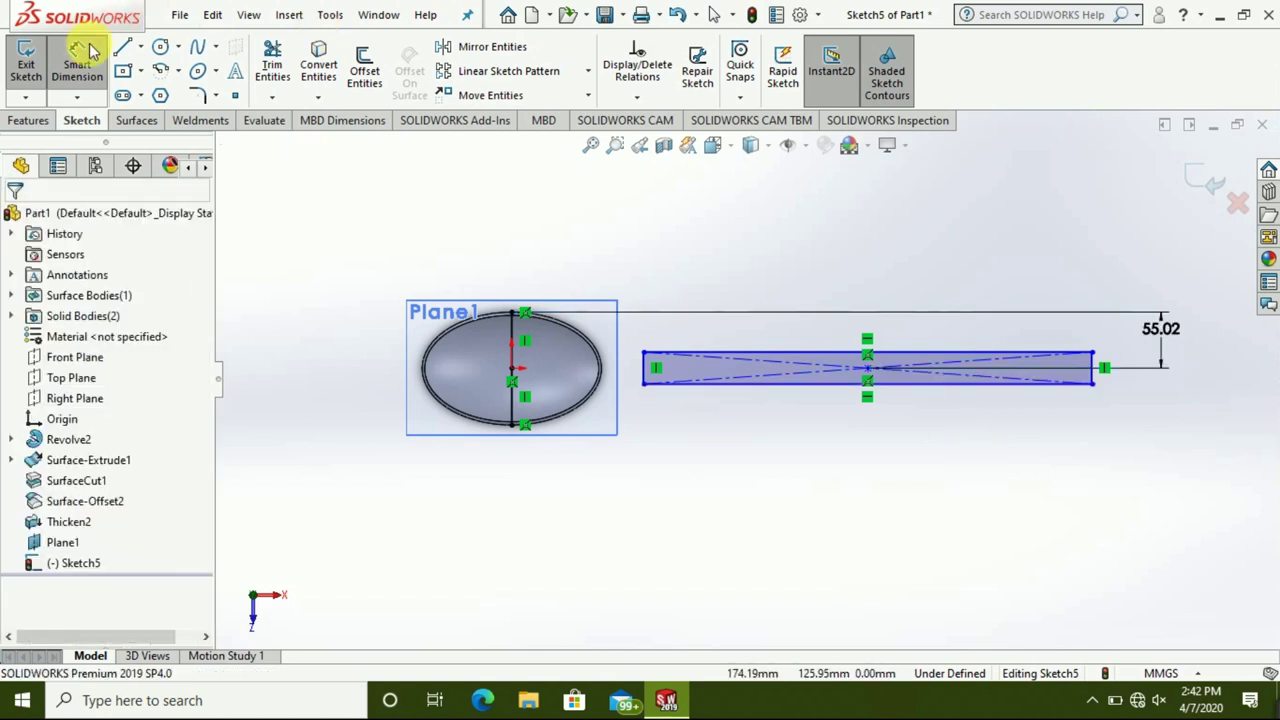
- Start a dimension from the handle centre to the oval's bottom point, then cancel it unplaced
left_click(868, 370)
left_click(513, 426)
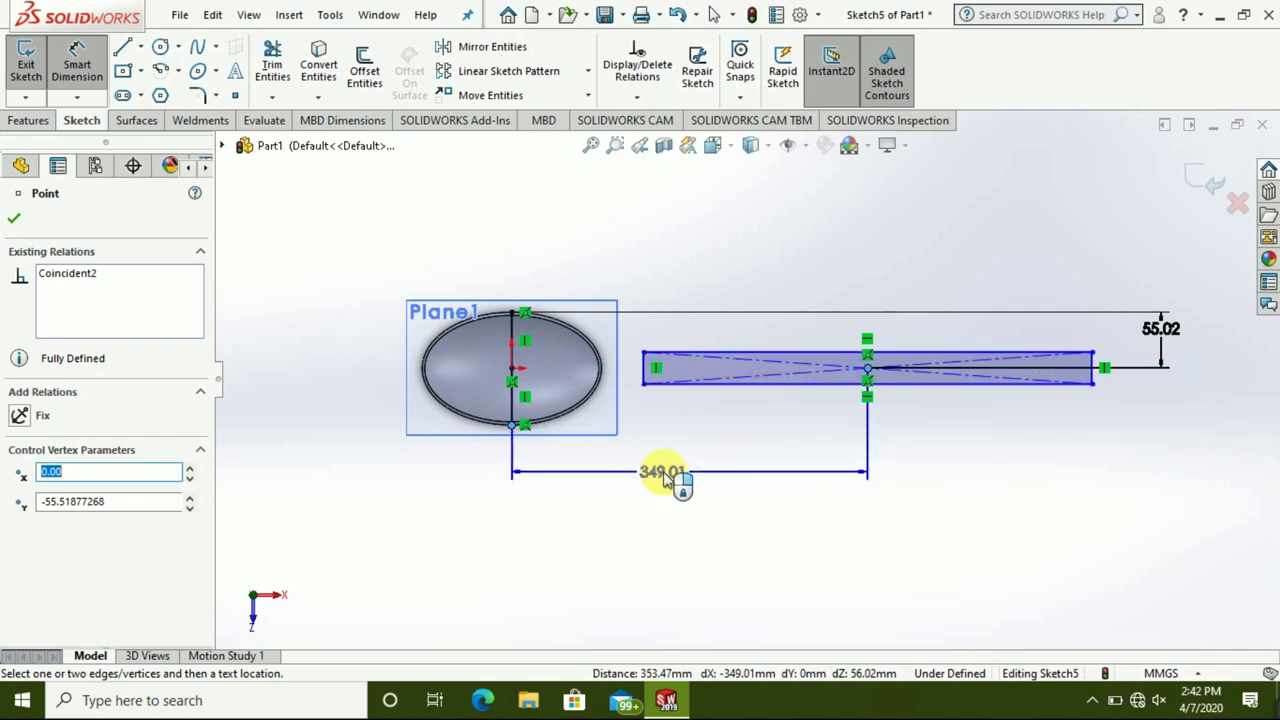
left_click(77, 62)
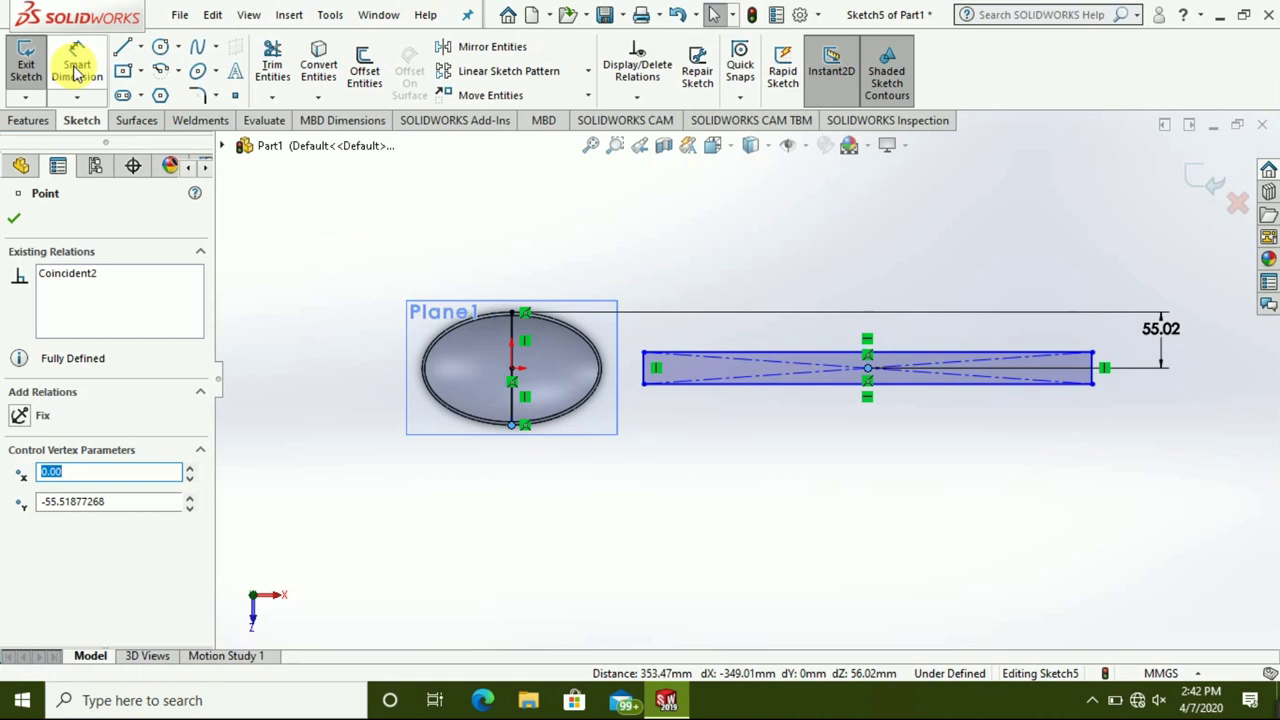
left_click(1075, 495)
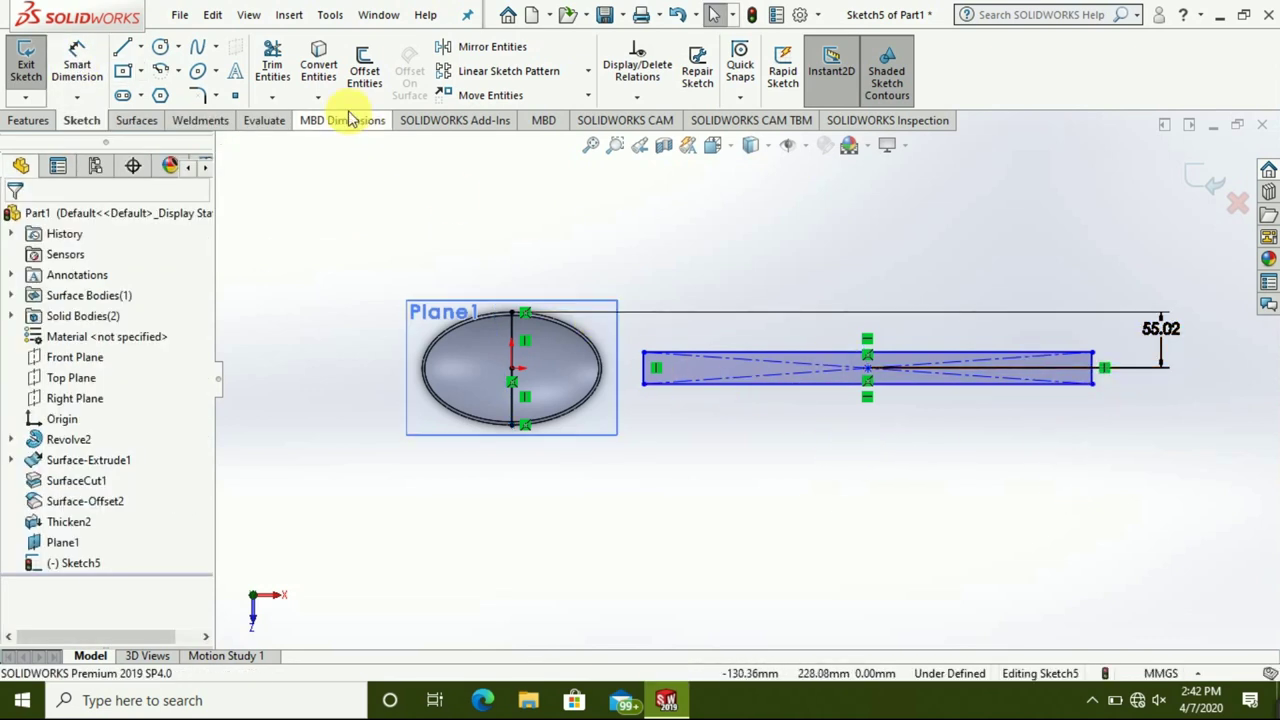
left_click(94, 62)
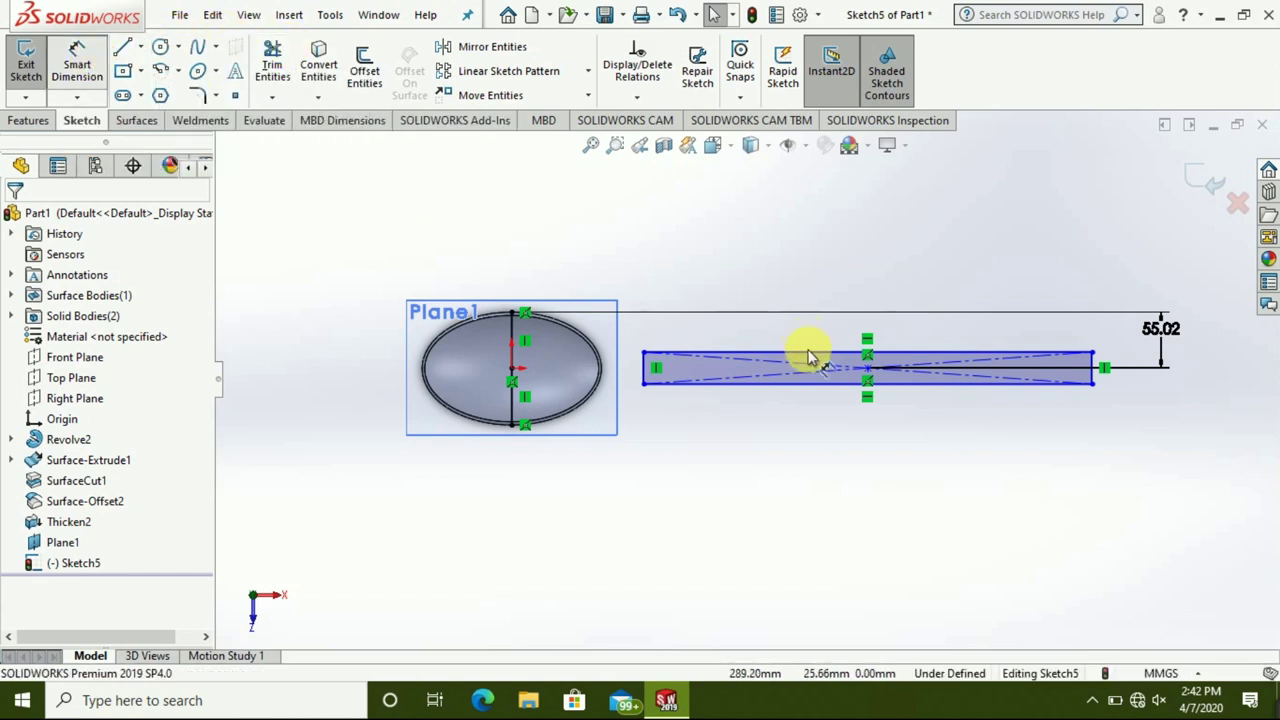
- Dimension the handle width between its long edges and change it from 31.49 to 30.49 mm
left_click(775, 360)
left_click(777, 382)
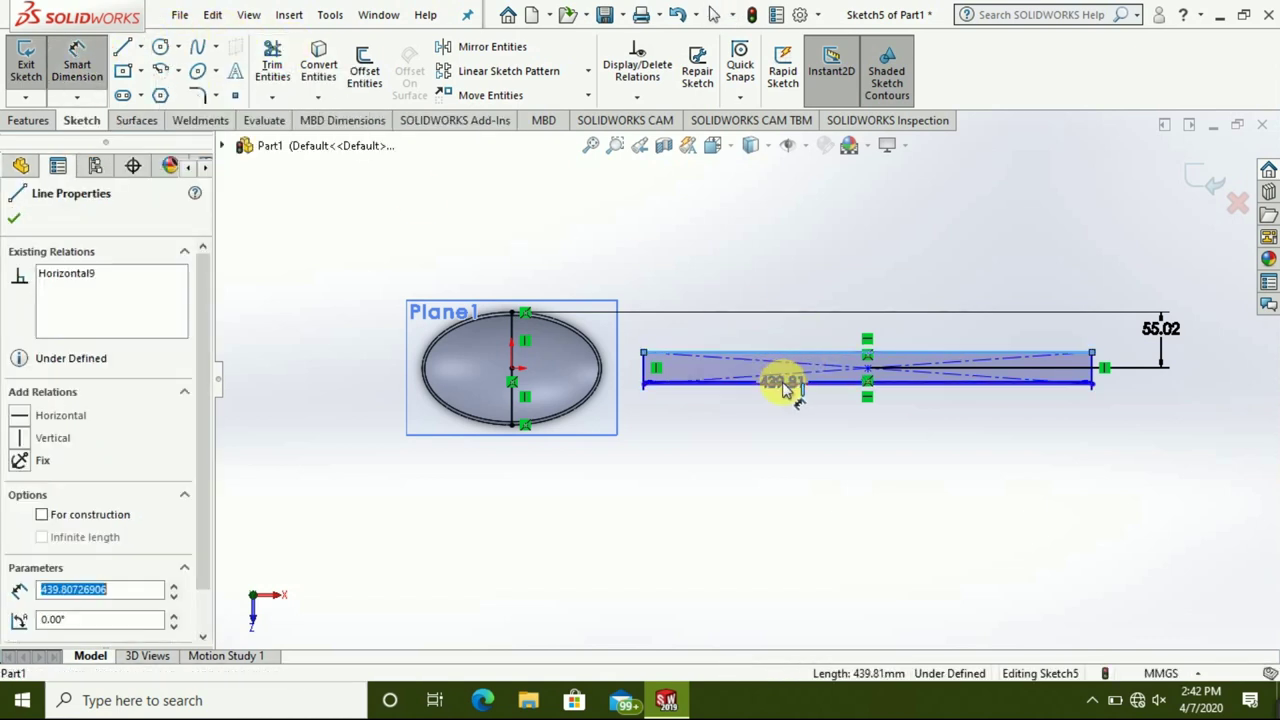
left_click(358, 377)
type("30.48")
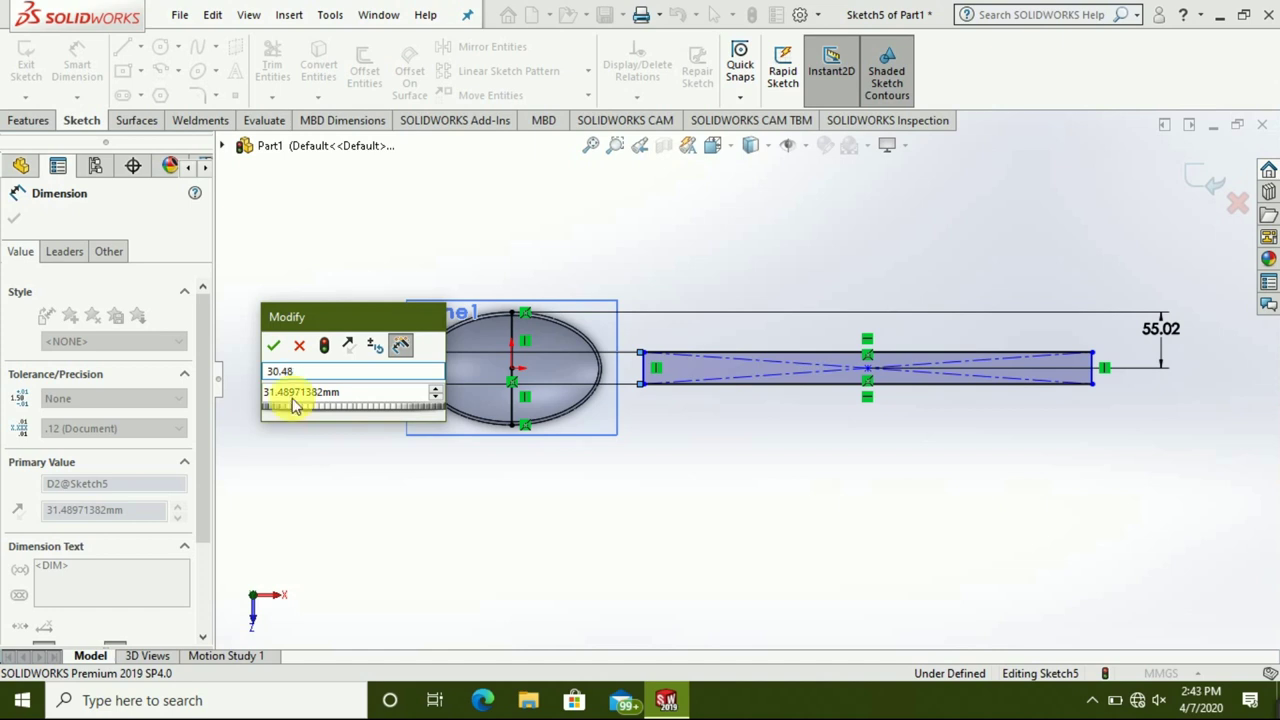
left_click(272, 348)
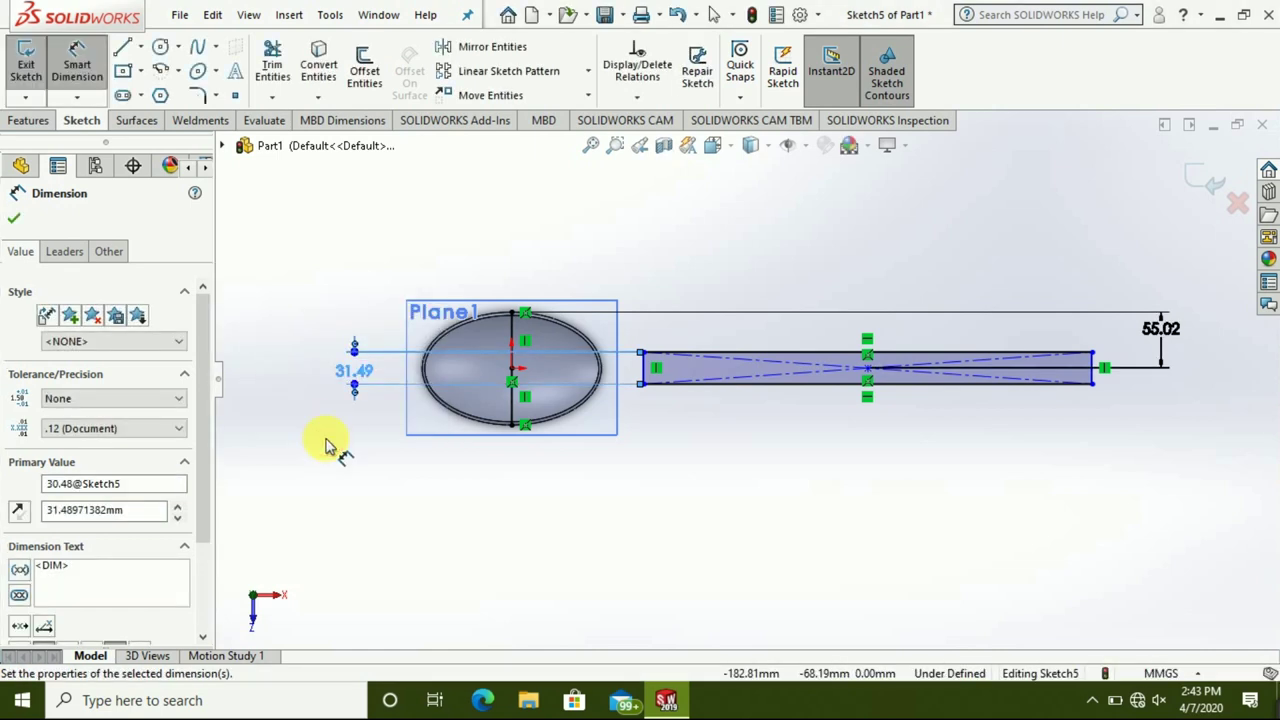
key("Escape")
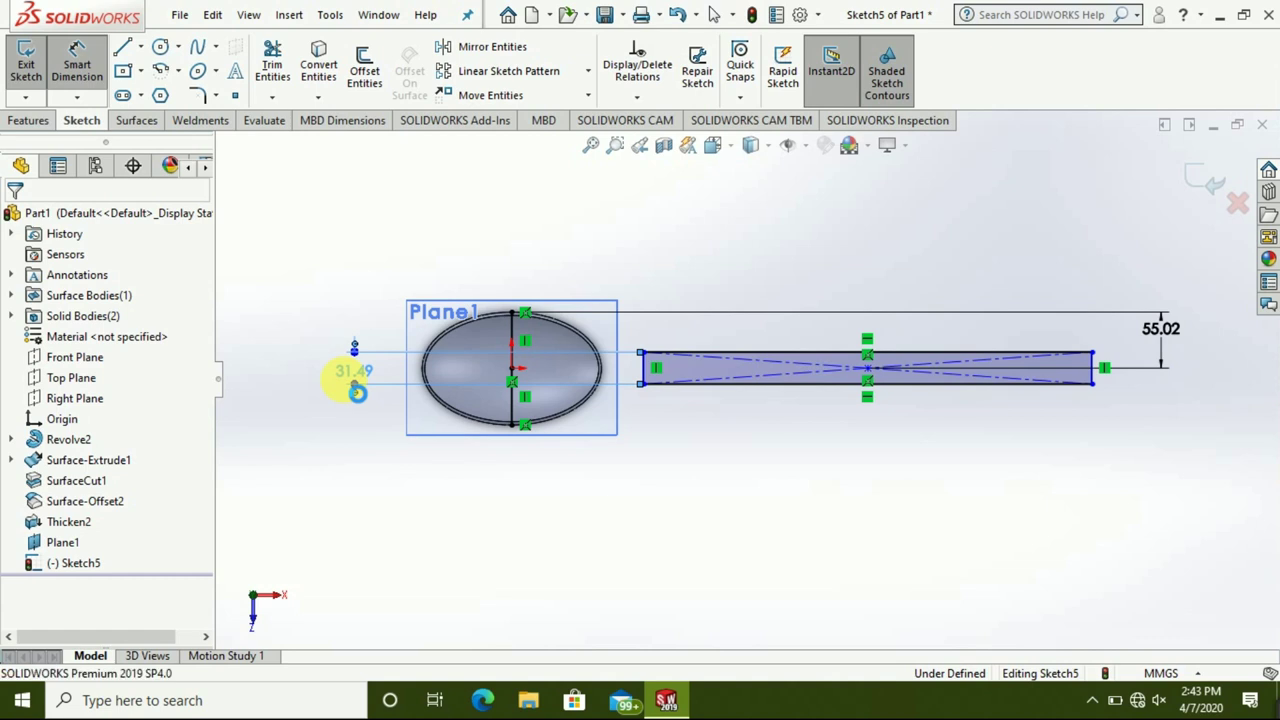
double_click(356, 391)
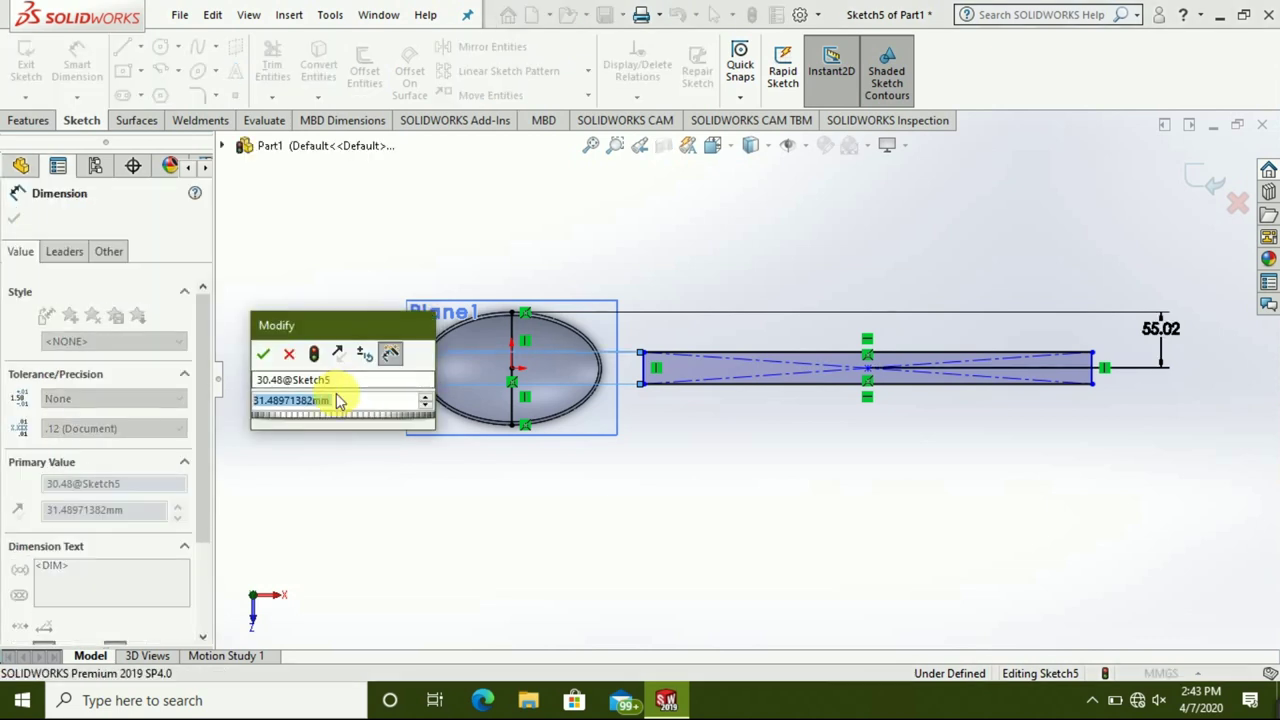
type("30.49")
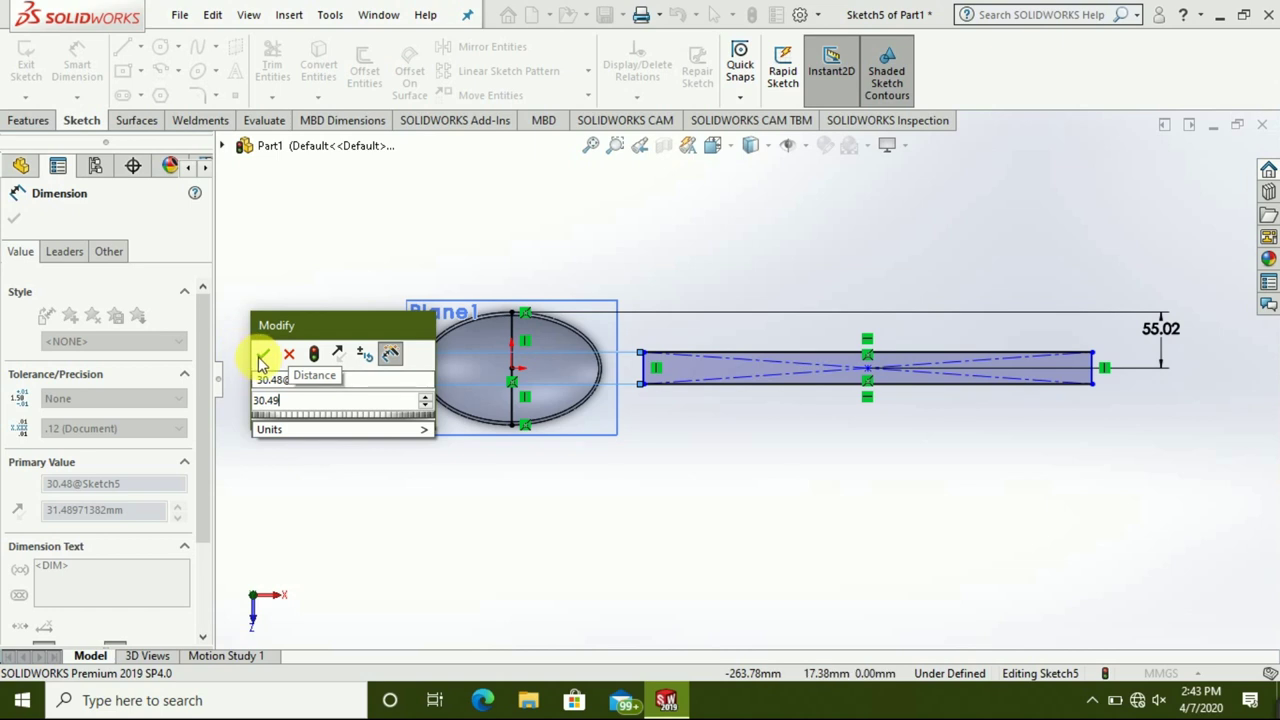
left_click(262, 357)
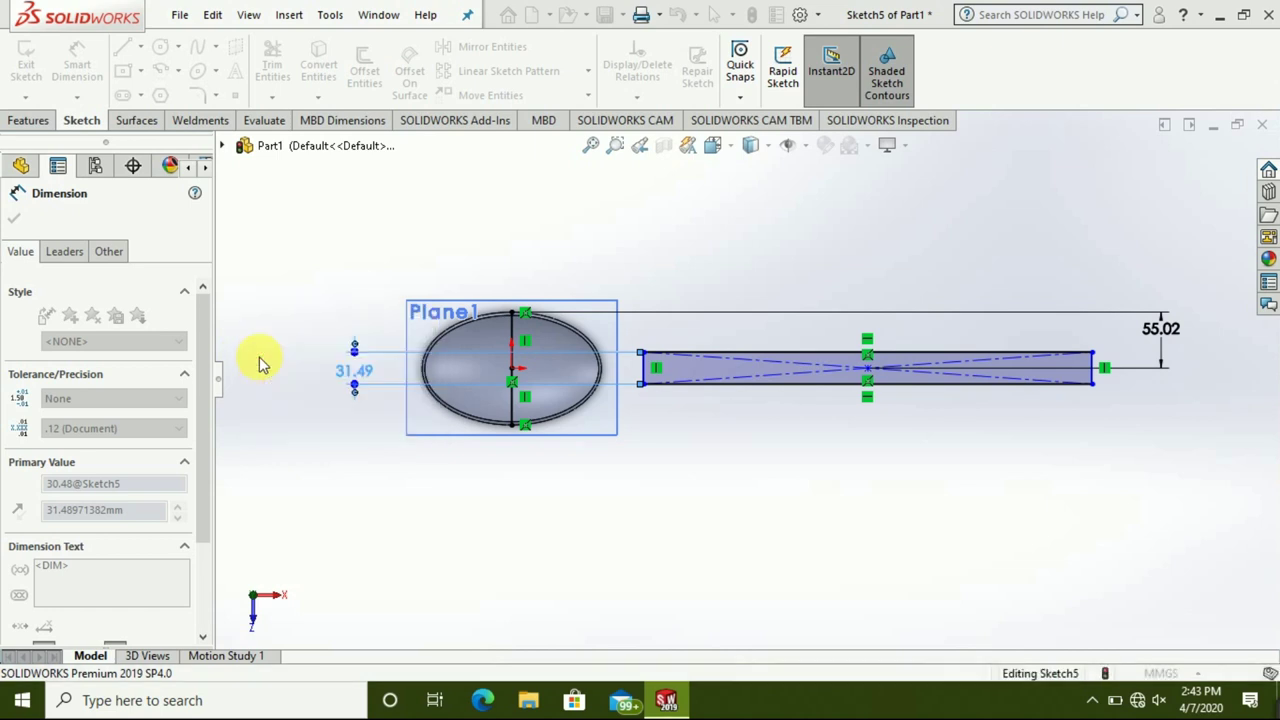
left_click(295, 425)
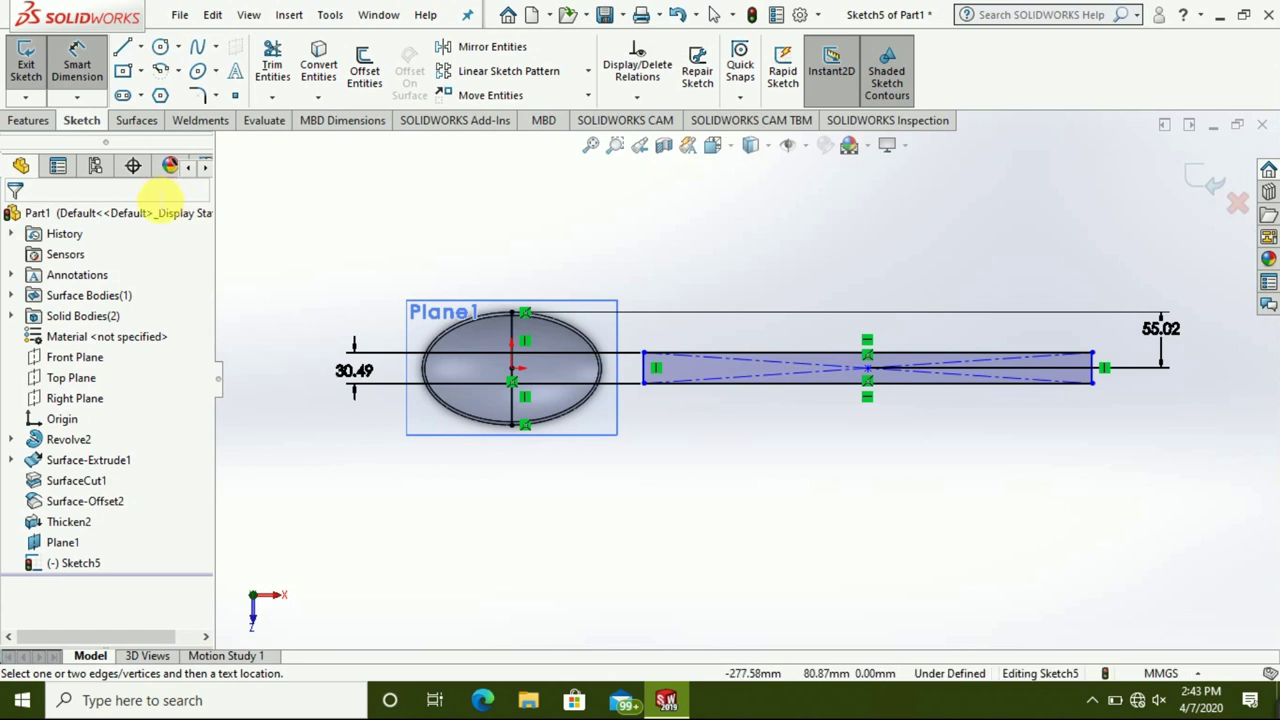
left_click(77, 64)
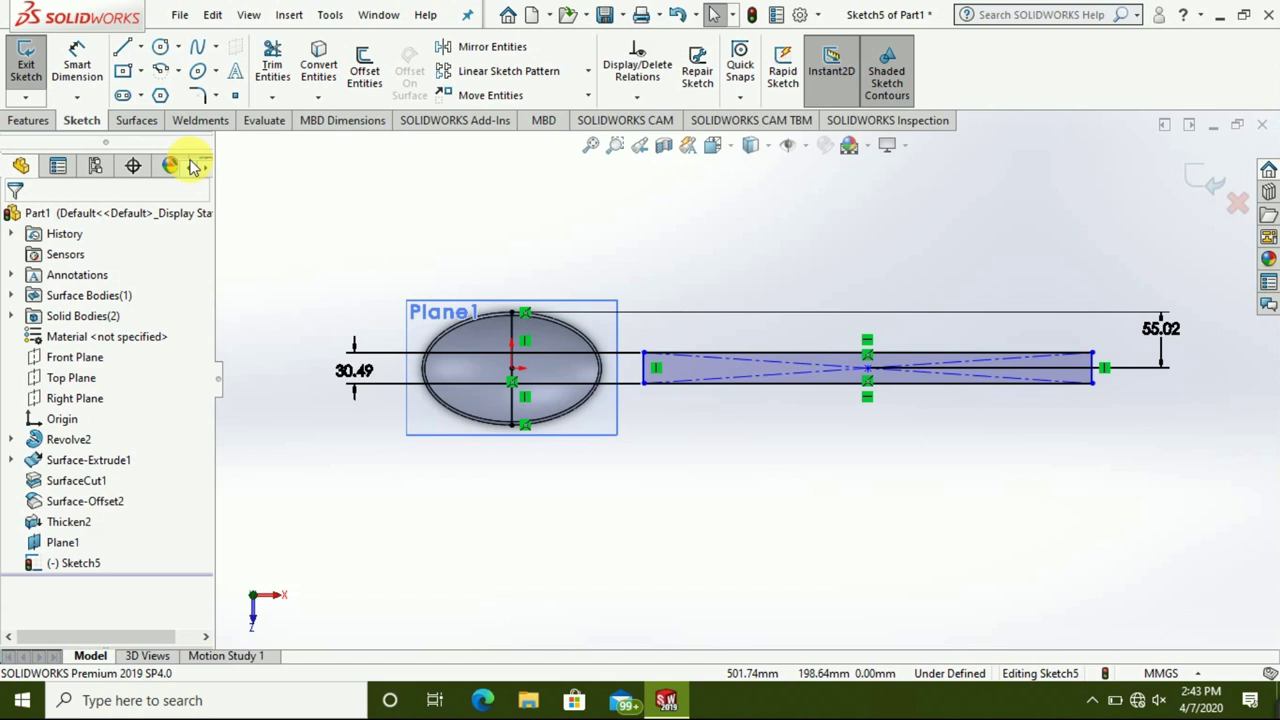
- Draw a three-point spline arching up from the handle's top edge, starting and ending on it
scroll(937, 406, "up", 1)
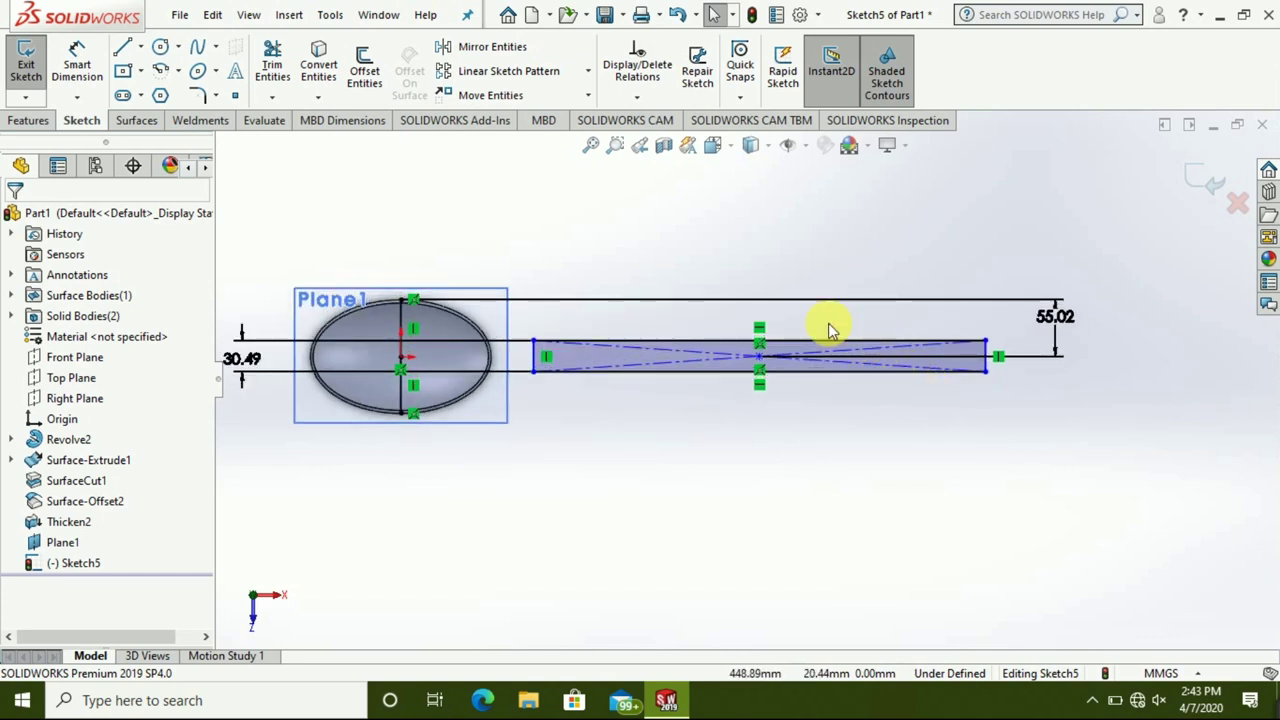
scroll(857, 343, "down", 3)
scroll(768, 307, "up", 3)
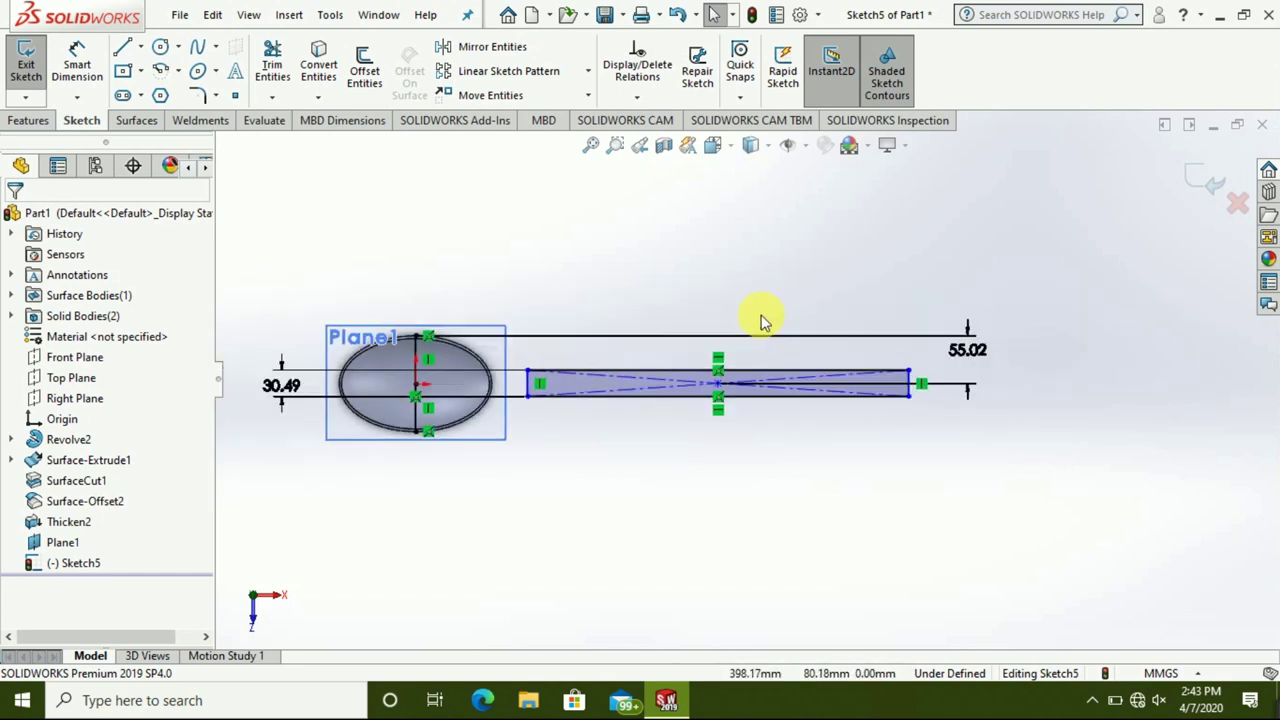
scroll(758, 318, "down", 1)
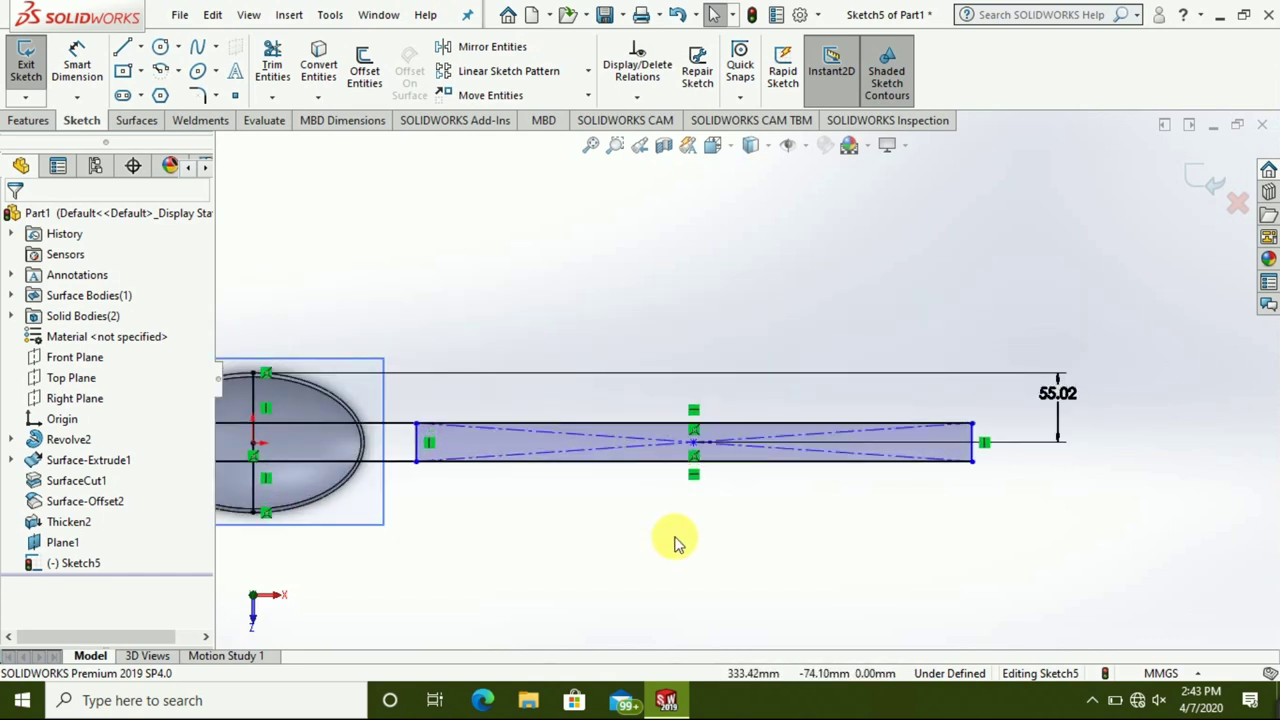
scroll(665, 520, "down", 1)
scroll(640, 479, "down", 1)
left_click(197, 46)
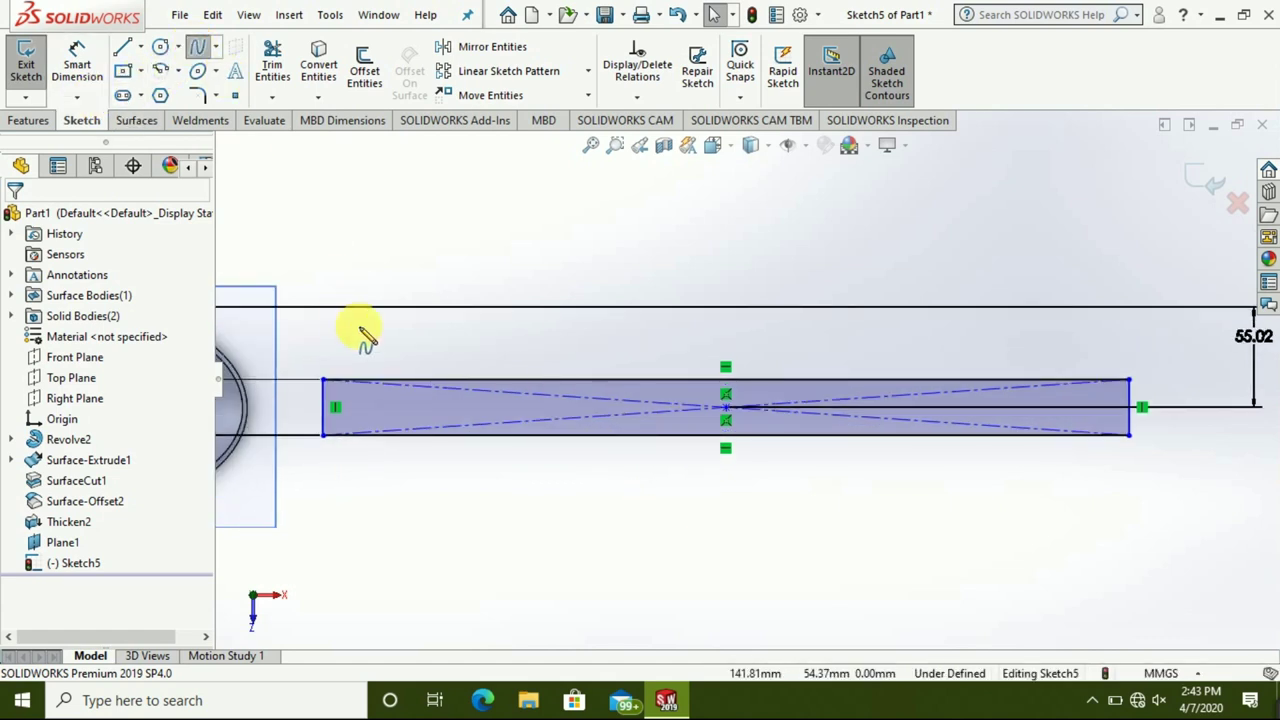
left_click(419, 381)
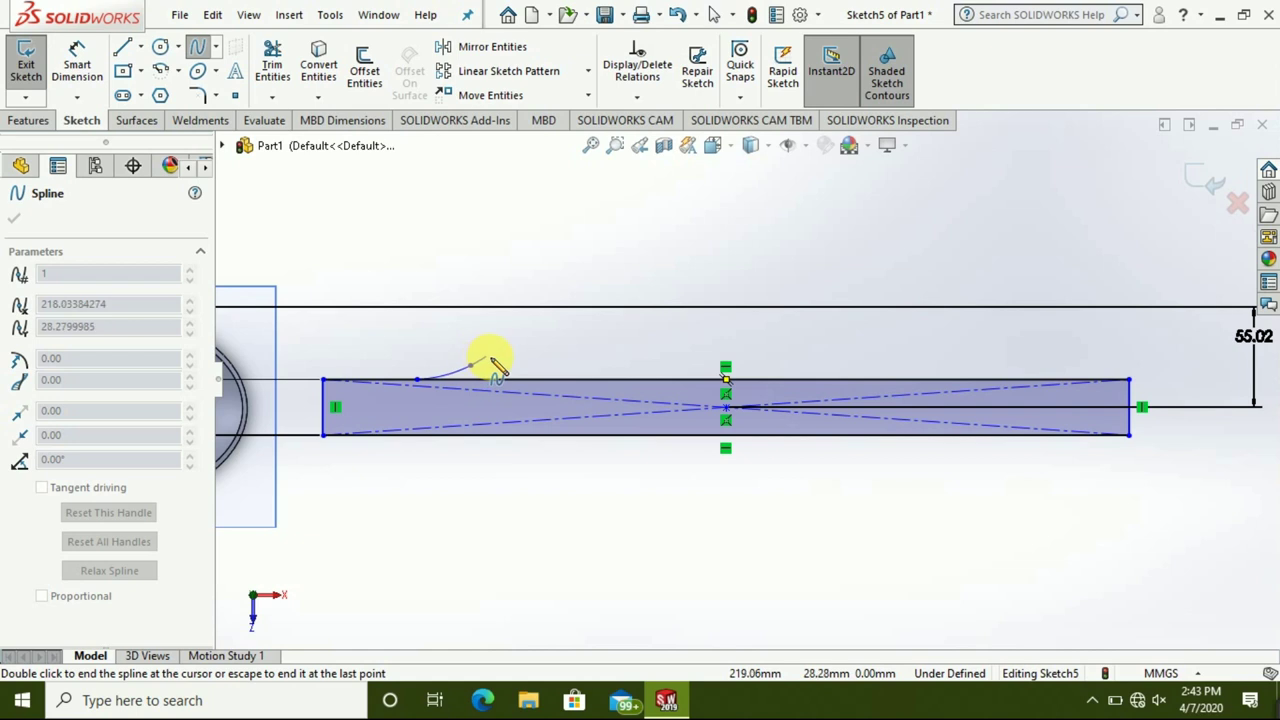
left_click(617, 369)
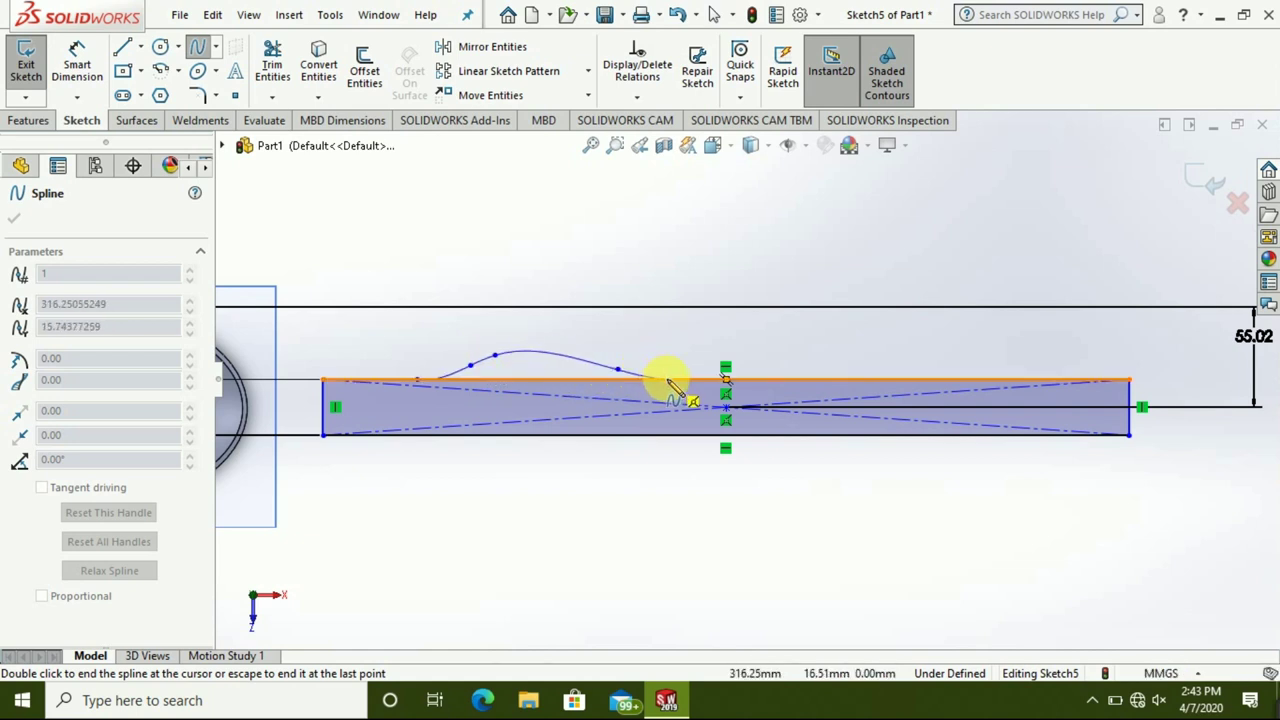
double_click(667, 380)
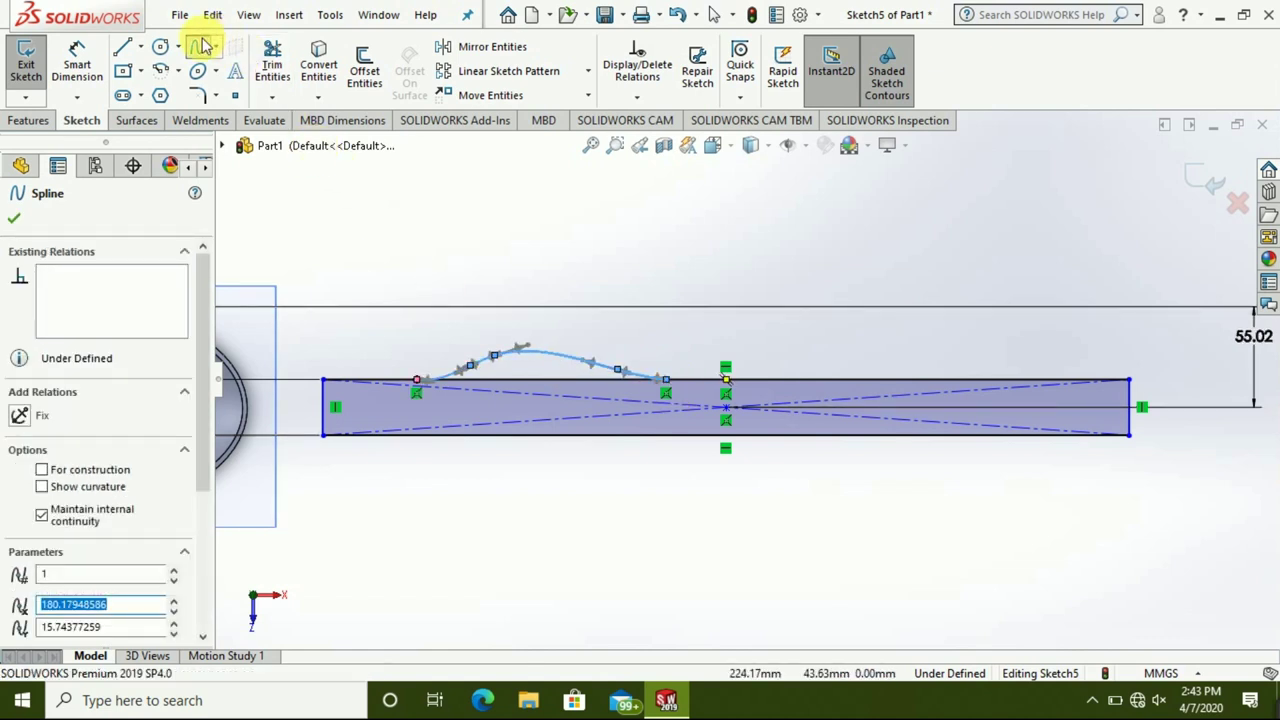
scroll(468, 298, "up", 2)
scroll(666, 457, "up", 2)
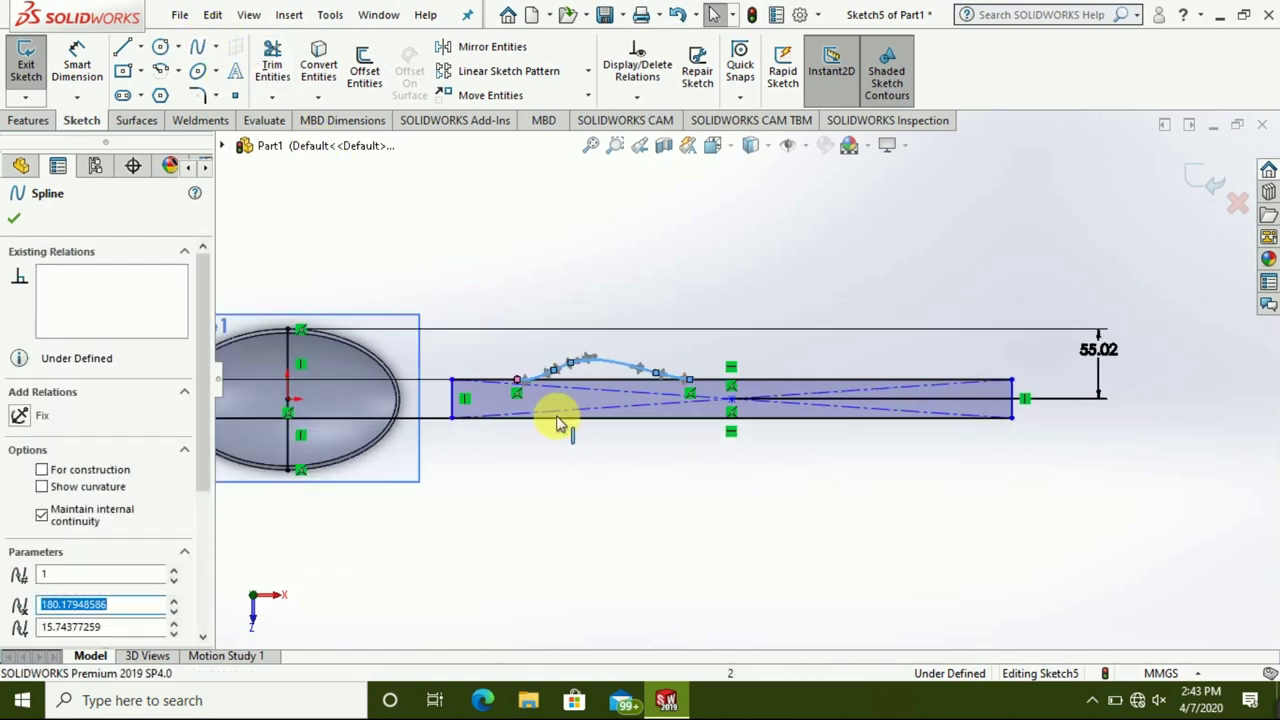
- Draw a horizontal line from the handle's centre point leftward past the handle
left_click(123, 49)
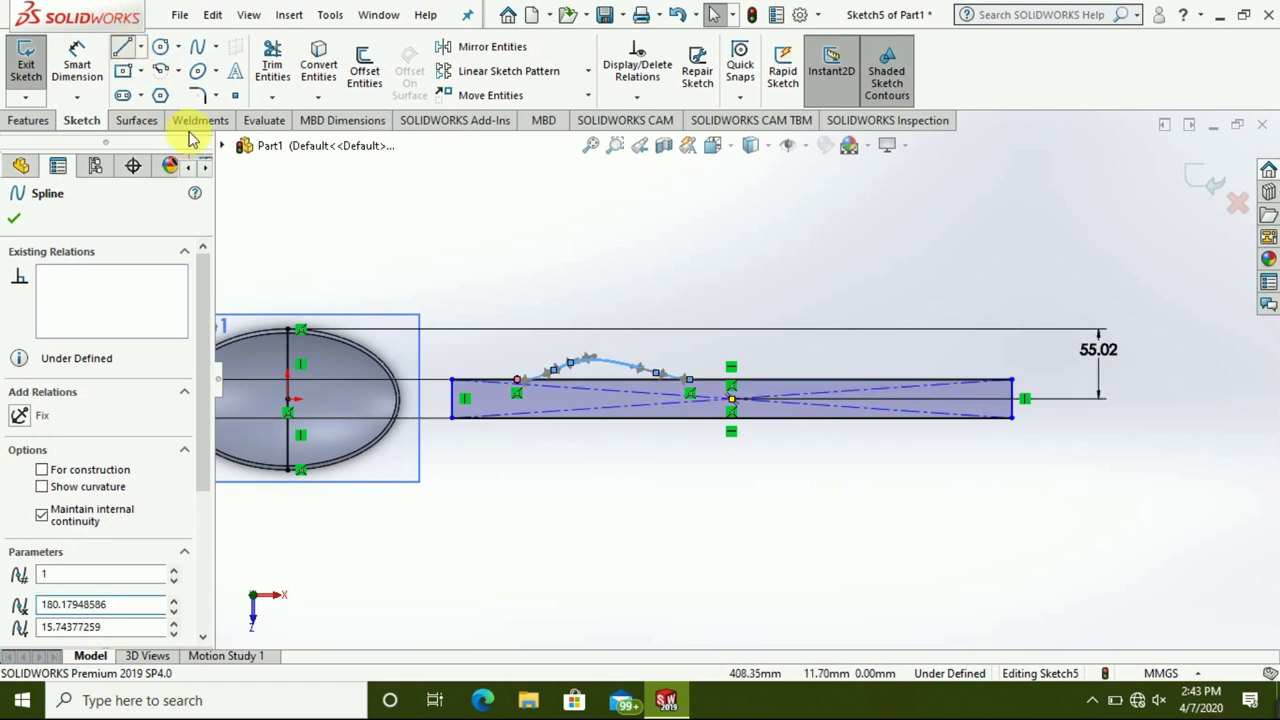
left_click(731, 400)
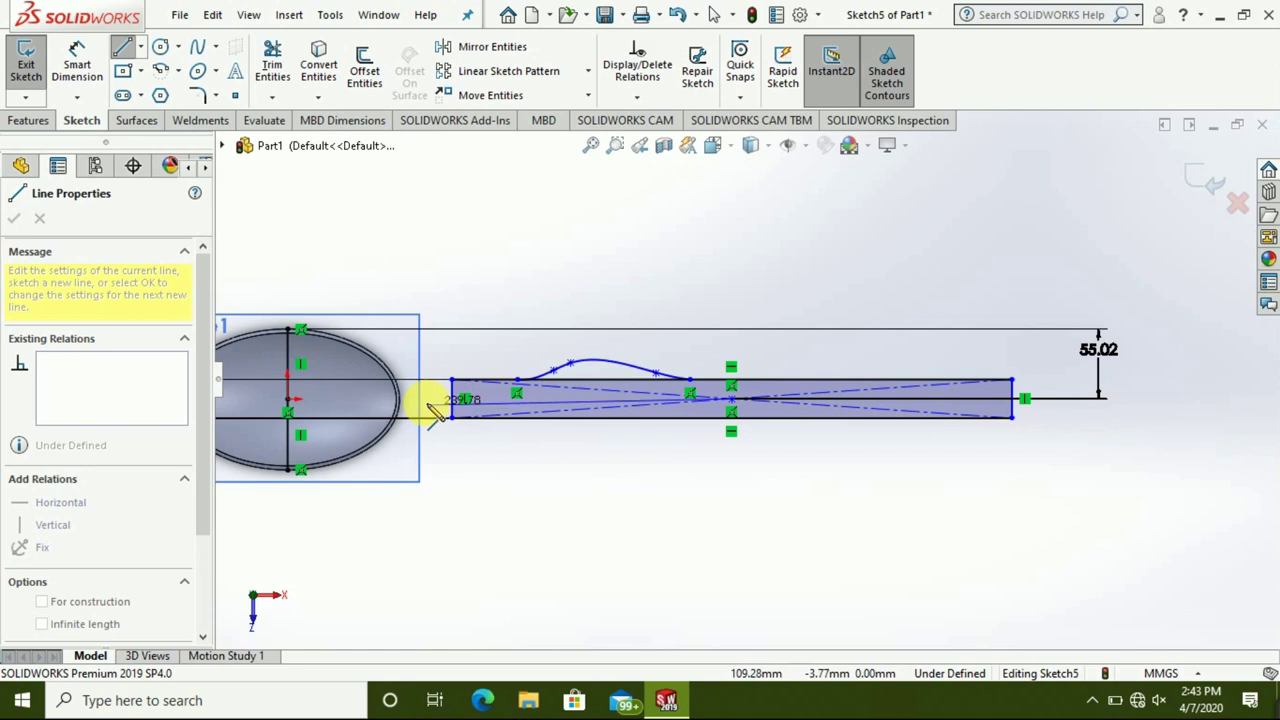
double_click(424, 399)
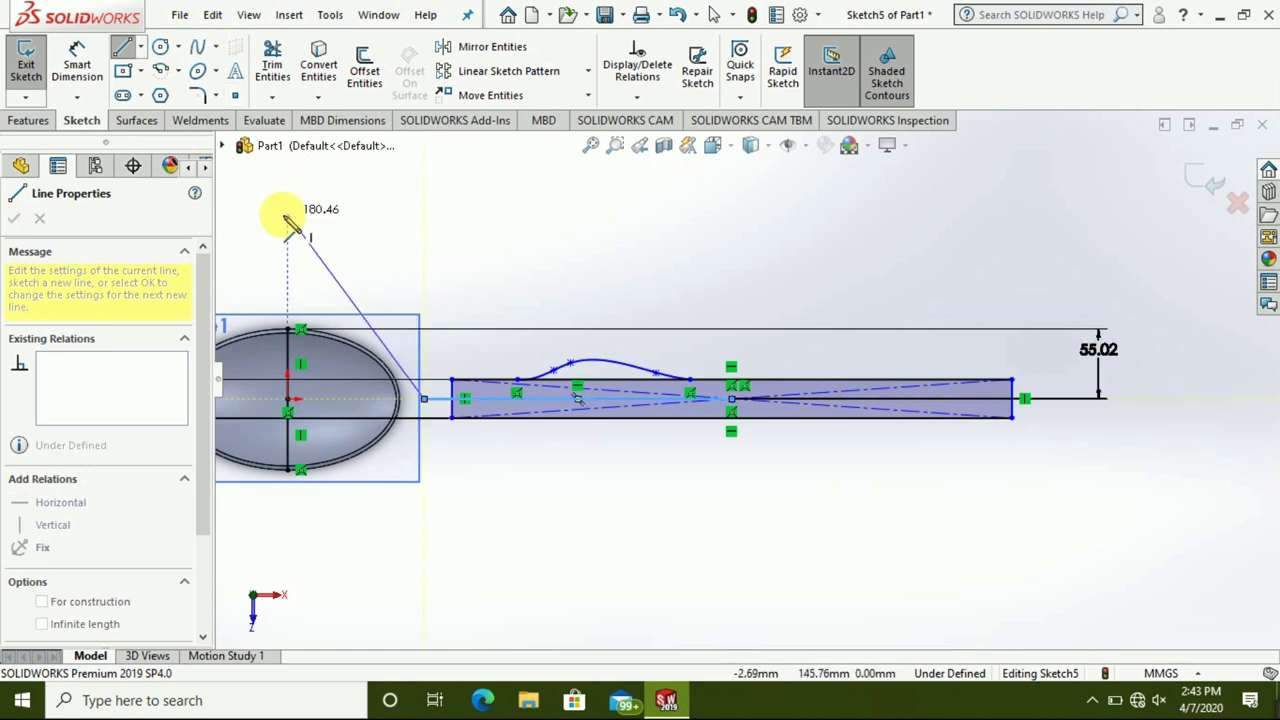
left_click(123, 48)
key("Escape")
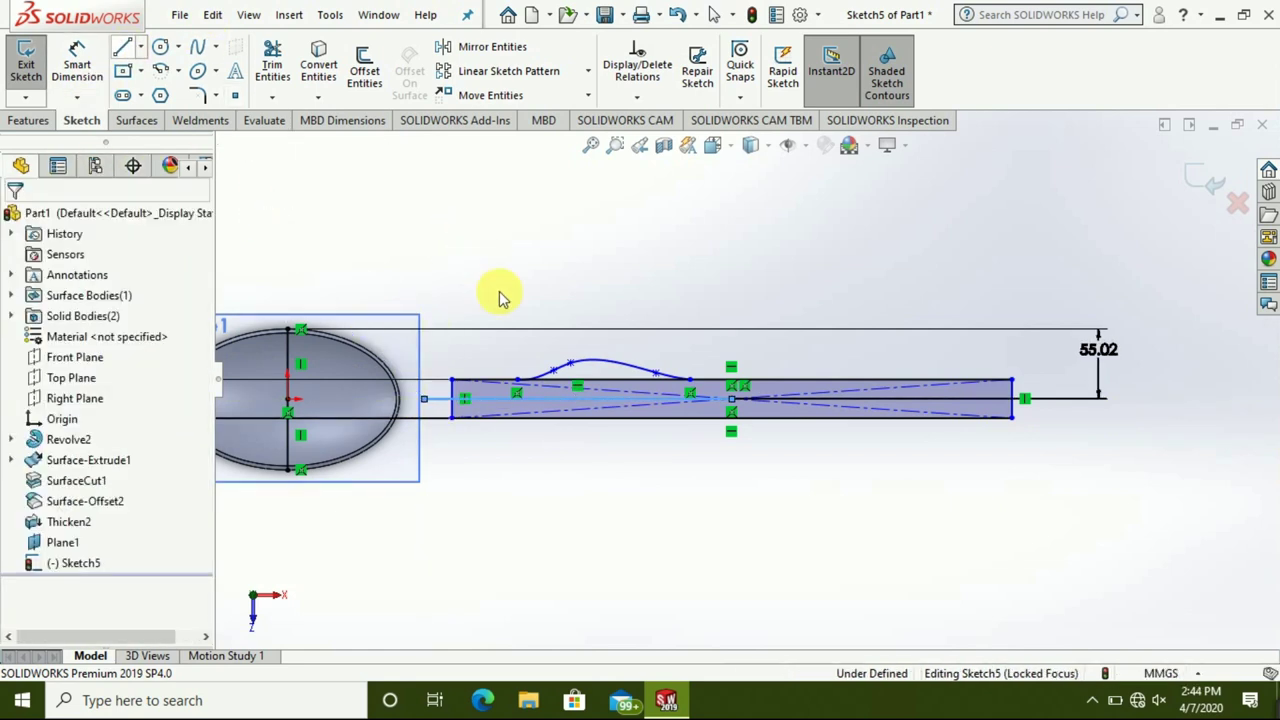
- Mirror the bulge spline about the new horizontal line to add a matching lower curve
left_click(579, 370)
left_click(465, 46)
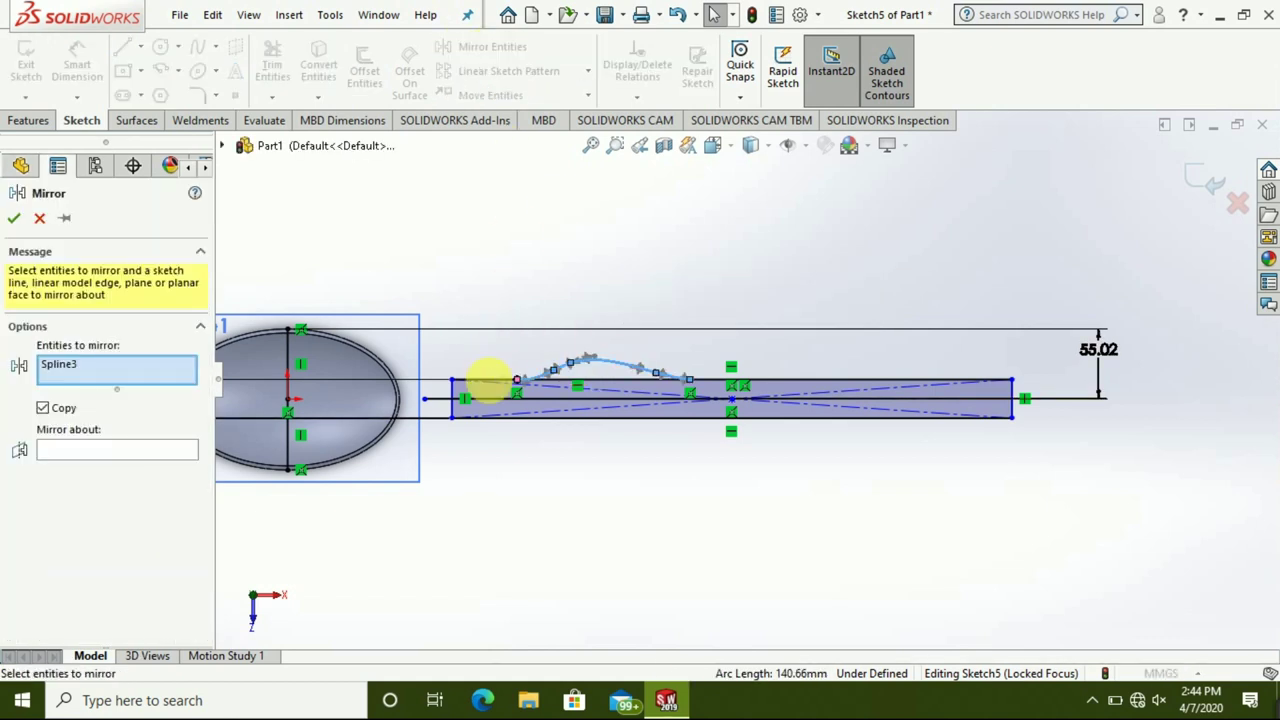
left_click(151, 453)
left_click(458, 400)
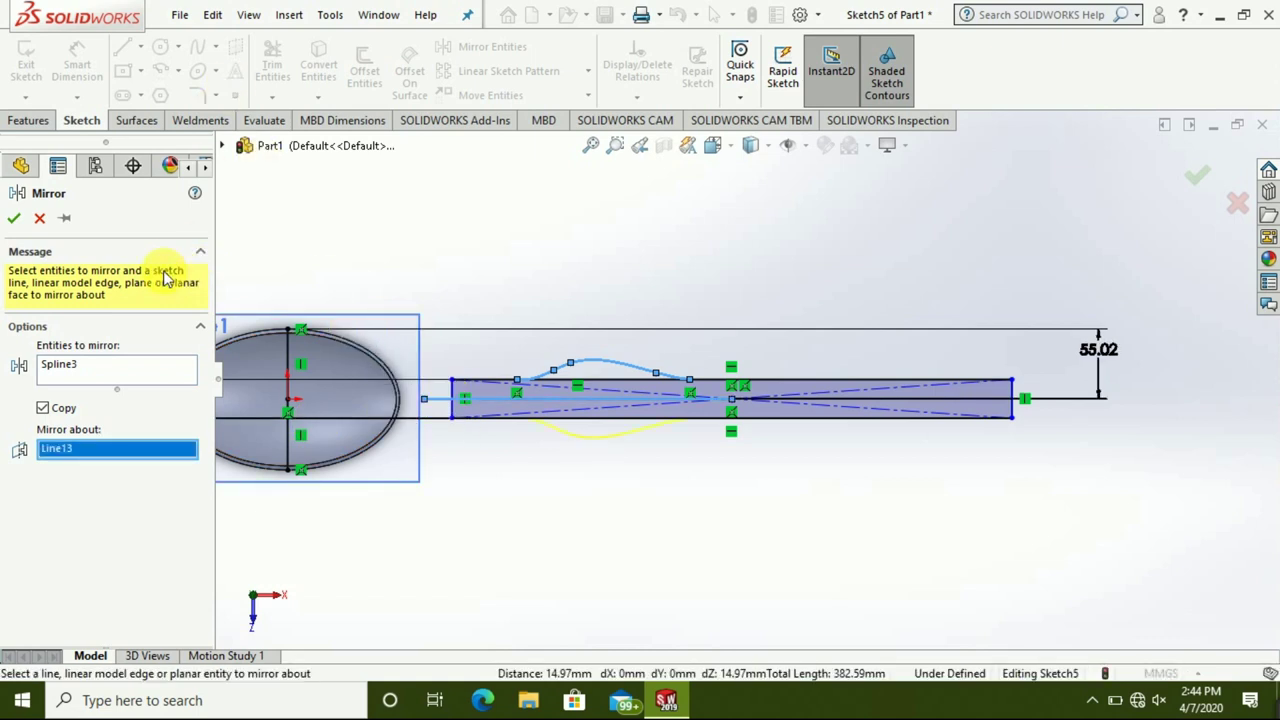
left_click(16, 217)
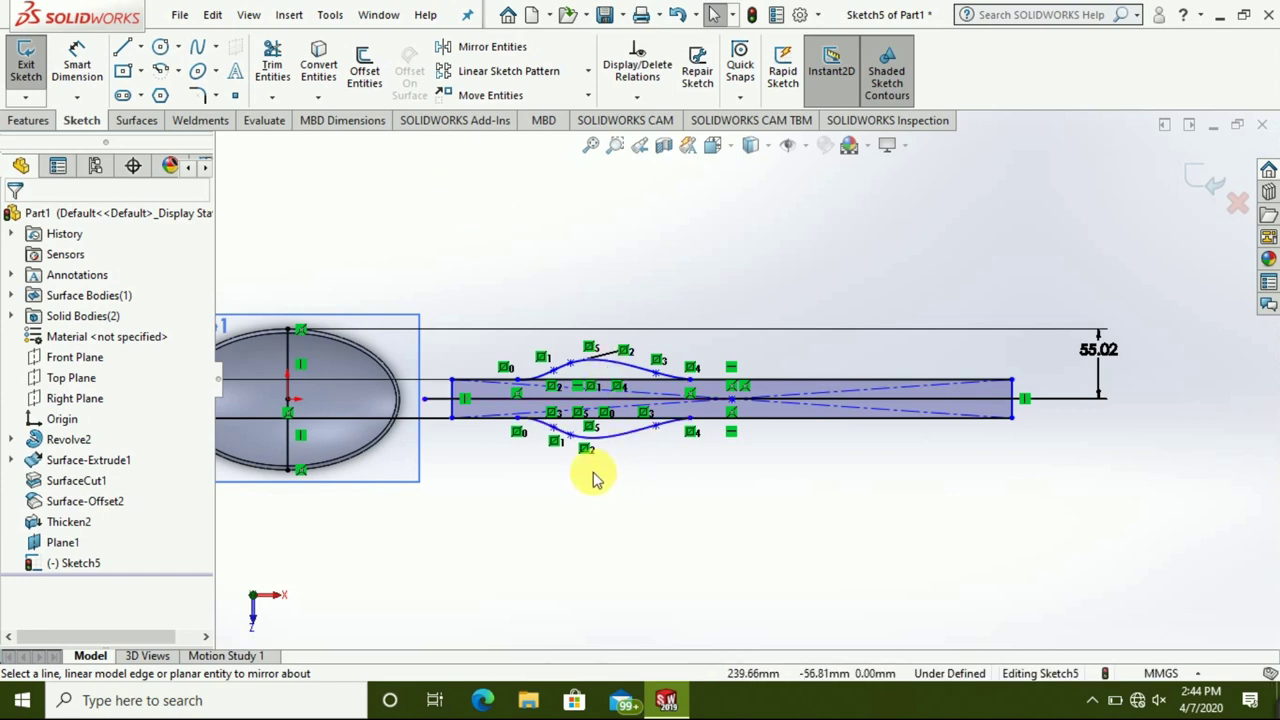
scroll(594, 477, "down", 2)
scroll(562, 257, "down", 1)
scroll(580, 223, "down", 1)
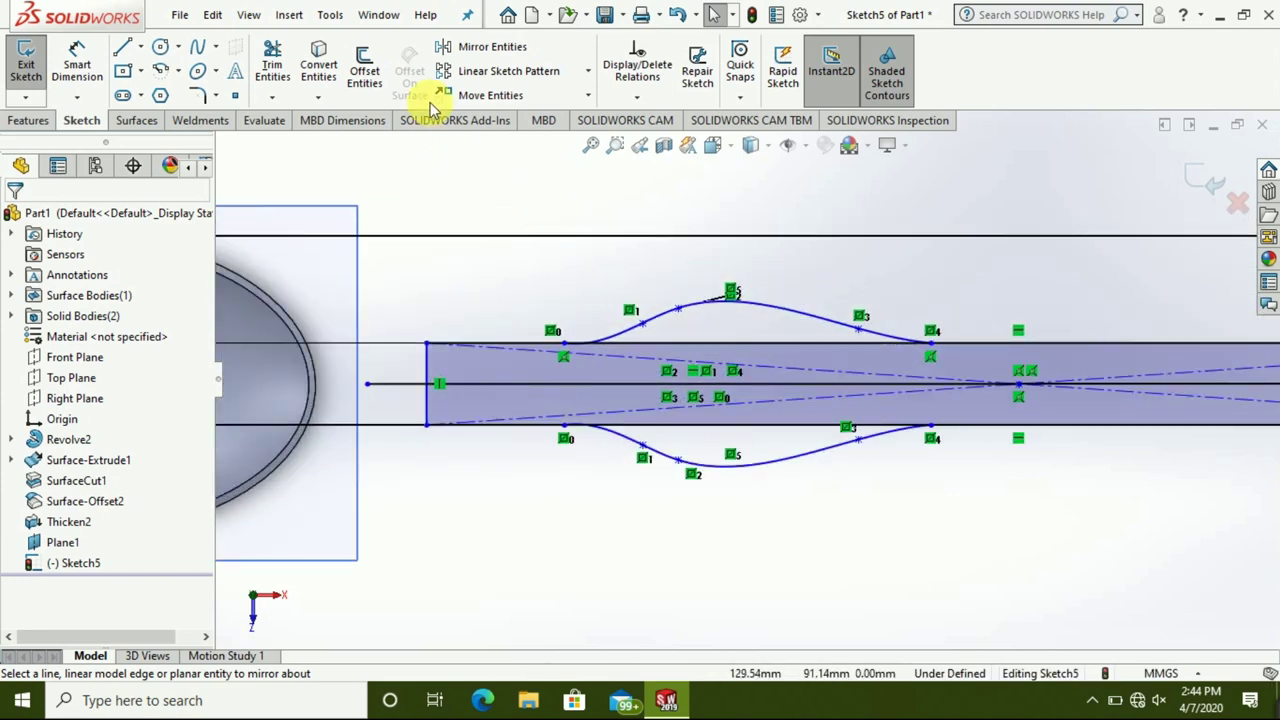
- Power-trim the handle's top edge between the ends of the upper bulge spline
left_click(272, 60)
left_click_drag(686, 329, 688, 357)
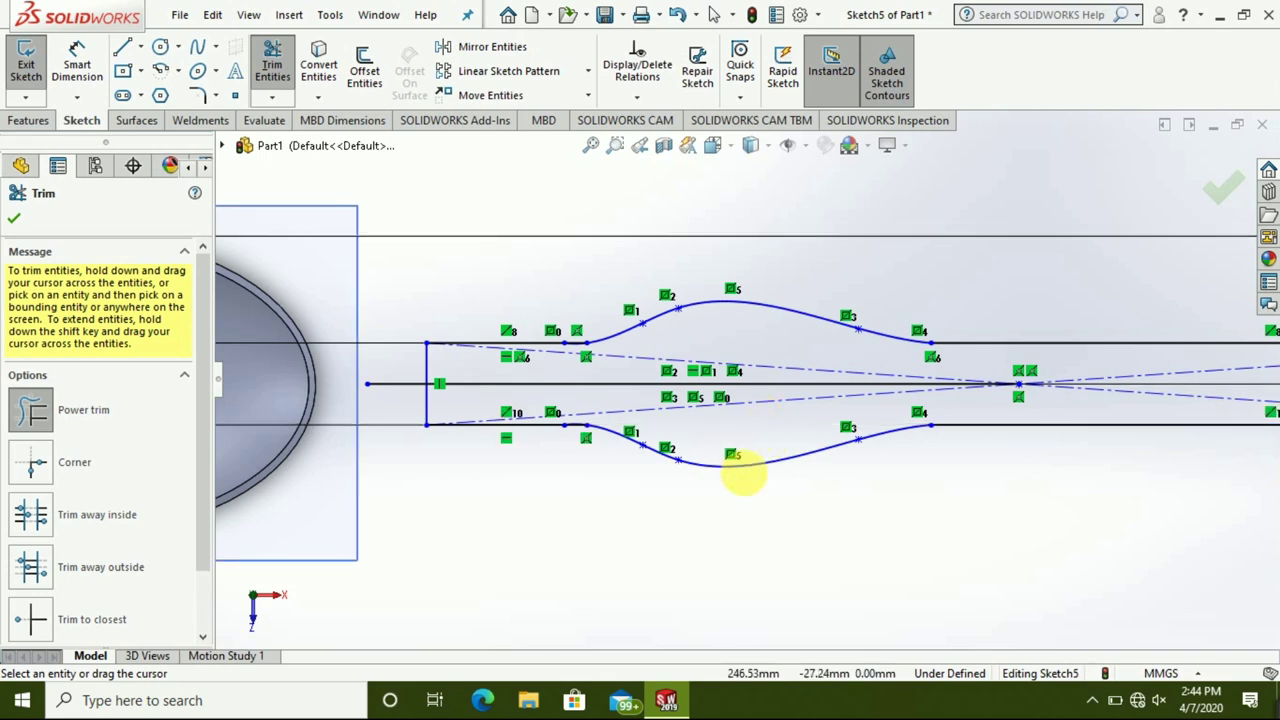
middle_click_drag(737, 480, 745, 487)
scroll(606, 349, "down", 2)
scroll(663, 394, "down", 5)
scroll(755, 512, "down", 1)
scroll(775, 535, "down", 2)
scroll(790, 547, "down", 1)
scroll(775, 520, "down", 1)
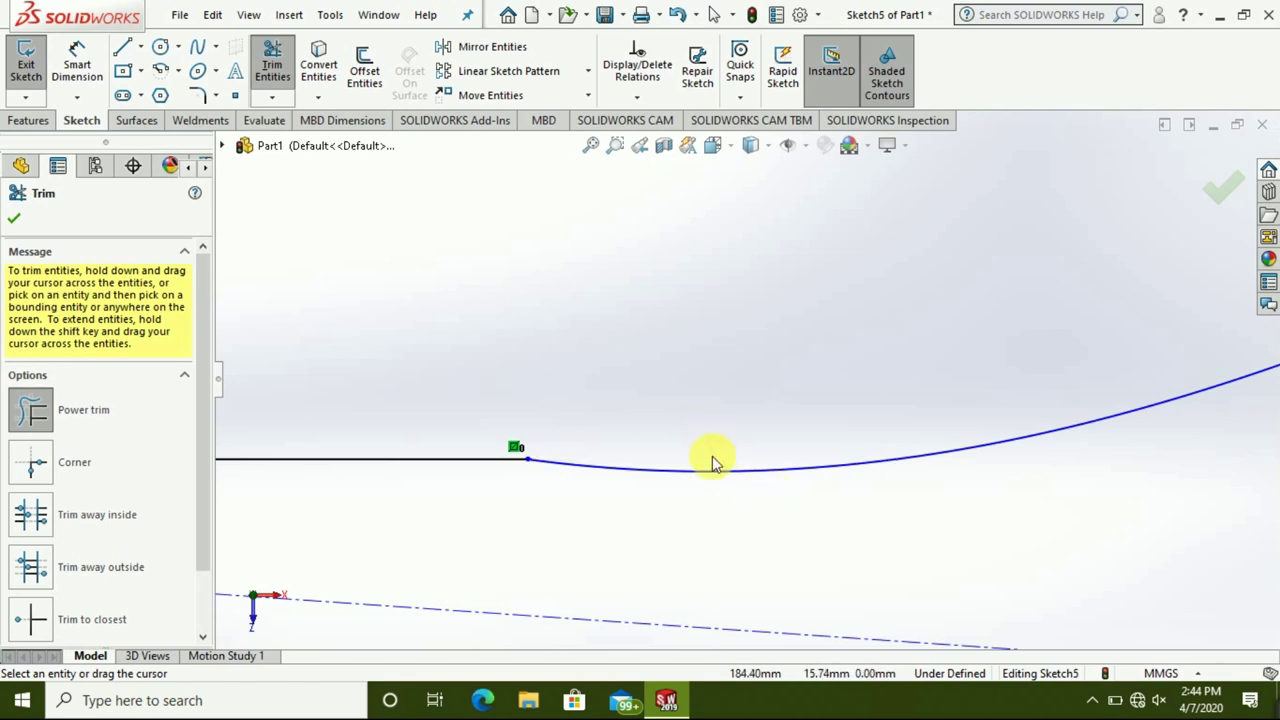
scroll(706, 455, "up", 1)
scroll(706, 451, "up", 2)
scroll(706, 450, "up", 3)
scroll(725, 468, "up", 1)
scroll(740, 484, "down", 1)
scroll(760, 342, "down", 2)
scroll(778, 370, "down", 2)
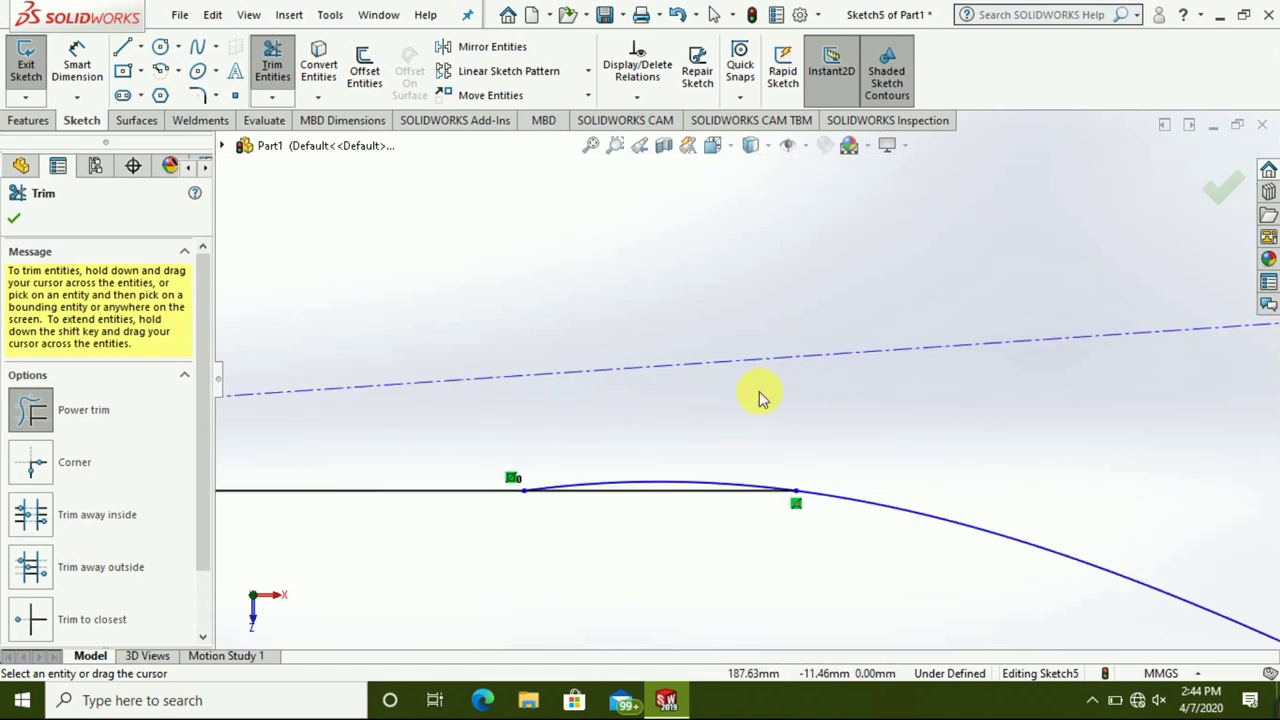
scroll(697, 545, "down", 2)
- Trim the leftover straight edge piece under the mirrored spline, closing the handle outline
left_click_drag(663, 559, 655, 540)
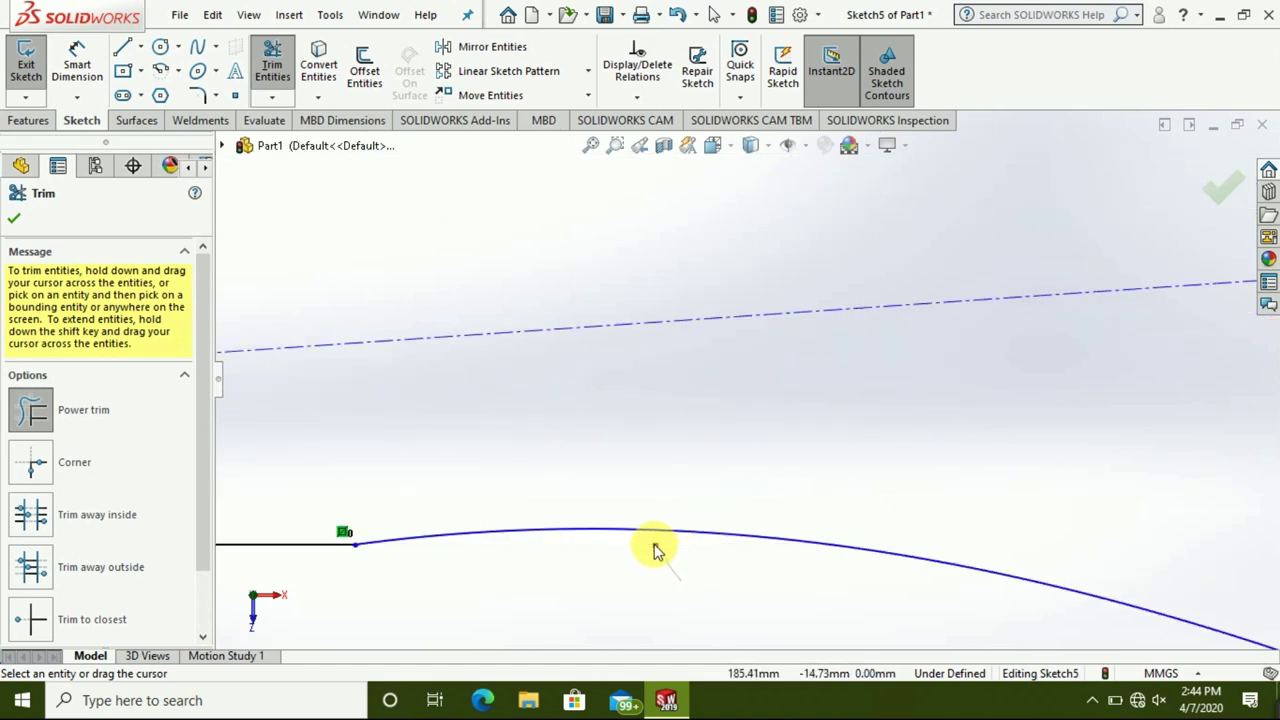
scroll(654, 477, "down", 1)
scroll(656, 479, "up", 1)
scroll(658, 481, "up", 2)
scroll(659, 478, "up", 1)
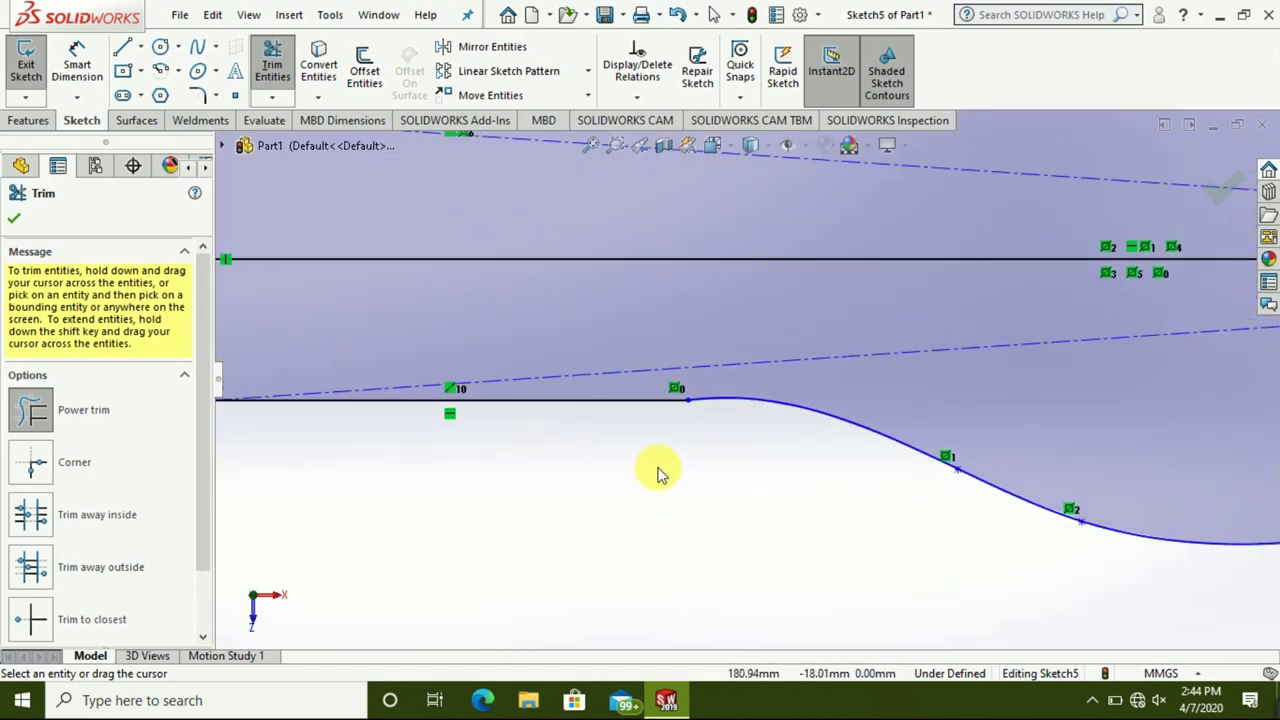
scroll(675, 455, "up", 1)
scroll(845, 410, "up", 2)
scroll(1002, 388, "up", 1)
scroll(1003, 393, "up", 2)
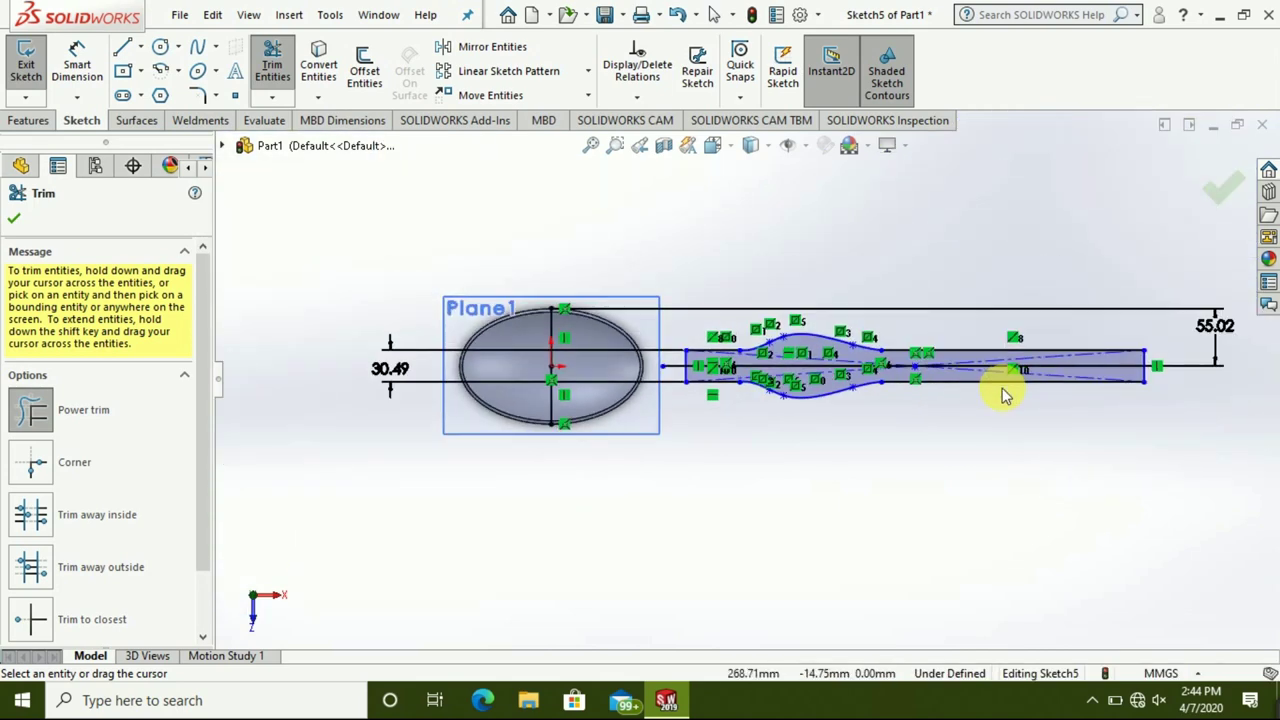
scroll(1090, 360, "down", 2)
scroll(1090, 360, "down", 2)
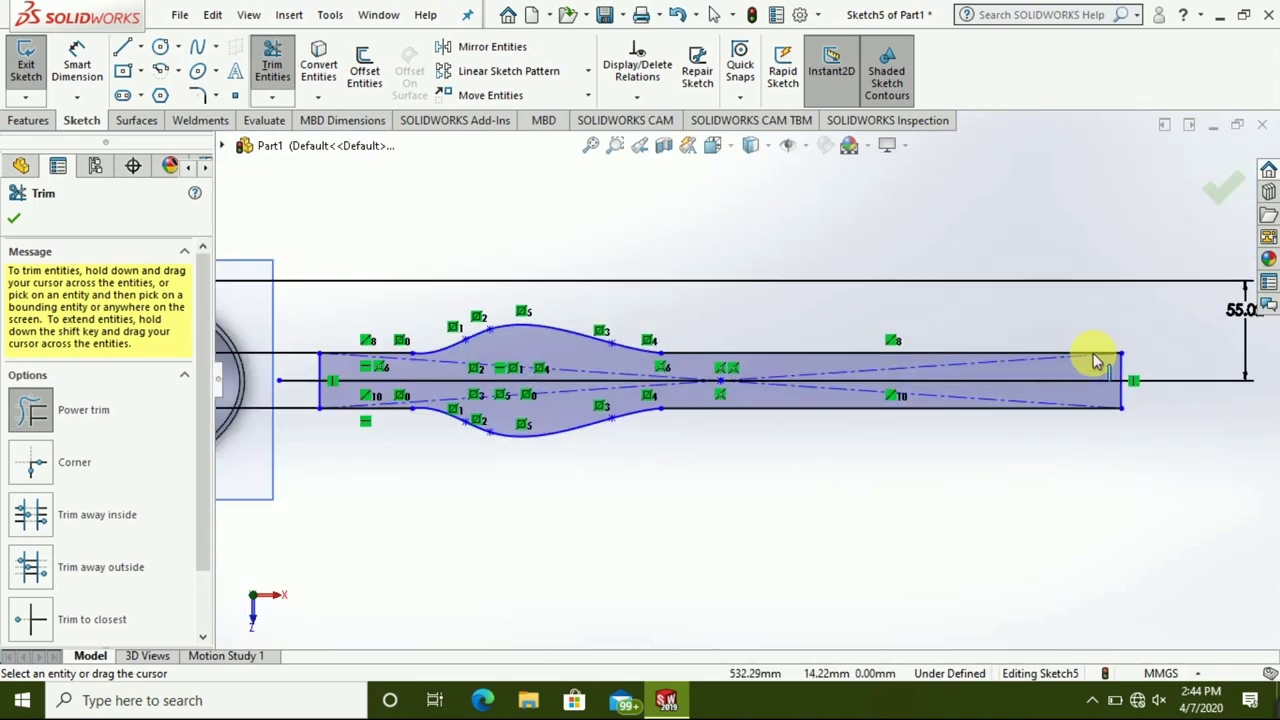
scroll(1093, 353, "down", 2)
scroll(1100, 357, "down", 1)
scroll(1077, 366, "down", 1)
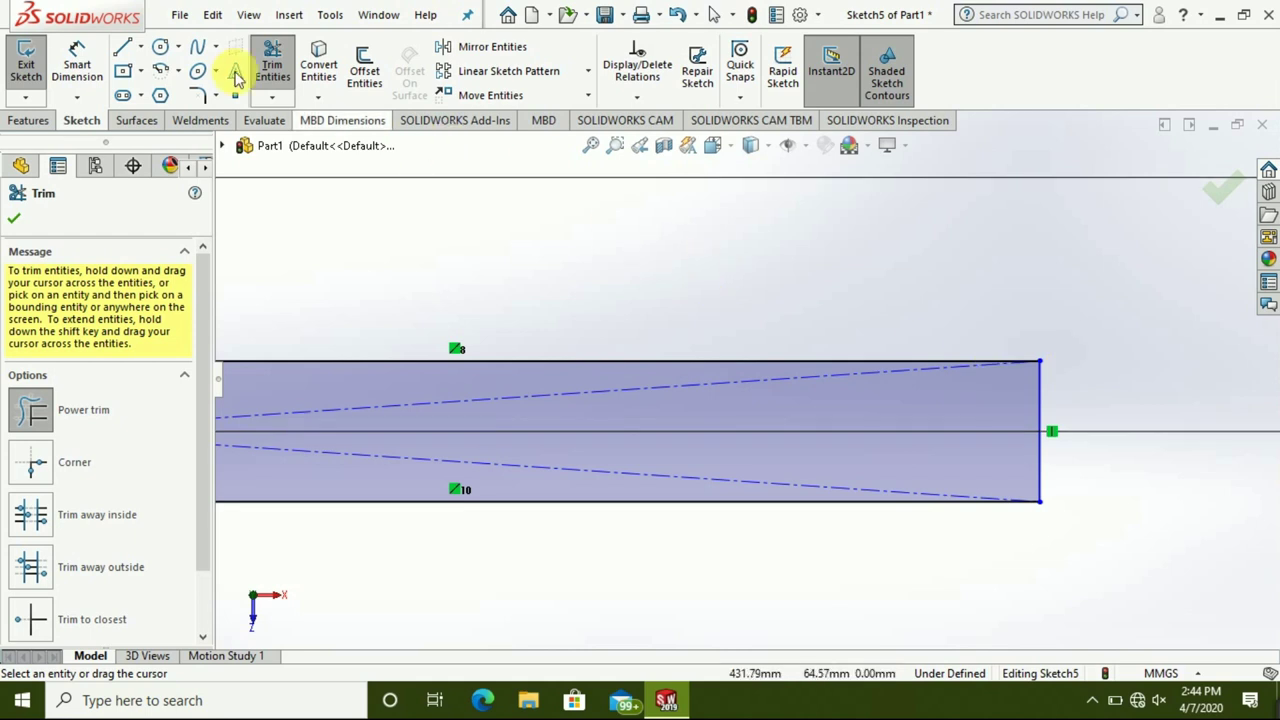
left_click(197, 47)
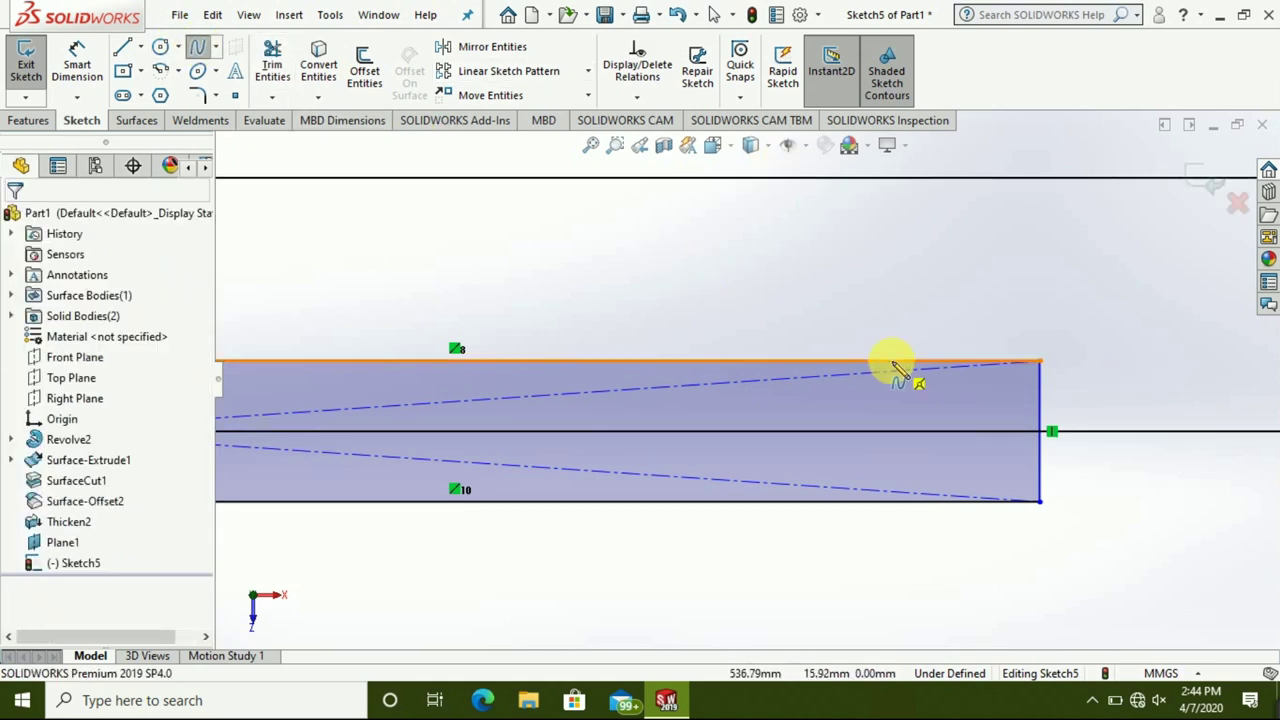
- Sketch a trial spline rising above the handle's top edge near its right end
left_click(910, 360)
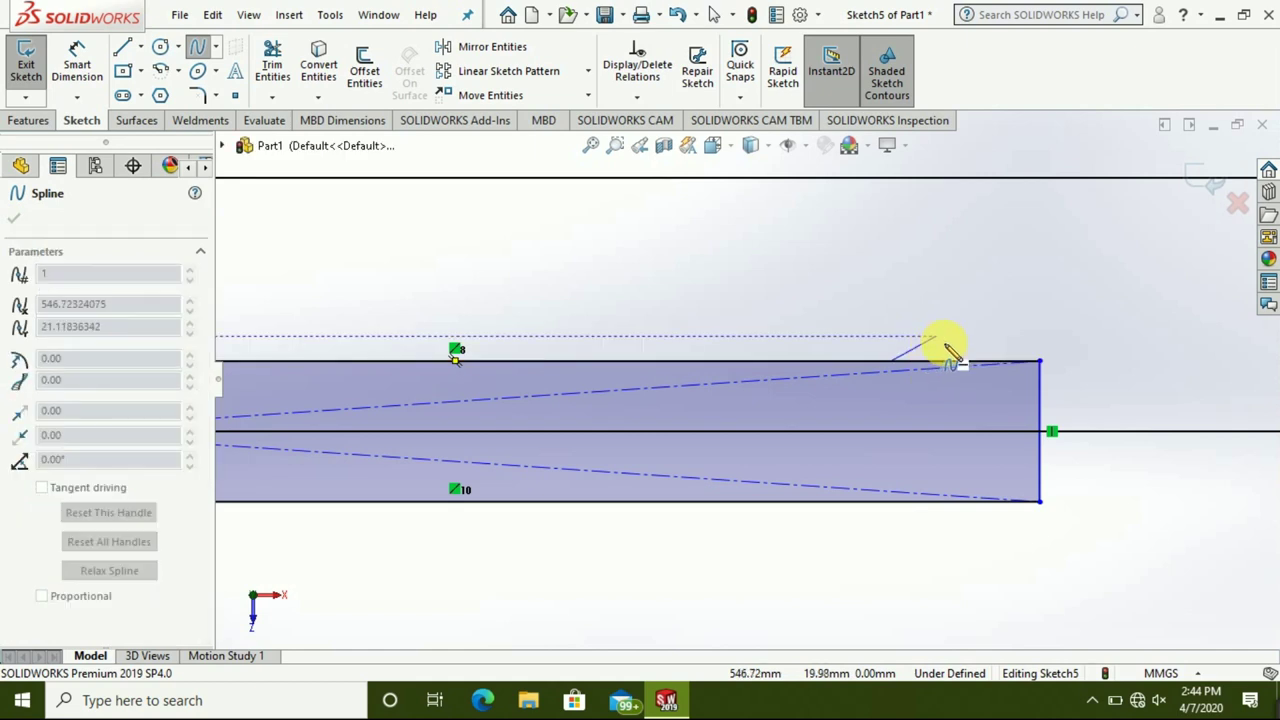
left_click(946, 344)
left_click(975, 326)
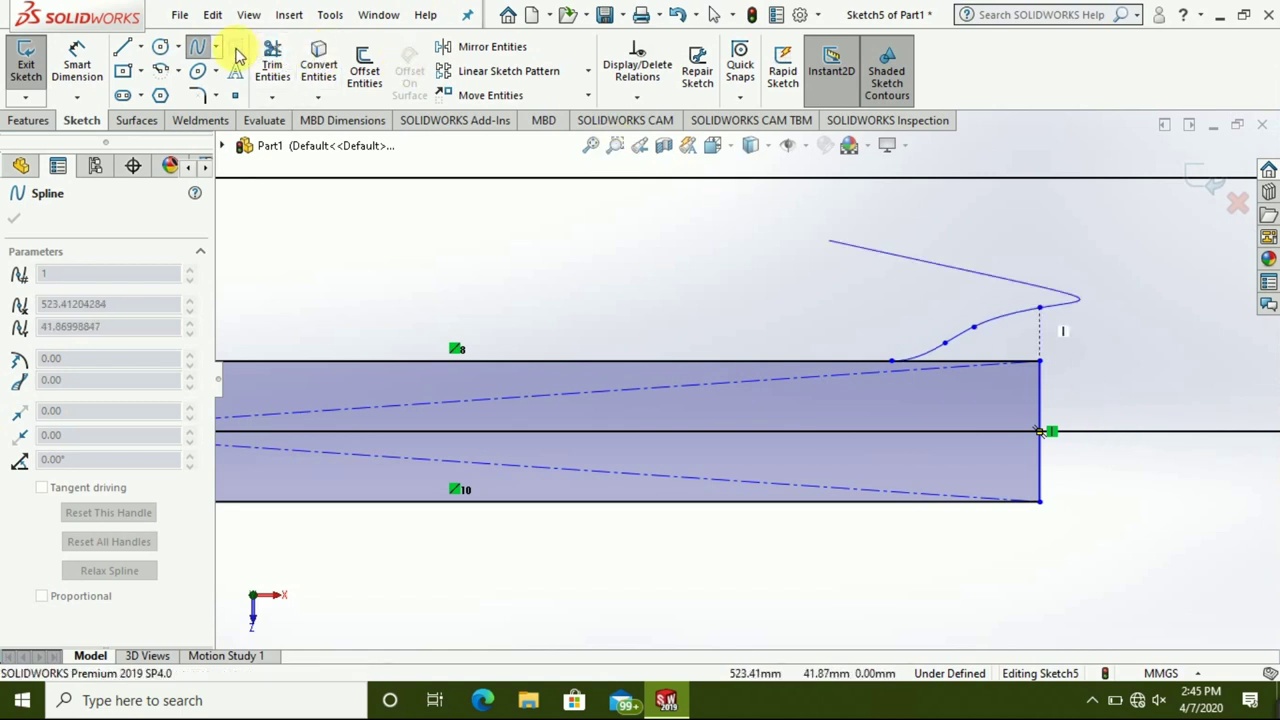
left_click(203, 50)
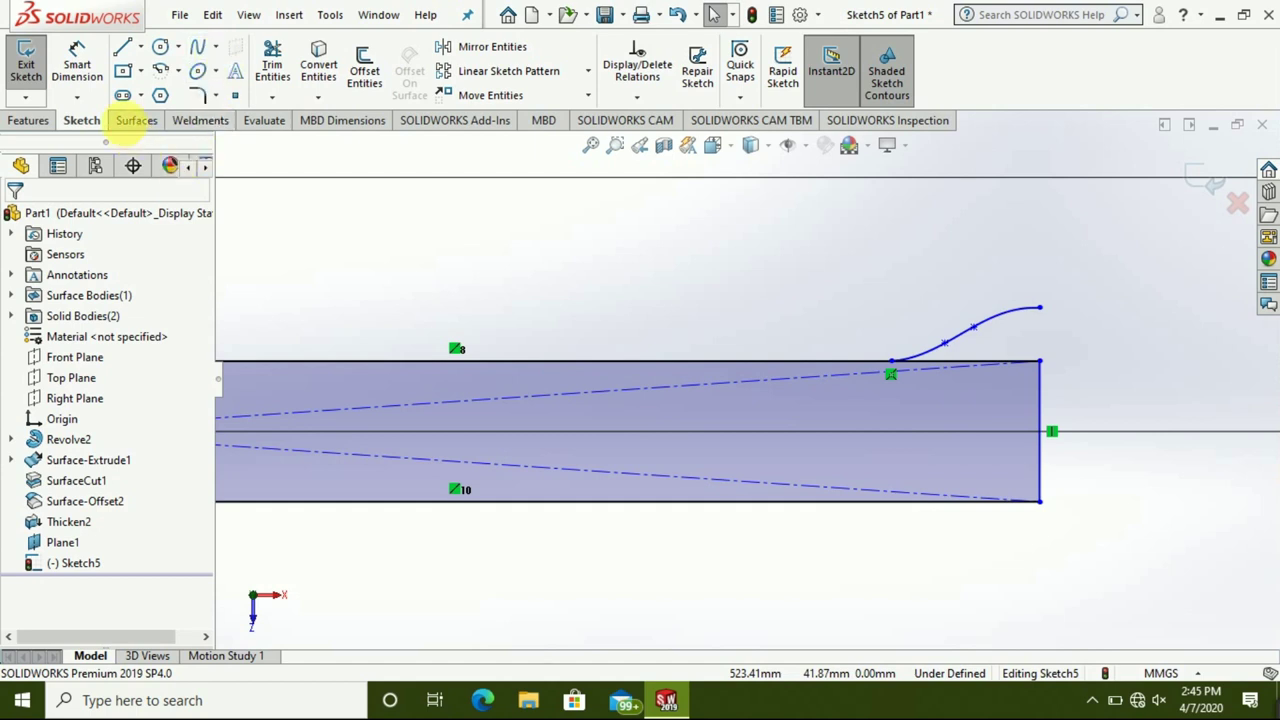
- Draw a line from the sketch origin along the centreline past the handle's right end
left_click(122, 47)
scroll(543, 488, "up", 3)
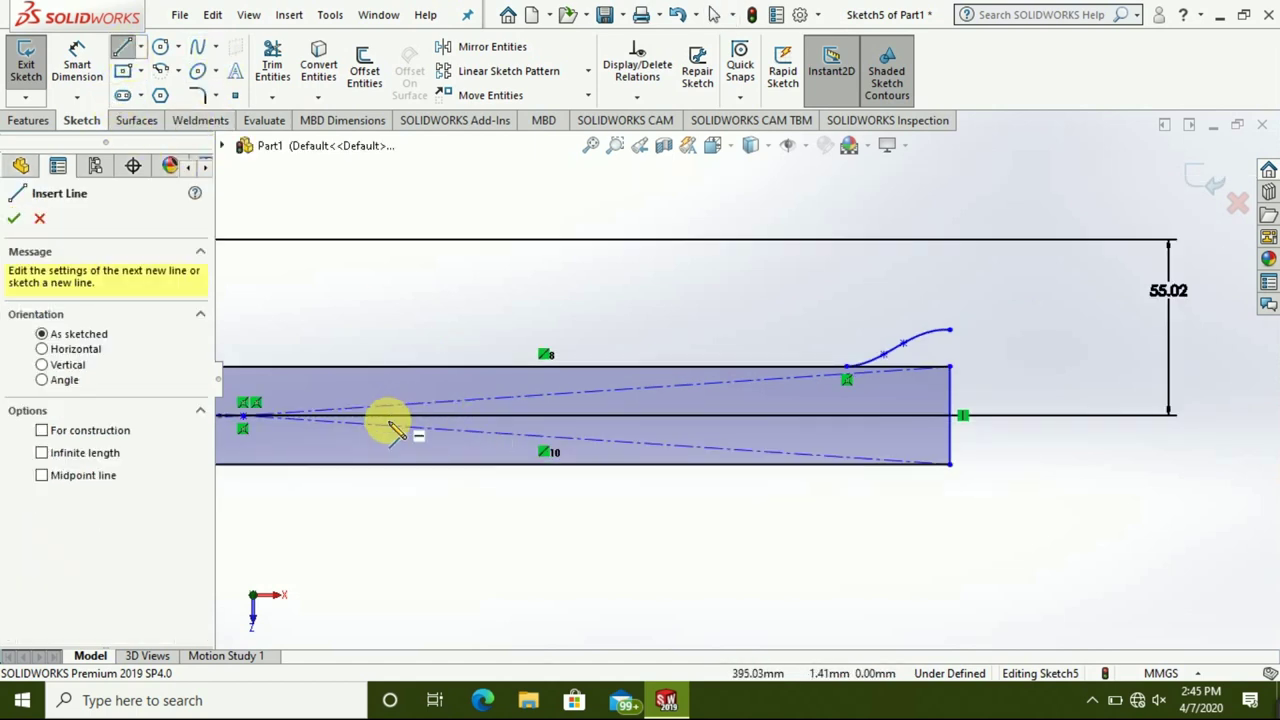
left_click(245, 416)
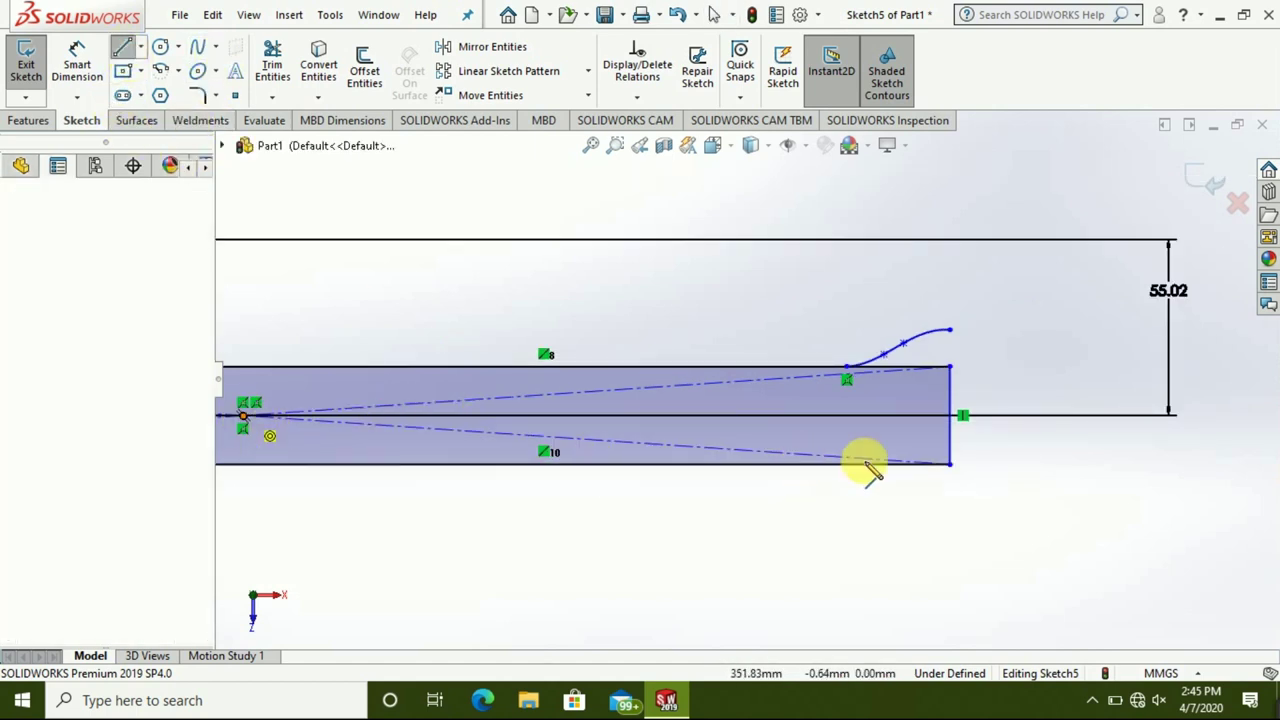
left_click(1027, 415)
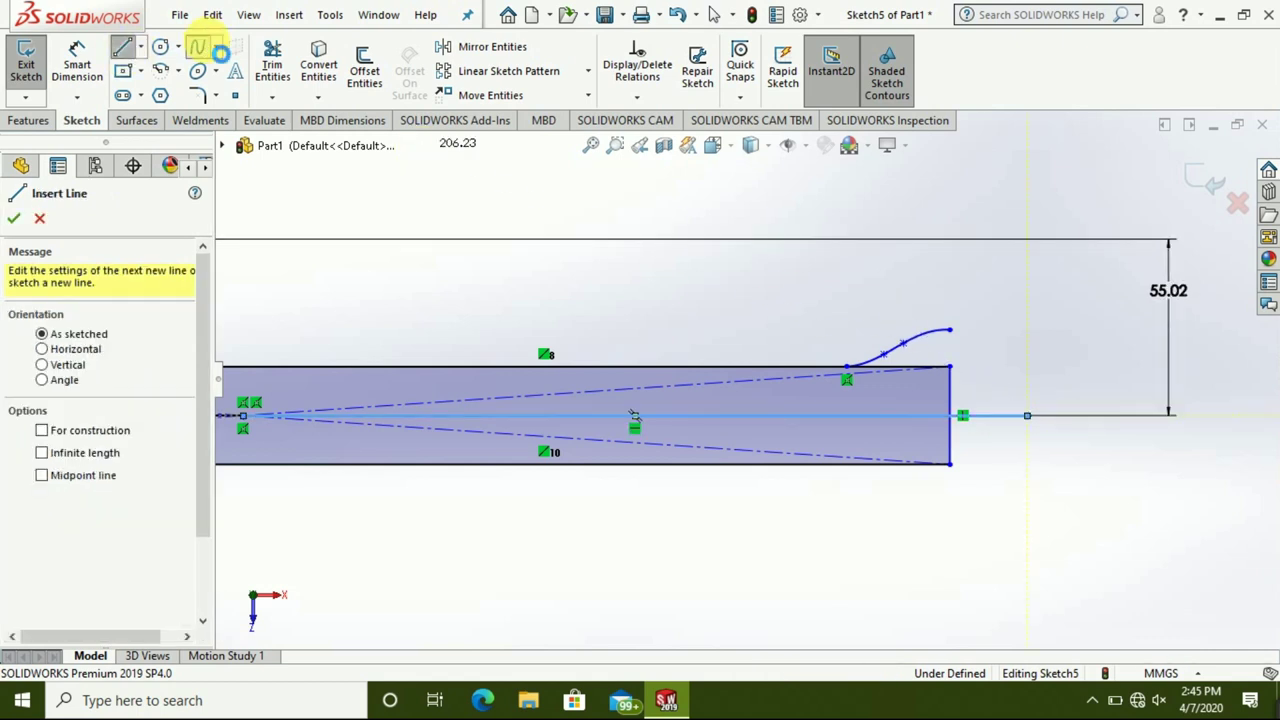
key("Escape")
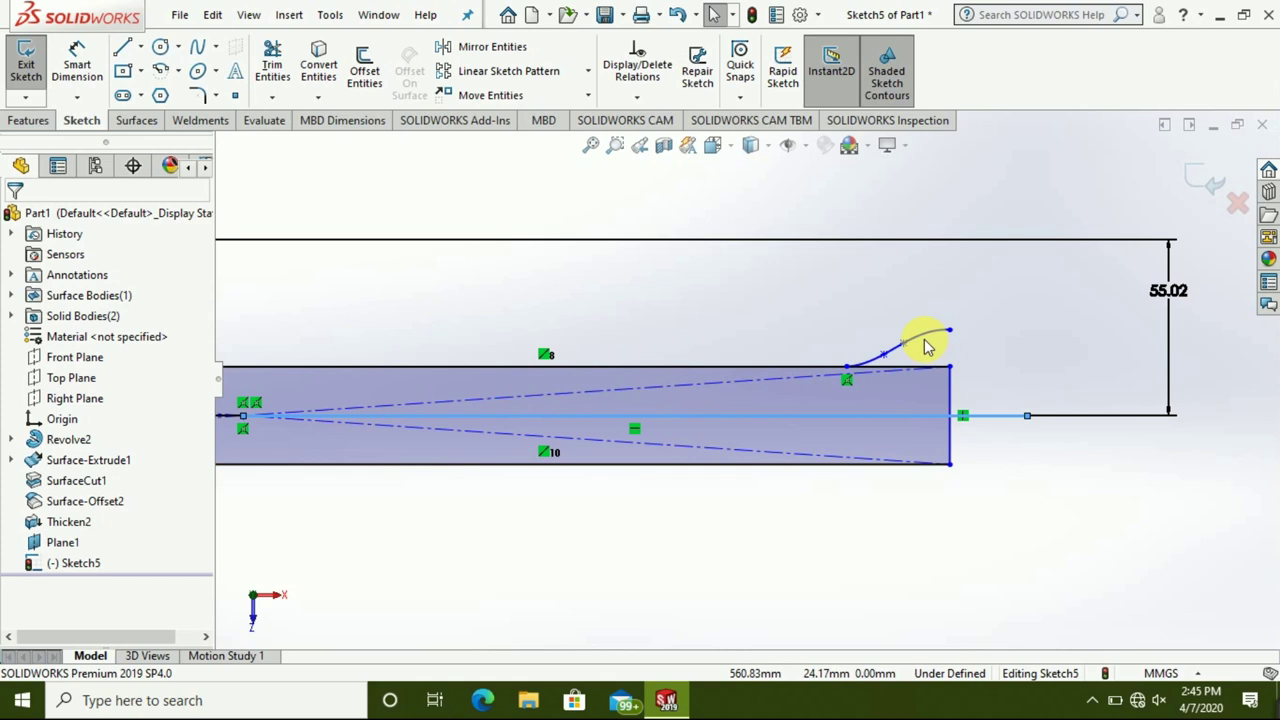
- Delete the trial spline above the handle's edge
left_click(927, 346)
right_click(927, 346)
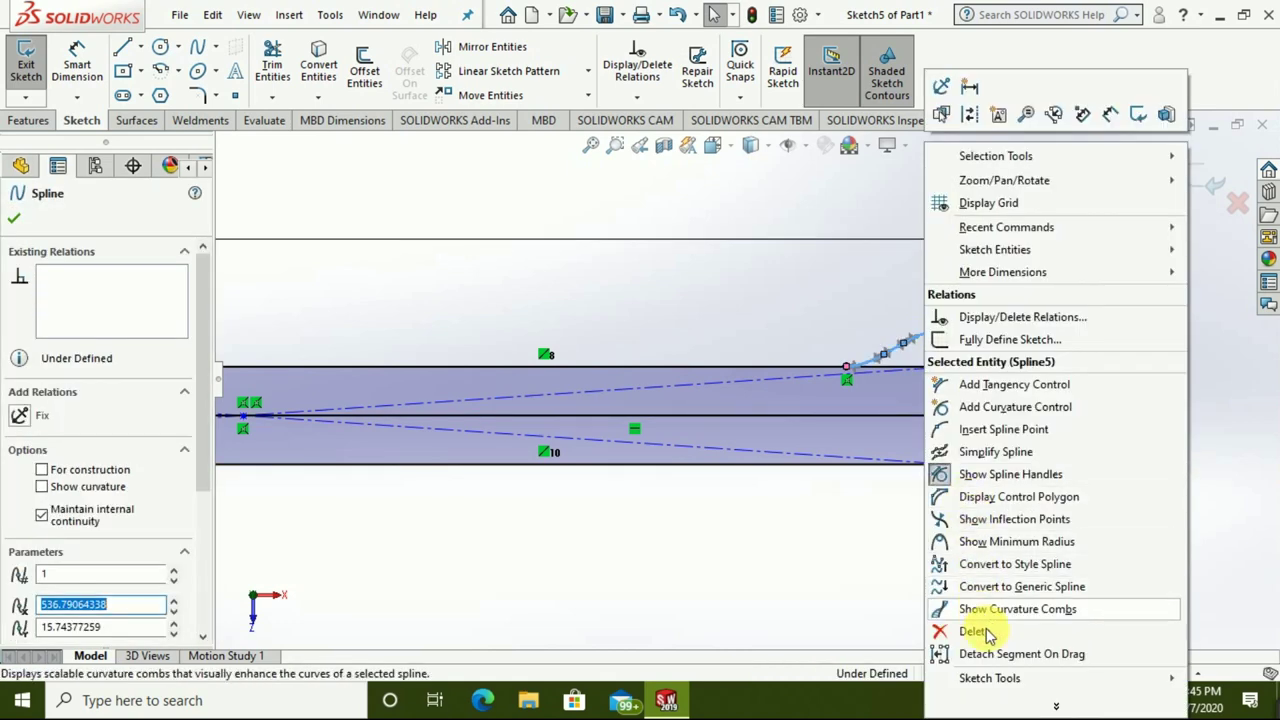
left_click(975, 631)
left_click(197, 47)
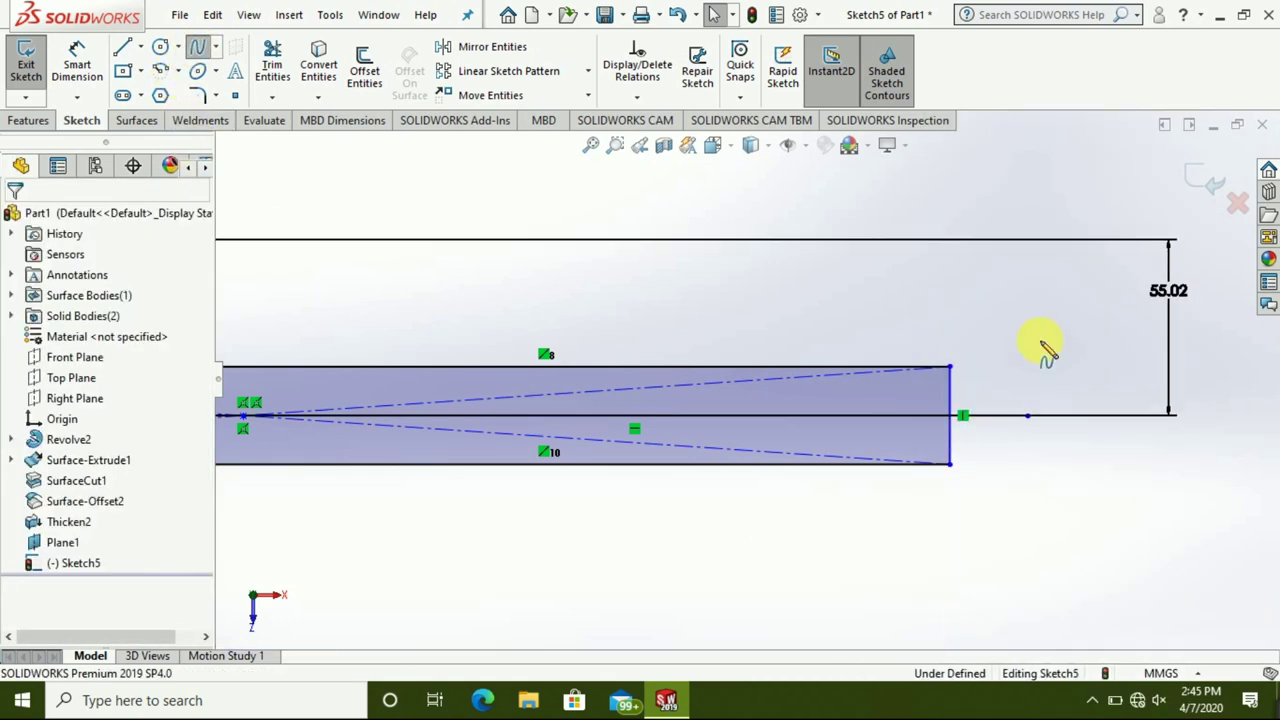
scroll(940, 366, "down", 2)
scroll(928, 363, "down", 2)
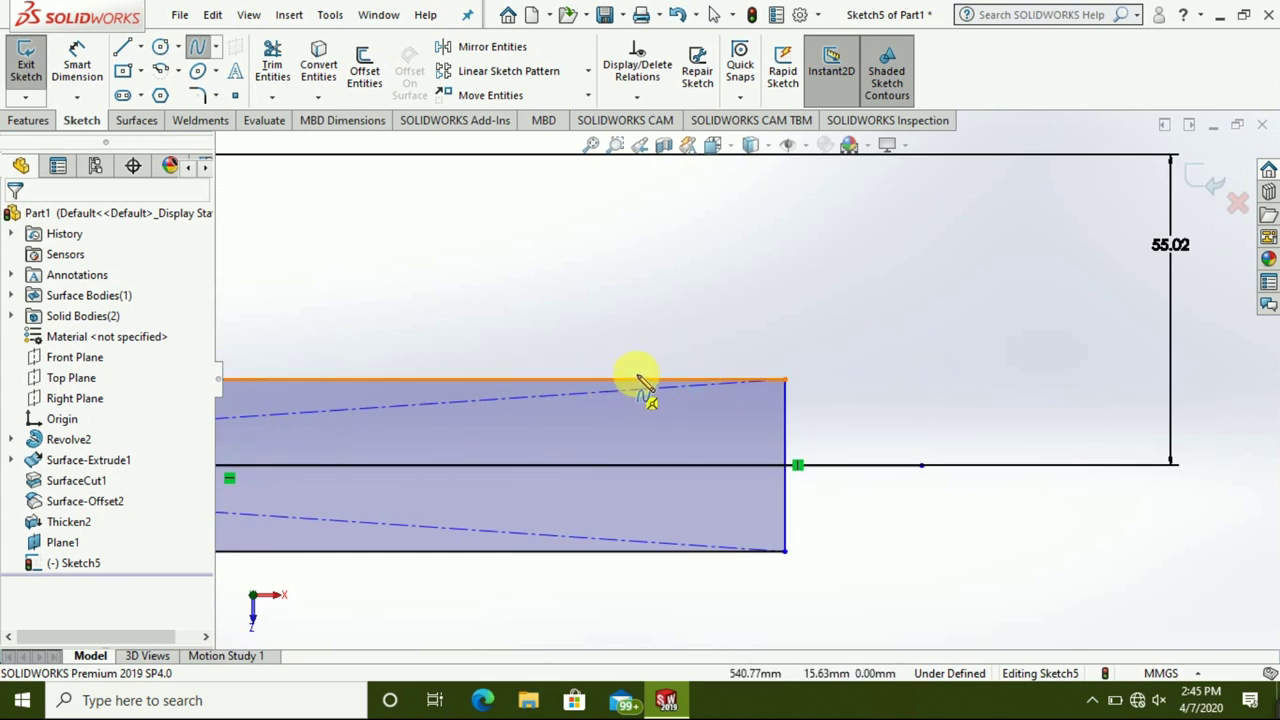
- Draw a spline bulging from the handle's top edge over its right end down onto the centreline
left_click(635, 379)
left_click(677, 358)
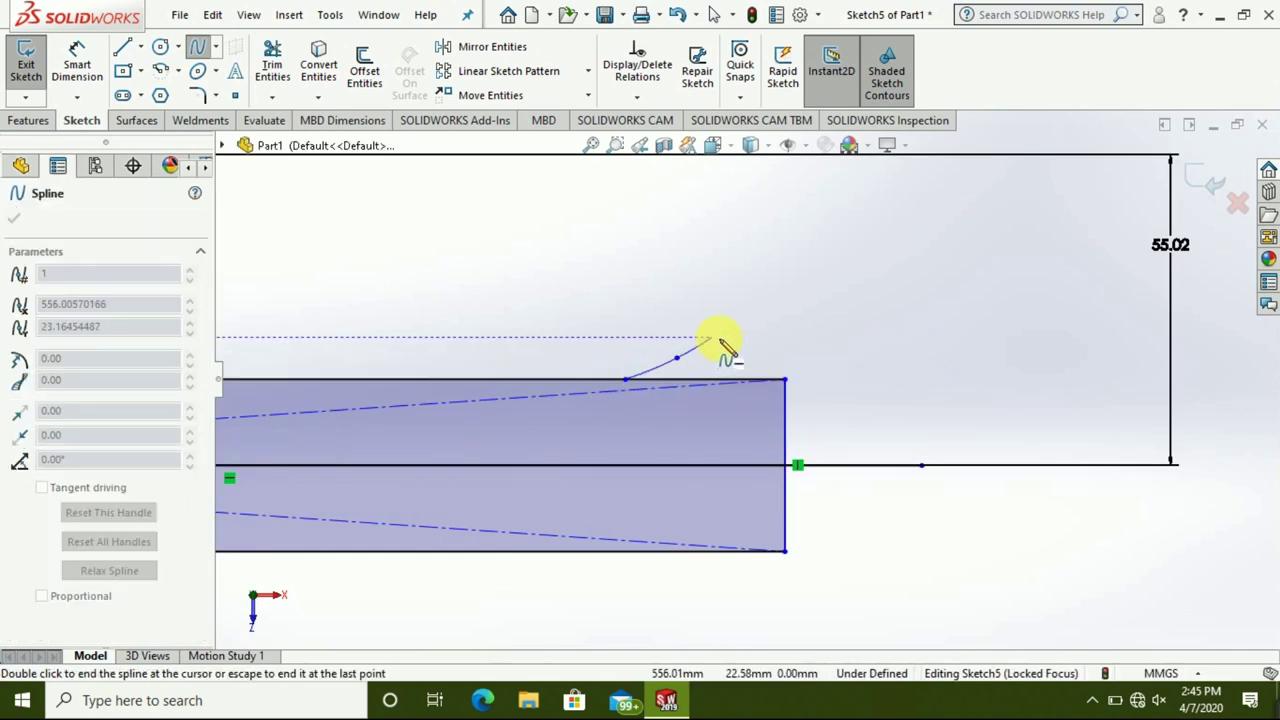
left_click(738, 326)
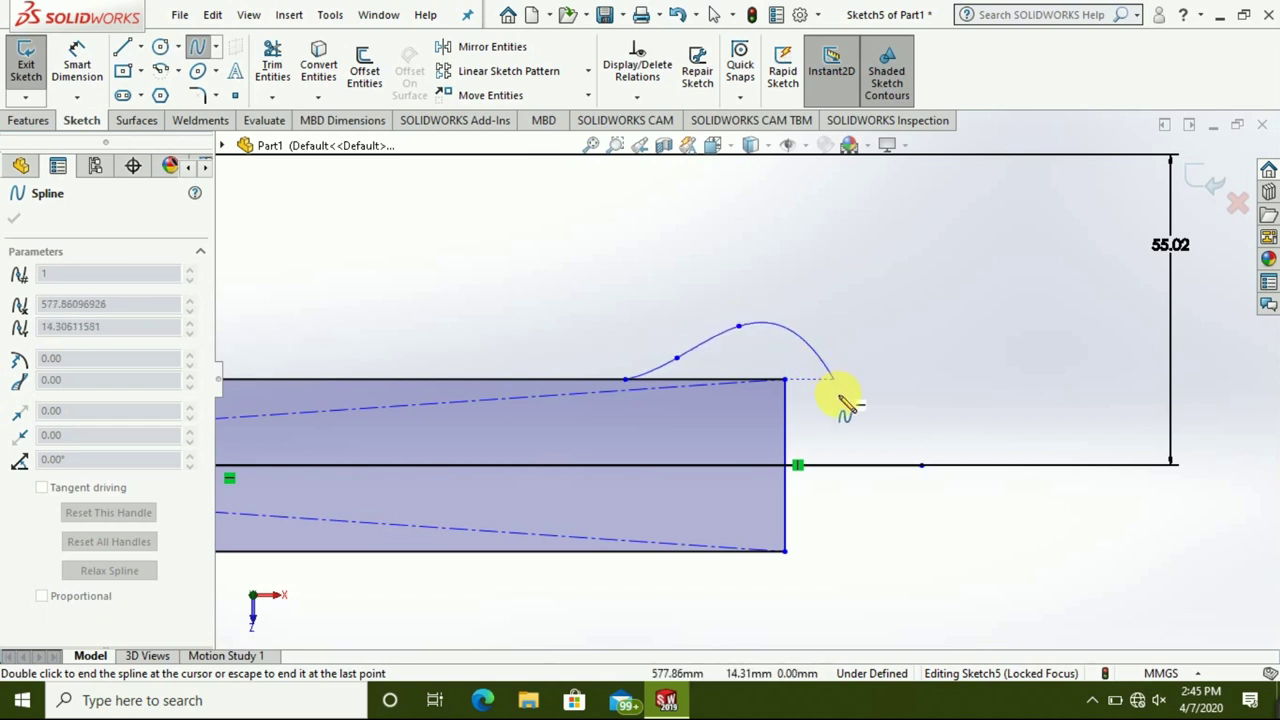
left_click(847, 386)
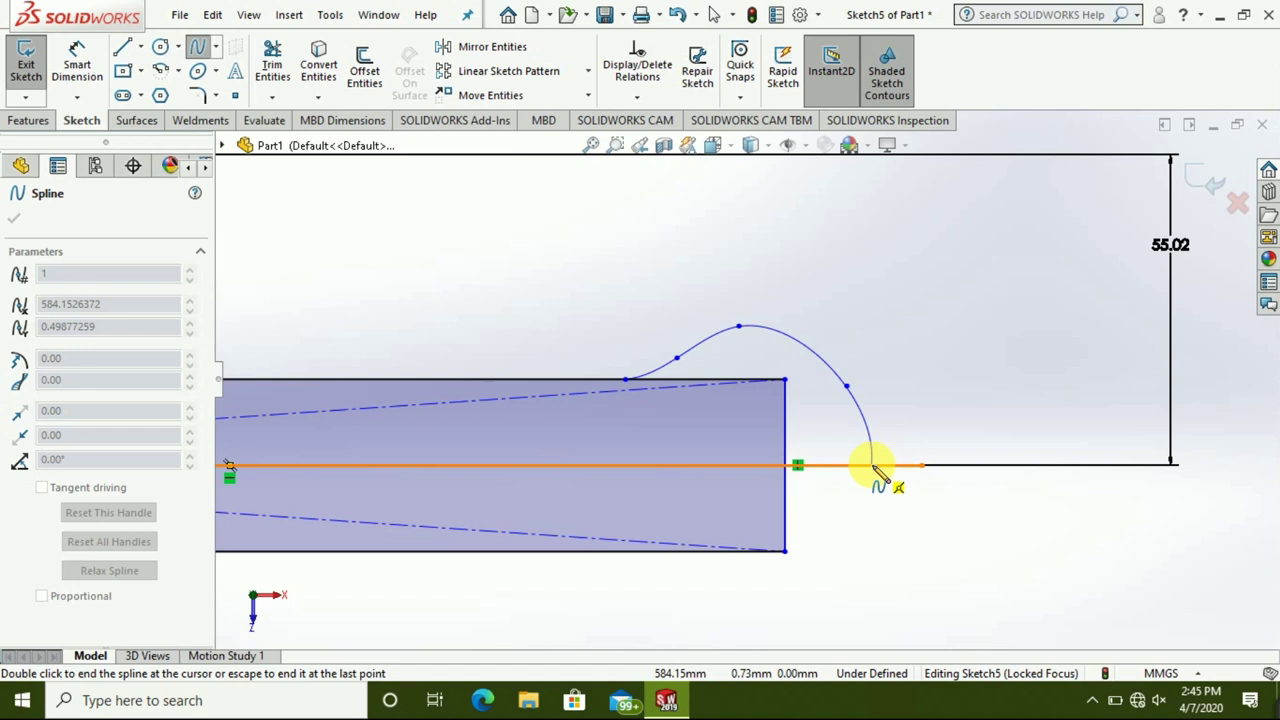
double_click(873, 466)
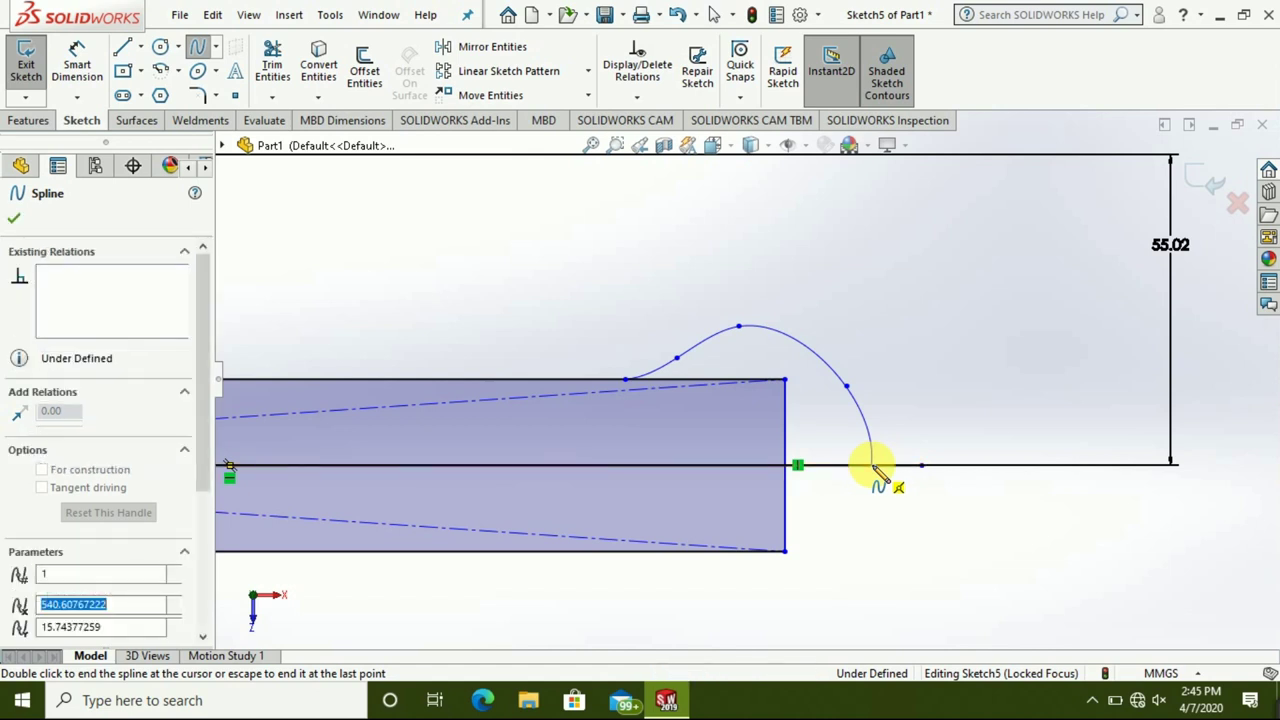
left_click(197, 50)
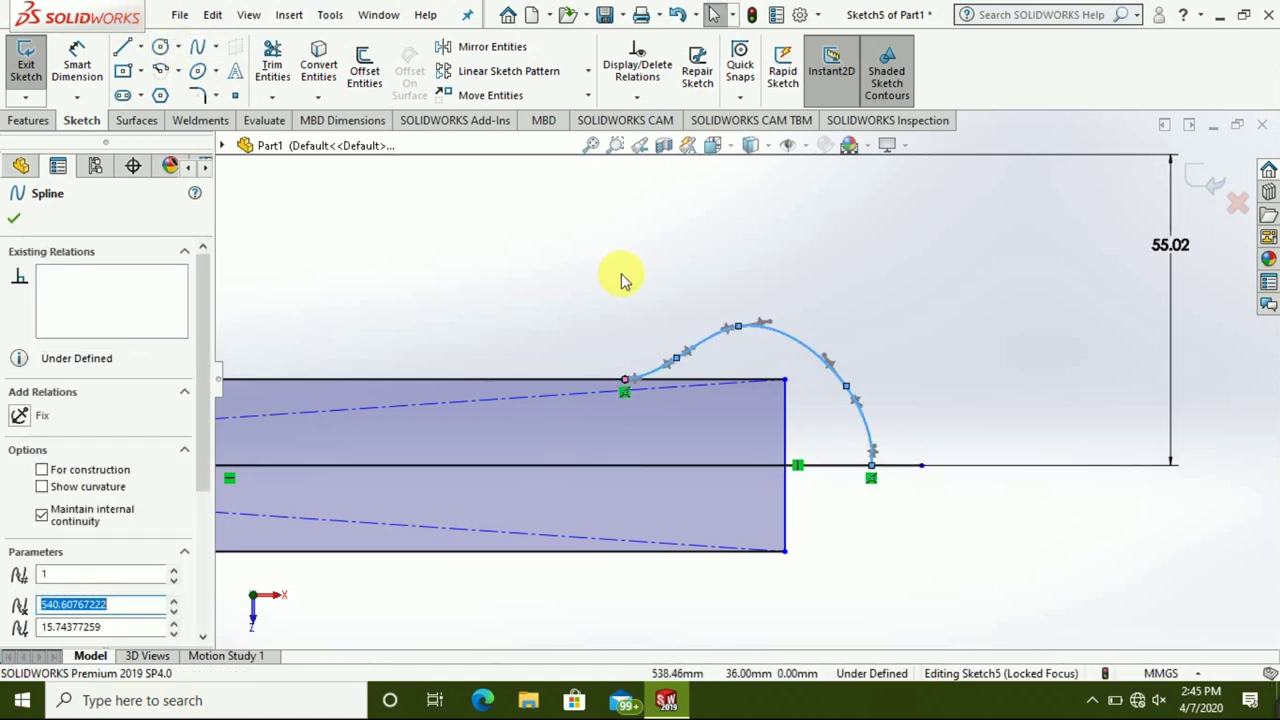
left_click(492, 47)
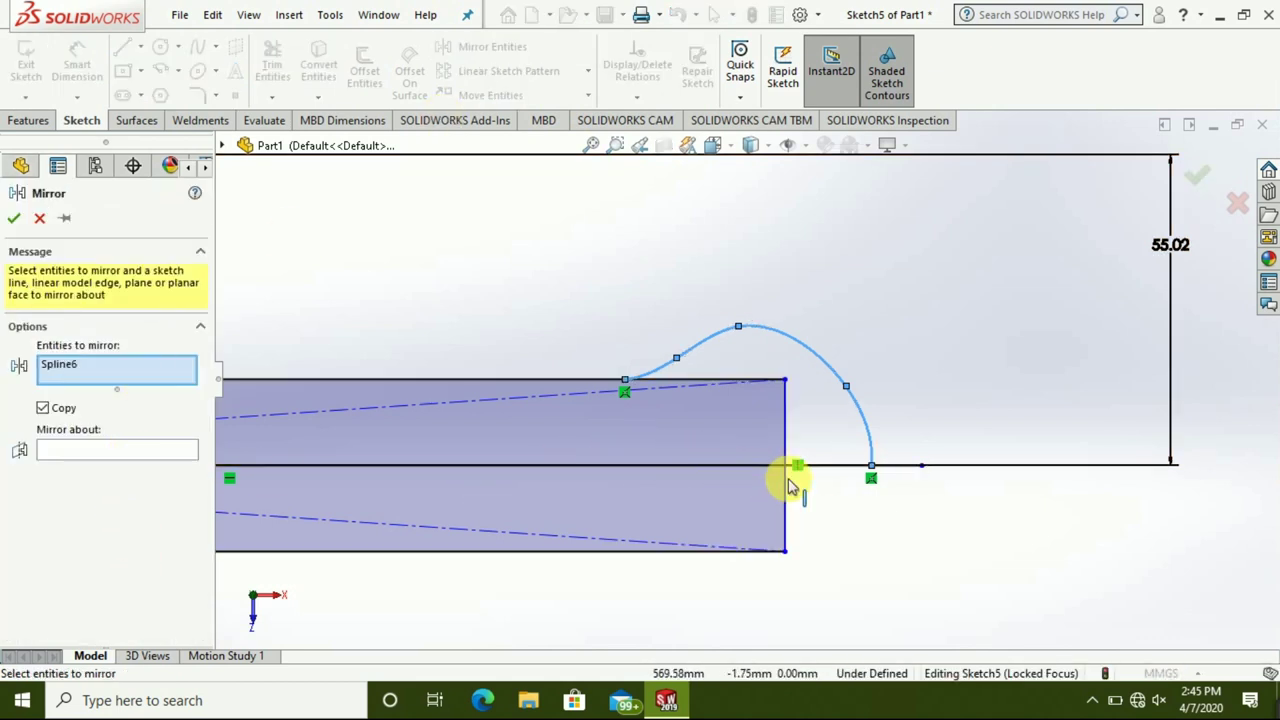
- Mirror the end bulge spline about the centreline Line16 to form a rounded bulb
left_click(85, 458)
left_click(908, 467)
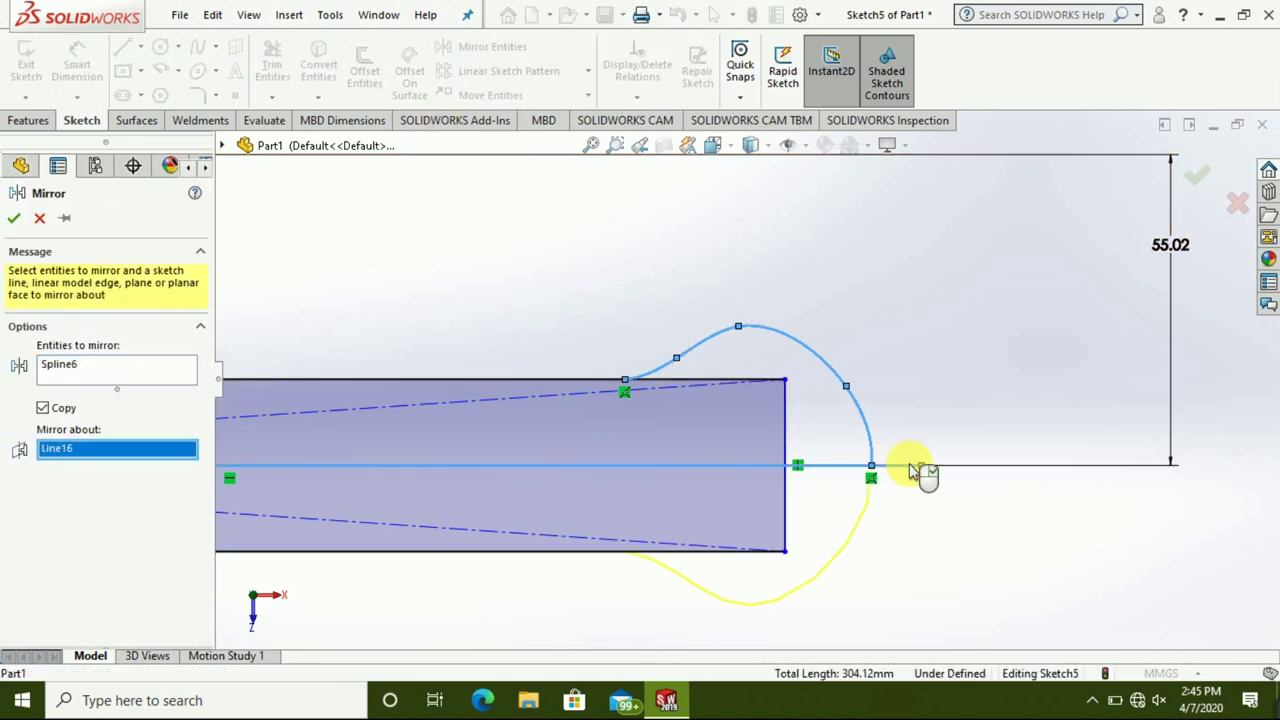
scroll(886, 510, "up", 2)
scroll(800, 500, "up", 2)
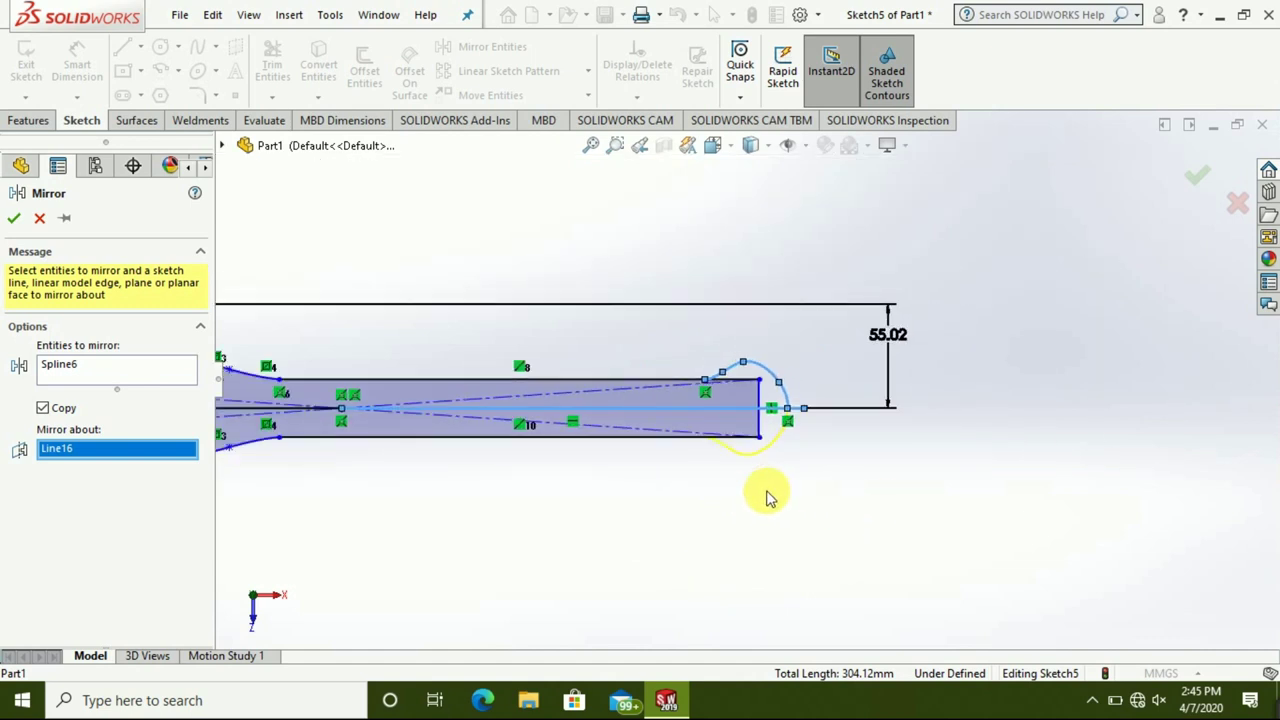
scroll(730, 450, "up", 2)
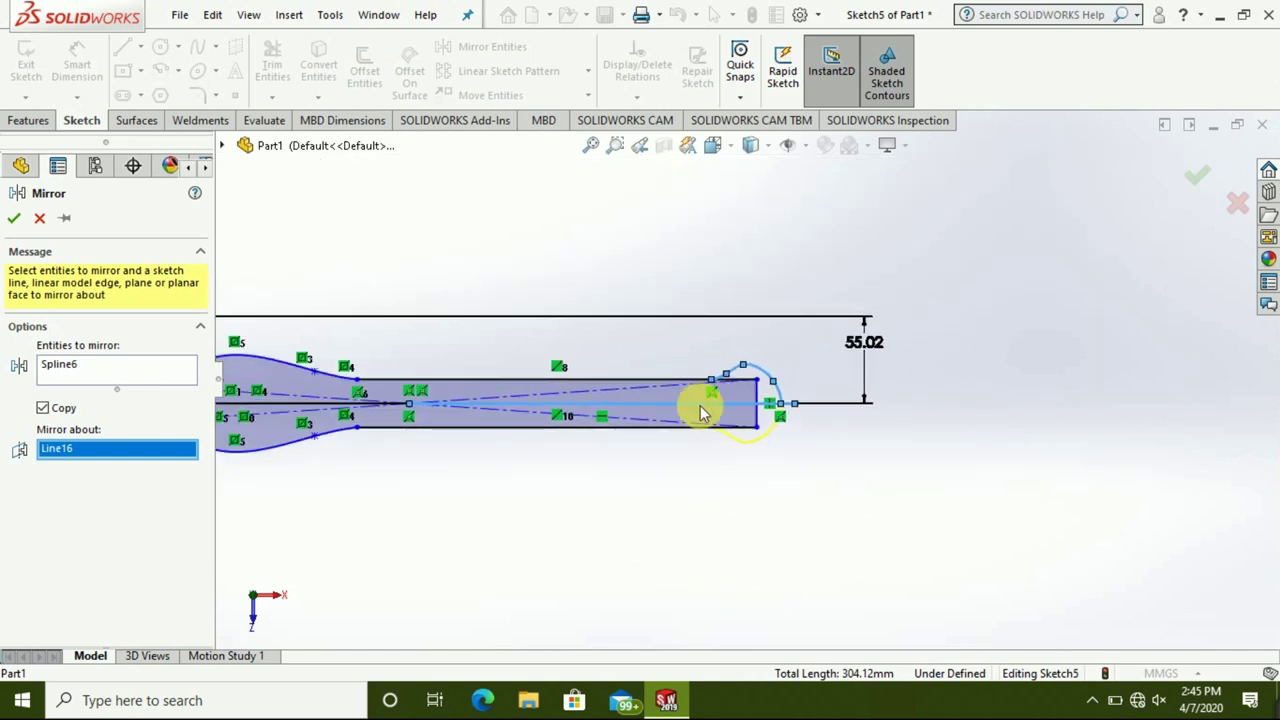
left_click(13, 220)
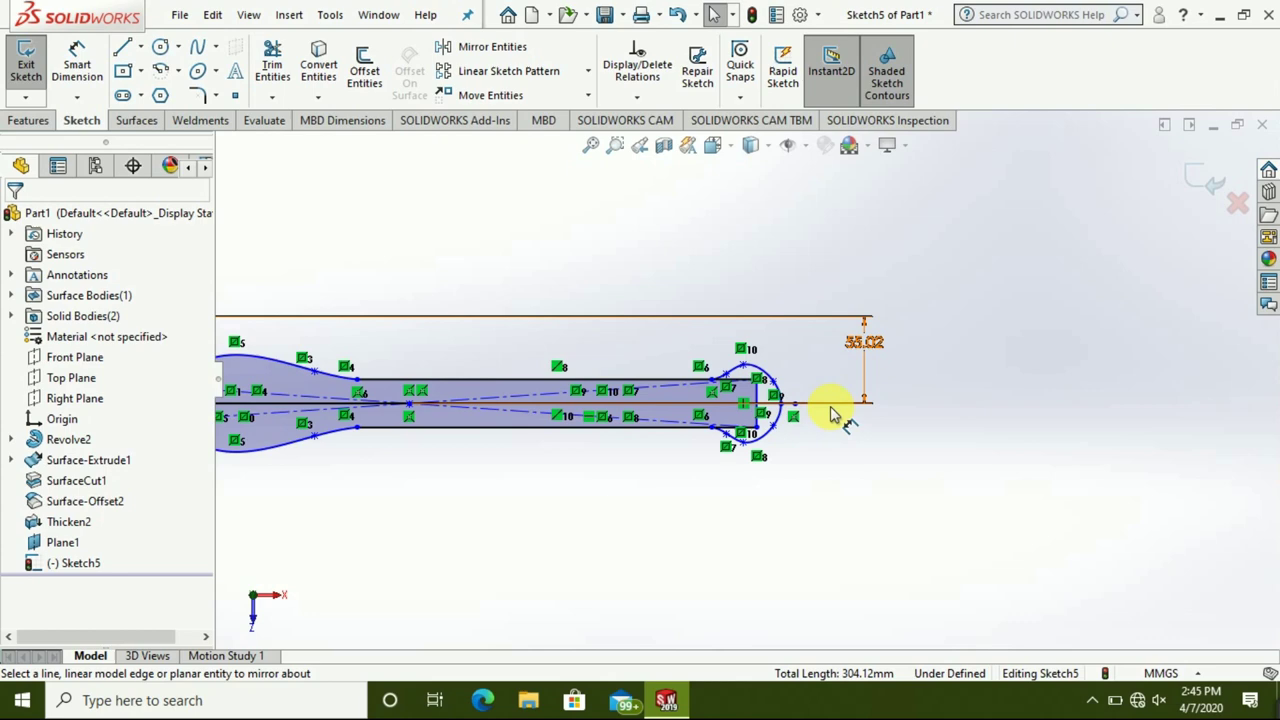
- Delete the 55.02 dimension and the helper centreline line
left_click(864, 380)
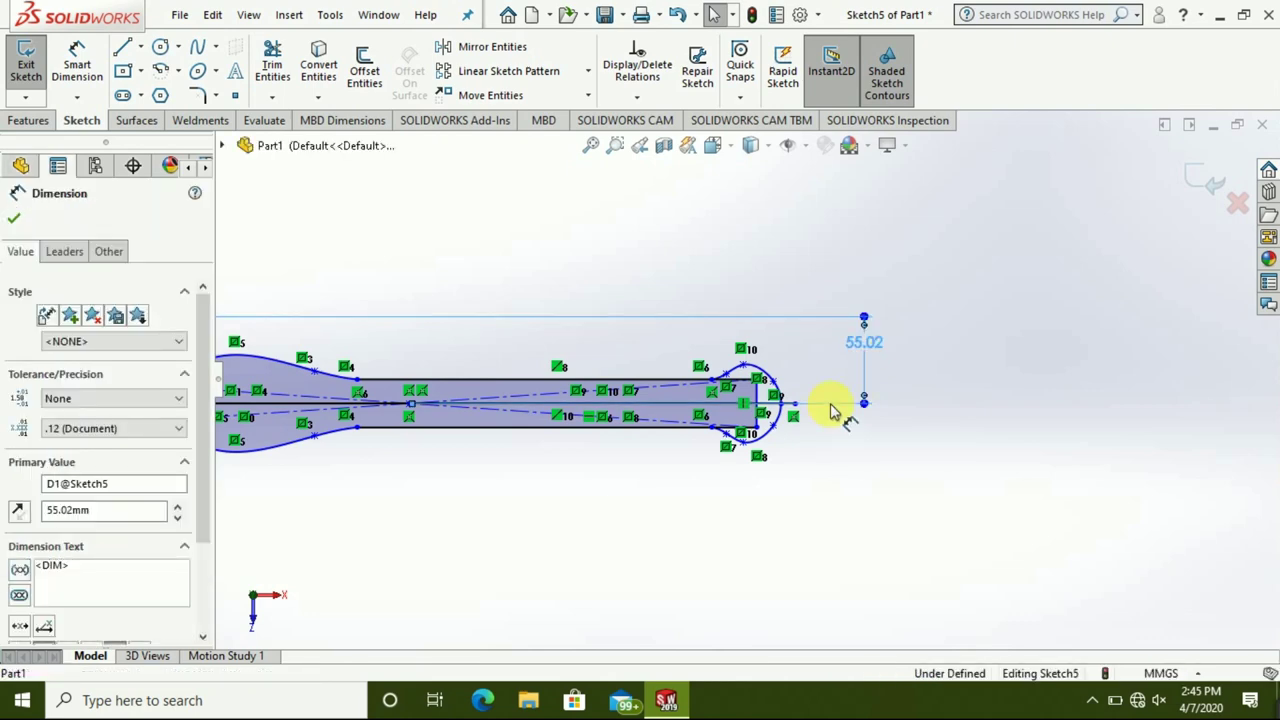
right_click(830, 410)
left_click(850, 455)
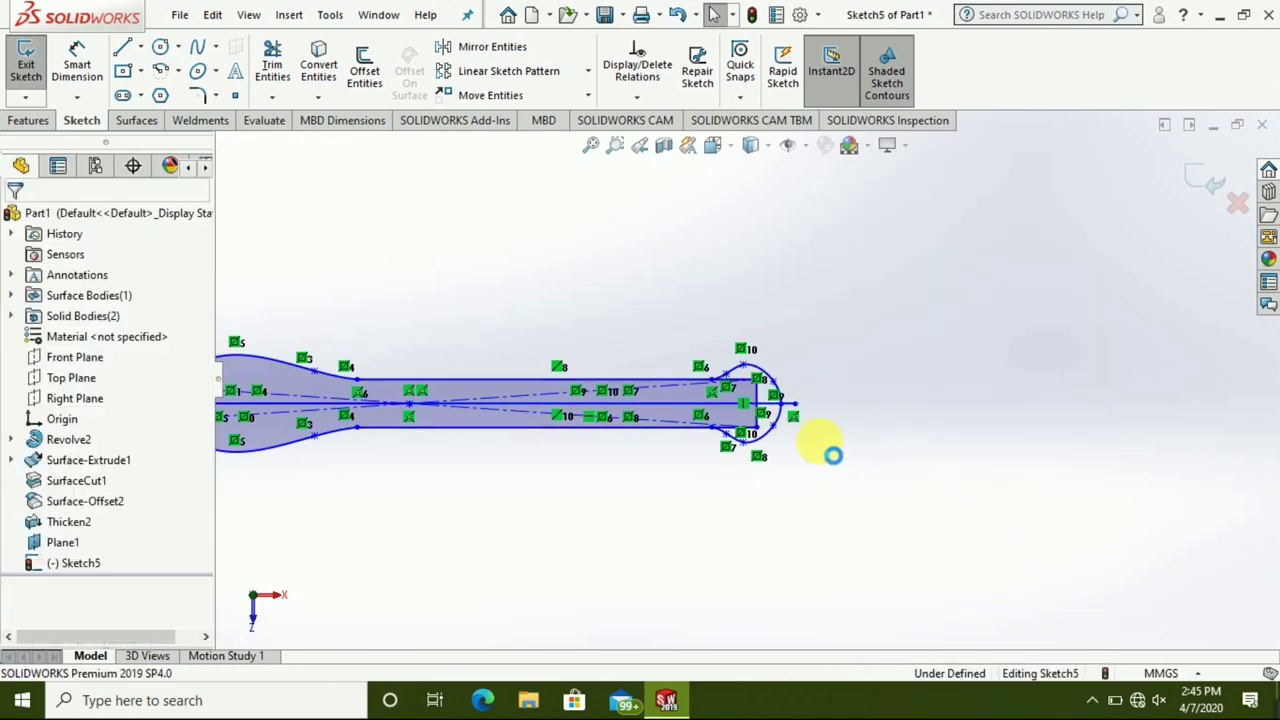
left_click(729, 403)
right_click(729, 403)
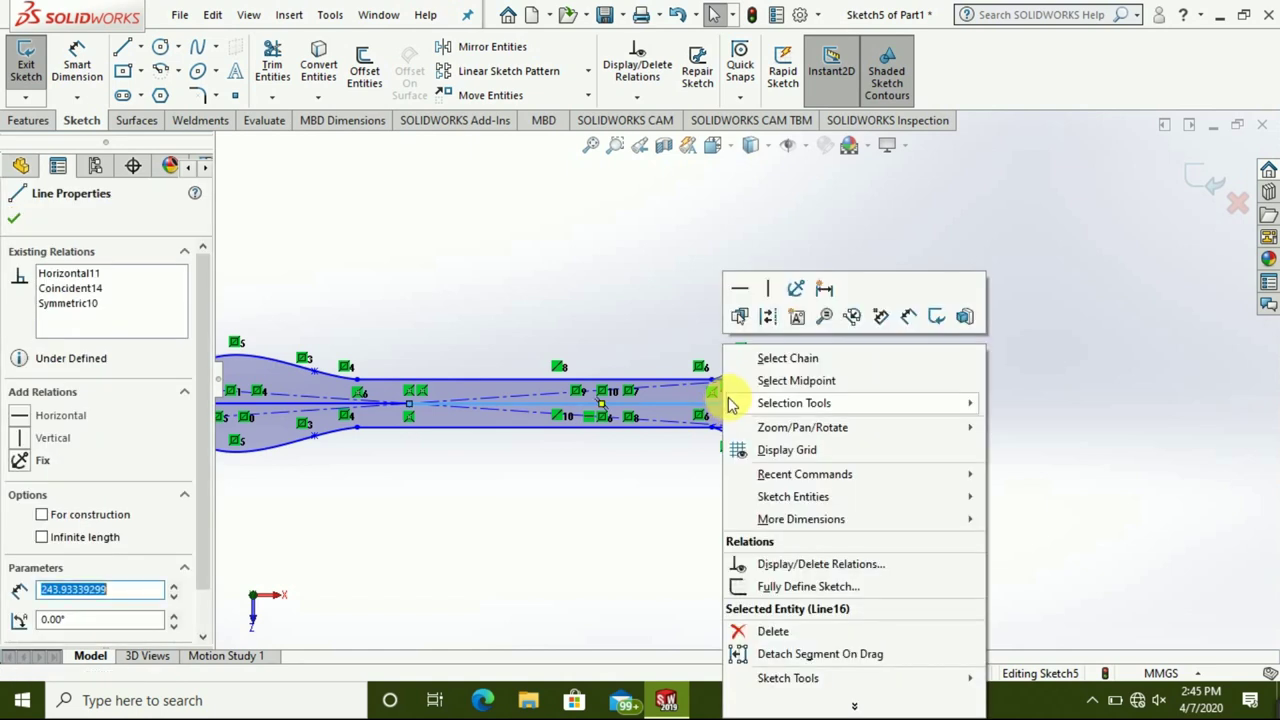
left_click(810, 634)
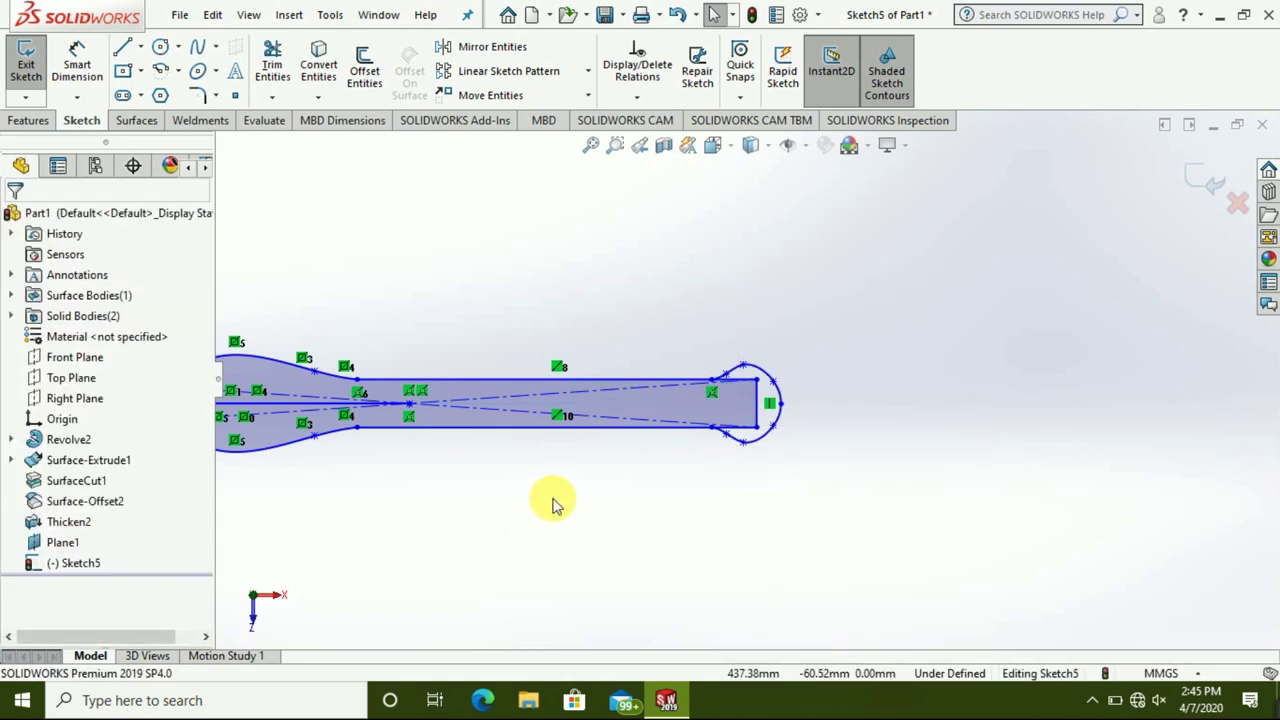
left_click(288, 75)
- Trim the top and bottom handle edges inside the rounded end
scroll(790, 400, "down", 2)
scroll(700, 385, "down", 2)
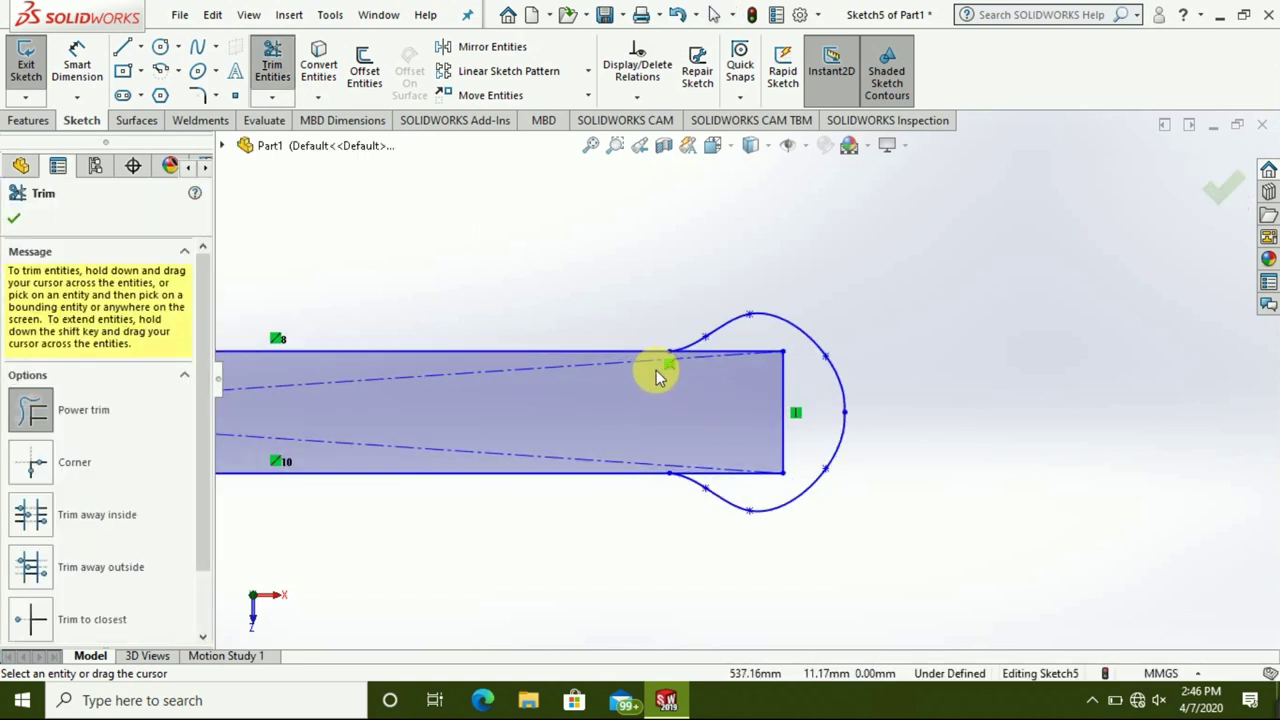
scroll(720, 360, "down", 2)
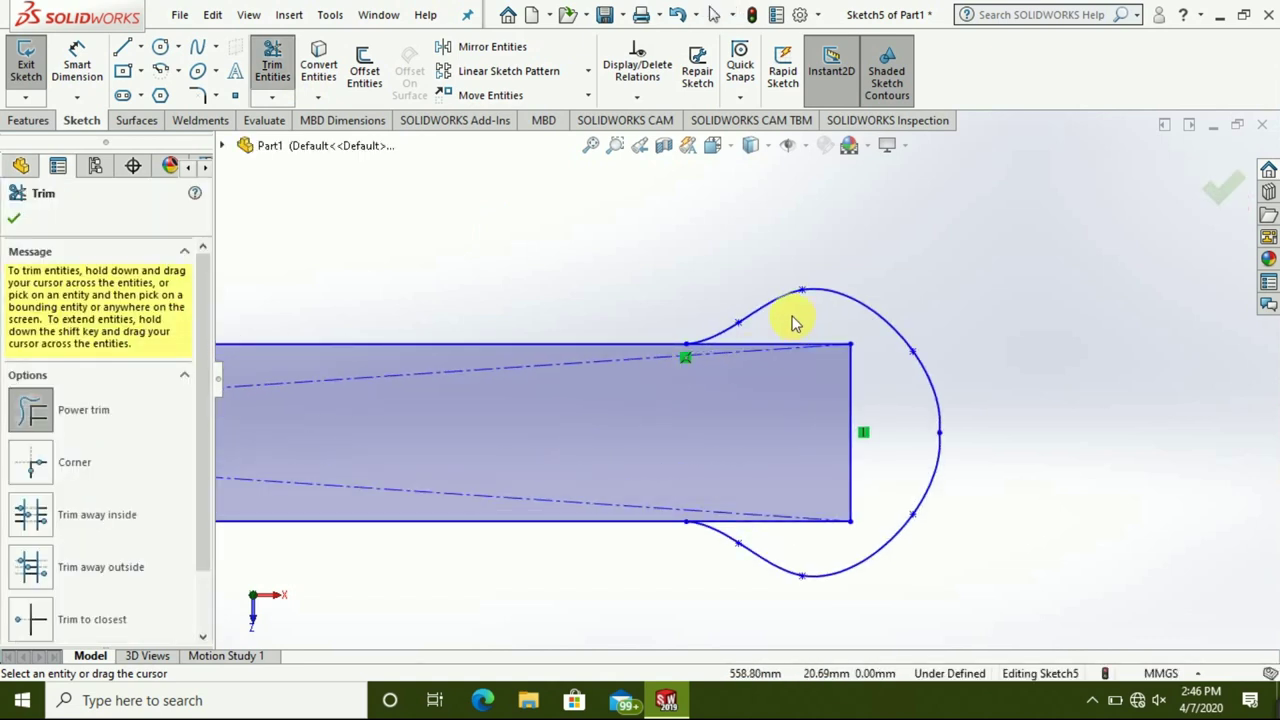
left_click_drag(790, 348, 822, 390)
left_click_drag(866, 432, 814, 529)
scroll(762, 498, "up", 2)
scroll(700, 480, "up", 2)
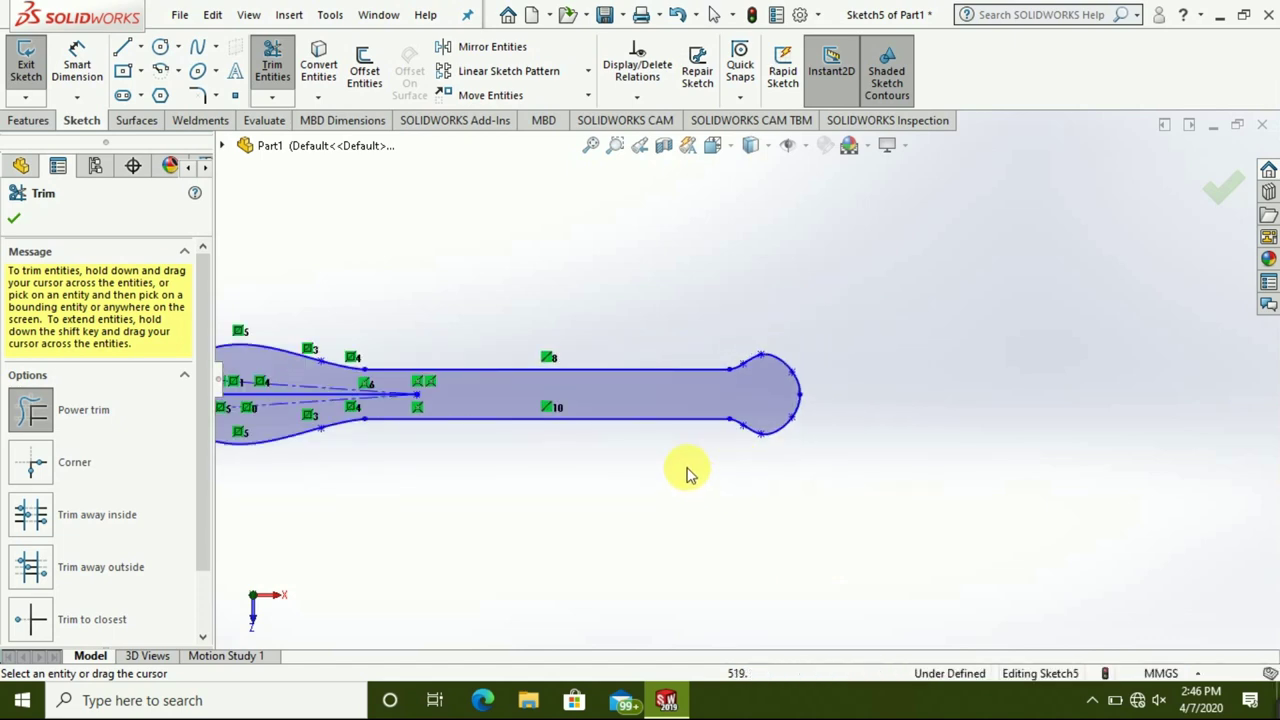
scroll(480, 414, "up", 2)
scroll(516, 384, "down", 1)
scroll(516, 384, "down", 2)
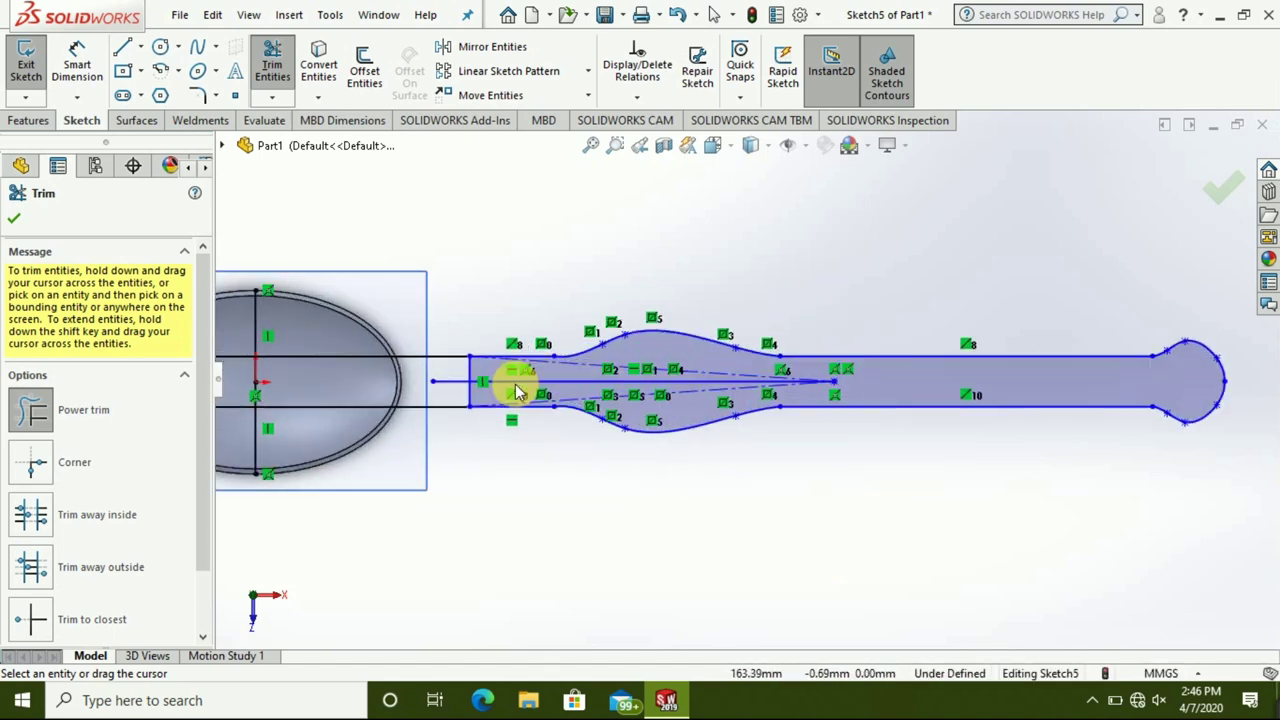
scroll(514, 380, "down", 2)
scroll(500, 380, "down", 1)
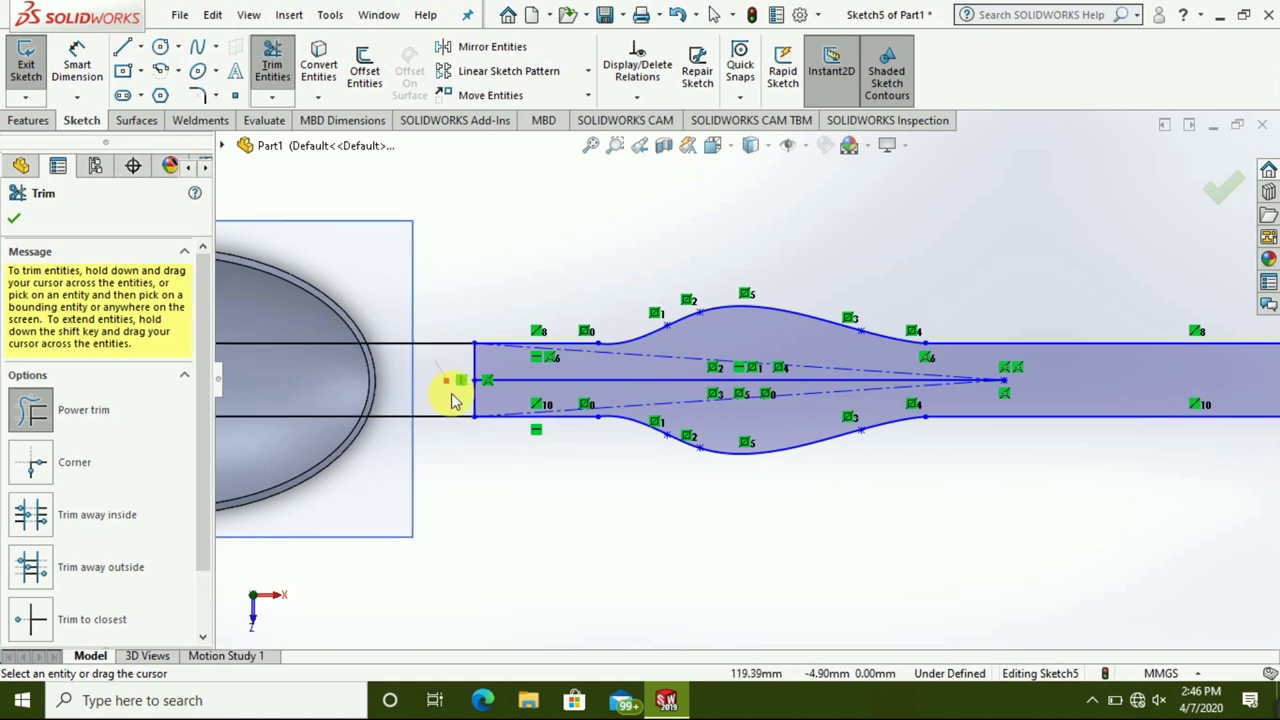
- Trim away the centreline through the handle, then close Trim and exit Sketch5
left_click_drag(537, 366, 557, 398)
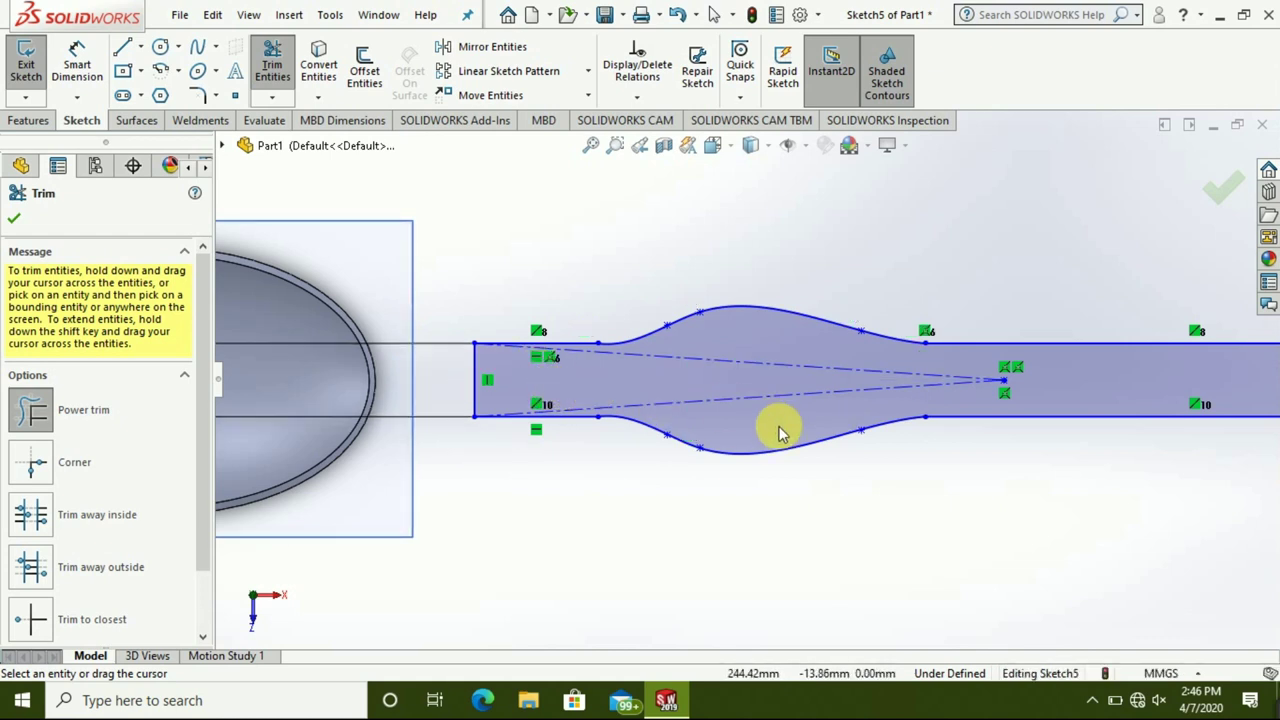
scroll(770, 426, "up", 2)
scroll(755, 415, "up", 1)
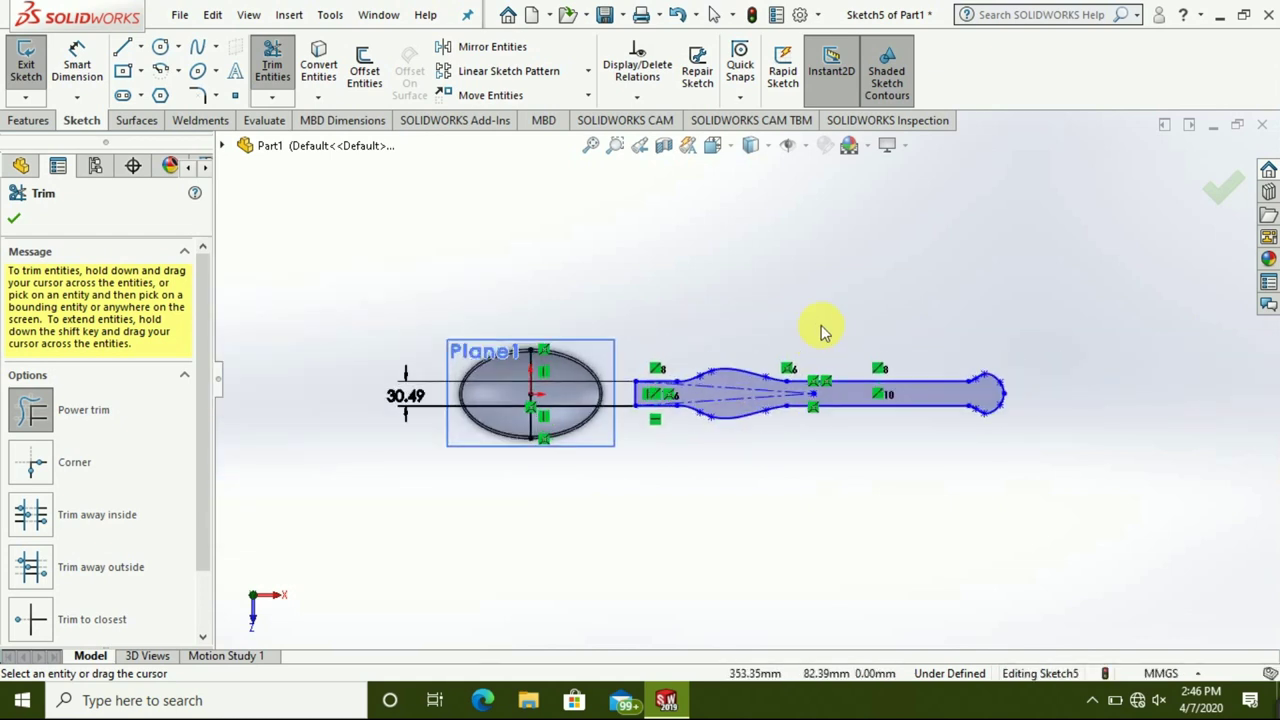
left_click(1219, 192)
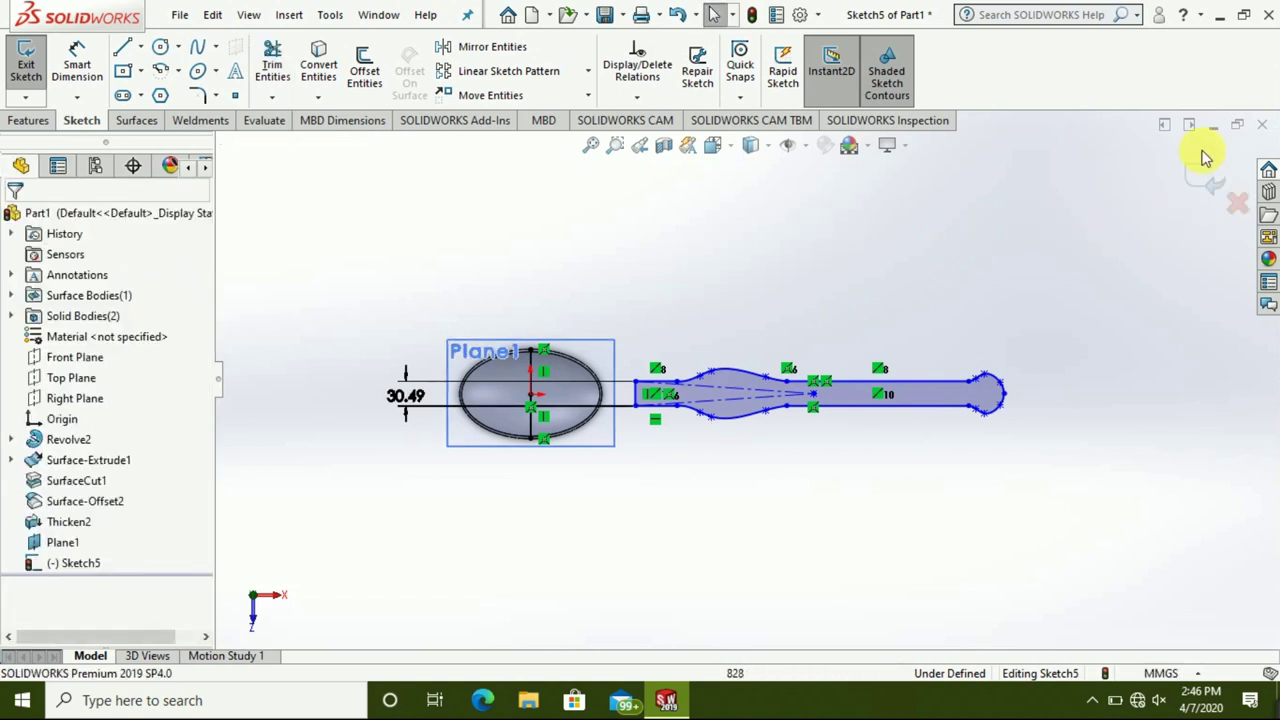
left_click(1205, 180)
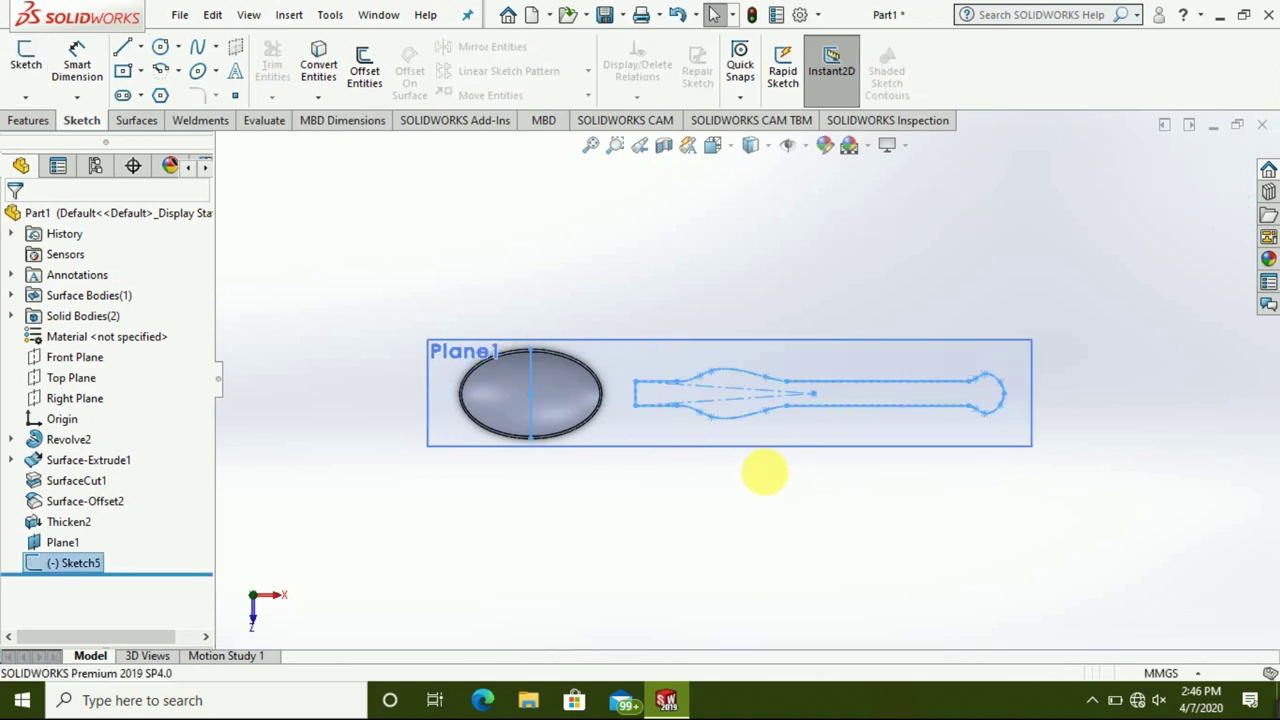
- Start a boss extrusion of the handle outline at 1 mm in both directions
middle_click_drag(778, 383, 771, 354)
scroll(760, 400, "down", 3)
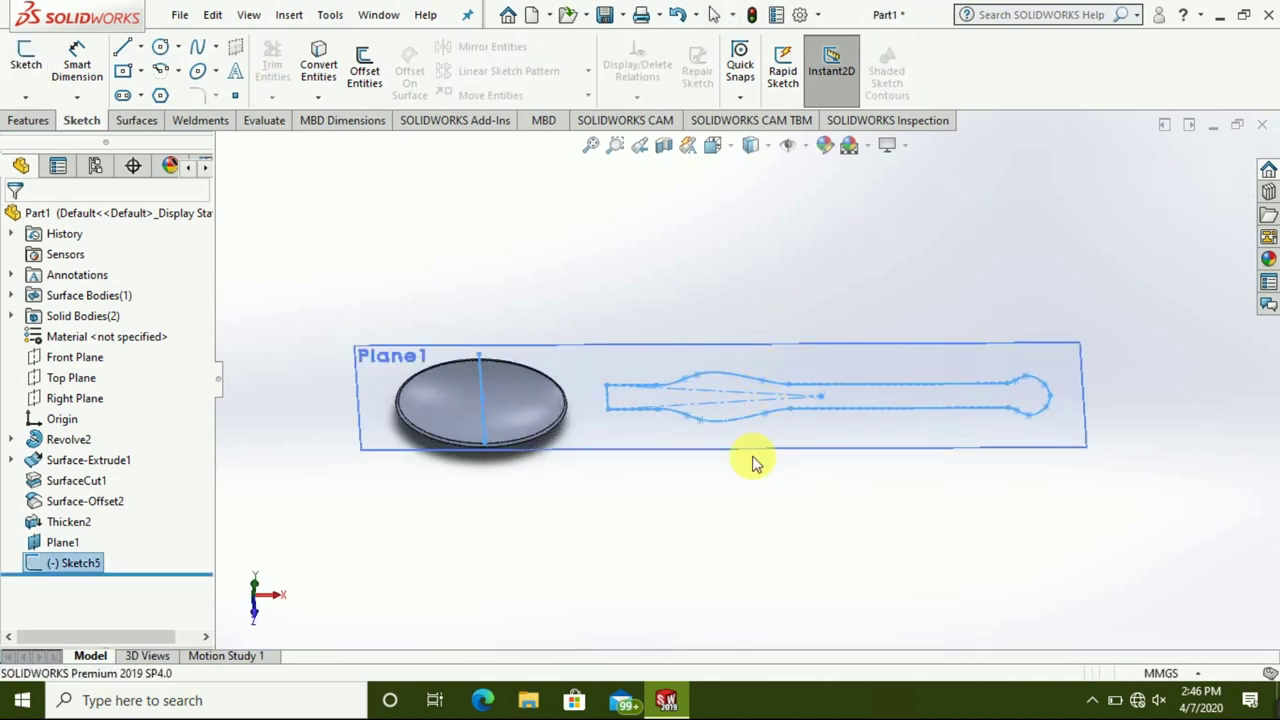
left_click(14, 121)
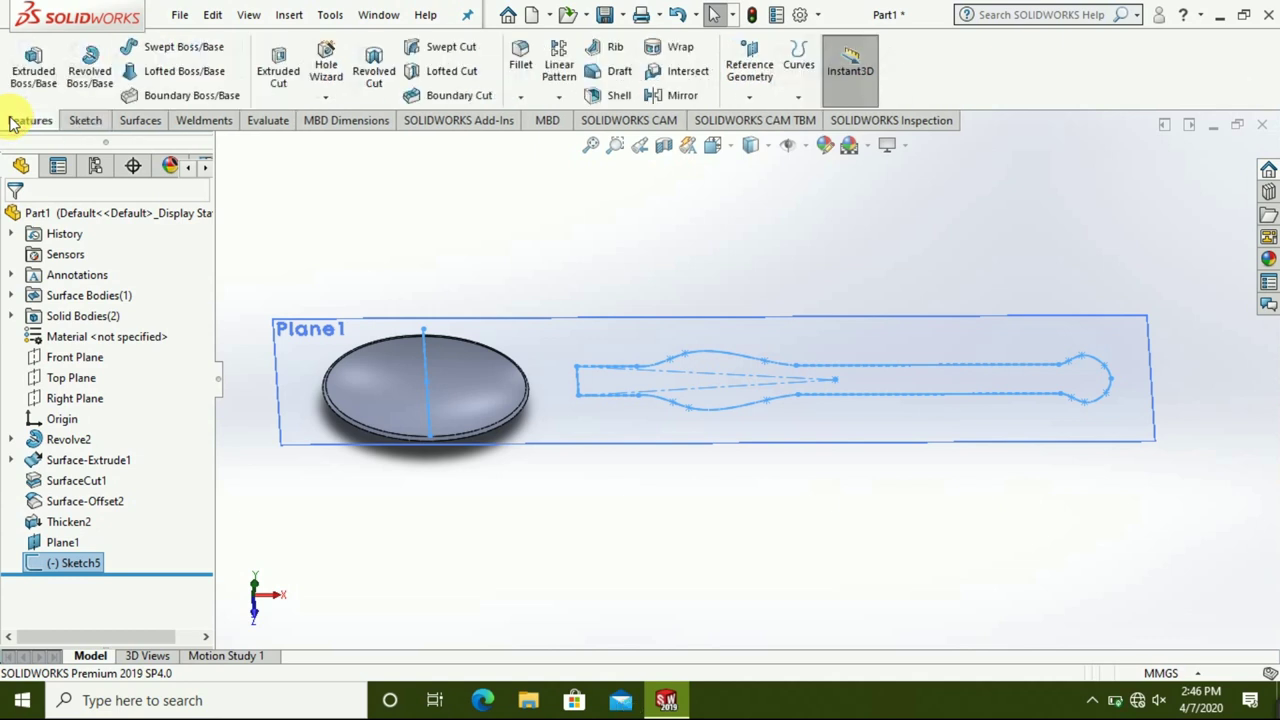
left_click(35, 72)
left_click(35, 72)
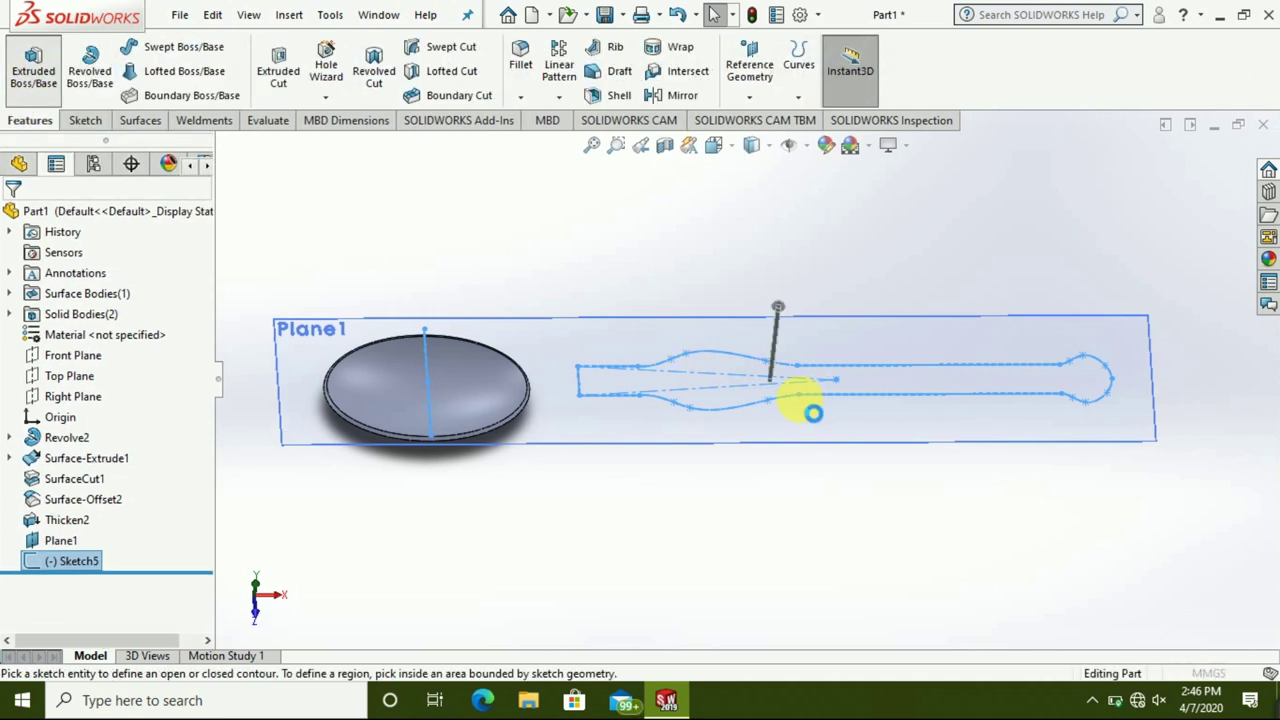
left_click(760, 404)
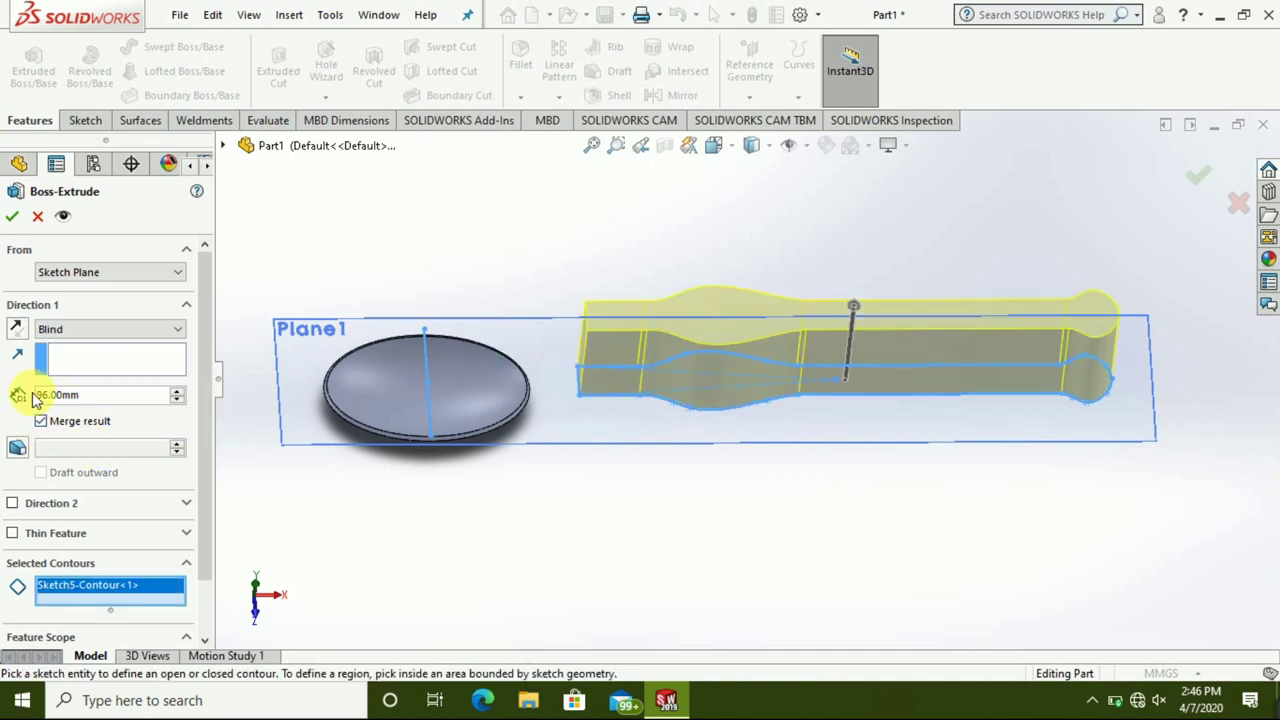
type("1")
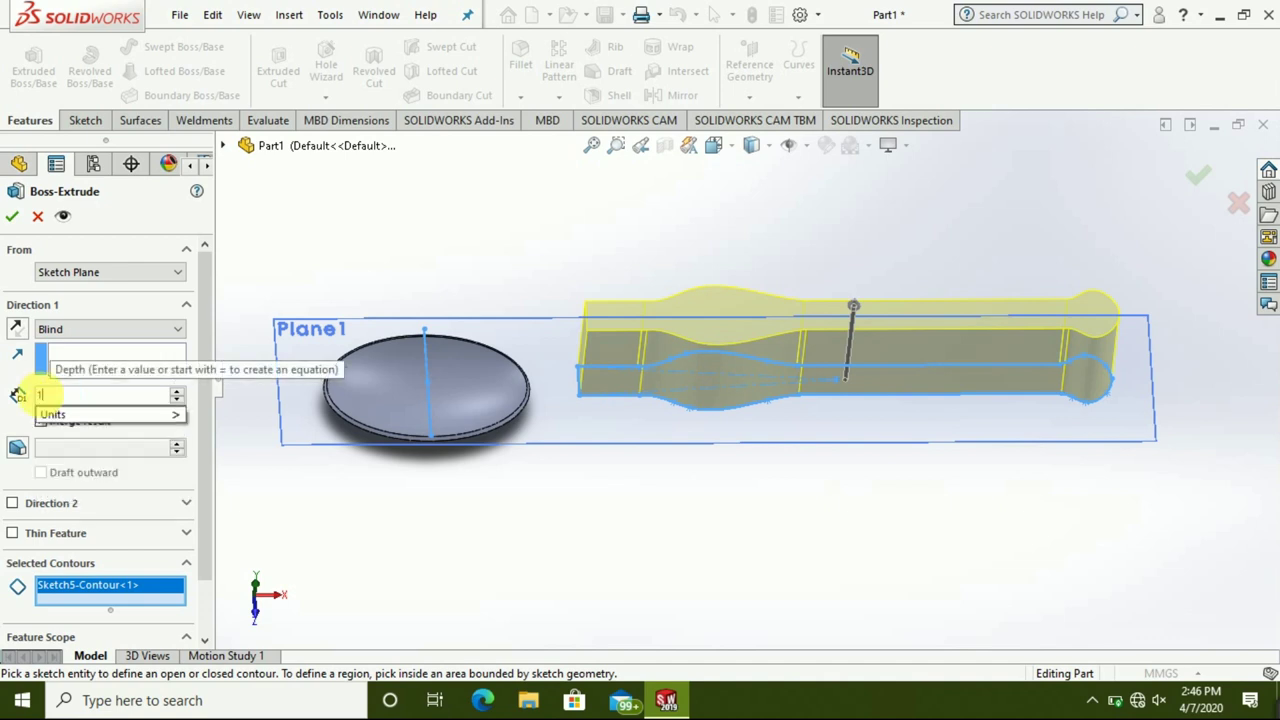
key("Return")
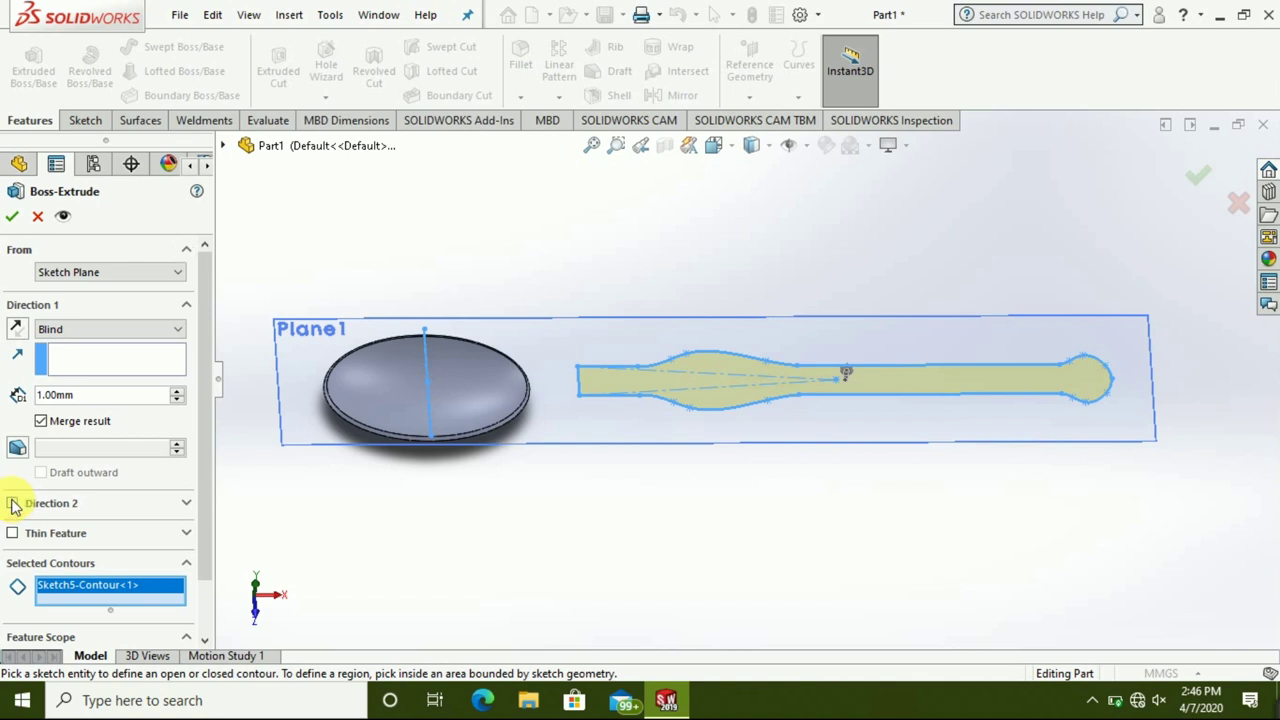
left_click(13, 504)
type("1")
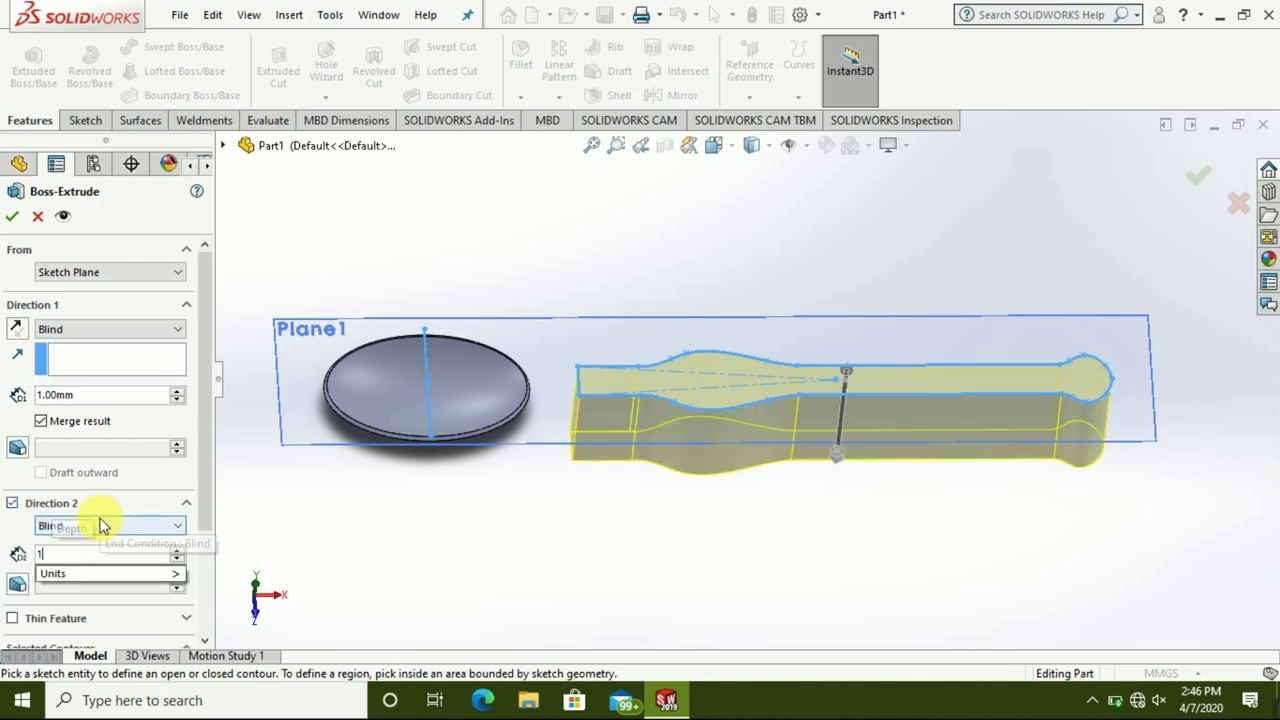
key("Return")
- Raise both extrusion depths to 2 mm Blind and accept the handle extrusion
mouse_move(663, 363)
middle_mouse_down()
mouse_move(669, 337)
mouse_move(718, 343)
mouse_move(690, 350)
middle_mouse_up()
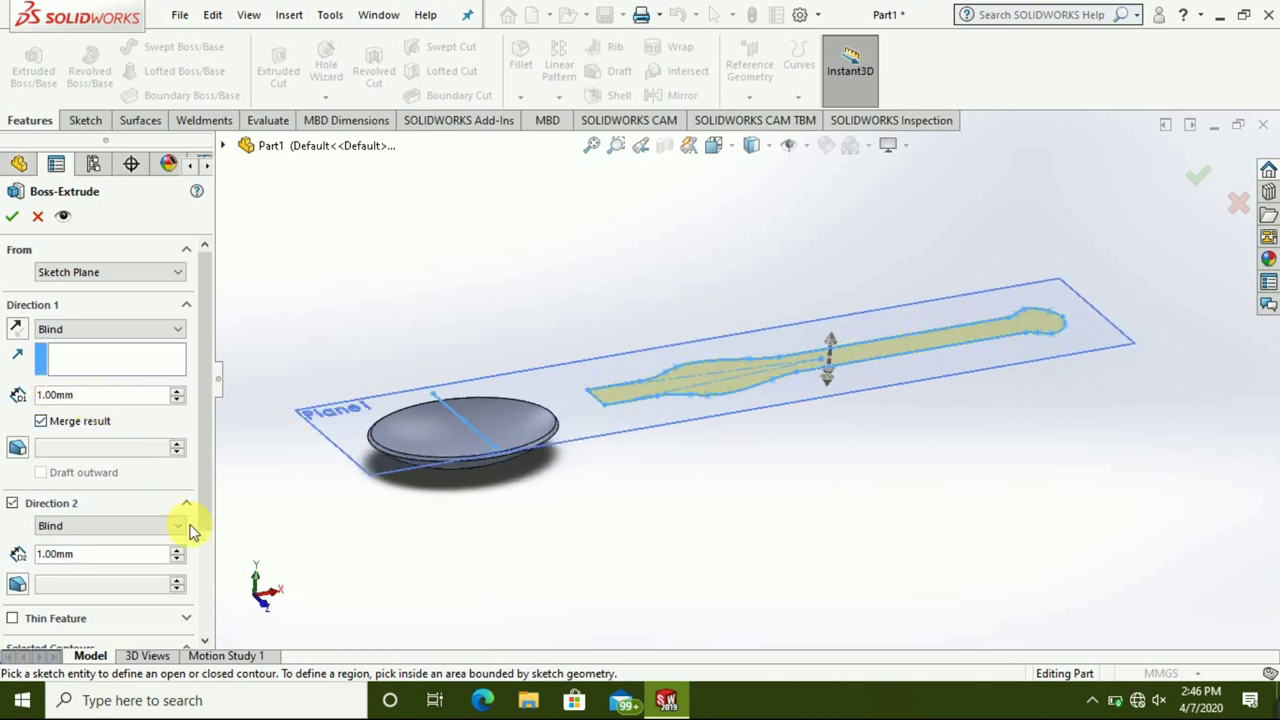
mouse_move(466, 480)
middle_mouse_down()
mouse_move(420, 457)
mouse_move(386, 391)
mouse_move(413, 372)
mouse_move(392, 383)
middle_mouse_up()
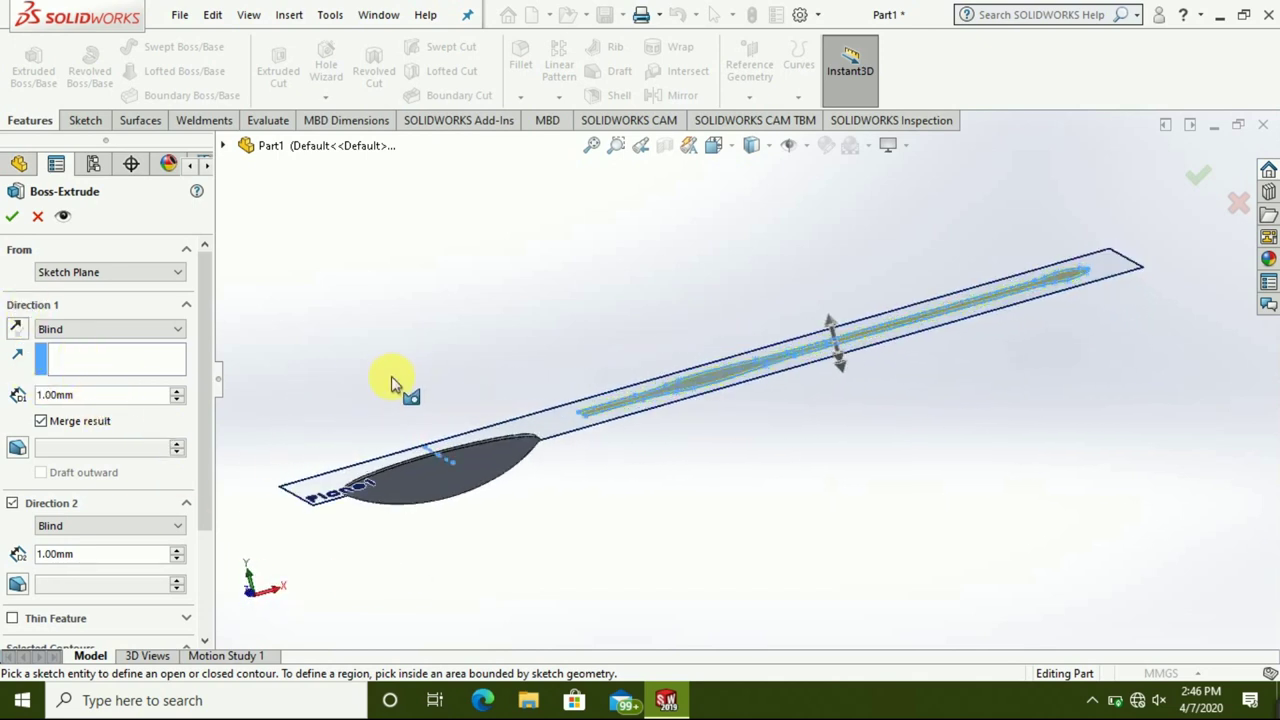
middle_click_drag(835, 375, 849, 429)
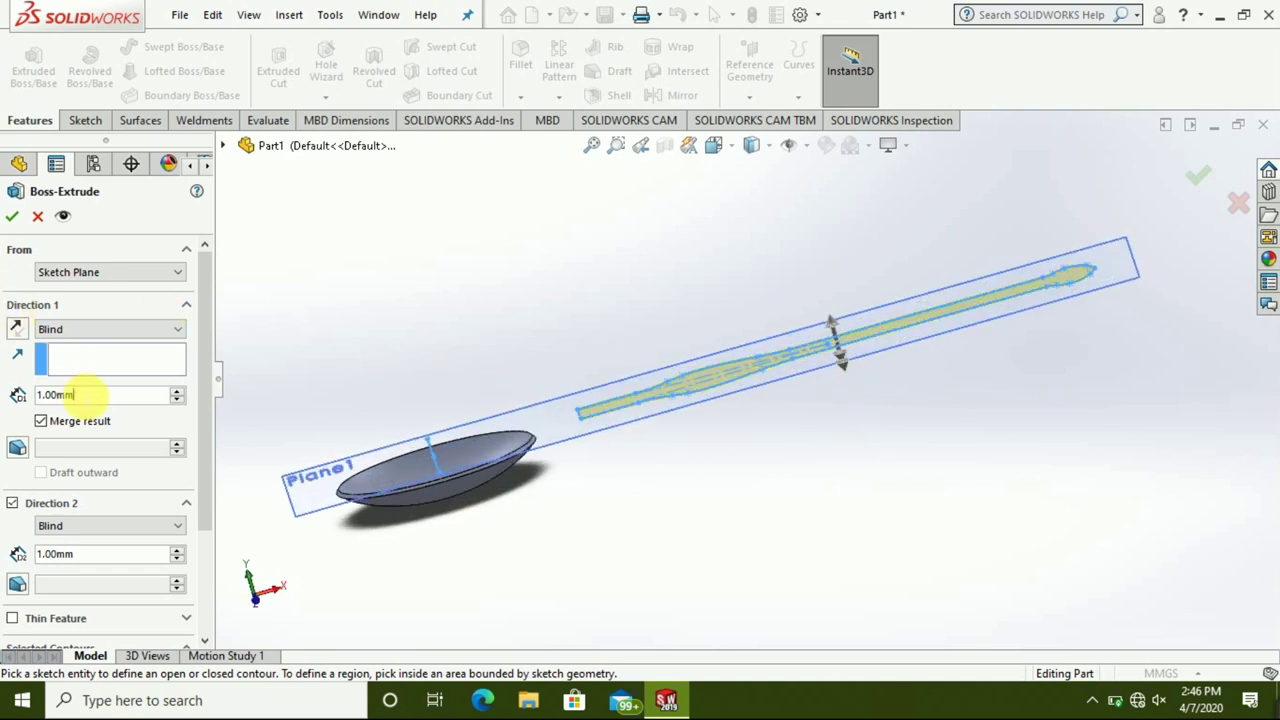
type("2")
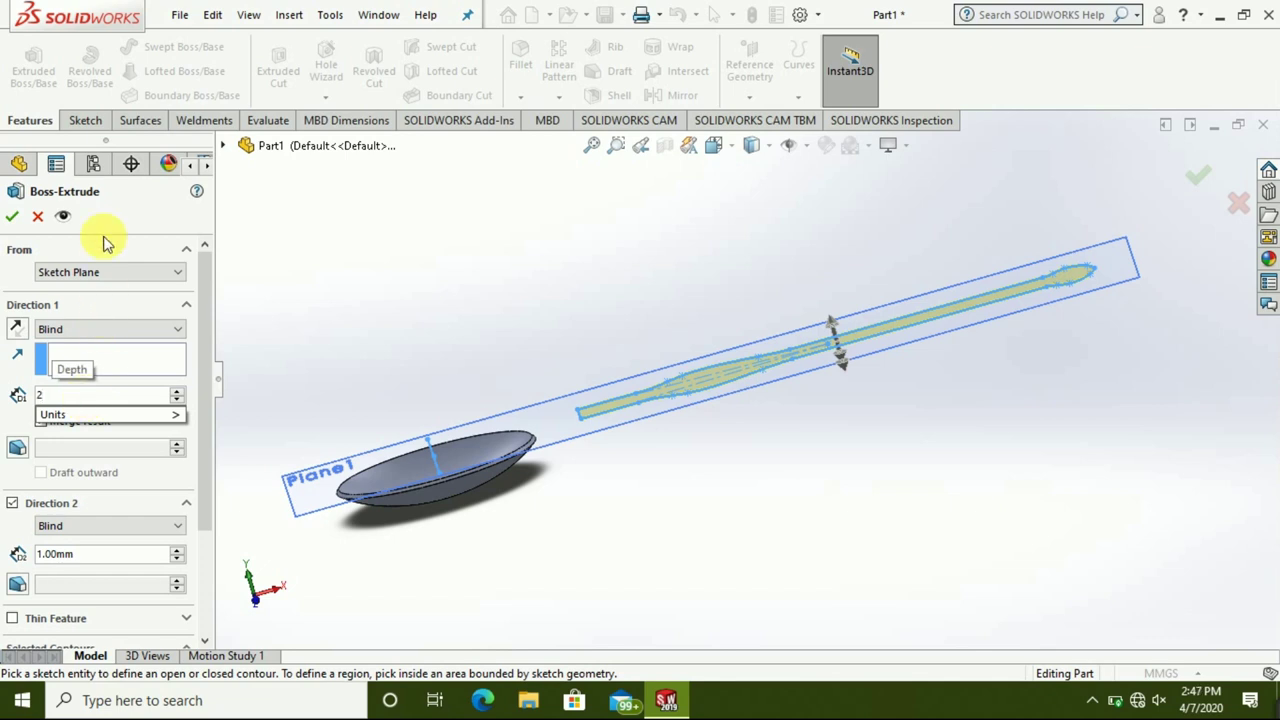
key("Return")
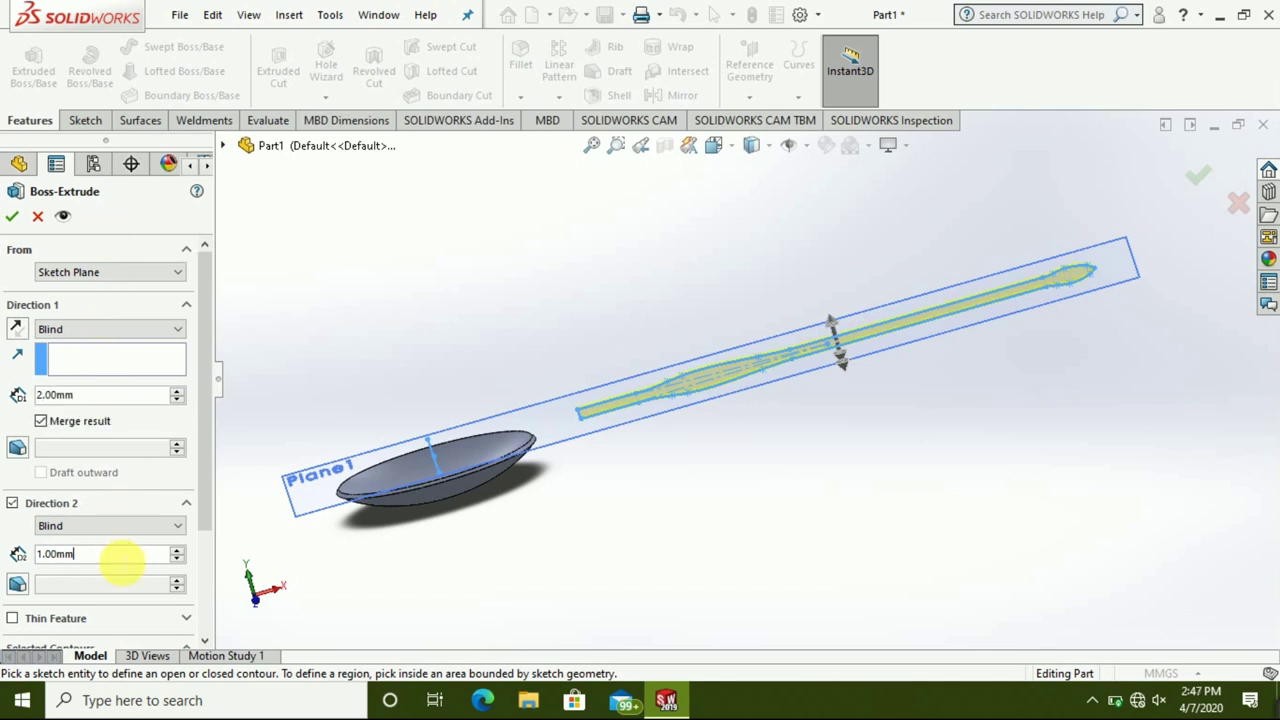
type("2")
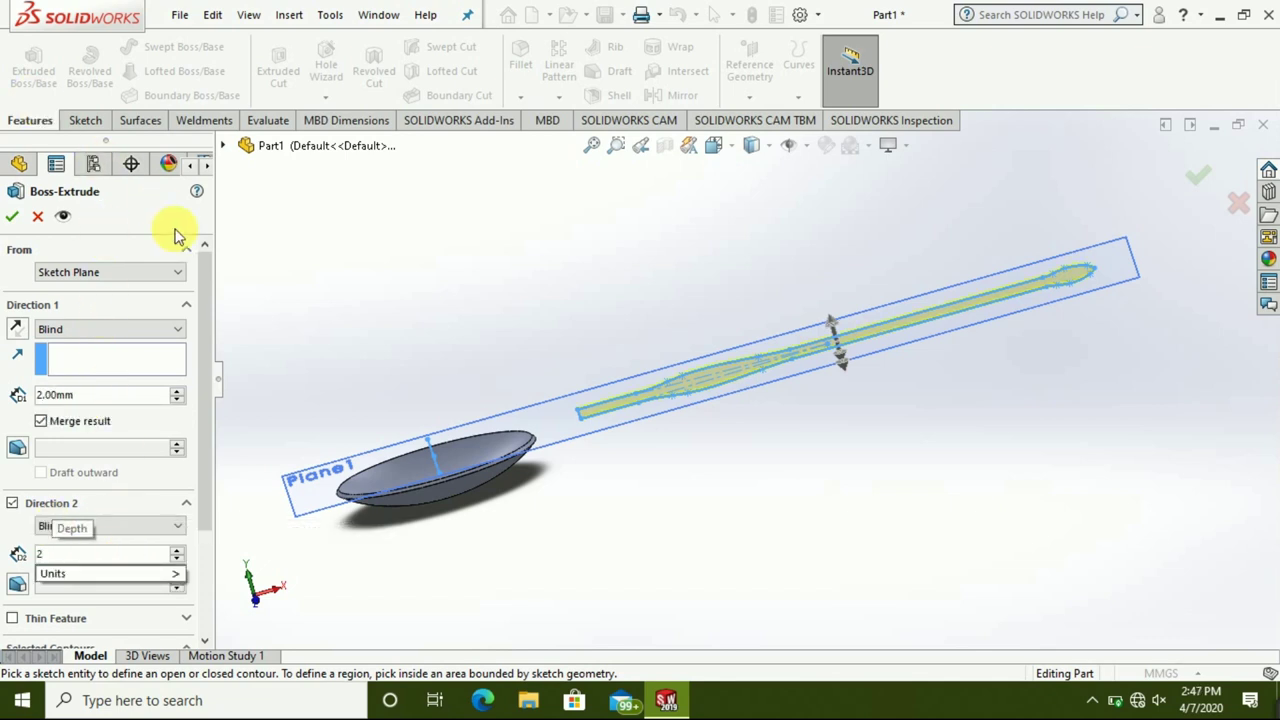
key("Return")
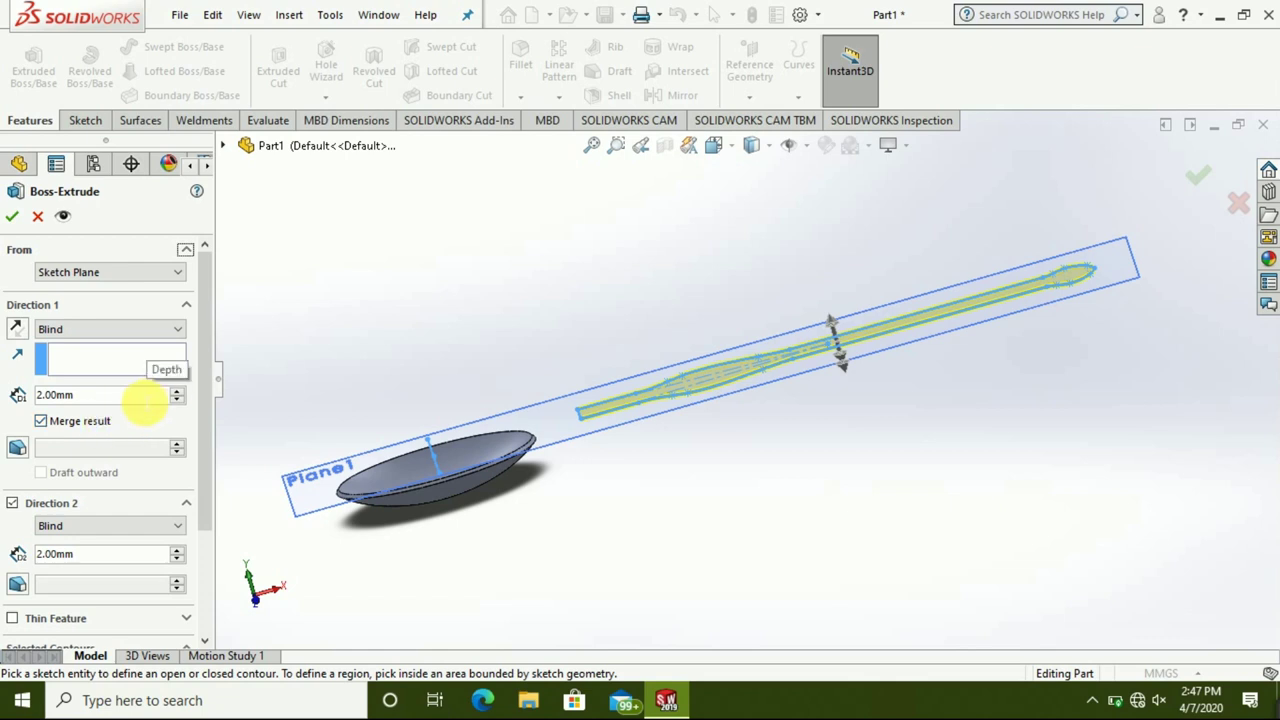
left_click(12, 217)
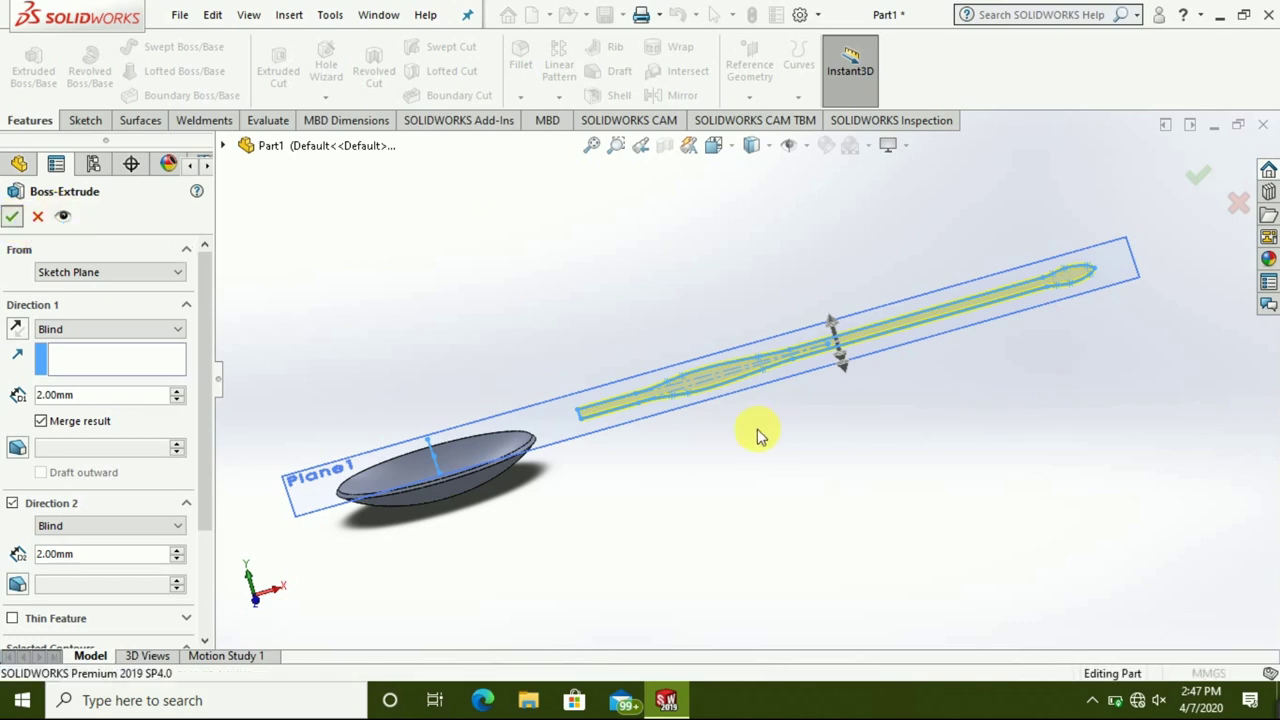
mouse_move(671, 443)
middle_mouse_down()
mouse_move(652, 343)
mouse_move(680, 343)
mouse_move(703, 366)
mouse_move(743, 306)
mouse_move(641, 220)
mouse_move(683, 303)
mouse_move(666, 471)
mouse_move(757, 643)
mouse_move(1078, 364)
mouse_move(1023, 286)
mouse_move(309, 423)
mouse_move(337, 514)
mouse_move(1030, 420)
middle_mouse_up()
mouse_move(1121, 399)
middle_mouse_down()
mouse_move(1066, 249)
mouse_move(1037, 229)
mouse_move(909, 343)
mouse_move(957, 423)
mouse_move(845, 308)
mouse_move(851, 229)
mouse_move(943, 286)
mouse_move(1020, 195)
mouse_move(1016, 256)
middle_mouse_up()
left_click(786, 500)
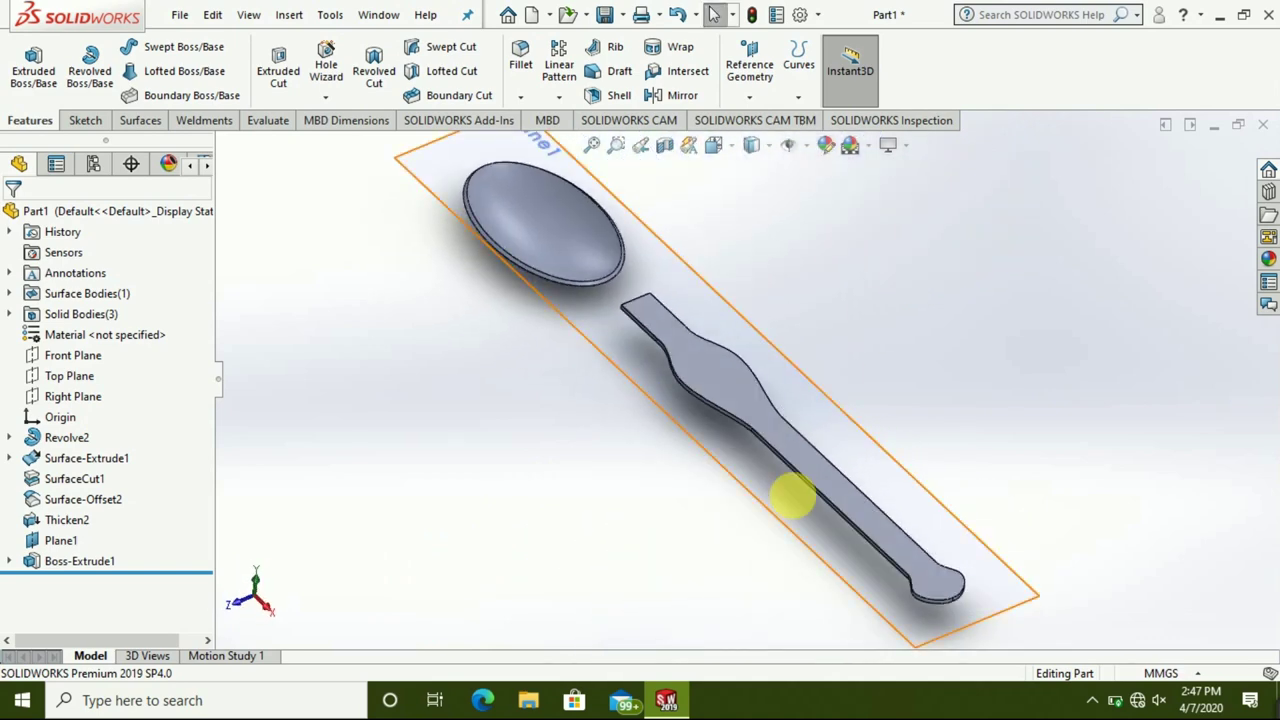
key("ctrl+8")
middle_click_drag(573, 487, 580, 620)
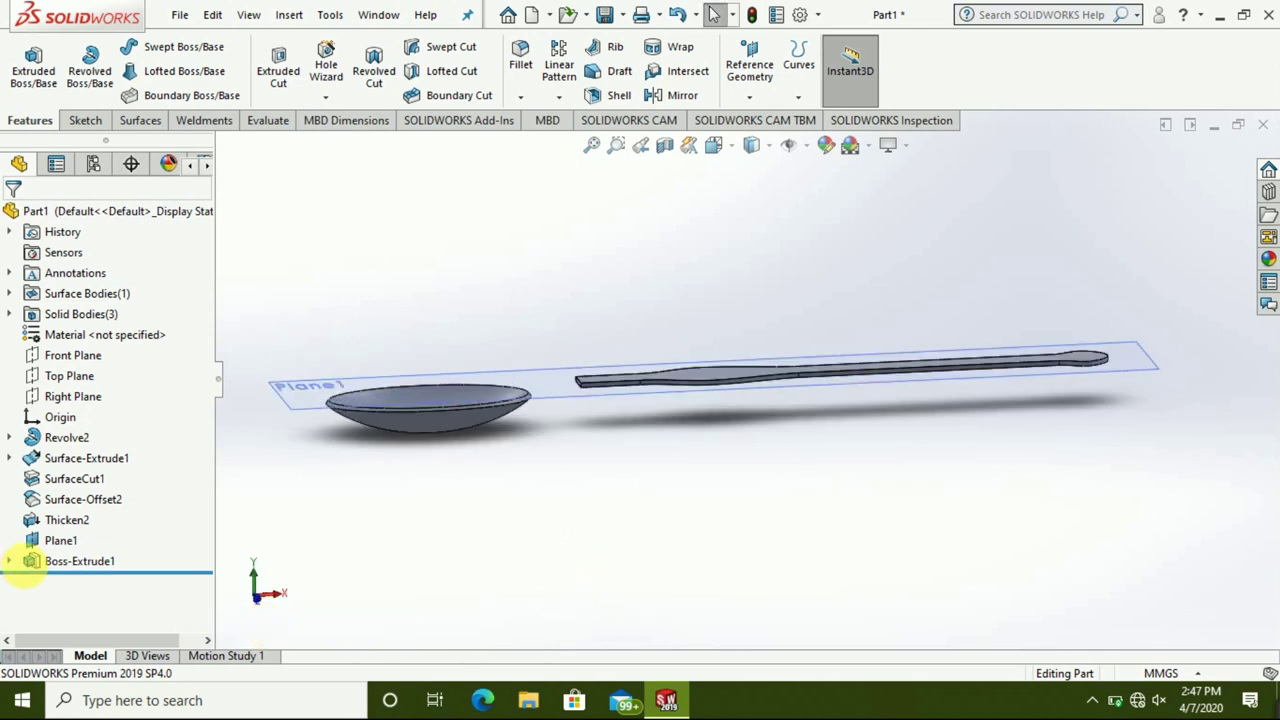
right_click(30, 561)
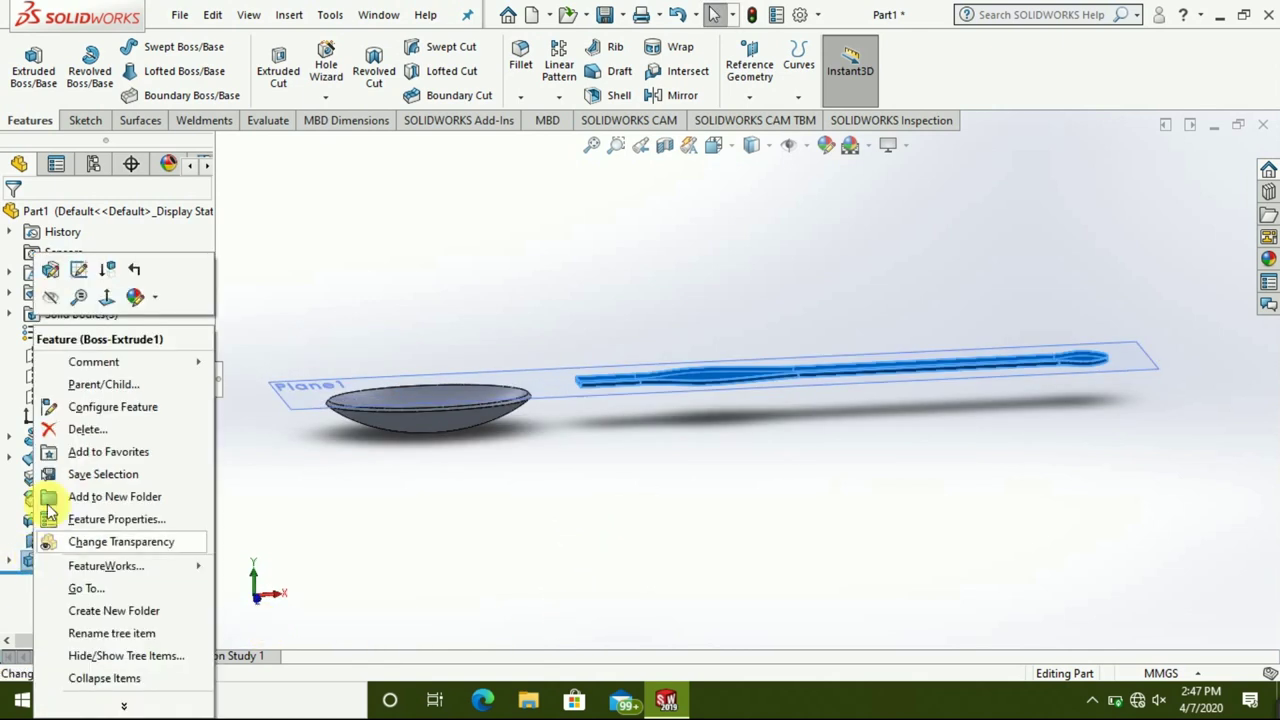
- Re-edit Boss-Extrude1 to 2.5 mm depth in each direction
left_click(45, 272)
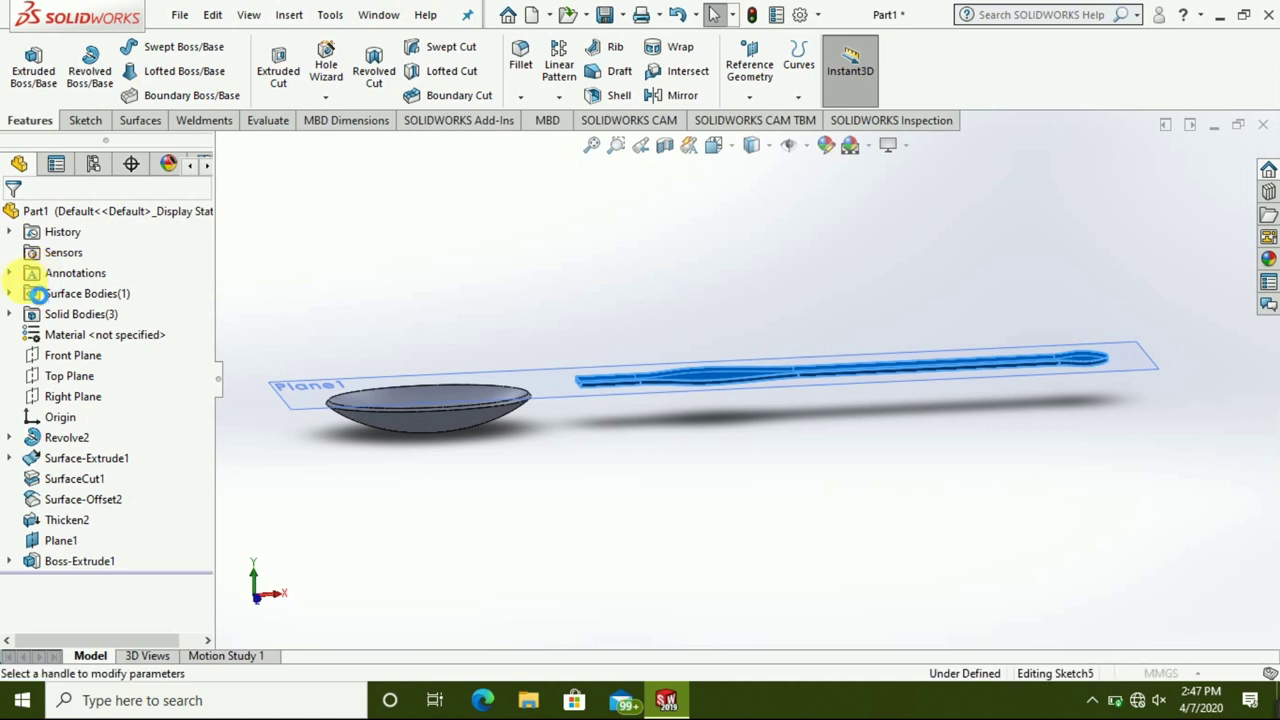
type("2.5")
left_click(100, 557)
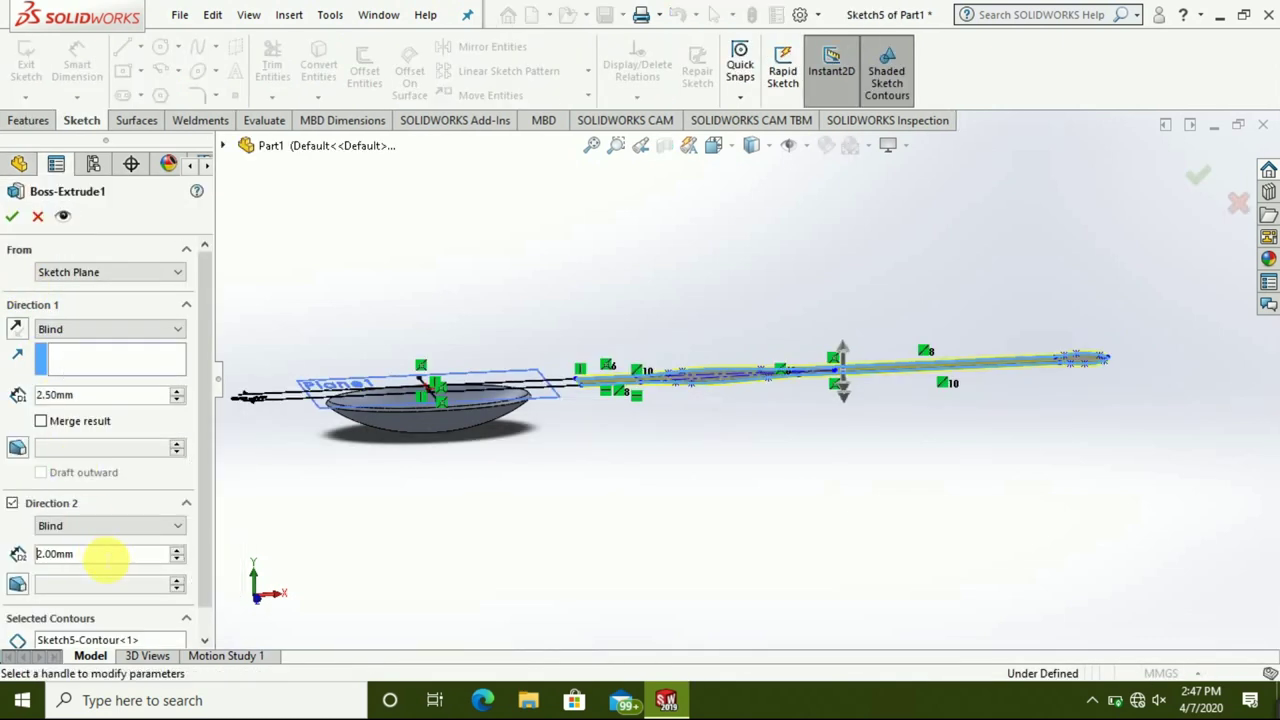
type("2.5")
key("Return")
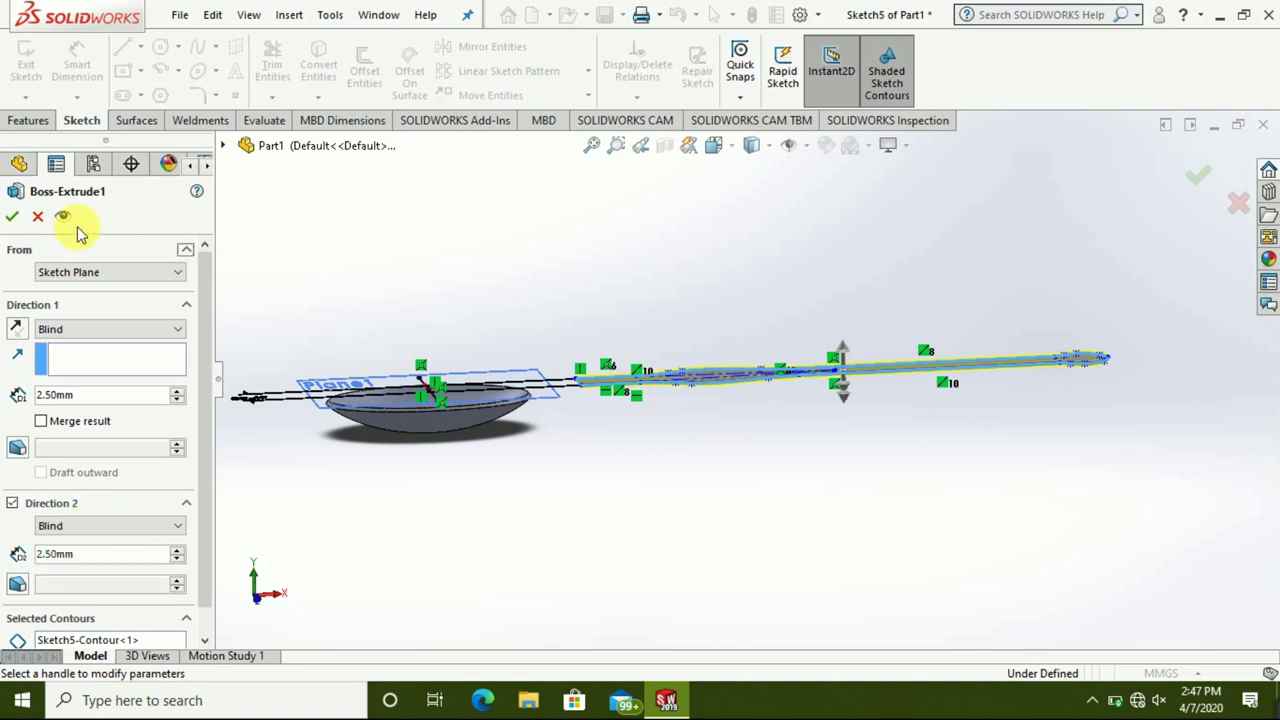
left_click(12, 219)
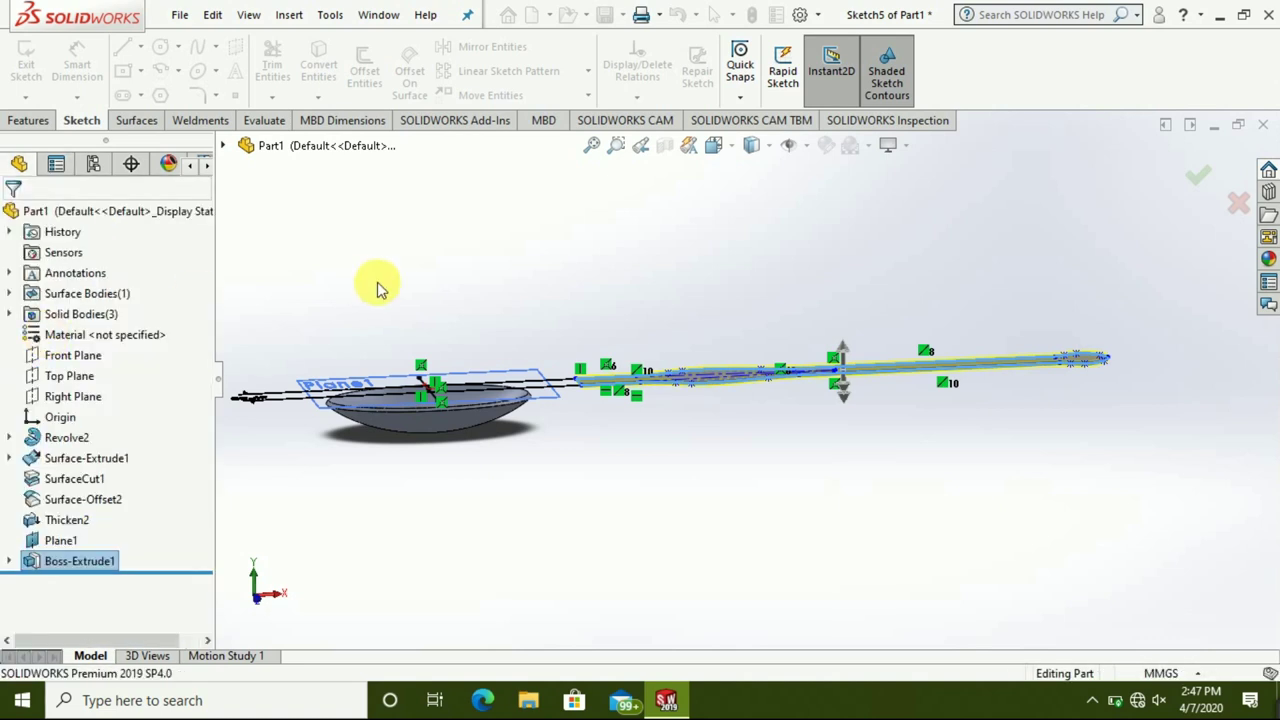
- Orient the view normal to the handle's top face
middle_click_drag(786, 414, 829, 571)
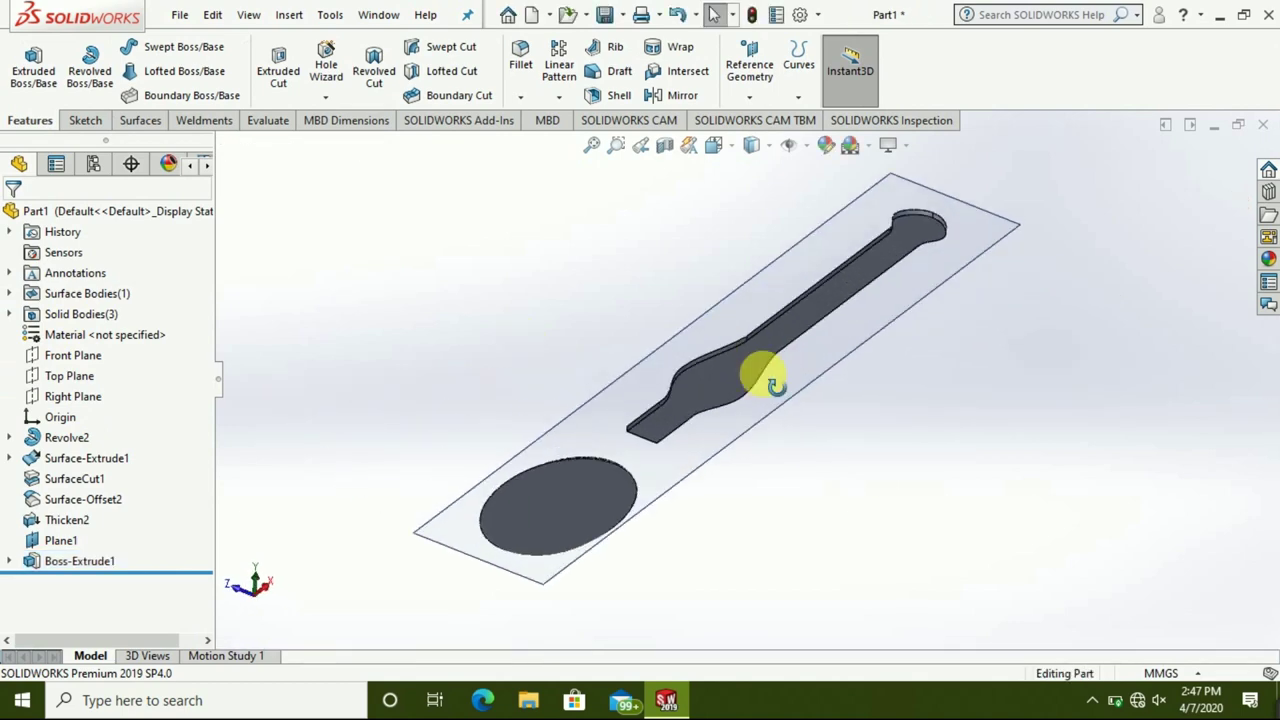
mouse_move(588, 424)
middle_mouse_down()
mouse_move(692, 397)
mouse_move(634, 374)
middle_mouse_up()
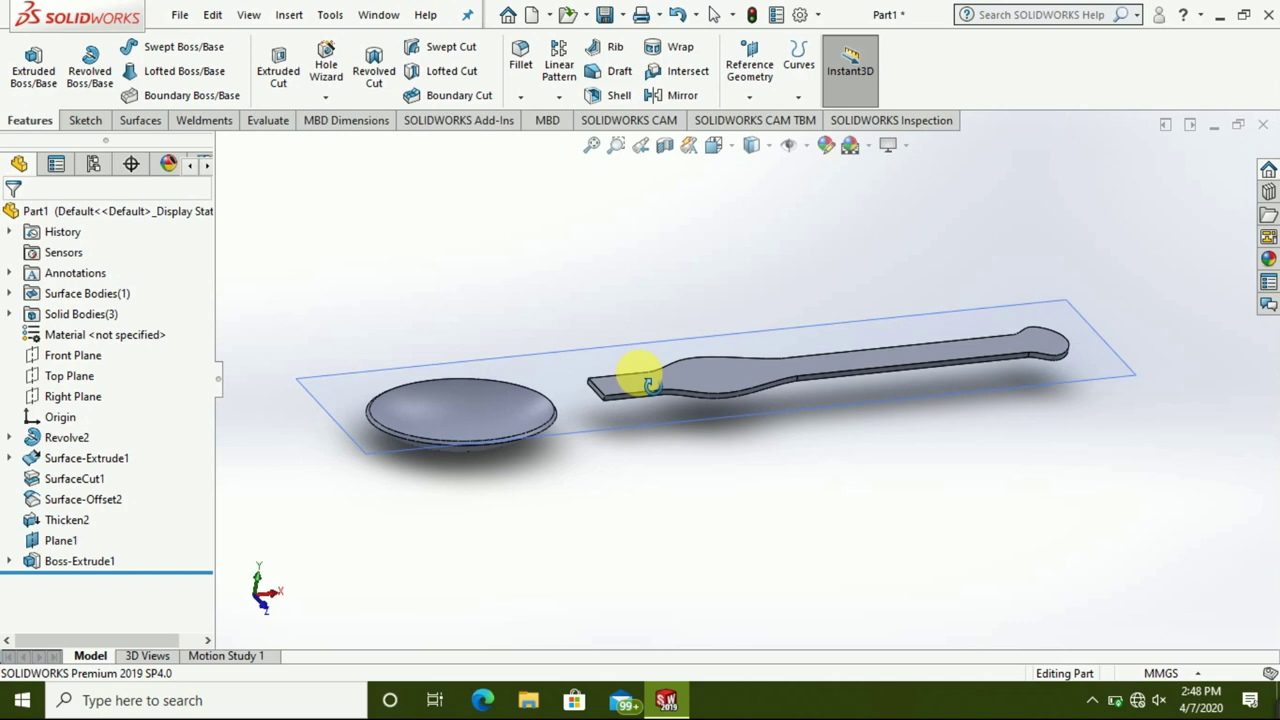
left_click(739, 368)
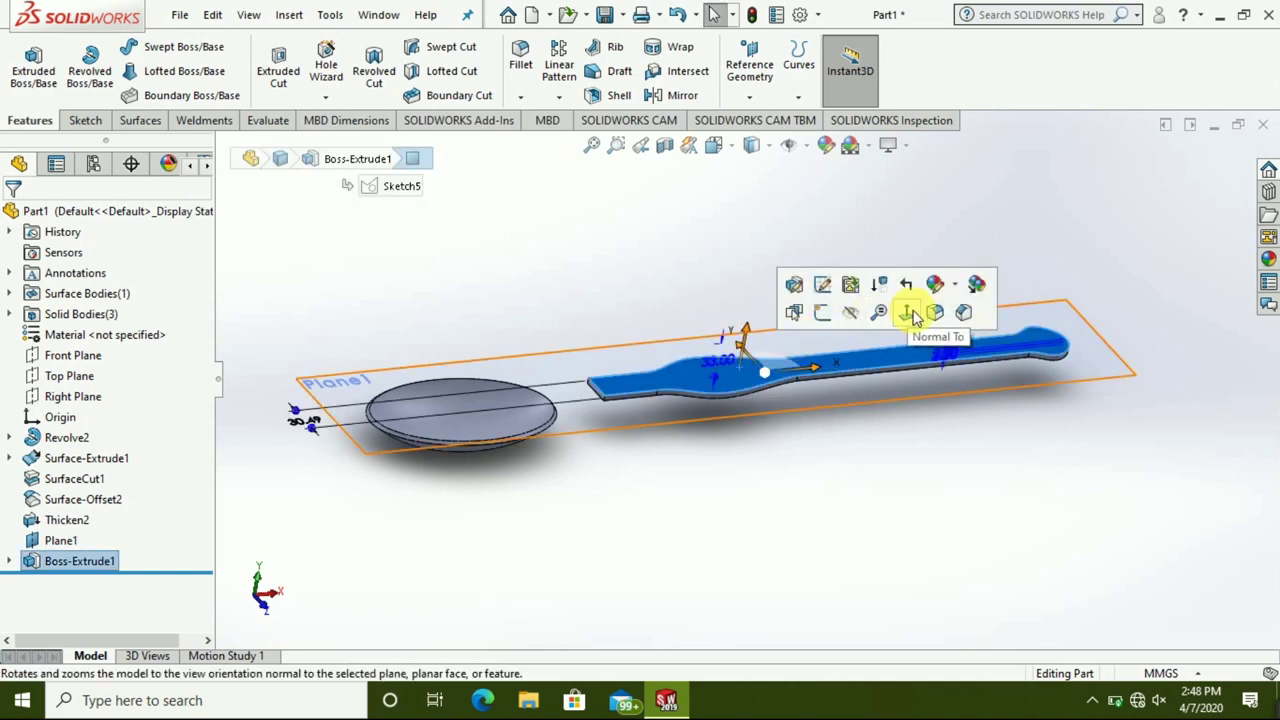
left_click(906, 312)
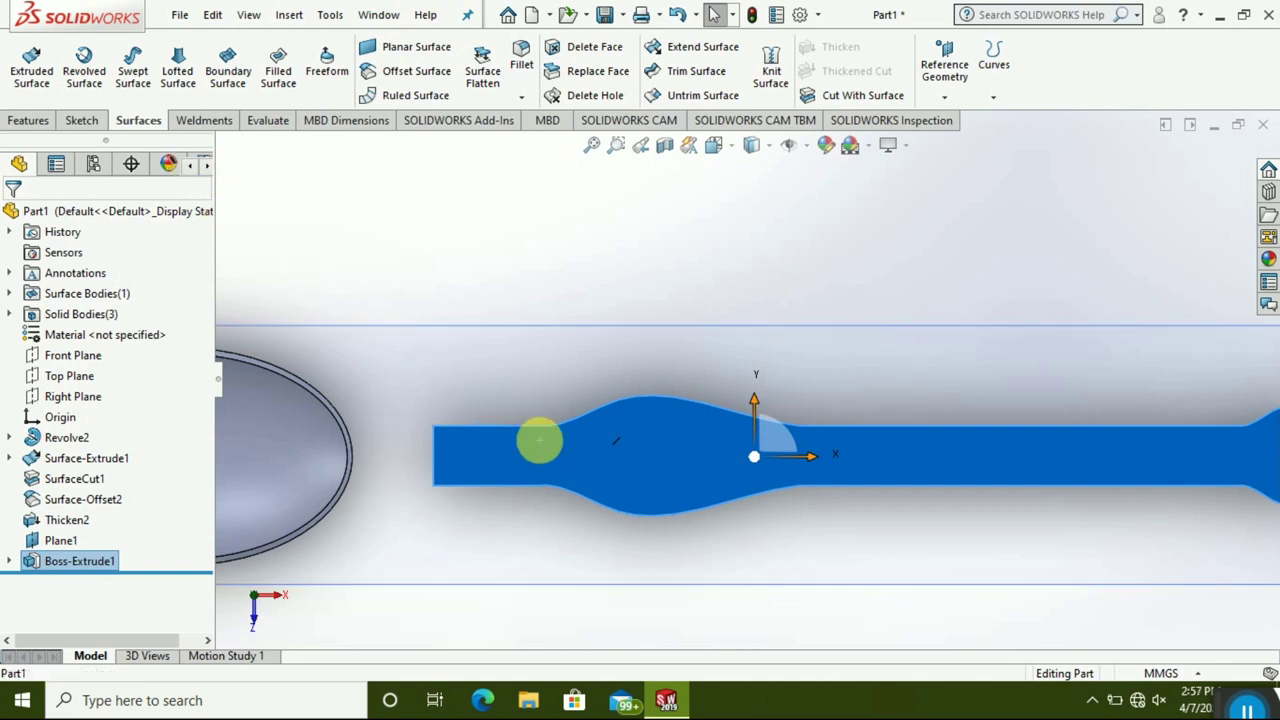
right_click(540, 440)
- On the handle face, sketch a line across the bulge and an ellipse centred on it, long radius 43.88
left_click(580, 276)
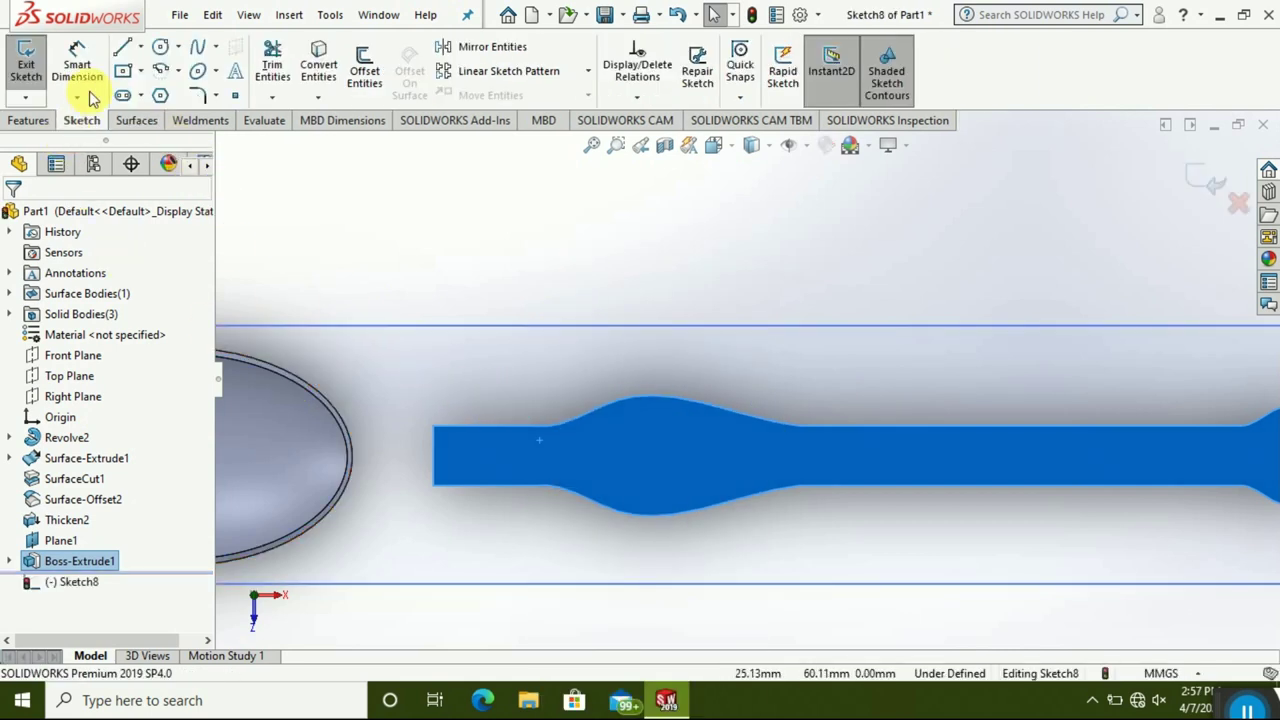
left_click(433, 455)
left_click(861, 455)
left_click(199, 72)
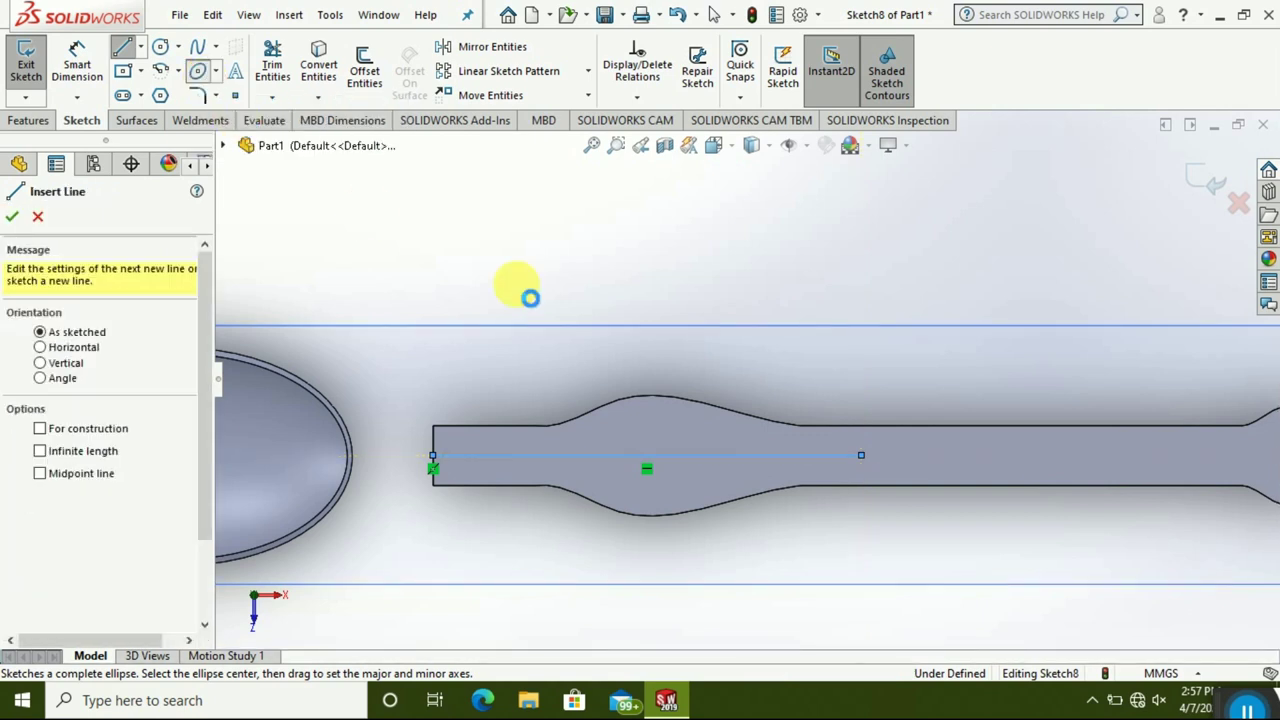
left_click(648, 456)
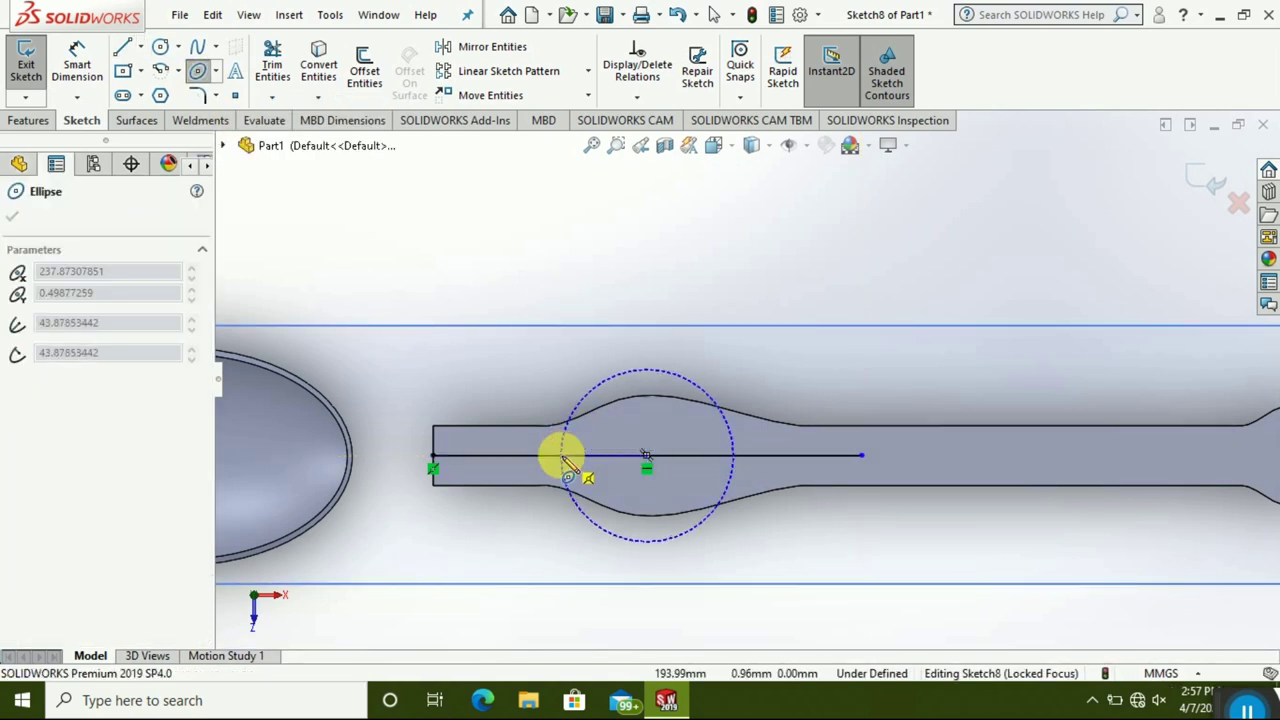
left_click(562, 457)
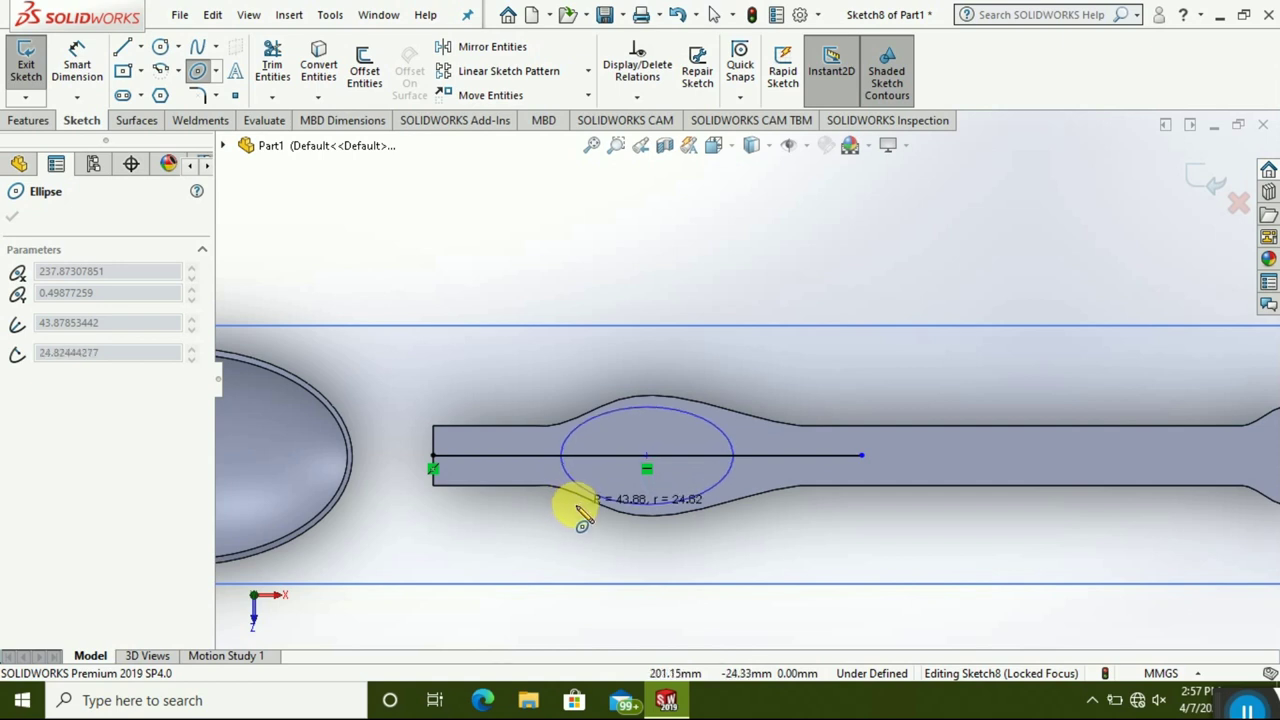
left_click(578, 508)
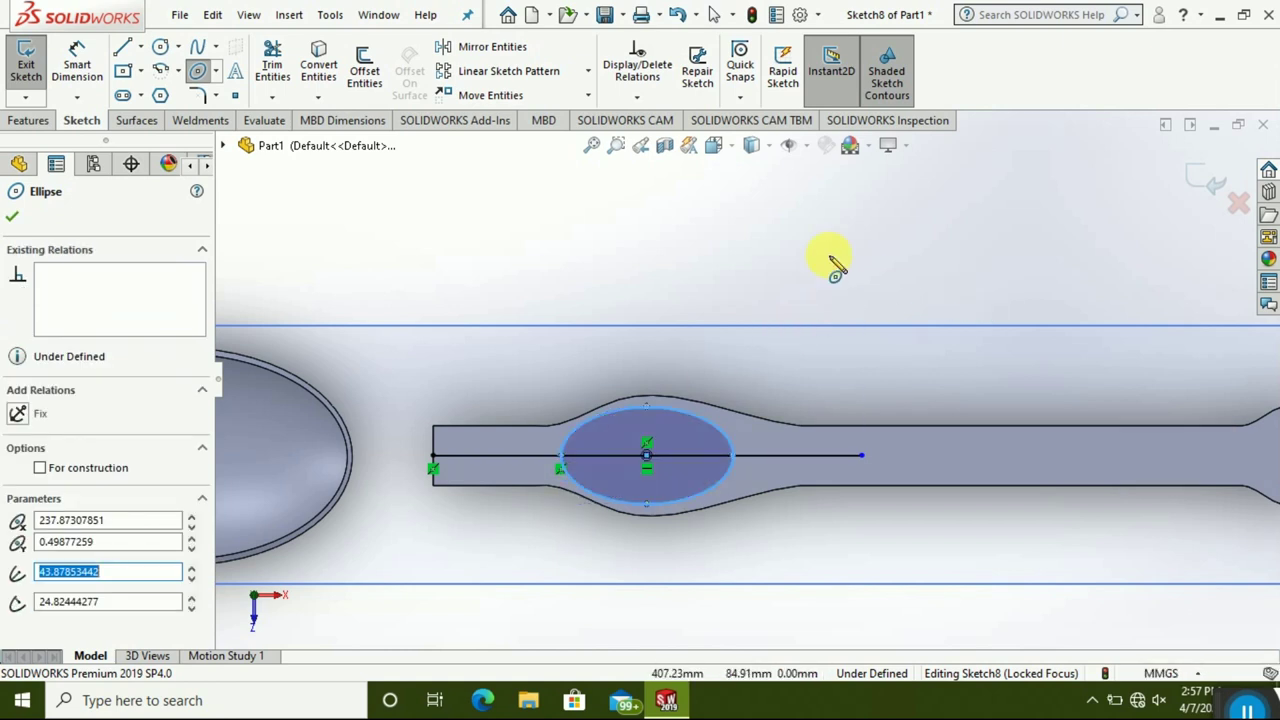
- Trim the line ends and the ellipse's upper half, then exit the sketch
left_click(265, 62)
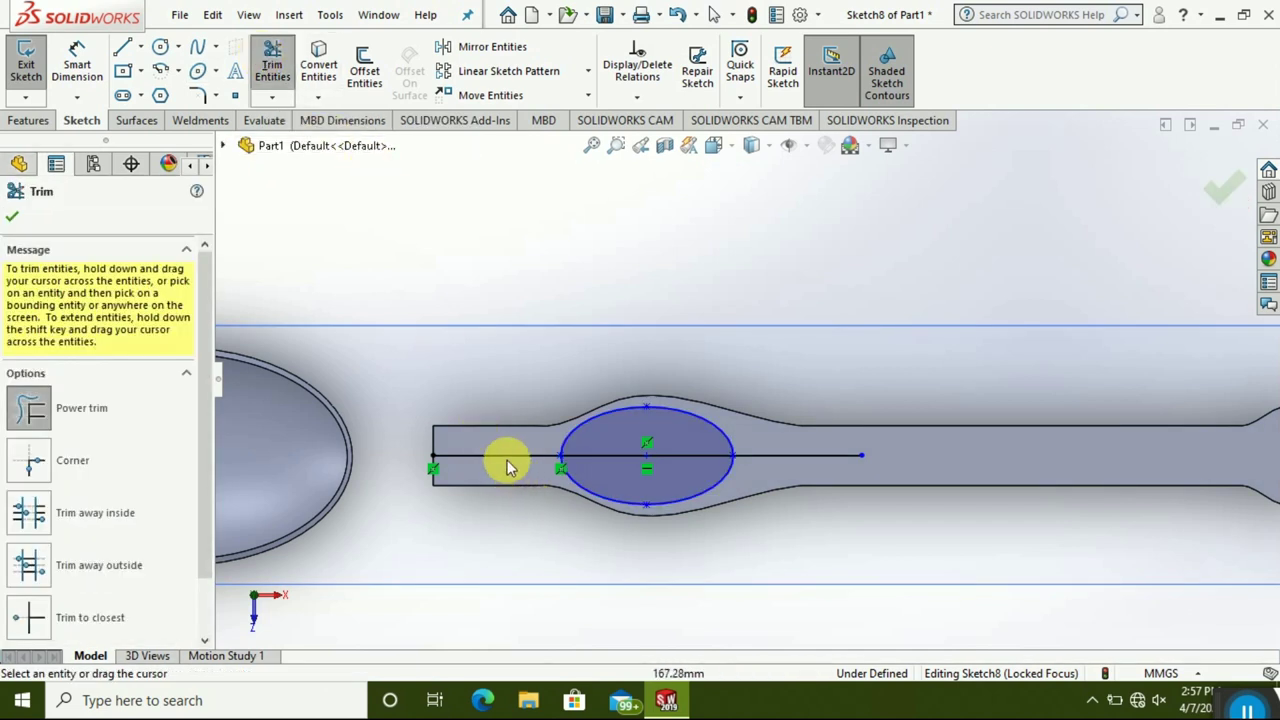
mouse_move(514, 463)
left_mouse_down()
mouse_move(766, 434)
mouse_move(697, 450)
mouse_move(655, 415)
left_mouse_up()
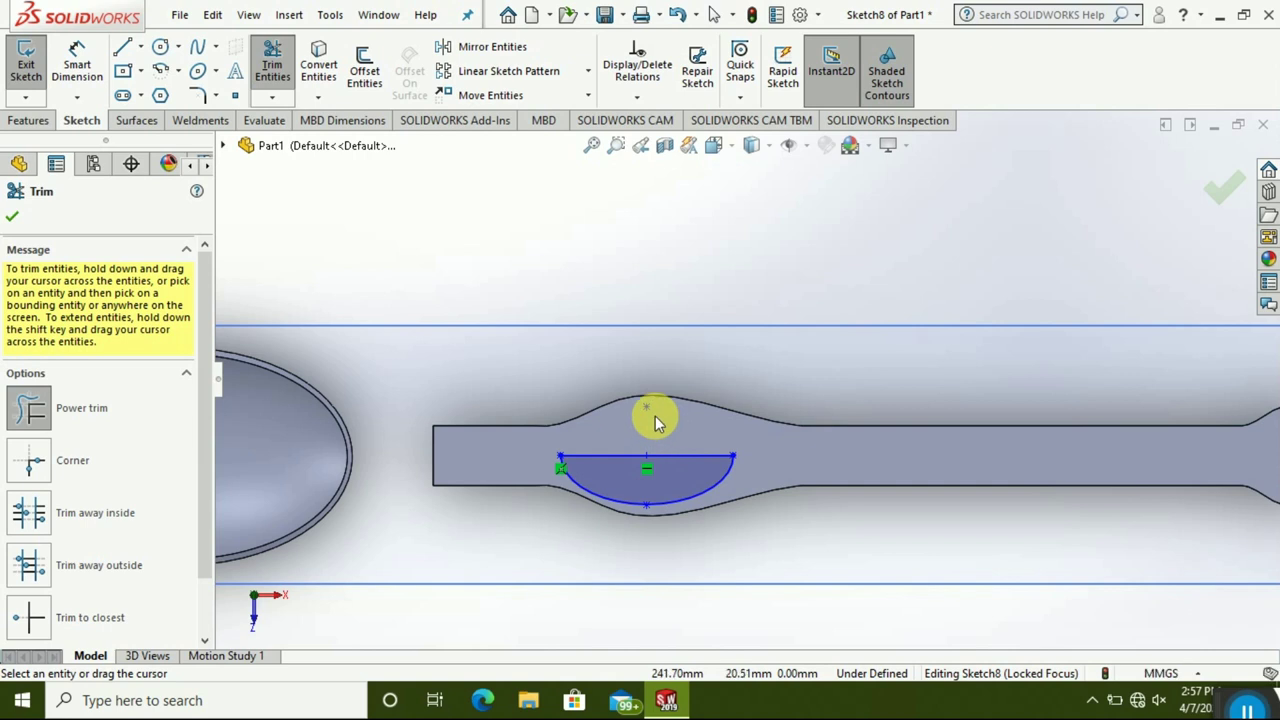
left_click(1208, 196)
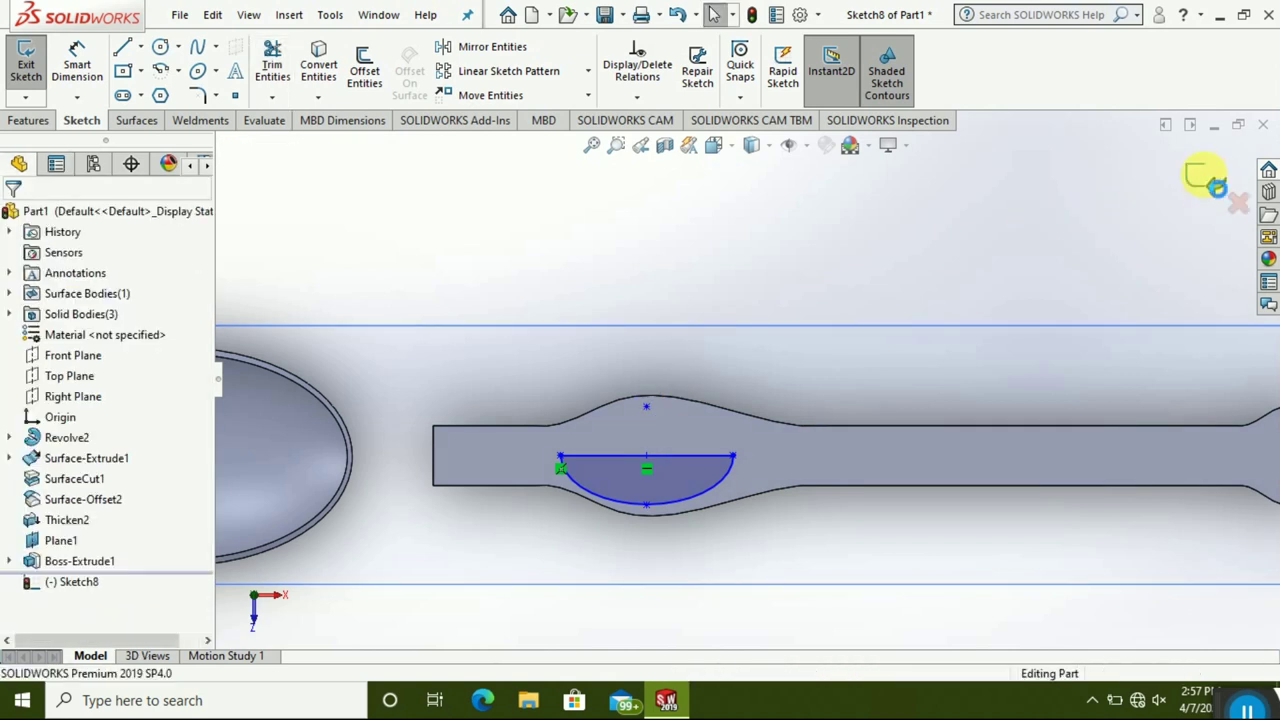
left_click(1205, 178)
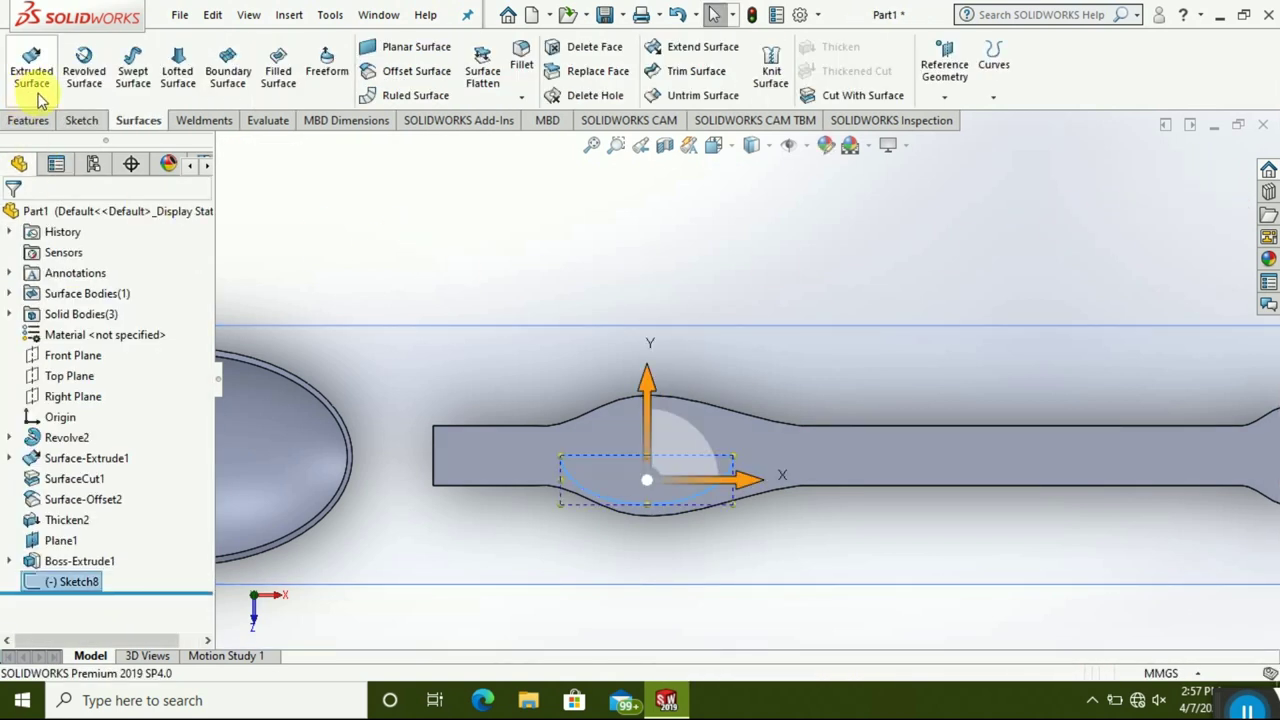
- Revolve Sketch8 about its straight line to create the dome
left_click(48, 120)
left_click(110, 92)
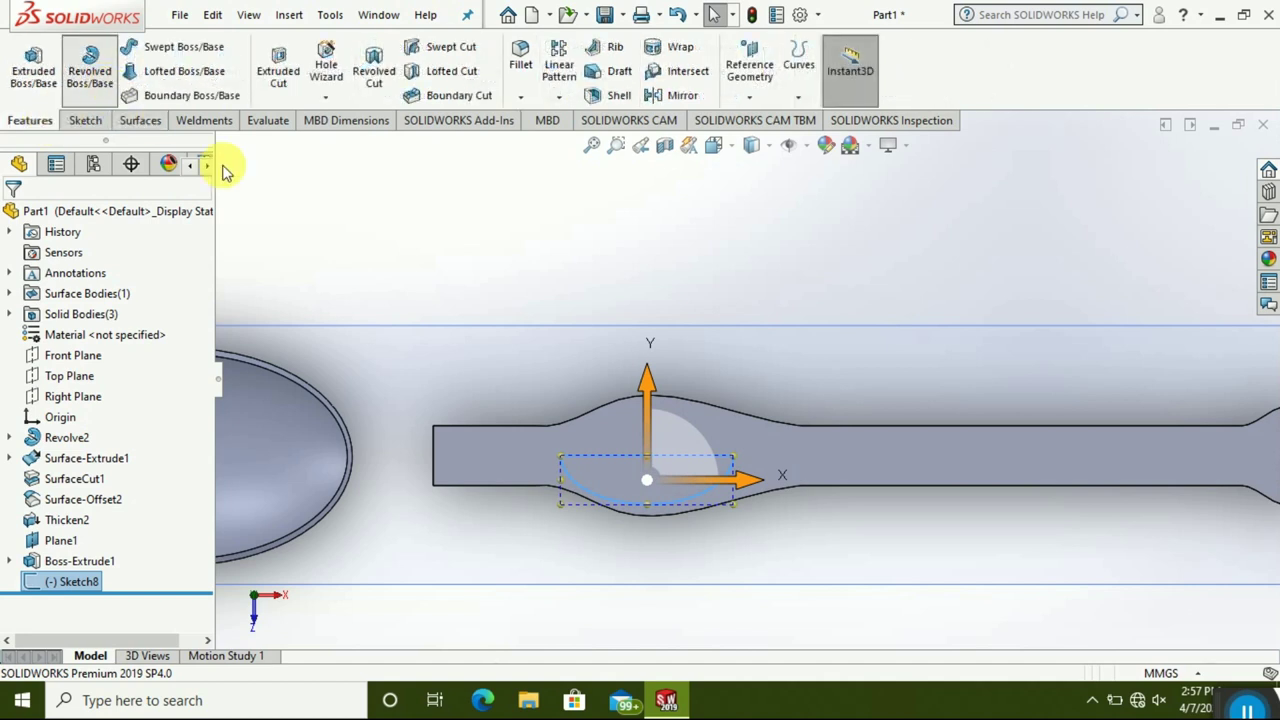
left_click(613, 460)
left_click(12, 217)
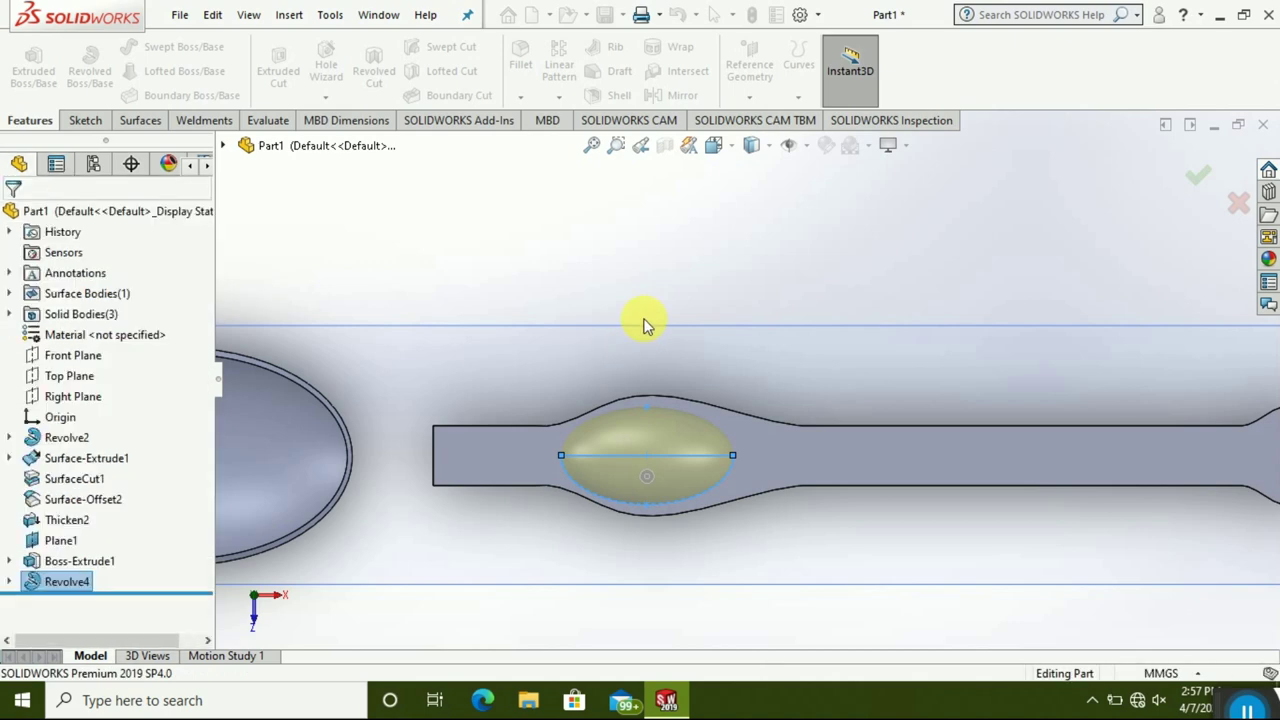
- Inspect the dome in 3D, check the reference planes, and look normal to the Front Plane
mouse_move(700, 600)
middle_mouse_down()
mouse_move(668, 505)
mouse_move(743, 366)
mouse_move(737, 229)
mouse_move(700, 371)
mouse_move(425, 425)
middle_mouse_up()
left_click(73, 355)
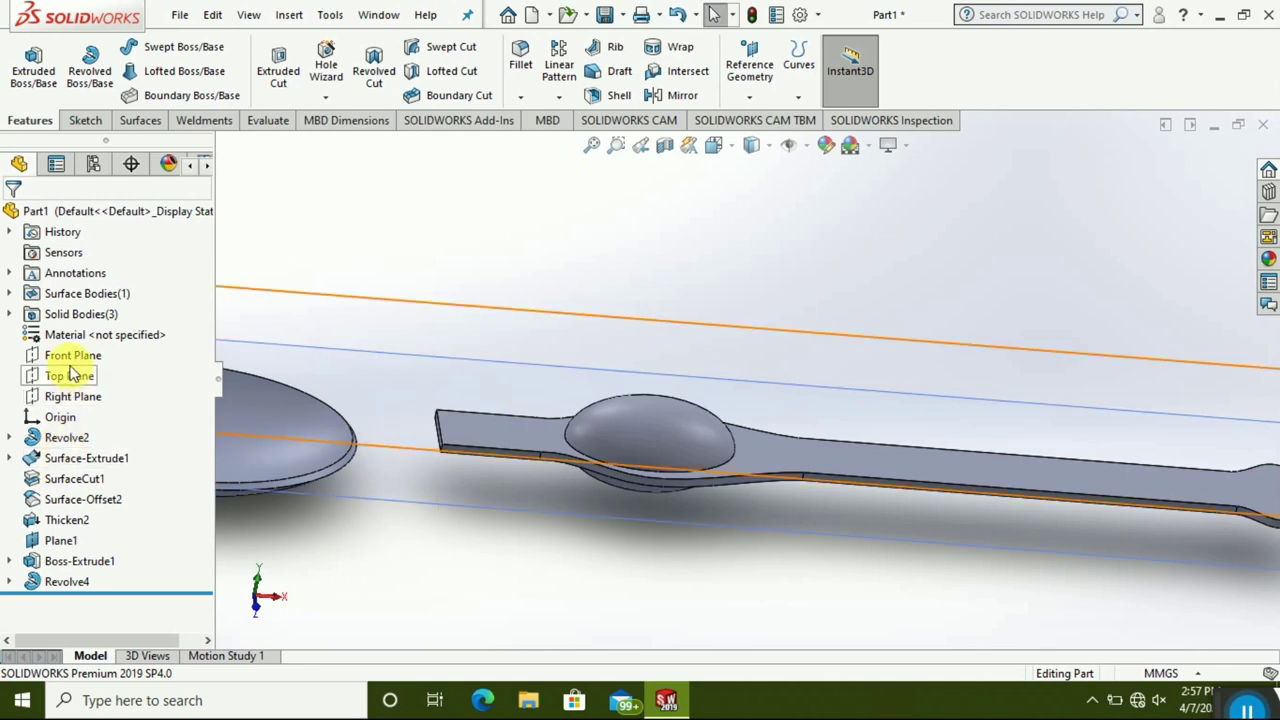
left_click(74, 380)
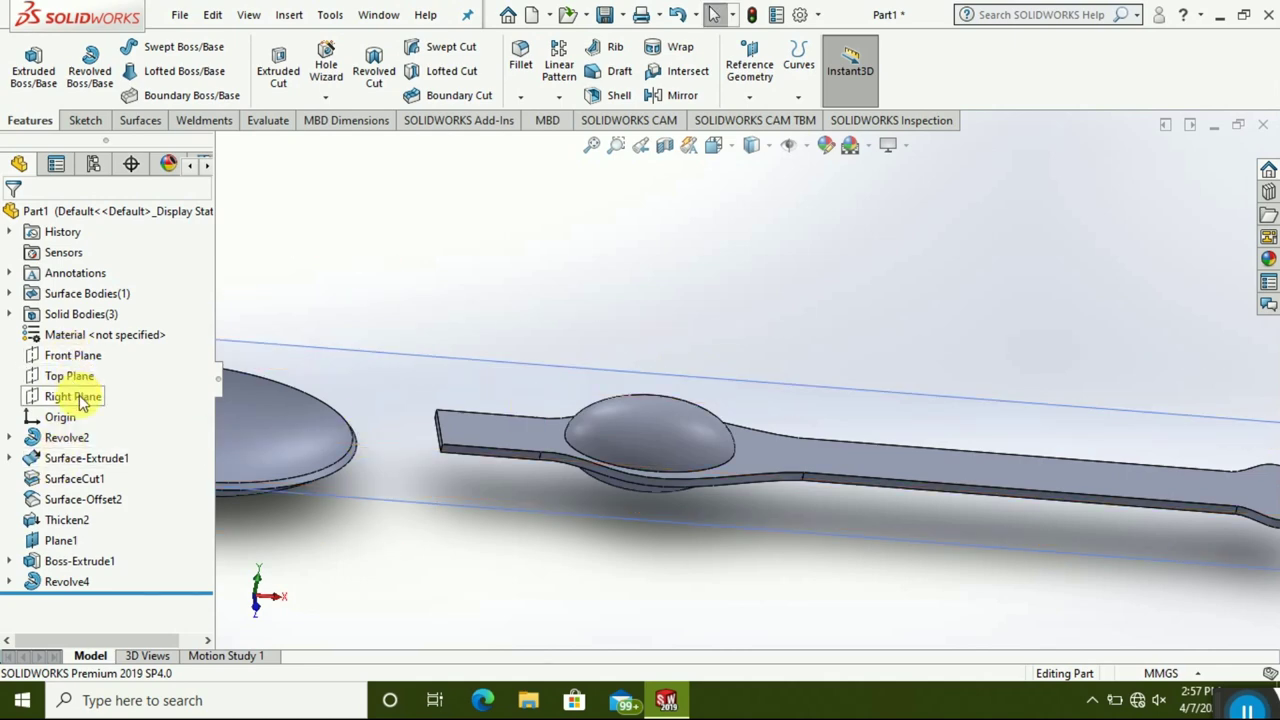
left_click(80, 397)
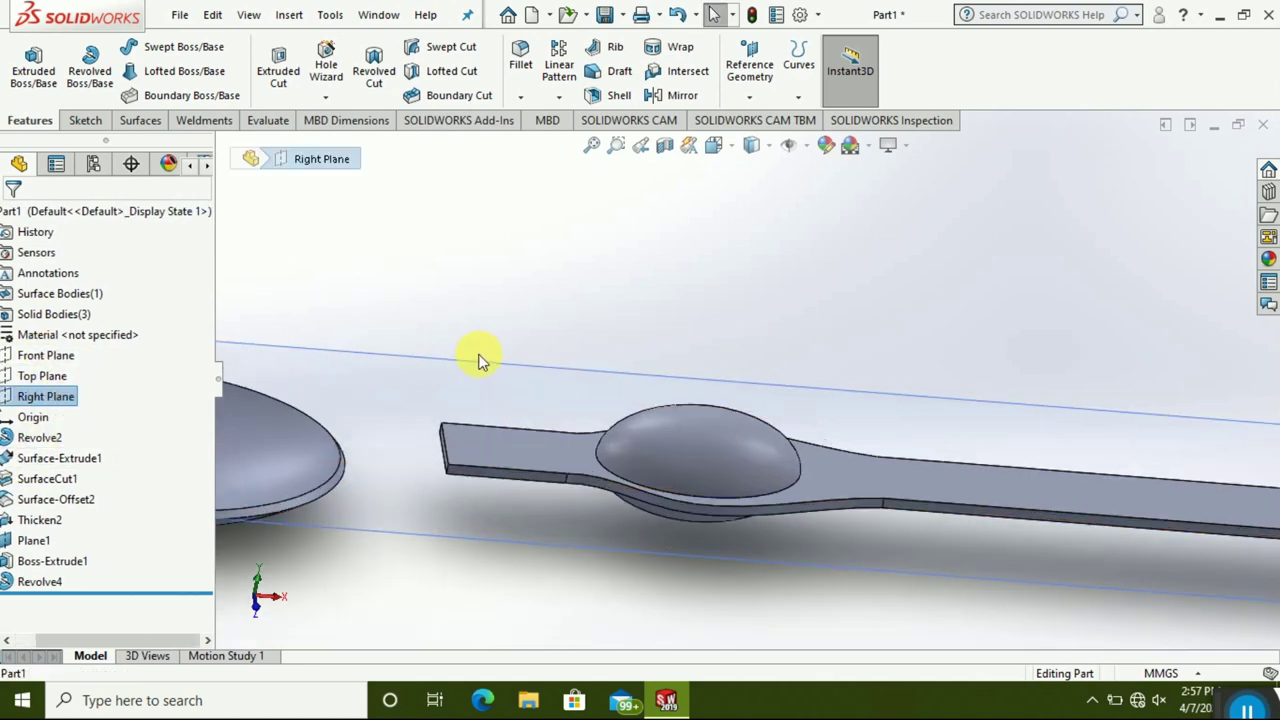
right_click(42, 357)
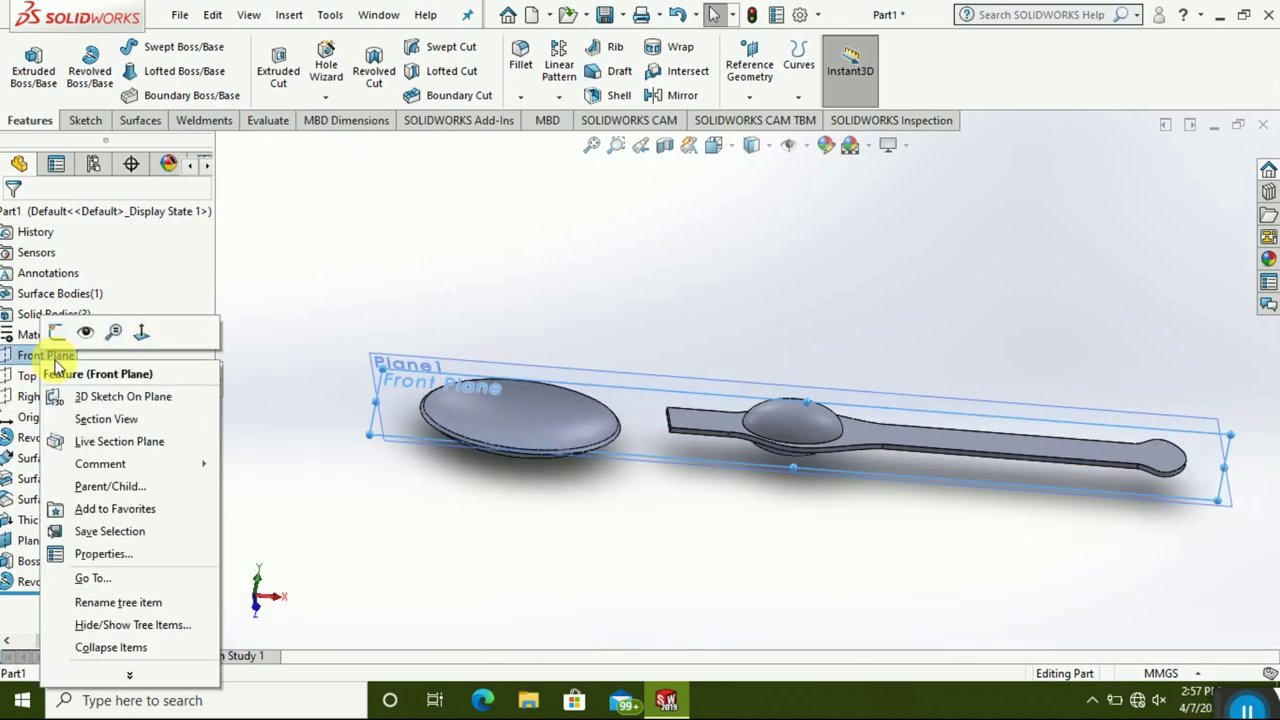
left_click(128, 337)
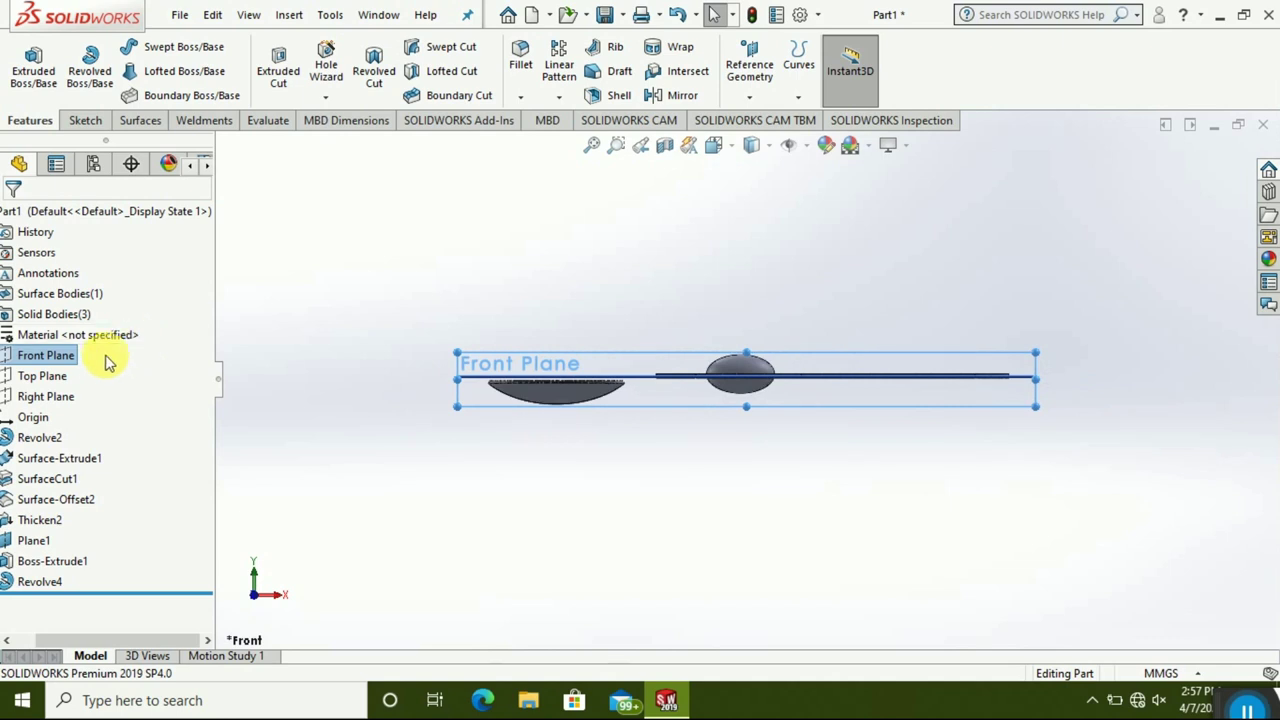
- Open a sketch on the Front Plane and draw a six-point wavy spline over the dome
right_click(76, 362)
left_click(90, 331)
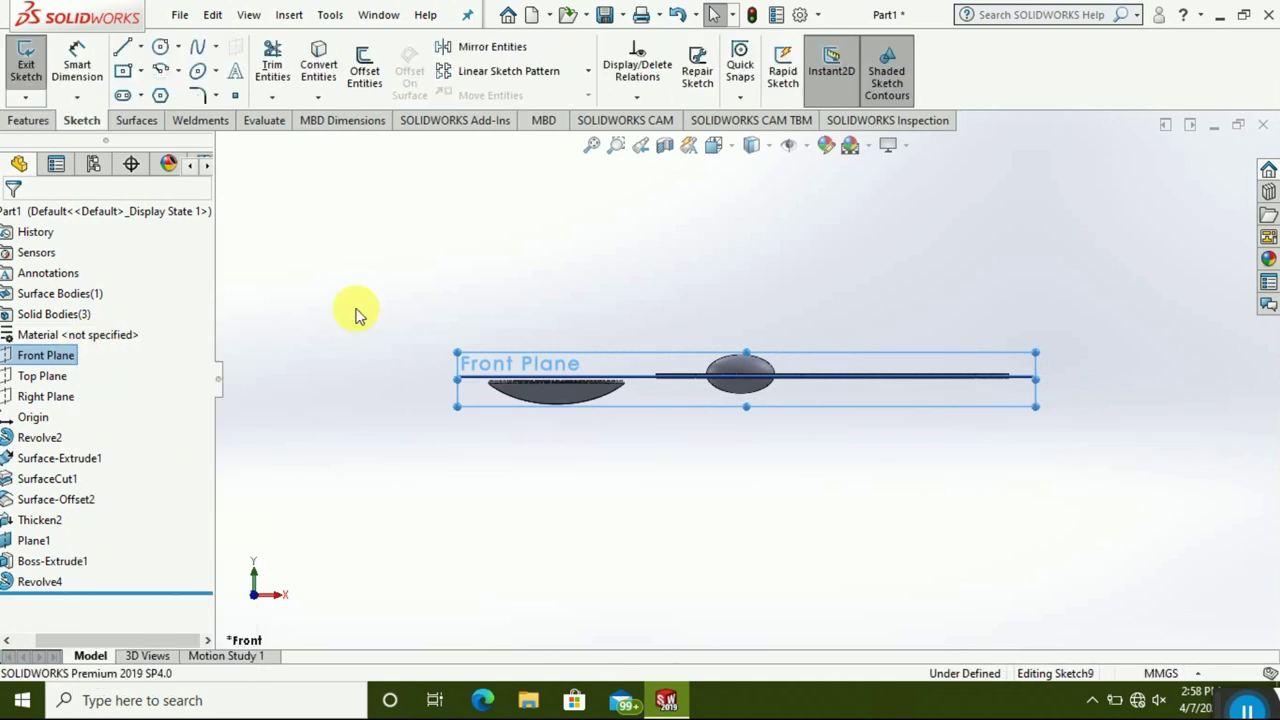
scroll(790, 365, "down", 3)
scroll(710, 360, "down", 3)
scroll(645, 355, "down", 2)
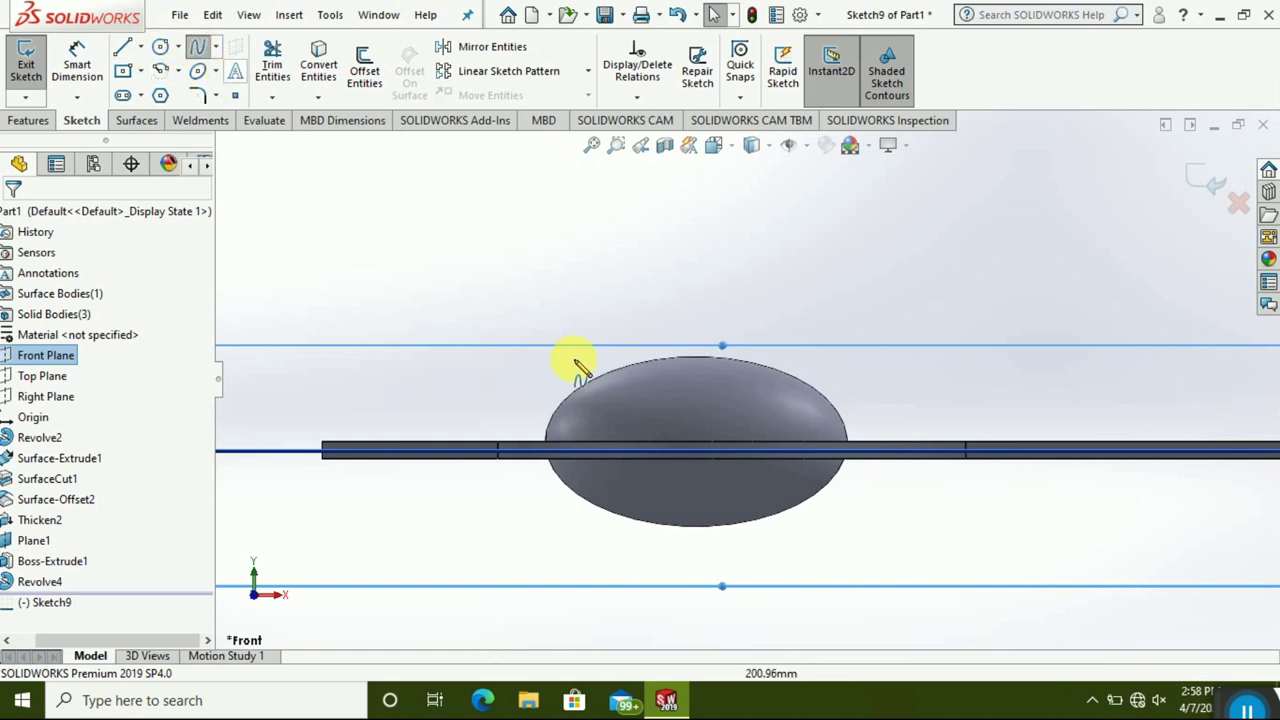
left_click(498, 430)
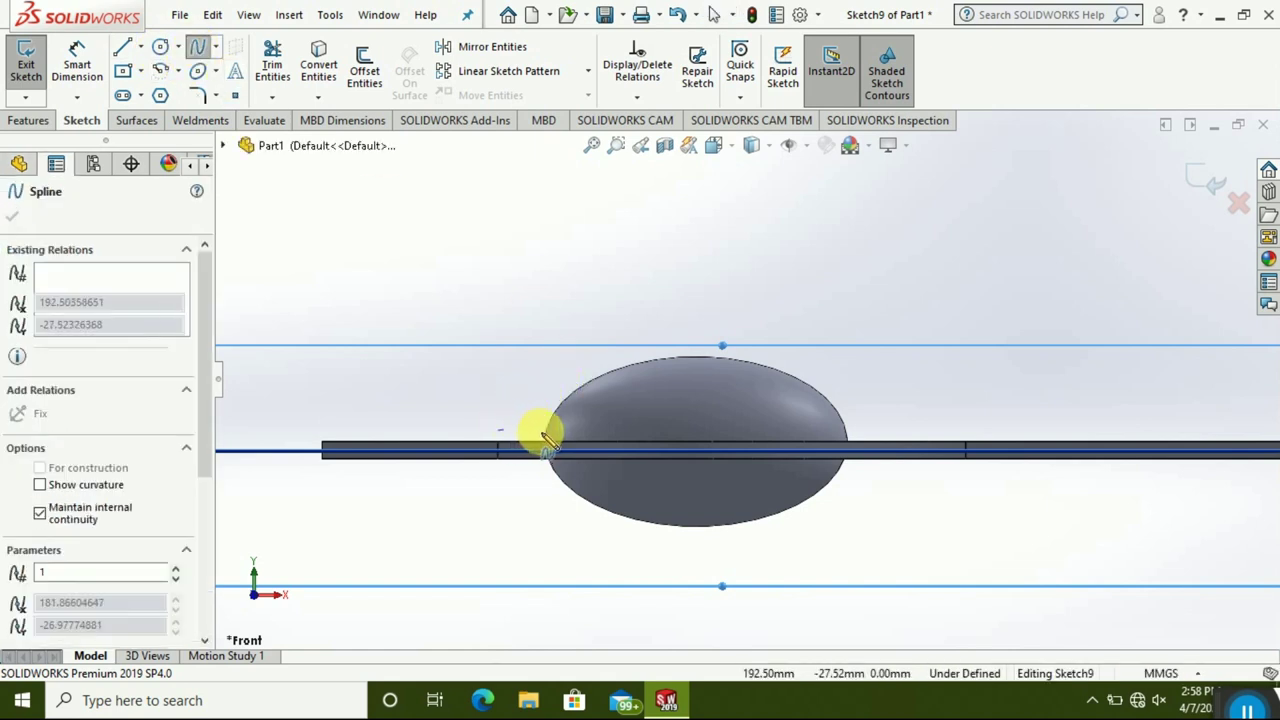
left_click(540, 430)
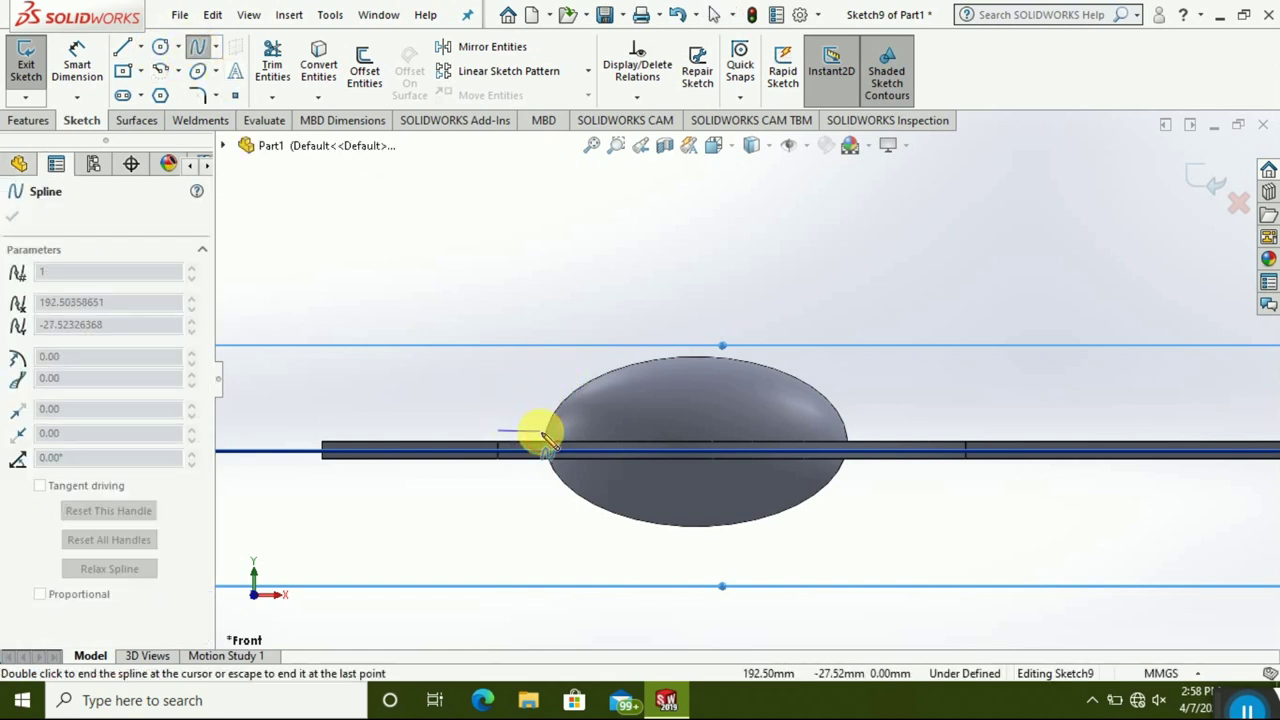
left_click(597, 417)
left_click(660, 402)
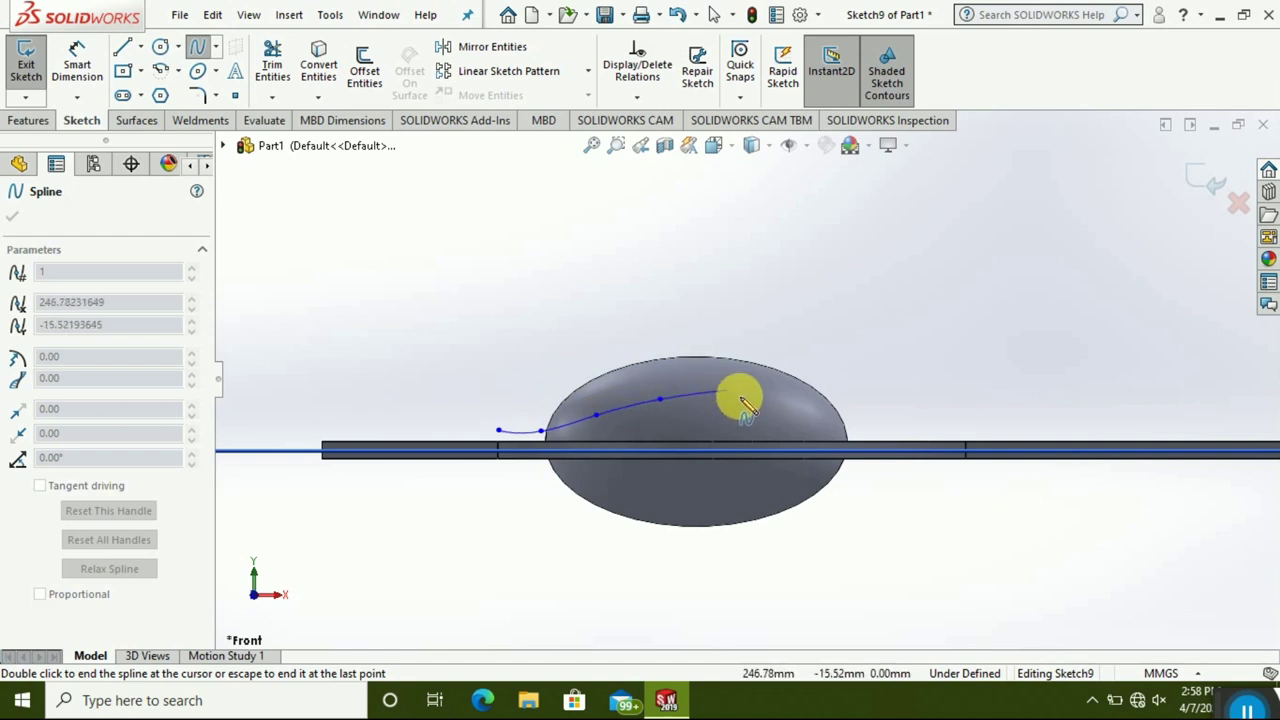
left_click(790, 430)
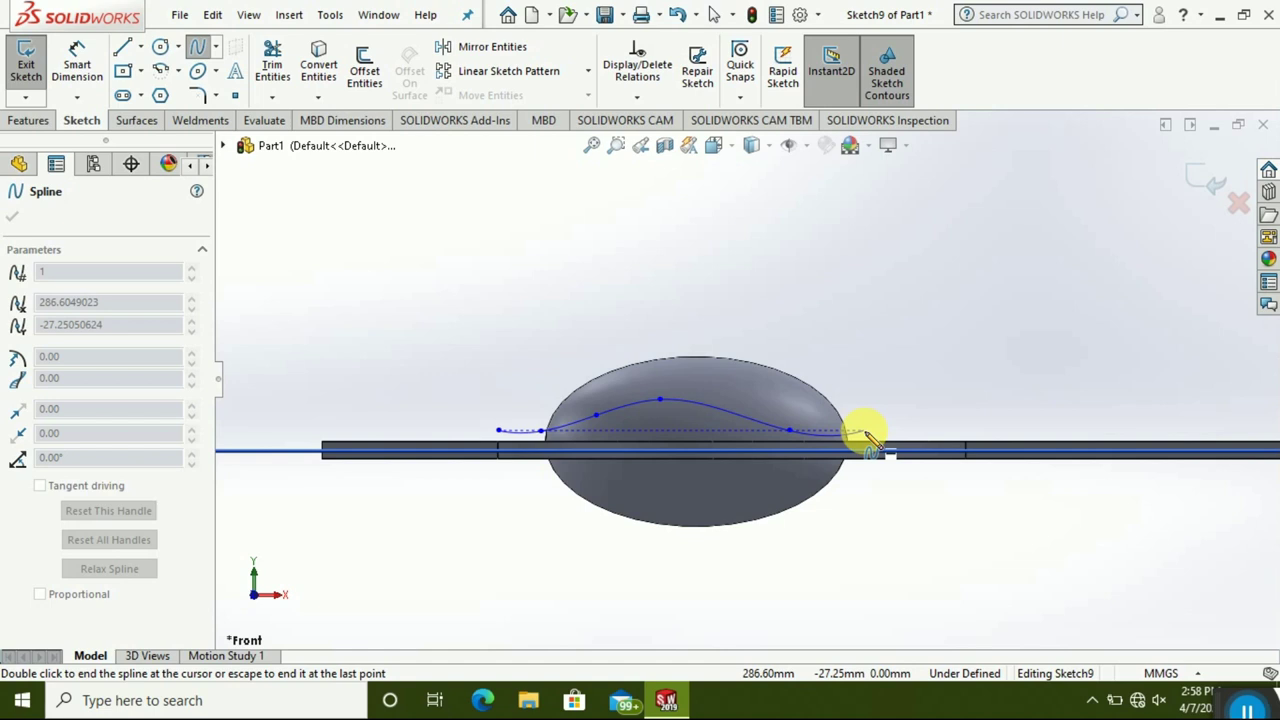
double_click(865, 432)
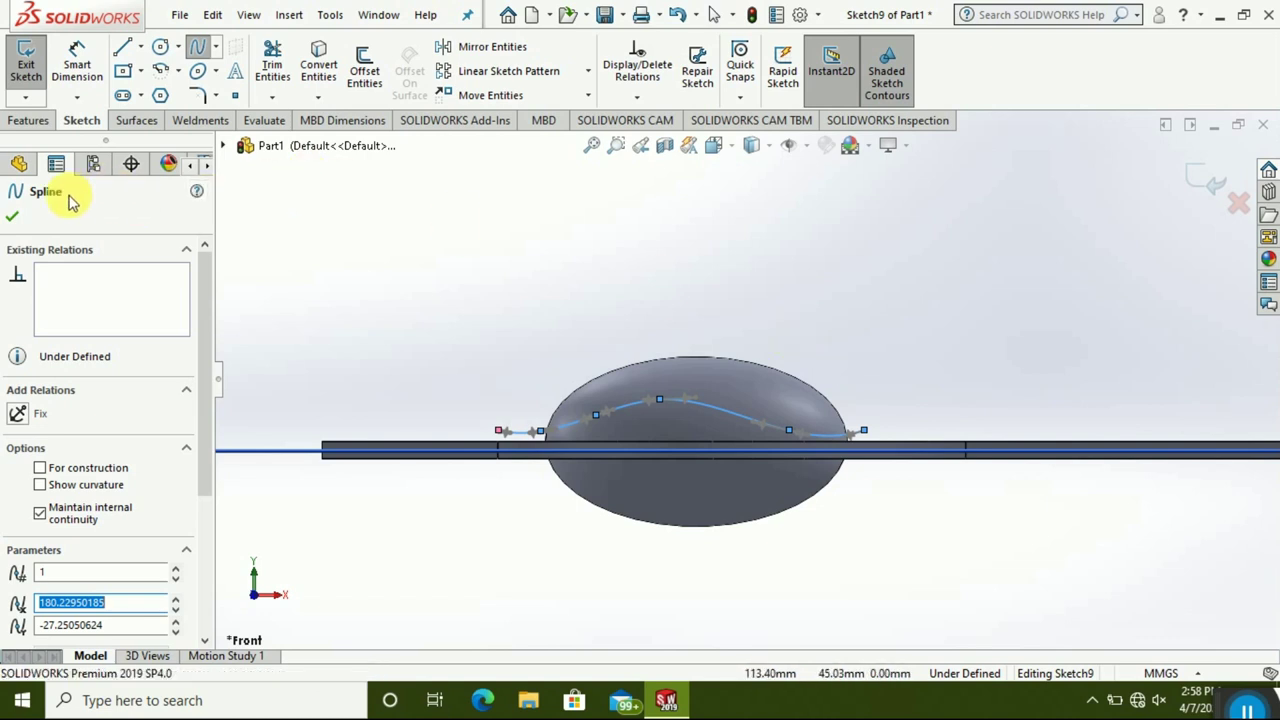
left_click(14, 218)
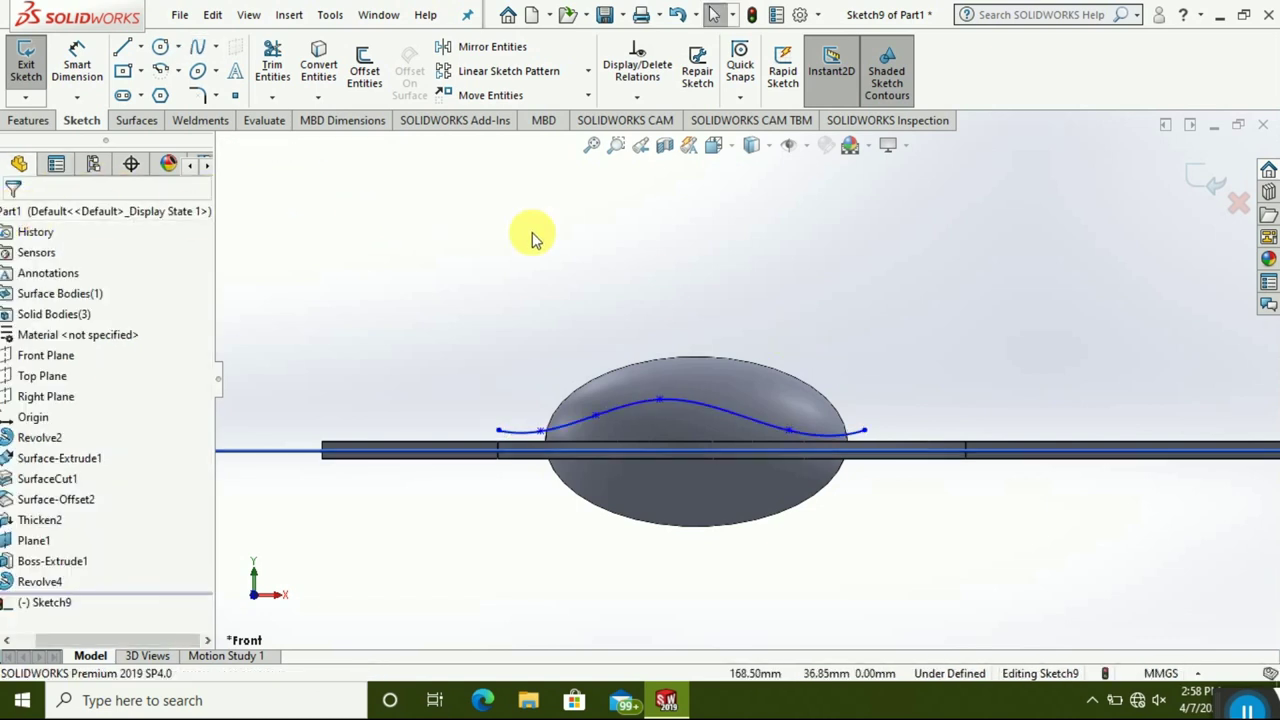
- Move the spline's right endpoint down onto the handle's edge
scroll(880, 480, "down", 2)
scroll(825, 388, "down", 2)
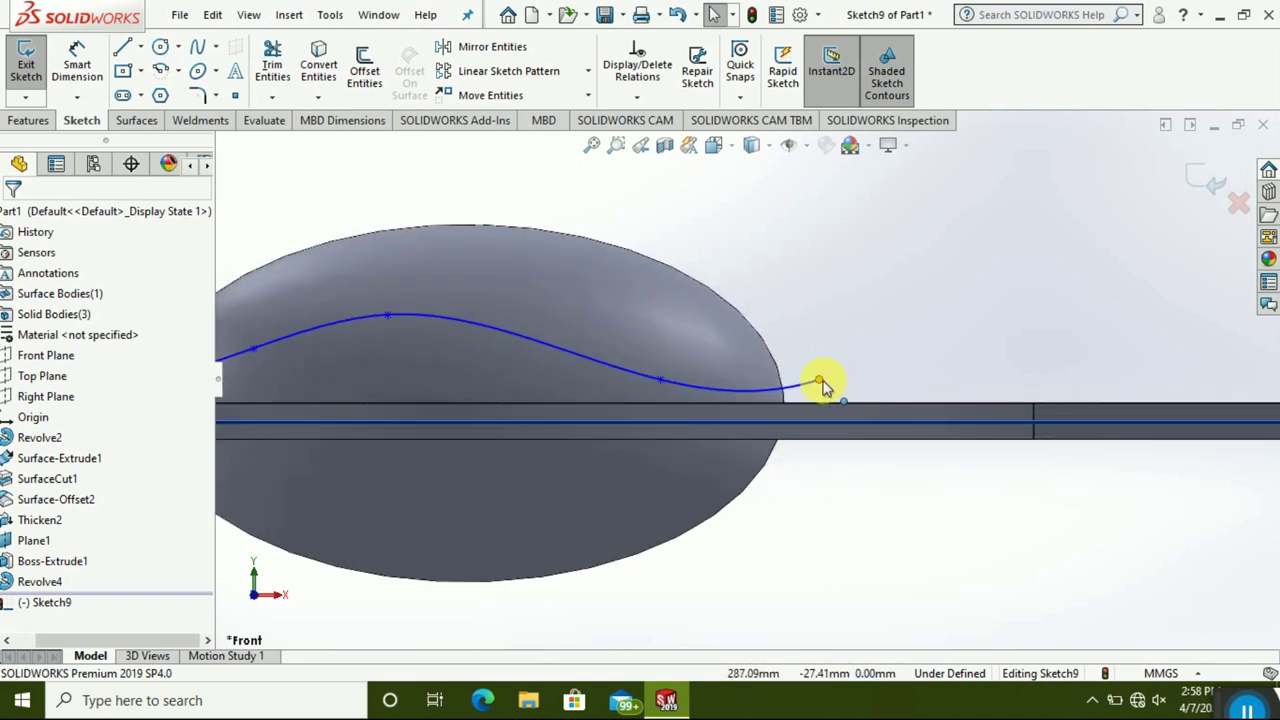
left_click(822, 385)
left_click_drag(824, 400, 826, 405)
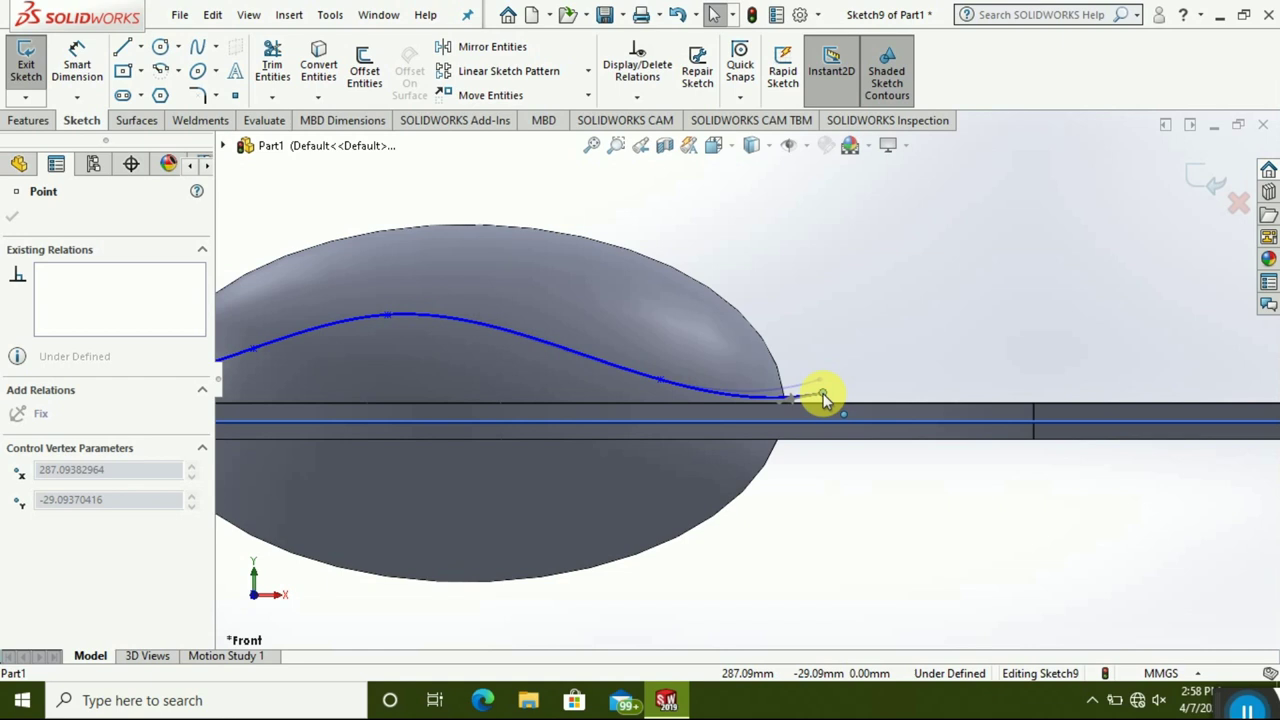
left_click(820, 320)
- Fit the model in view and select the spline
scroll(750, 380, "up", 3)
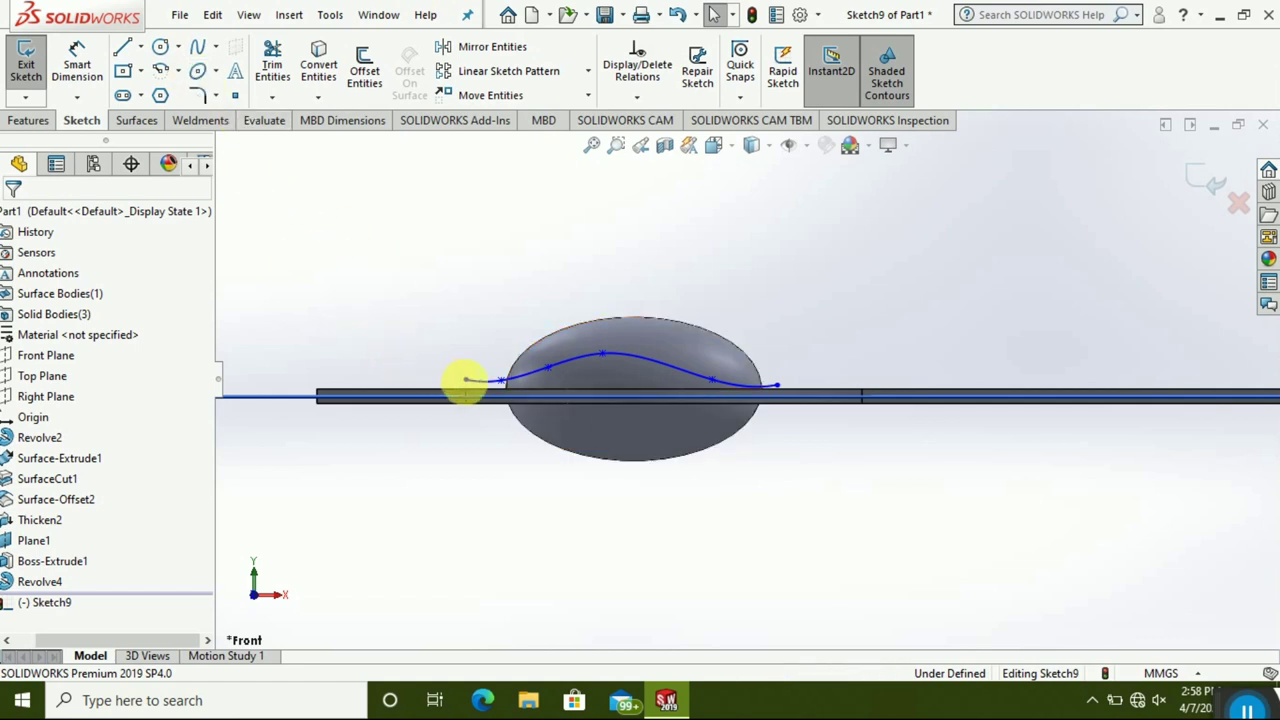
left_click(475, 383)
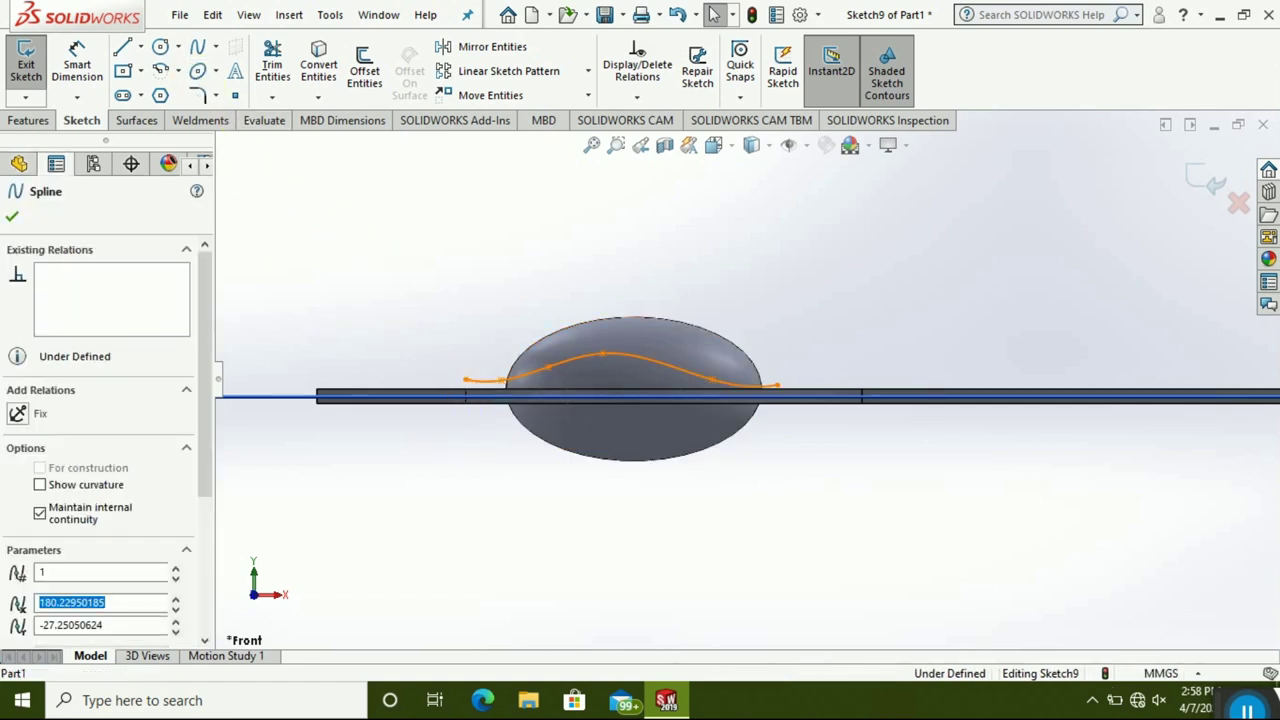
left_click(418, 511)
key("f")
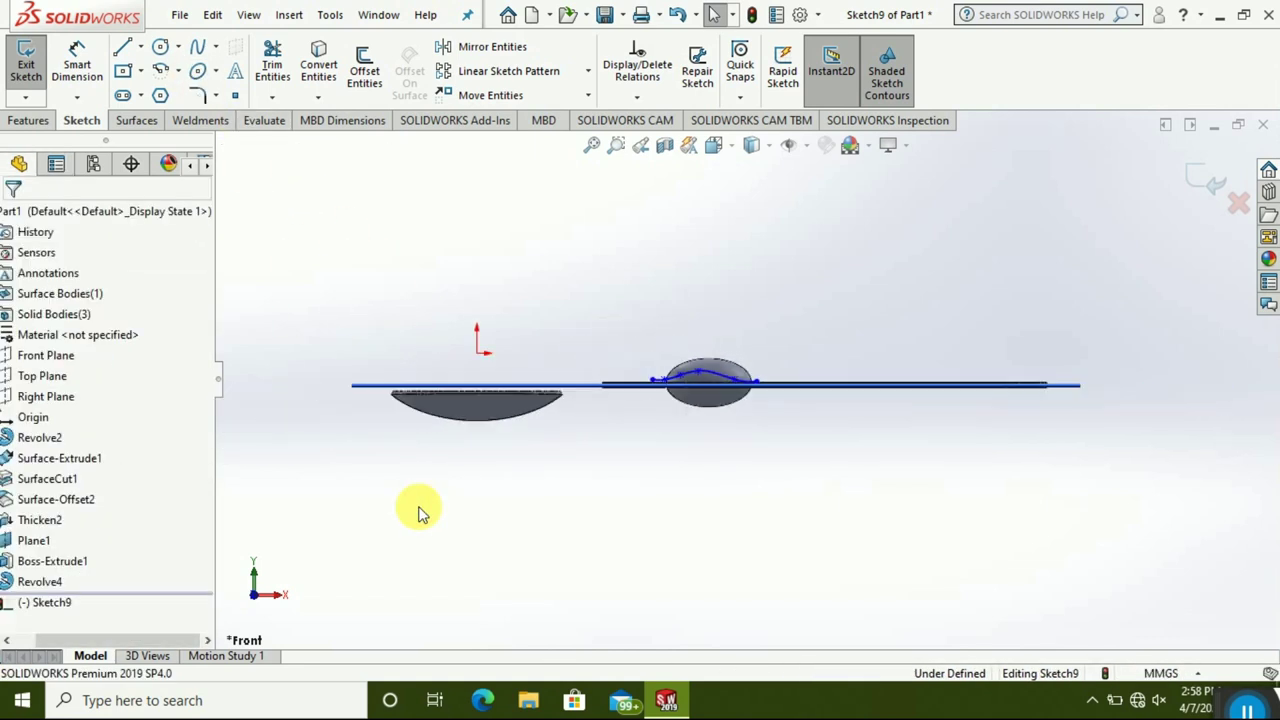
scroll(791, 412, "down", 2)
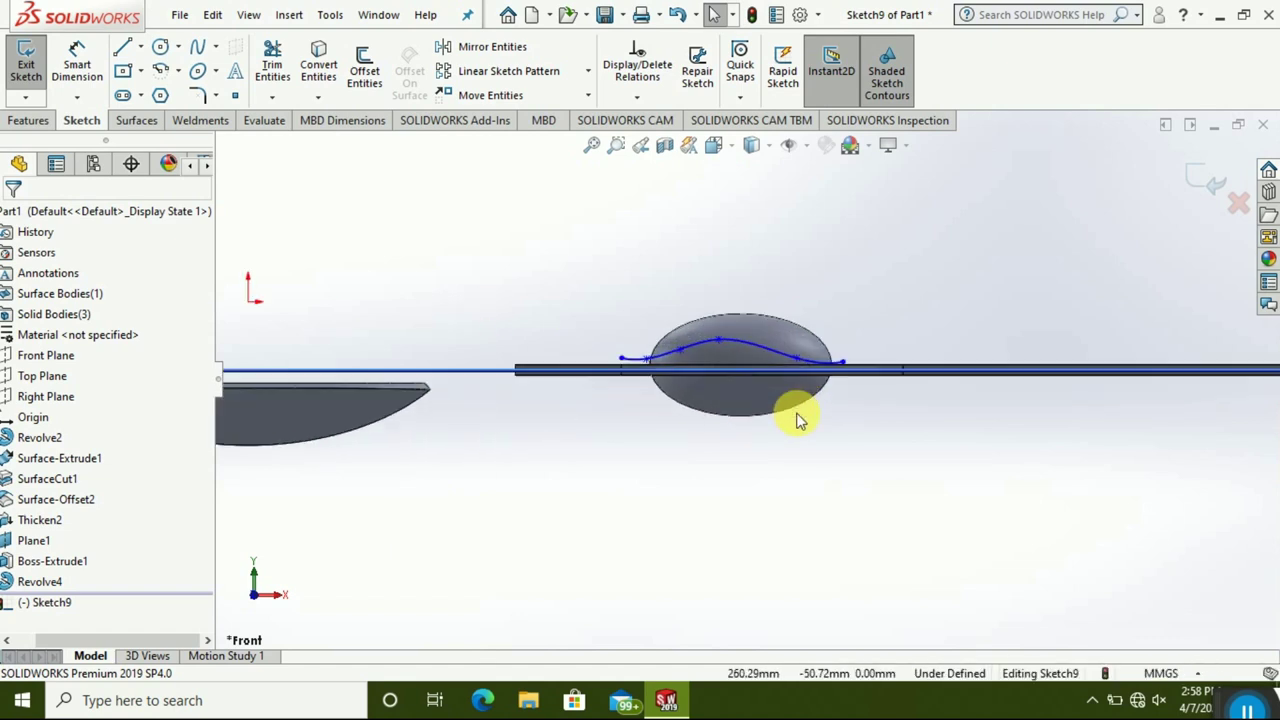
scroll(791, 418, "down", 2)
scroll(1043, 378, "down", 2)
scroll(1043, 378, "down", 1)
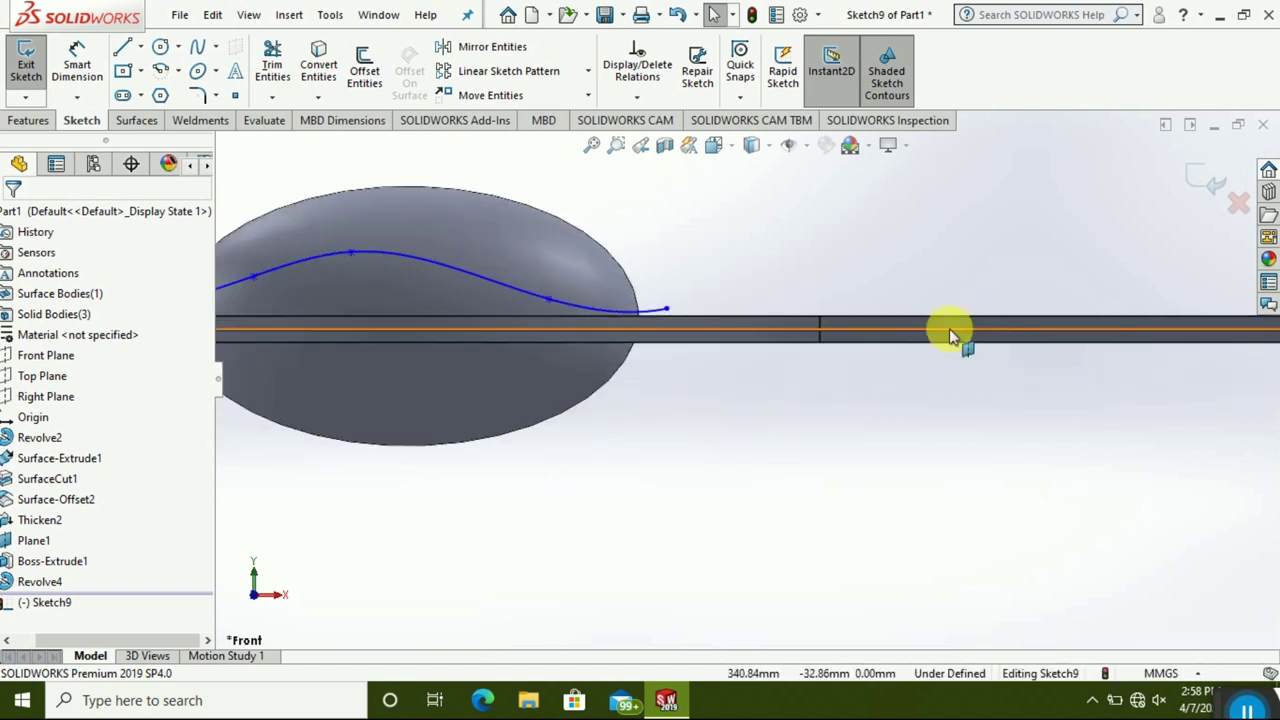
left_click(418, 258)
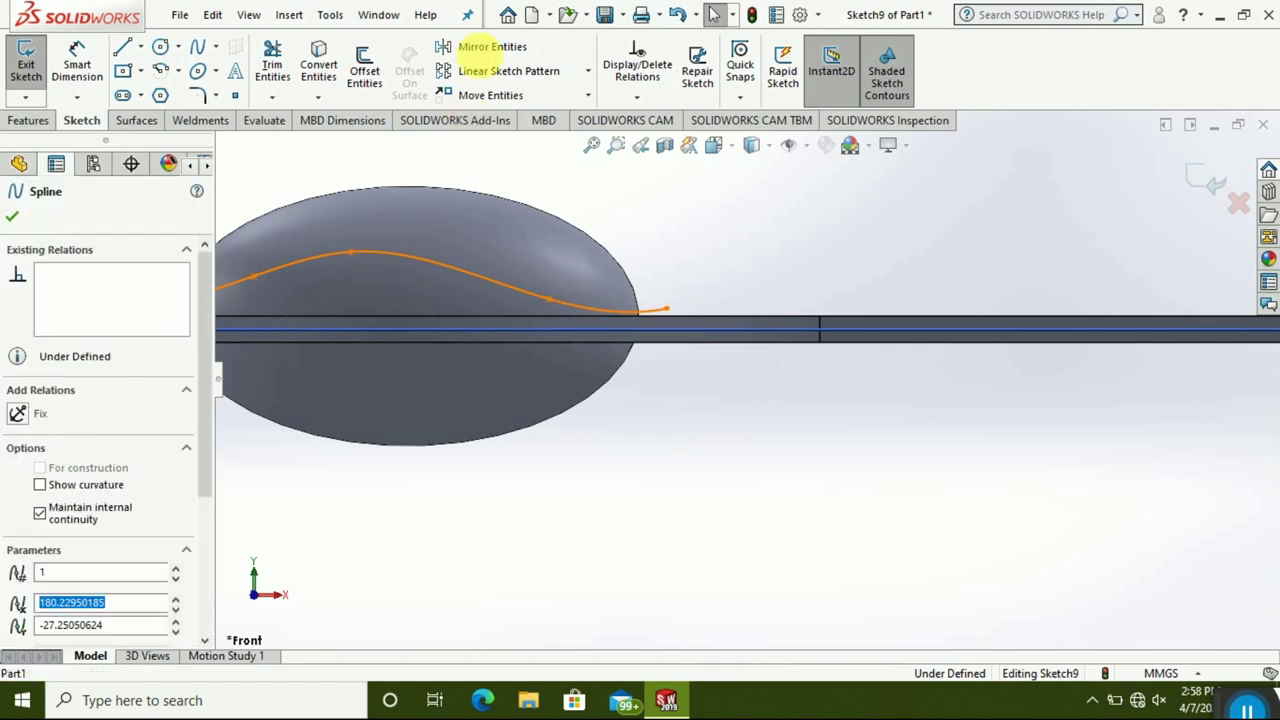
- Mirror the spline about Plane1 and exit Sketch9
left_click(452, 46)
left_click(115, 447)
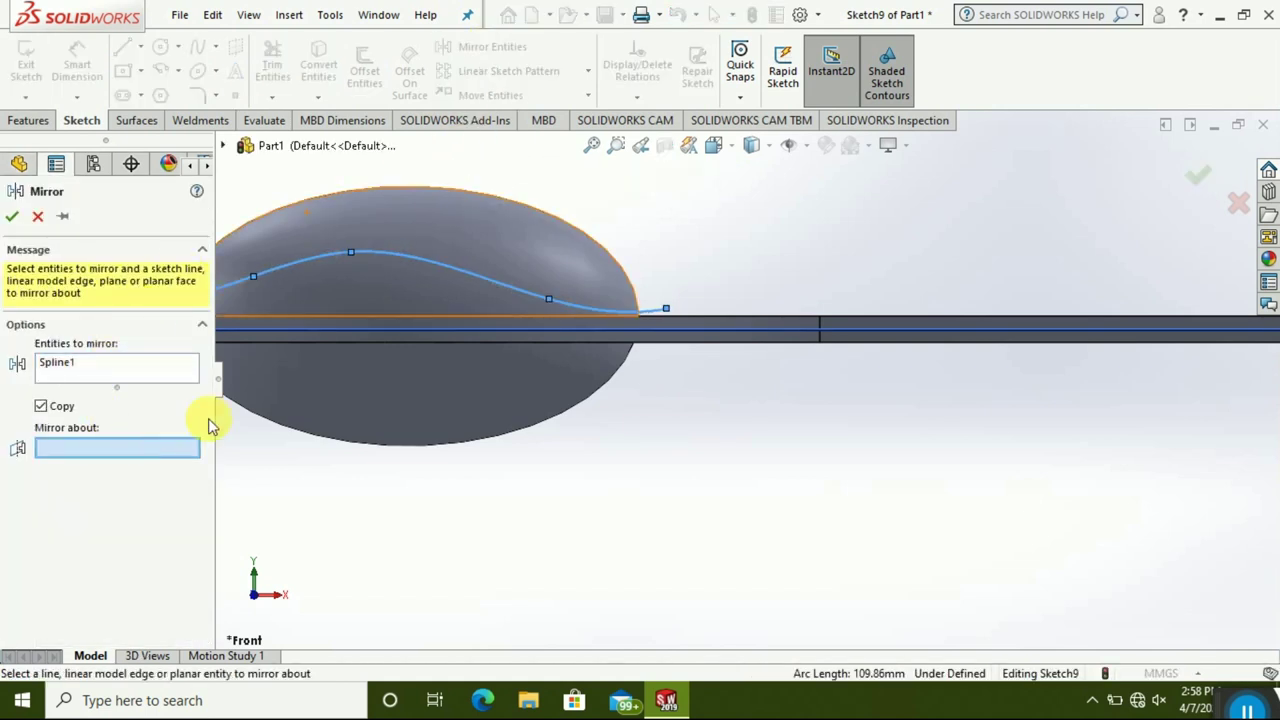
left_click(595, 330)
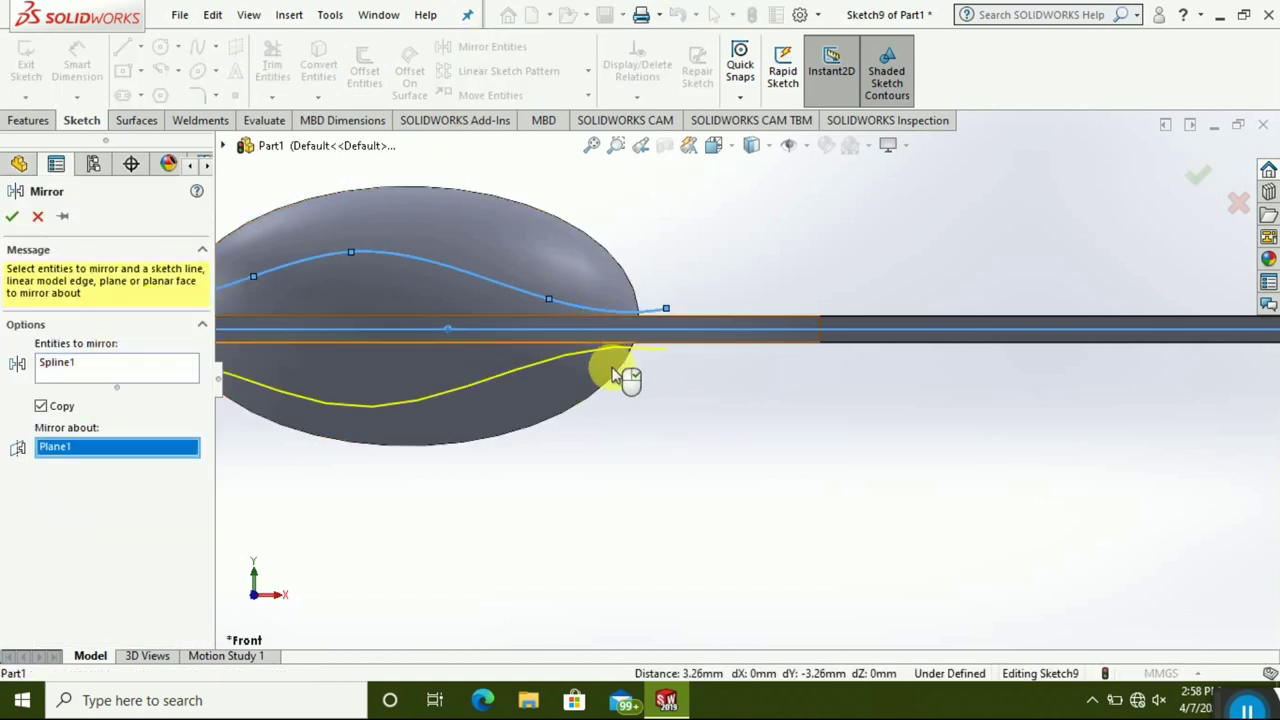
left_click(13, 220)
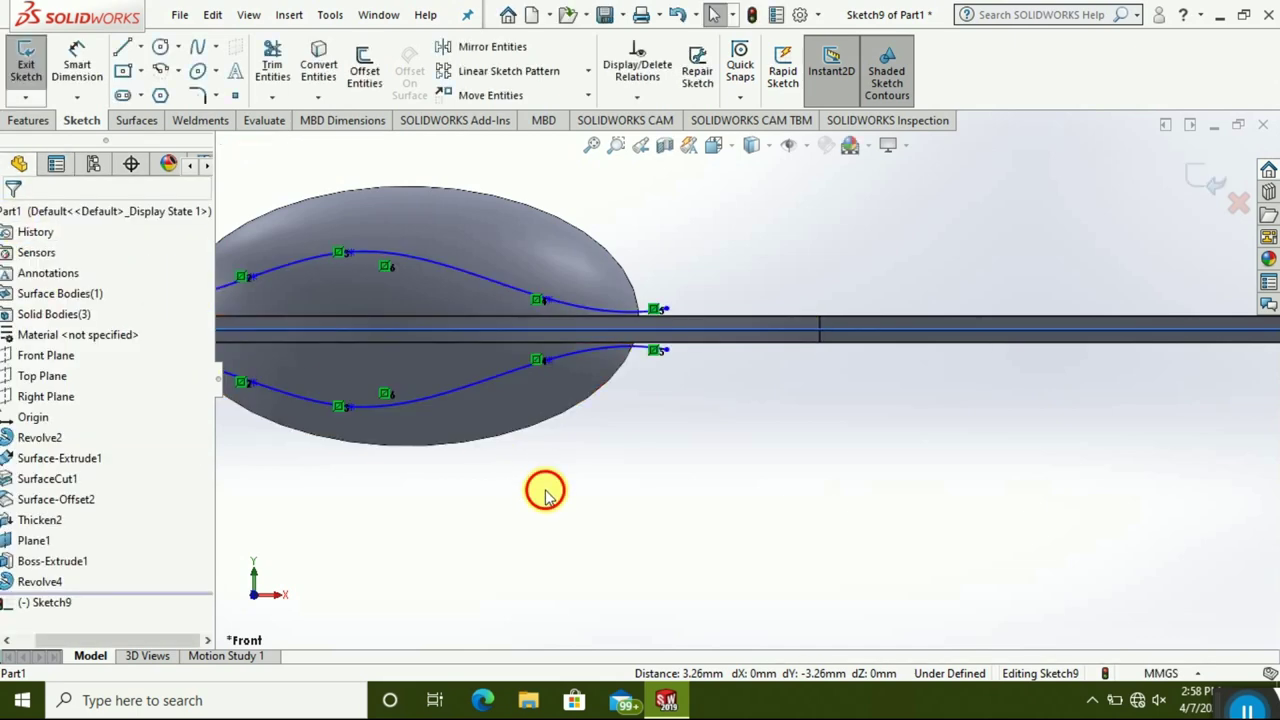
scroll(563, 449, "up", 2)
scroll(563, 449, "up", 2)
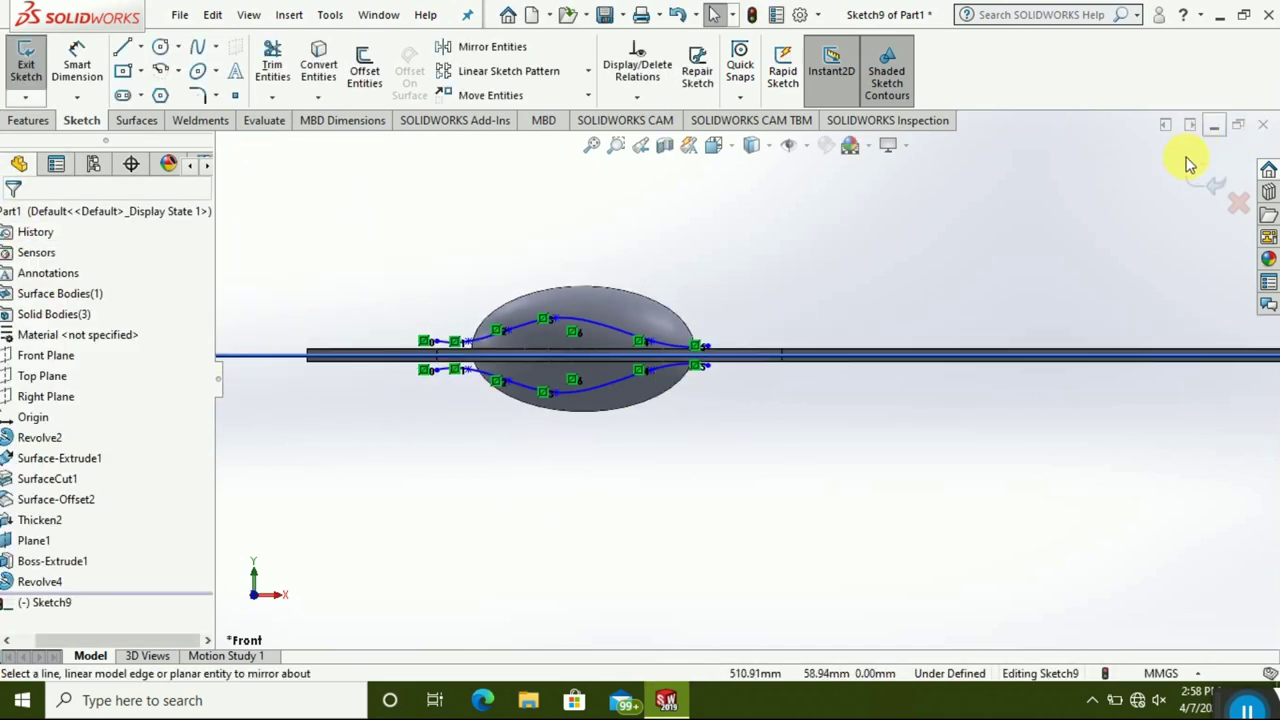
left_click(1212, 183)
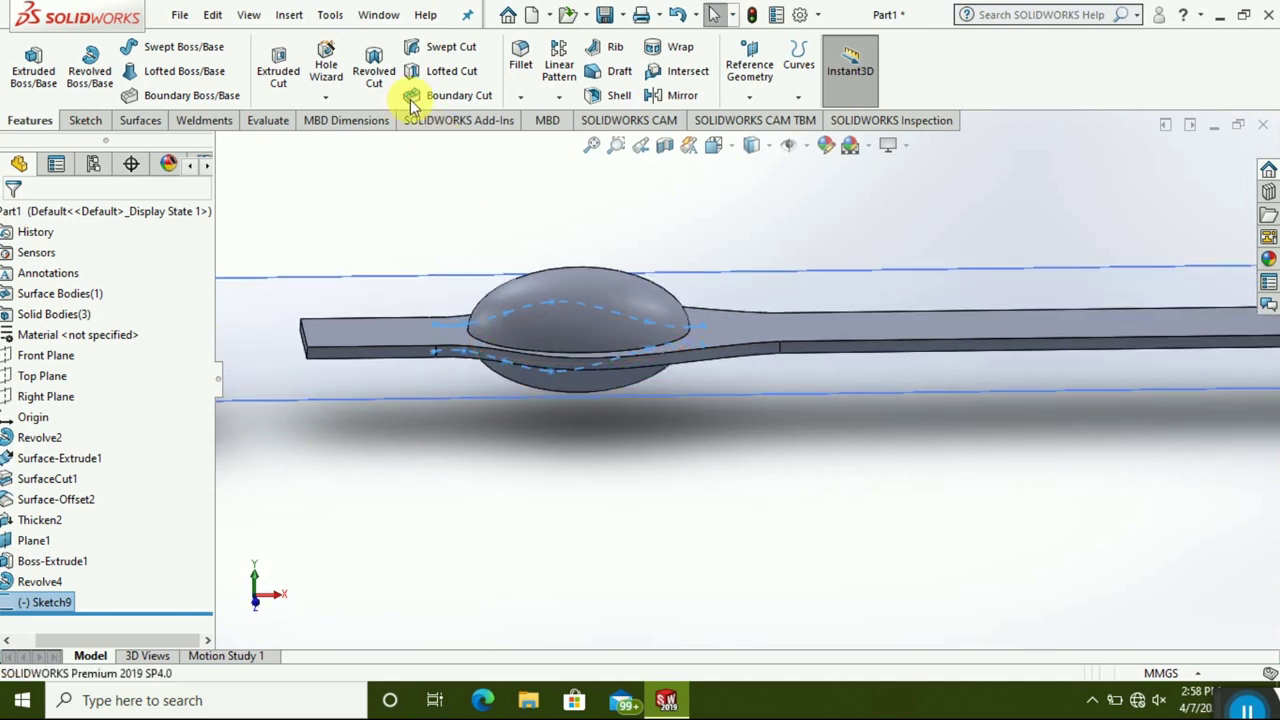
- Extrude Sketch9's wavy curves as surfaces, Blind 118 mm and 140 mm in Direction 2
left_click(128, 122)
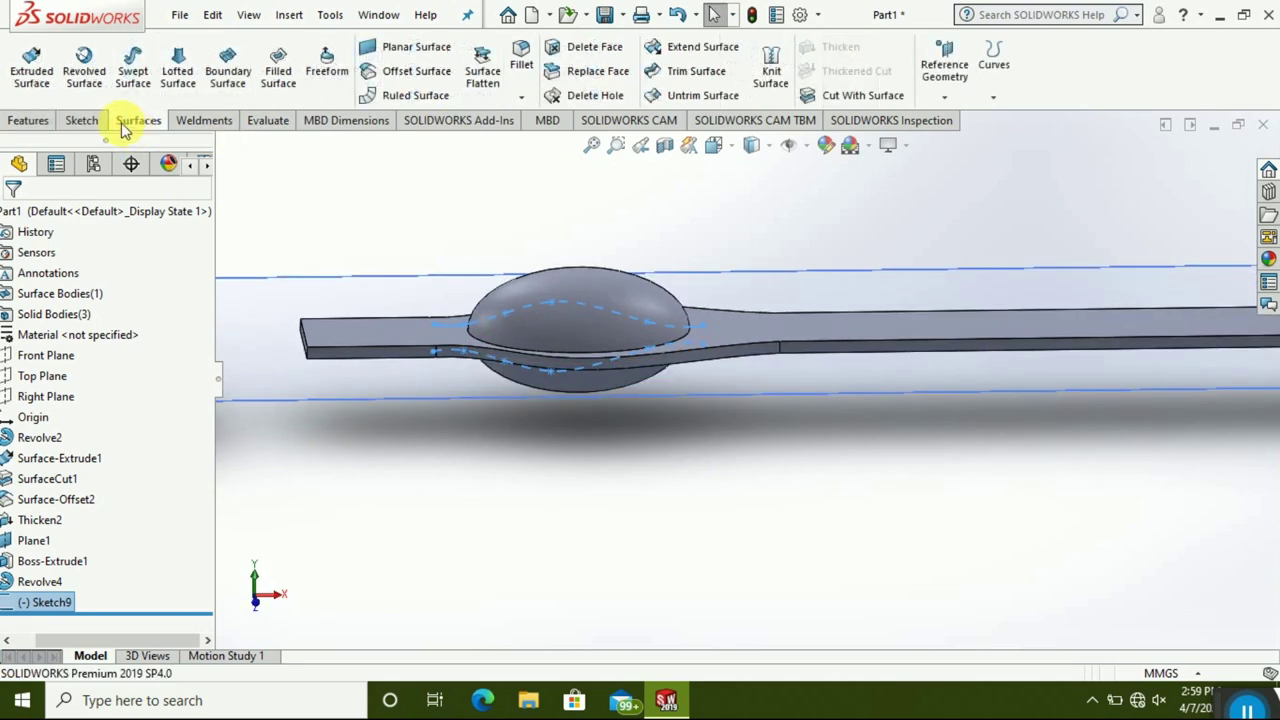
left_click(46, 87)
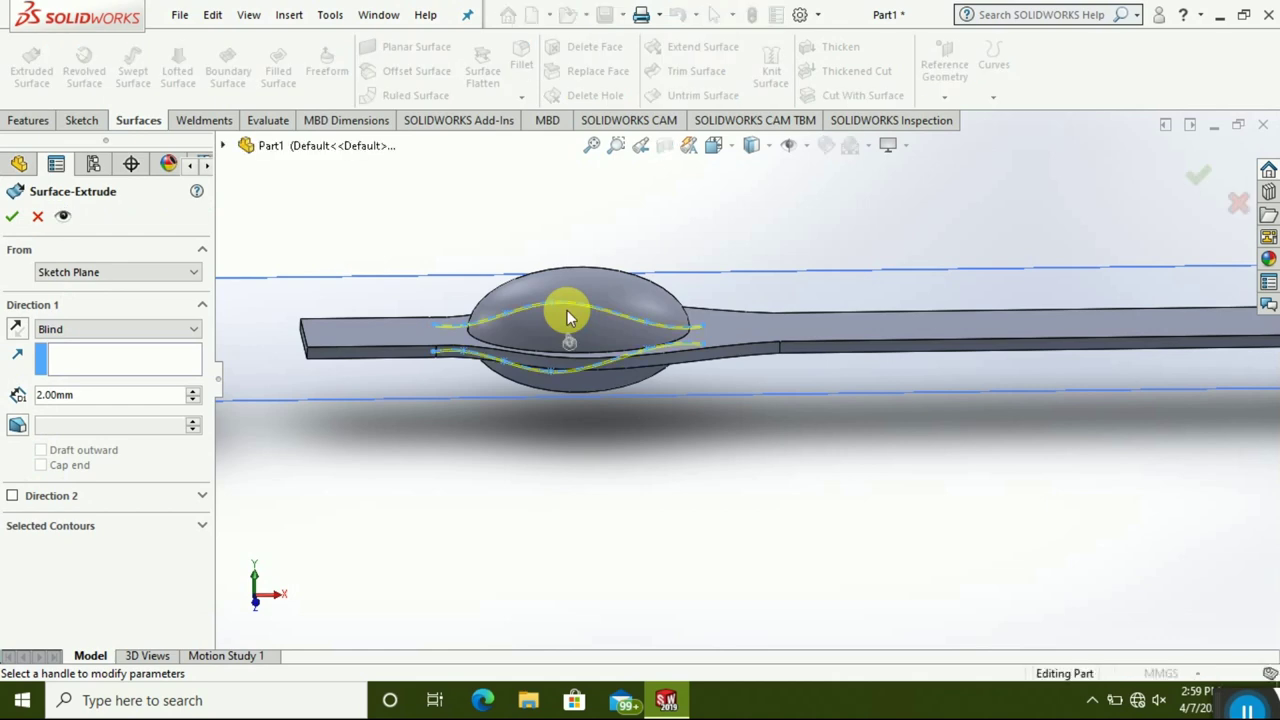
mouse_move(567, 345)
left_mouse_down()
mouse_move(600, 423)
mouse_move(595, 450)
left_mouse_up()
mouse_move(567, 330)
left_mouse_down()
mouse_move(529, 251)
mouse_move(534, 206)
left_mouse_up()
mouse_move(614, 366)
middle_mouse_down()
mouse_move(600, 260)
mouse_move(608, 290)
middle_mouse_up()
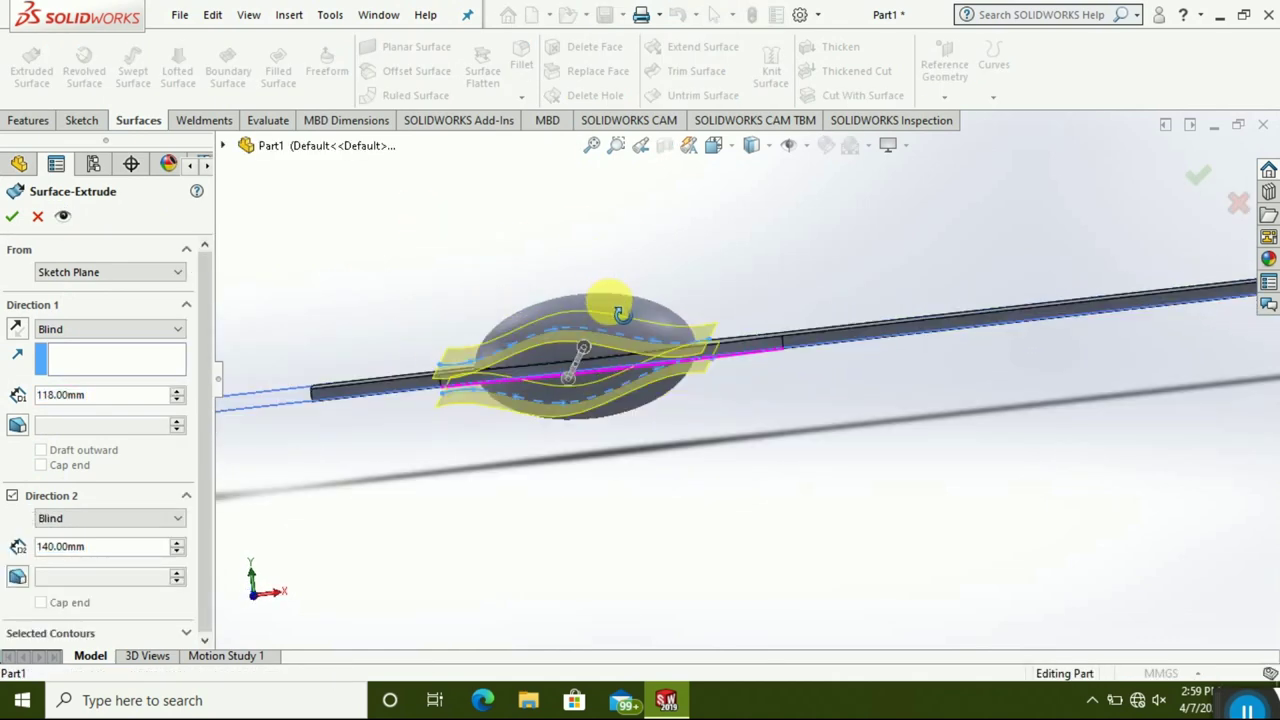
left_click(14, 217)
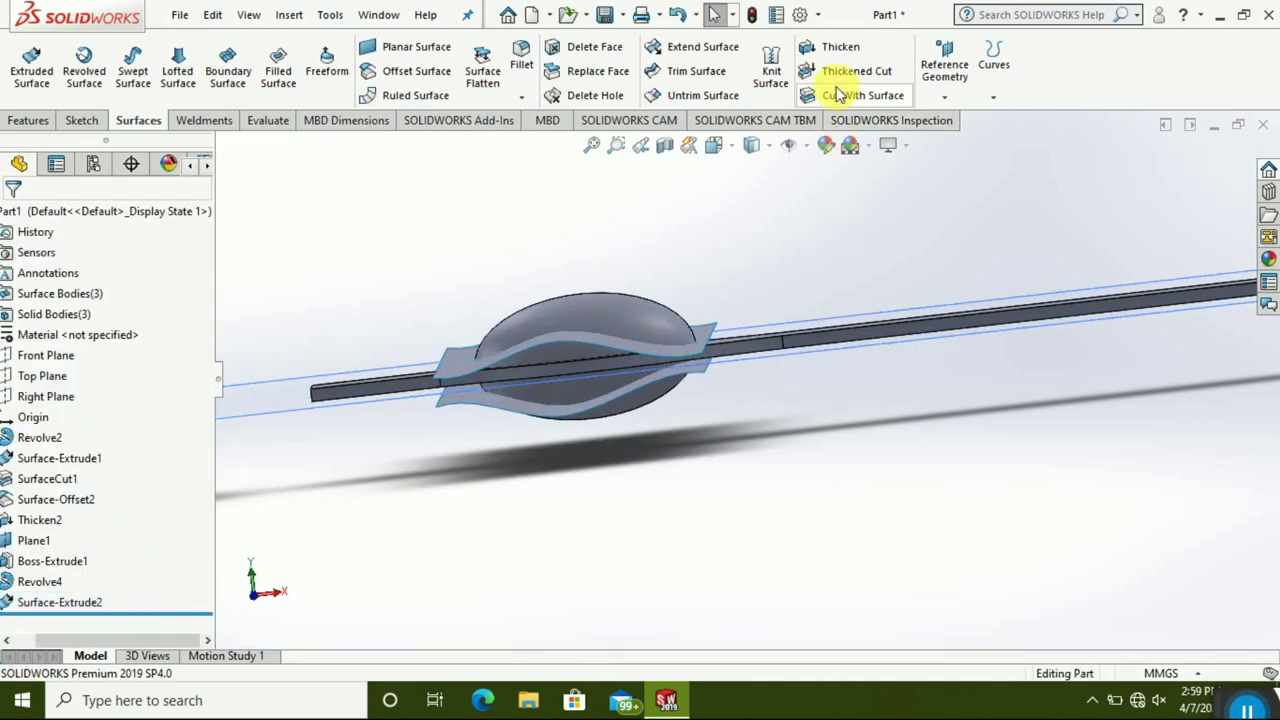
- Cut the dome with the upper wavy surface, Surface-Extrude2[1]
left_click(833, 95)
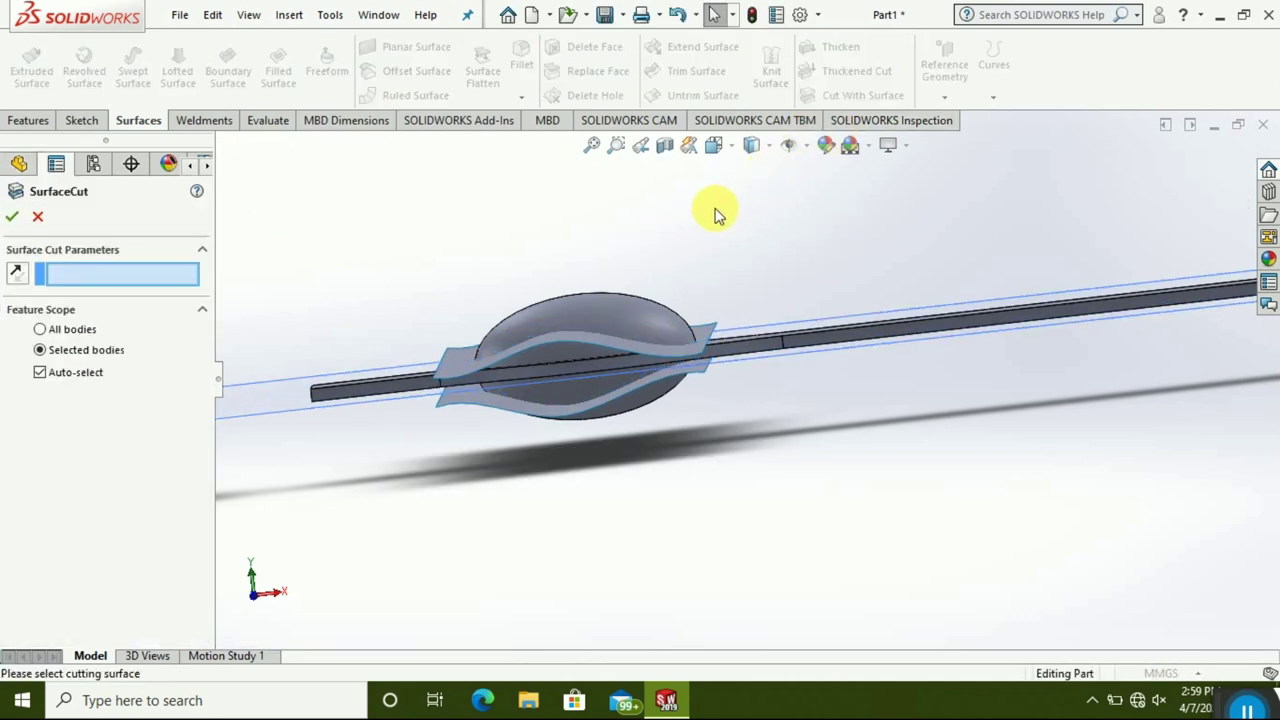
left_click(462, 370)
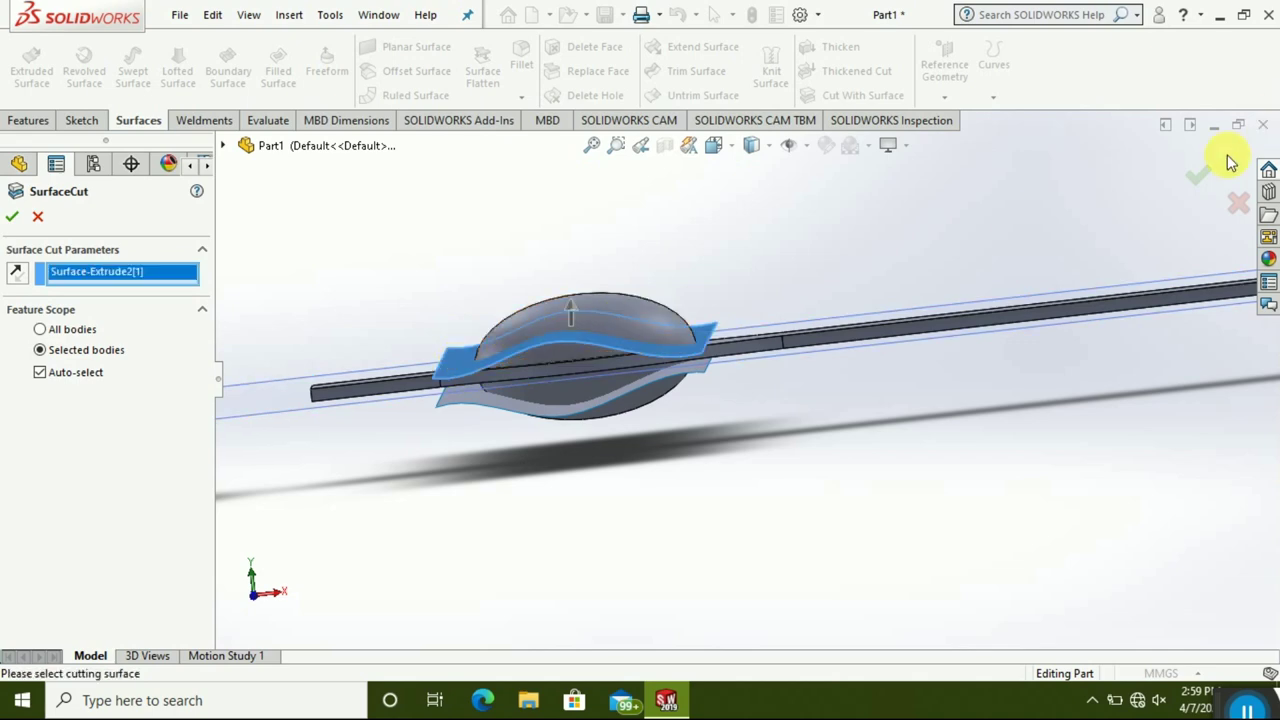
left_click(1203, 178)
mouse_move(636, 465)
middle_mouse_down()
mouse_move(650, 550)
mouse_move(646, 457)
middle_mouse_up()
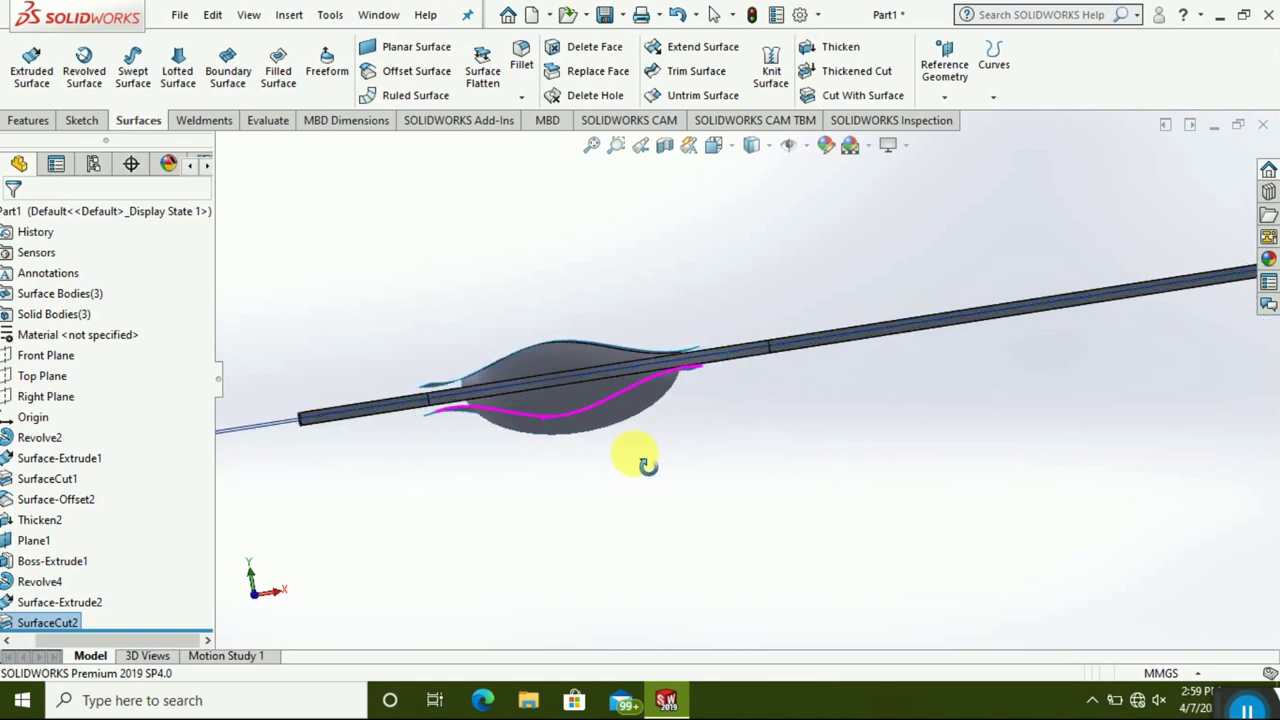
- Cut the dome again with the lower wavy surface, Surface-Extrude2[2]
left_click(826, 95)
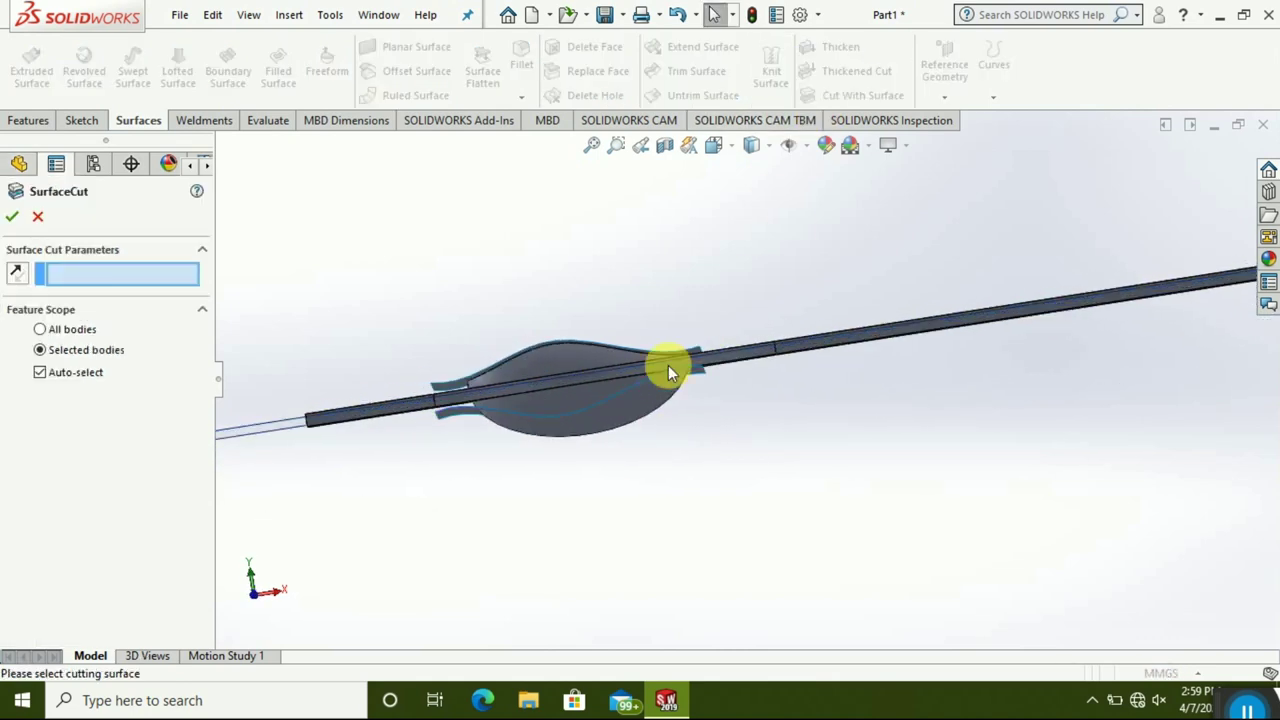
left_click(456, 416)
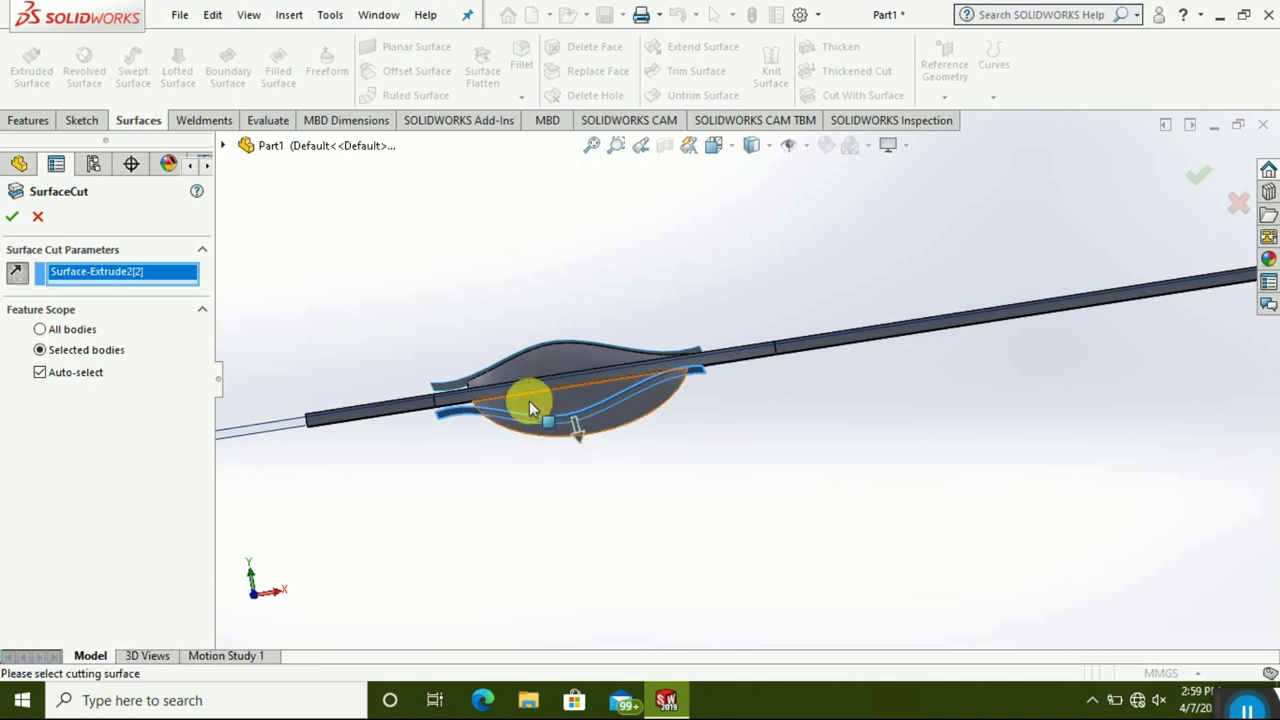
left_click(13, 217)
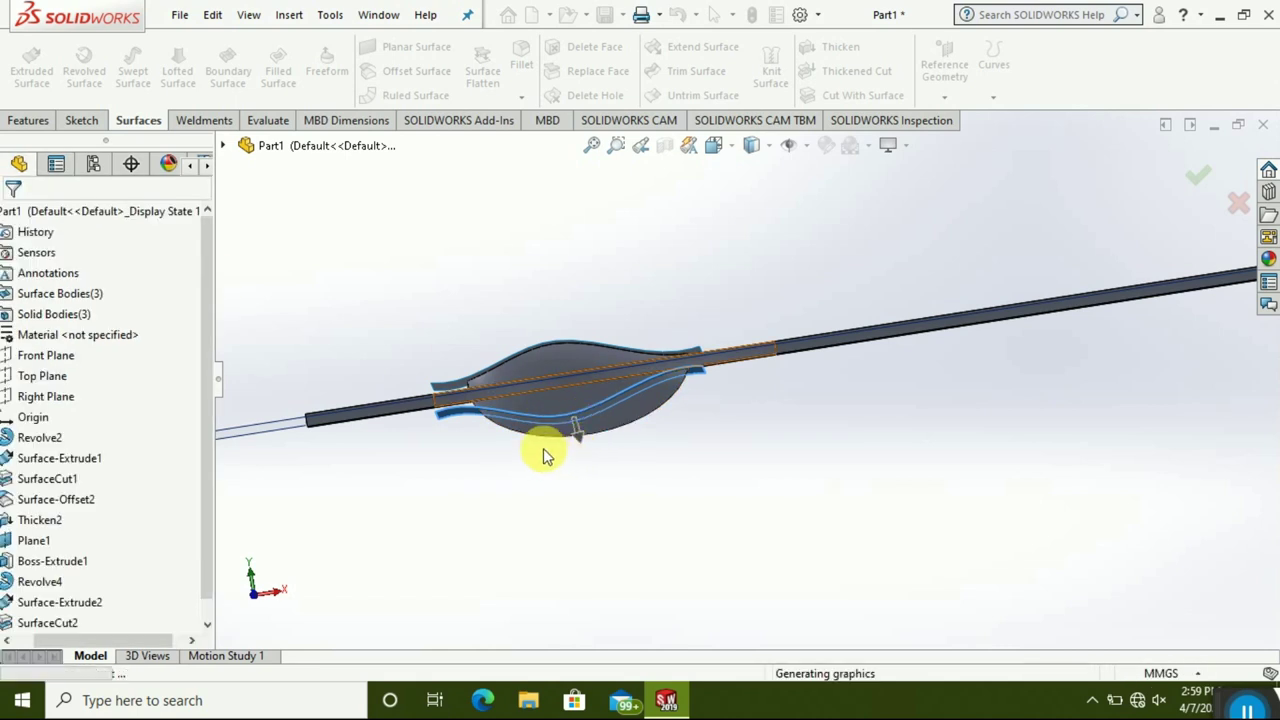
right_click(463, 420)
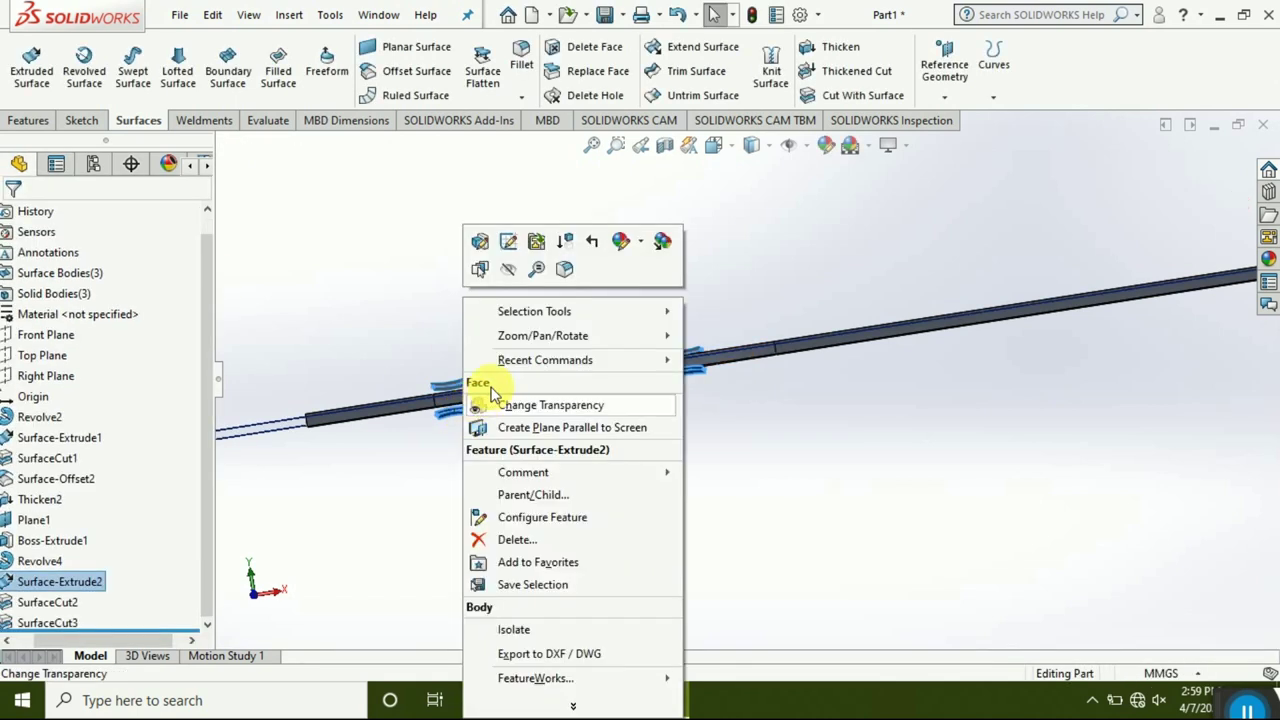
- Hide both wavy cutting surface bodies
left_click(506, 277)
left_click(453, 385)
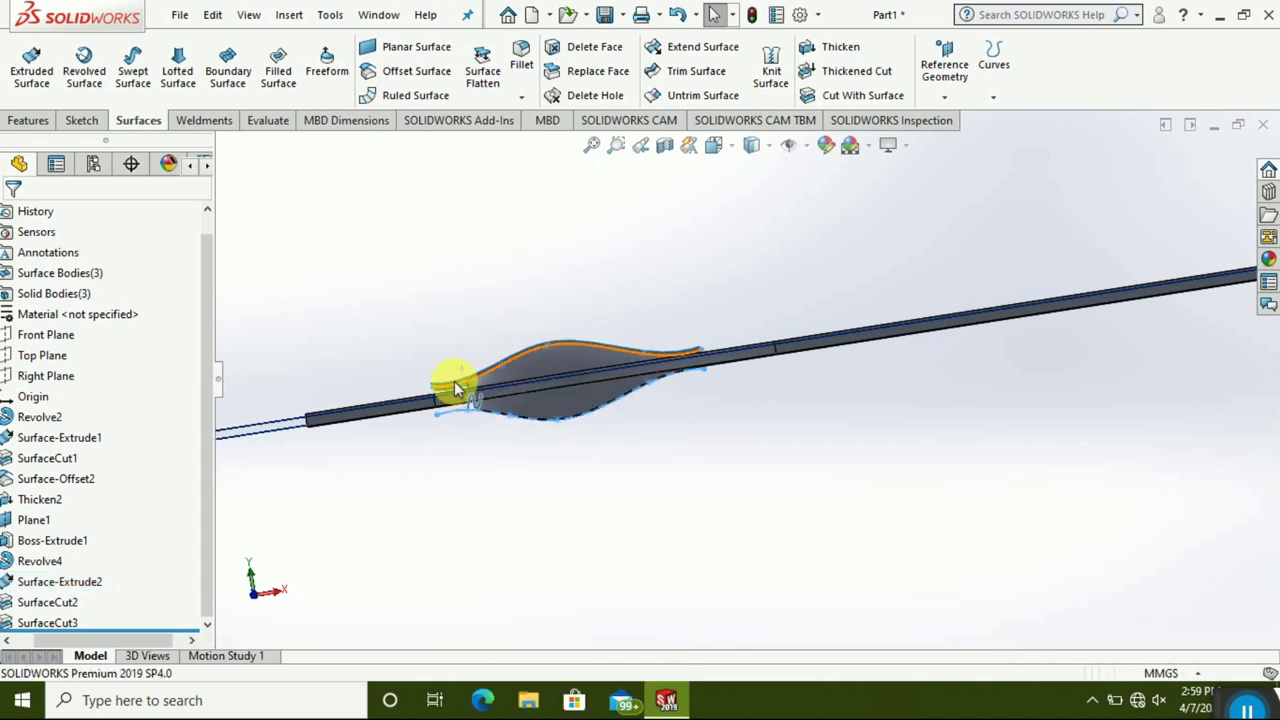
right_click(454, 381)
left_click(496, 356)
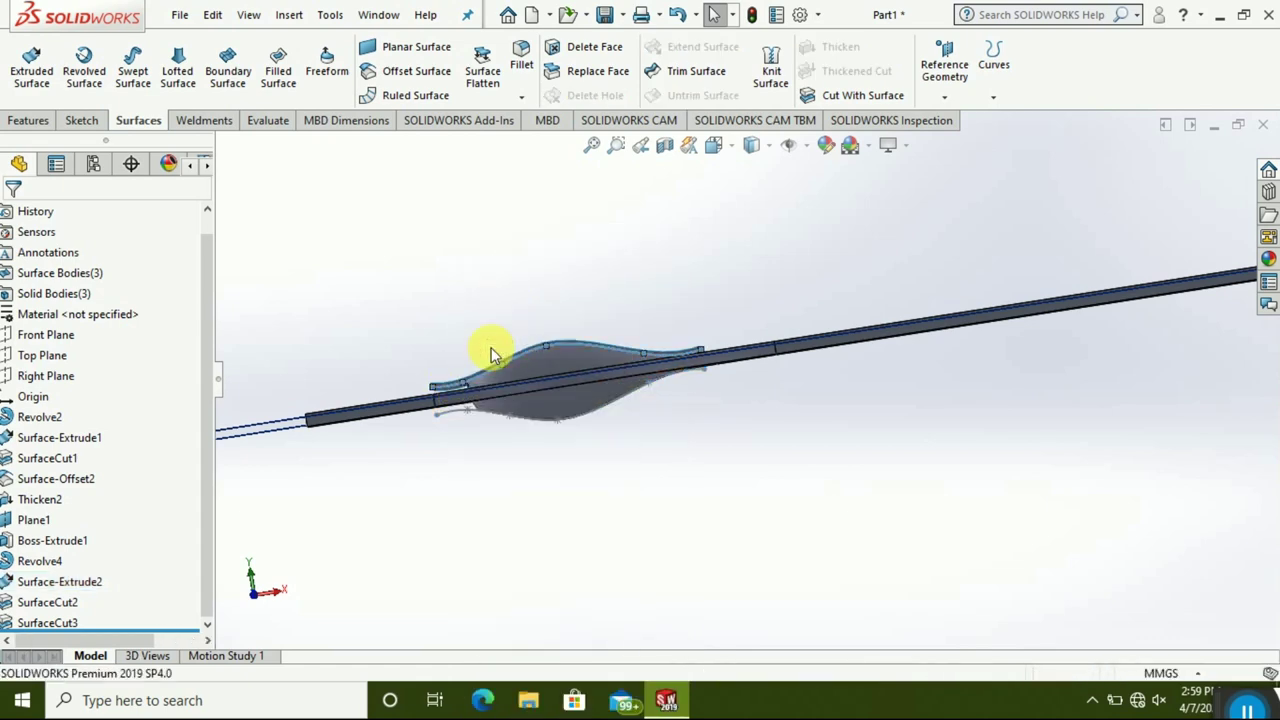
middle_click_drag(529, 357, 567, 430)
left_click(567, 430)
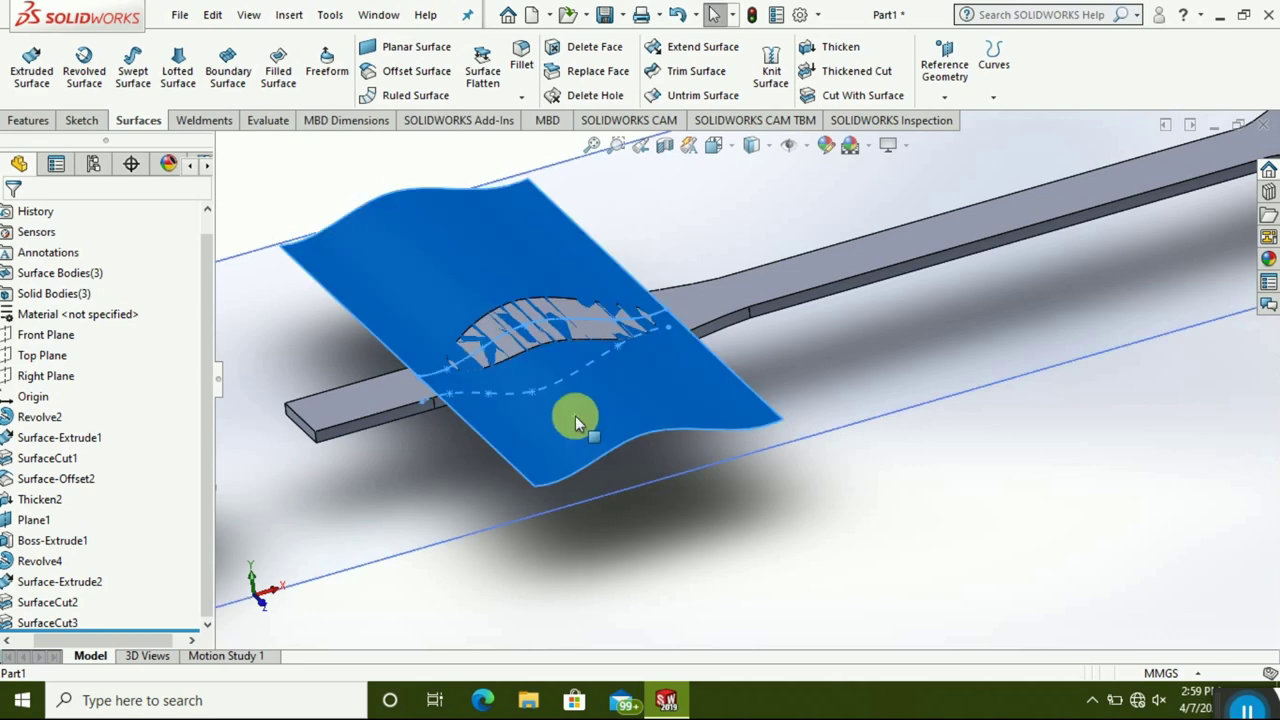
right_click(571, 424)
left_click(618, 272)
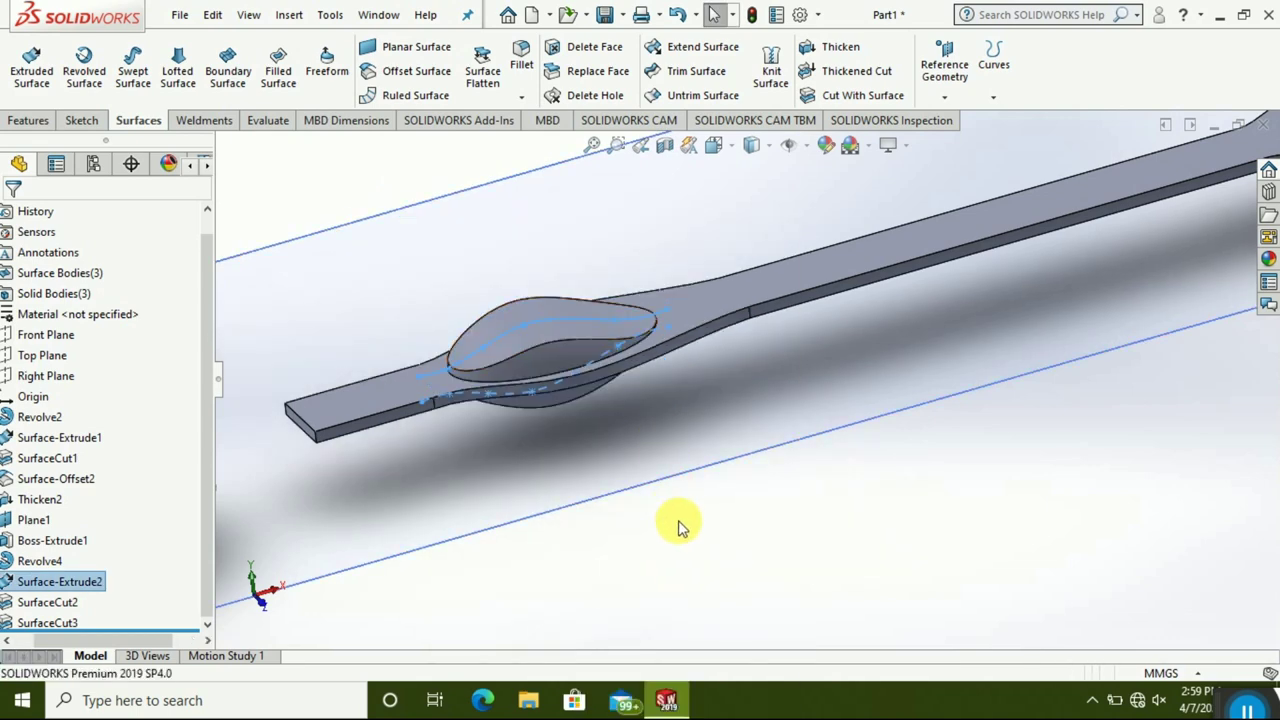
- Hide Sketch9 and orbit to review the trimmed dome beside the bowl
mouse_move(623, 531)
middle_mouse_down()
mouse_move(574, 294)
mouse_move(654, 386)
mouse_move(700, 386)
mouse_move(788, 285)
mouse_move(814, 309)
mouse_move(563, 534)
mouse_move(551, 357)
middle_mouse_up()
left_click(609, 228)
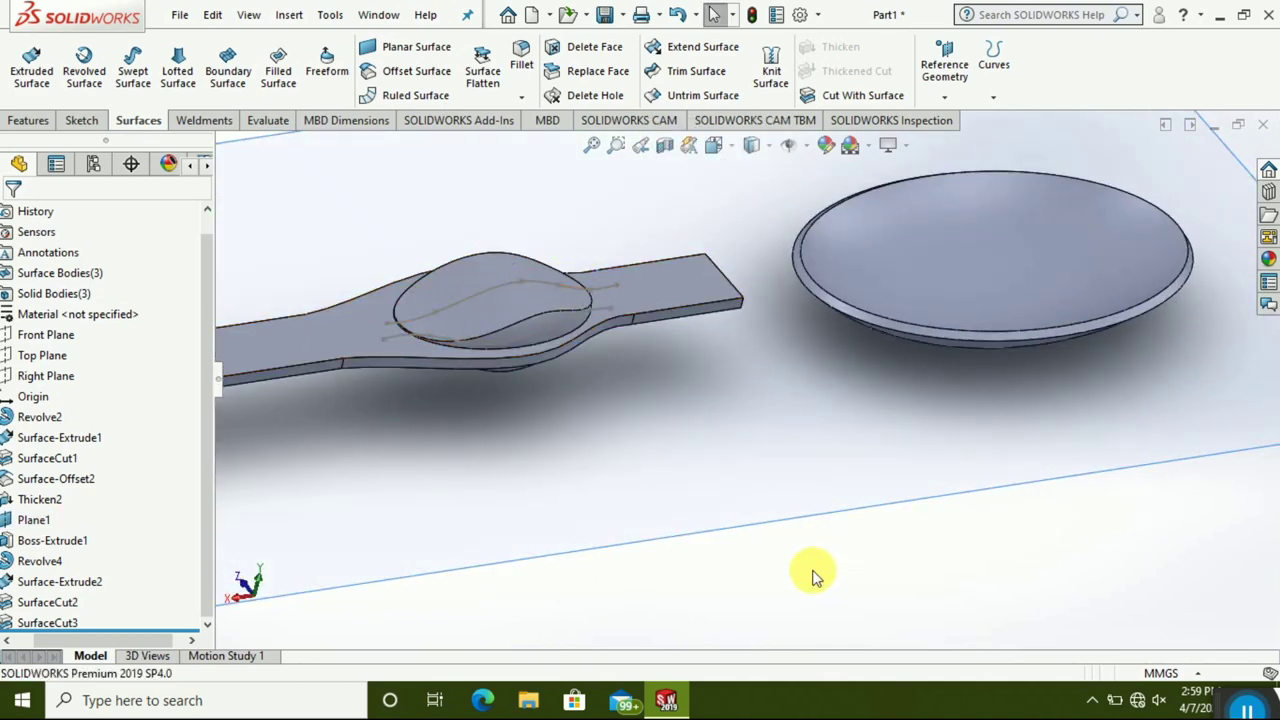
right_click(545, 283)
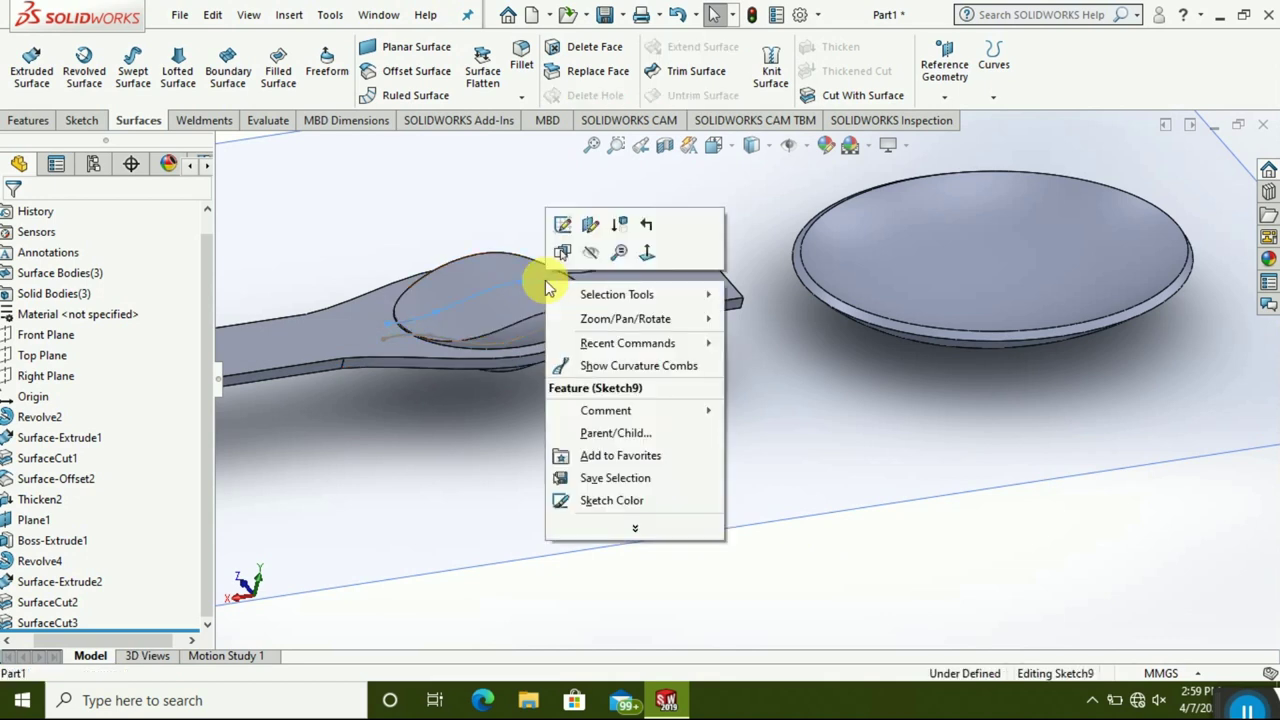
left_click(580, 251)
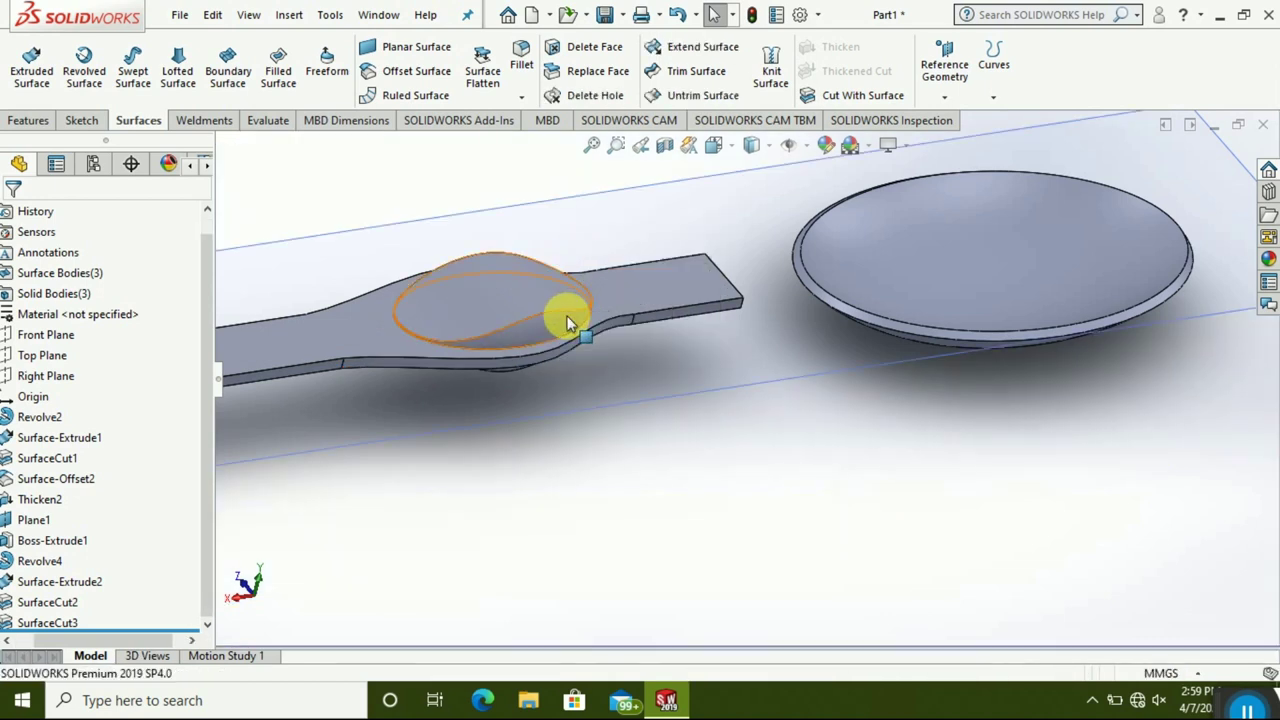
mouse_move(577, 350)
middle_mouse_down()
mouse_move(543, 357)
mouse_move(543, 449)
mouse_move(586, 434)
mouse_move(593, 355)
mouse_move(514, 337)
middle_mouse_up()
scroll(500, 414, "down", 2)
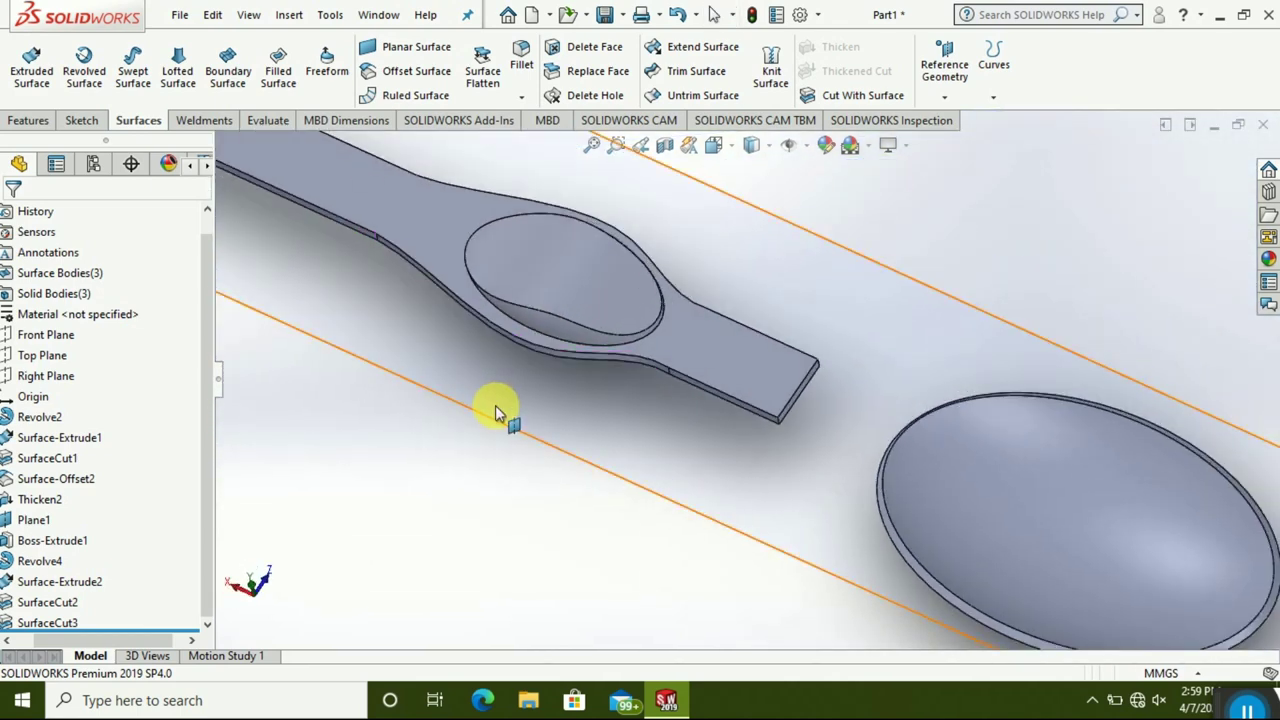
scroll(528, 399, "down", 2)
scroll(528, 399, "down", 1)
scroll(528, 398, "up", 3)
scroll(528, 398, "up", 2)
mouse_move(671, 428)
middle_mouse_down()
mouse_move(623, 337)
mouse_move(677, 292)
mouse_move(746, 346)
mouse_move(720, 357)
mouse_move(706, 280)
mouse_move(742, 212)
mouse_move(737, 150)
middle_mouse_up()
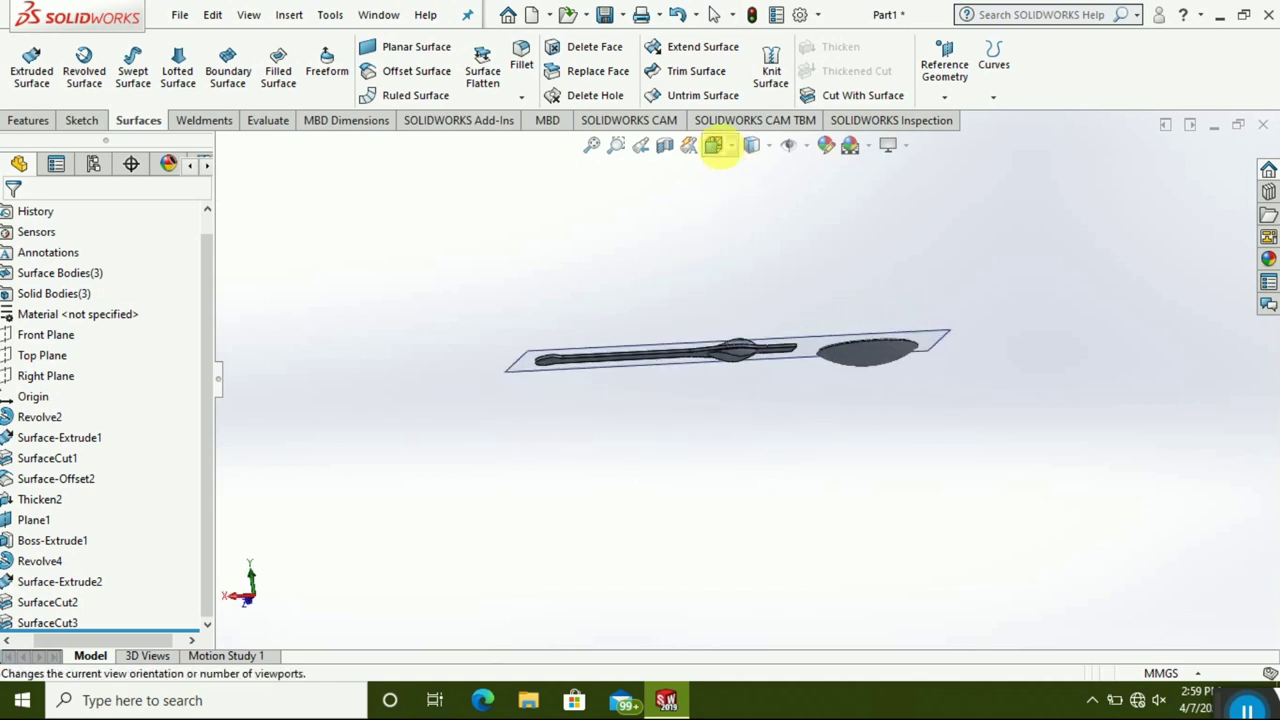
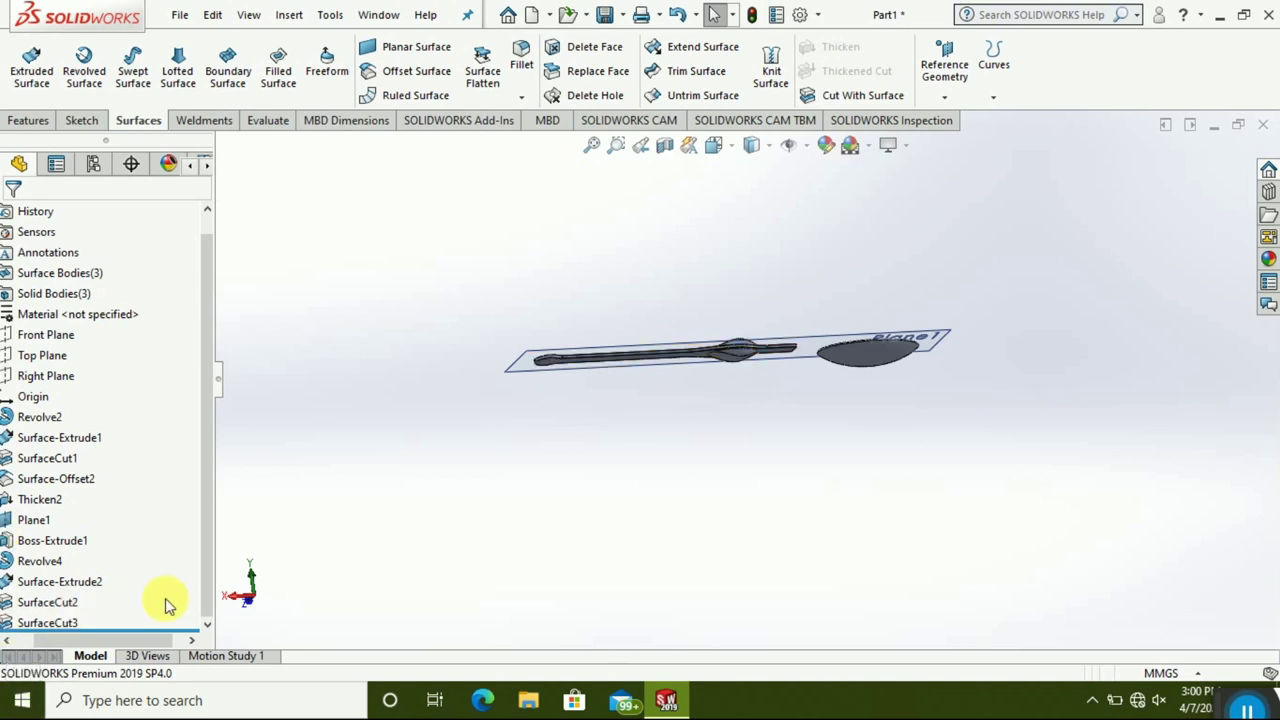
- Zoom in and orbit to an oblique close-up of the oval bowl on the spoon's neck
scroll(767, 289, "down", 2)
scroll(756, 412, "down", 2)
scroll(757, 410, "down", 2)
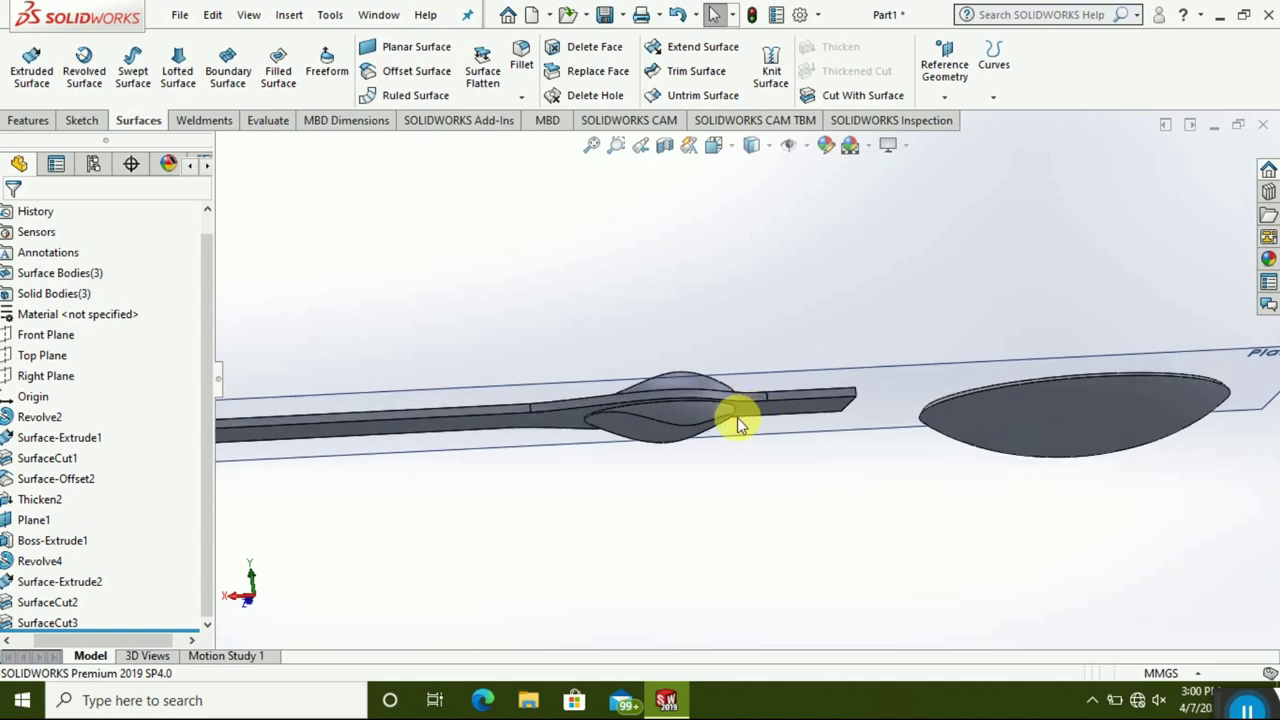
scroll(668, 376, "down", 3)
mouse_move(668, 376)
middle_mouse_down()
mouse_move(737, 497)
mouse_move(694, 489)
mouse_move(1030, 280)
mouse_move(1006, 337)
mouse_move(1051, 406)
mouse_move(674, 354)
middle_mouse_up()
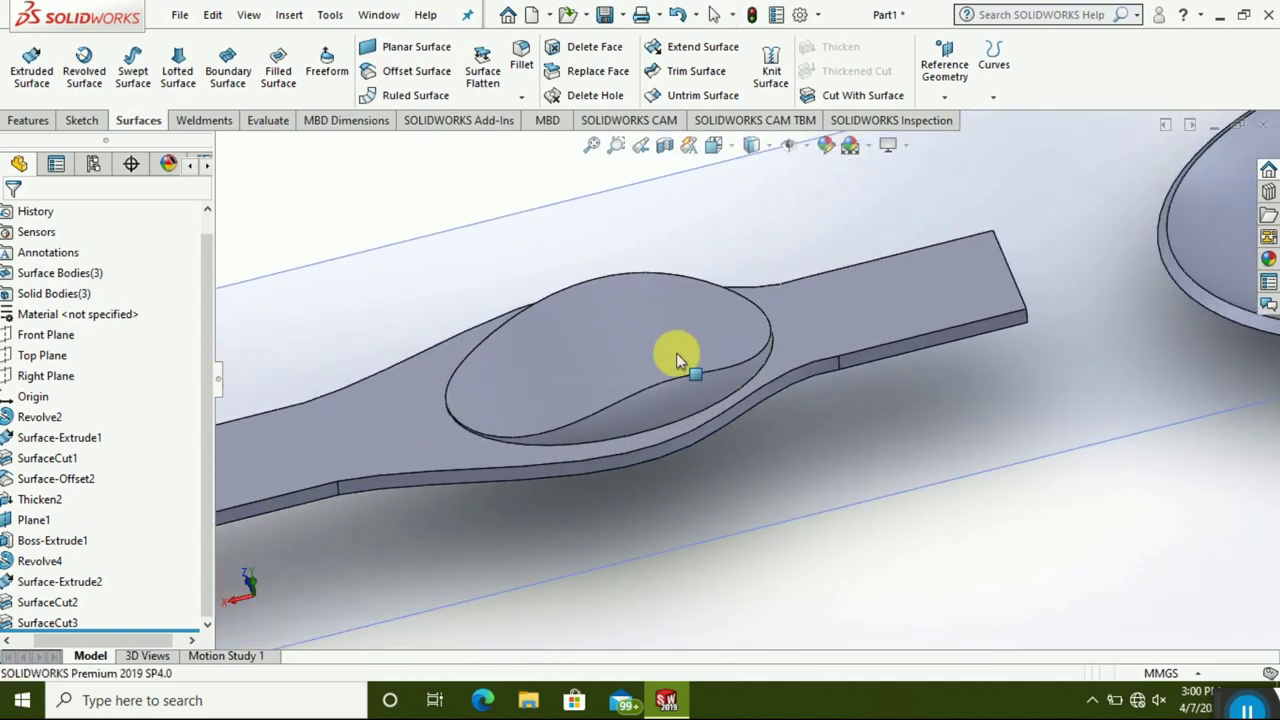
scroll(676, 357, "down", 2)
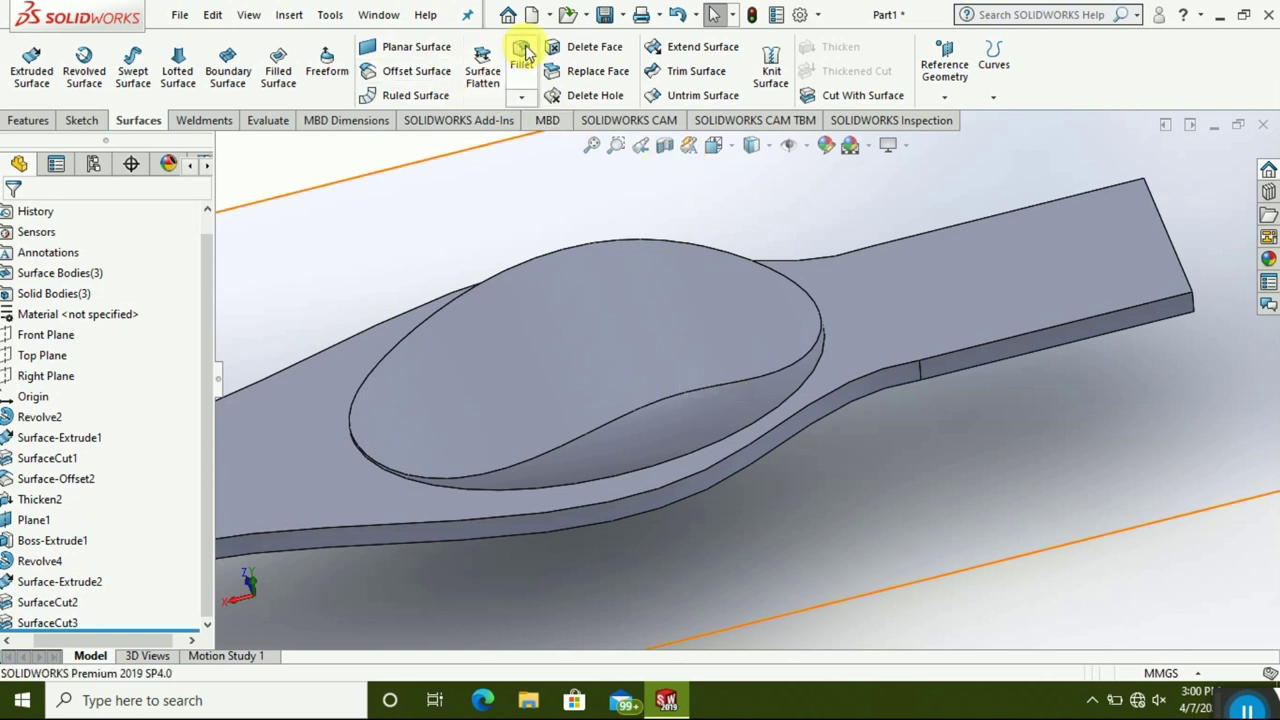
- Fillet the oval bowl's rim edge with full preview, settling on a 3 mm radius after 5 and 4 mm
left_click(677, 457)
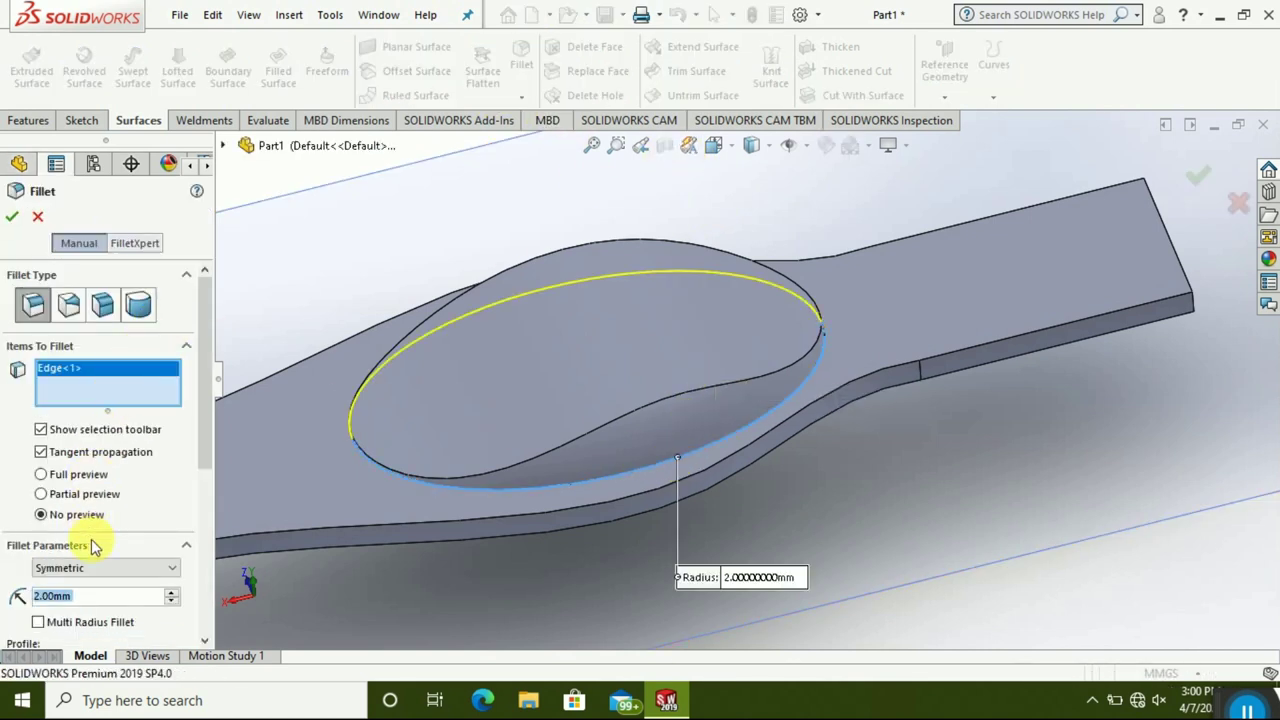
type("5")
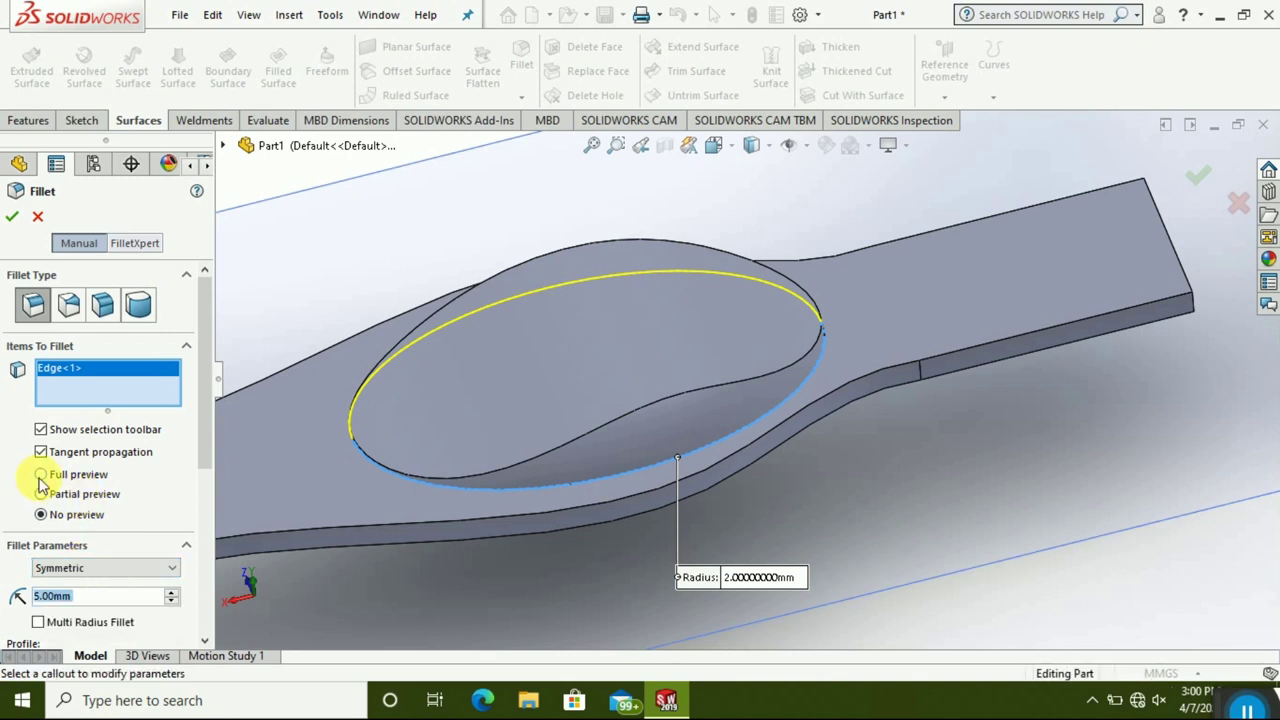
left_click(41, 476)
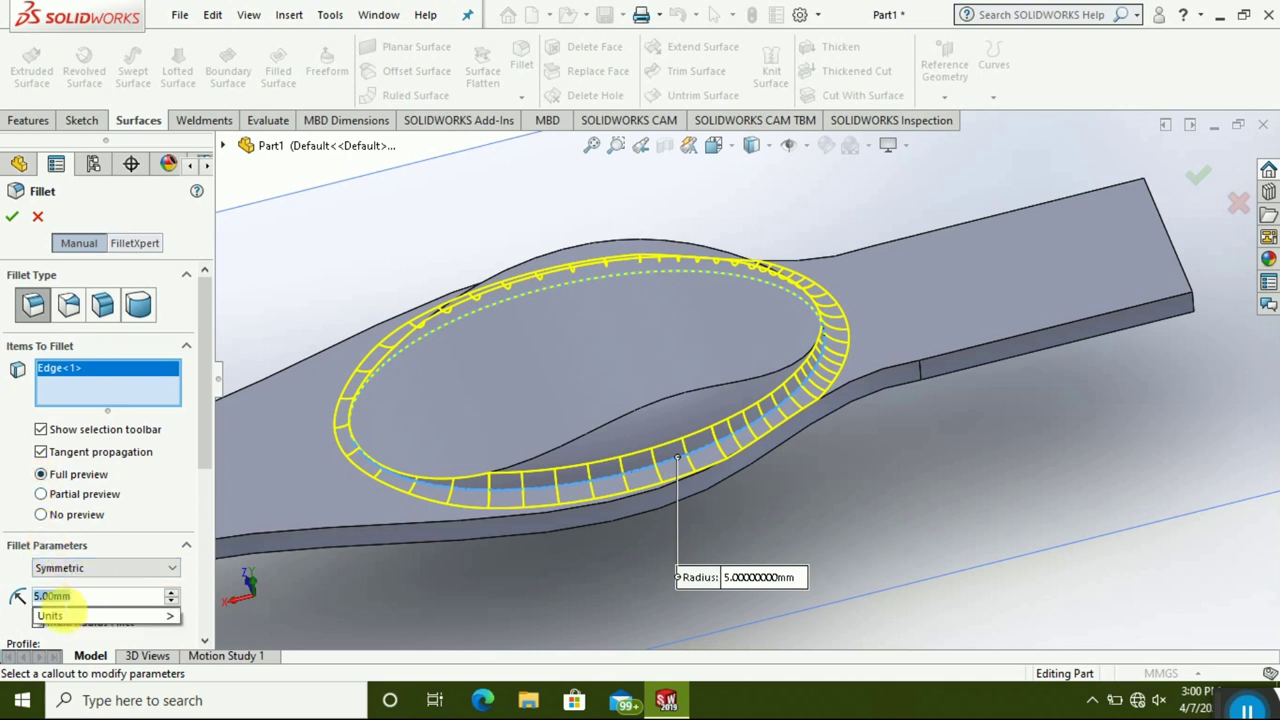
type("4")
key("Return")
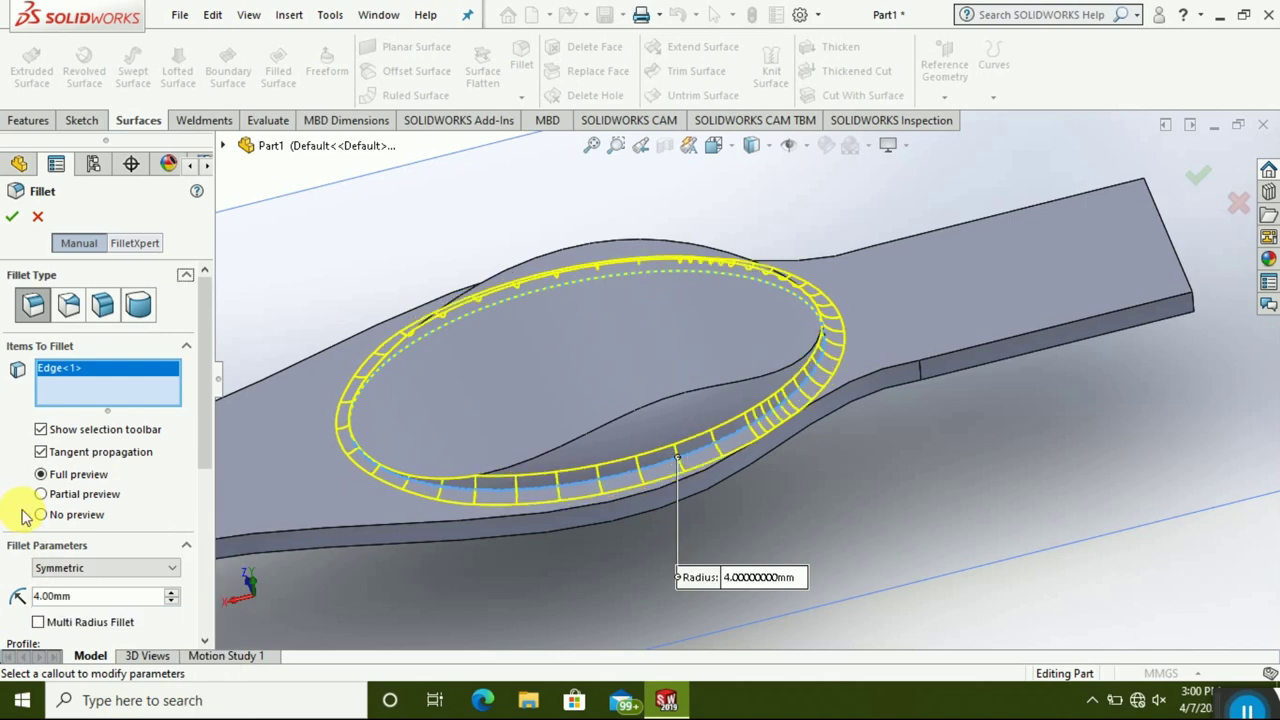
mouse_move(529, 523)
middle_mouse_down()
mouse_move(557, 557)
mouse_move(543, 571)
middle_mouse_up()
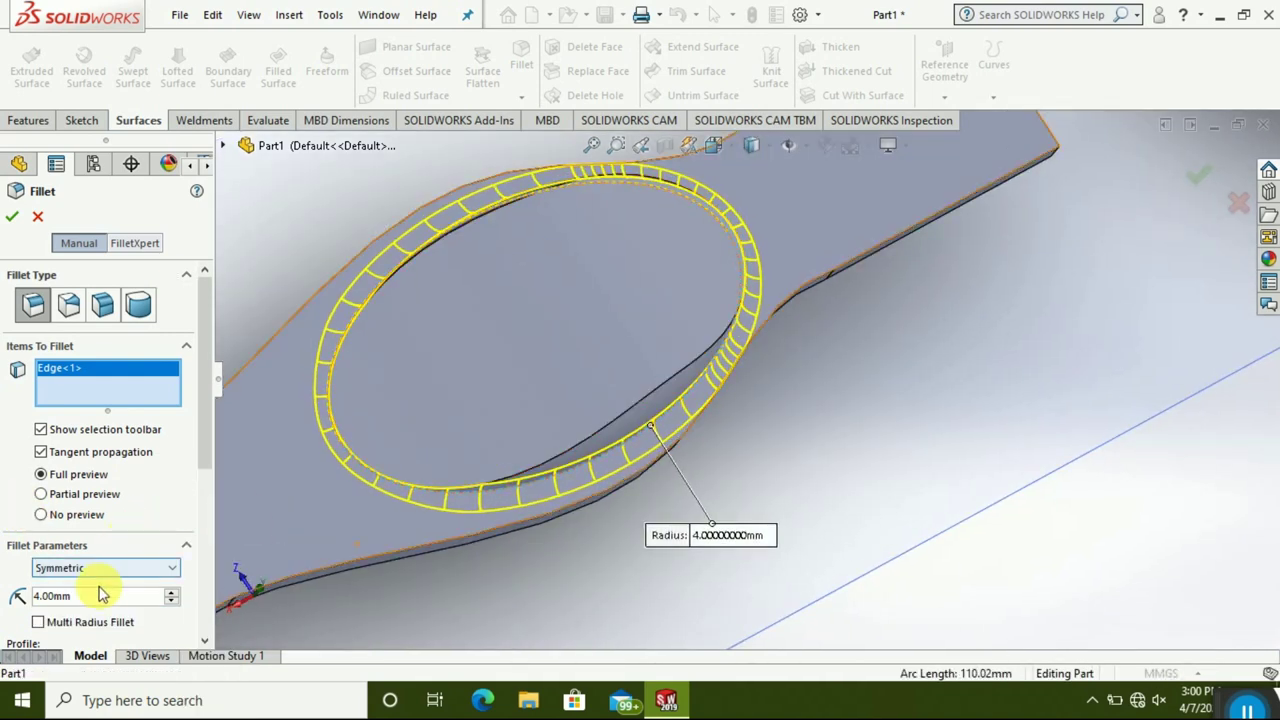
type("3")
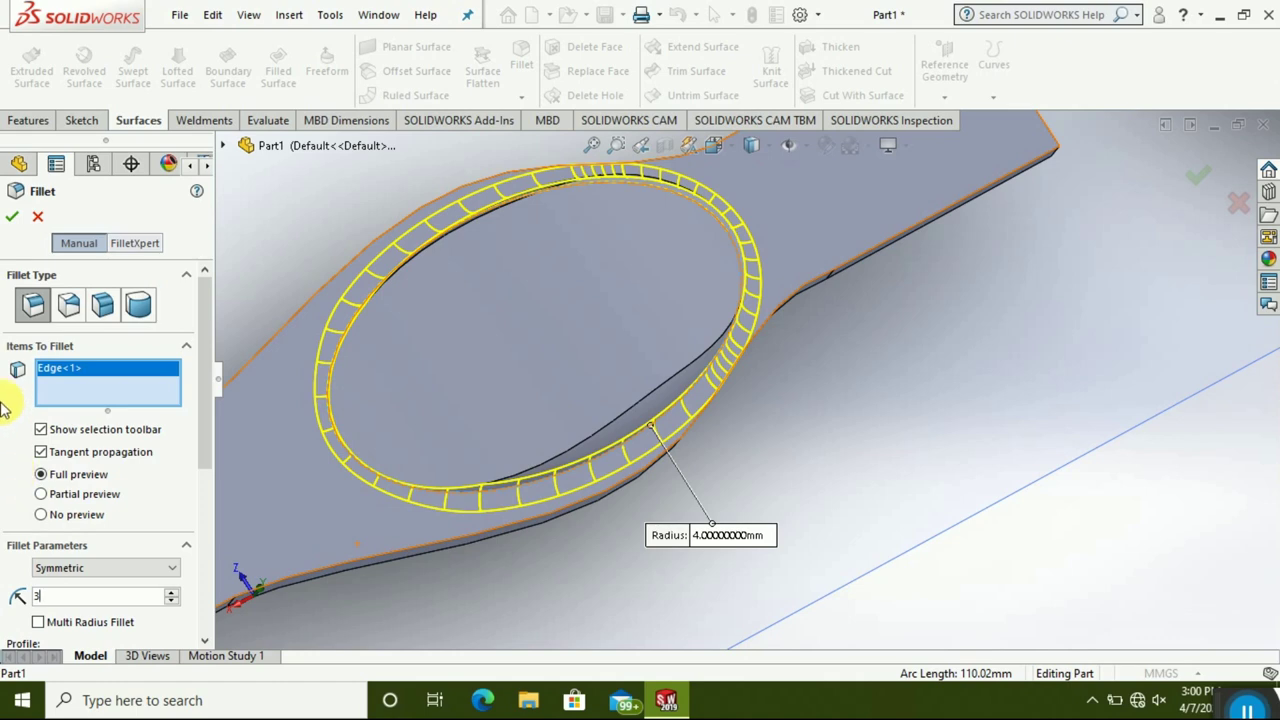
key("Return")
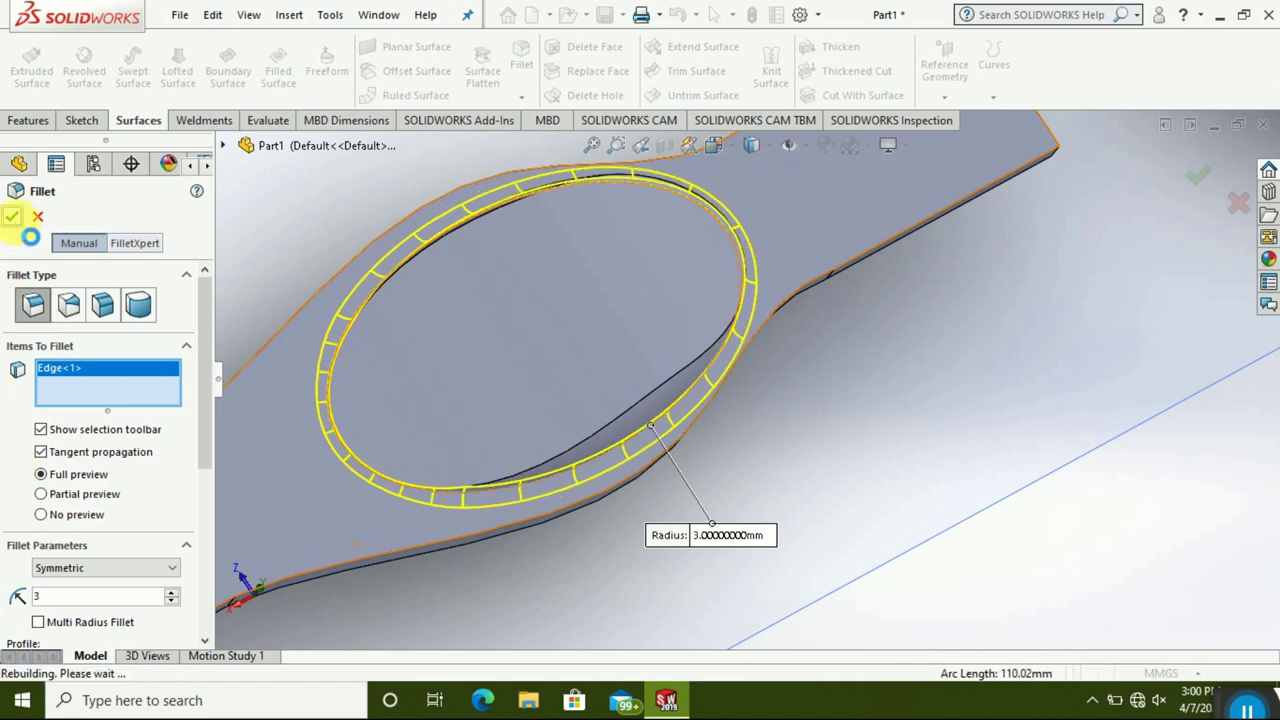
mouse_move(588, 535)
middle_mouse_down()
mouse_move(537, 478)
mouse_move(550, 605)
mouse_move(514, 691)
mouse_move(580, 580)
mouse_move(573, 492)
mouse_move(471, 466)
mouse_move(714, 463)
mouse_move(737, 486)
middle_mouse_up()
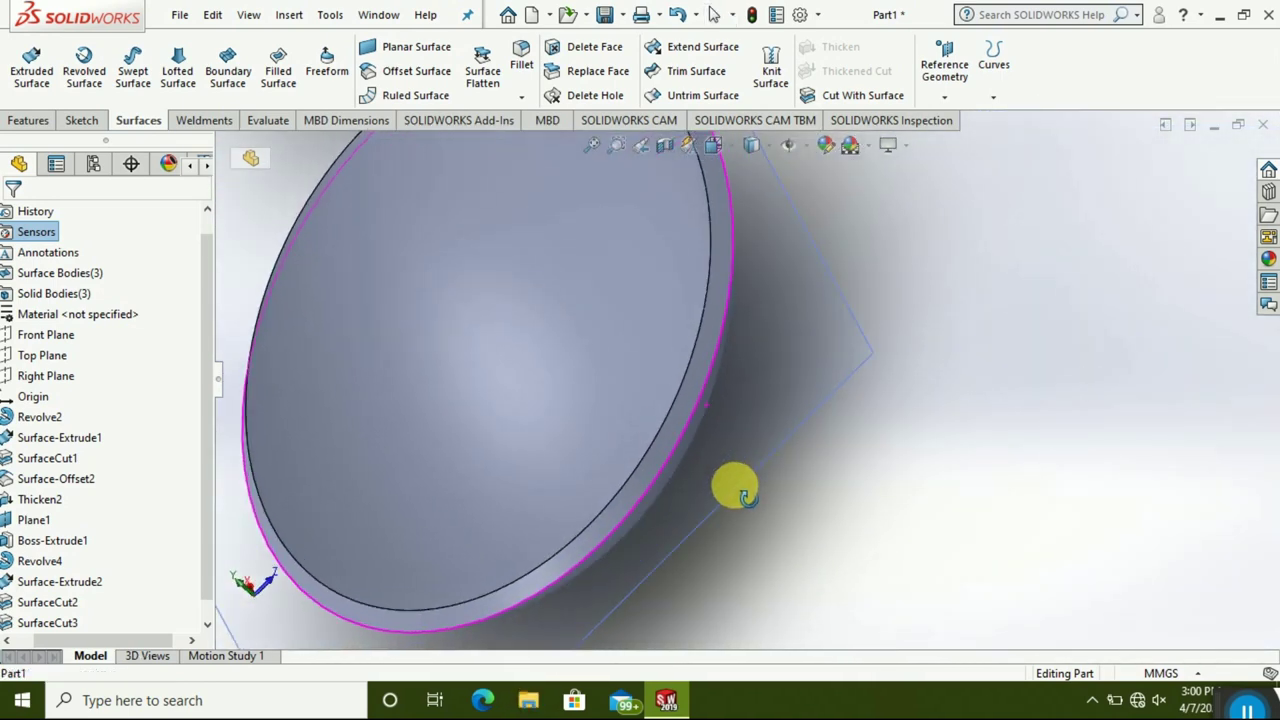
scroll(696, 473, "down", 2)
scroll(673, 459, "up", 5)
mouse_move(688, 490)
middle_mouse_down()
mouse_move(720, 443)
mouse_move(566, 457)
mouse_move(734, 529)
mouse_move(607, 500)
mouse_move(423, 409)
mouse_move(423, 437)
mouse_move(380, 454)
middle_mouse_up()
scroll(700, 409, "up", 5)
mouse_move(700, 409)
middle_mouse_down()
mouse_move(720, 470)
mouse_move(706, 594)
middle_mouse_up()
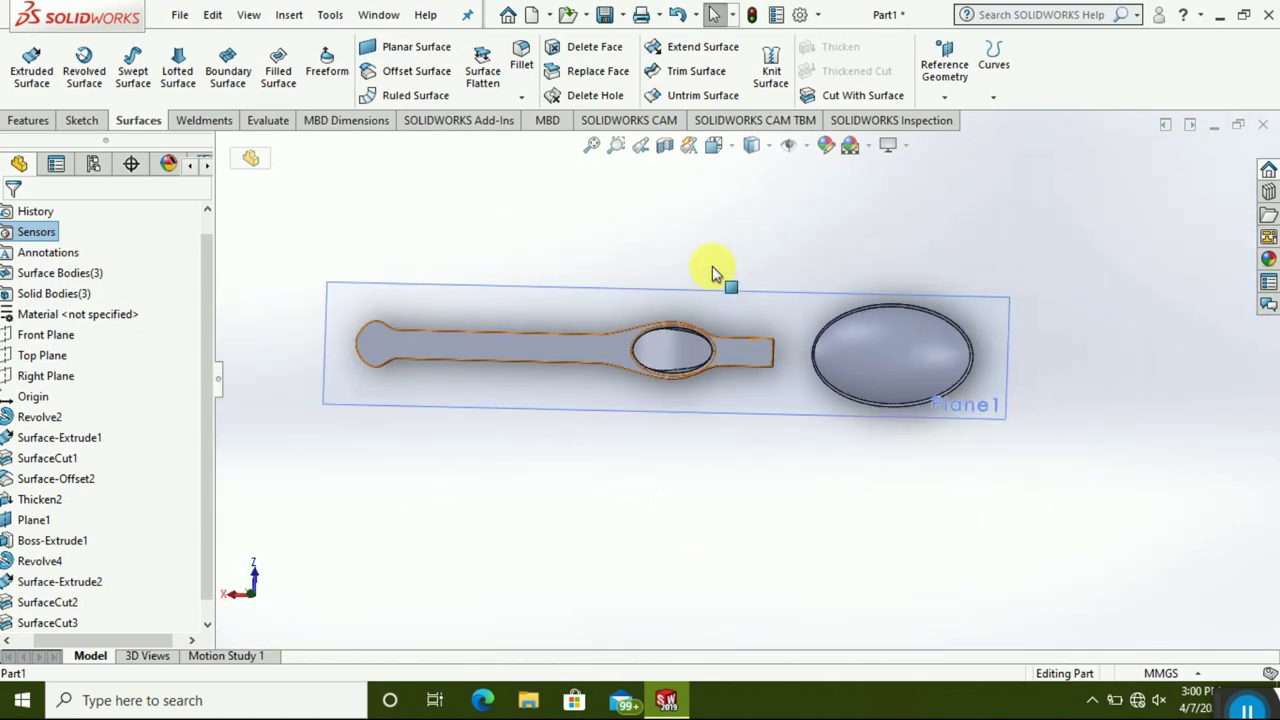
scroll(757, 434, "down", 3)
scroll(771, 449, "down", 3)
scroll(771, 449, "down", 2)
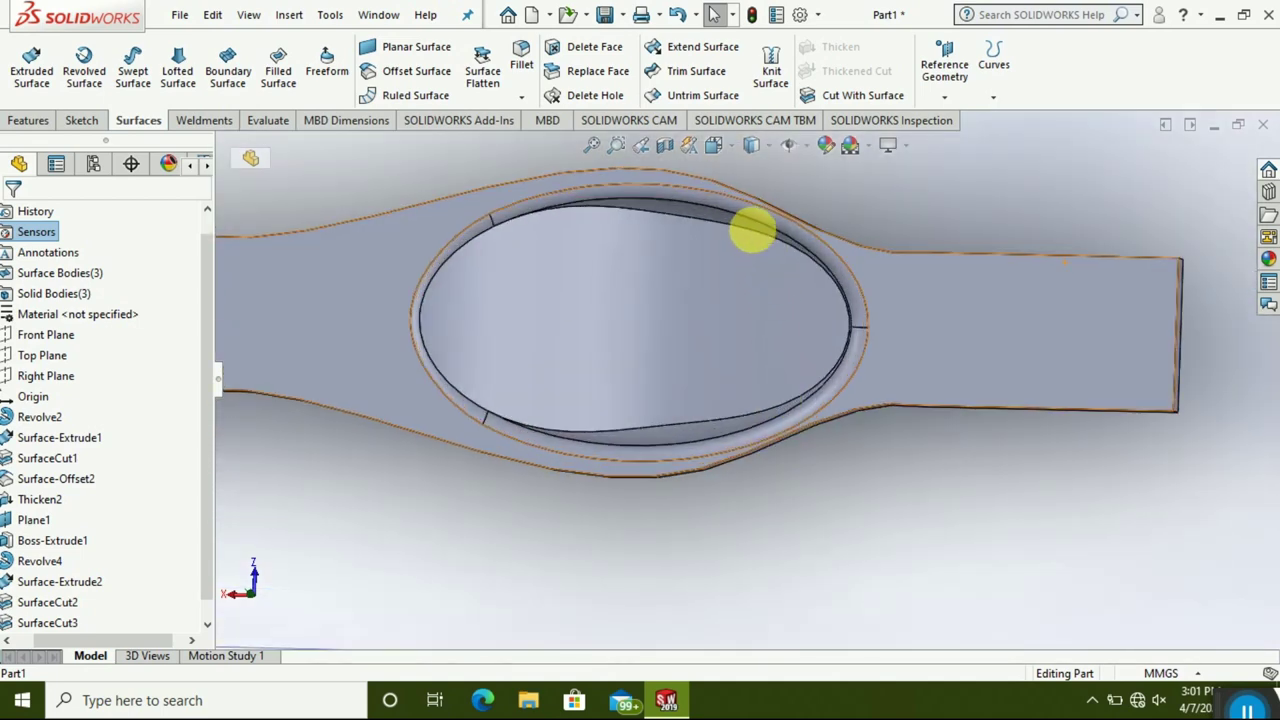
left_click(749, 238)
mouse_move(749, 238)
middle_mouse_down()
mouse_move(720, 266)
mouse_move(749, 243)
middle_mouse_up()
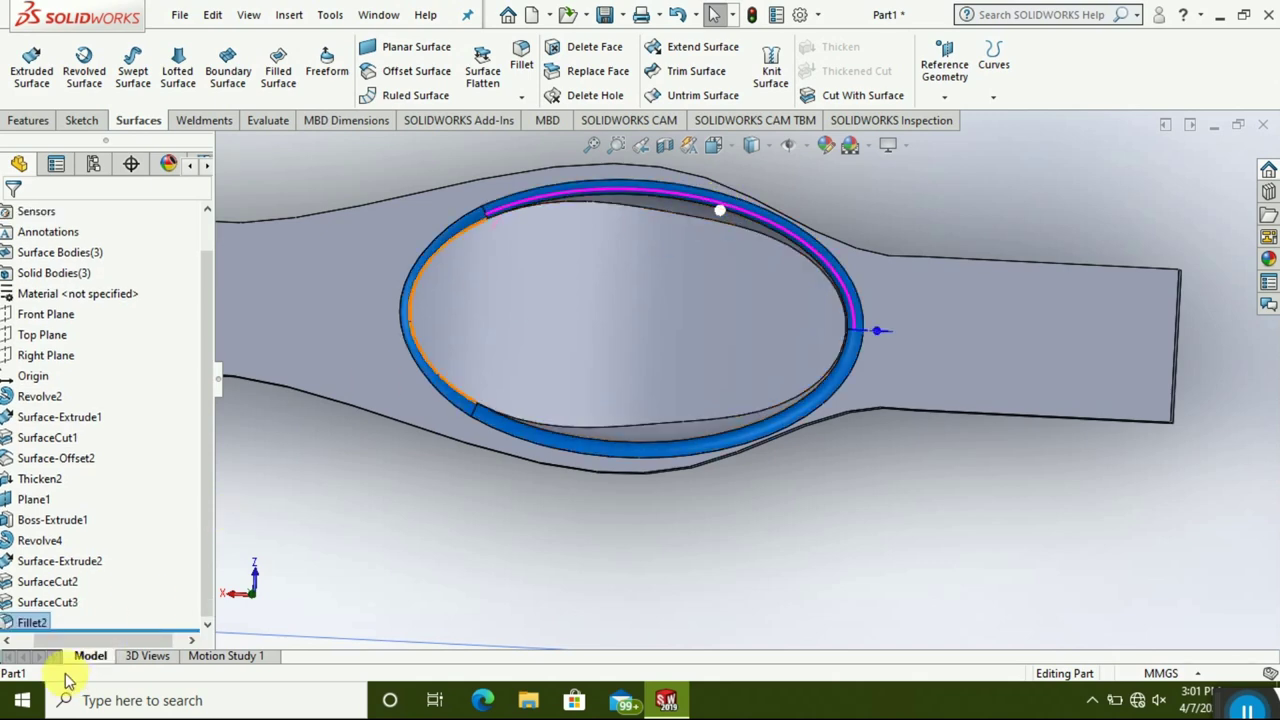
- Edit Fillet2 and change its radius from 3 mm to 2 mm
right_click(38, 622)
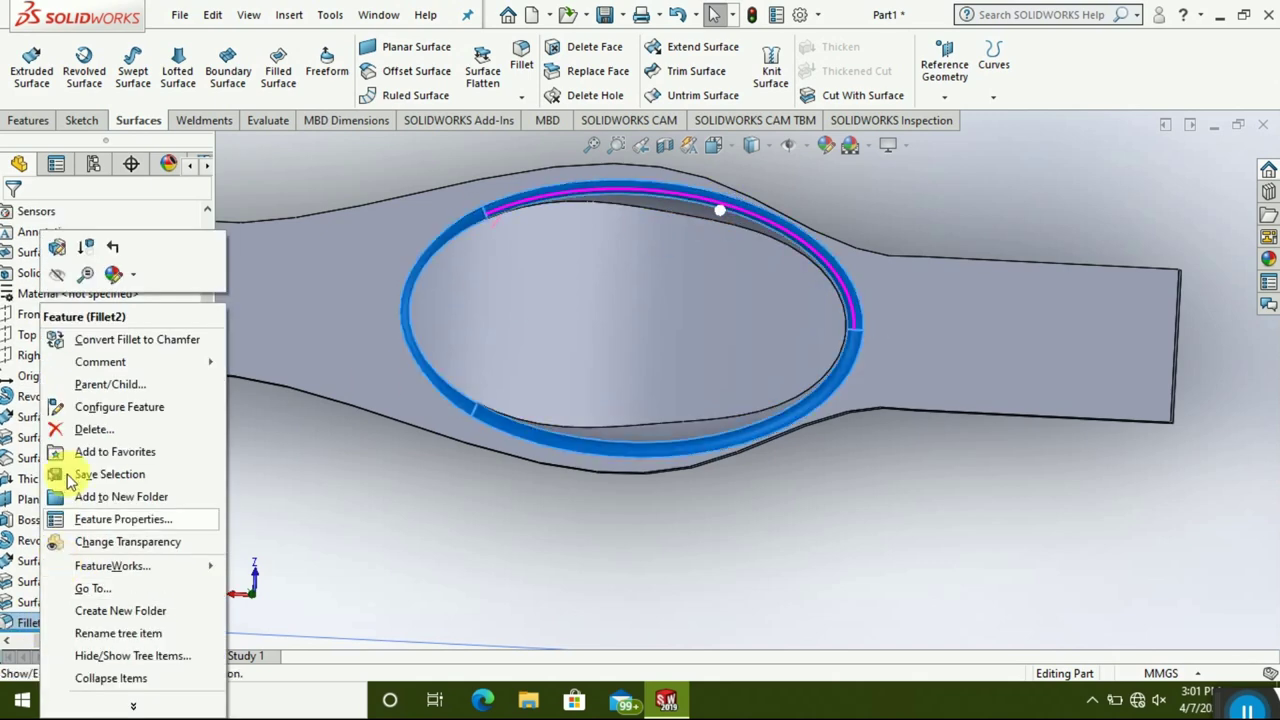
left_click(58, 247)
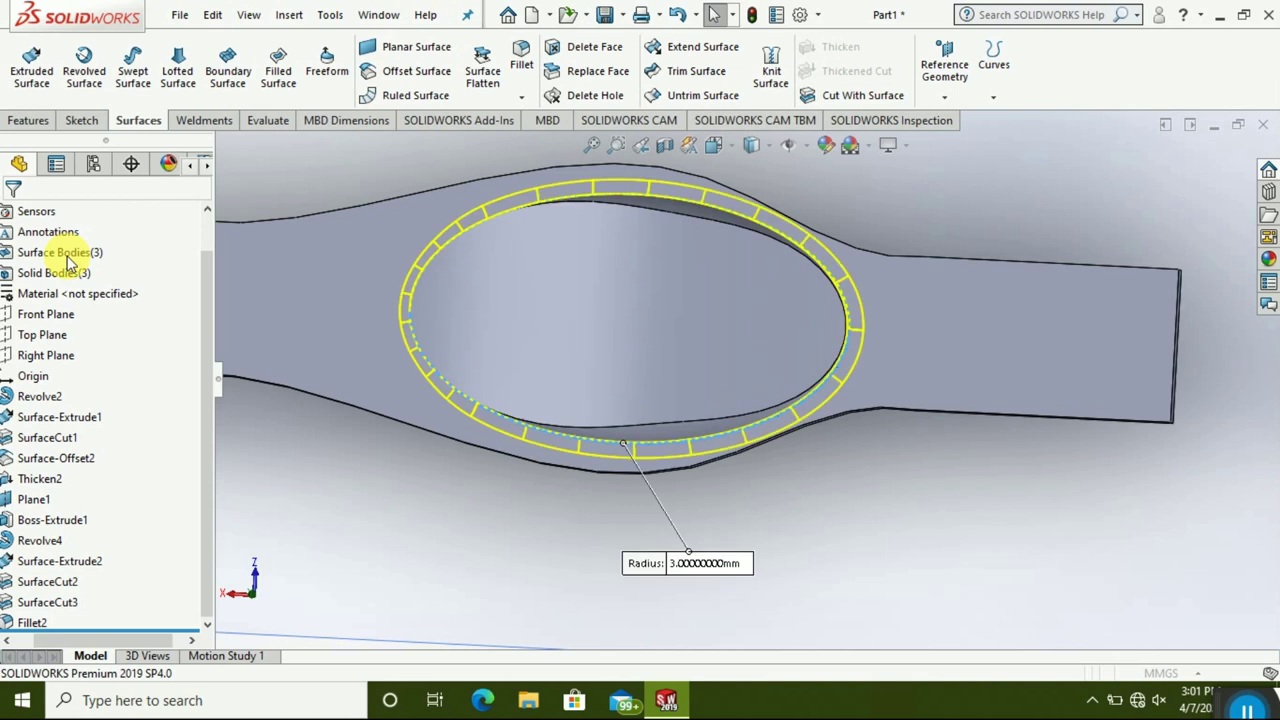
left_click(72, 569)
type("2")
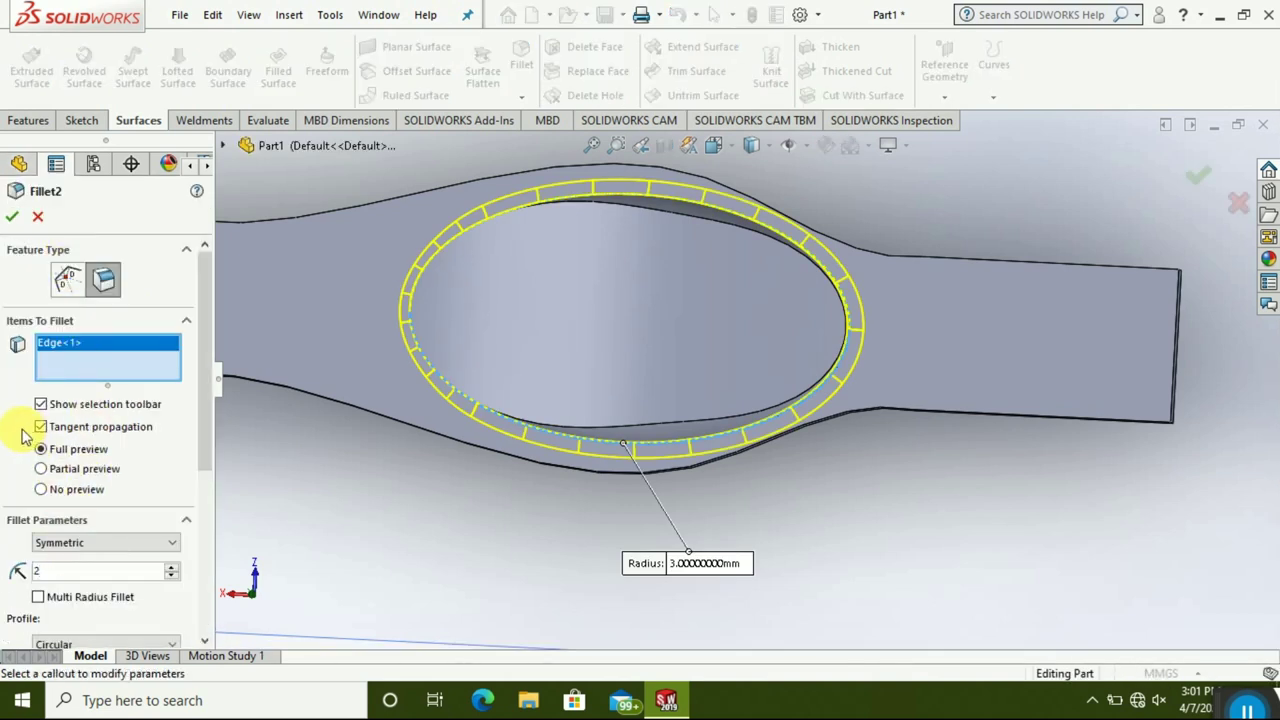
left_click(13, 218)
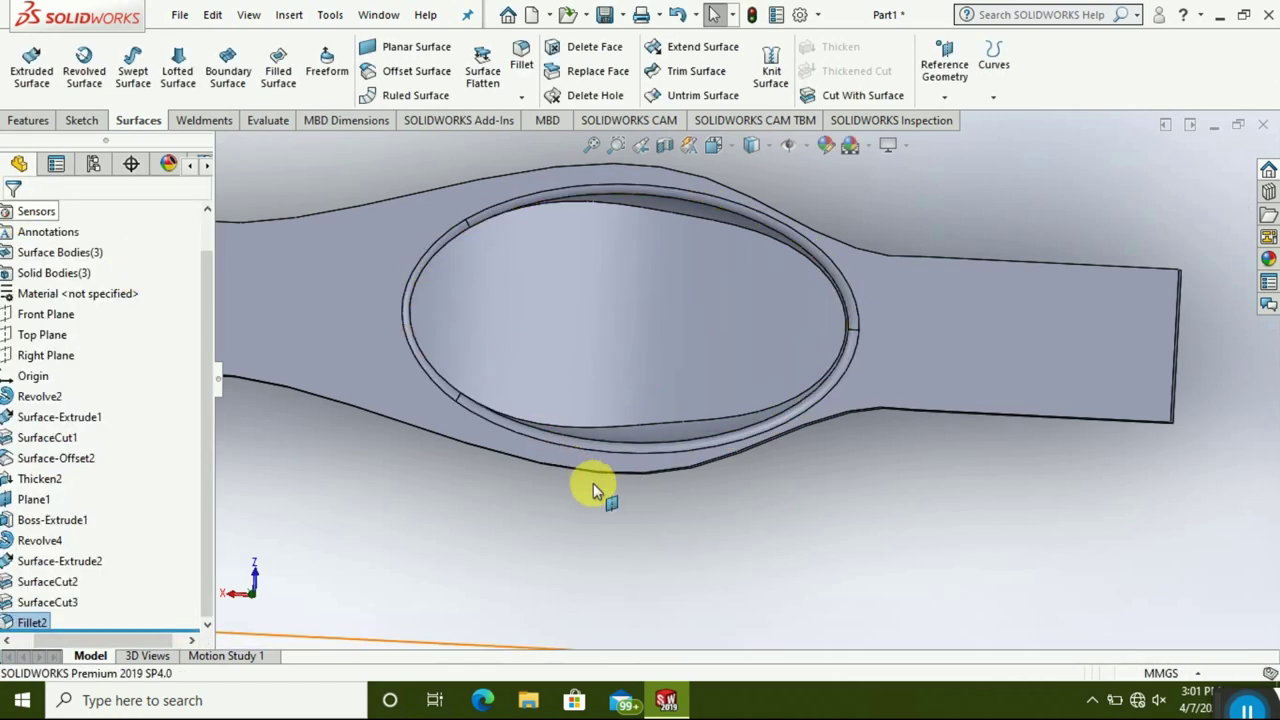
mouse_move(697, 479)
middle_mouse_down()
mouse_move(686, 429)
mouse_move(714, 366)
mouse_move(709, 329)
mouse_move(590, 330)
middle_mouse_up()
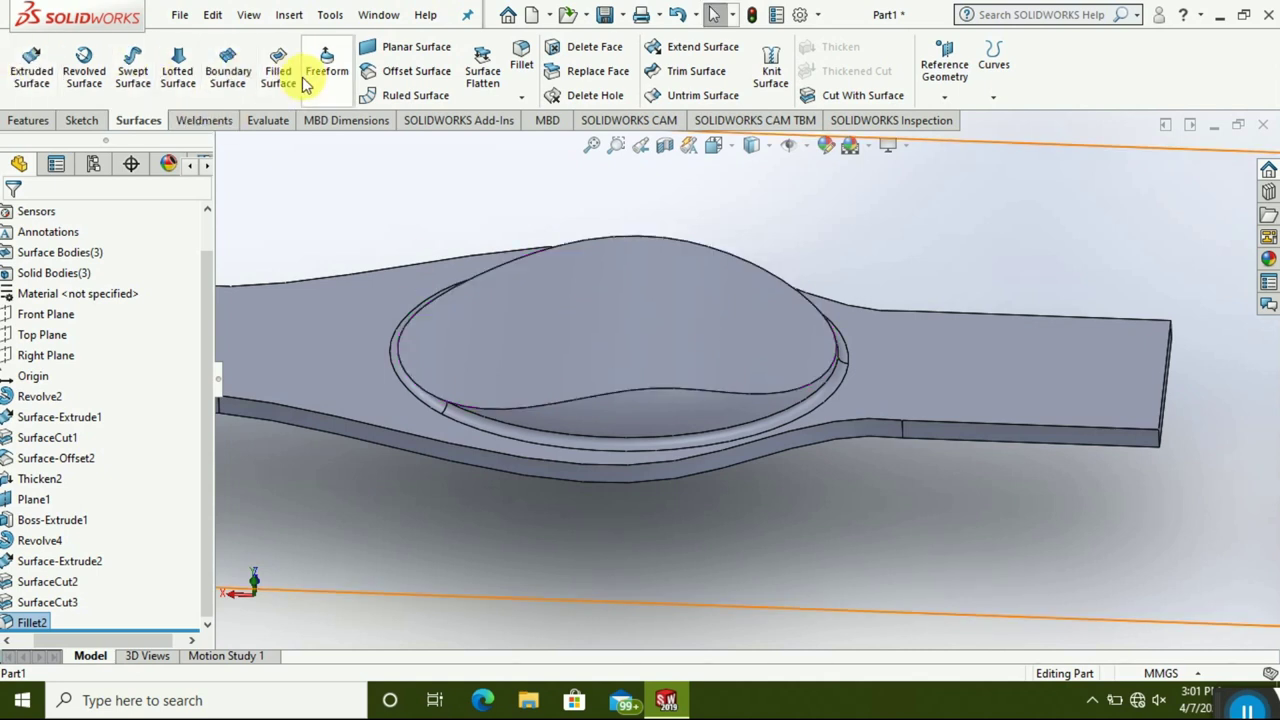
- Fillet the bowl's top face at a 2 mm radius and orbit to inspect the result
left_click(28, 120)
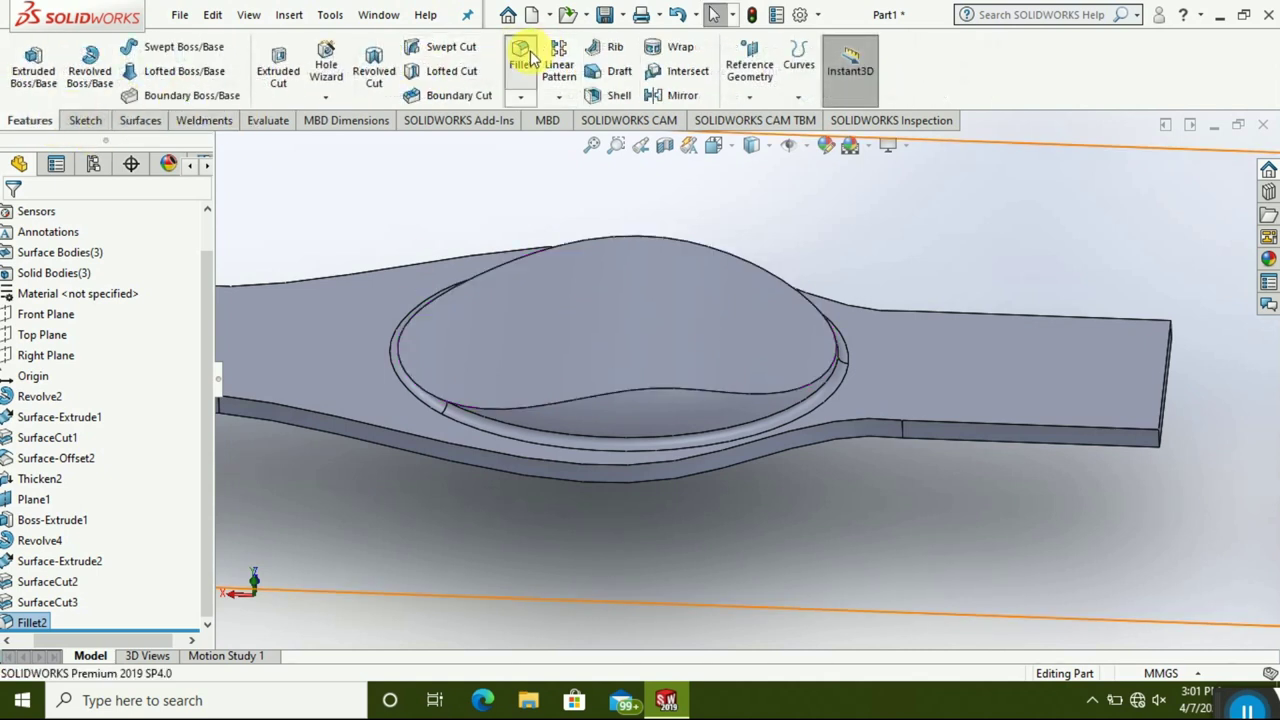
left_click(612, 345)
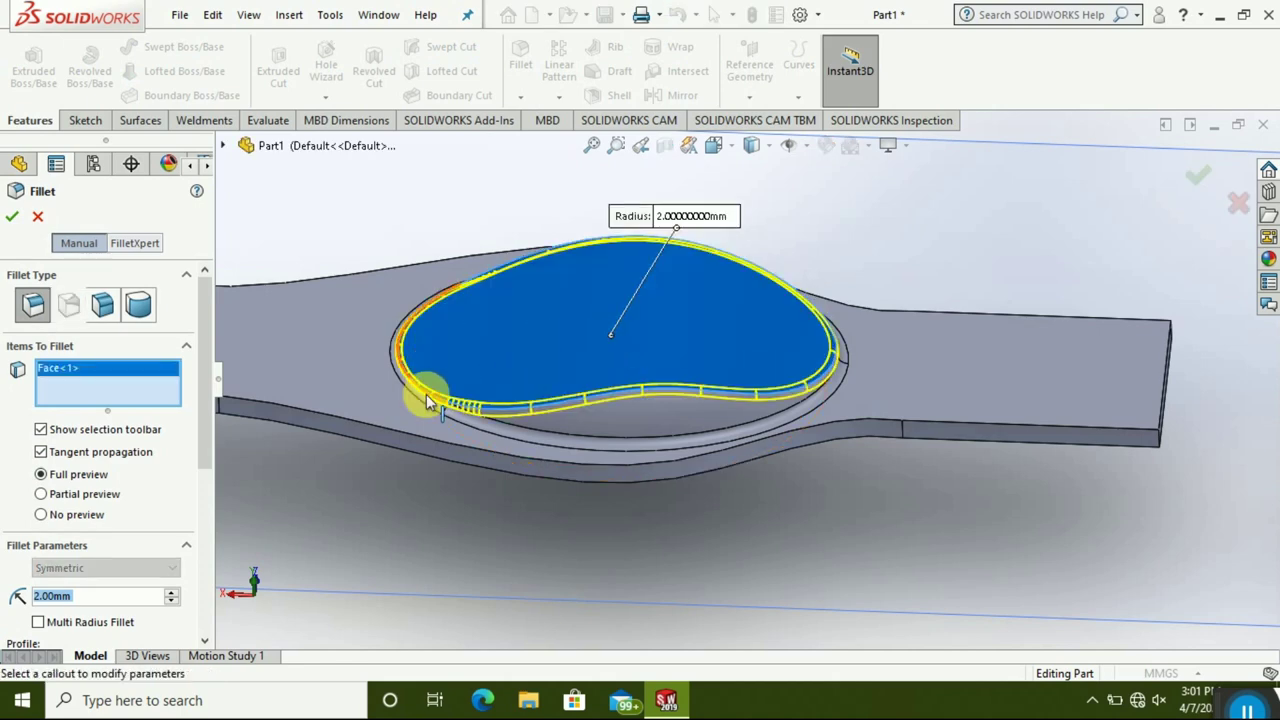
scroll(388, 478, "down", 3)
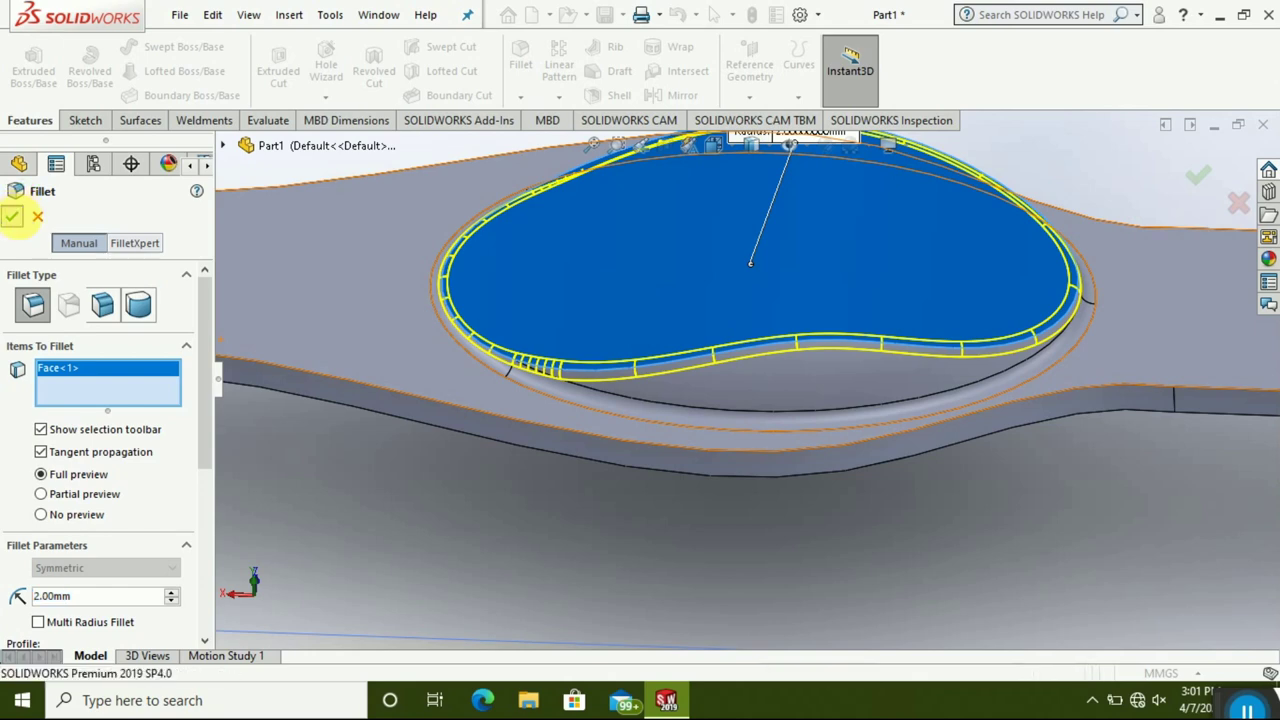
left_click(12, 216)
mouse_move(593, 433)
middle_mouse_down()
mouse_move(640, 458)
mouse_move(551, 400)
mouse_move(569, 451)
mouse_move(614, 447)
mouse_move(851, 249)
mouse_move(785, 325)
mouse_move(766, 323)
mouse_move(777, 329)
mouse_move(808, 300)
mouse_move(829, 206)
mouse_move(837, 223)
mouse_move(787, 419)
mouse_move(749, 366)
mouse_move(790, 280)
mouse_move(786, 220)
mouse_move(826, 274)
mouse_move(801, 298)
mouse_move(743, 206)
middle_mouse_up()
scroll(787, 419, "up", 5)
scroll(777, 463, "down", 3)
scroll(718, 431, "down", 3)
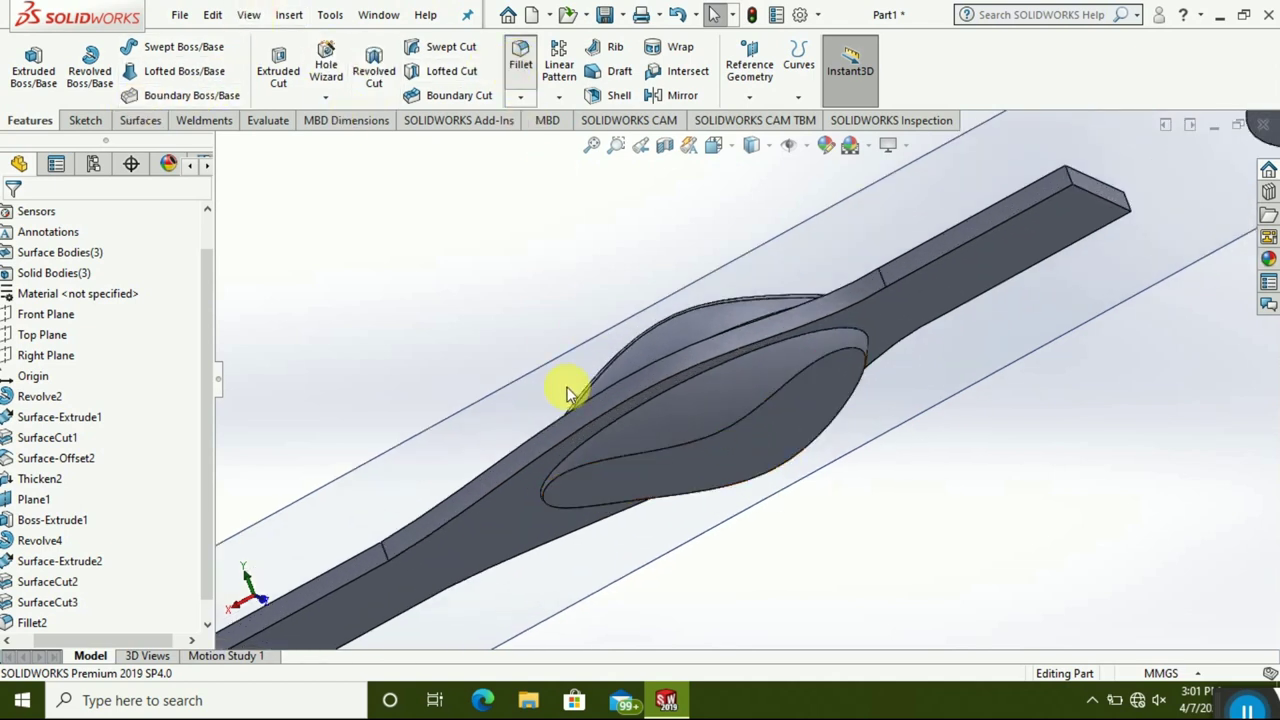
- Fillet the ellipse edge at 2 mm, dropping the inner face after the combined fillet fails
left_click(597, 433)
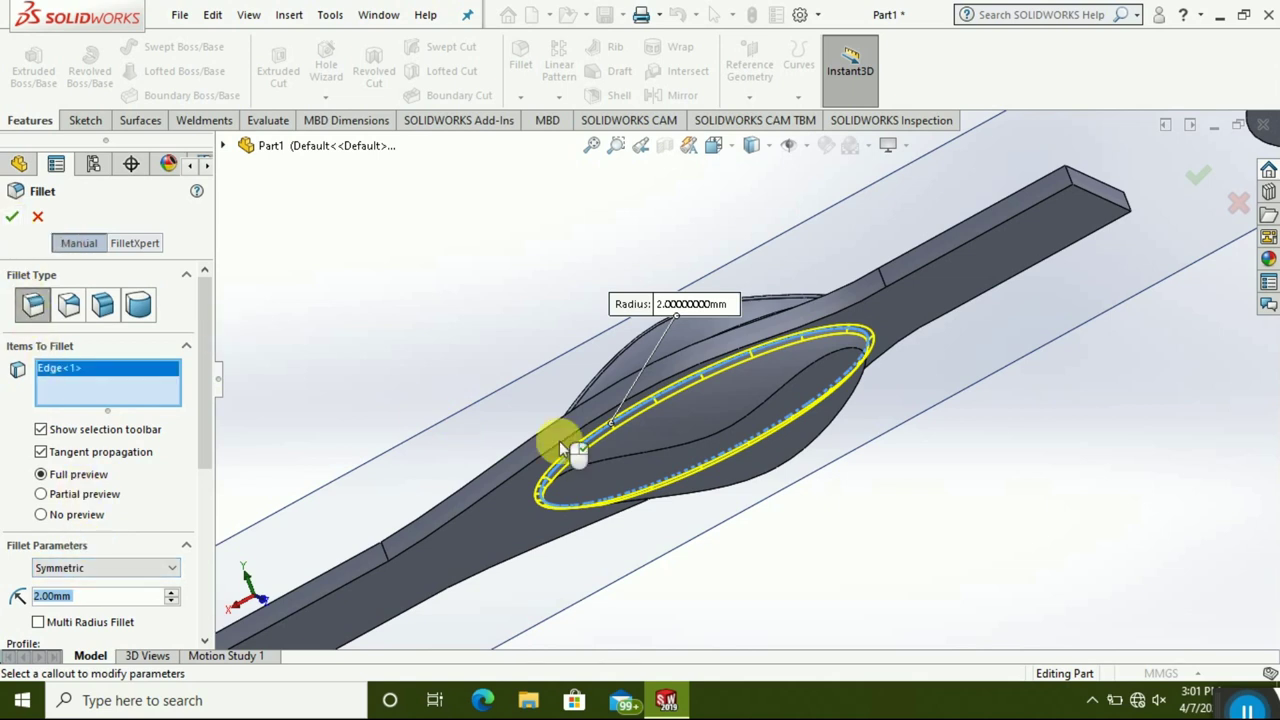
left_click(780, 445)
left_click(16, 220)
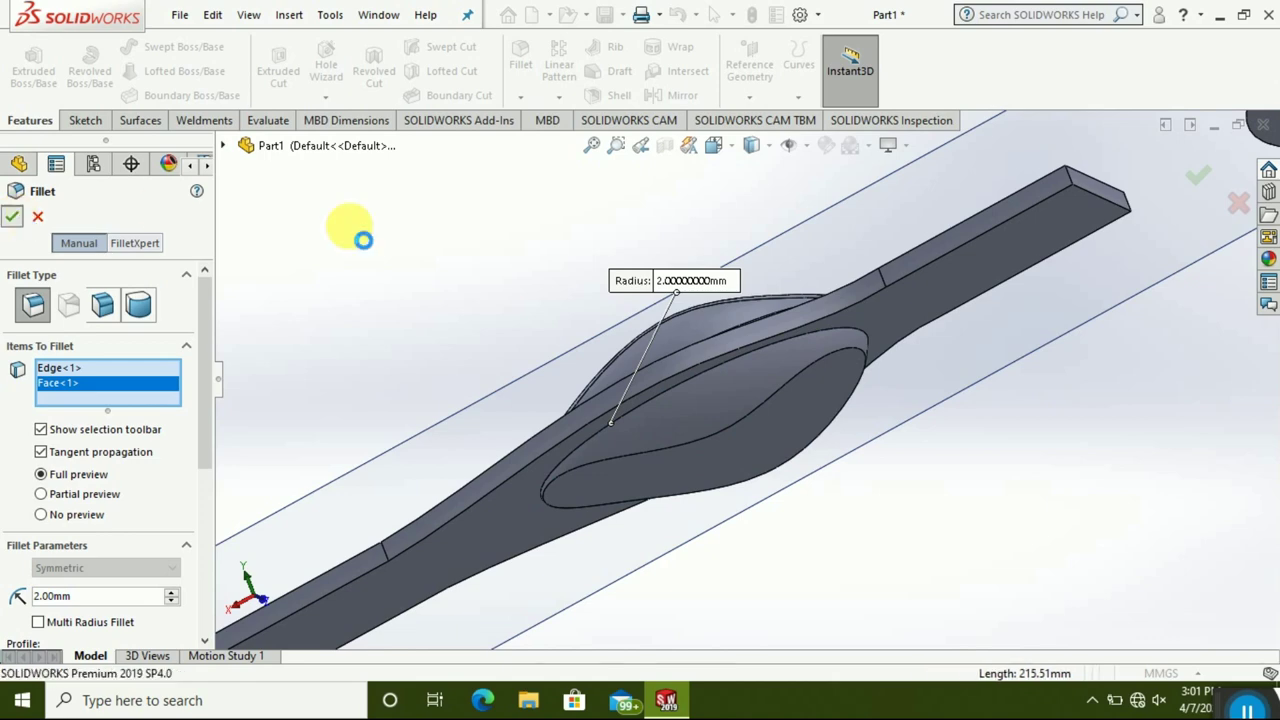
left_click(582, 160)
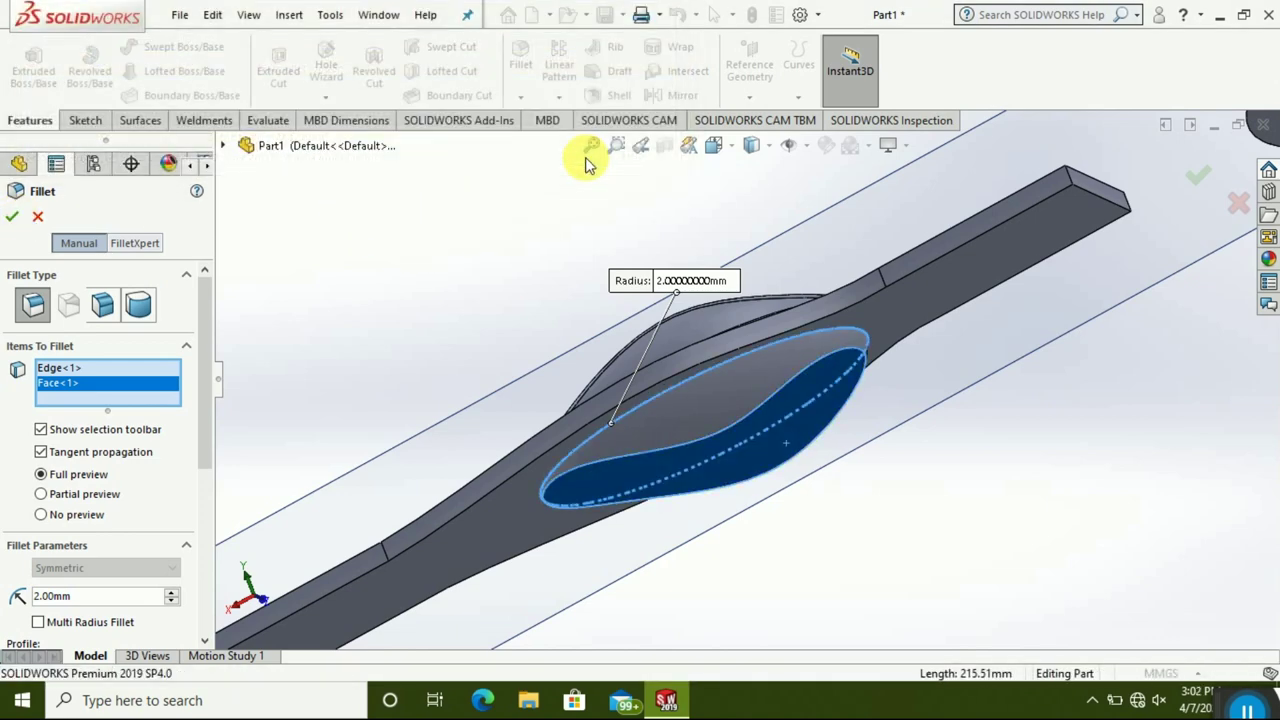
right_click(90, 392)
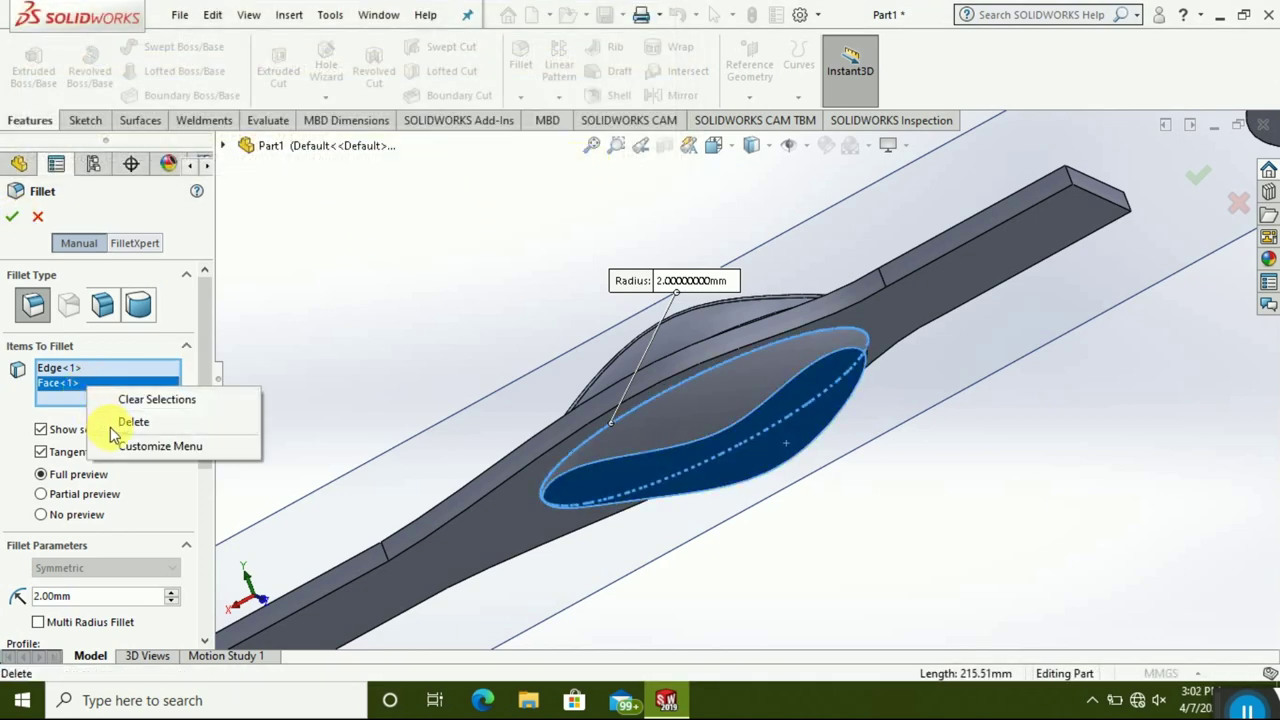
left_click(115, 424)
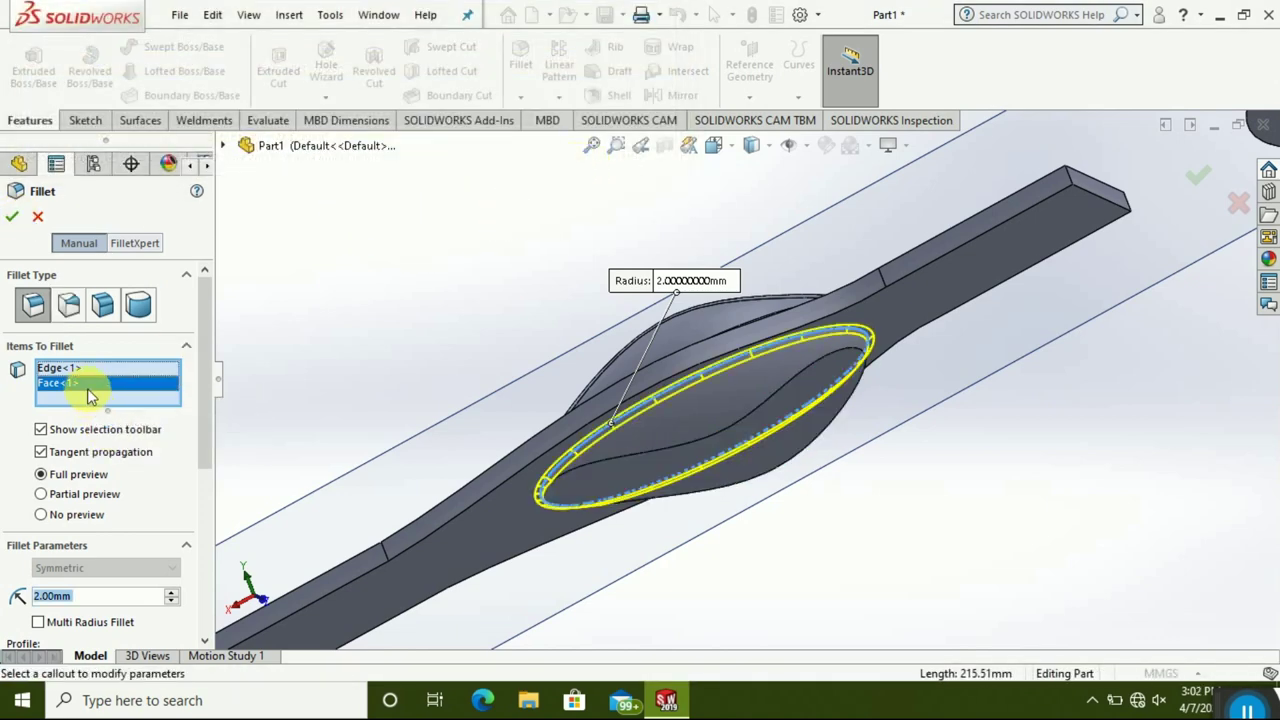
left_click(13, 221)
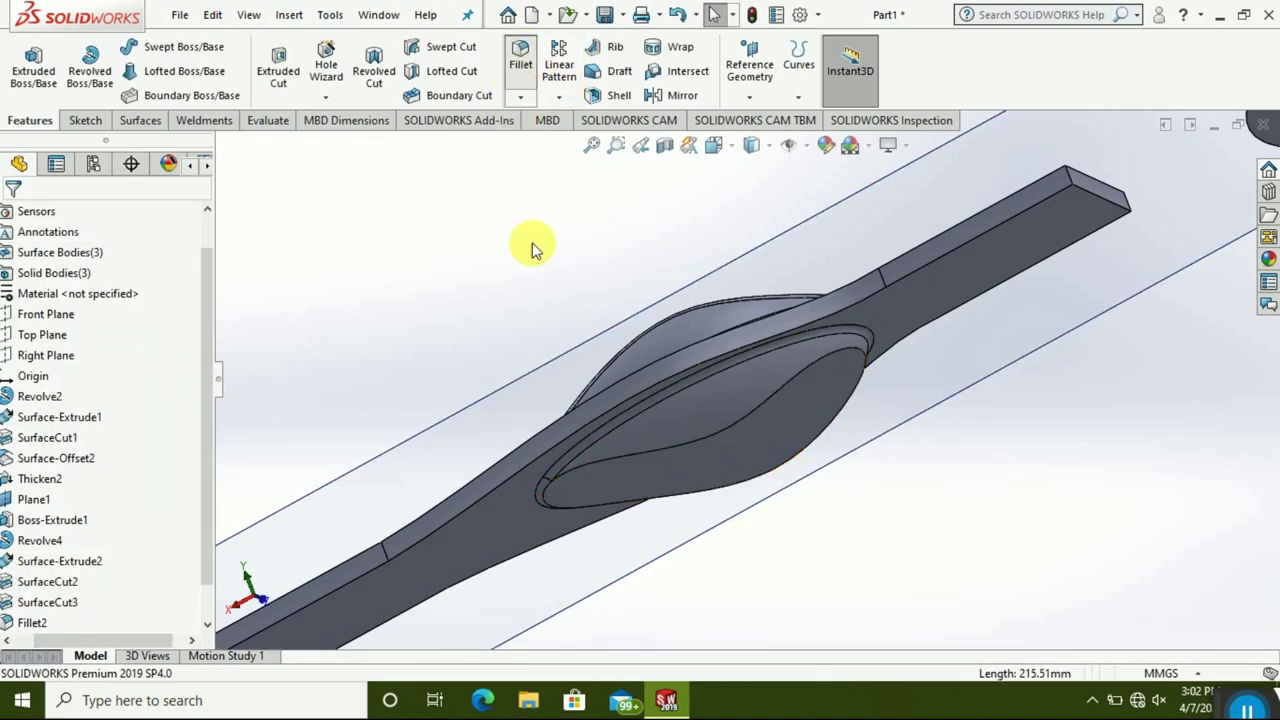
- Apply a 2 mm fillet to the bowl's inner face
left_click(787, 452)
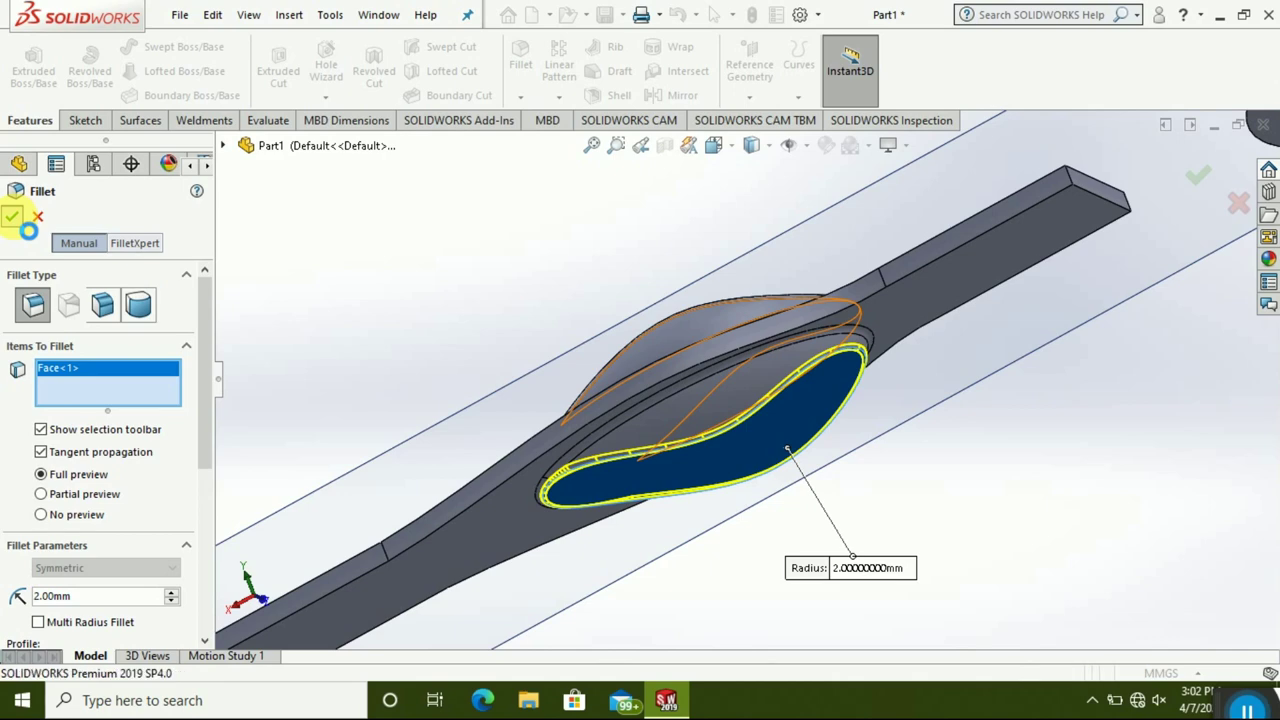
left_click(13, 220)
mouse_move(741, 396)
middle_mouse_down()
mouse_move(700, 334)
mouse_move(790, 420)
mouse_move(703, 400)
mouse_move(737, 271)
mouse_move(723, 251)
mouse_move(643, 255)
middle_mouse_up()
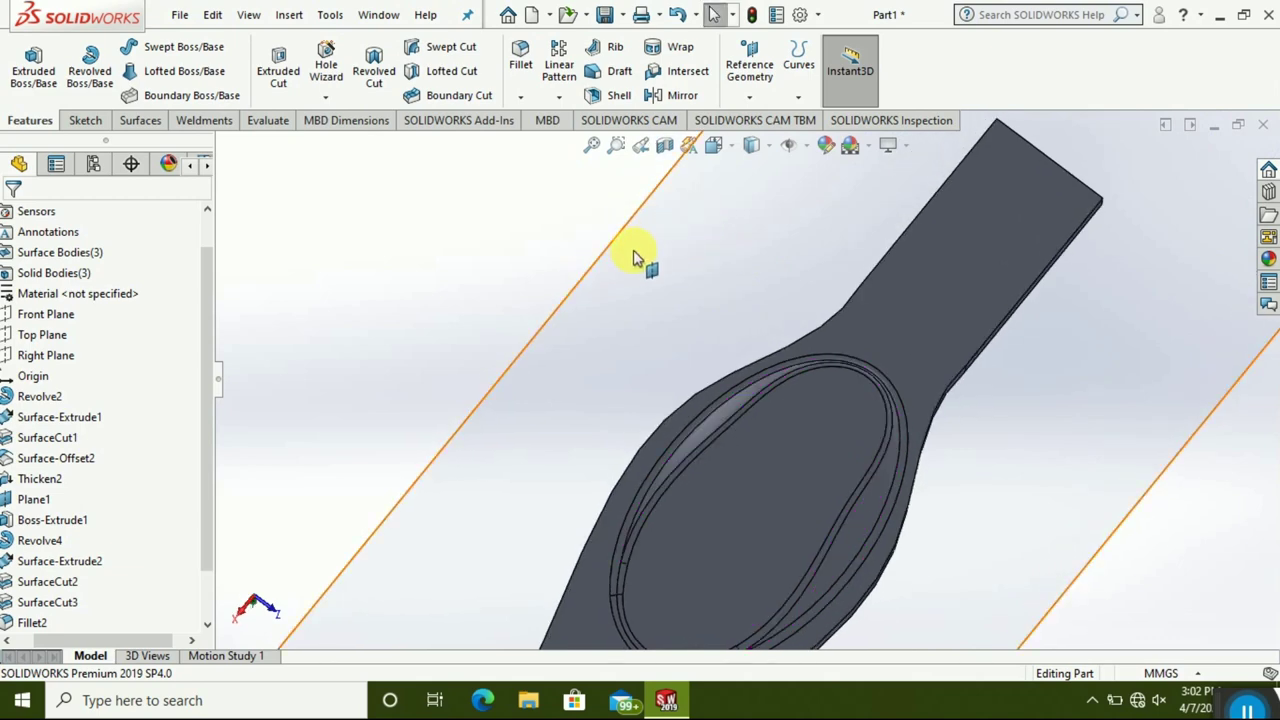
- Orbit to a tilted side view of the spoon and bring up Plane1's context menu
middle_click_drag(597, 430, 634, 409)
scroll(549, 303, "down", 3)
mouse_move(549, 303)
middle_mouse_down()
mouse_move(749, 511)
mouse_move(651, 614)
mouse_move(668, 437)
mouse_move(991, 249)
mouse_move(950, 400)
middle_mouse_up()
scroll(748, 512, "down", 2)
scroll(745, 510, "up", 3)
scroll(743, 508, "up", 2)
mouse_move(697, 597)
middle_mouse_down()
mouse_move(523, 557)
mouse_move(774, 429)
mouse_move(849, 560)
middle_mouse_up()
mouse_move(1047, 561)
middle_mouse_down()
mouse_move(549, 474)
mouse_move(380, 543)
mouse_move(622, 617)
middle_mouse_up()
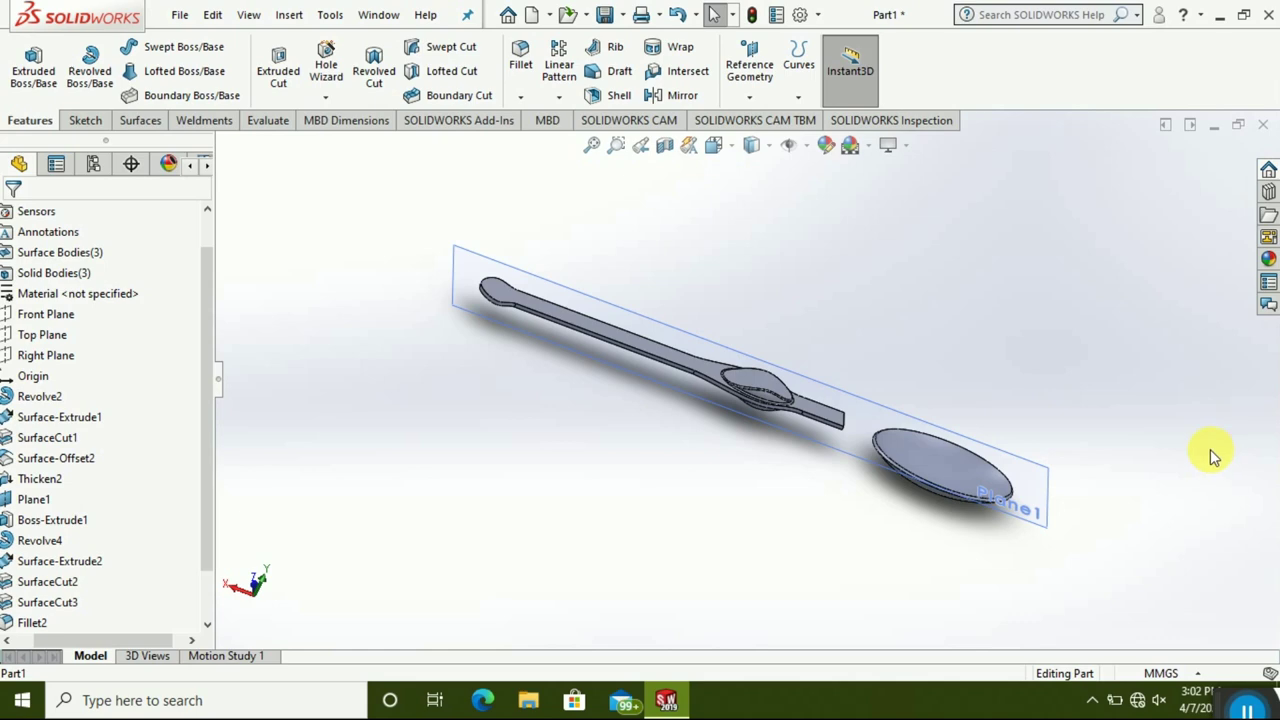
middle_click_drag(1210, 455, 1180, 357)
middle_click_drag(357, 414, 333, 541)
mouse_move(1010, 488)
middle_mouse_down()
mouse_move(989, 423)
mouse_move(1029, 366)
mouse_move(766, 503)
mouse_move(790, 603)
mouse_move(780, 434)
mouse_move(786, 443)
middle_mouse_up()
scroll(743, 271, "down", 3)
right_click(778, 474)
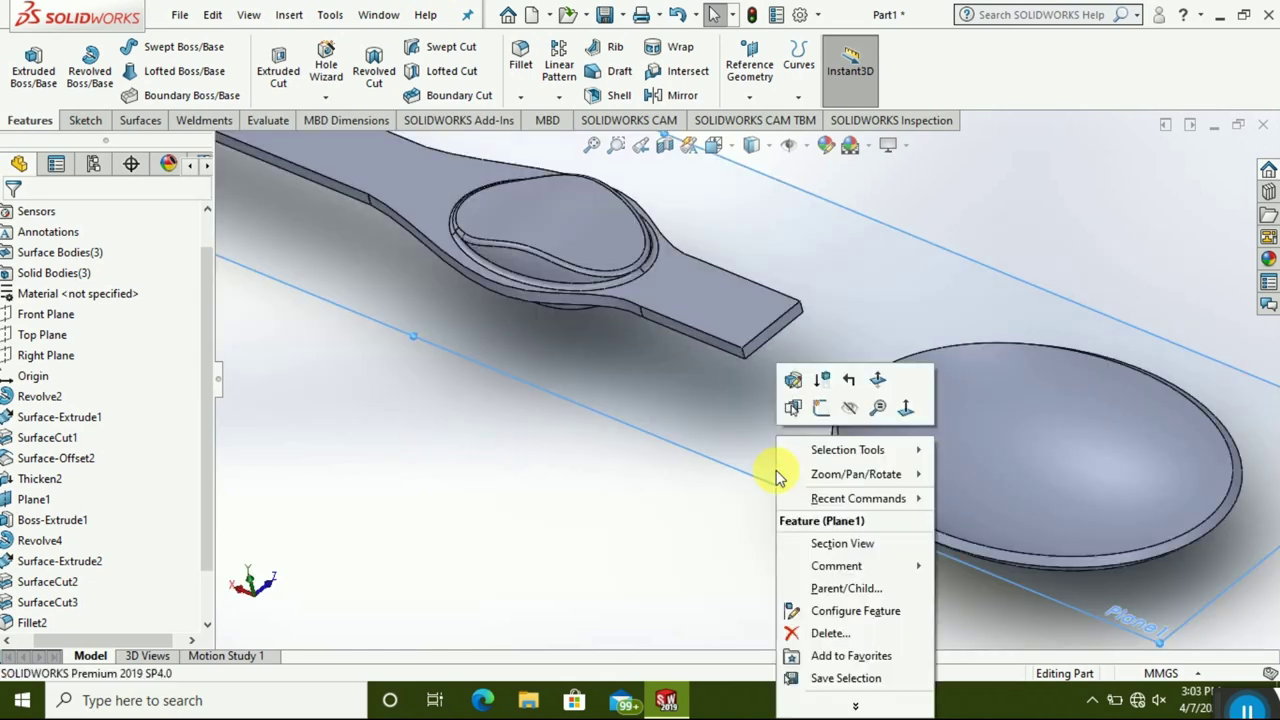
- Start a sketch on Plane1, then exit it while still empty
left_click(818, 408)
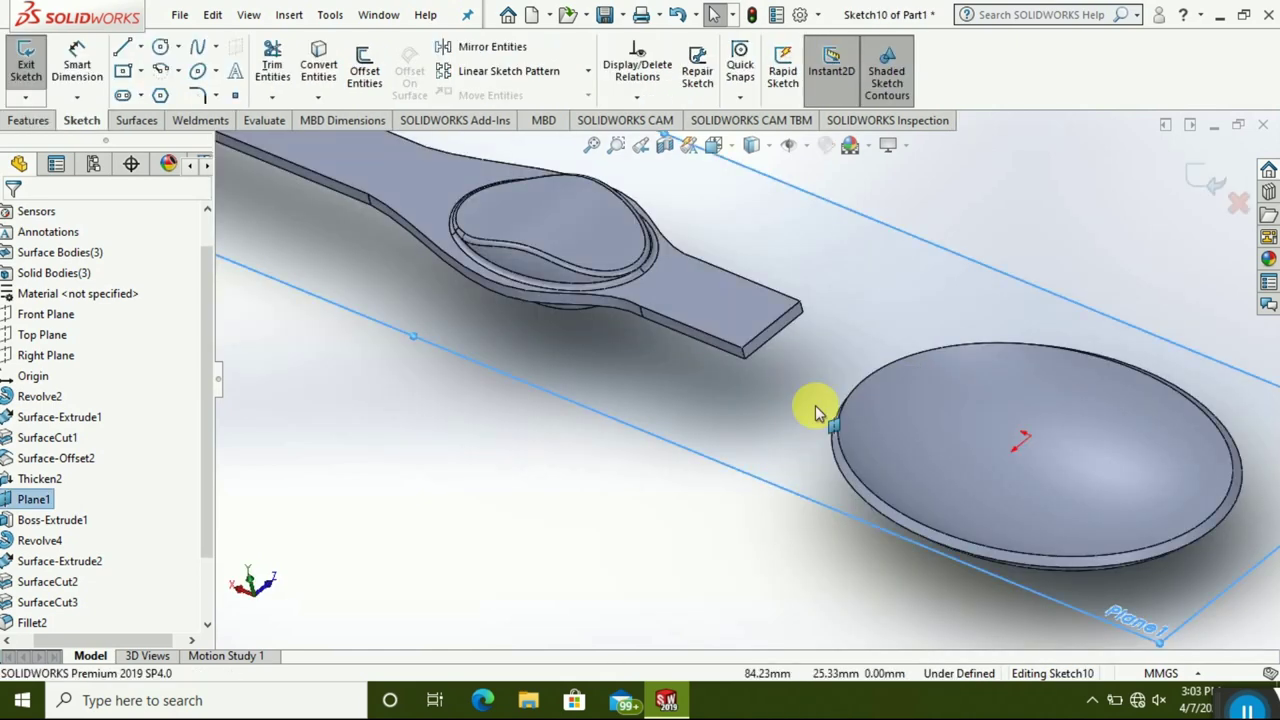
right_click(812, 405)
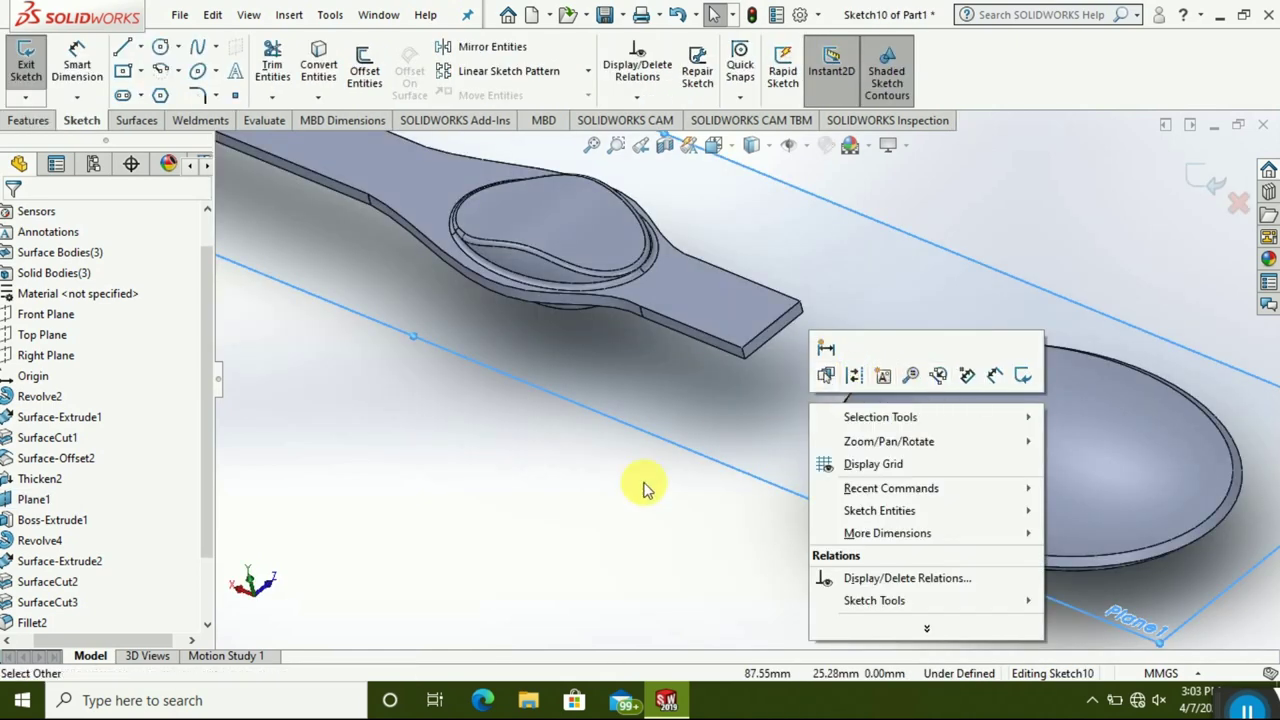
left_click(1192, 192)
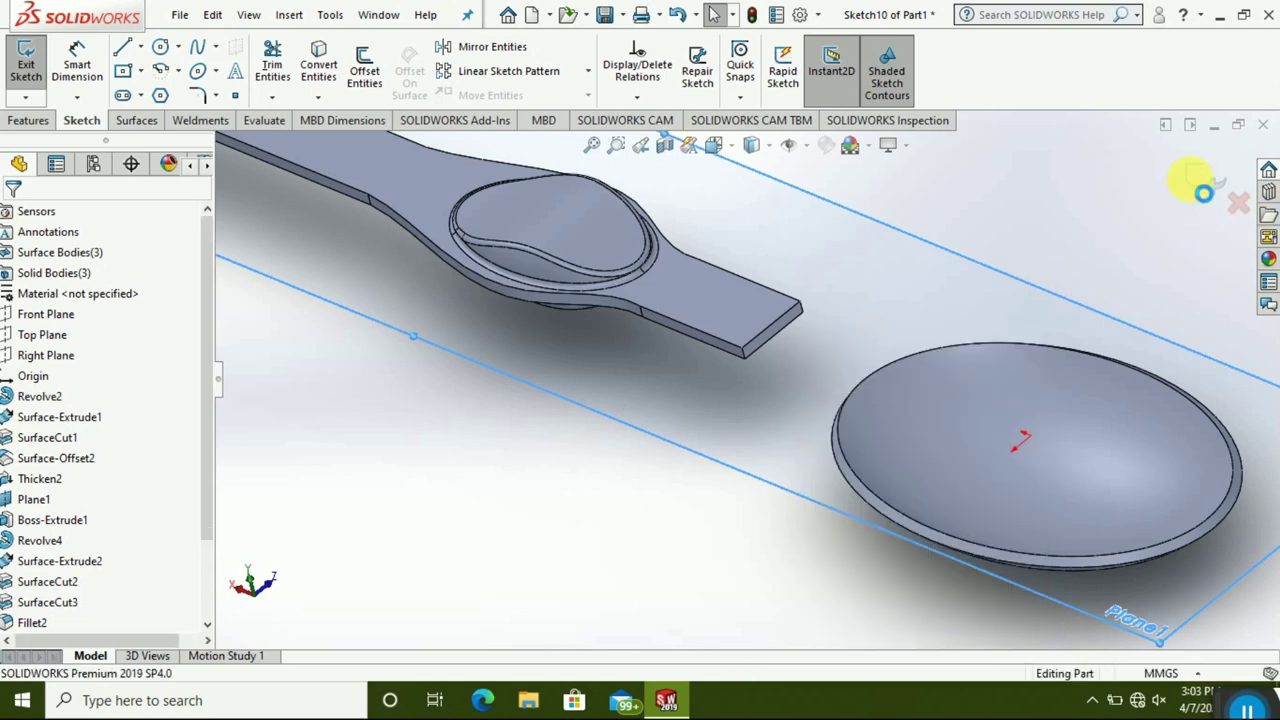
left_click(1205, 188)
- Turn the view Normal To Plane1 and reopen Plane1's context menu
left_click(848, 380)
right_click(848, 380)
left_click(914, 371)
right_click(652, 341)
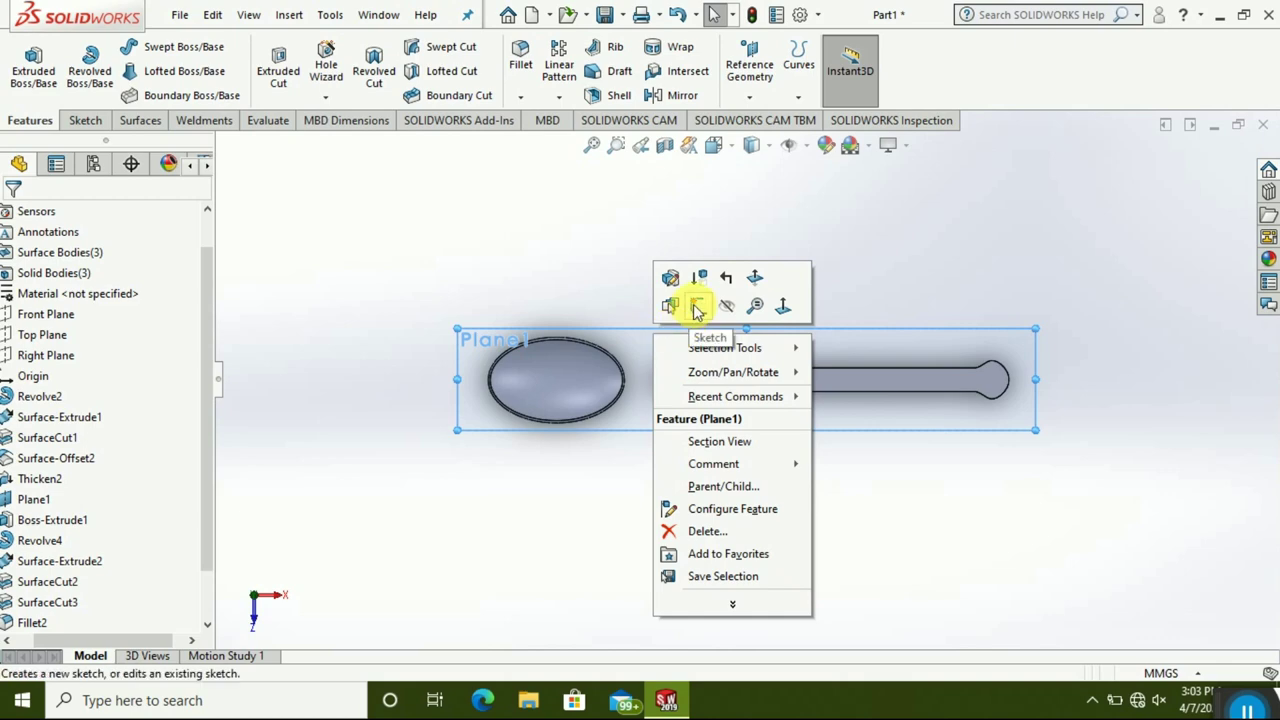
- Create Sketch11 on Plane1 with a vertical line across the bowl's handle-side rim
left_click(697, 310)
scroll(643, 371, "down", 5)
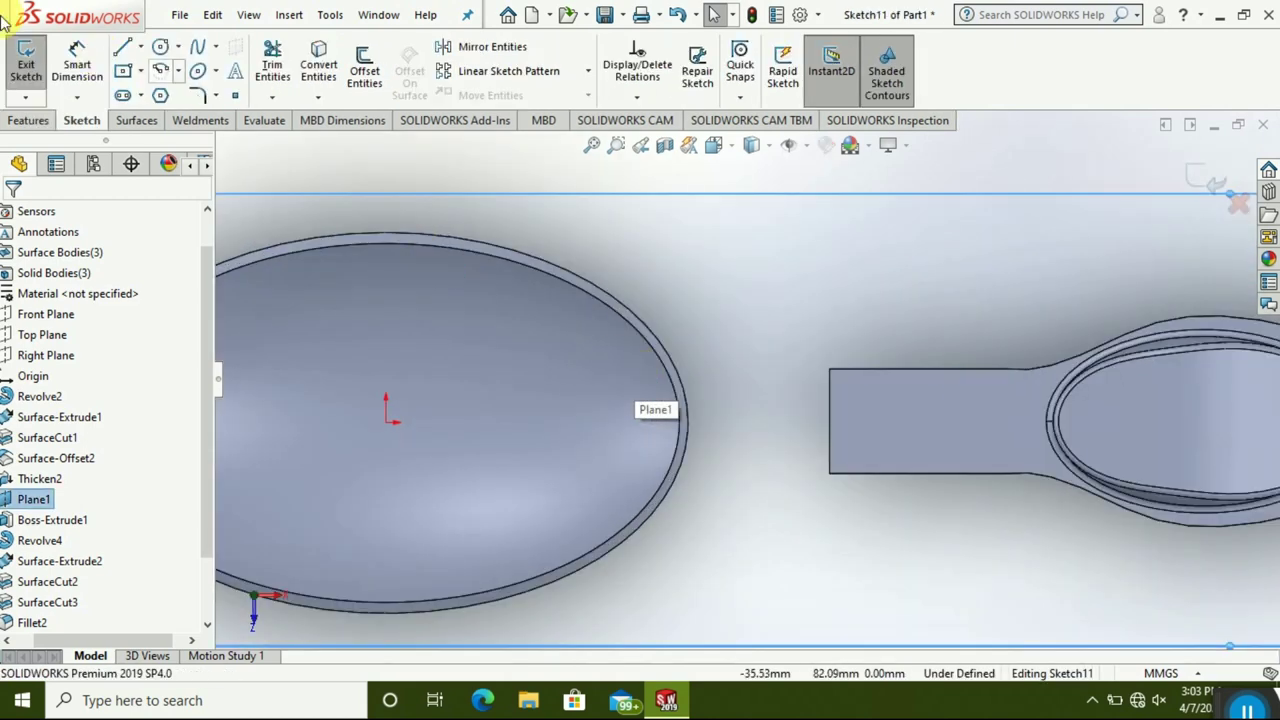
left_click(123, 58)
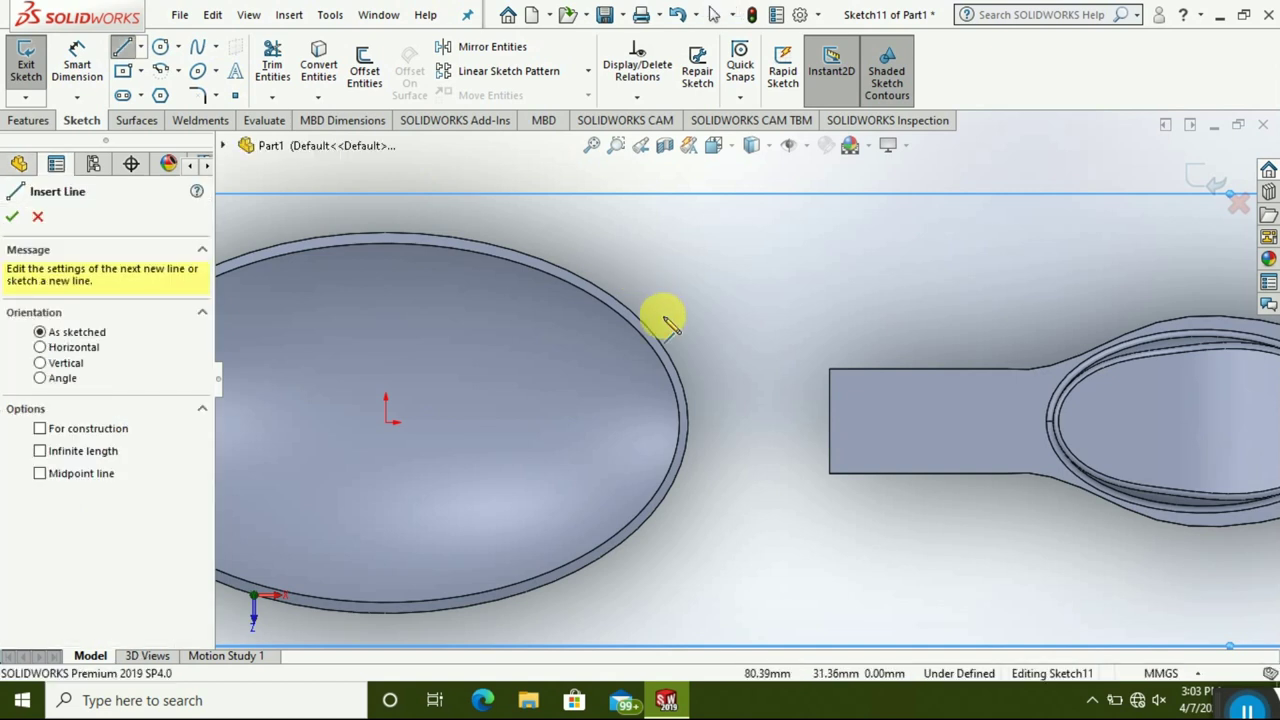
left_click(684, 364)
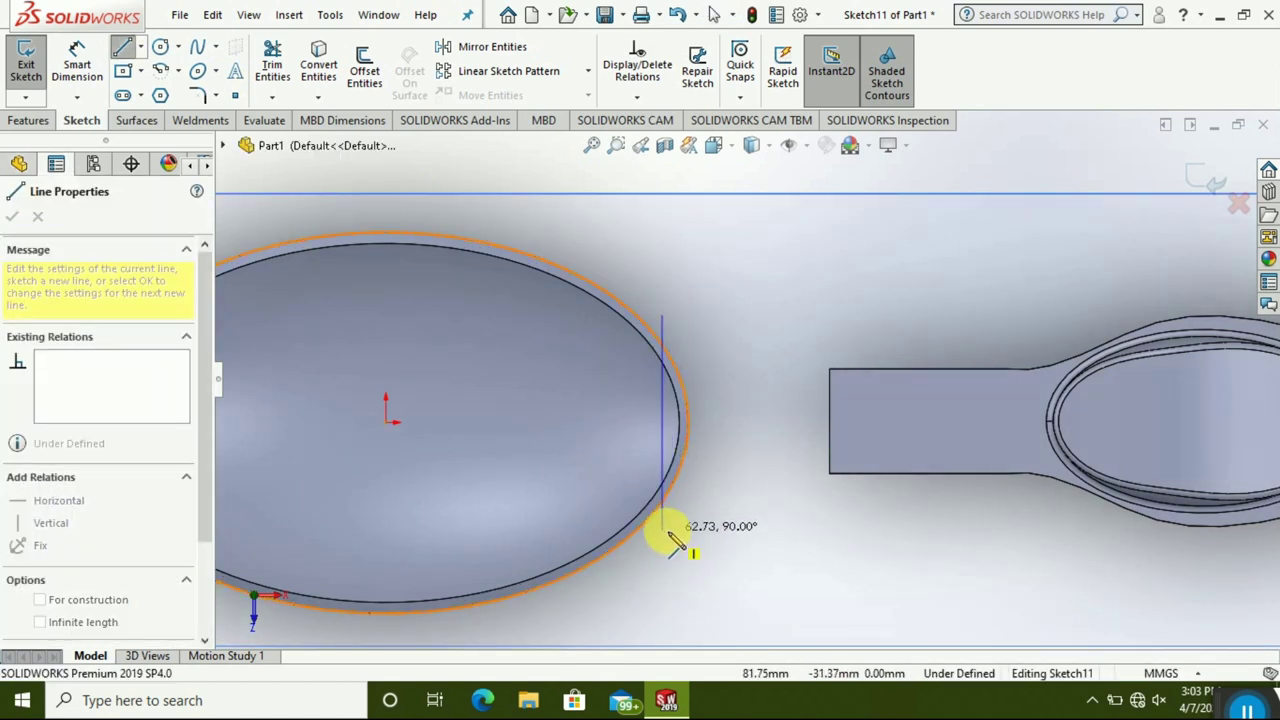
left_click(662, 529)
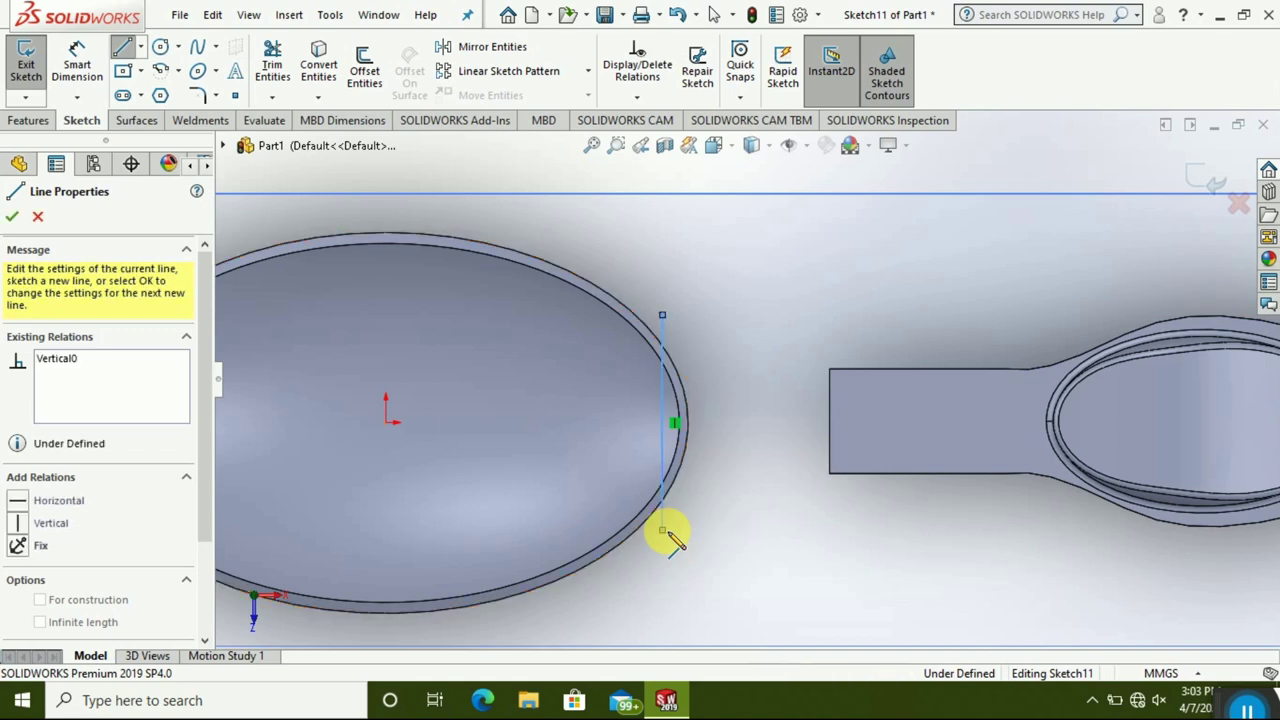
left_click(1213, 183)
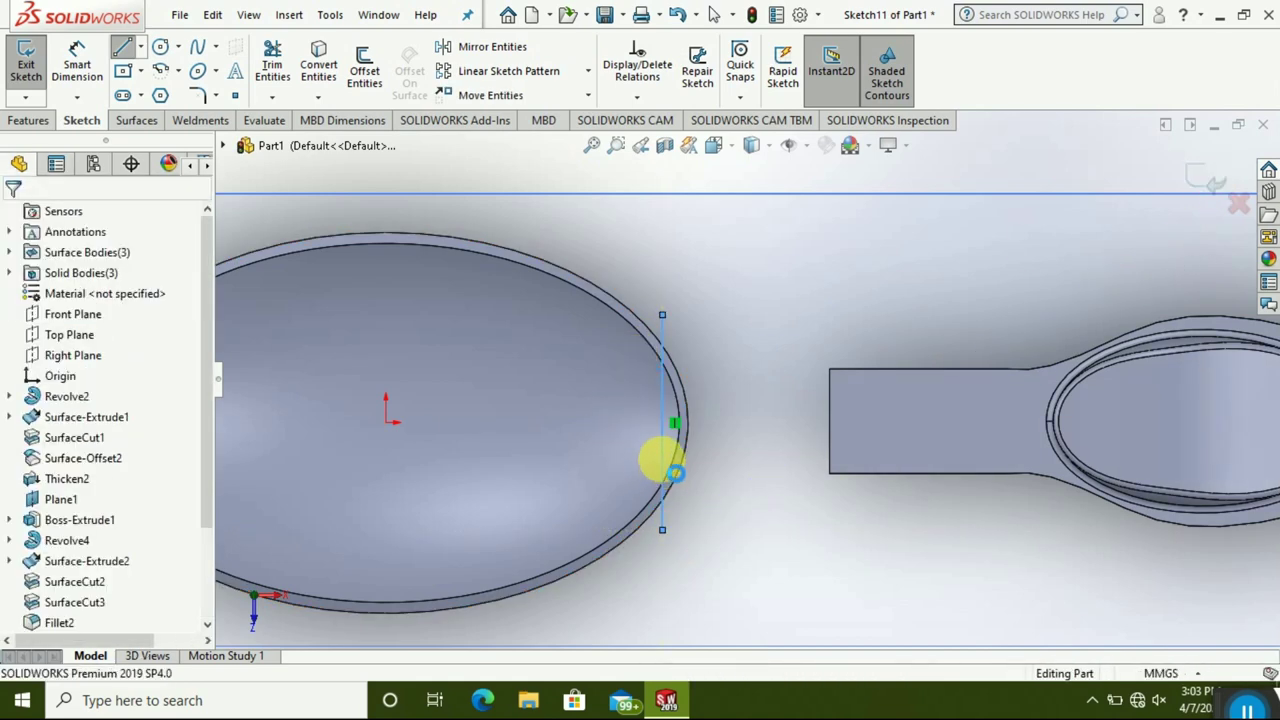
key("ctrl+b")
- Start an Extruded Surface from the Sketch11 line
middle_click_drag(660, 434, 686, 323)
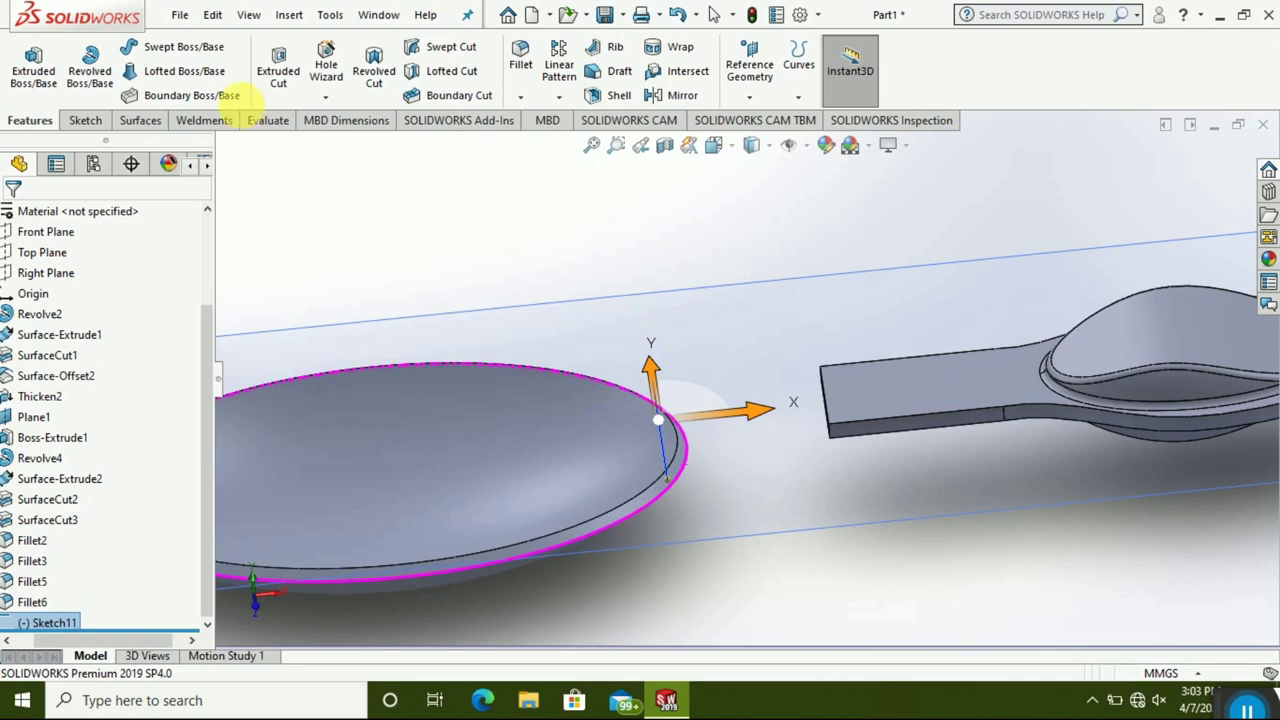
left_click(140, 120)
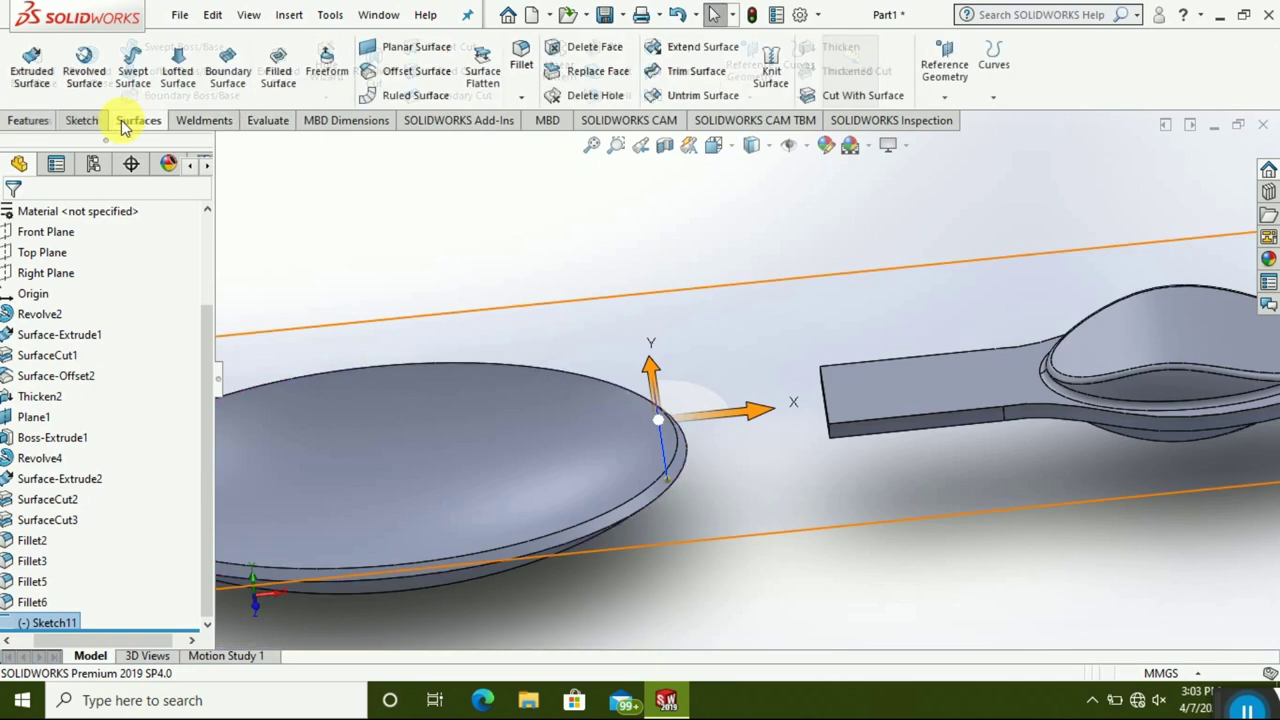
left_click(32, 68)
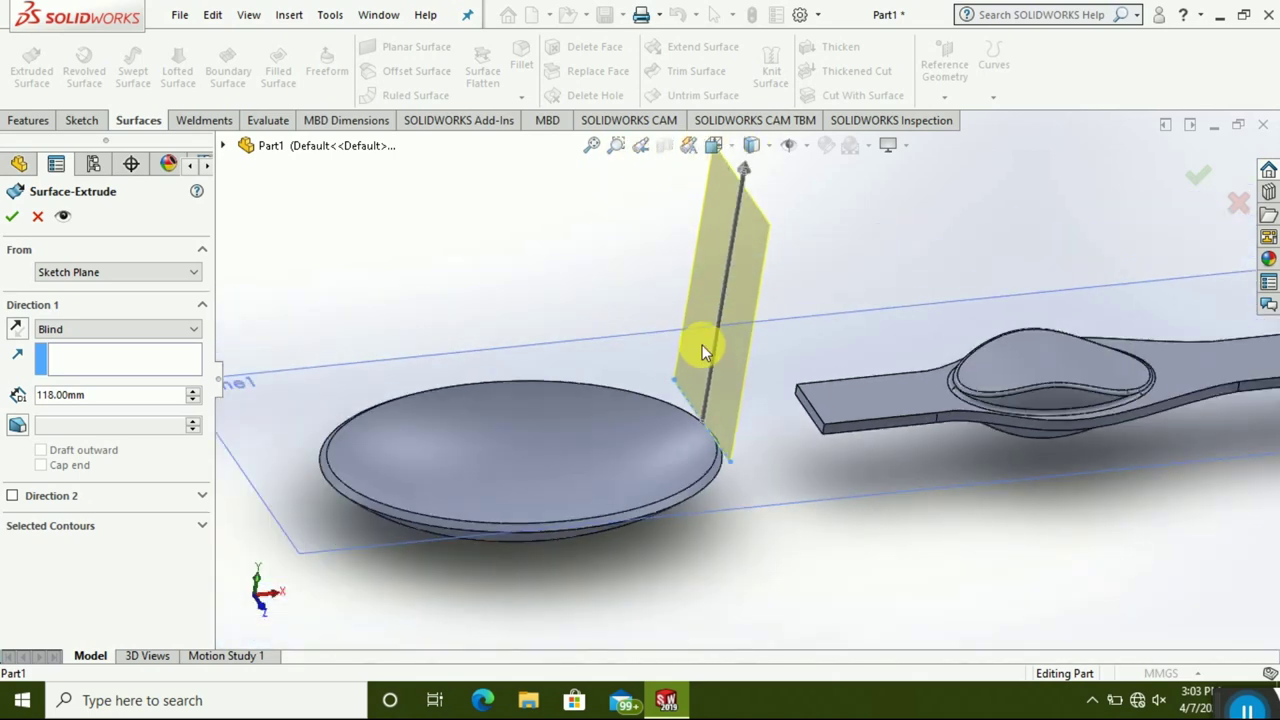
- Extrude the cutting surface 27 mm and 52 mm, then Surface Cut the bowl's end with it
mouse_move(748, 175)
left_mouse_down()
mouse_move(690, 430)
mouse_move(688, 528)
left_mouse_up()
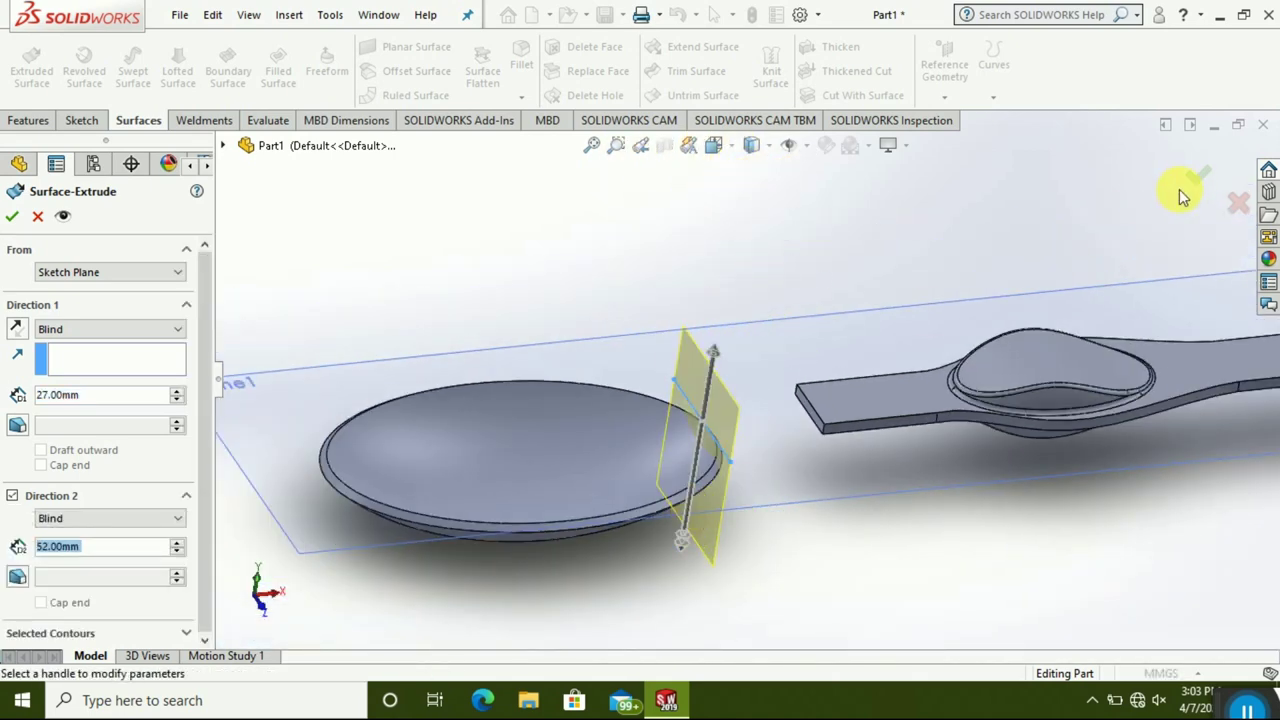
key("Return")
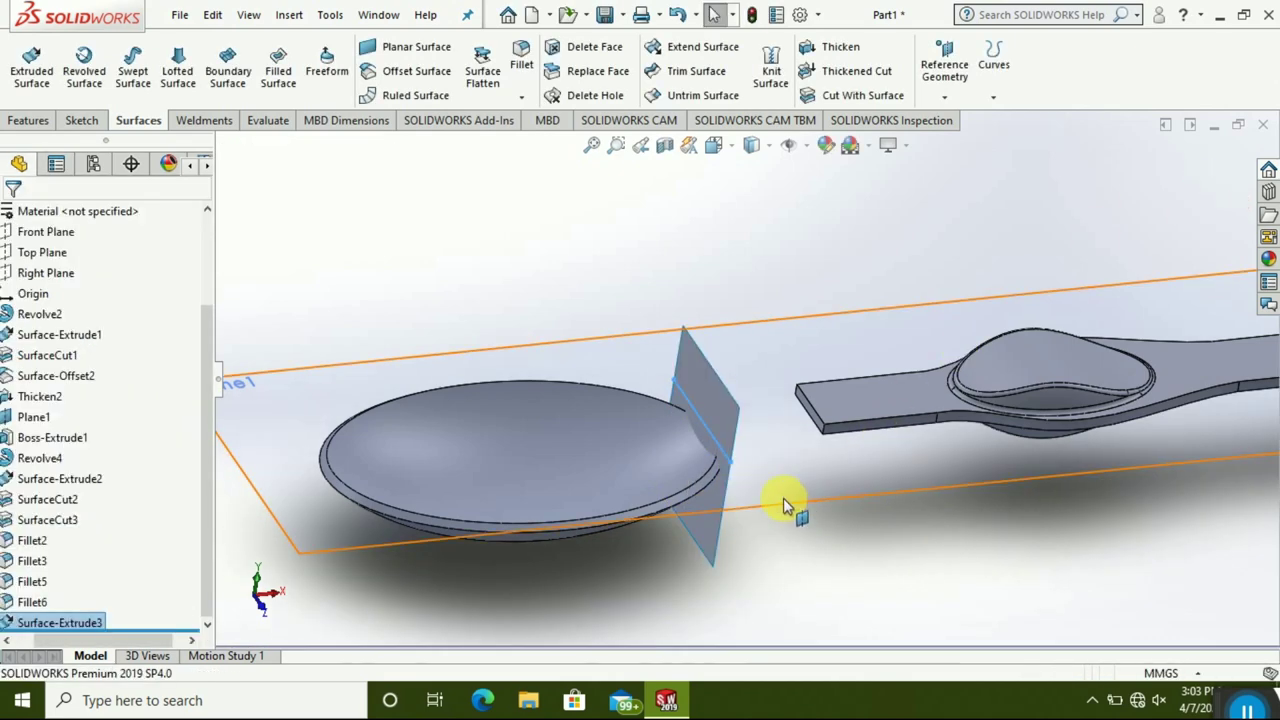
middle_click_drag(783, 498, 760, 522)
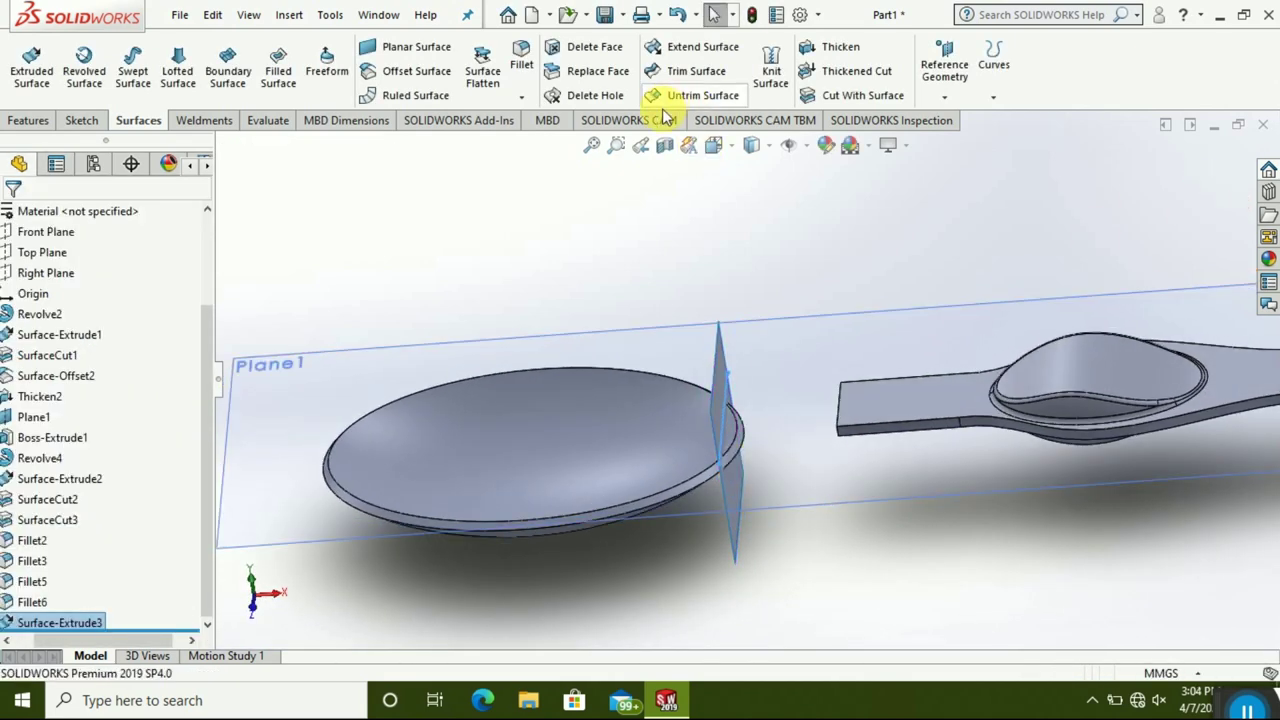
left_click(852, 97)
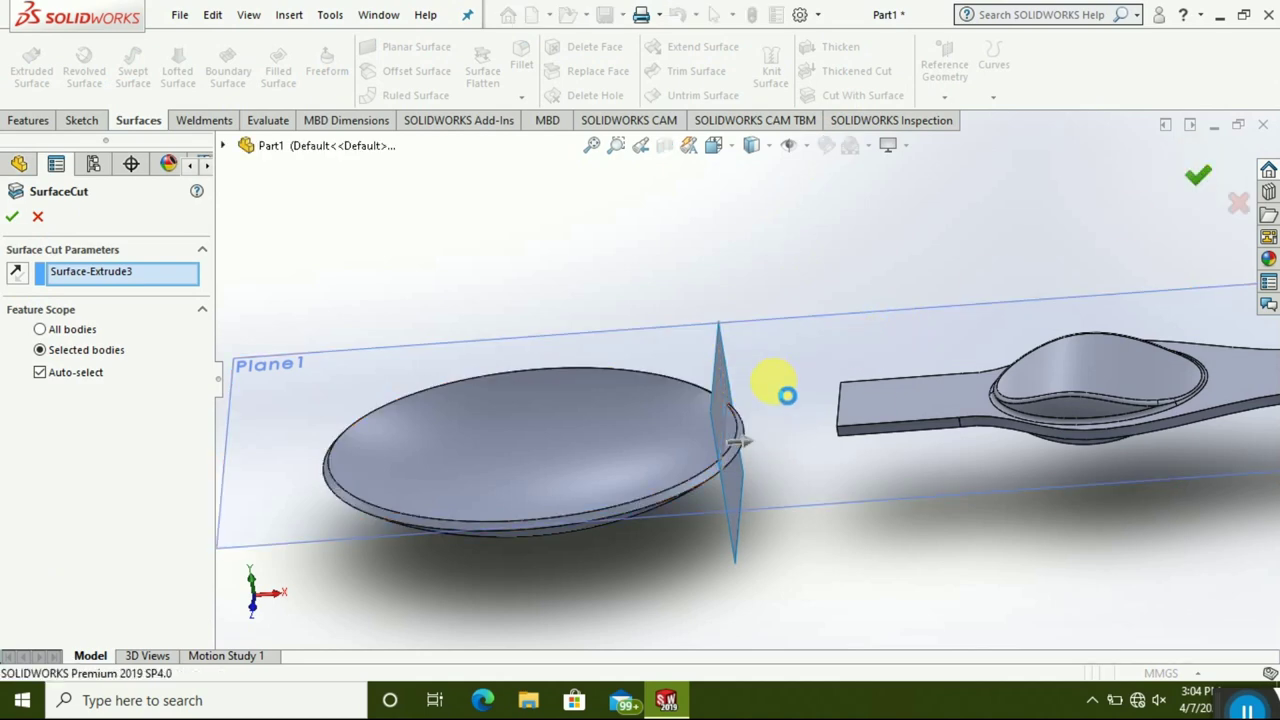
key("Escape")
- Hide Surface-Extrude3 and zoom around the trimmed bowl
right_click(722, 371)
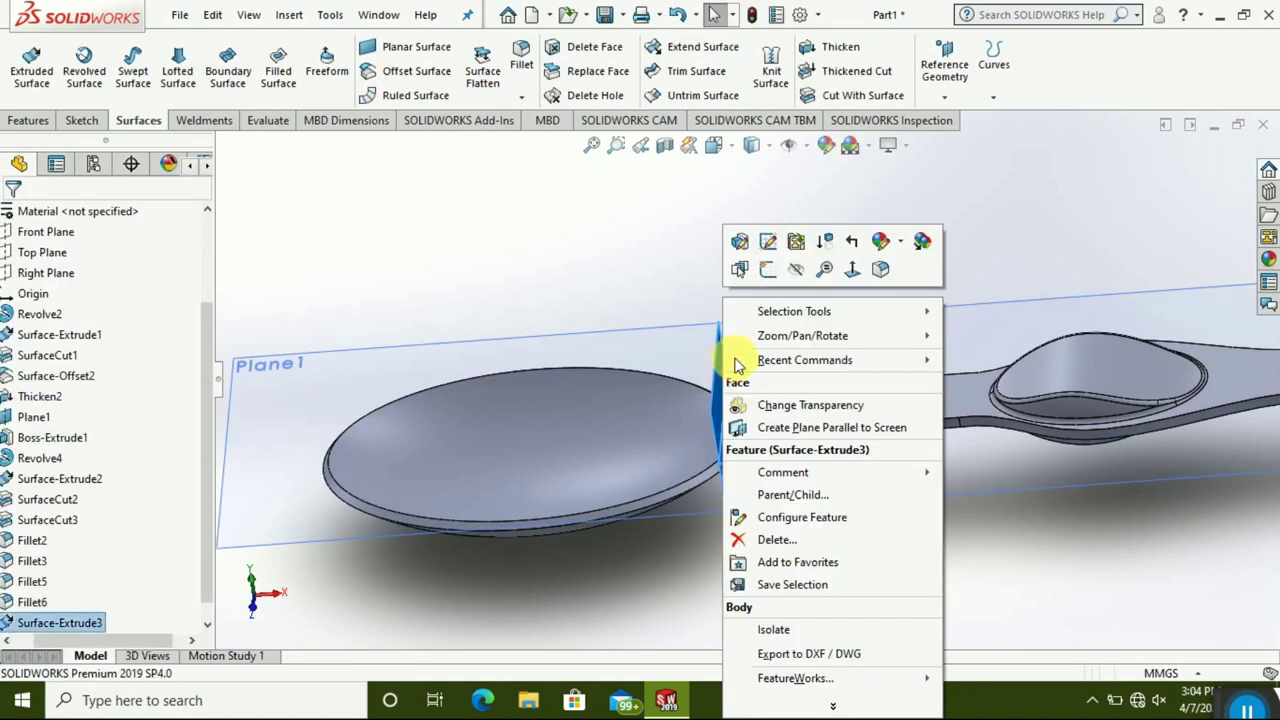
left_click(793, 277)
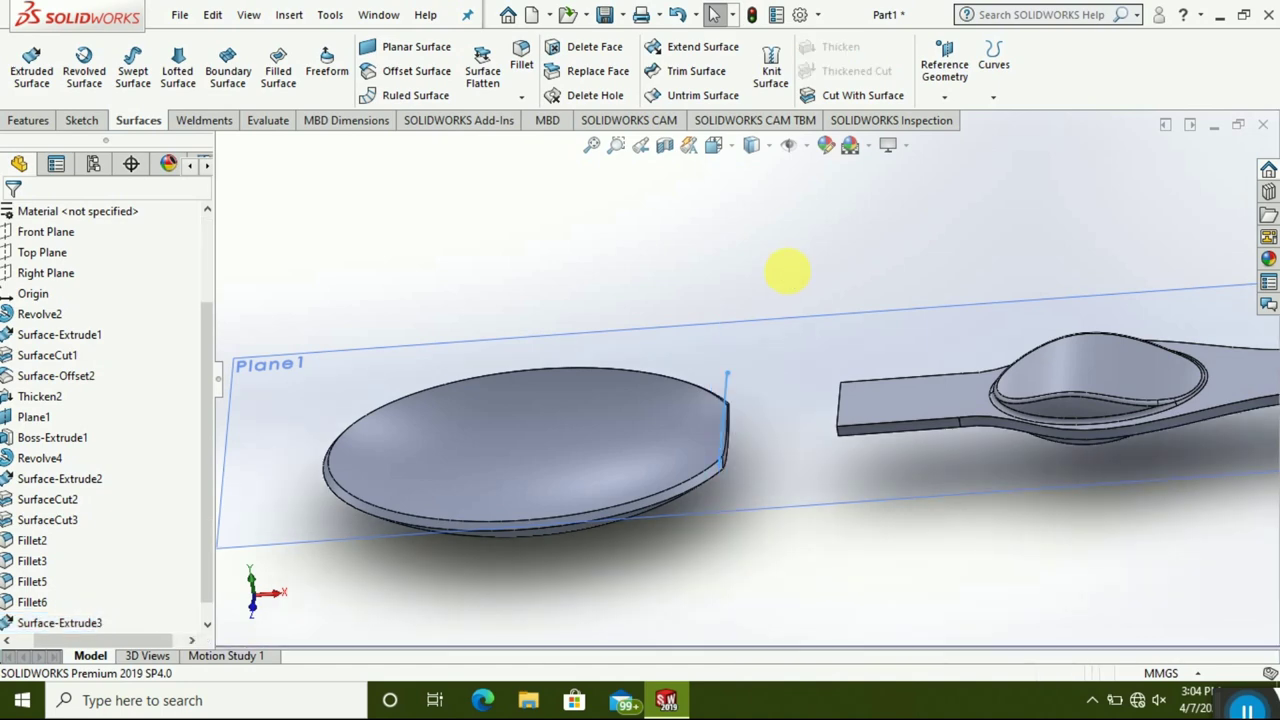
scroll(728, 425, "up", 3)
scroll(971, 408, "up", 1)
scroll(851, 408, "up", 2)
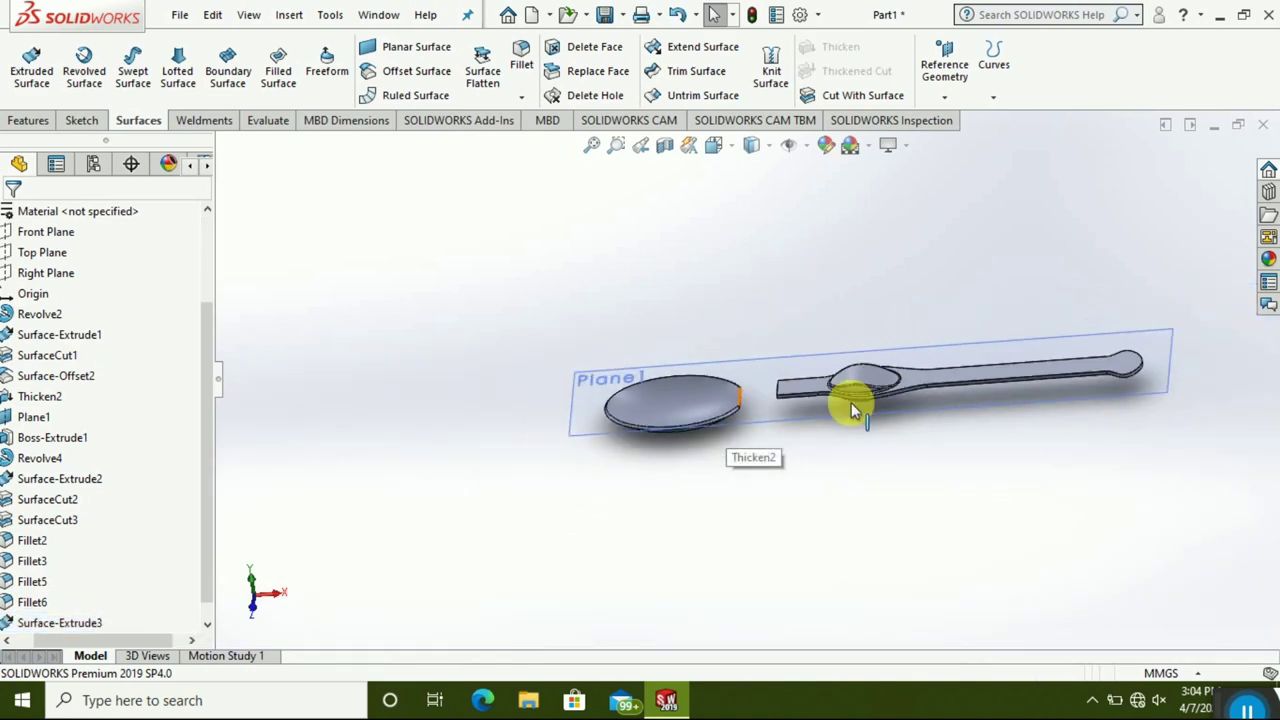
scroll(790, 395, "down", 2)
scroll(703, 428, "up", 2)
scroll(1143, 420, "up", 1)
scroll(1000, 223, "down", 1)
scroll(517, 481, "down", 1)
scroll(470, 455, "up", 1)
scroll(445, 390, "down", 1)
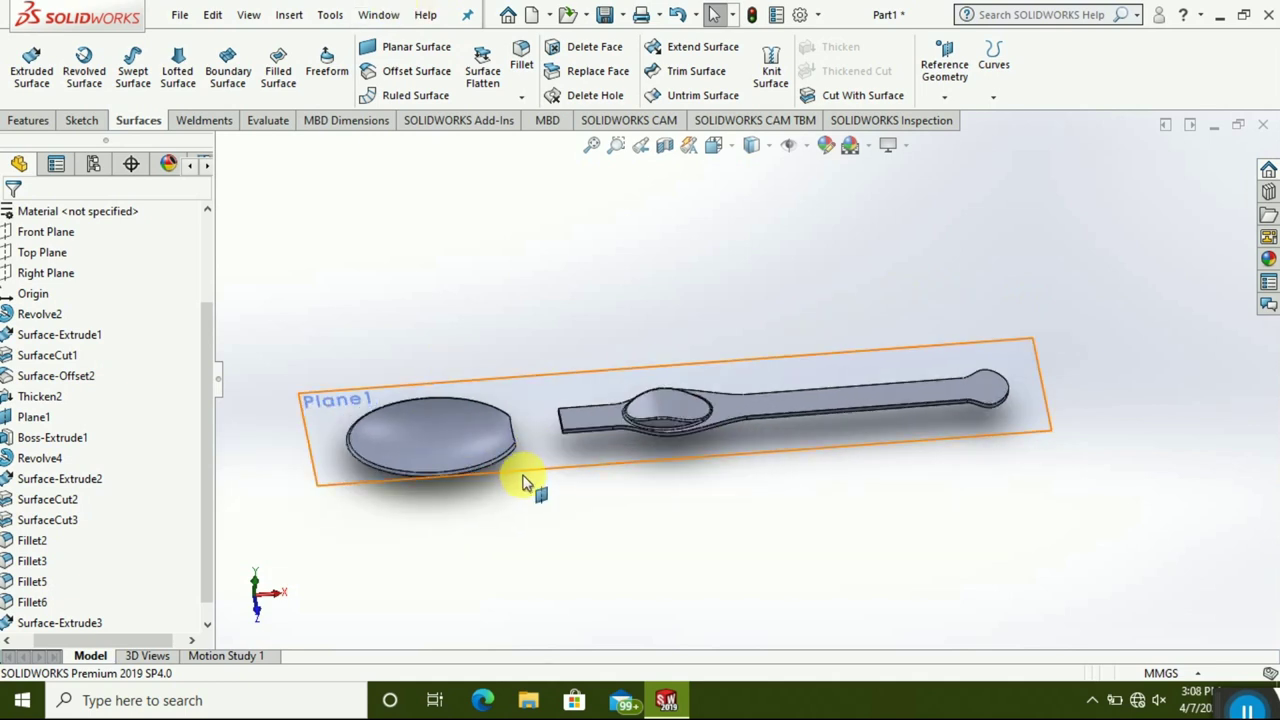
scroll(553, 451, "down", 1)
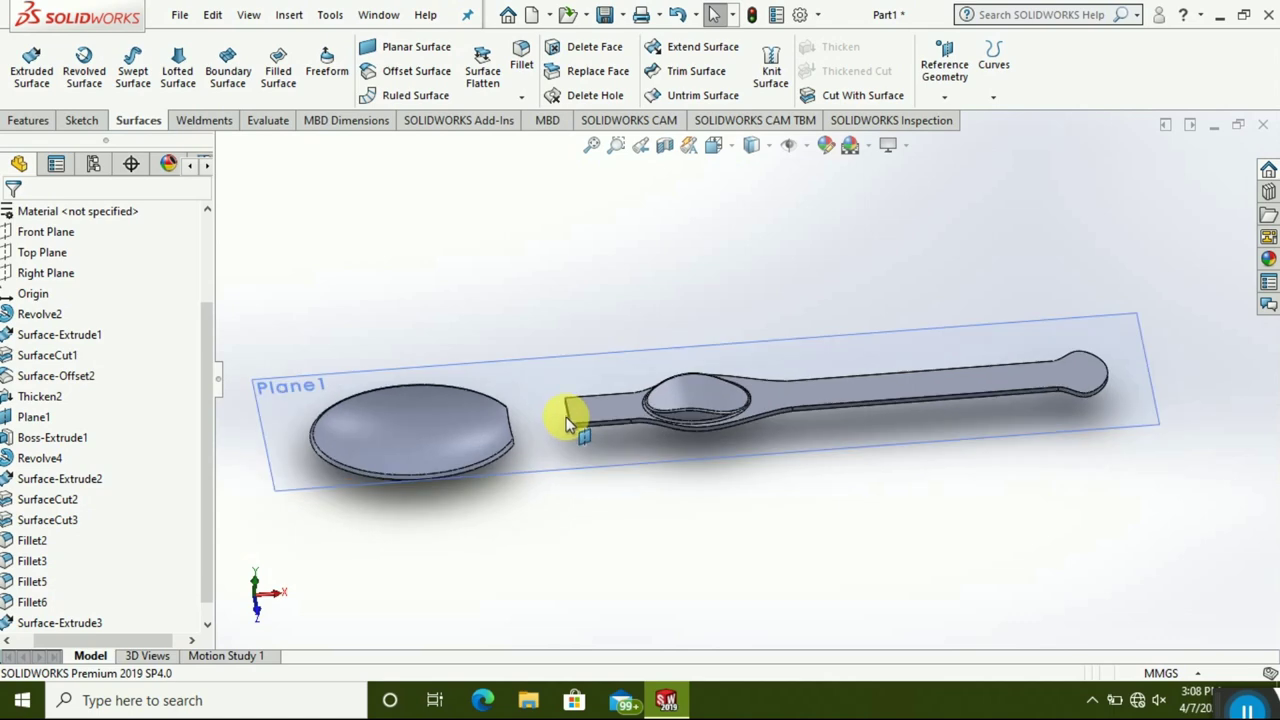
scroll(553, 440, "down", 1)
scroll(550, 450, "down", 1)
middle_click_drag(545, 463, 463, 400)
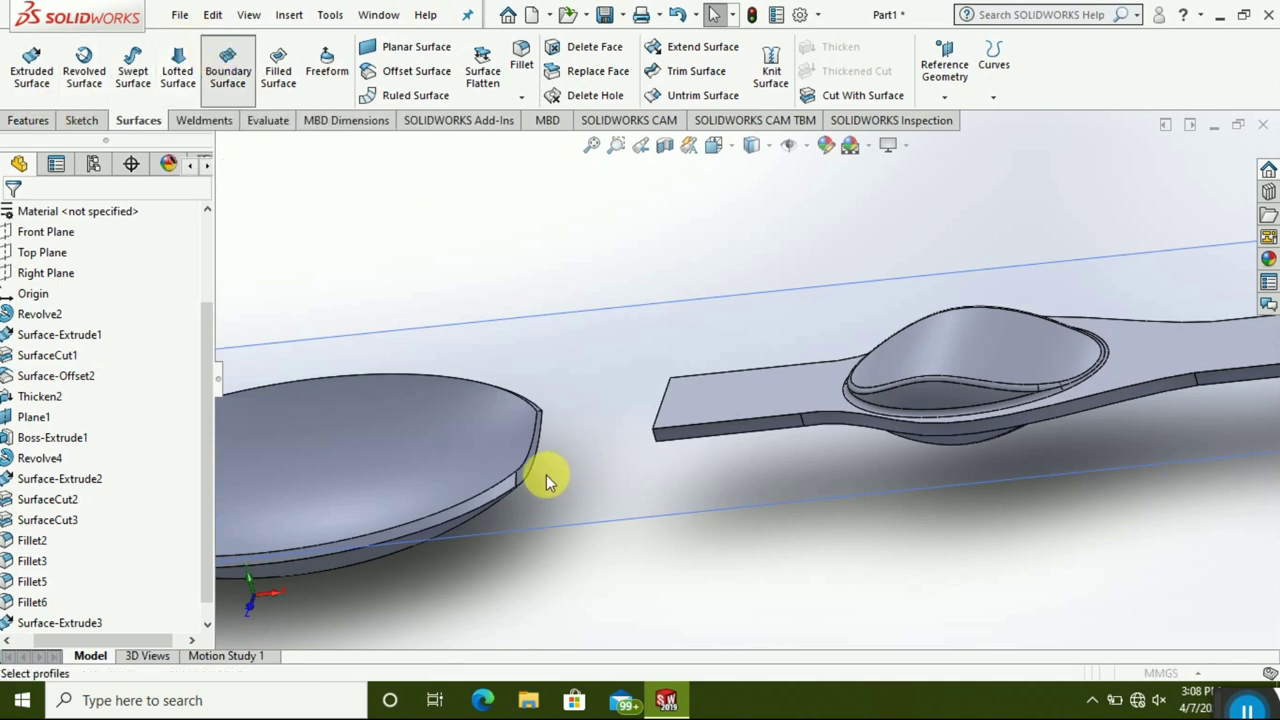
- Create a Boundary Surface from the bowl's flat cut face to the handle's end face
scroll(544, 471, "down", 1)
scroll(538, 455, "down", 1)
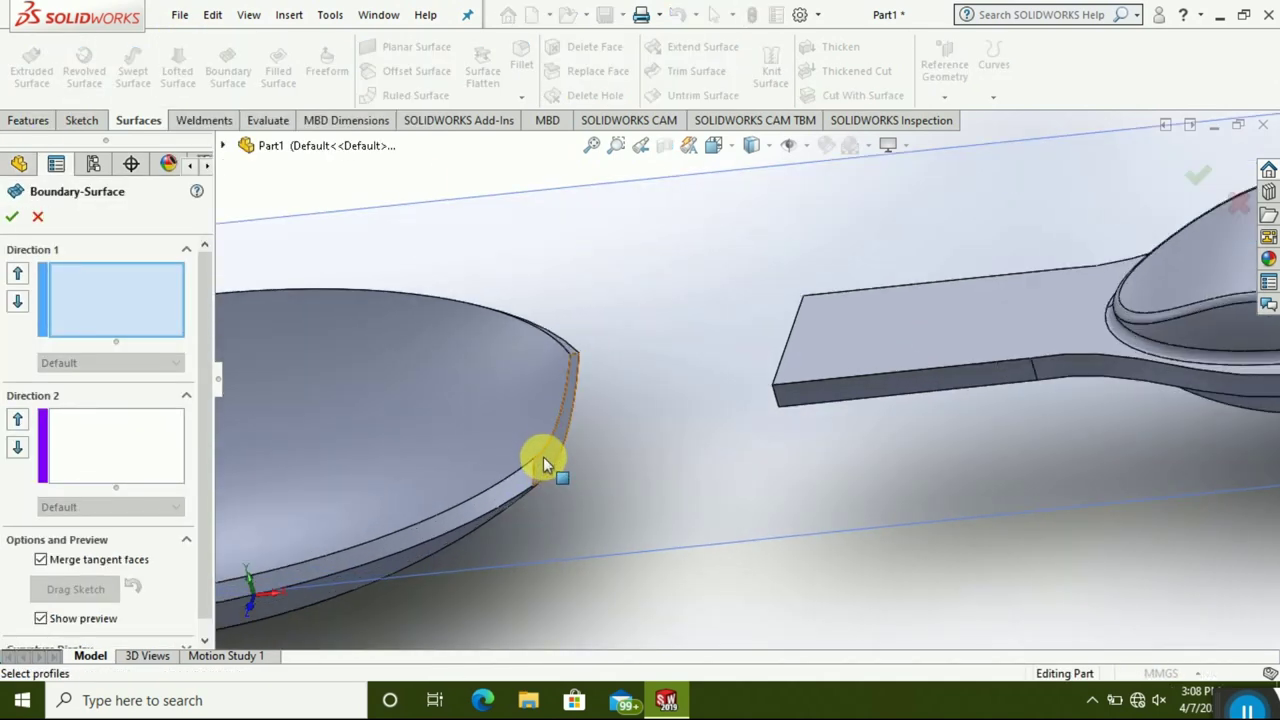
left_click(545, 463)
middle_click_drag(680, 389, 751, 368)
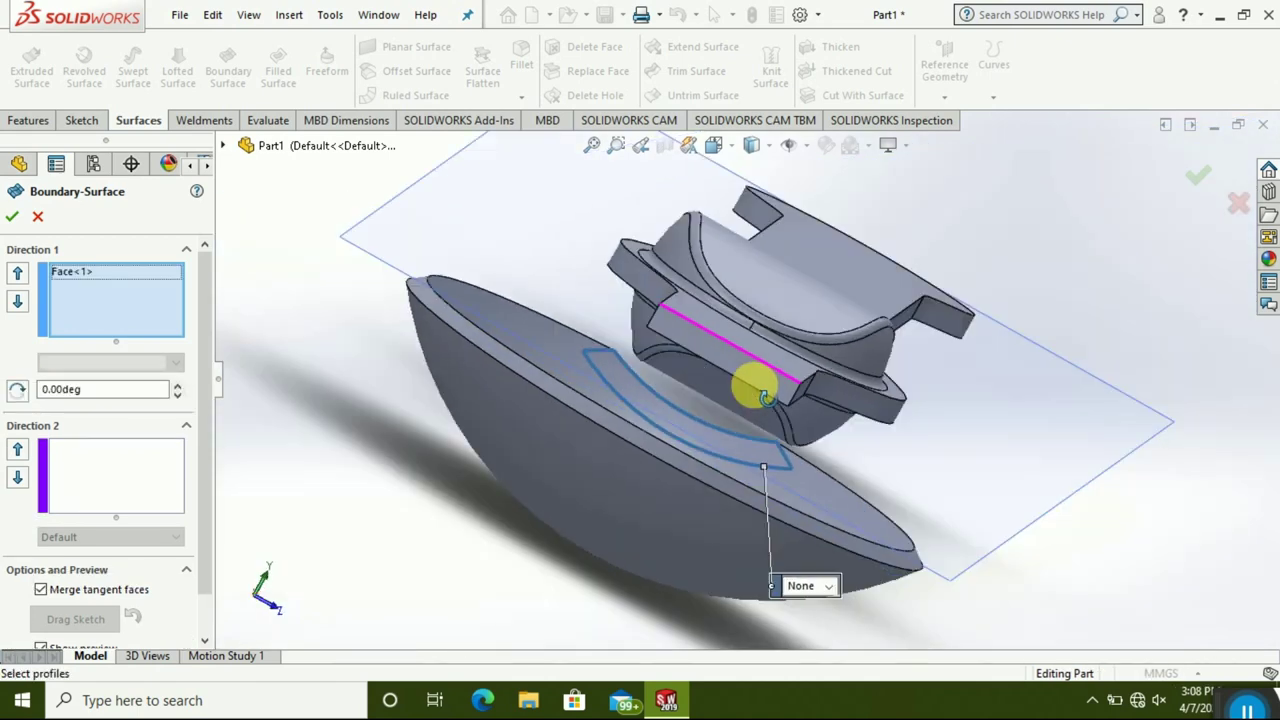
left_click(751, 368)
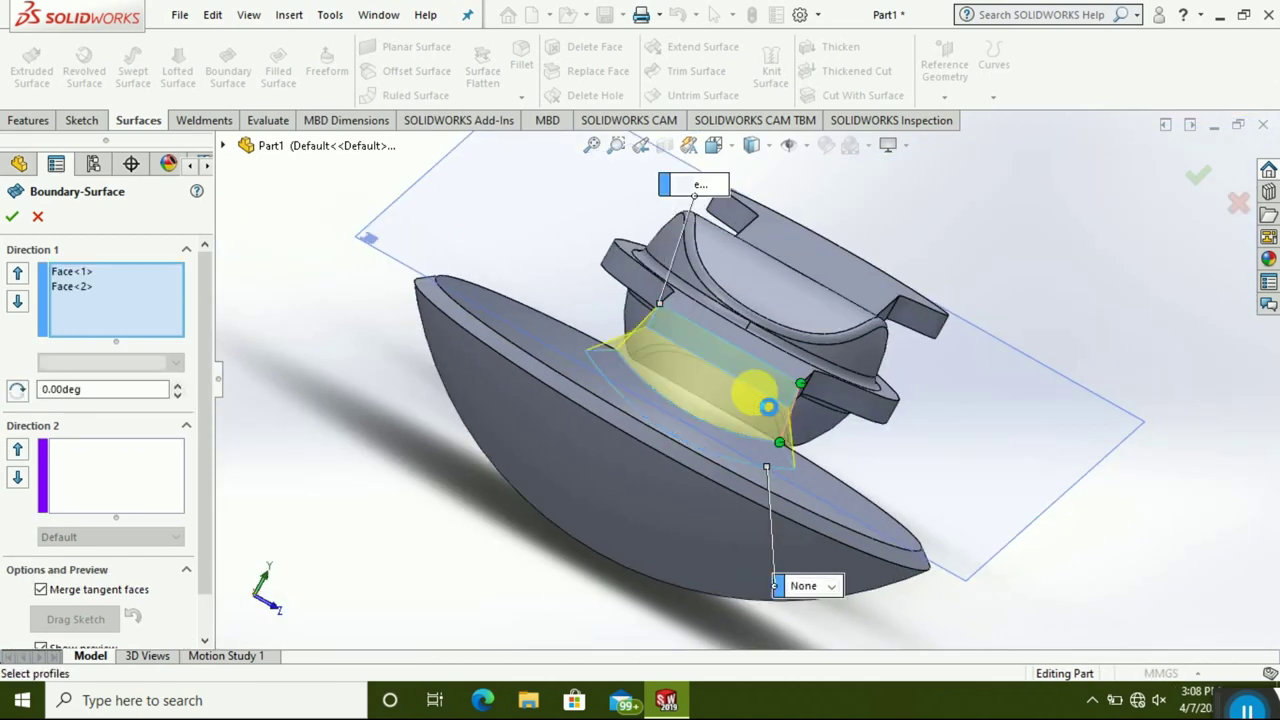
mouse_move(773, 476)
middle_mouse_down()
mouse_move(651, 417)
mouse_move(634, 394)
mouse_move(648, 374)
mouse_move(703, 452)
mouse_move(677, 491)
mouse_move(678, 521)
mouse_move(663, 526)
middle_mouse_up()
scroll(703, 452, "up", 3)
scroll(700, 443, "up", 2)
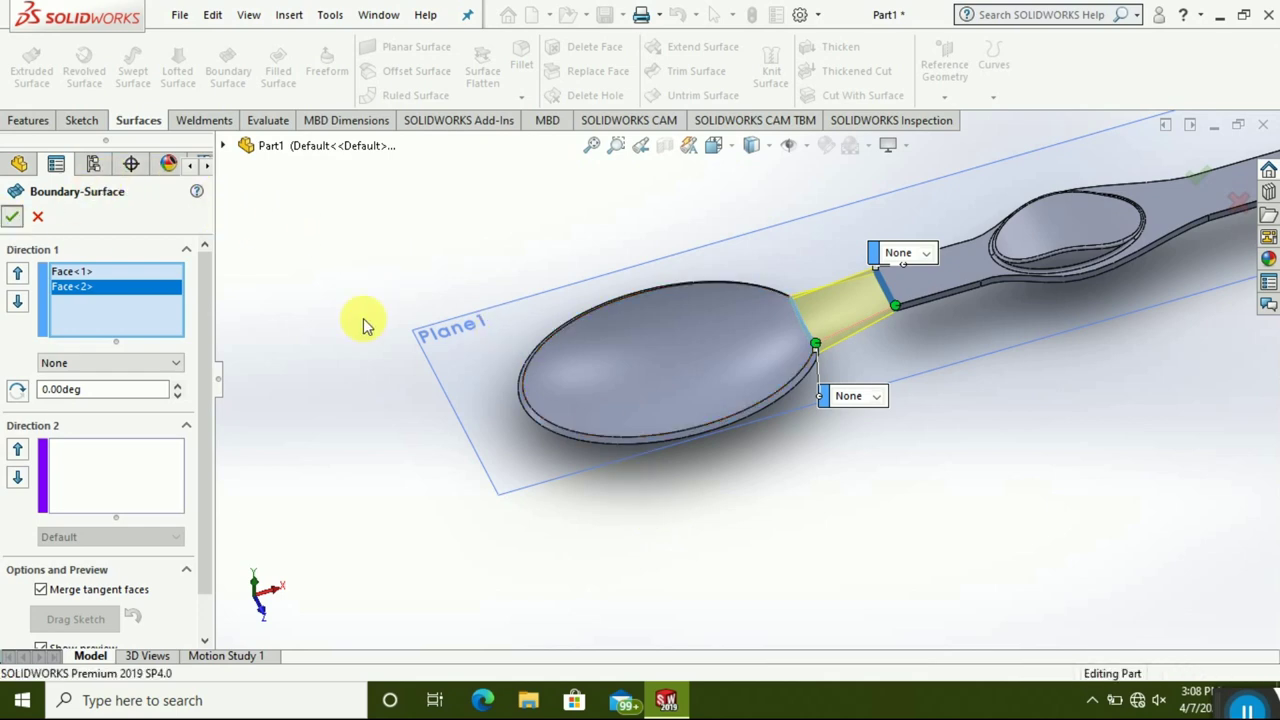
key("Return")
scroll(857, 366, "down", 2)
scroll(846, 325, "down", 2)
mouse_move(846, 325)
middle_mouse_down()
mouse_move(797, 329)
mouse_move(797, 271)
mouse_move(930, 505)
mouse_move(820, 434)
mouse_move(817, 289)
mouse_move(700, 140)
mouse_move(820, 320)
mouse_move(863, 515)
middle_mouse_up()
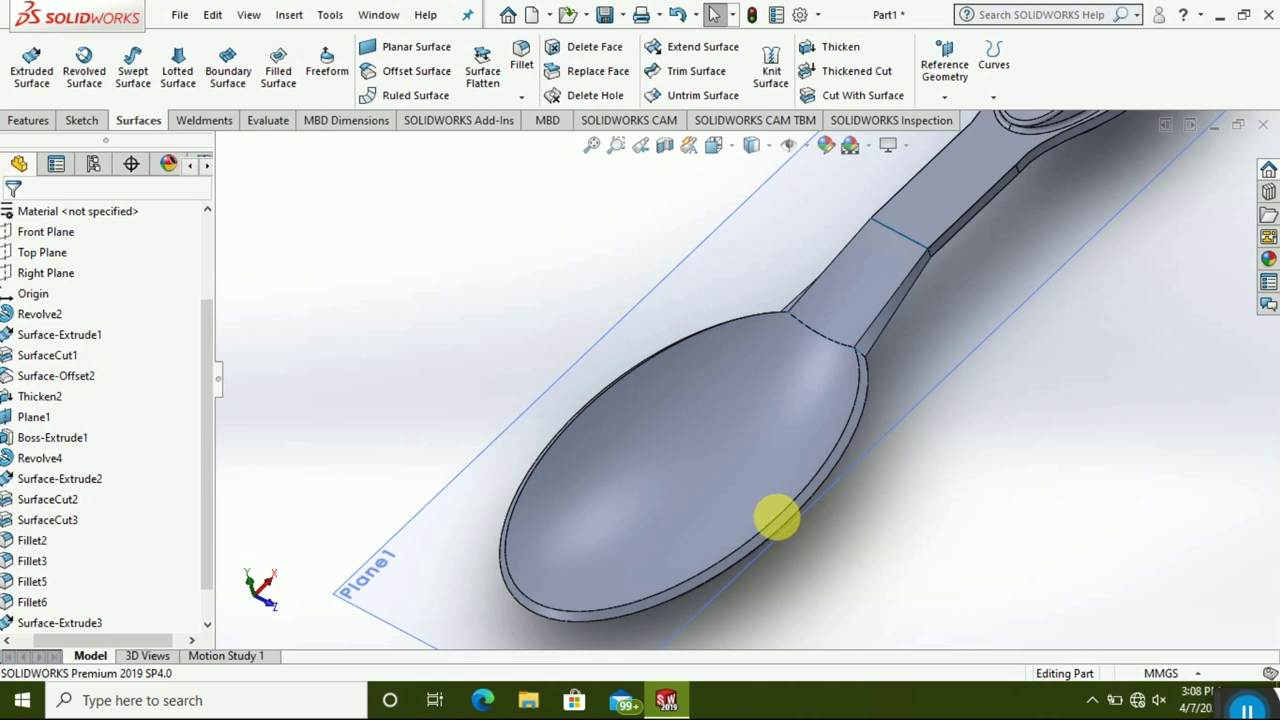
- Delete Boundary-Surface1 from the tree so the handle and bowl separate again
middle_click_drag(777, 517, 757, 494)
scroll(766, 483, "up", 3)
scroll(800, 430, "up", 2)
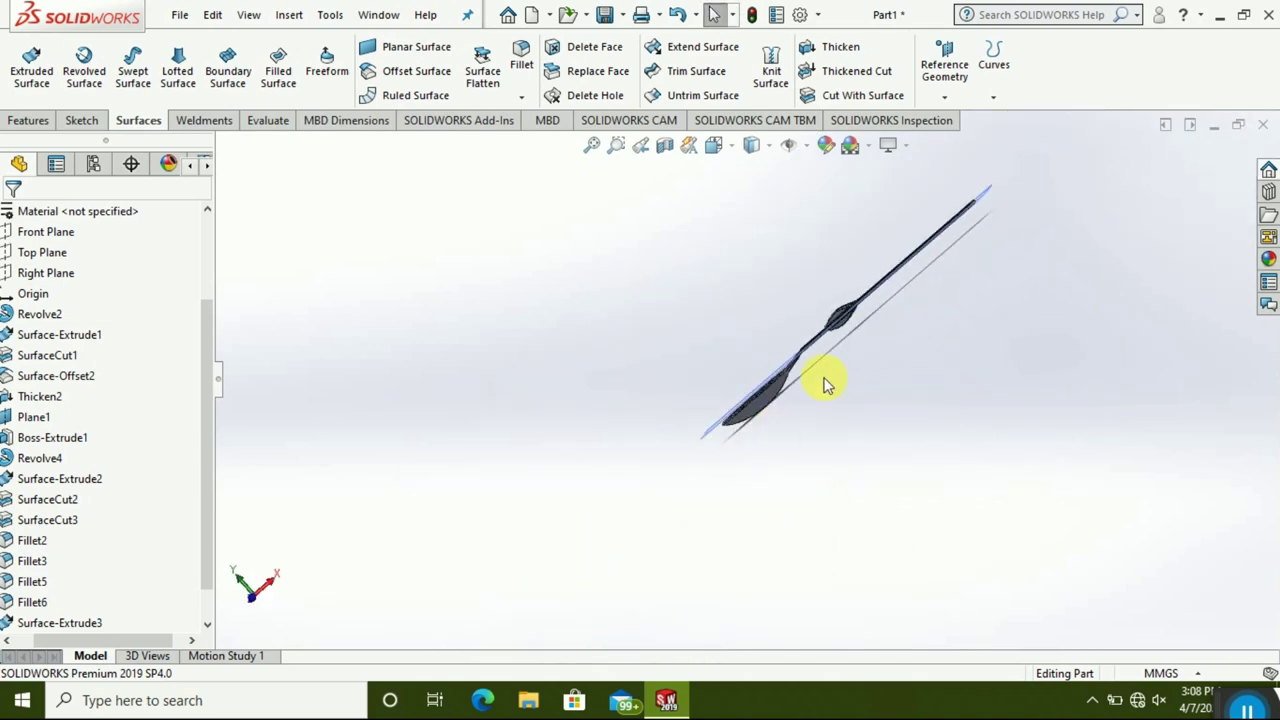
mouse_move(1031, 254)
middle_mouse_down()
mouse_move(806, 520)
mouse_move(543, 429)
mouse_move(709, 200)
mouse_move(741, 186)
middle_mouse_up()
scroll(986, 291, "down", 3)
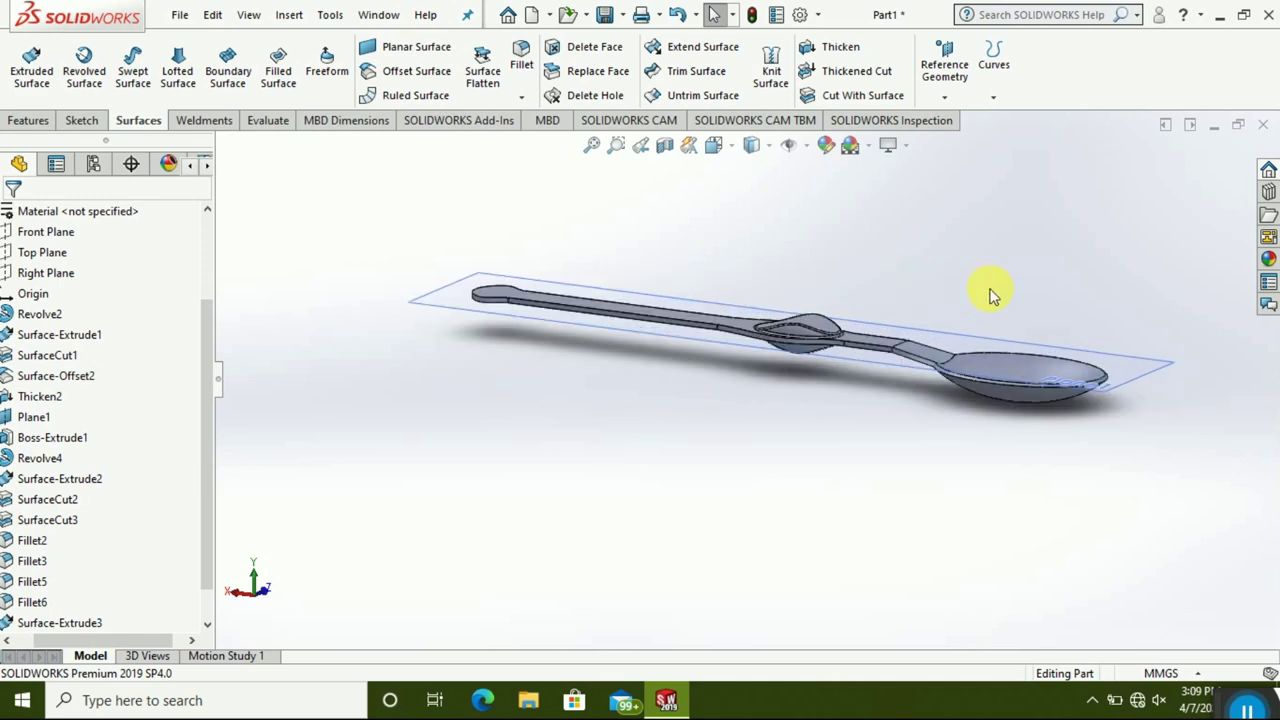
scroll(875, 410, "down", 3)
scroll(130, 545, "down", 1)
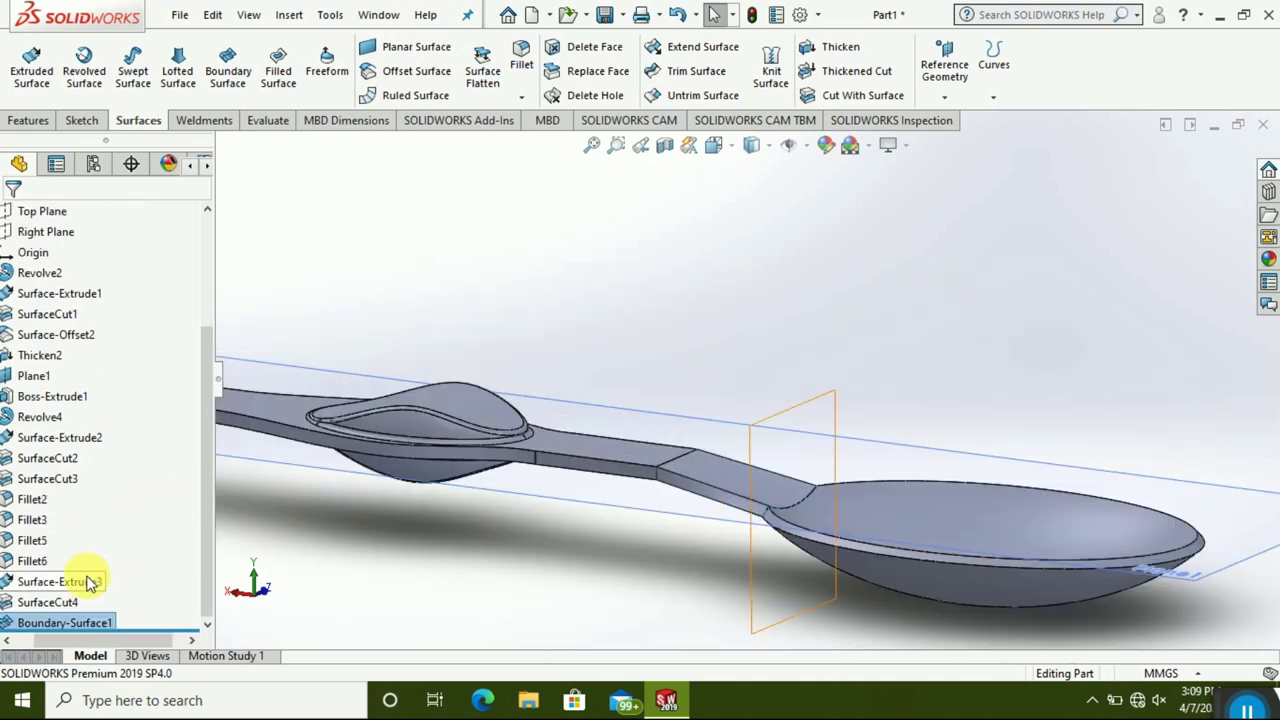
right_click(80, 624)
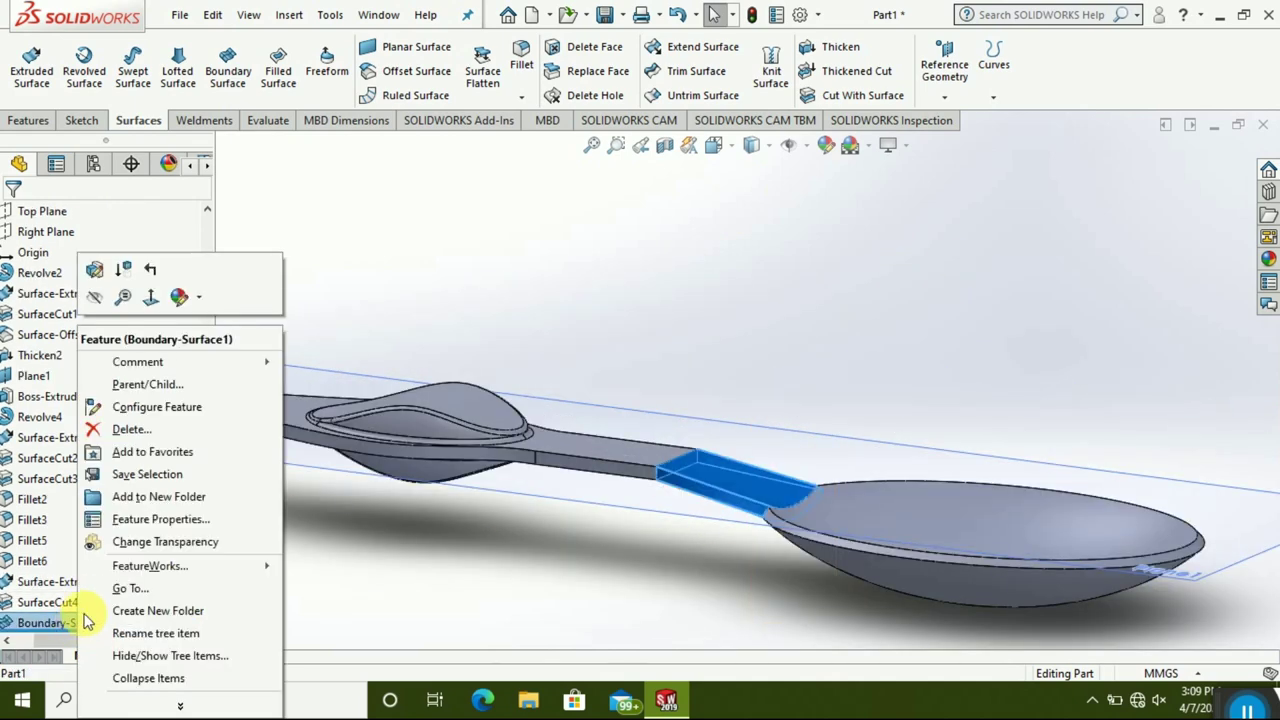
left_click(130, 426)
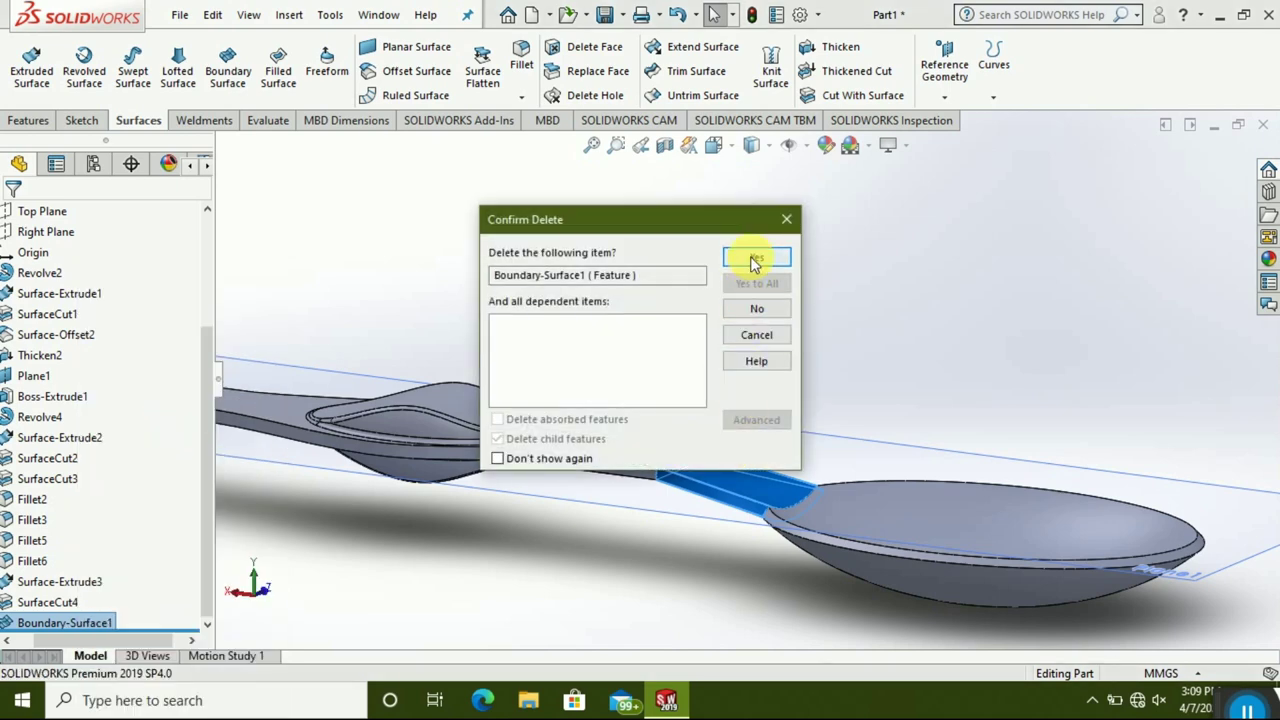
left_click(754, 262)
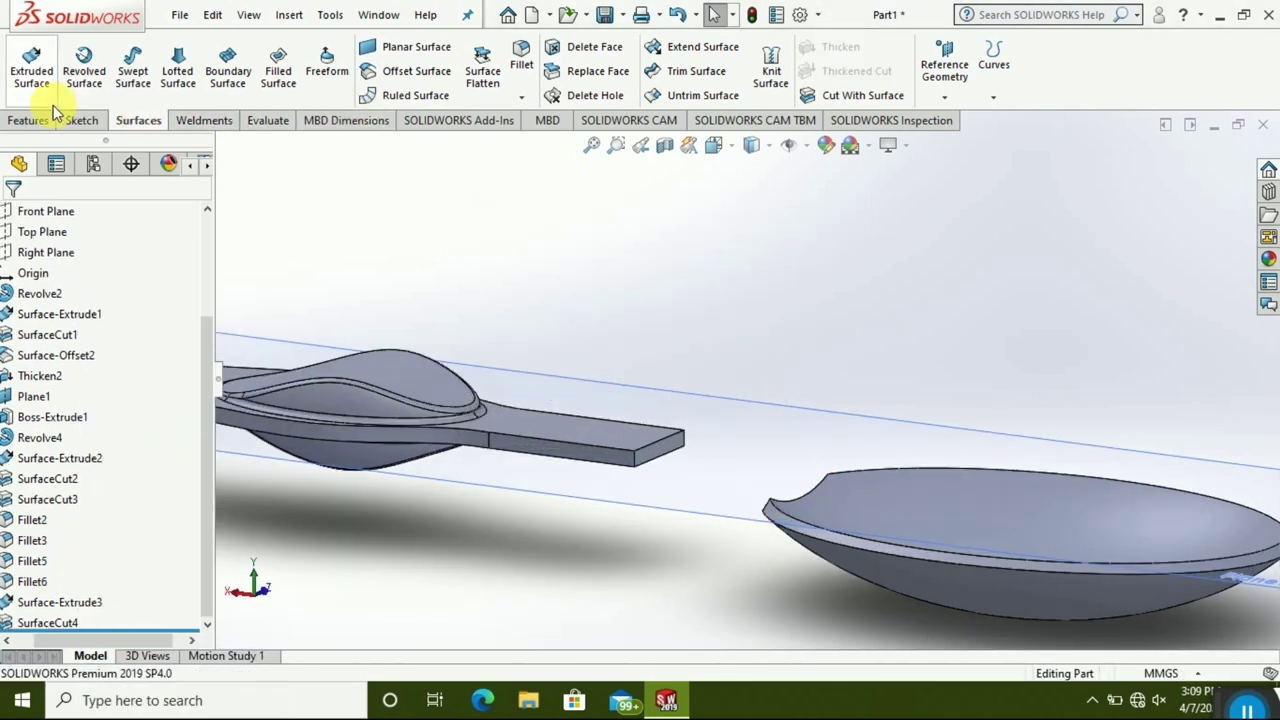
left_click(30, 120)
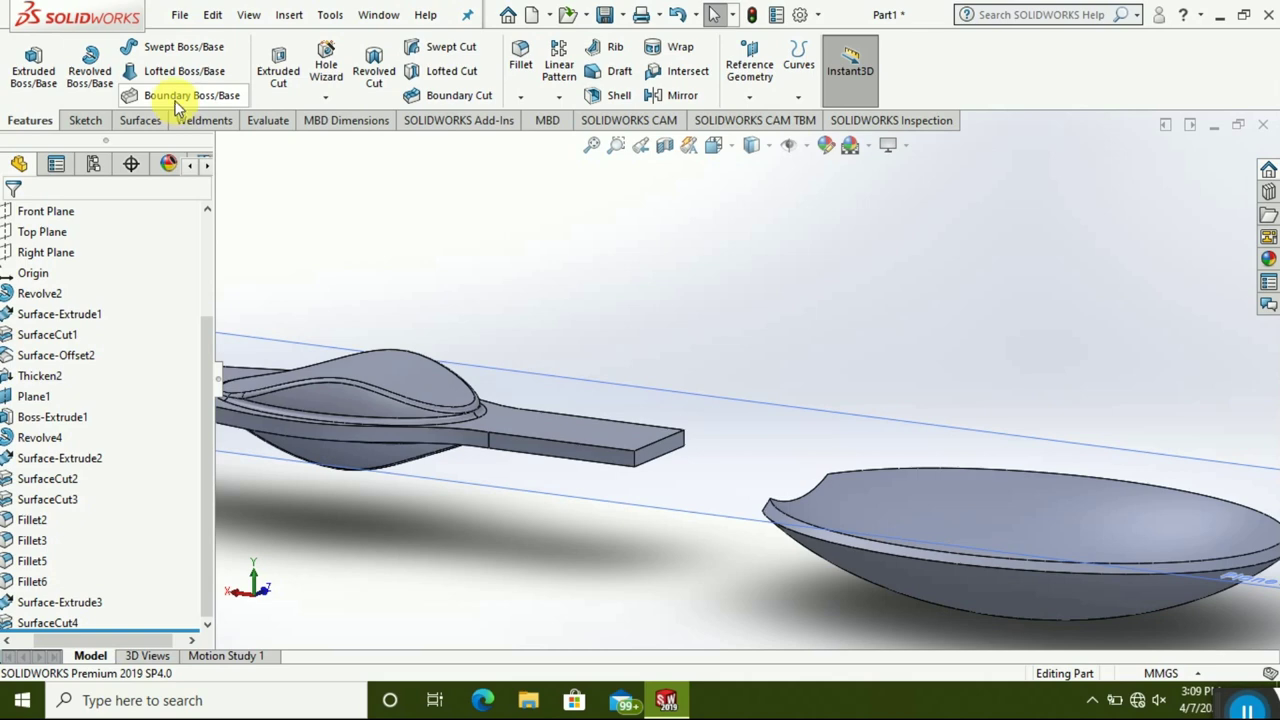
- Start a solid boundary from the handle's end face to the bowl rim face
scroll(655, 480, "down", 2)
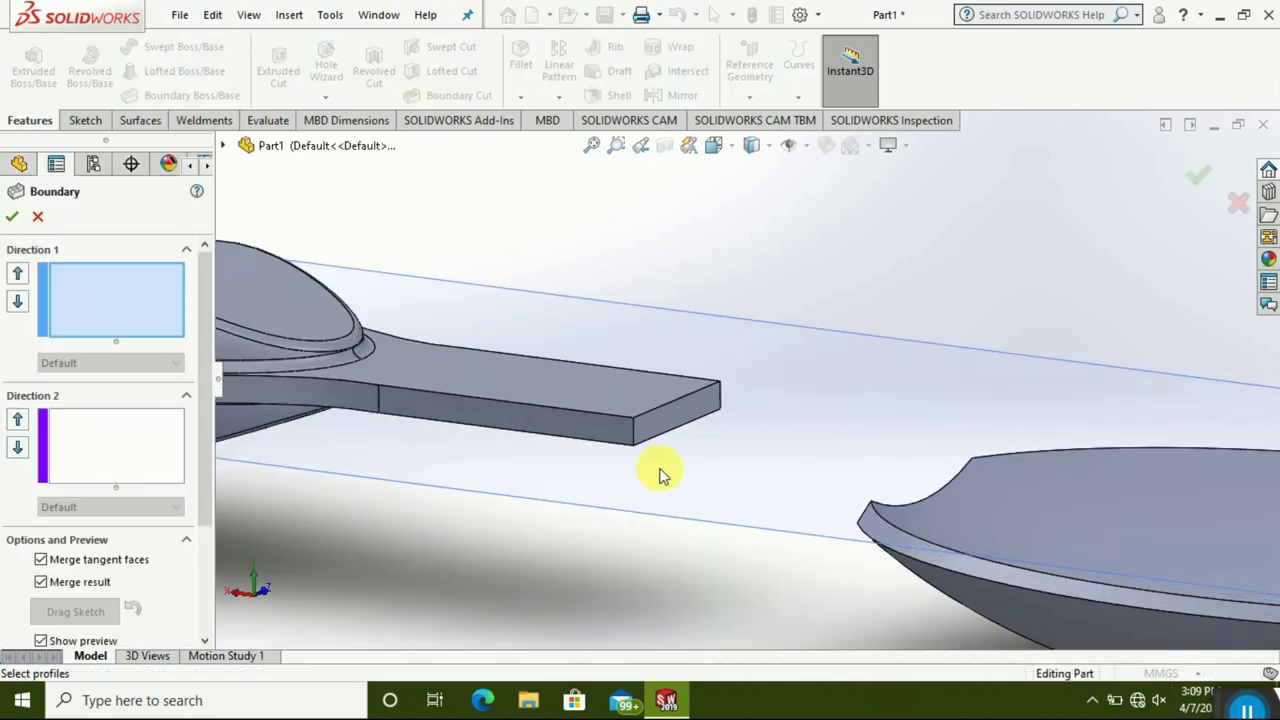
left_click(680, 420)
mouse_move(743, 517)
middle_mouse_down()
mouse_move(790, 555)
mouse_move(852, 518)
middle_mouse_up()
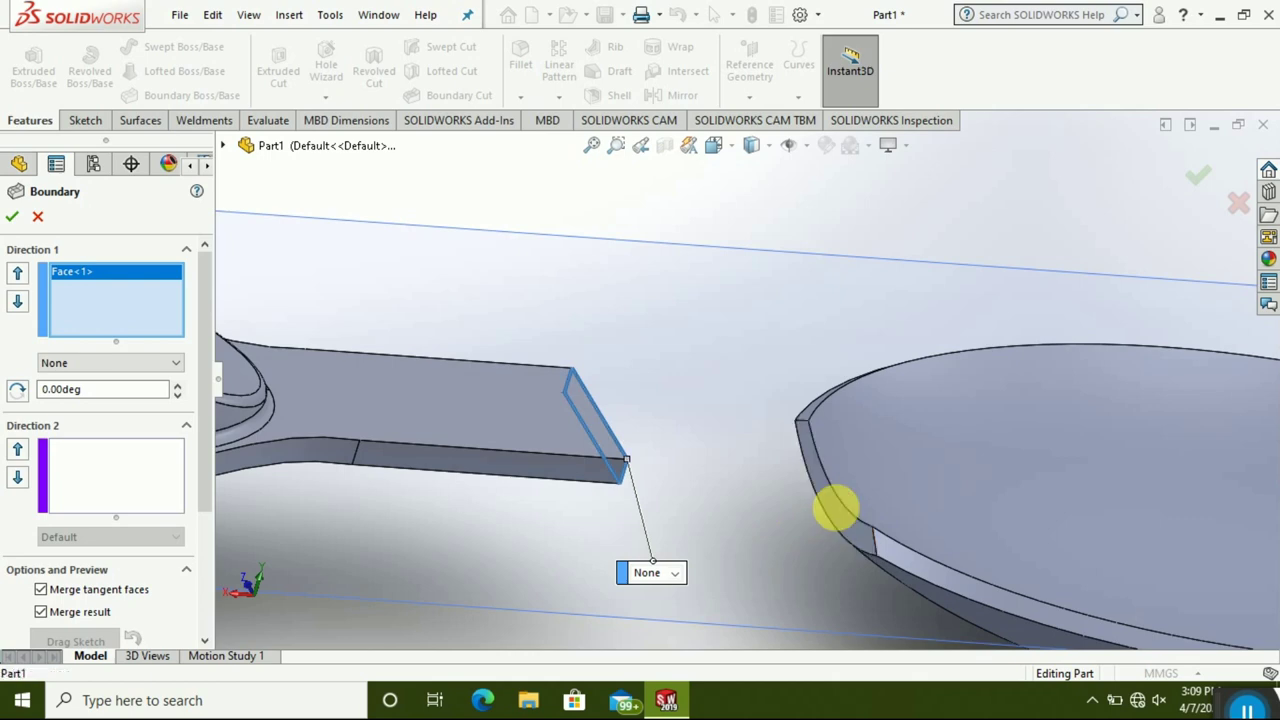
left_click(836, 508)
mouse_move(803, 519)
middle_mouse_down()
mouse_move(775, 577)
mouse_move(609, 534)
mouse_move(634, 609)
mouse_move(655, 628)
mouse_move(793, 383)
middle_mouse_up()
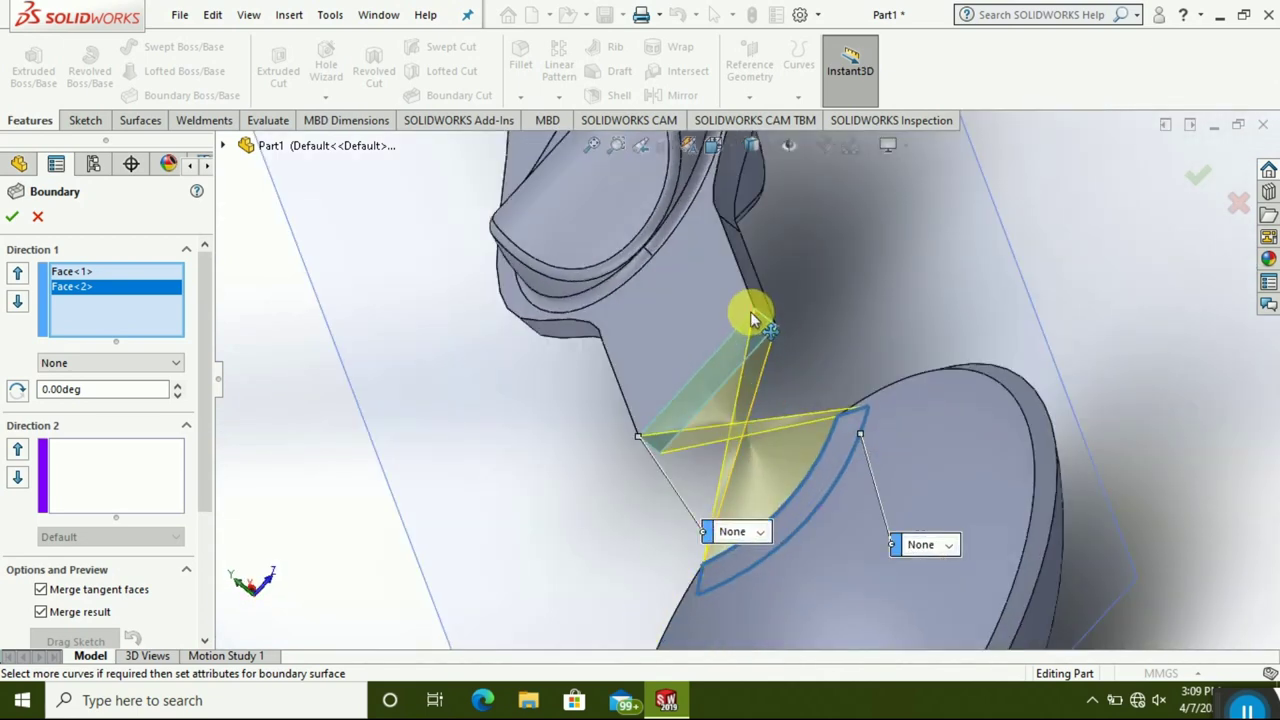
- Drag the boundary connectors to the top corners to remove the twist, then inspect the joint
left_click_drag(750, 322, 757, 315)
middle_click_drag(740, 485, 765, 457)
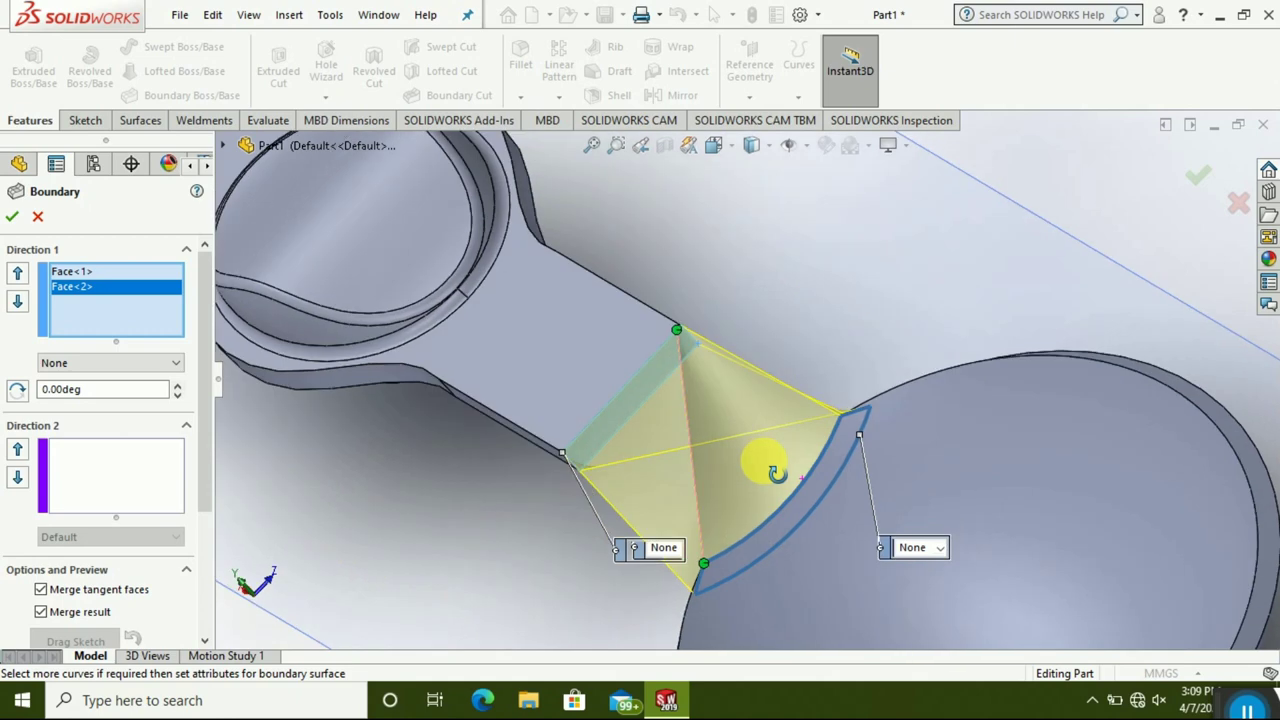
left_click(704, 560)
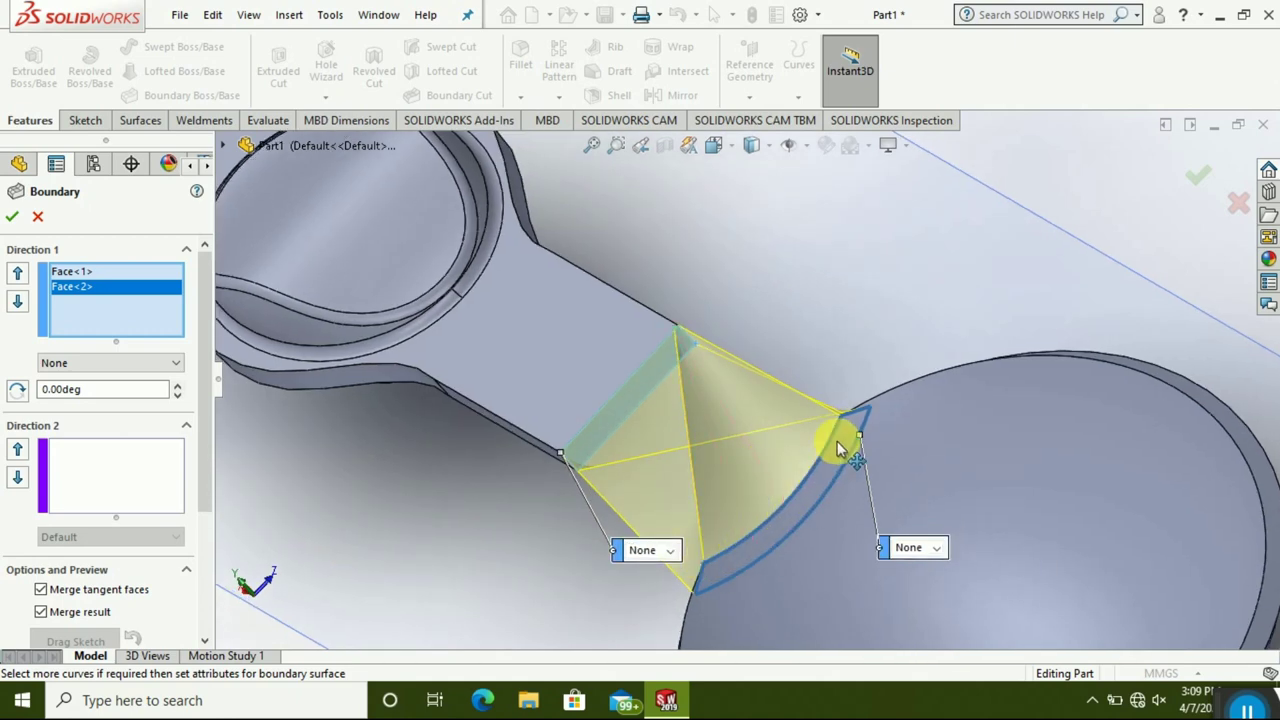
left_click_drag(840, 414, 843, 415)
mouse_move(790, 455)
middle_mouse_down()
mouse_move(829, 430)
mouse_move(810, 420)
middle_mouse_up()
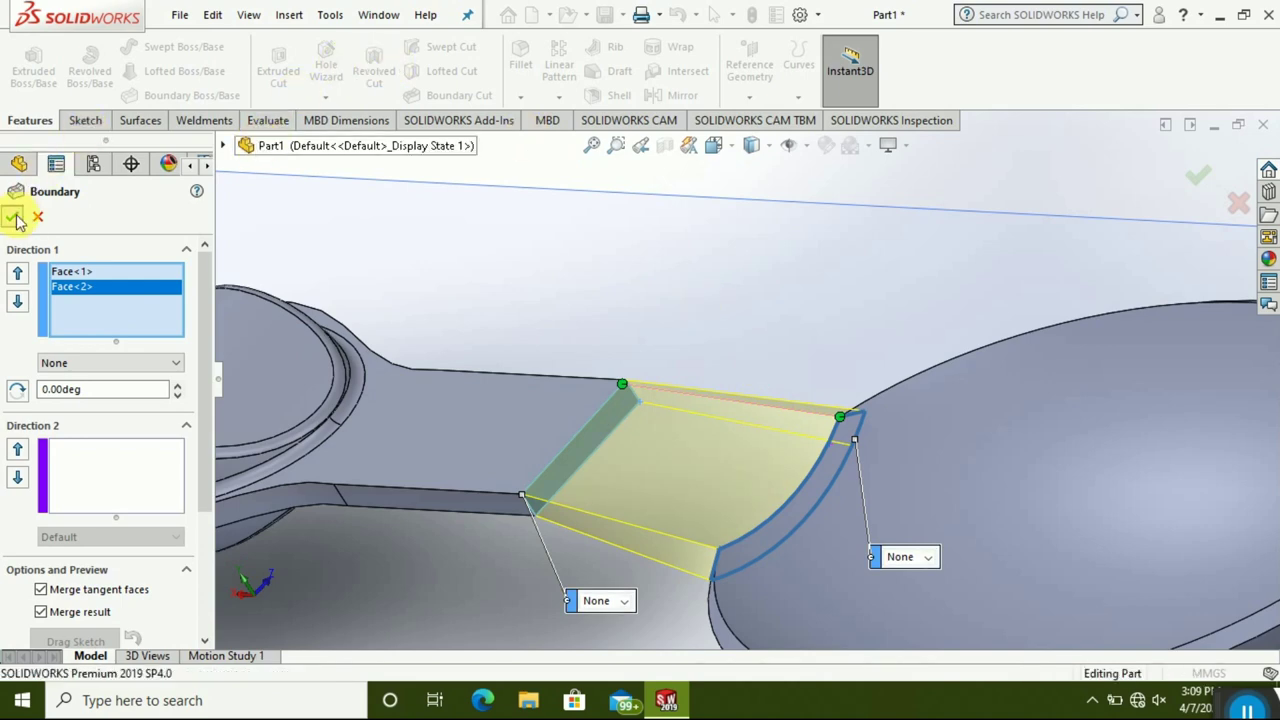
mouse_move(690, 513)
middle_mouse_down()
mouse_move(752, 462)
mouse_move(766, 471)
mouse_move(729, 443)
middle_mouse_up()
mouse_move(723, 577)
middle_mouse_down()
mouse_move(776, 559)
mouse_move(754, 551)
mouse_move(743, 500)
mouse_move(749, 514)
middle_mouse_up()
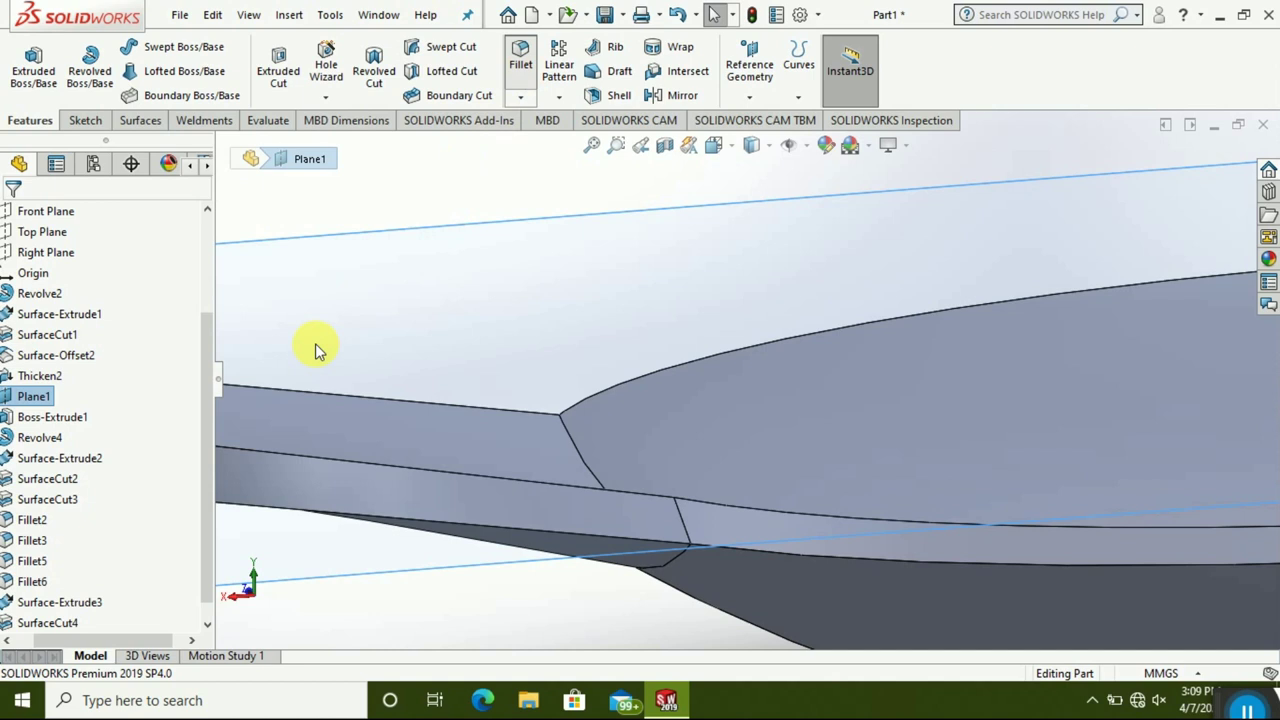
- Fillet both neck-to-bowl corner edges with a 10 mm radius
left_click(686, 527)
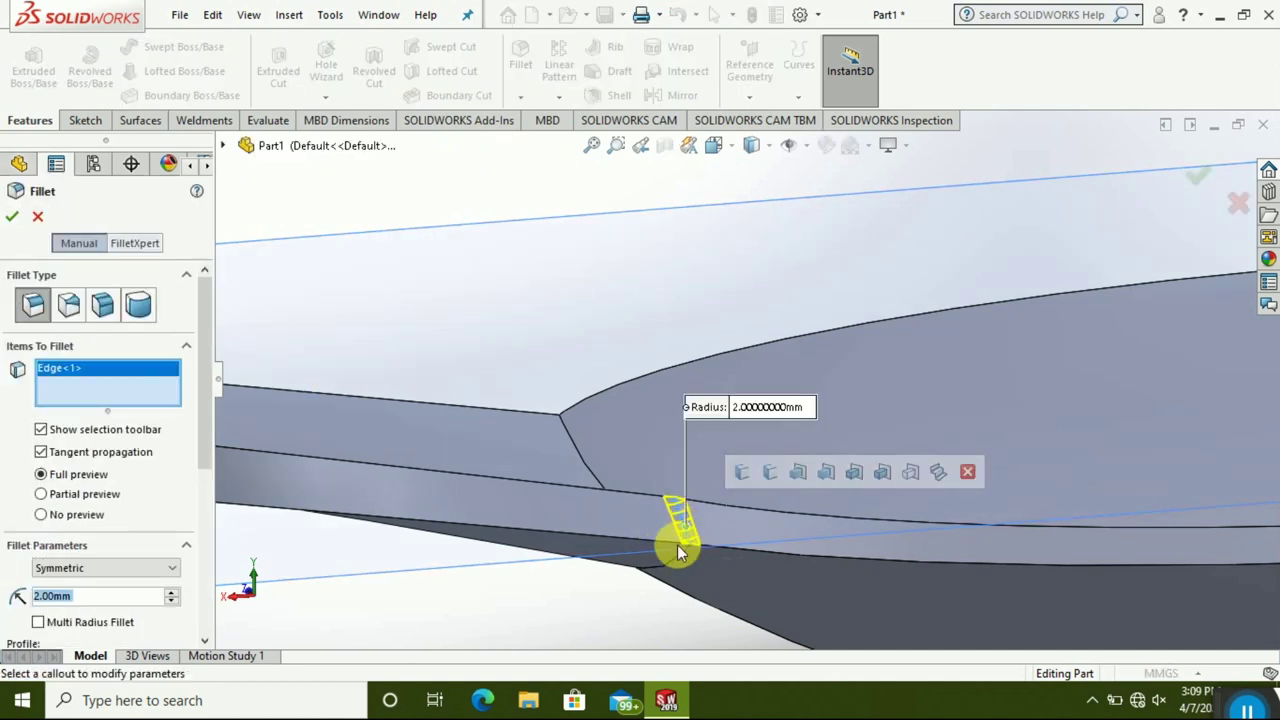
left_click(174, 593)
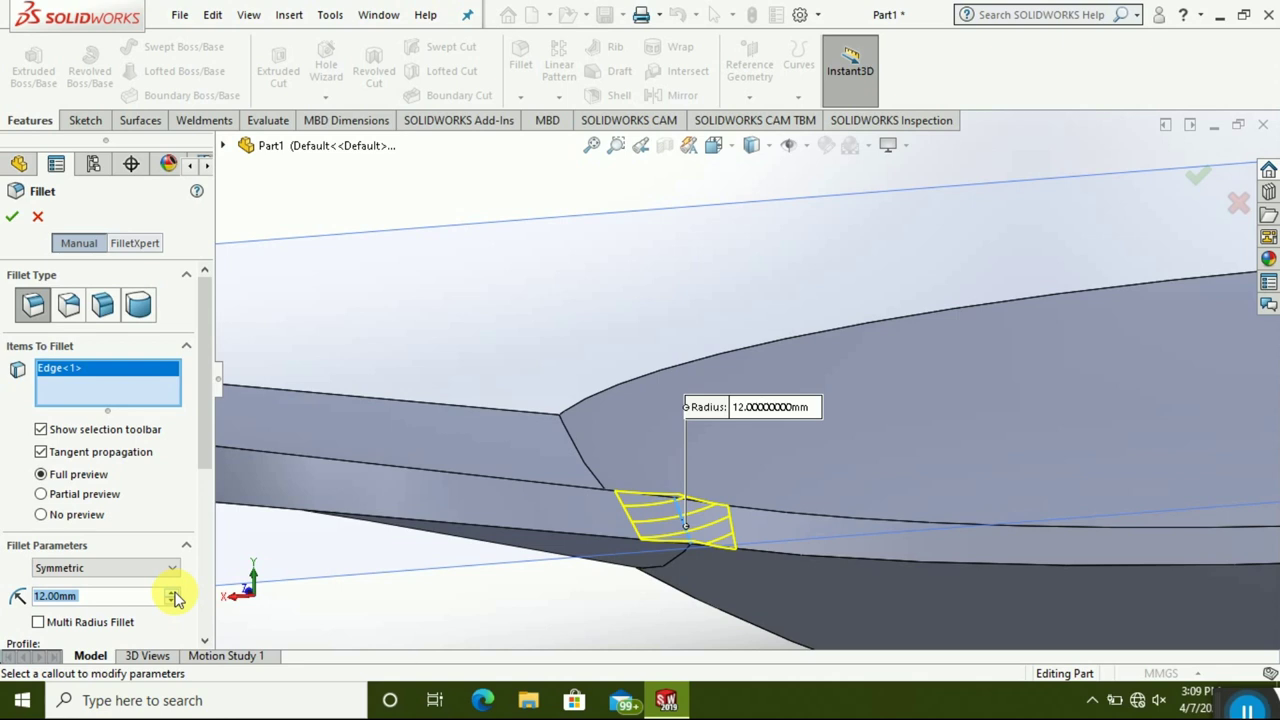
type("10")
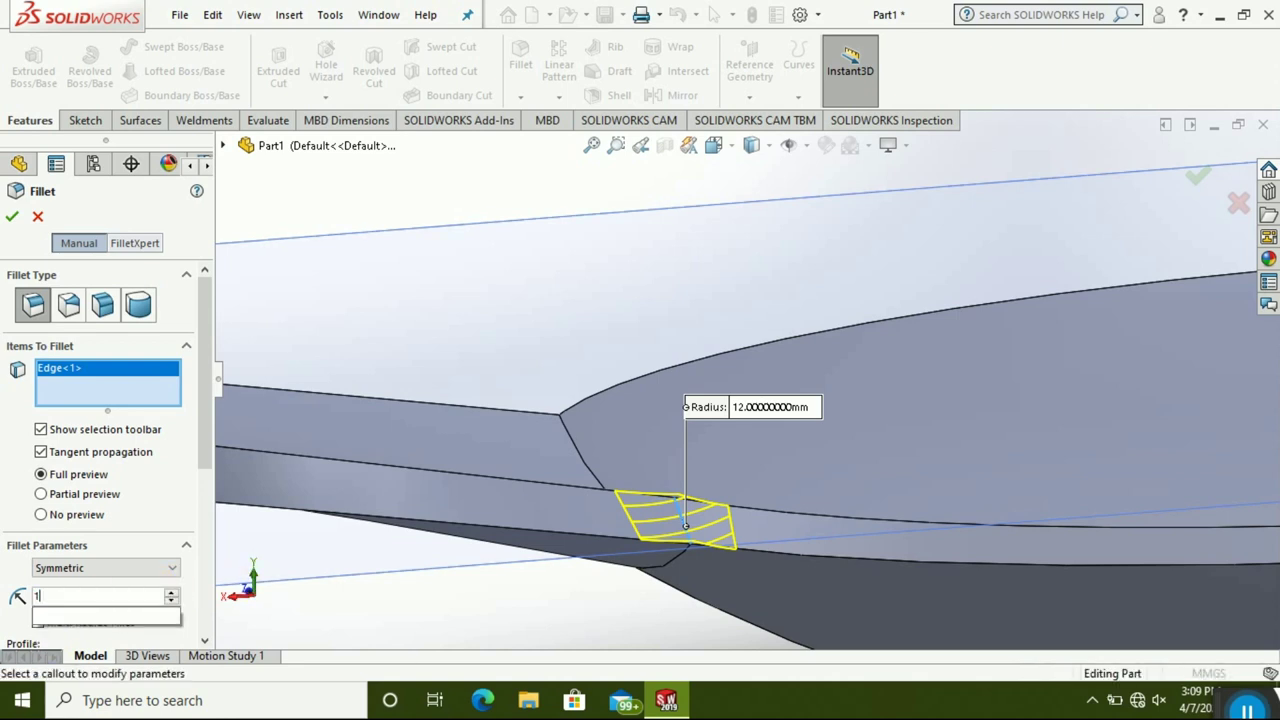
key("Return")
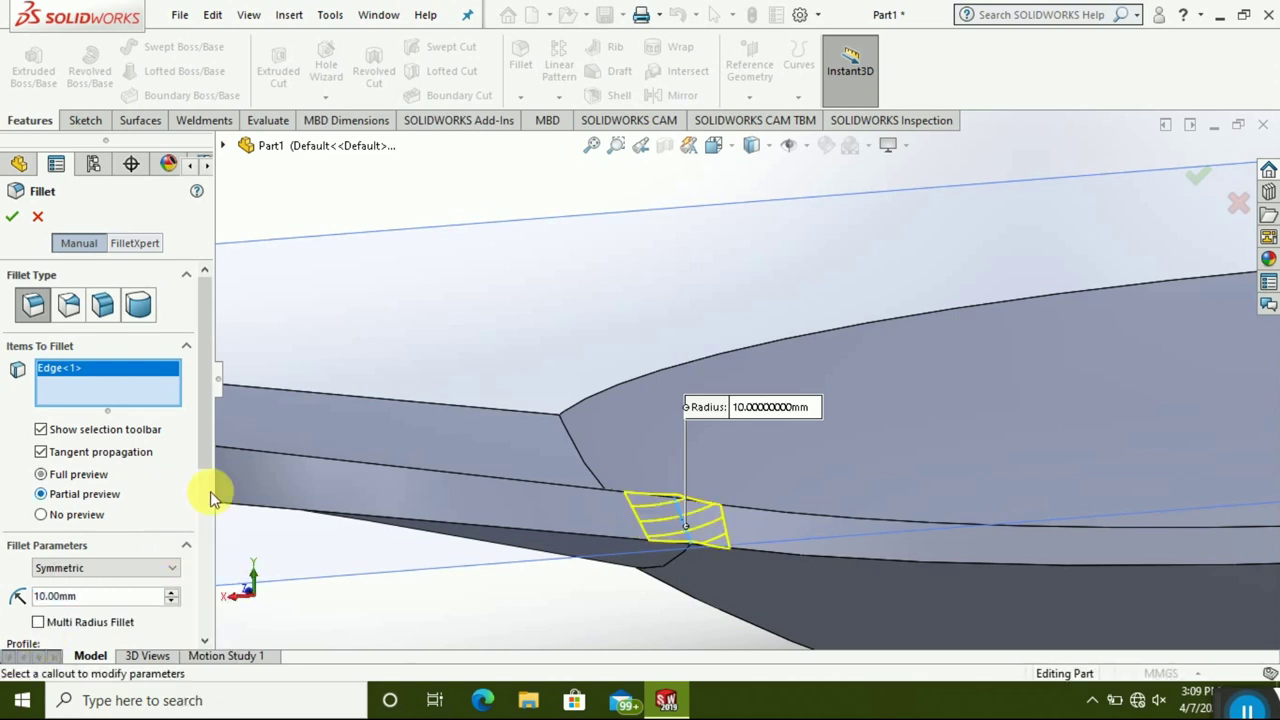
scroll(857, 428, "down", 3)
scroll(834, 486, "down", 2)
scroll(857, 534, "down", 2)
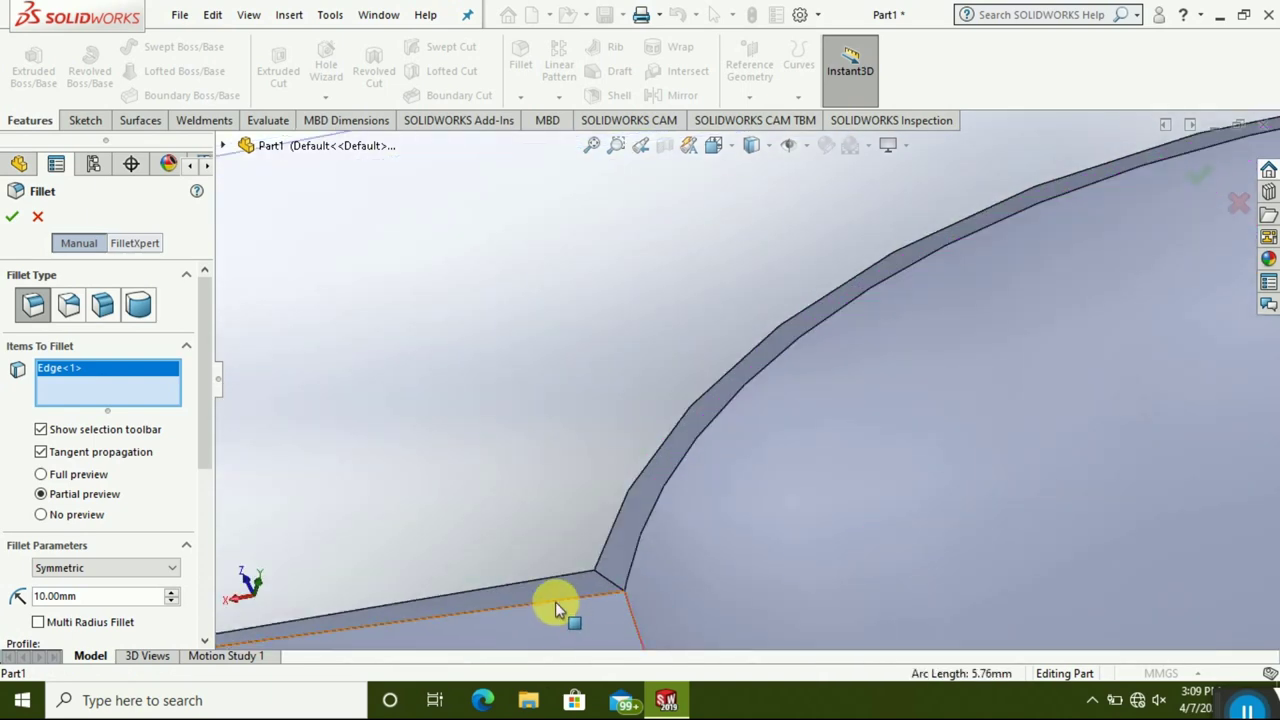
left_click(606, 578)
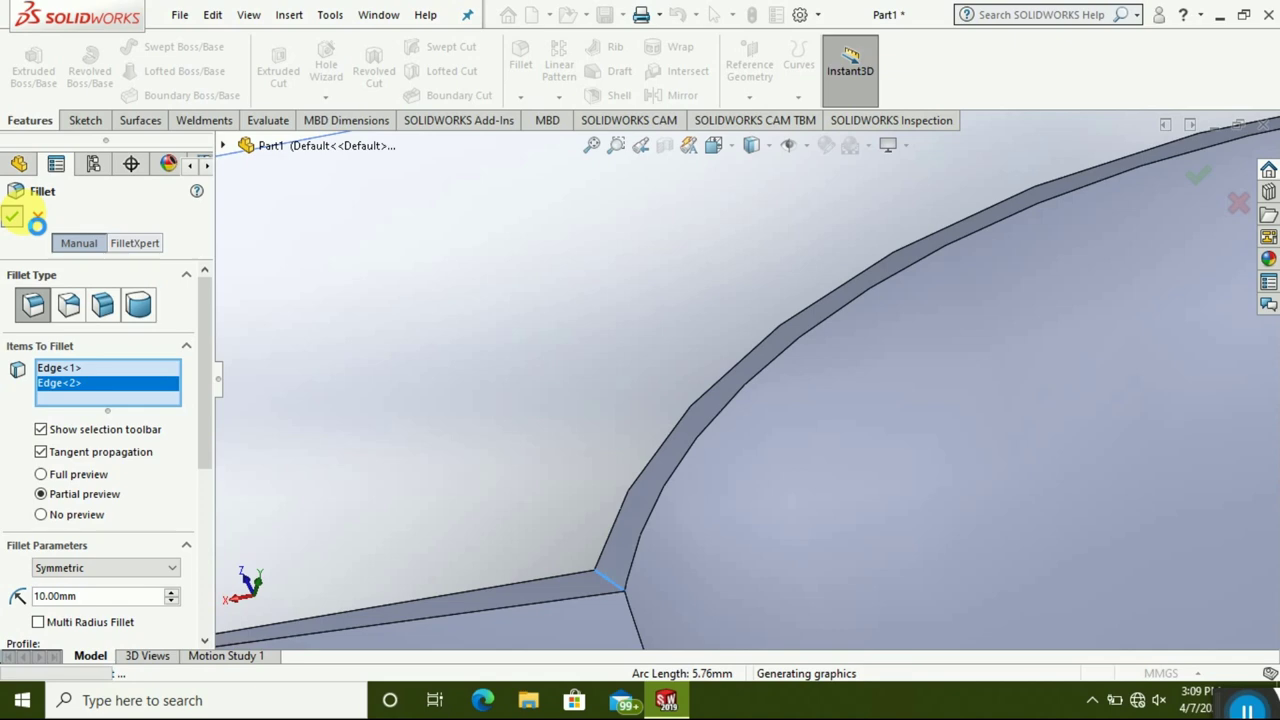
scroll(503, 497, "up", 2)
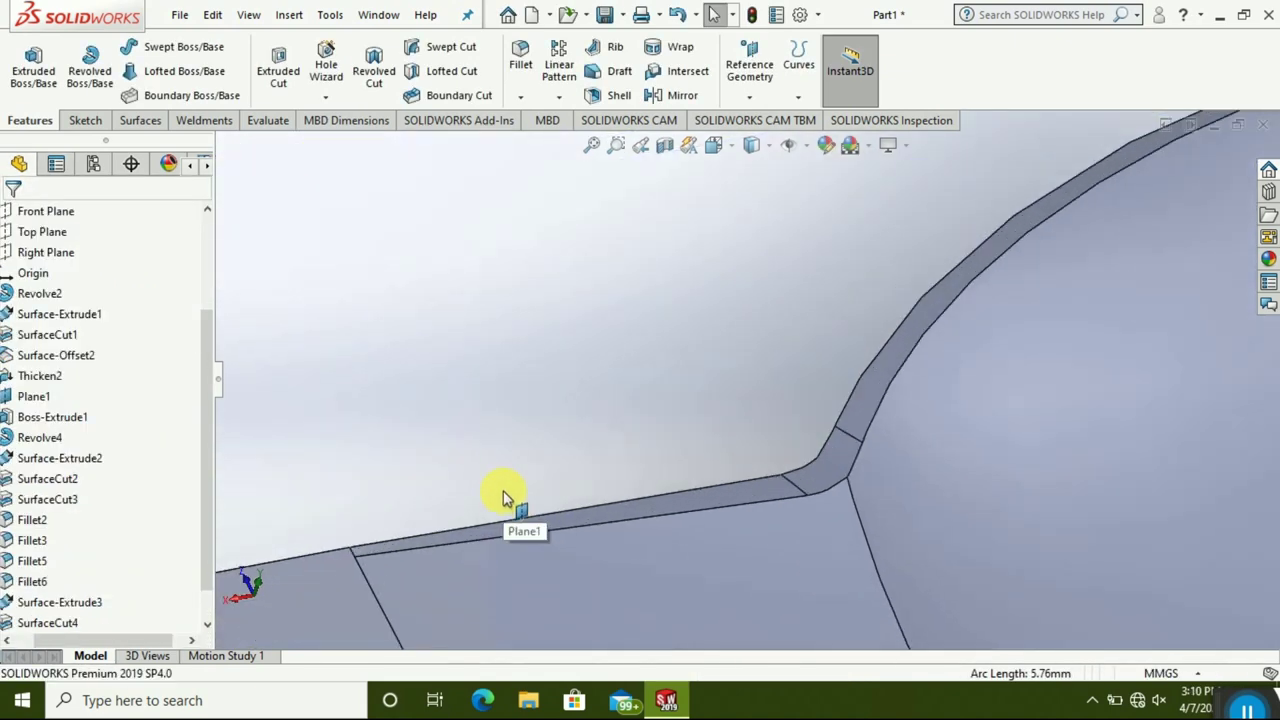
scroll(520, 500, "up", 2)
scroll(543, 506, "up", 2)
mouse_move(749, 560)
middle_mouse_down()
mouse_move(737, 457)
mouse_move(737, 551)
mouse_move(794, 523)
mouse_move(778, 503)
mouse_move(677, 471)
middle_mouse_up()
scroll(718, 549, "down", 2)
scroll(718, 549, "down", 2)
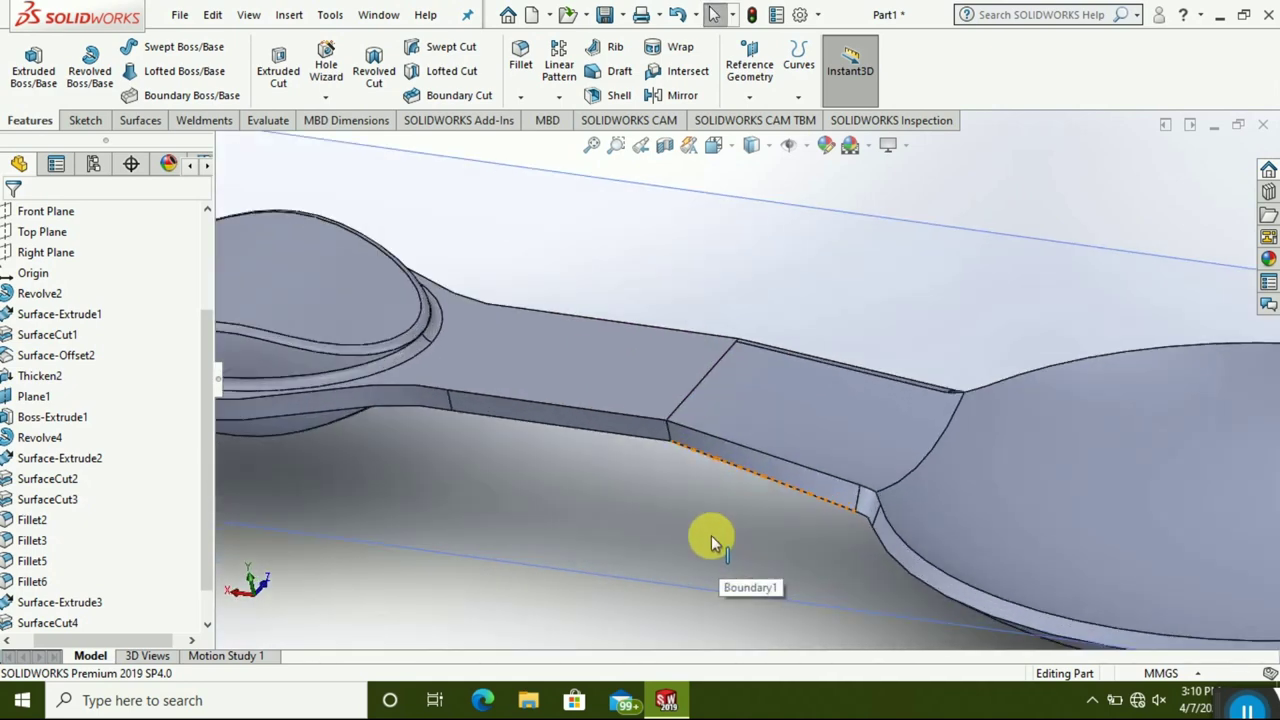
scroll(686, 414, "down", 2)
scroll(677, 409, "down", 1)
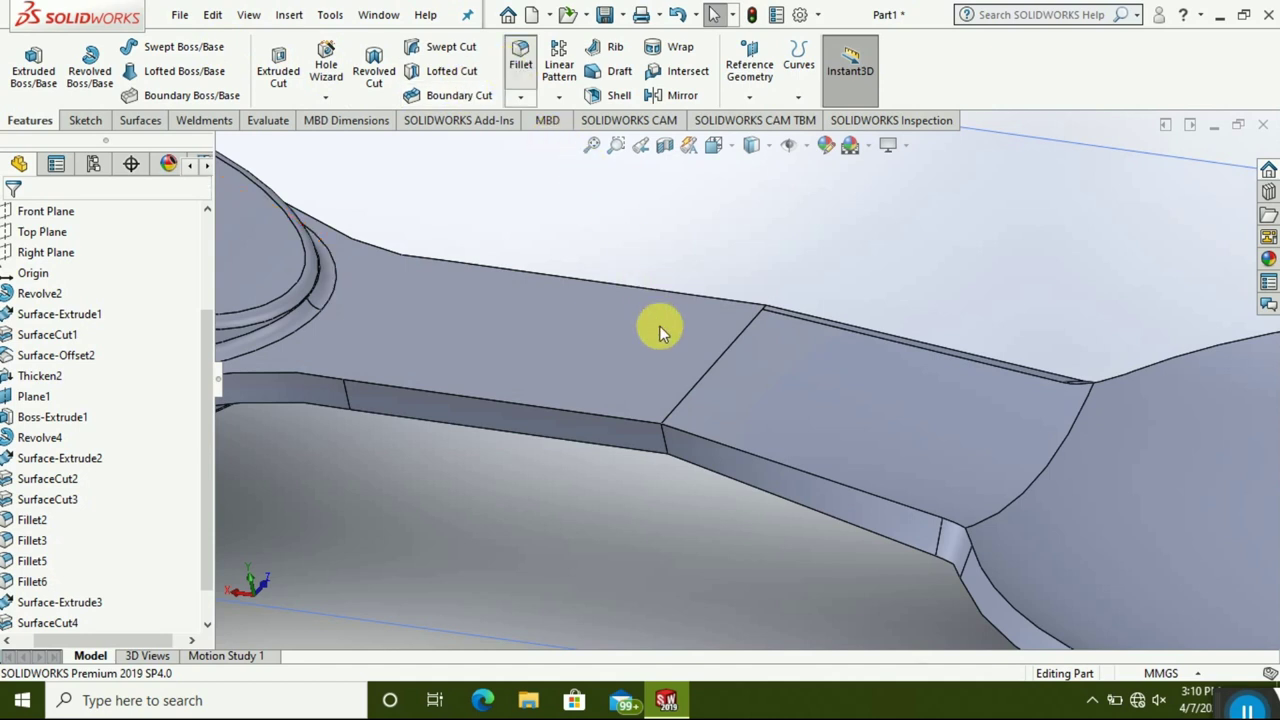
left_click(710, 366)
mouse_move(755, 437)
middle_mouse_down()
mouse_move(754, 486)
mouse_move(680, 650)
mouse_move(666, 628)
mouse_move(749, 534)
mouse_move(771, 471)
mouse_move(680, 362)
mouse_move(609, 329)
mouse_move(580, 429)
mouse_move(591, 486)
mouse_move(560, 434)
mouse_move(575, 455)
middle_mouse_up()
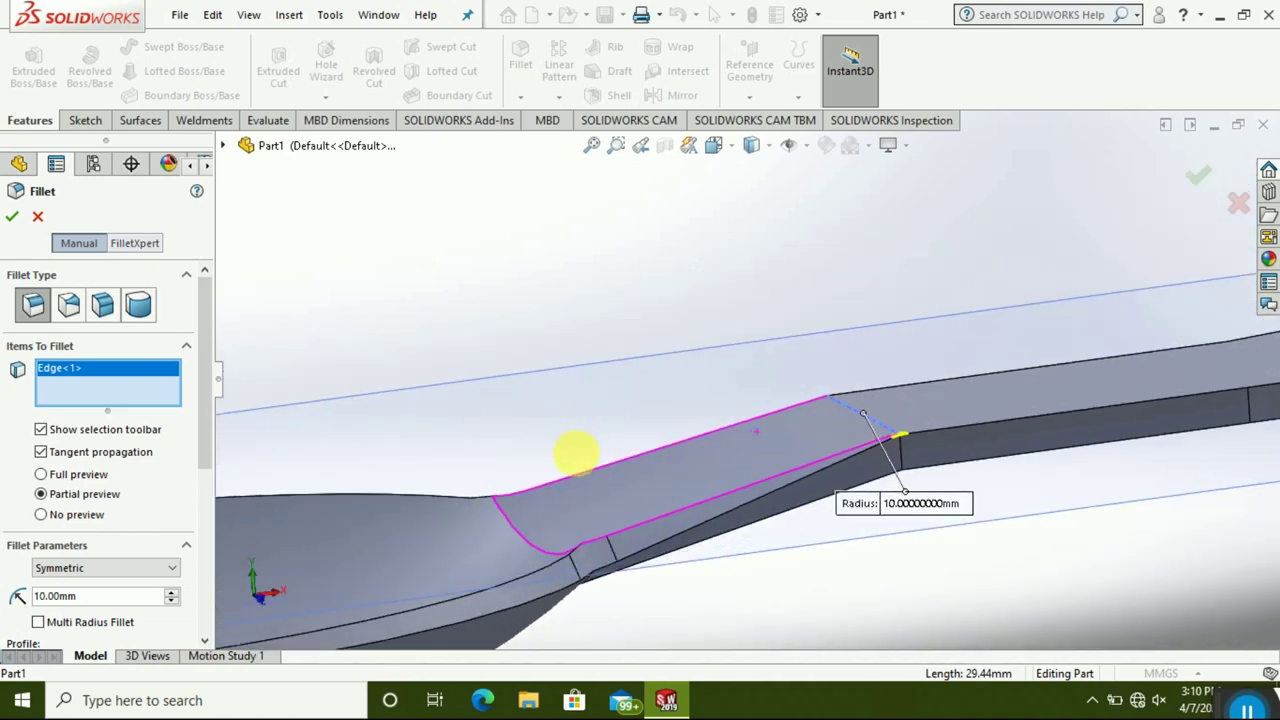
left_click(1234, 208)
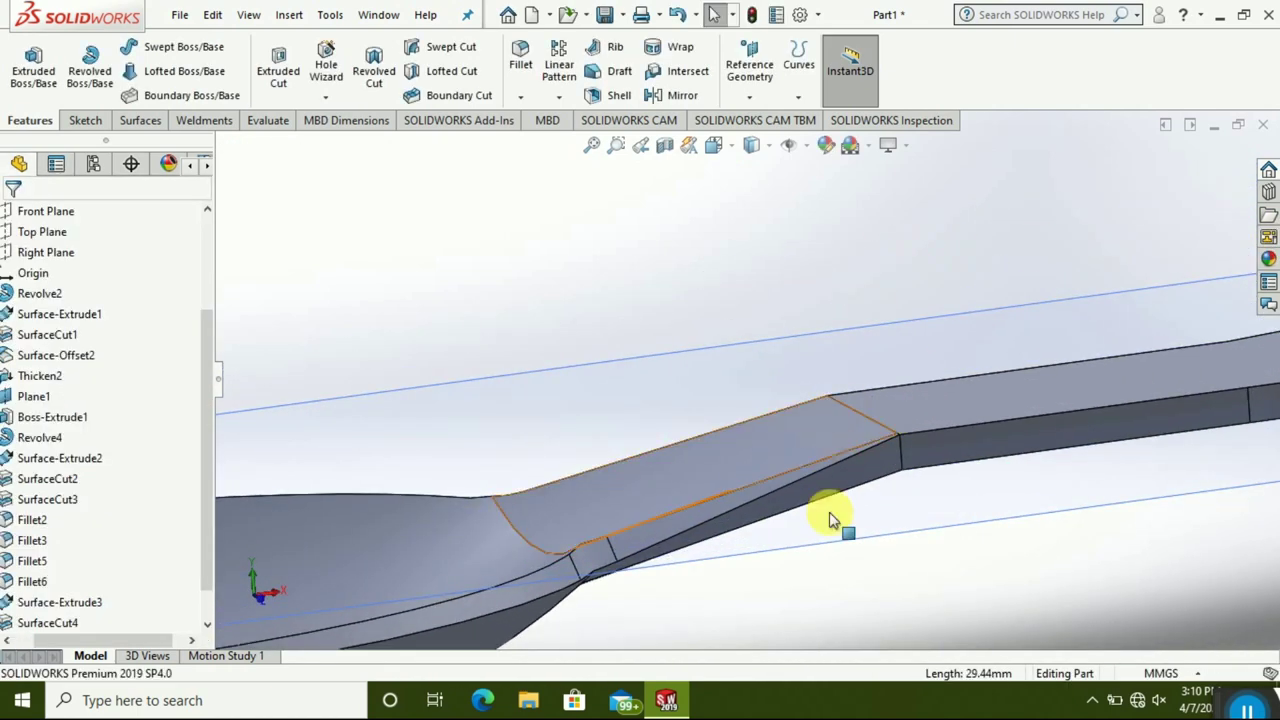
mouse_move(823, 560)
middle_mouse_down()
mouse_move(851, 571)
mouse_move(843, 551)
mouse_move(940, 640)
mouse_move(971, 651)
mouse_move(843, 557)
middle_mouse_up()
scroll(65, 590, "down", 1)
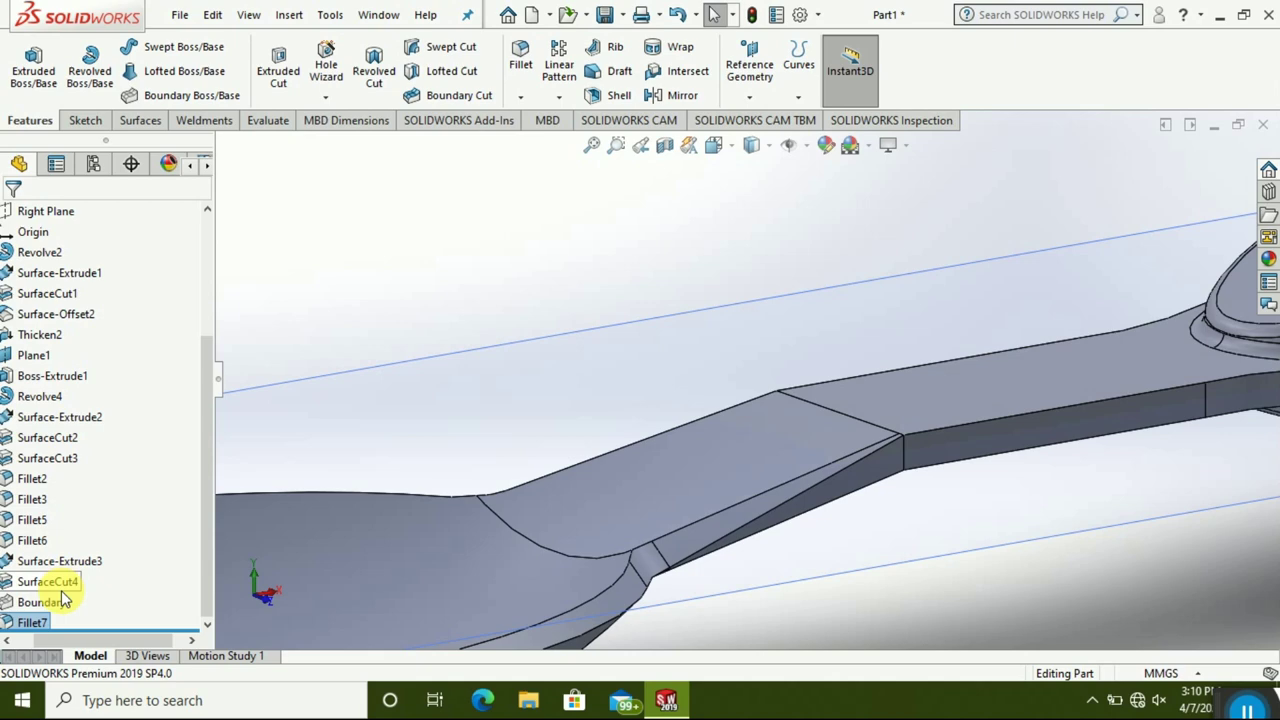
left_click(65, 602)
- Reopen Boundary1 and snap its connectors to the face corners to straighten the neck
right_click(63, 604)
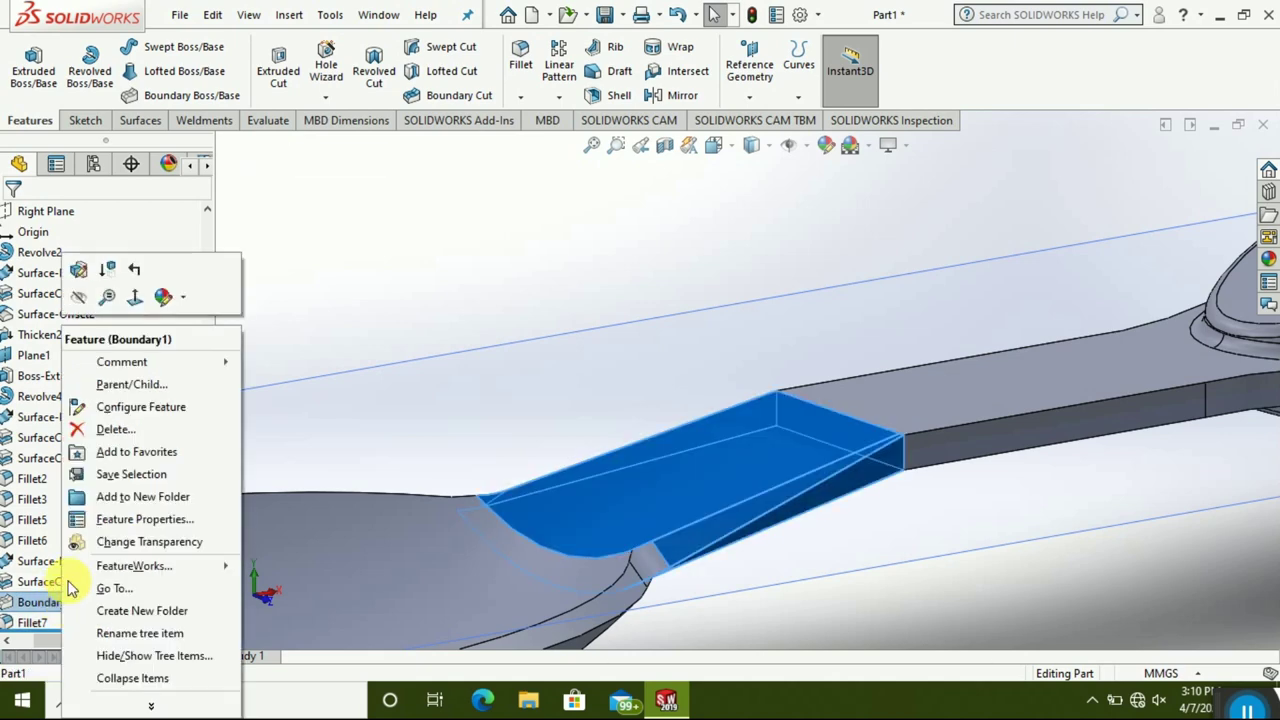
left_click(79, 270)
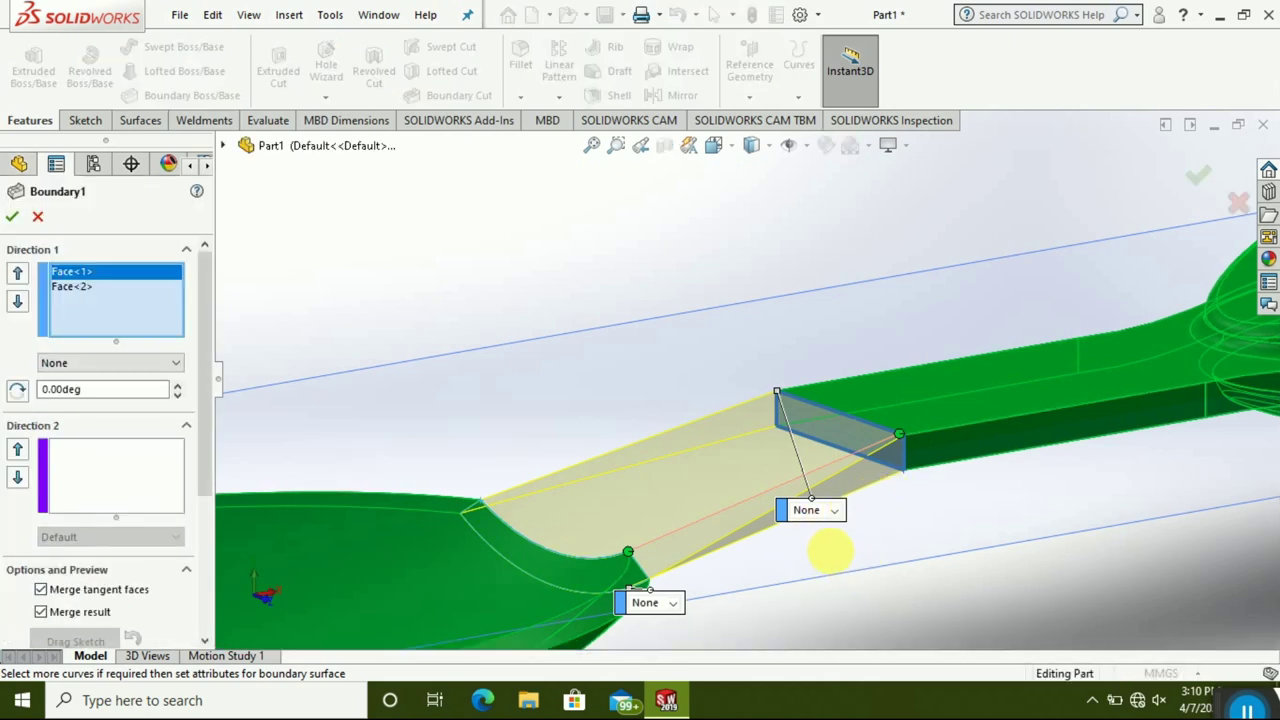
middle_click_drag(830, 550, 834, 557)
left_click_drag(893, 440, 905, 482)
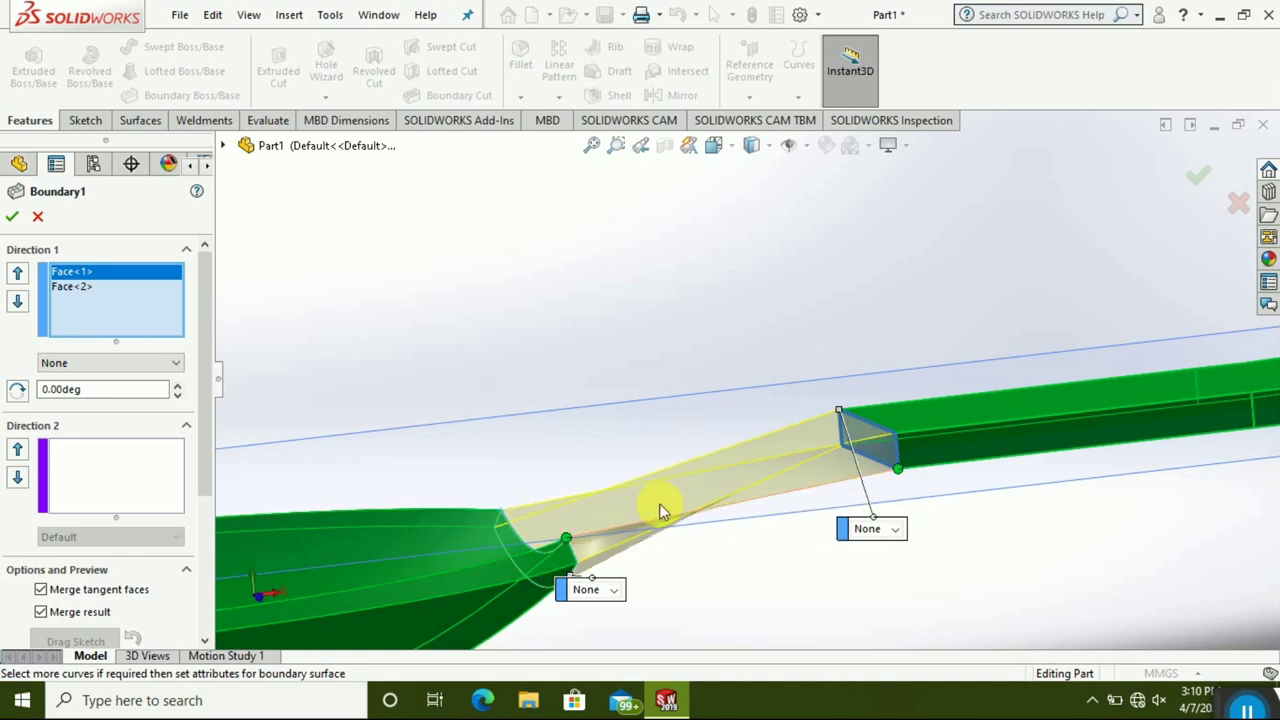
mouse_move(643, 515)
middle_mouse_down()
mouse_move(663, 534)
mouse_move(660, 507)
mouse_move(692, 508)
middle_mouse_up()
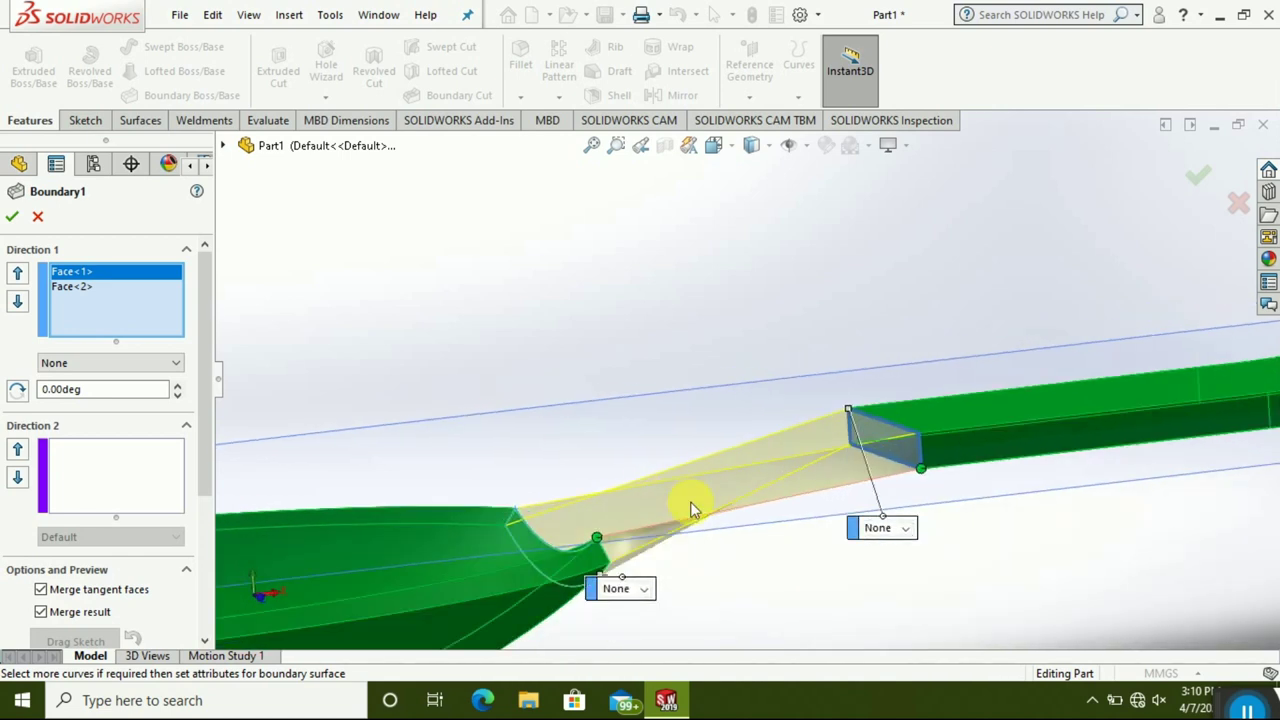
left_click_drag(920, 472, 921, 468)
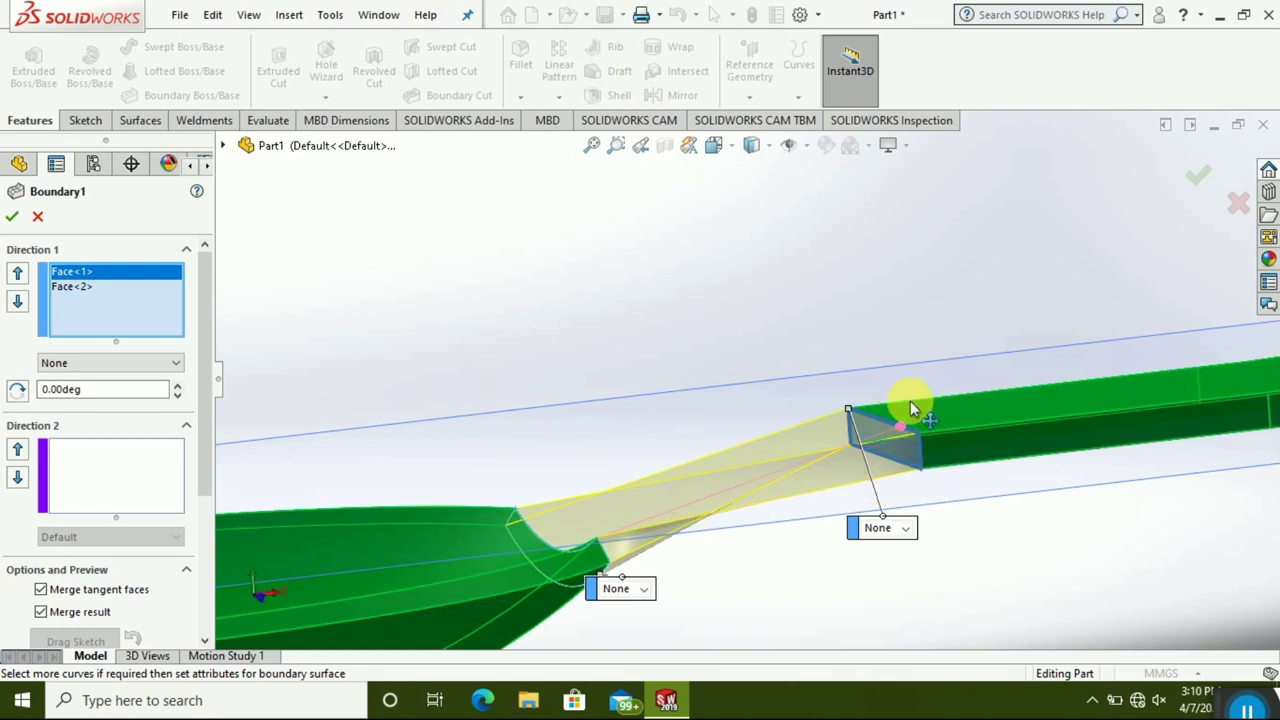
left_click_drag(920, 440, 930, 431)
mouse_move(757, 529)
middle_mouse_down()
mouse_move(789, 550)
mouse_move(790, 535)
middle_mouse_up()
mouse_move(787, 530)
middle_mouse_down()
mouse_move(829, 551)
mouse_move(843, 534)
mouse_move(1074, 575)
middle_mouse_up()
scroll(1074, 575, "up", 5)
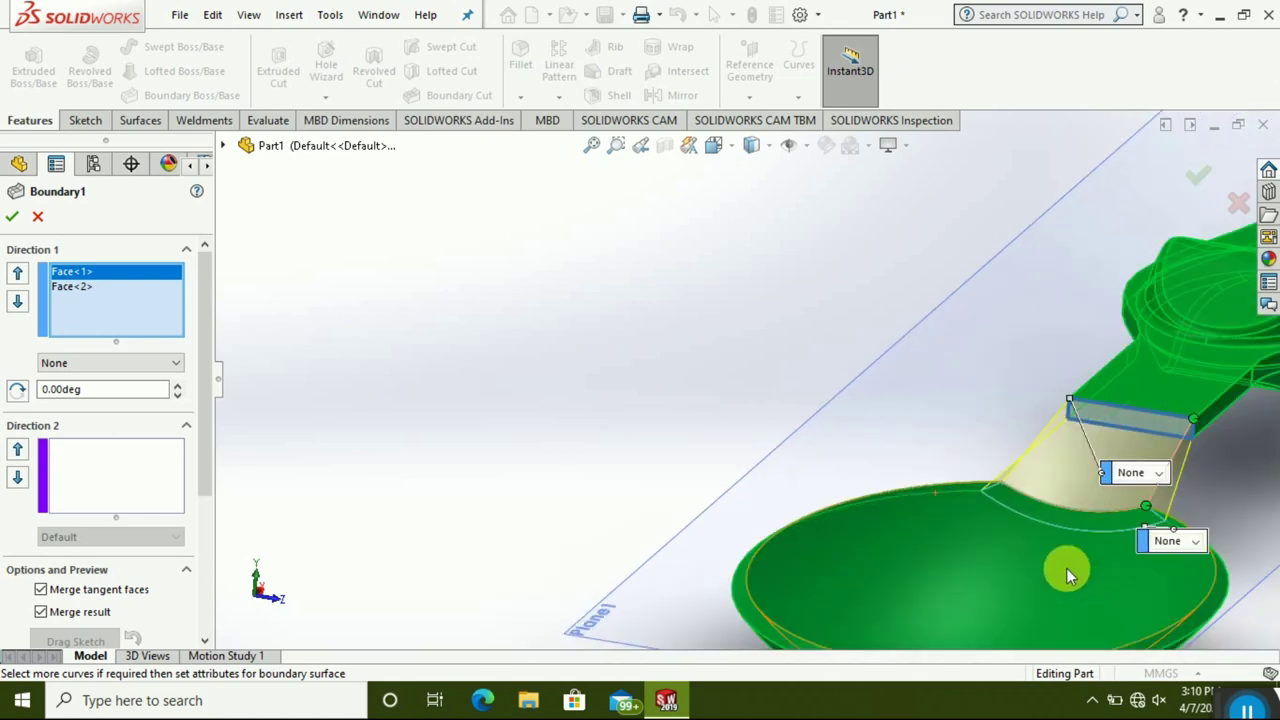
scroll(1066, 568, "up", 3)
scroll(1041, 511, "up", 1)
middle_click_drag(1041, 511, 1016, 455)
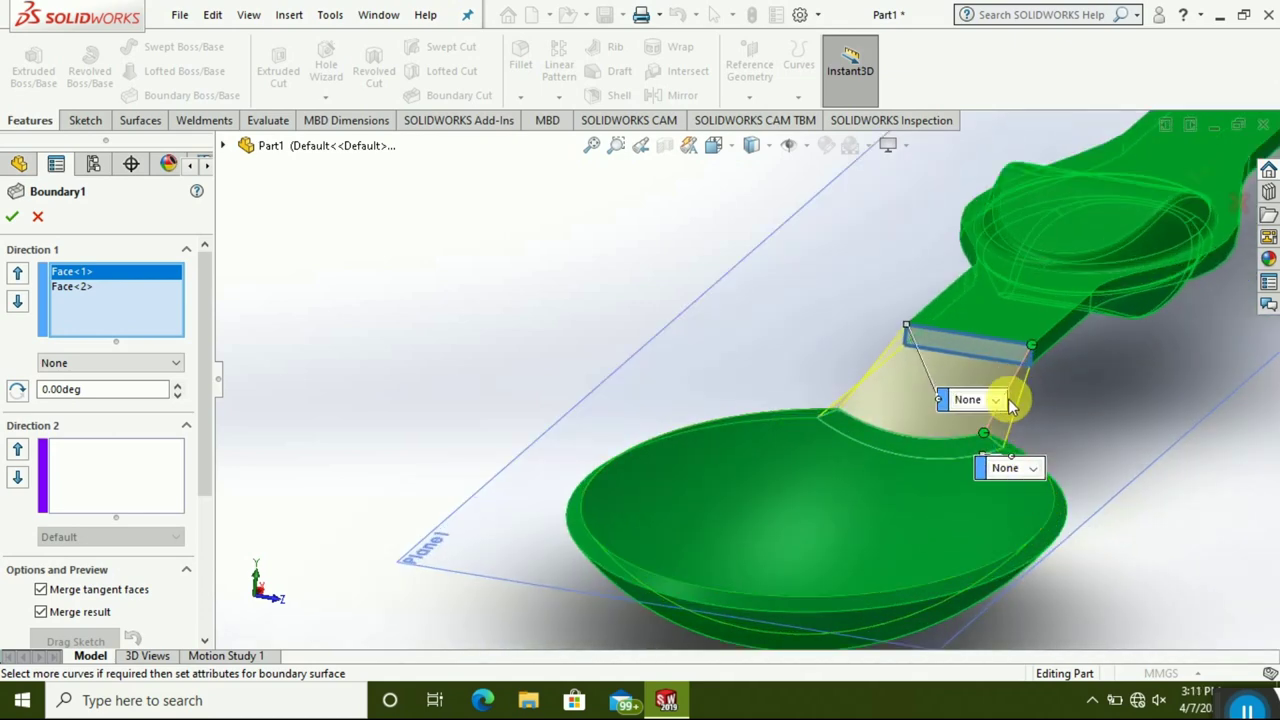
- Set both the neck end and bowl end to Normal To Profile and accept Boundary1
left_click(1000, 403)
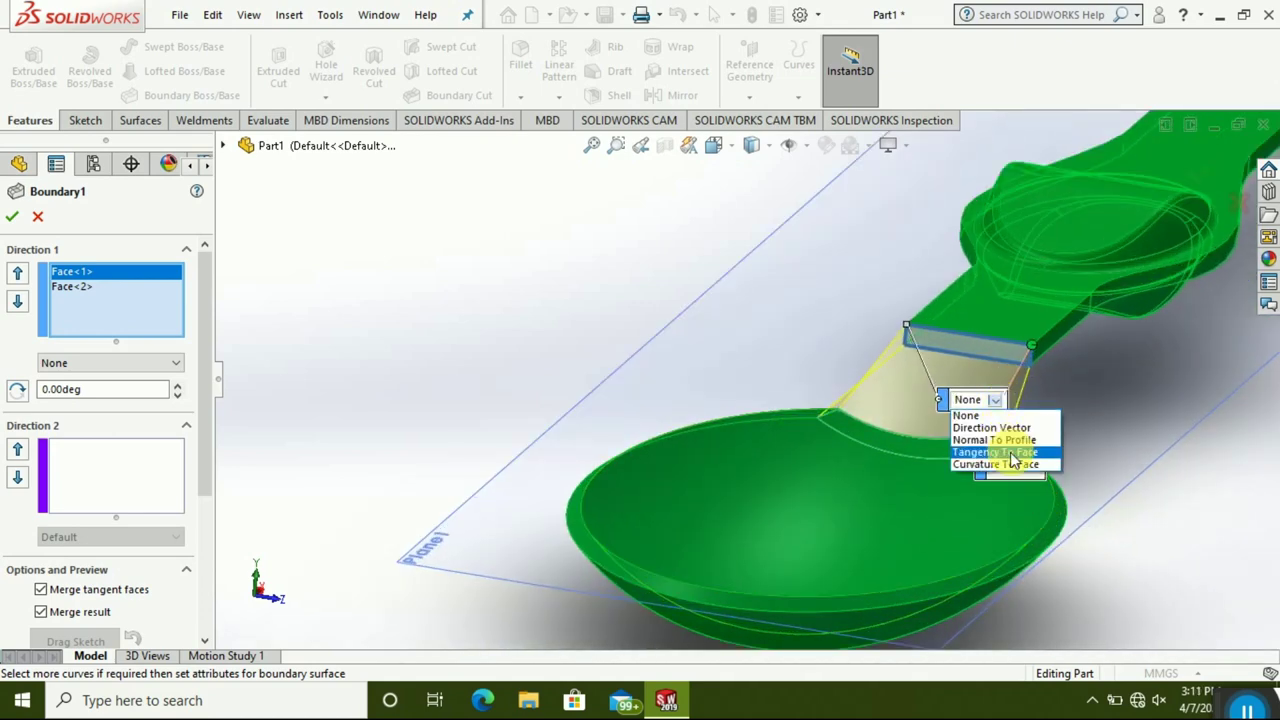
left_click(1000, 440)
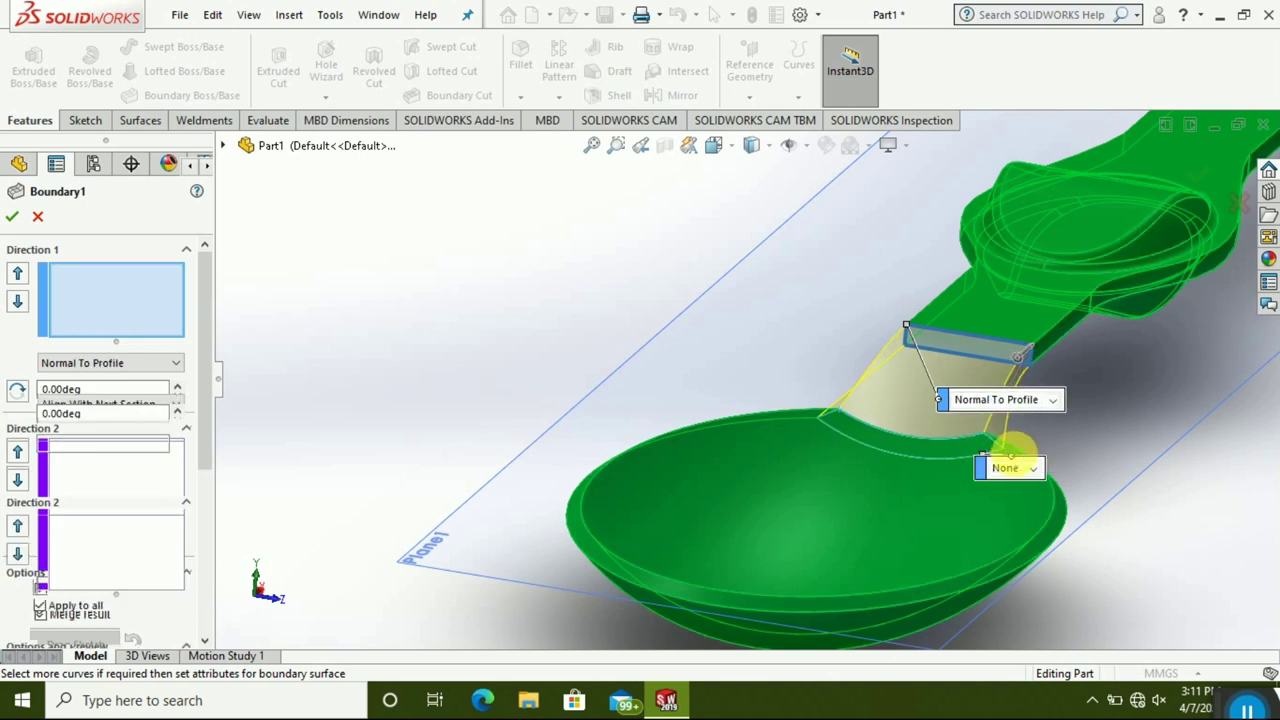
left_click(1036, 474)
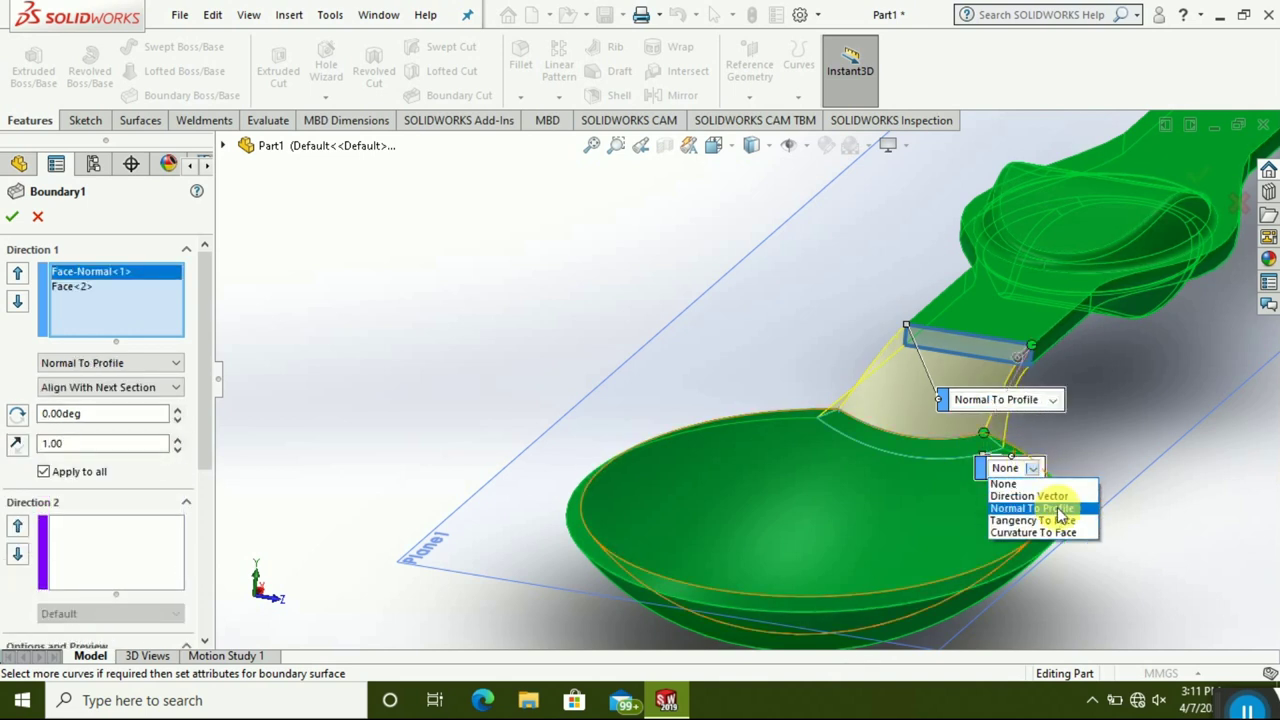
left_click(1045, 494)
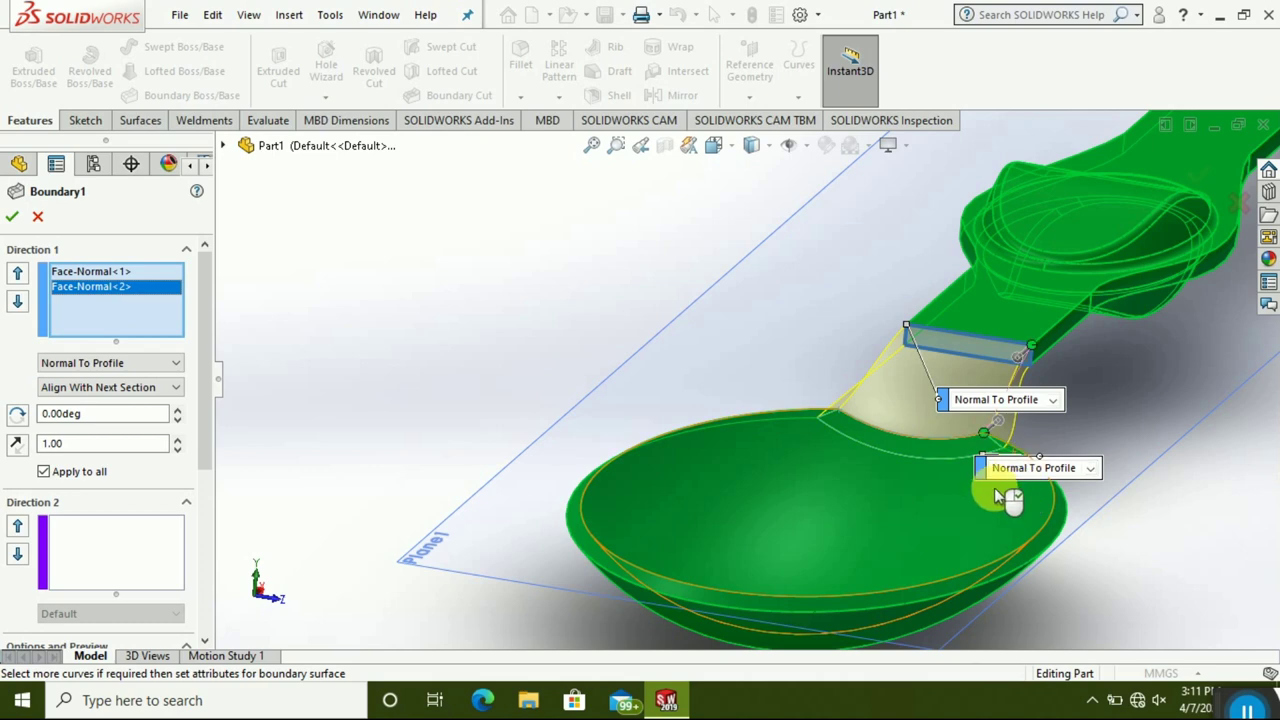
middle_click_drag(935, 545, 828, 532)
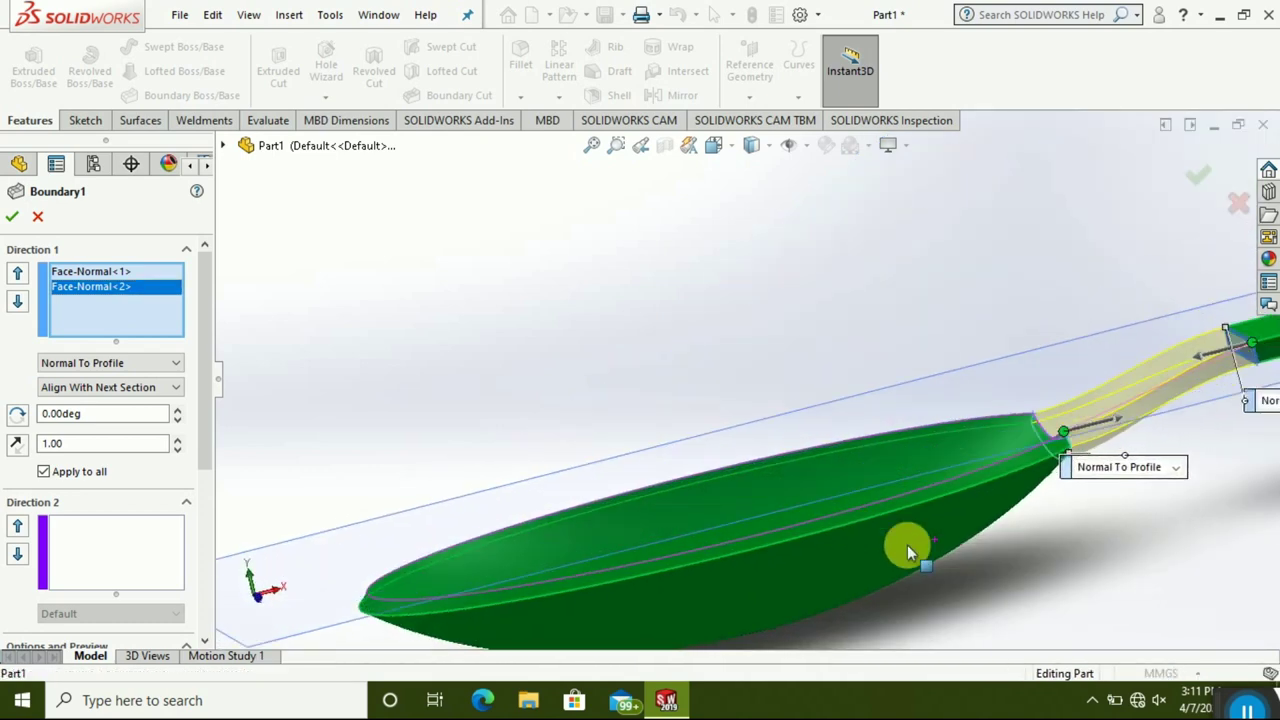
middle_click_drag(830, 533, 1000, 567)
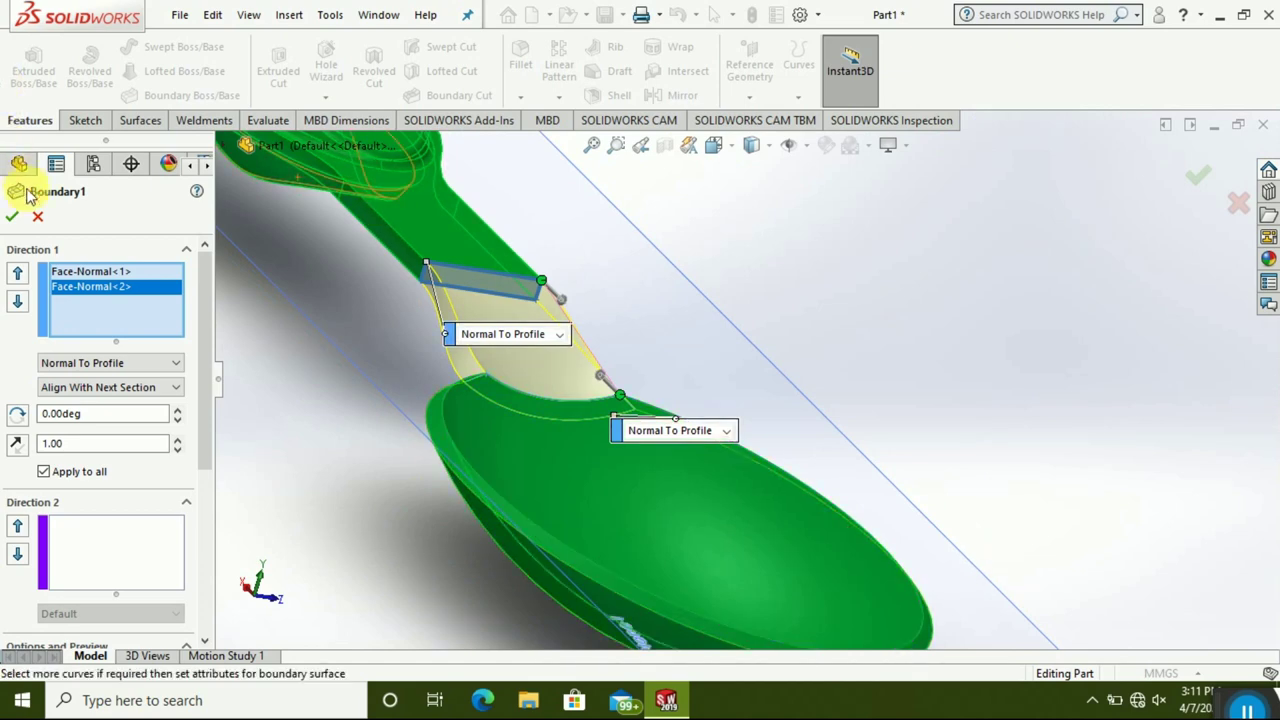
left_click(11, 216)
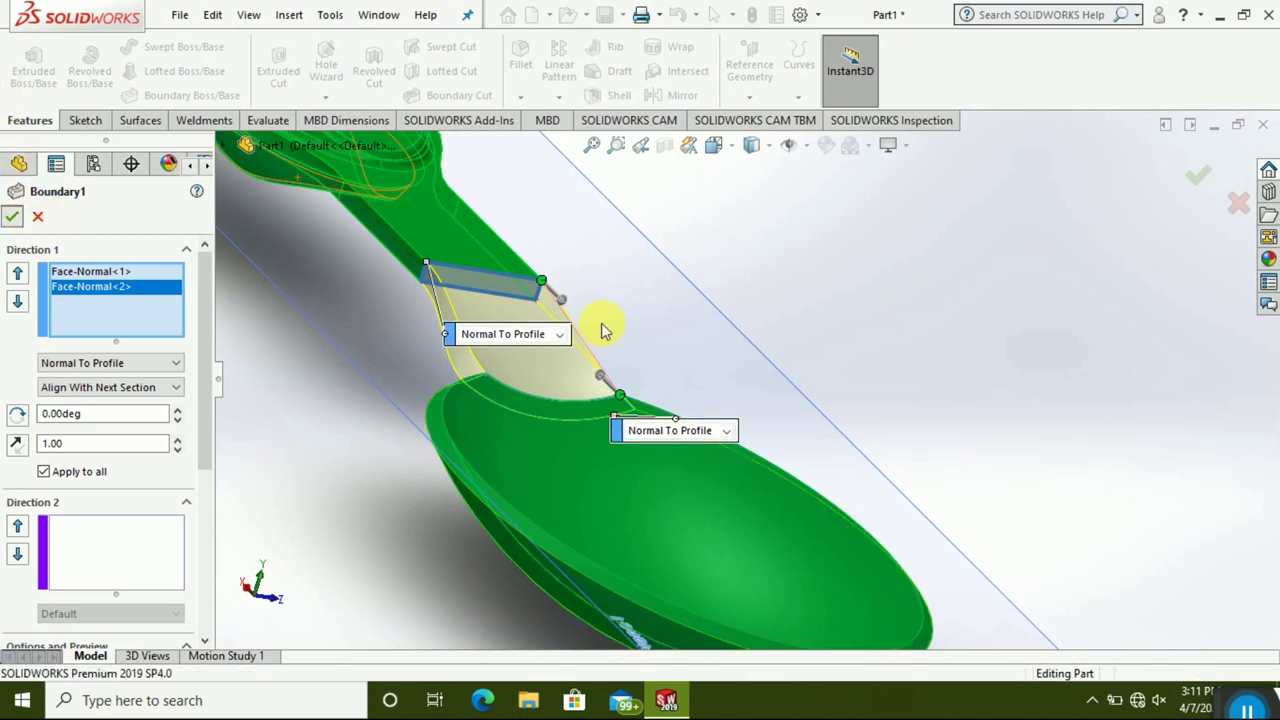
- Orbit close to the handle neck and clear a stray face selection
middle_click_drag(628, 395, 437, 95)
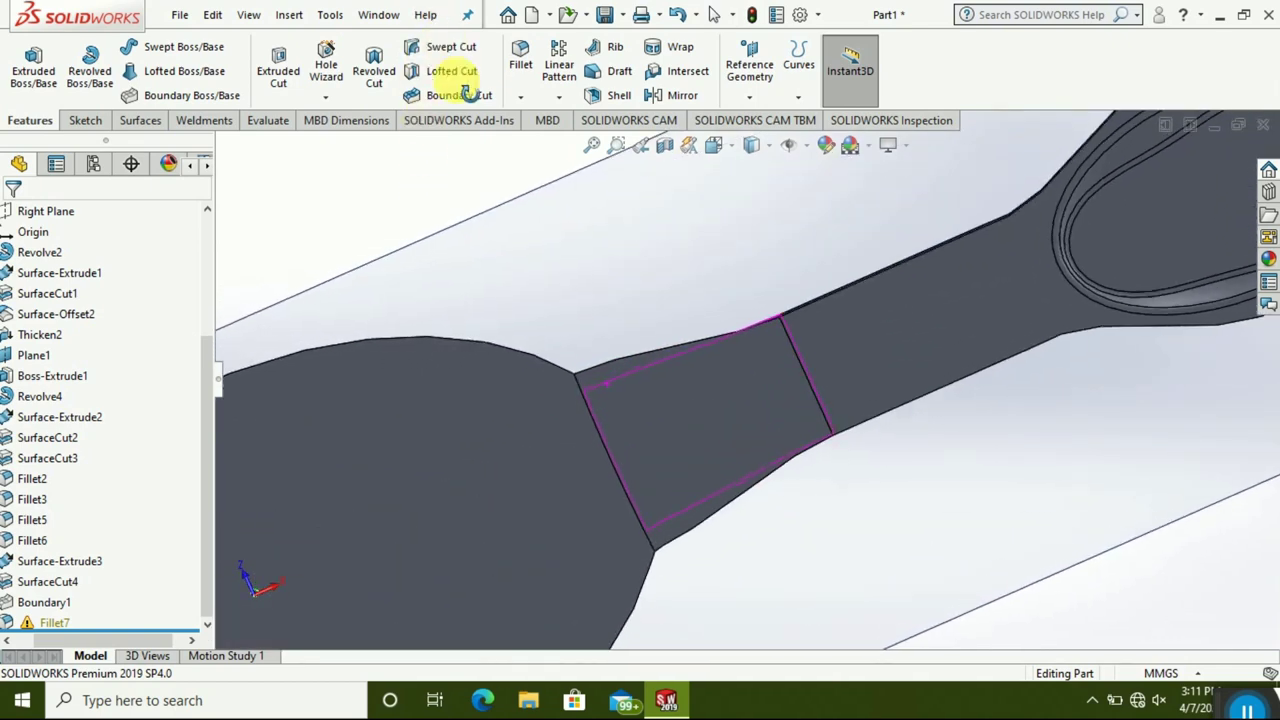
mouse_move(505, 190)
middle_mouse_down()
mouse_move(529, 243)
mouse_move(586, 263)
mouse_move(606, 240)
mouse_move(650, 263)
middle_mouse_up()
left_click(571, 377)
mouse_move(571, 377)
middle_mouse_down()
mouse_move(537, 463)
mouse_move(551, 529)
mouse_move(529, 586)
mouse_move(548, 560)
mouse_move(623, 523)
mouse_move(563, 466)
mouse_move(472, 412)
mouse_move(471, 371)
mouse_move(608, 329)
mouse_move(644, 367)
mouse_move(634, 400)
mouse_move(523, 363)
mouse_move(466, 443)
mouse_move(486, 520)
middle_mouse_up()
left_click(292, 82)
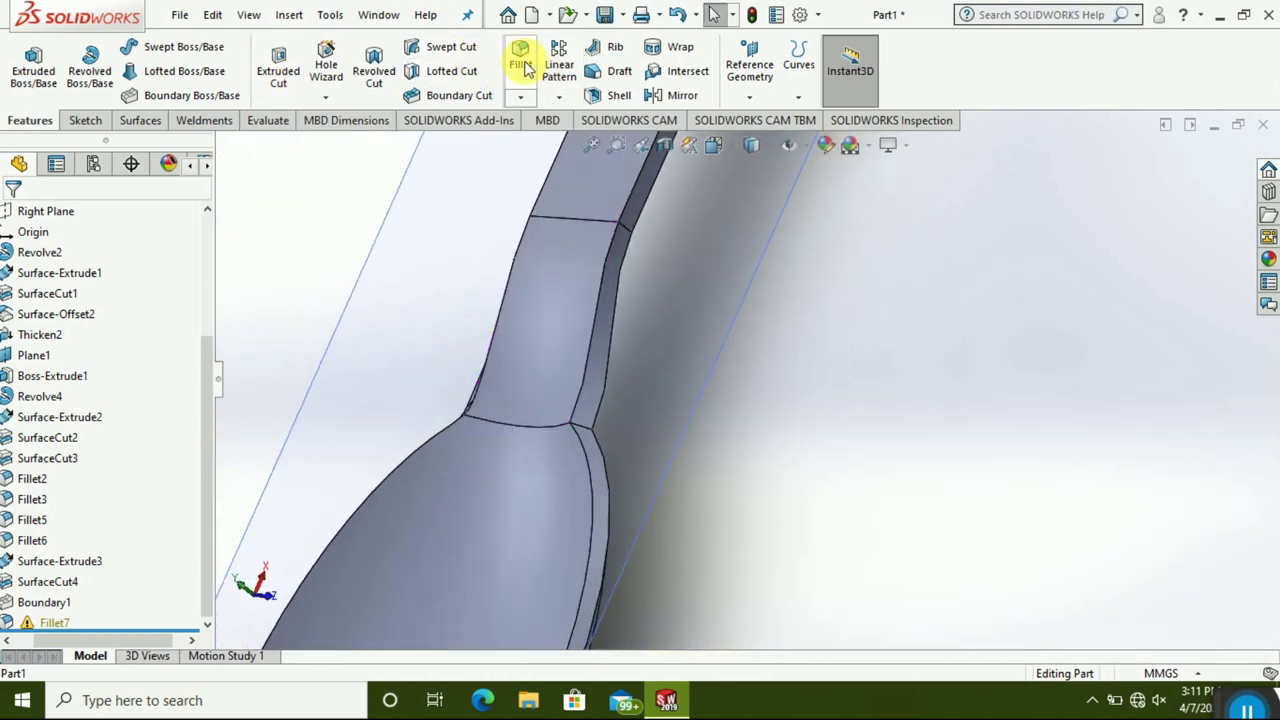
- Round the neck-to-bowl edge with a 10 mm fillet, then start and cancel an Extruded Cut
left_click(584, 427)
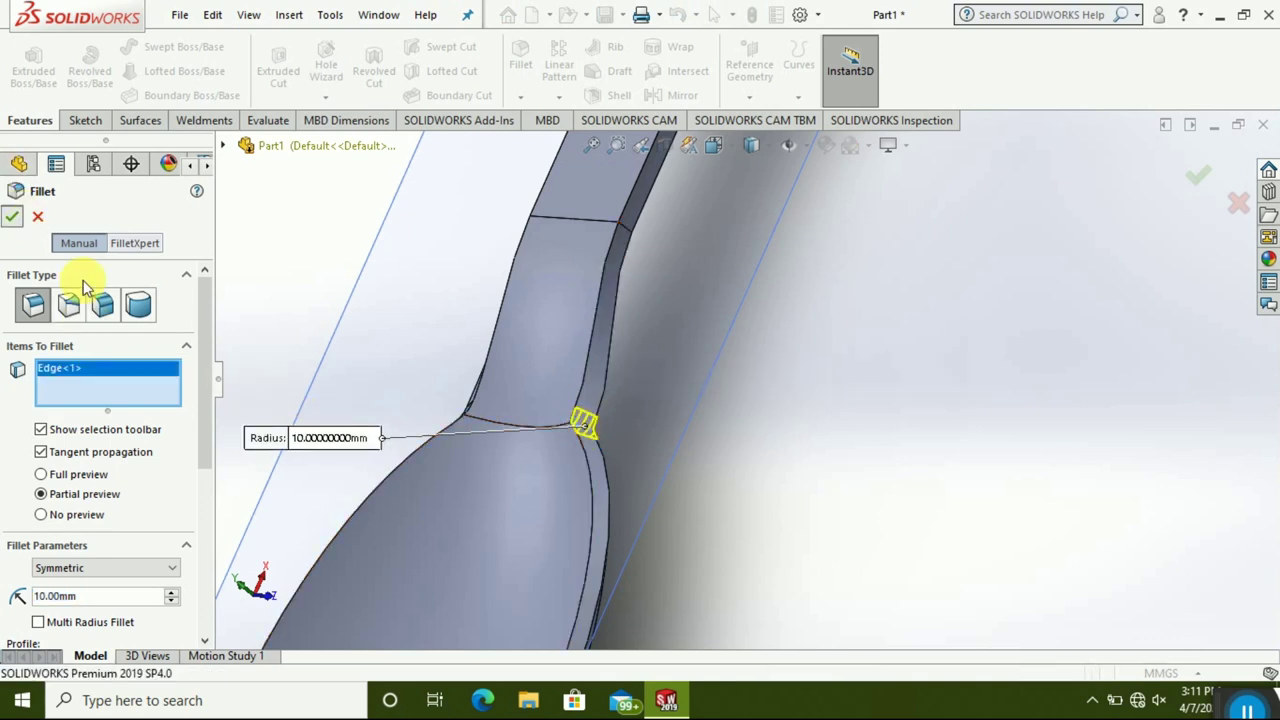
mouse_move(734, 503)
middle_mouse_down()
mouse_move(575, 570)
mouse_move(586, 557)
mouse_move(686, 557)
mouse_move(638, 455)
middle_mouse_up()
scroll(620, 450, "up", 2)
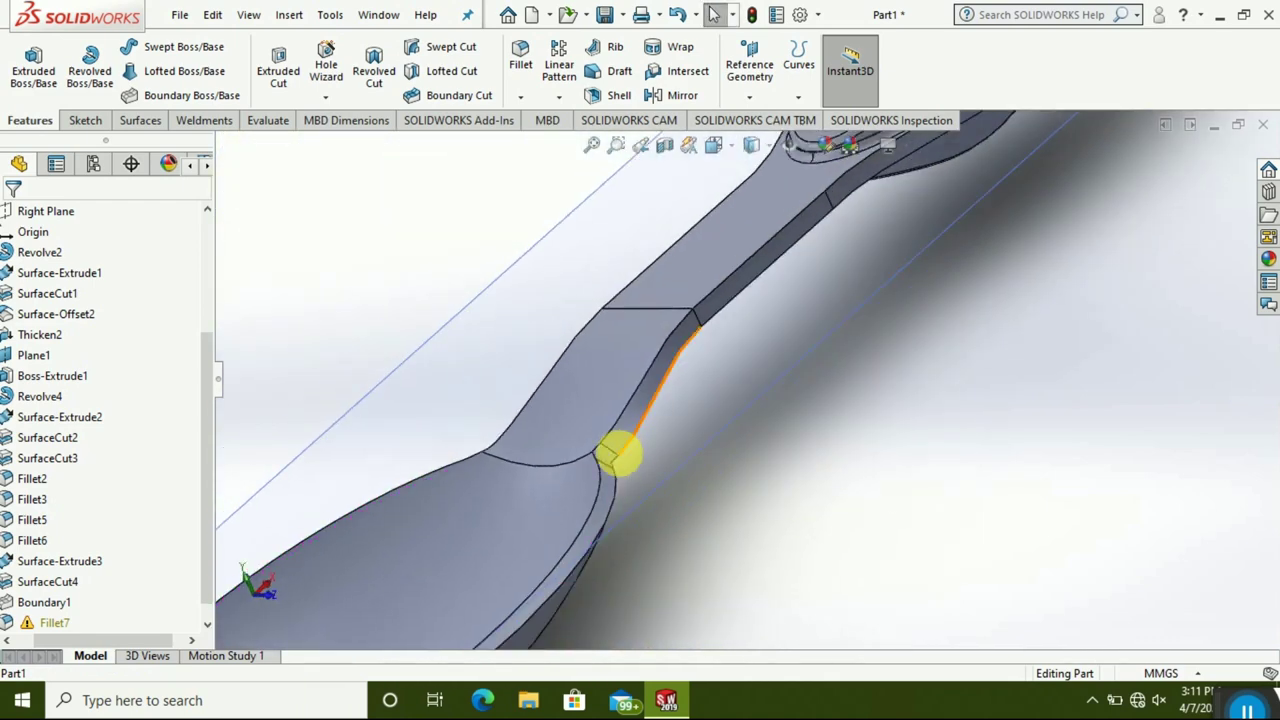
scroll(620, 450, "up", 5)
mouse_move(615, 515)
middle_mouse_down()
mouse_move(603, 500)
mouse_move(660, 529)
mouse_move(711, 489)
mouse_move(757, 392)
mouse_move(834, 449)
mouse_move(460, 500)
mouse_move(493, 437)
middle_mouse_up()
scroll(691, 406, "down", 1)
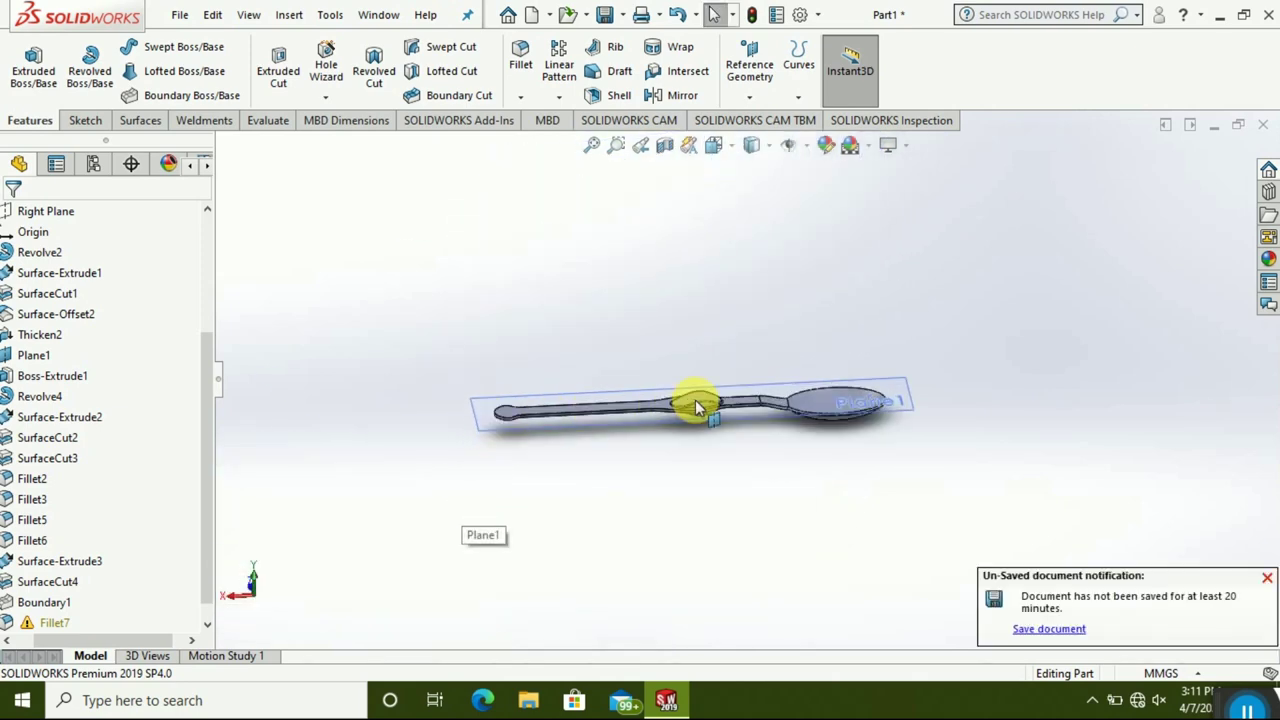
scroll(808, 371, "down", 4)
scroll(600, 443, "down", 2)
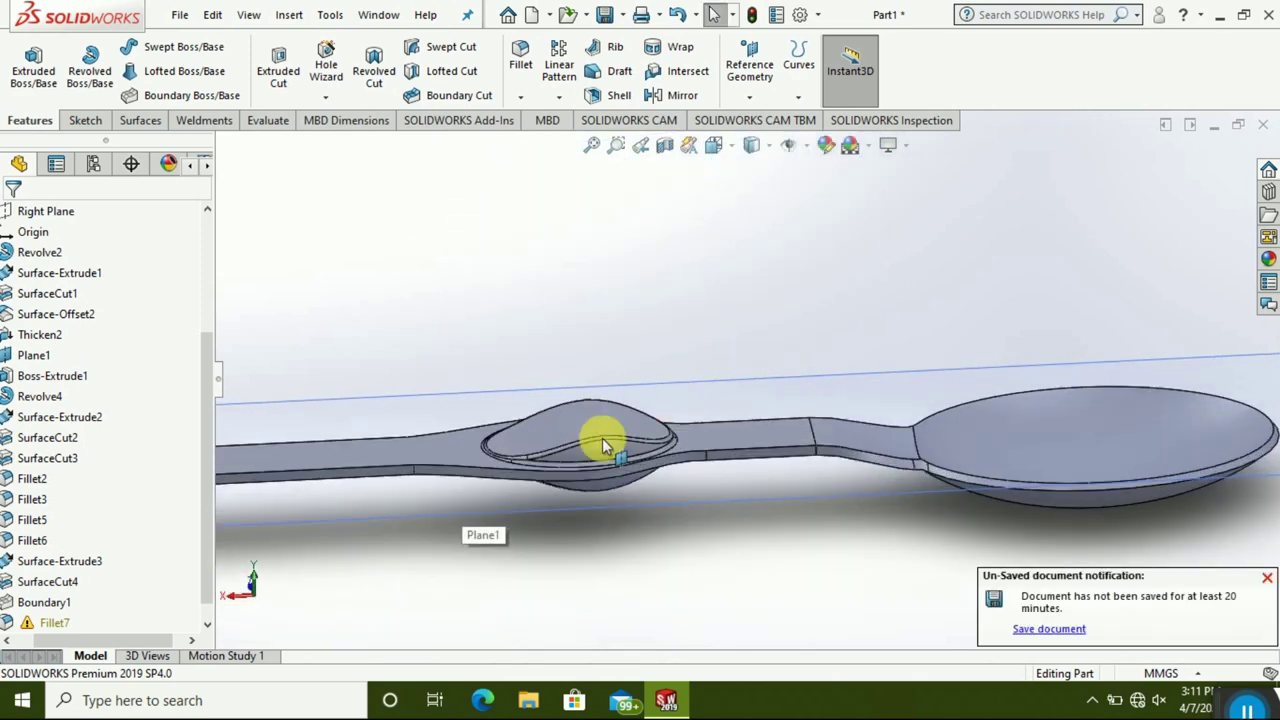
left_click(278, 65)
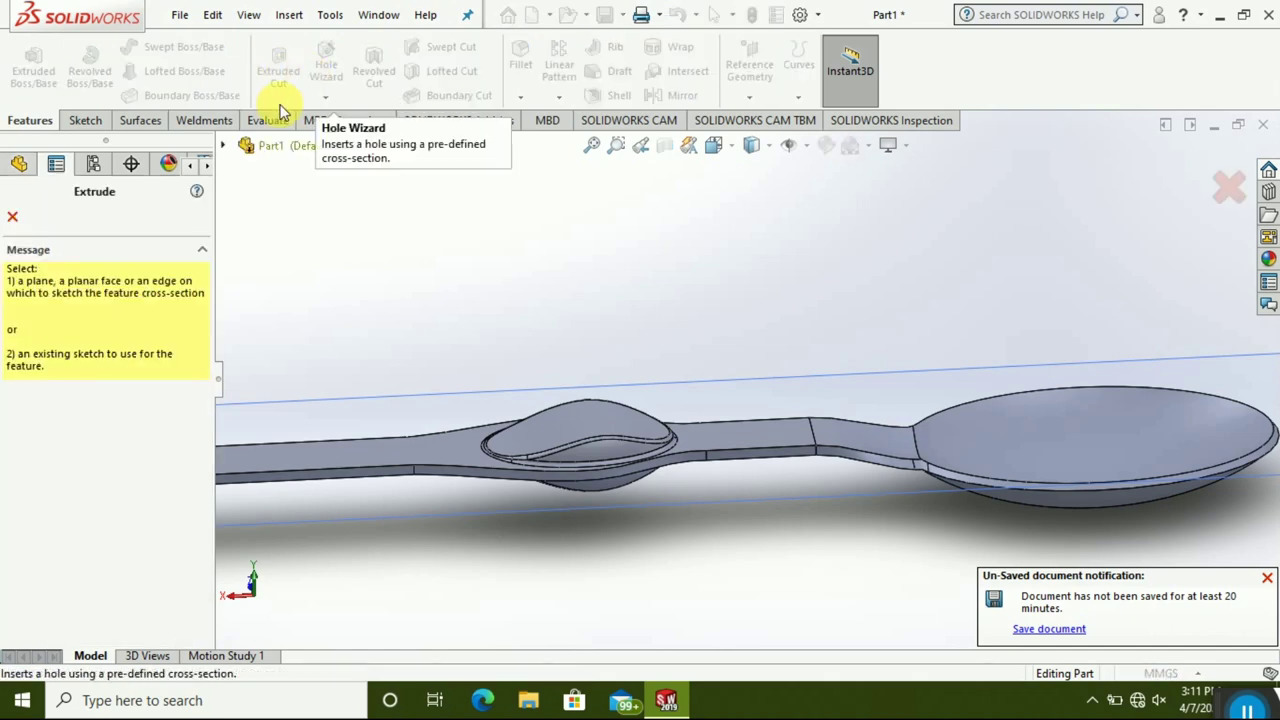
left_click(13, 216)
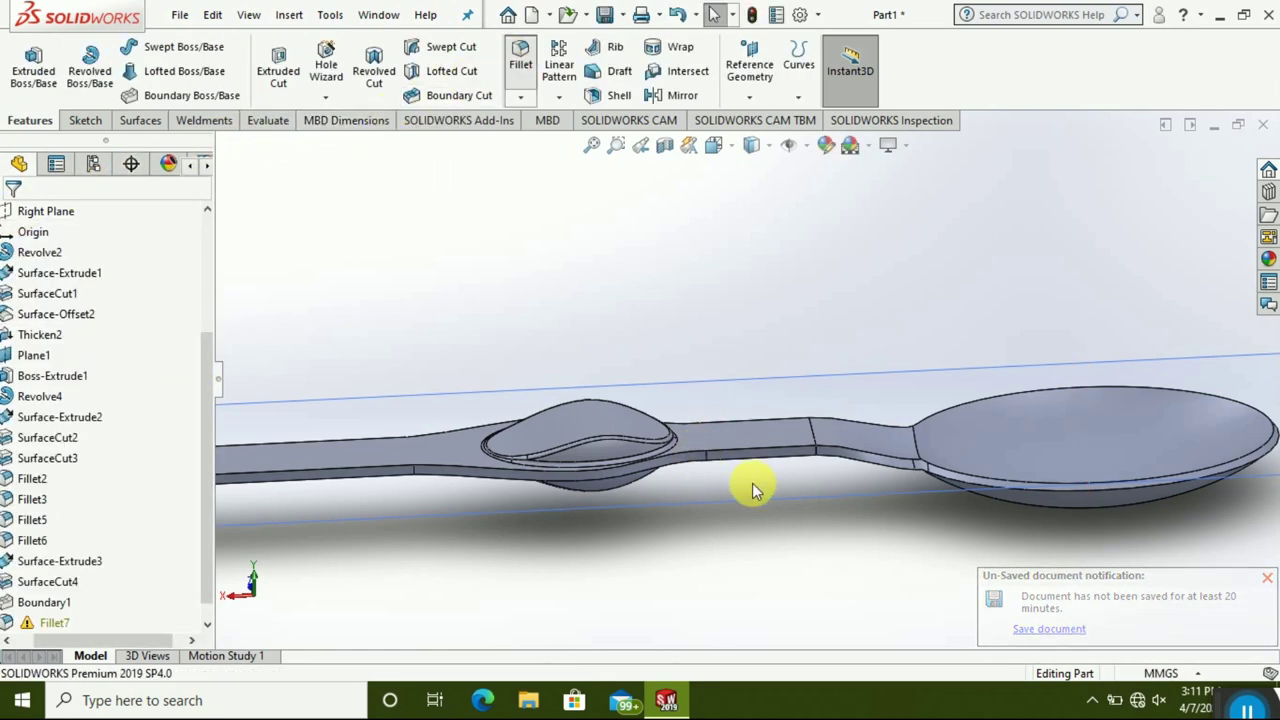
- Pick the handle's side edges as items for the 10 mm fillet
scroll(757, 486, "down", 1)
scroll(740, 468, "down", 1)
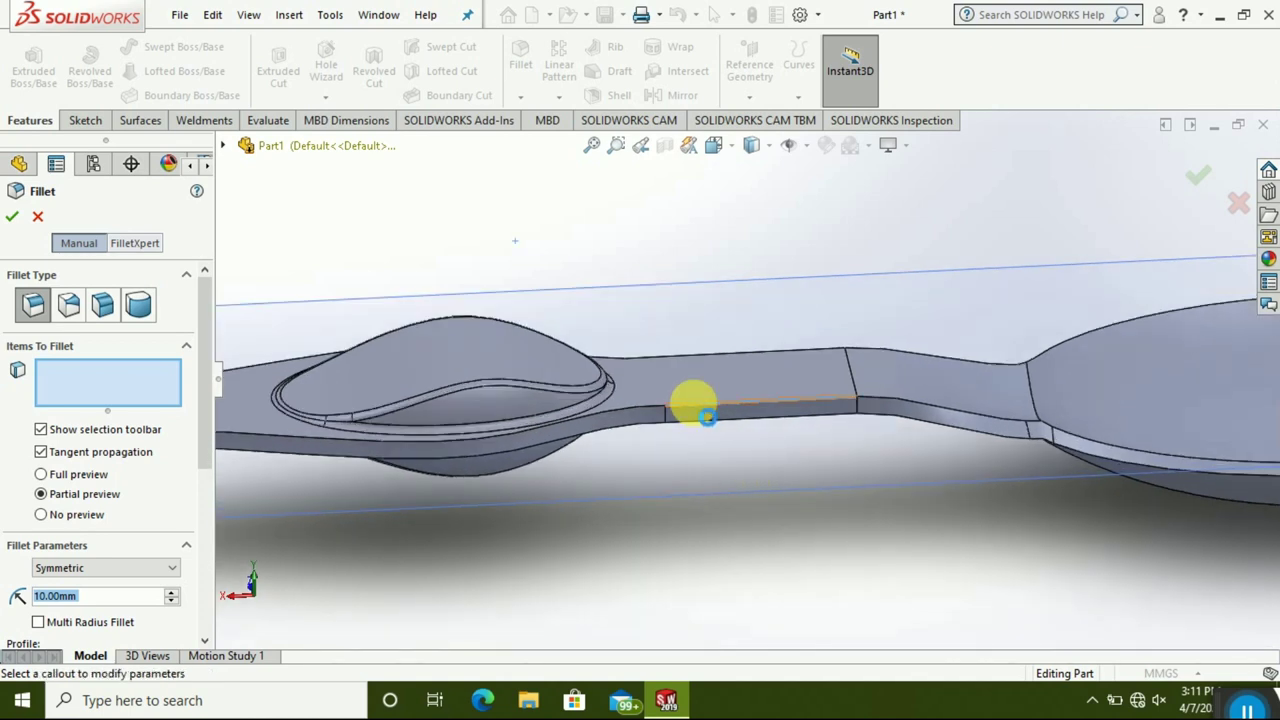
left_click(706, 416)
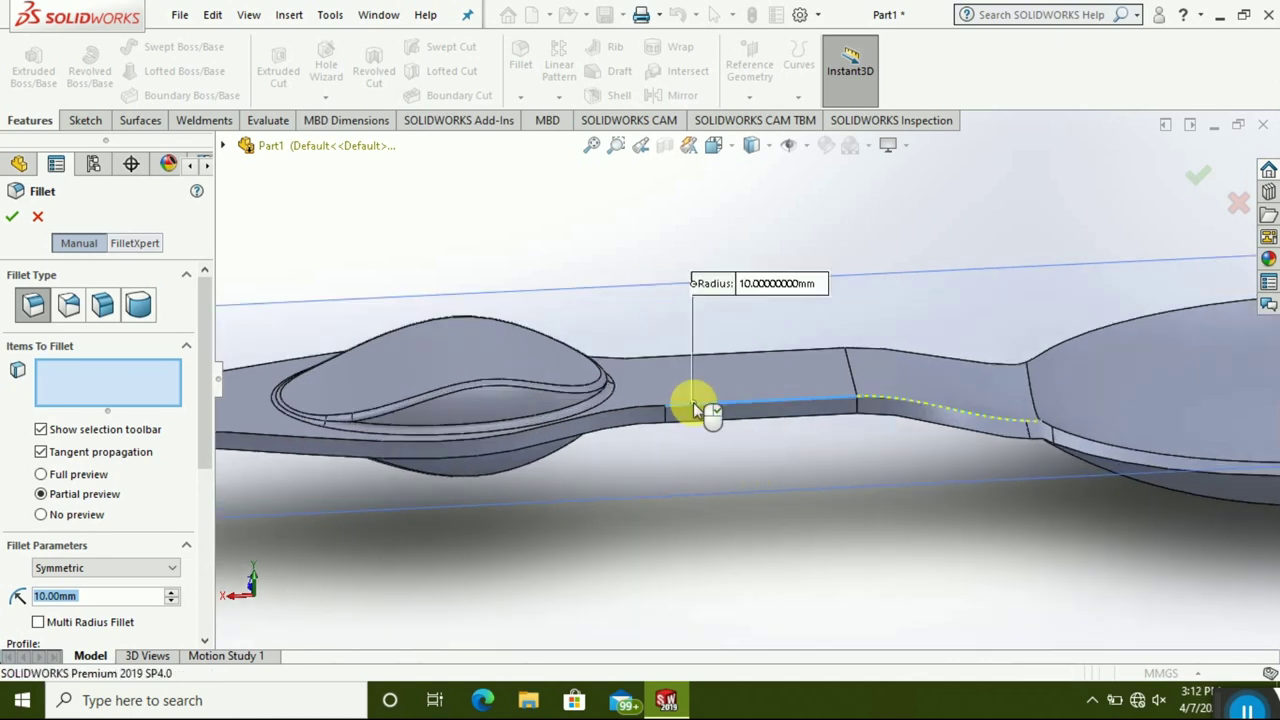
left_click(643, 412)
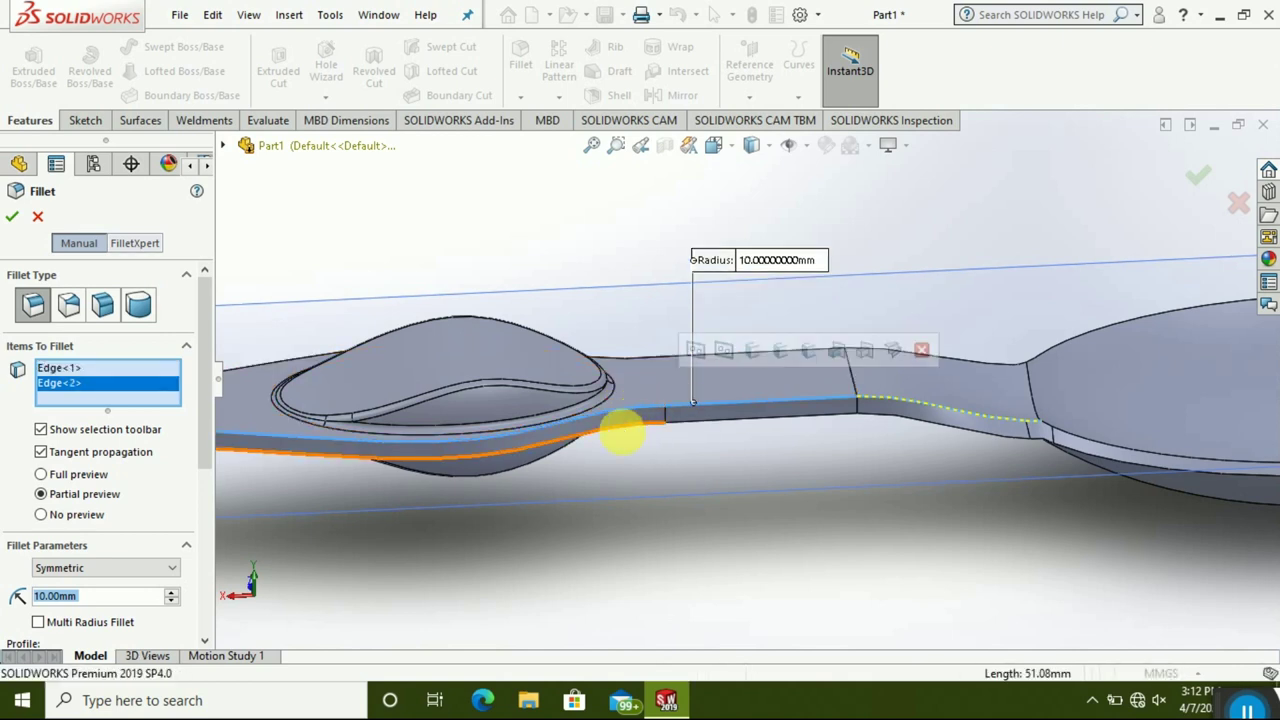
scroll(408, 475, "up", 4)
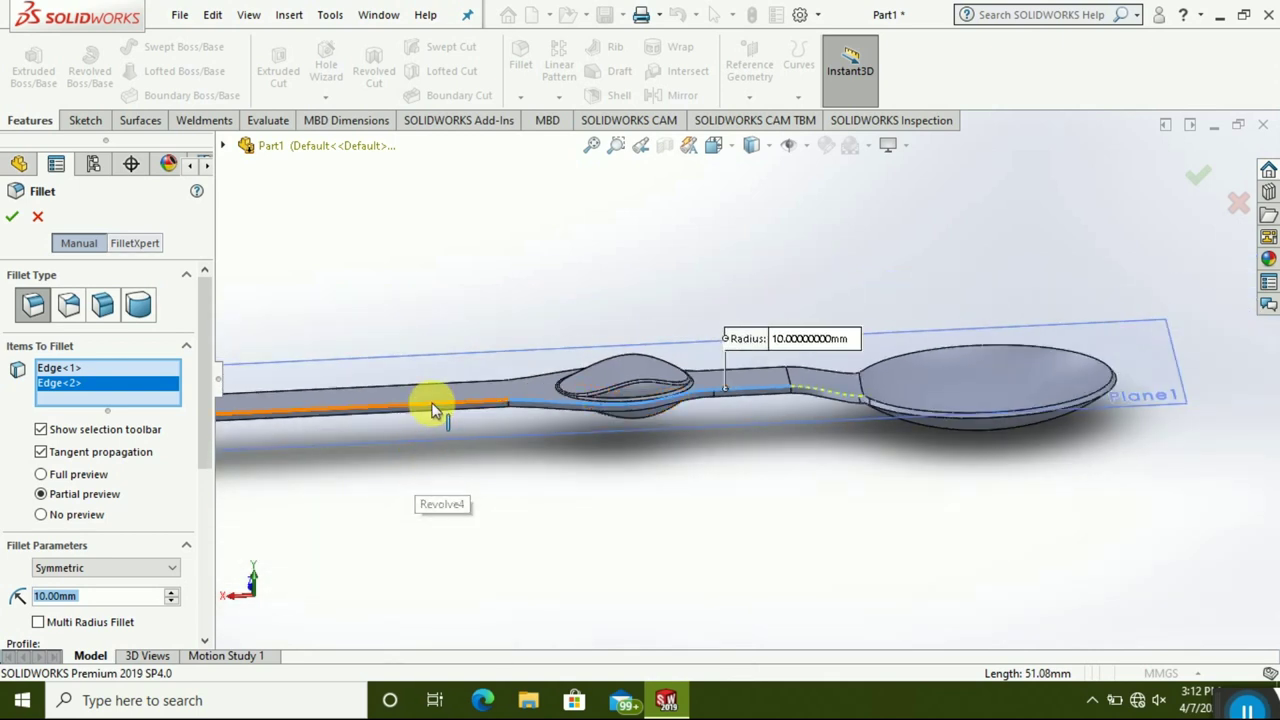
left_click(433, 408)
left_click(806, 426)
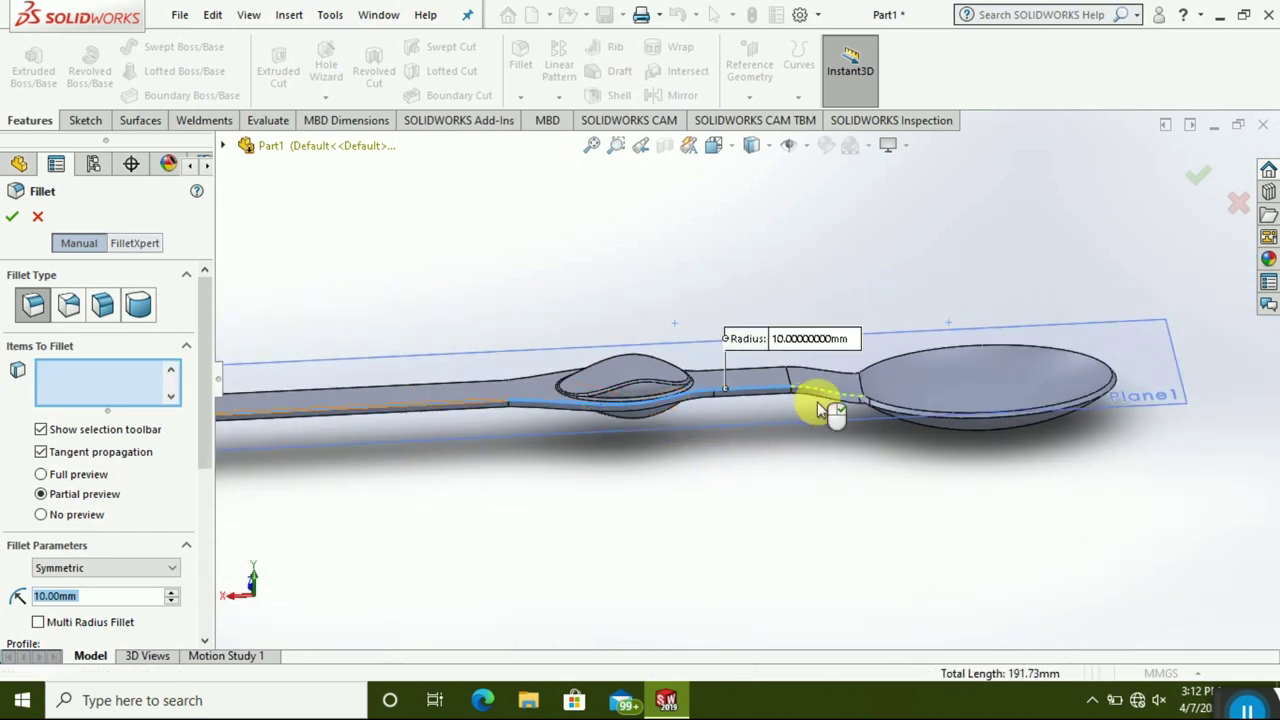
scroll(385, 405, "down", 2)
scroll(505, 418, "down", 2)
scroll(484, 388, "down", 2)
scroll(490, 386, "down", 3)
scroll(570, 372, "down", 2)
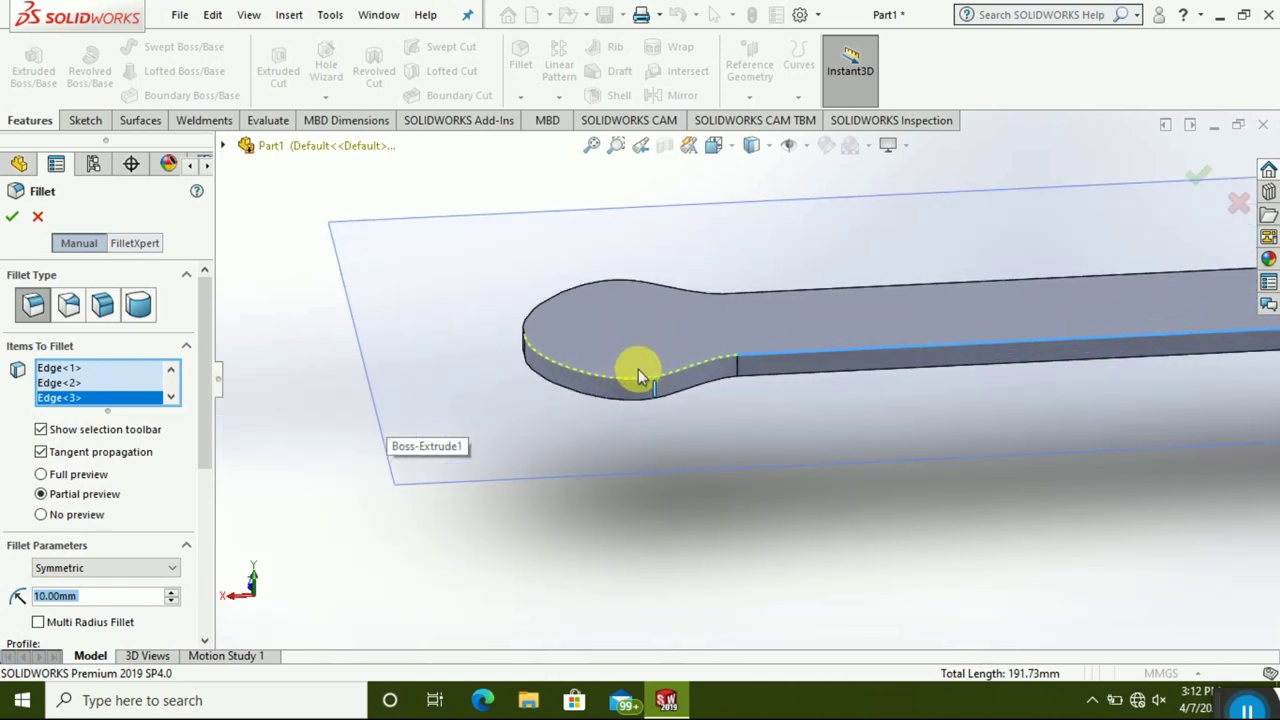
- Add the handle-end, top rim, straight top, bowl and last neck edges, then apply the fillet
left_click(625, 380)
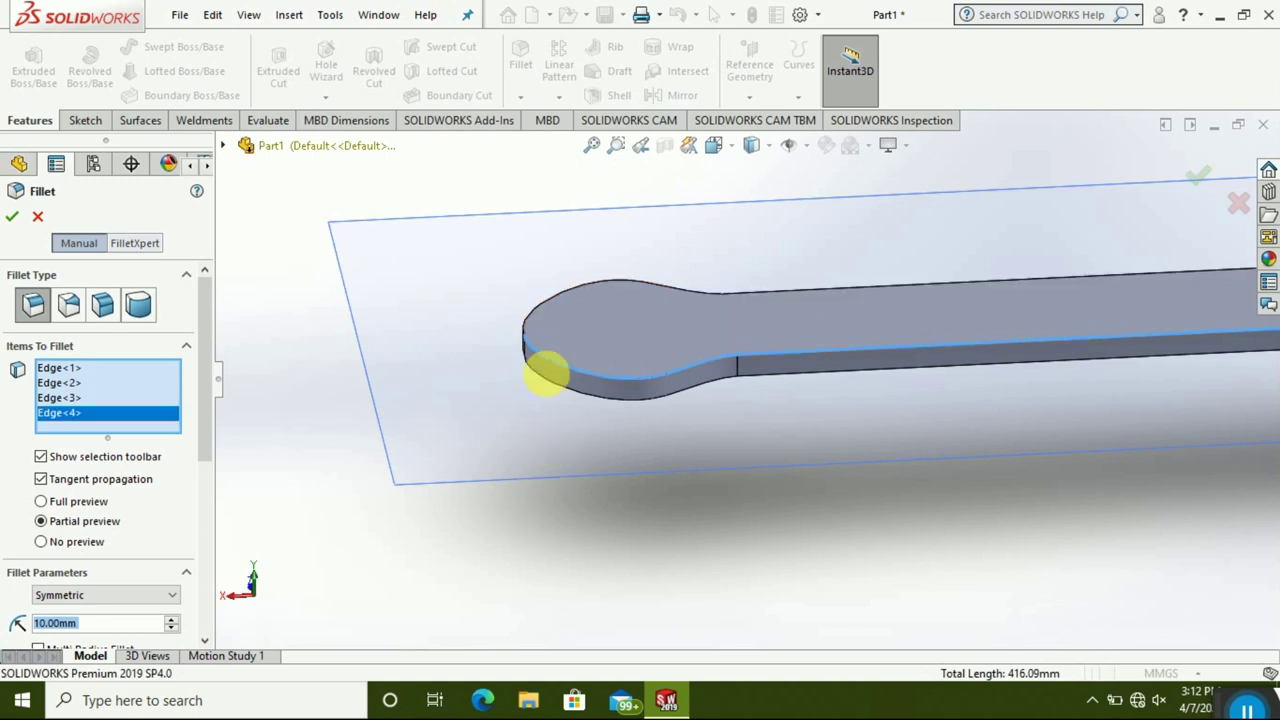
left_click(527, 318)
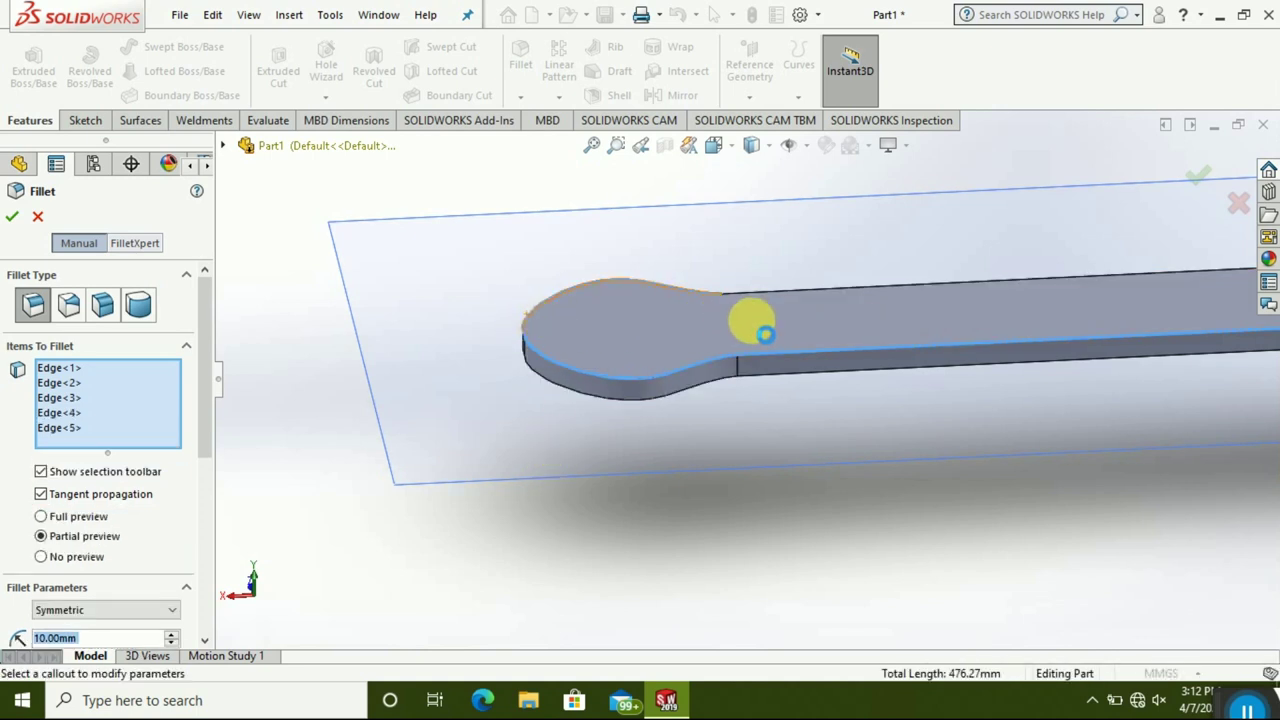
left_click(751, 290)
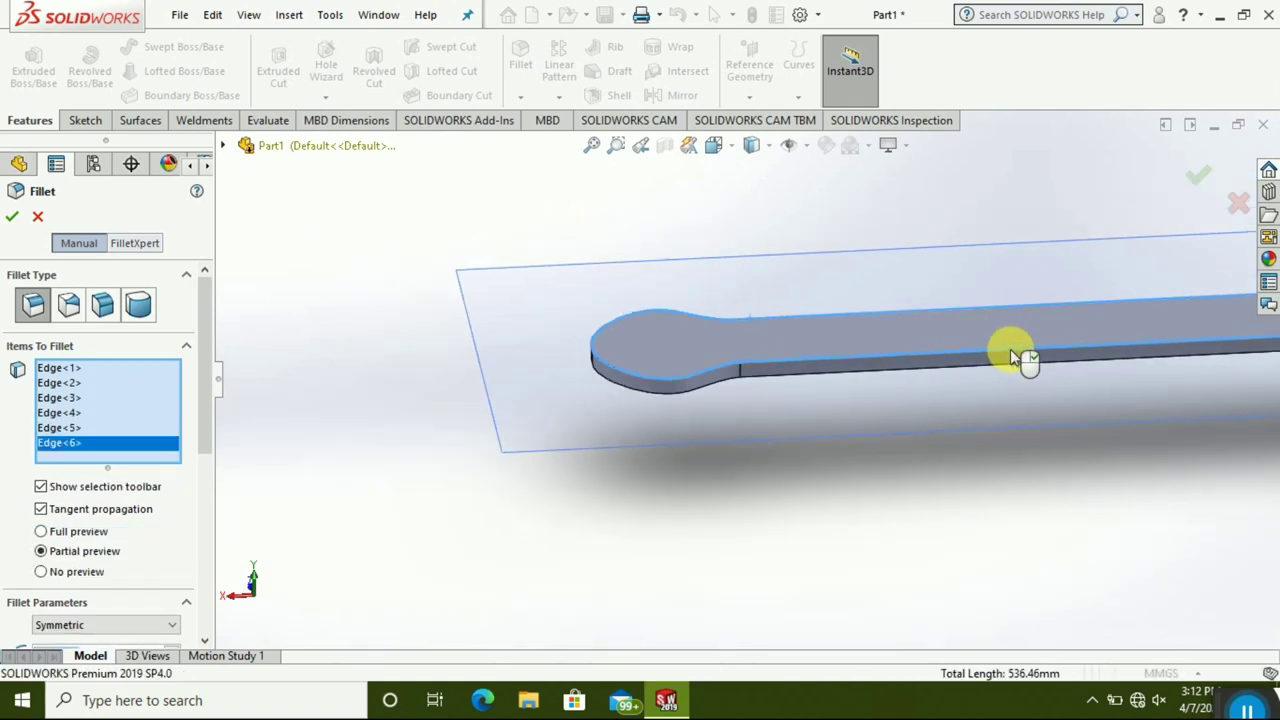
mouse_move(964, 357)
middle_mouse_down()
mouse_move(990, 295)
mouse_move(767, 407)
middle_mouse_up()
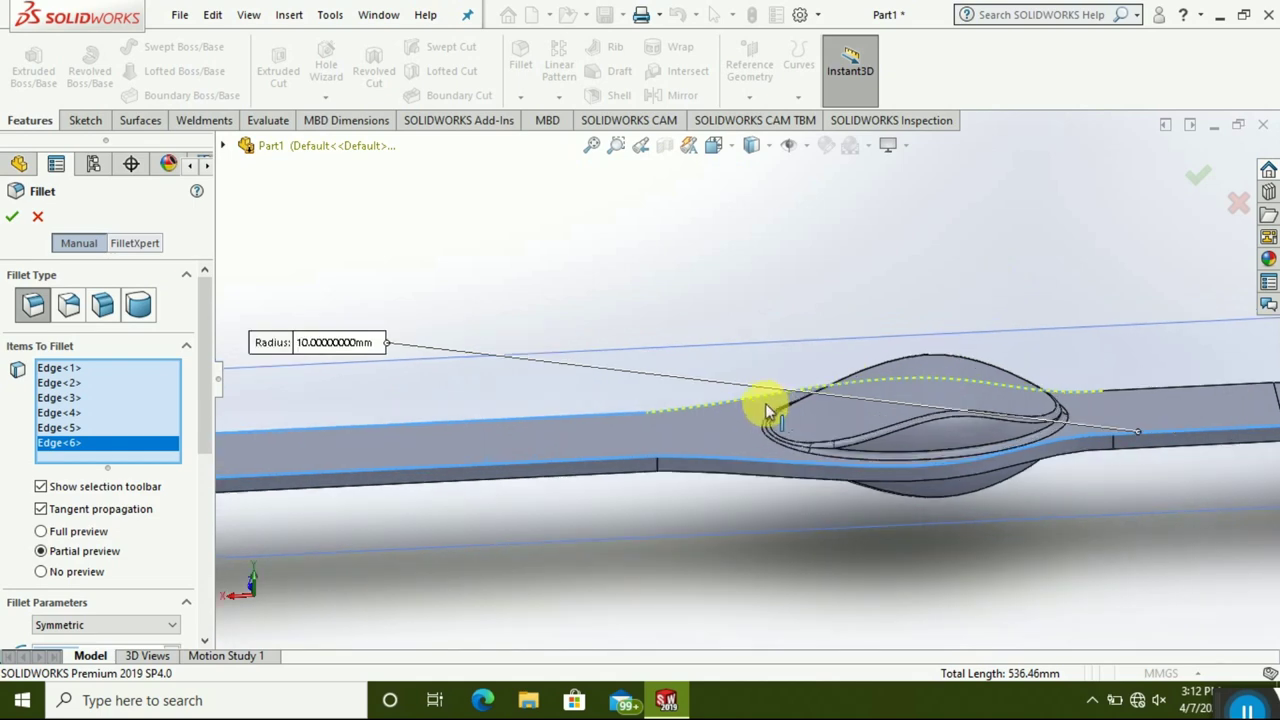
left_click(751, 402)
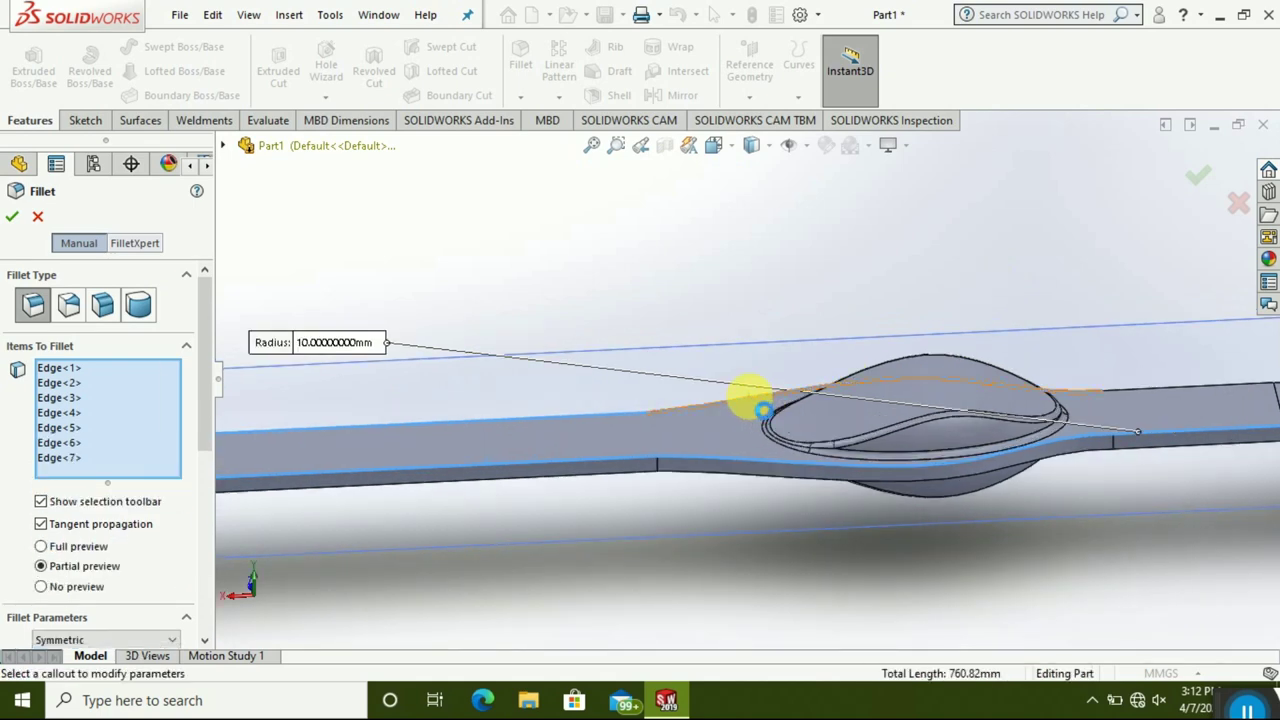
middle_click_drag(1141, 484, 900, 406)
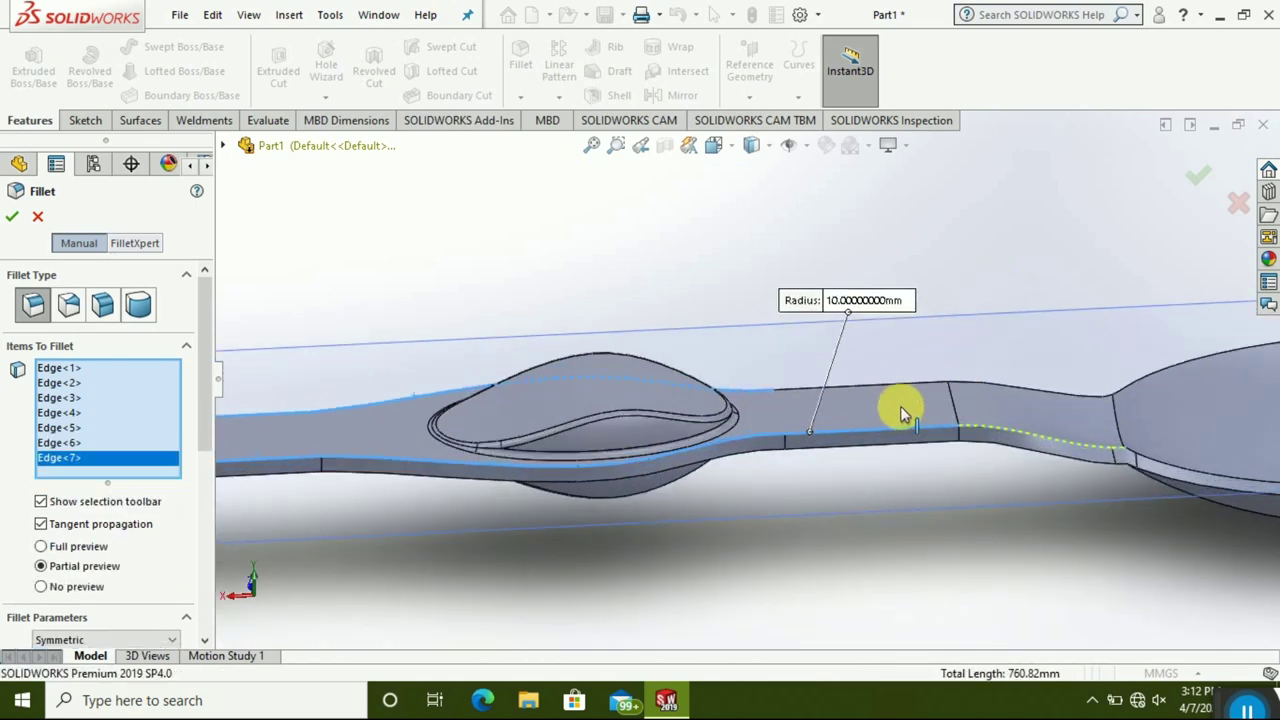
left_click(871, 384)
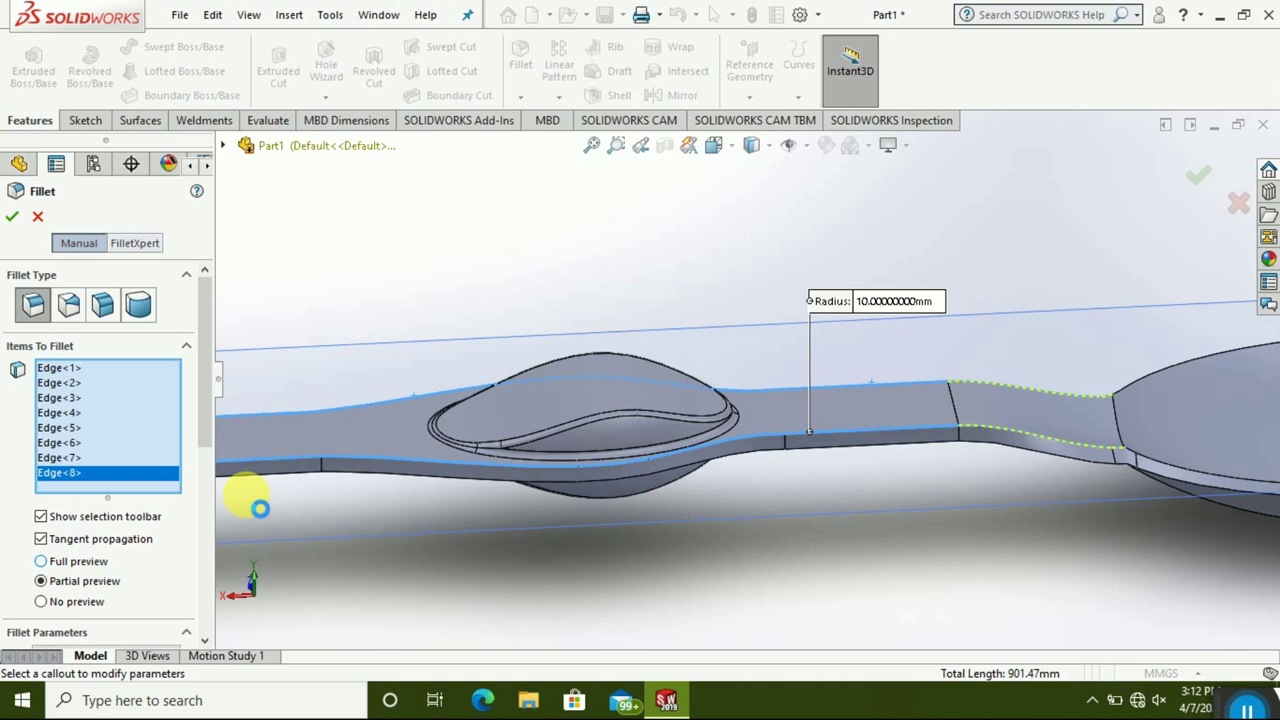
scroll(400, 470, "up", 3)
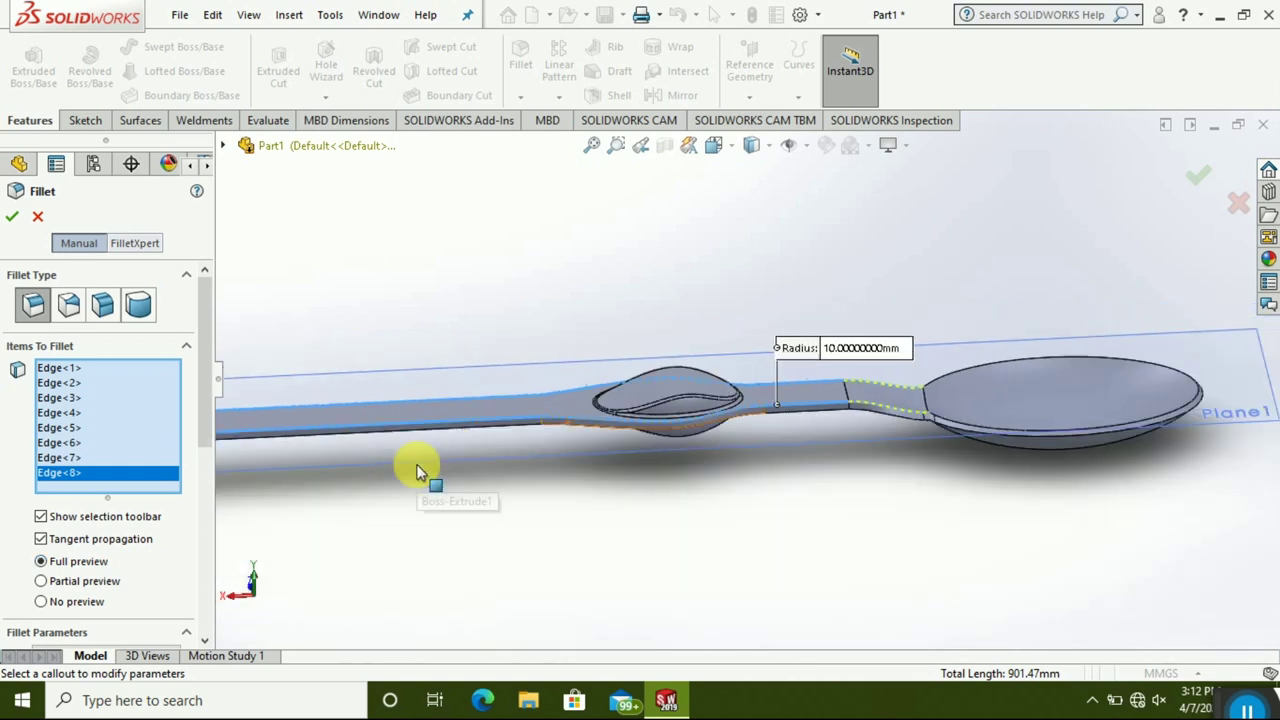
scroll(300, 500, "up", 3)
left_click_drag(206, 423, 206, 486)
left_click(12, 217)
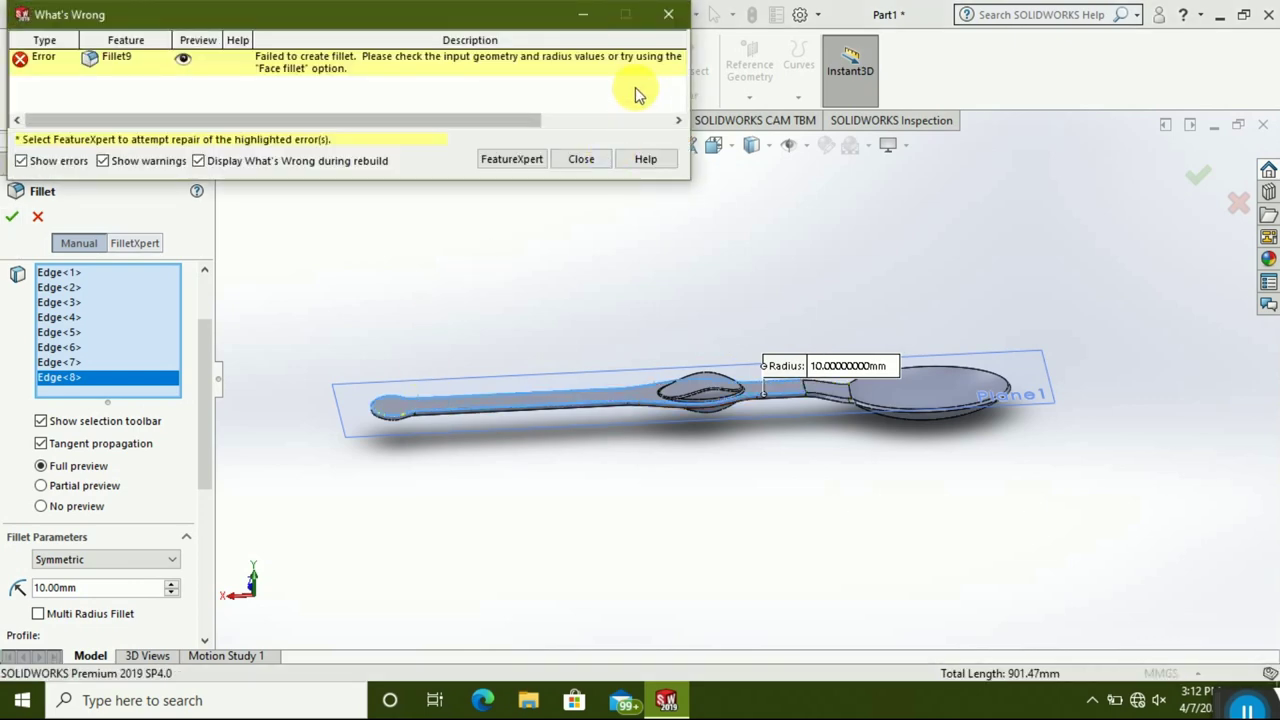
- Dismiss the fillet failure, change the radius to 1 mm and accept it
left_click(665, 17)
type("1")
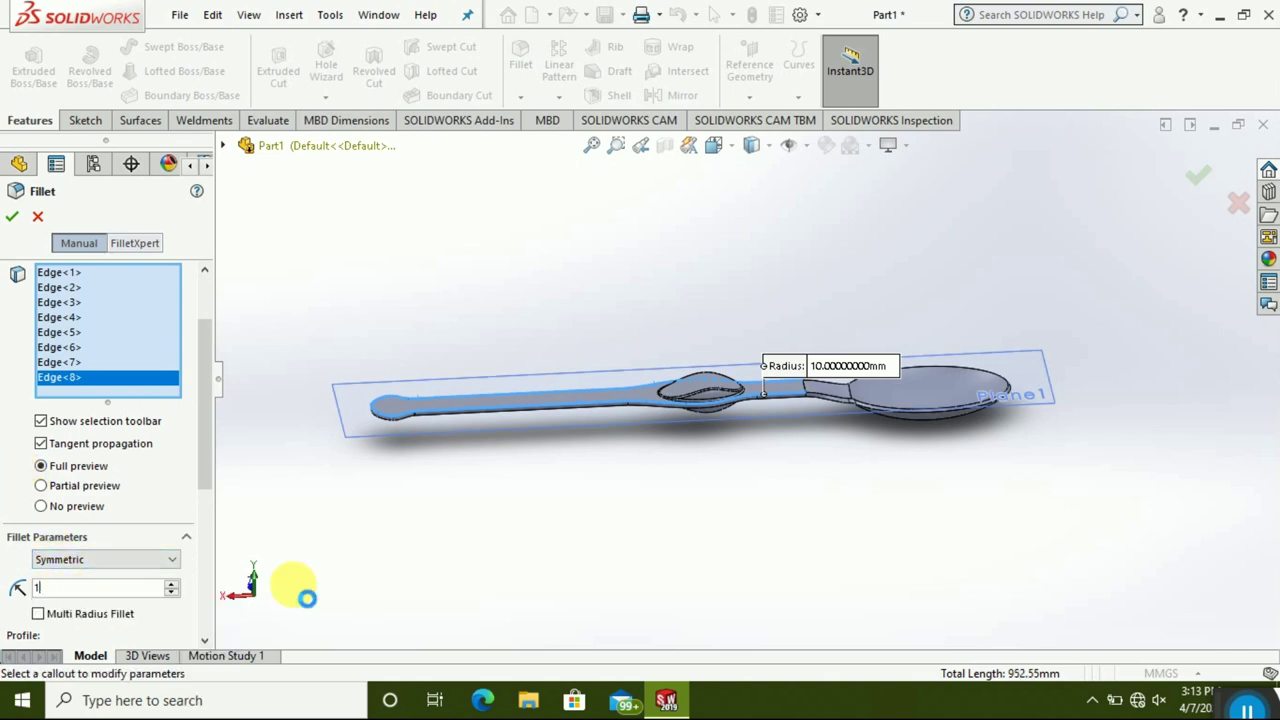
key("Return")
left_click(21, 230)
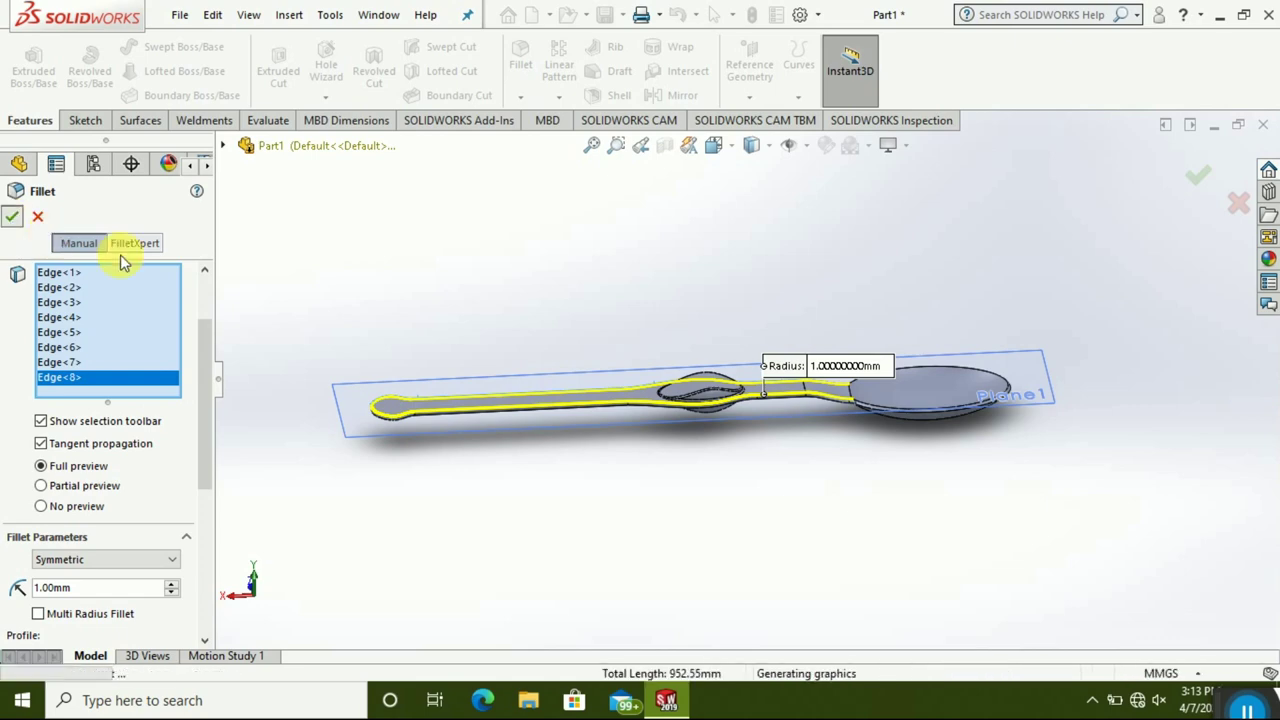
scroll(676, 418, "down", 5)
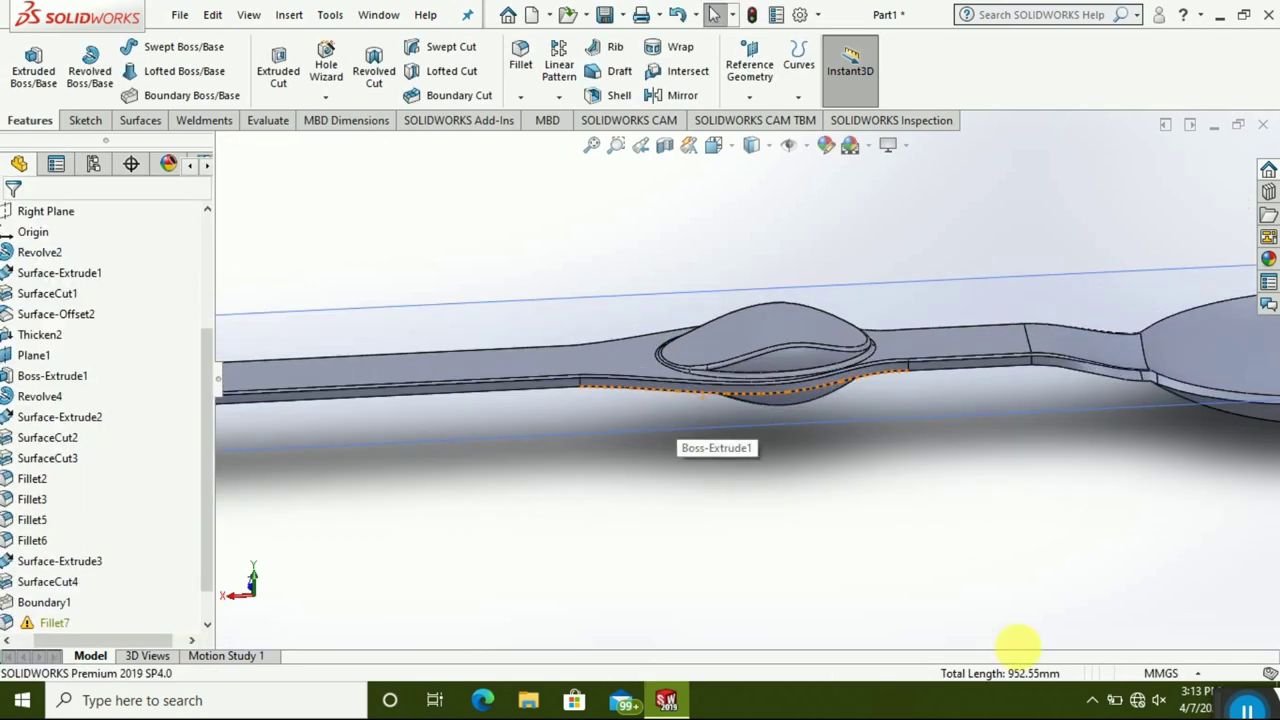
- Orbit to a face-on view of the flat handle and select its top face
scroll(1013, 458, "down", 2)
middle_click_drag(942, 388, 893, 352)
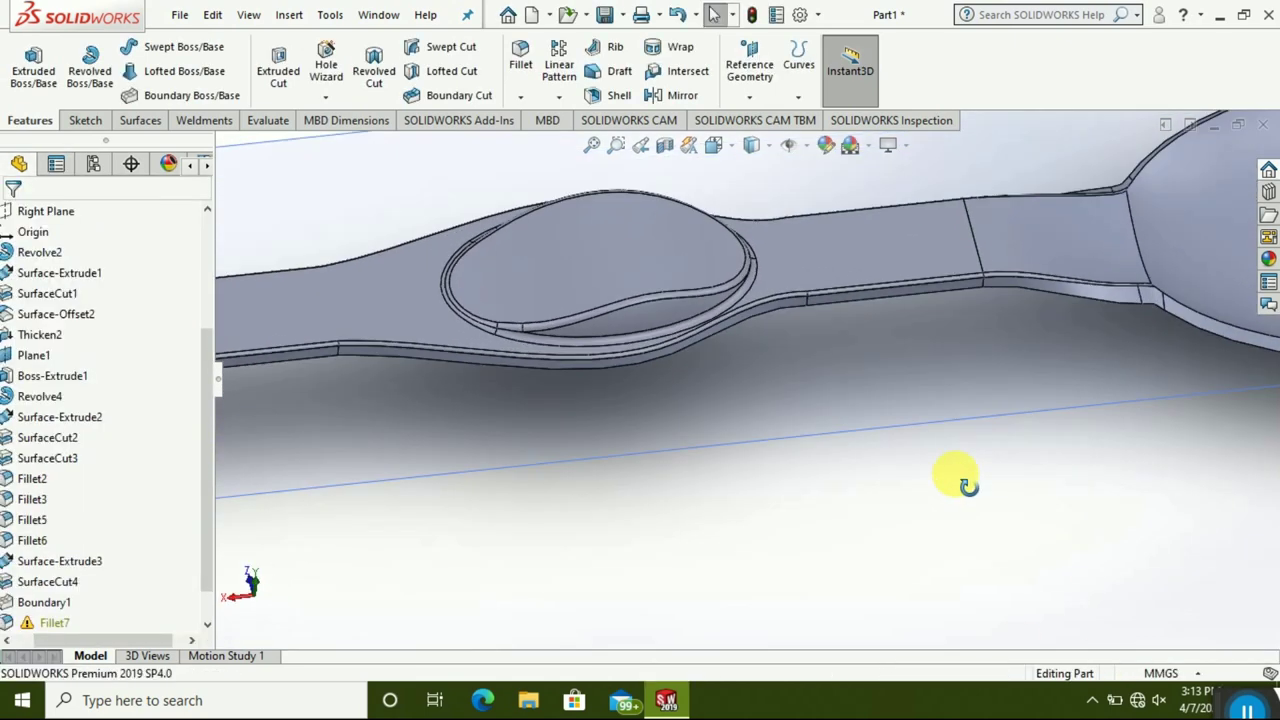
scroll(703, 377, "up", 5)
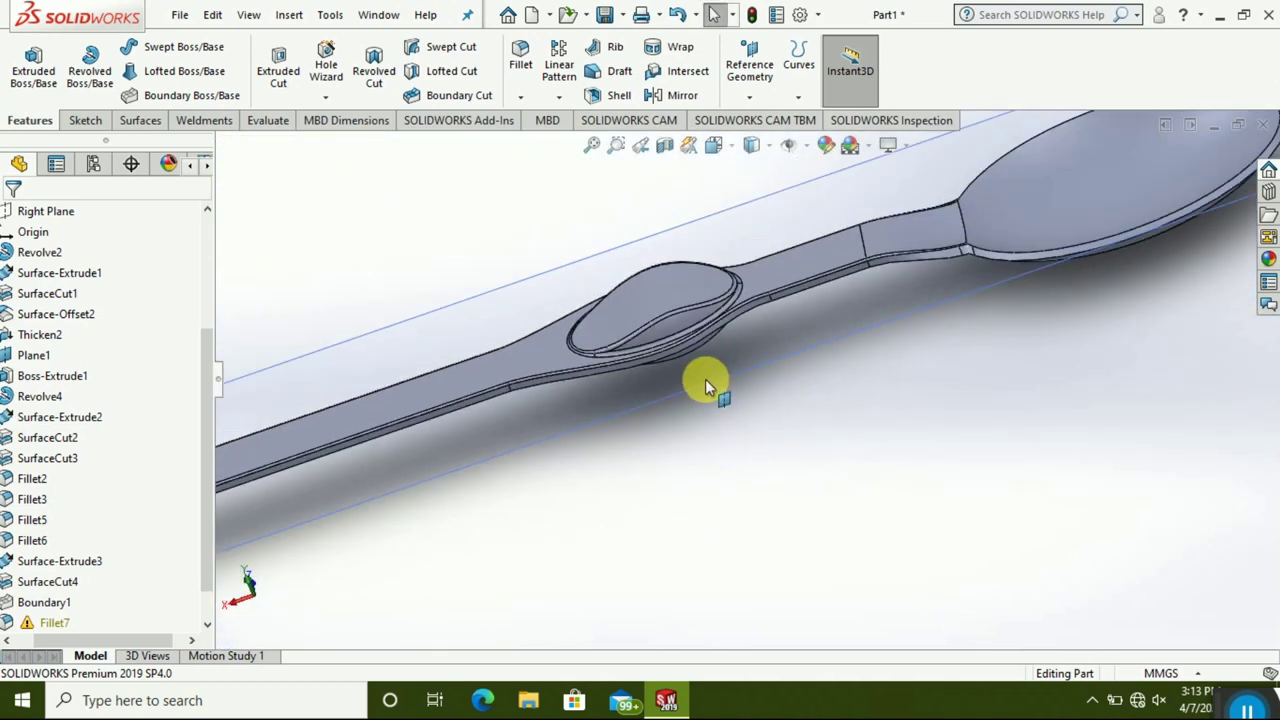
scroll(671, 463, "up", 3)
middle_click_drag(671, 463, 614, 336)
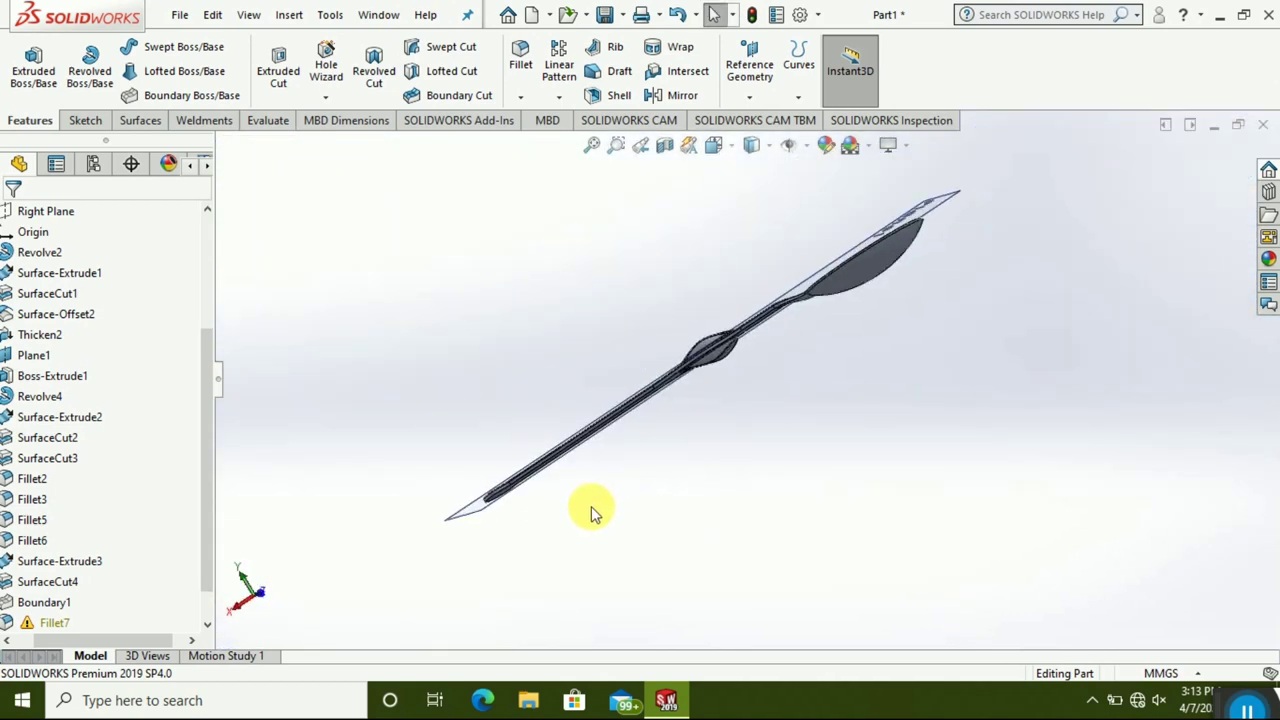
middle_click_drag(537, 421, 494, 286)
scroll(651, 491, "down", 3)
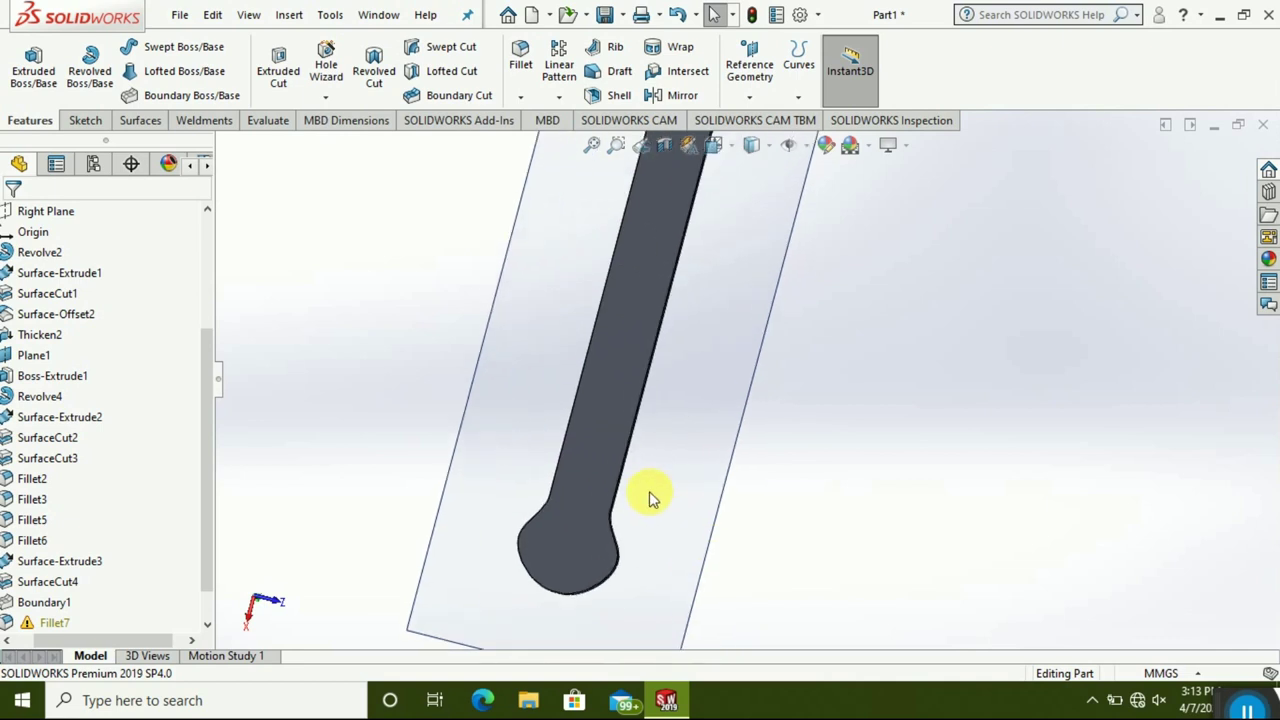
left_click(580, 538)
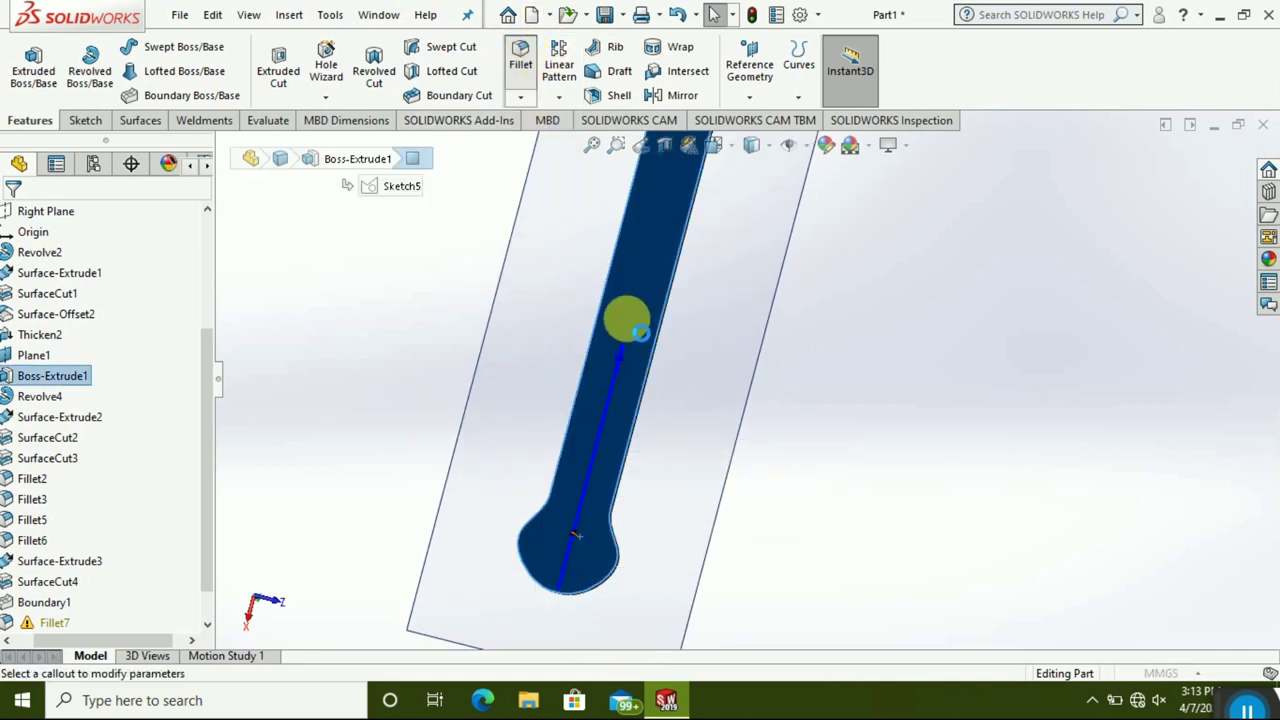
- Fillet every edge around the handle's top face at 1.00 mm
key("ctrl+f")
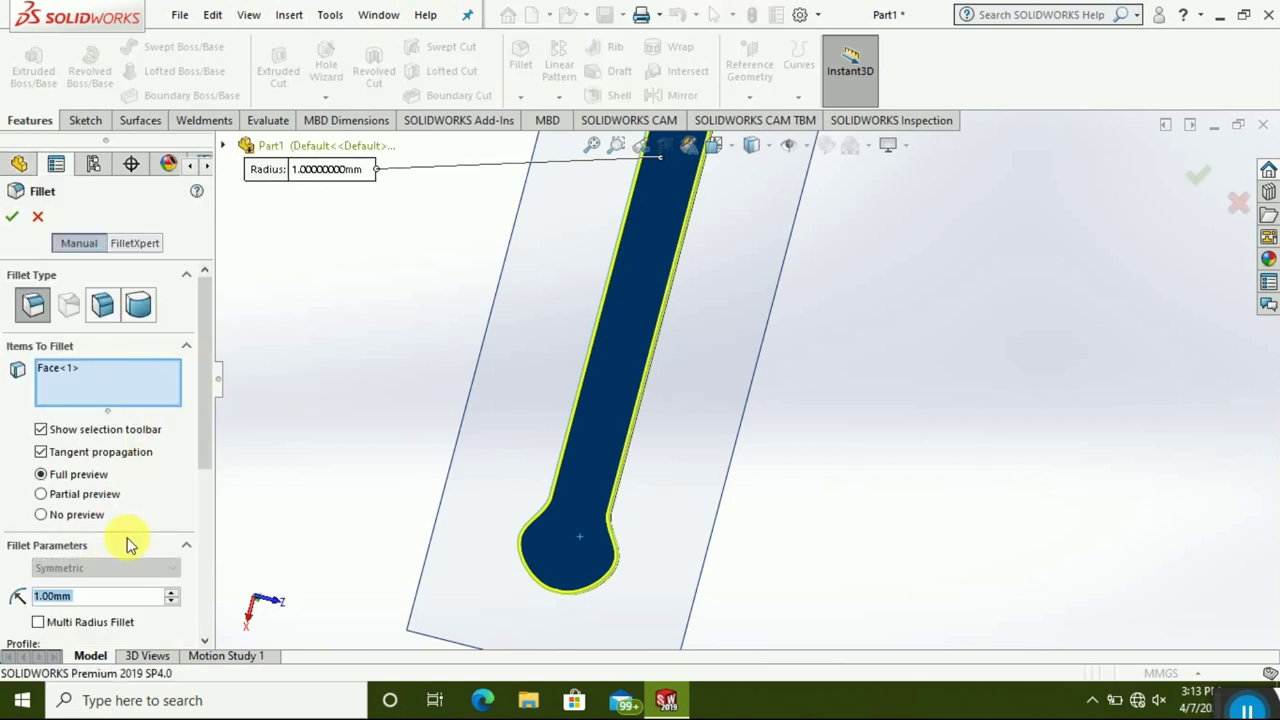
scroll(614, 351, "up", 3)
middle_click_drag(614, 351, 649, 343)
scroll(770, 168, "down", 1)
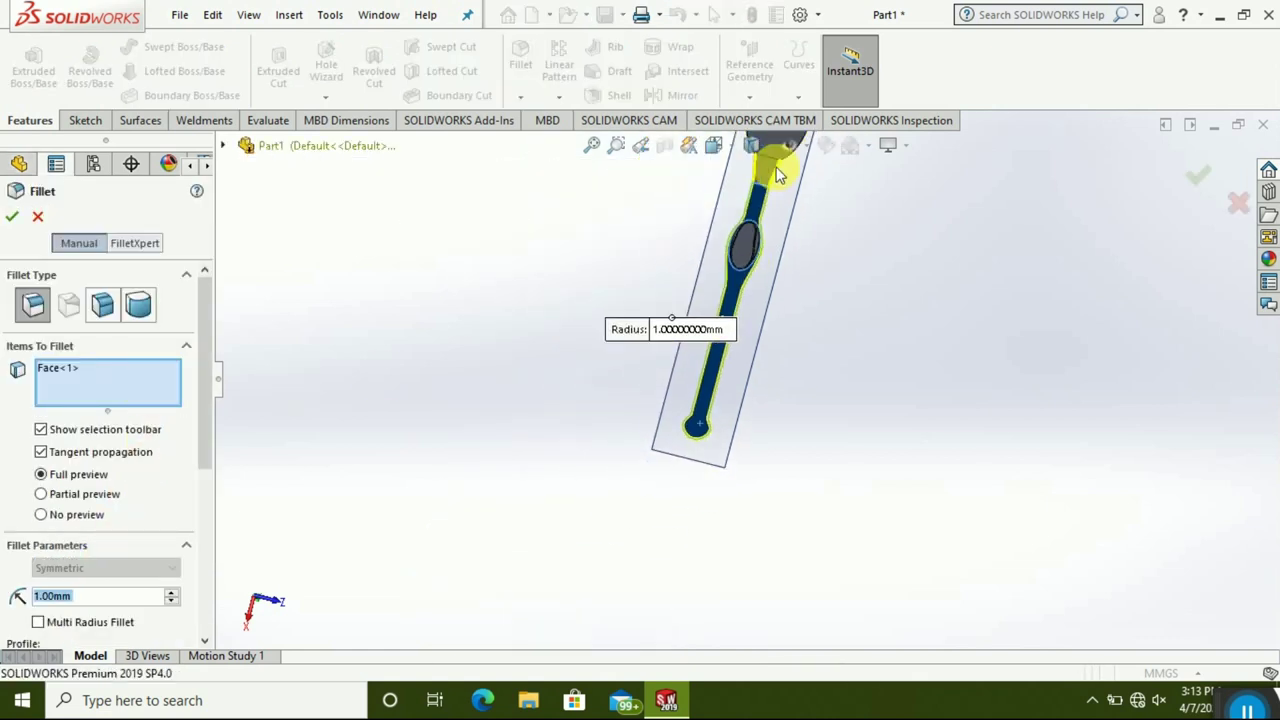
scroll(776, 176, "down", 1)
scroll(772, 168, "down", 2)
scroll(782, 289, "down", 2)
mouse_move(782, 289)
middle_mouse_down()
mouse_move(748, 320)
mouse_move(623, 309)
mouse_move(520, 250)
middle_mouse_up()
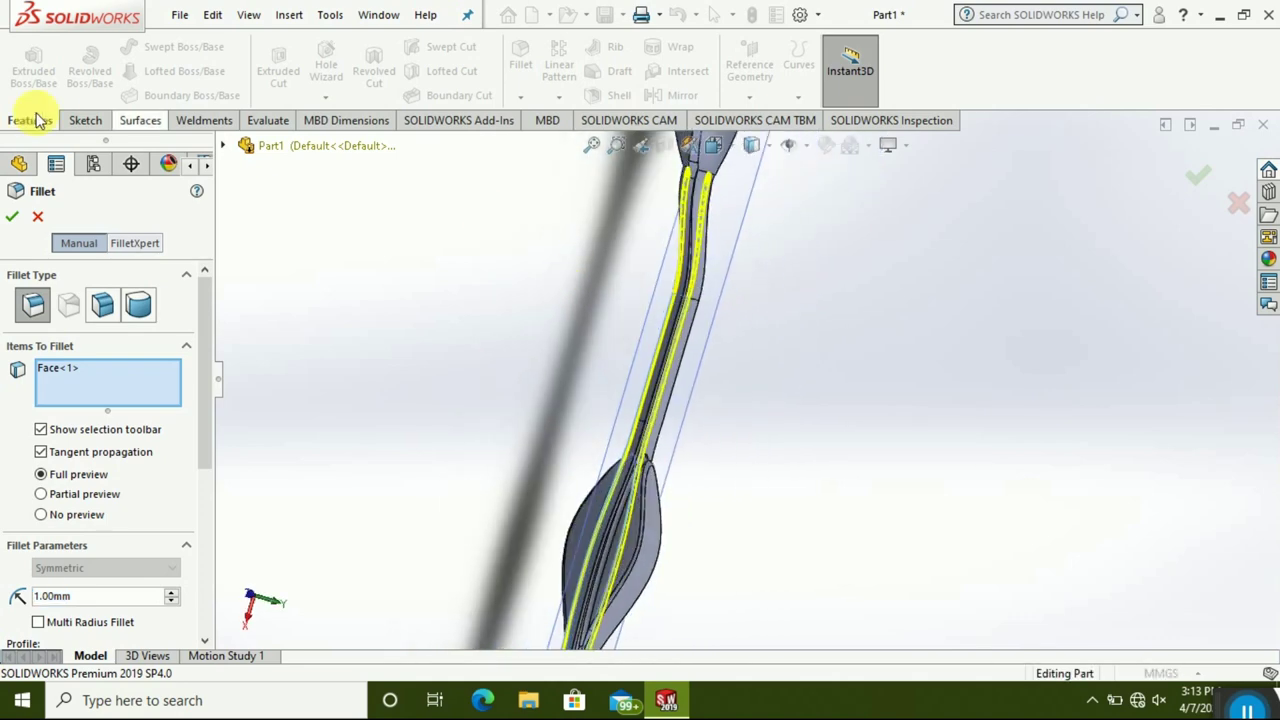
left_click(12, 217)
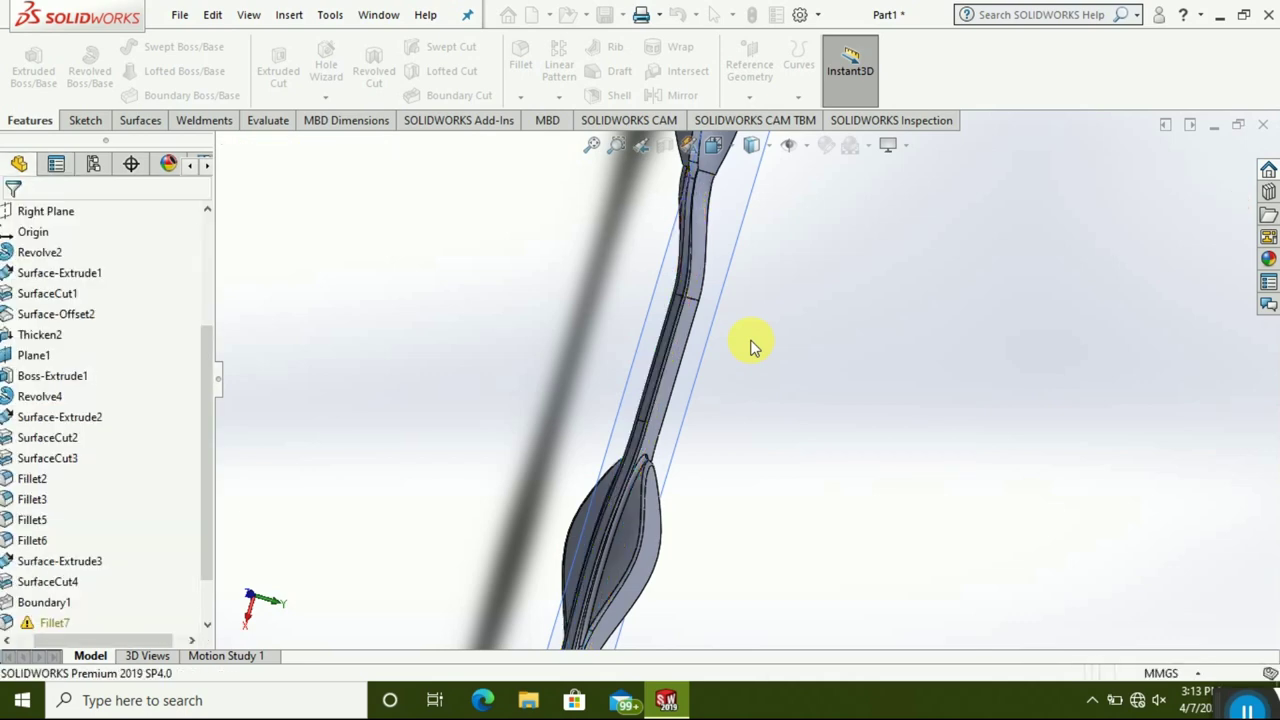
- Orbit the spoon around until looking down on the handle
left_click(724, 395)
mouse_move(724, 395)
middle_mouse_down()
mouse_move(700, 434)
mouse_move(694, 560)
mouse_move(596, 480)
mouse_move(603, 340)
mouse_move(740, 550)
mouse_move(700, 457)
mouse_move(629, 423)
mouse_move(1245, 322)
mouse_move(1157, 343)
mouse_move(1137, 374)
mouse_move(1165, 458)
middle_mouse_up()
scroll(623, 380, "up", 2)
scroll(665, 358, "down", 2)
scroll(665, 358, "down", 2)
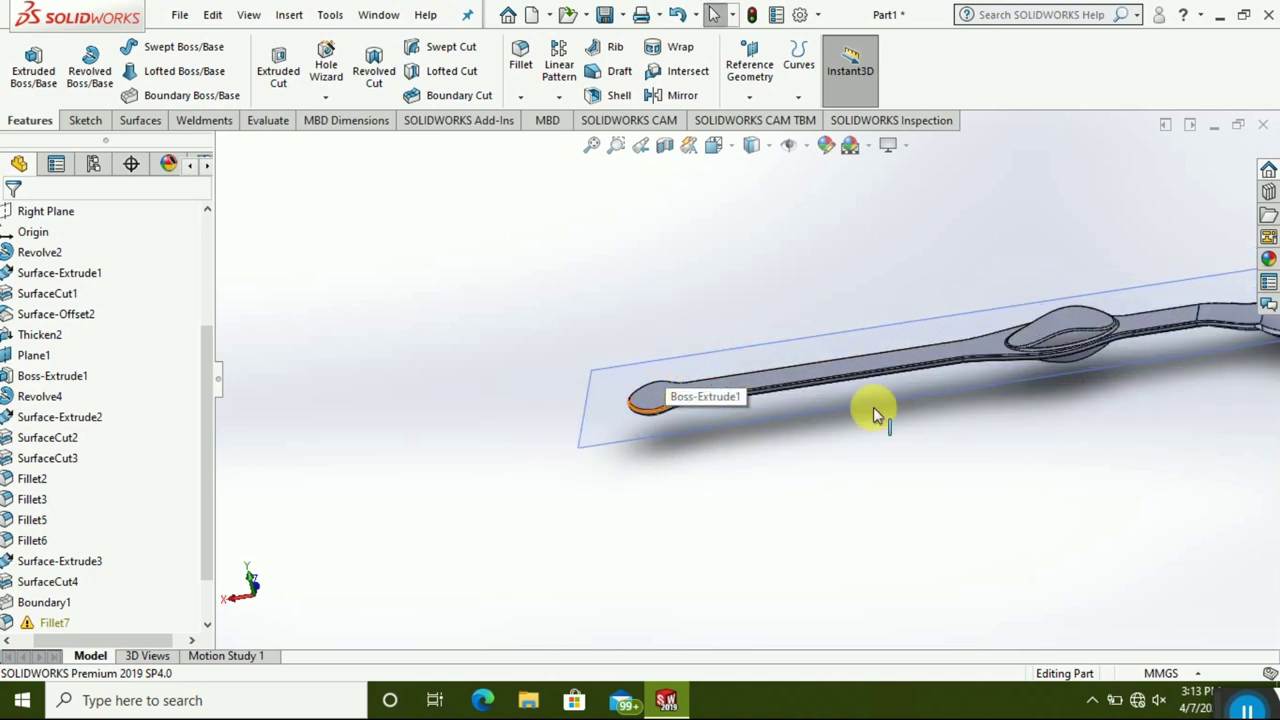
middle_click_drag(874, 375, 879, 316)
mouse_move(720, 475)
middle_mouse_down()
mouse_move(720, 463)
mouse_move(727, 485)
middle_mouse_up()
scroll(686, 329, "down", 3)
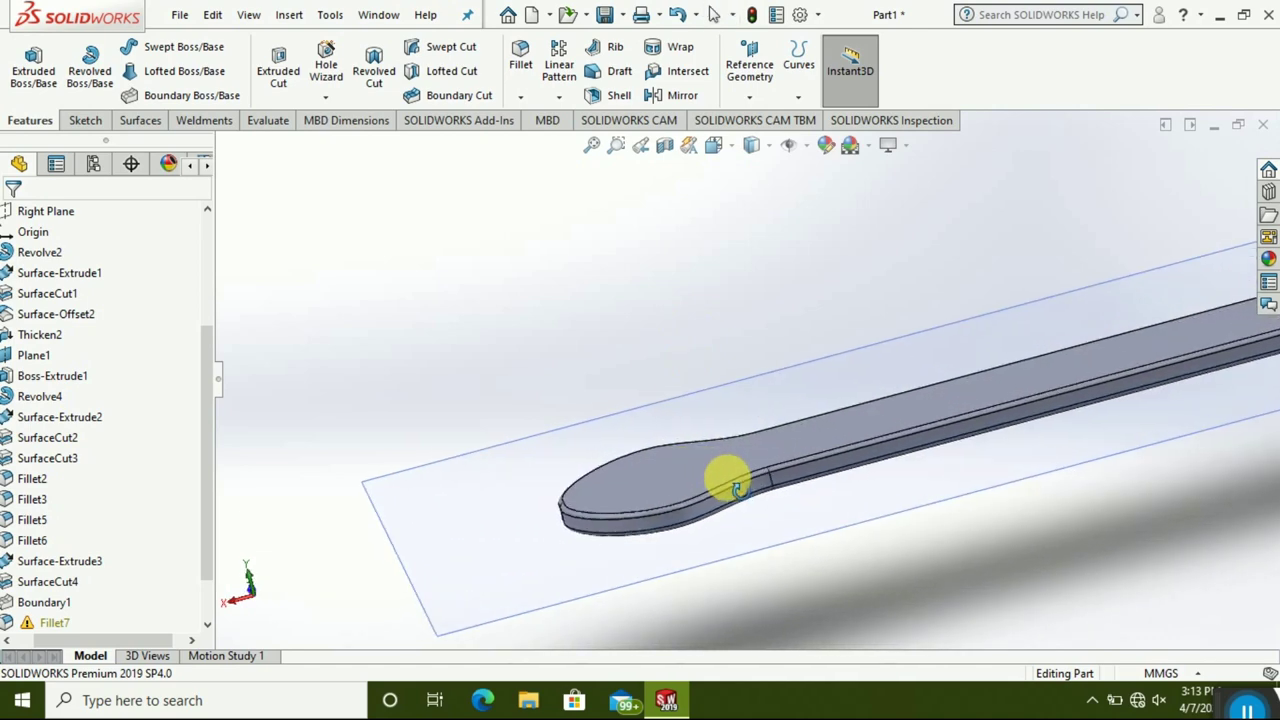
middle_click_drag(735, 488, 720, 403)
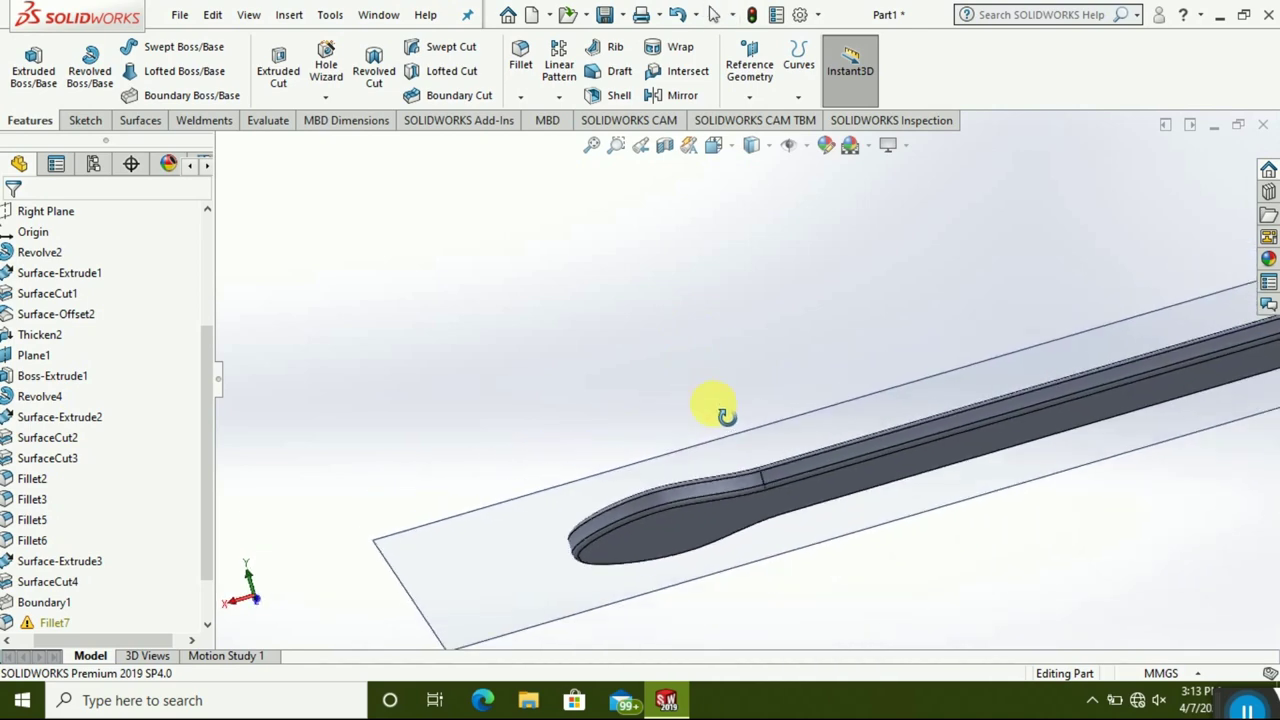
scroll(771, 491, "down", 3)
scroll(857, 648, "down", 3)
- View the handle's top face Normal To and zoom in on its bulb end
left_click(870, 637)
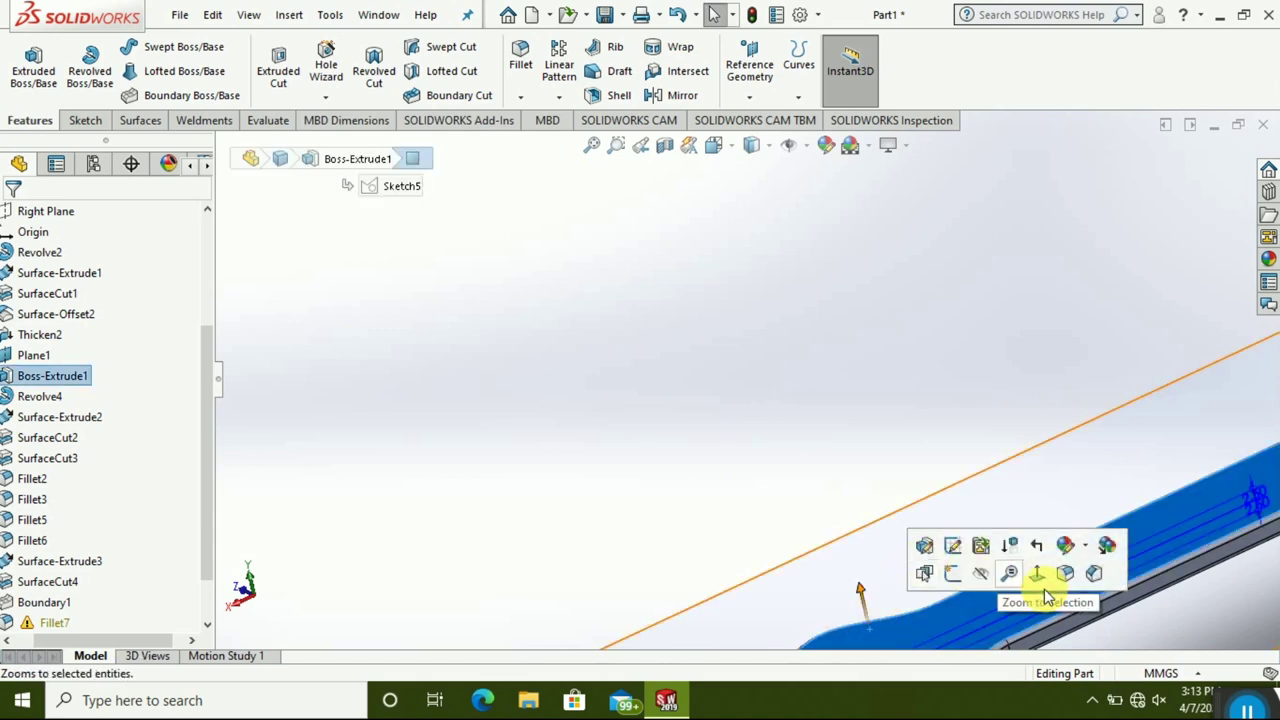
left_click(1043, 580)
scroll(1014, 366, "down", 2)
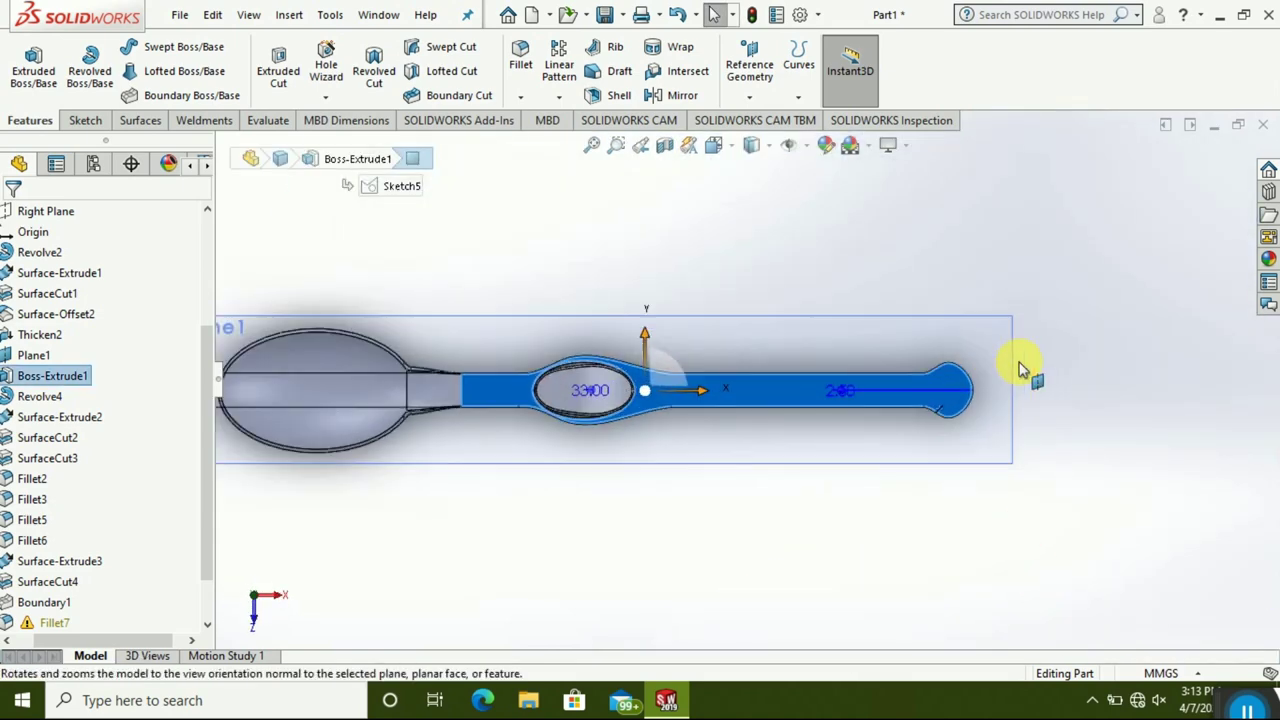
scroll(886, 320, "down", 2)
scroll(786, 457, "down", 2)
scroll(785, 455, "down", 2)
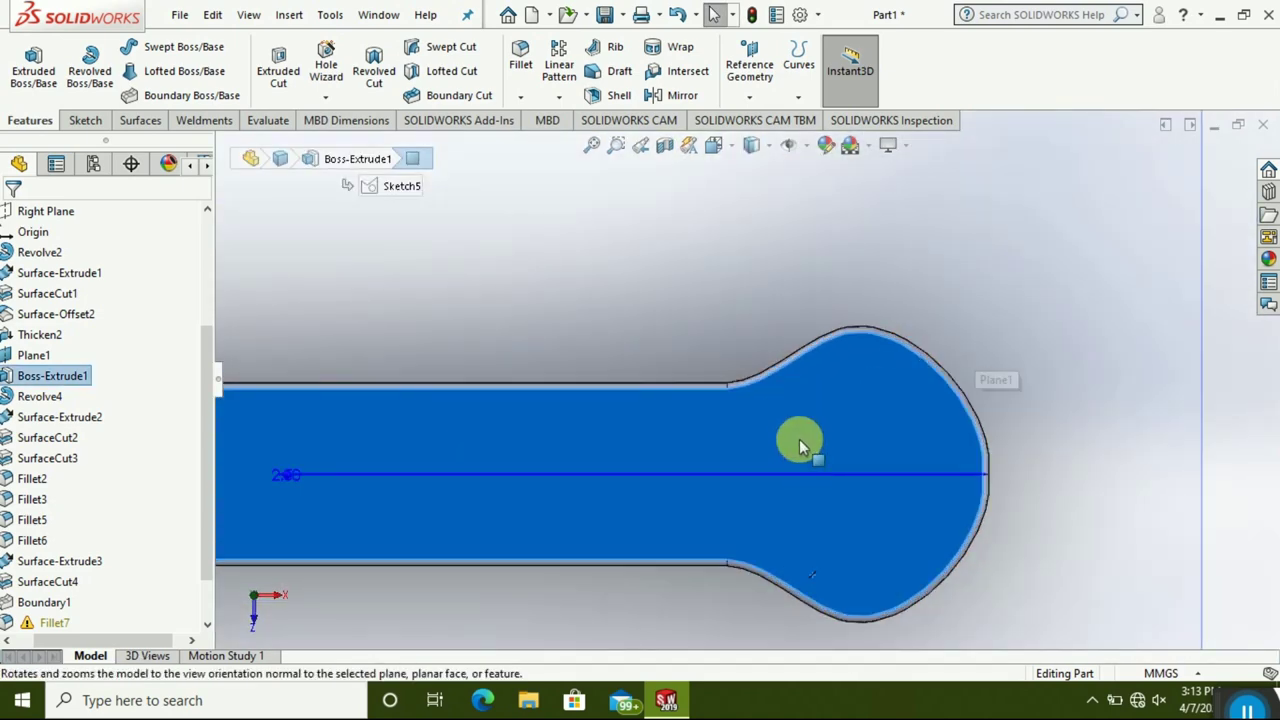
right_click(799, 441)
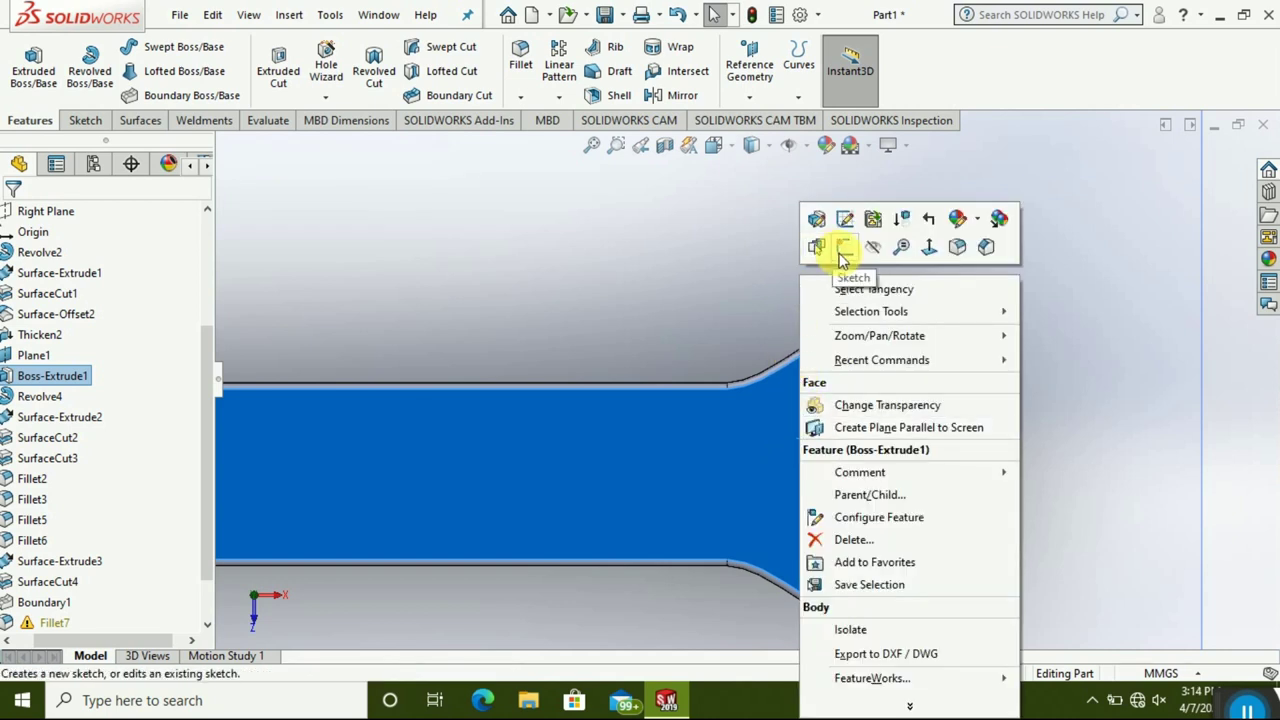
- On the handle face, draw a circle of about 17.5 mm radius in the bulb end and a line across its diameter
left_click(845, 249)
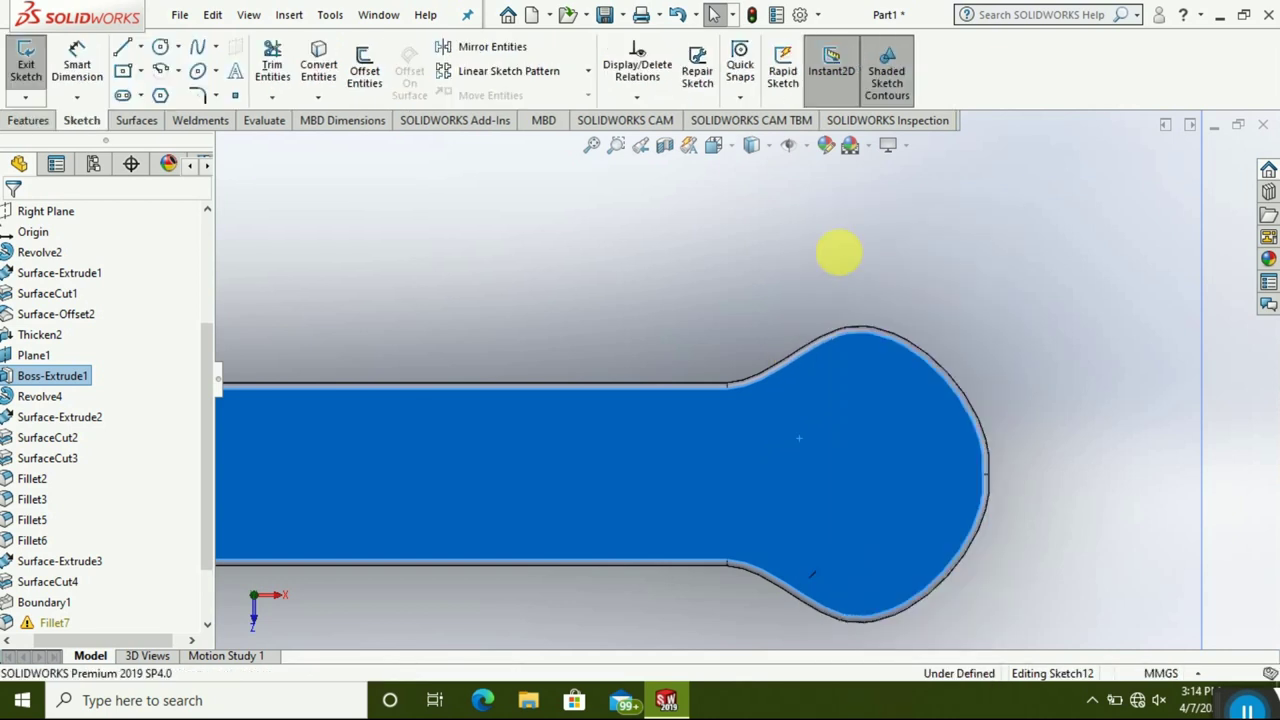
left_click(161, 49)
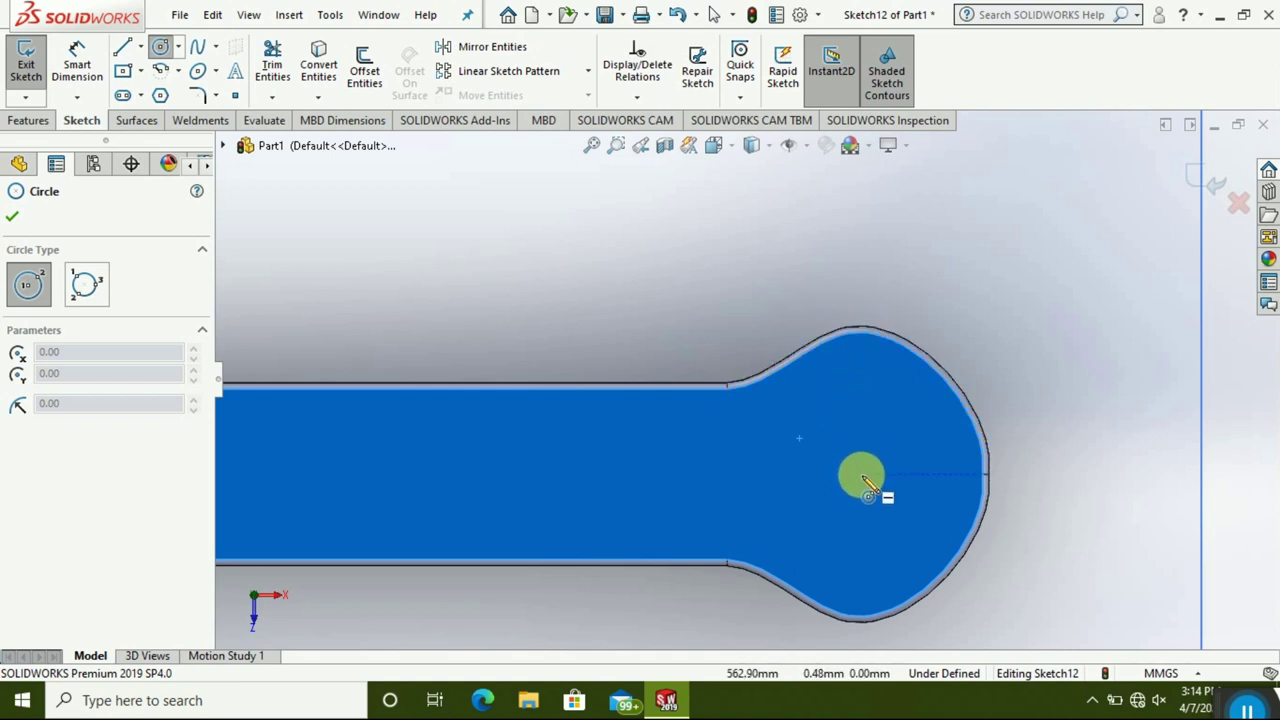
left_click(862, 476)
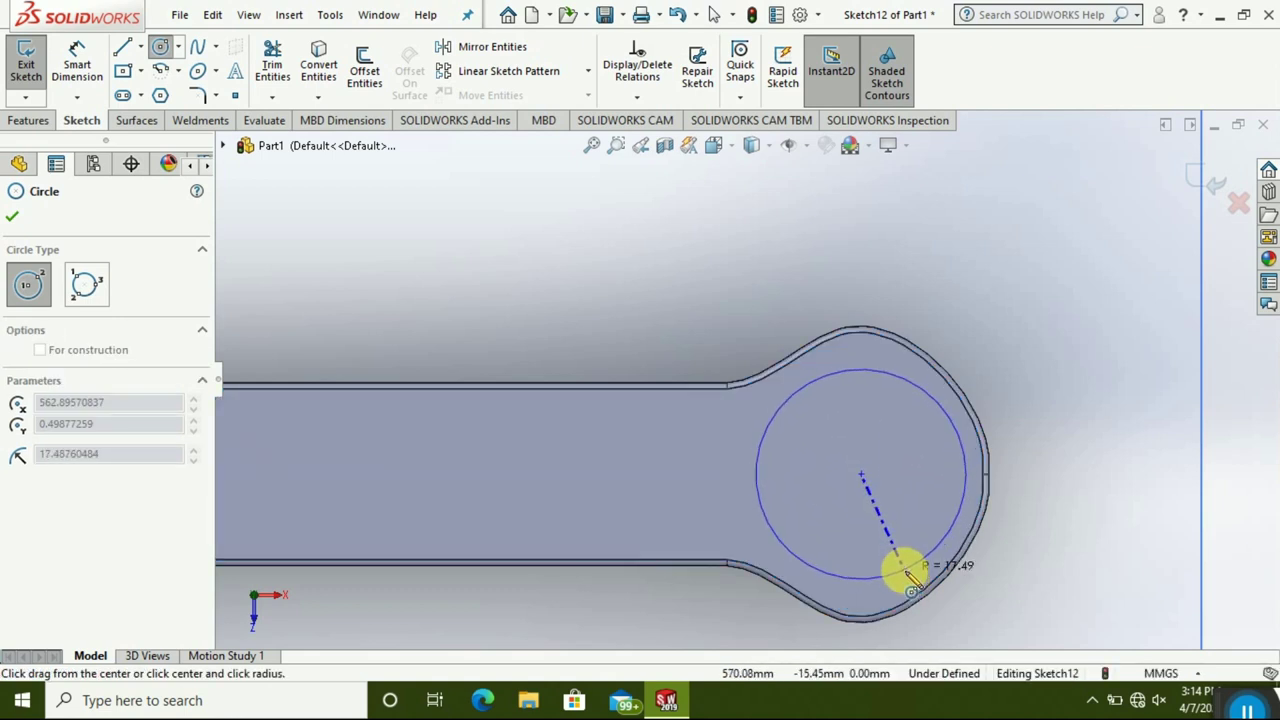
left_click(912, 580)
left_click(120, 46)
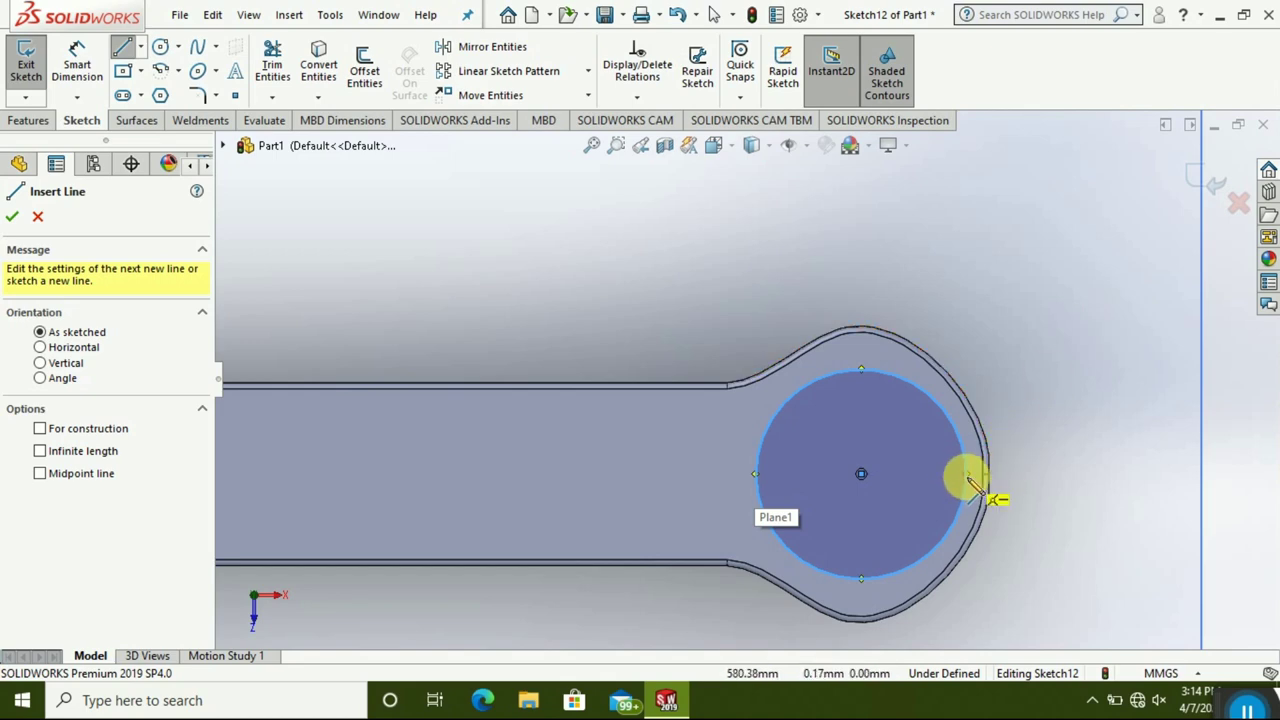
left_click(966, 474)
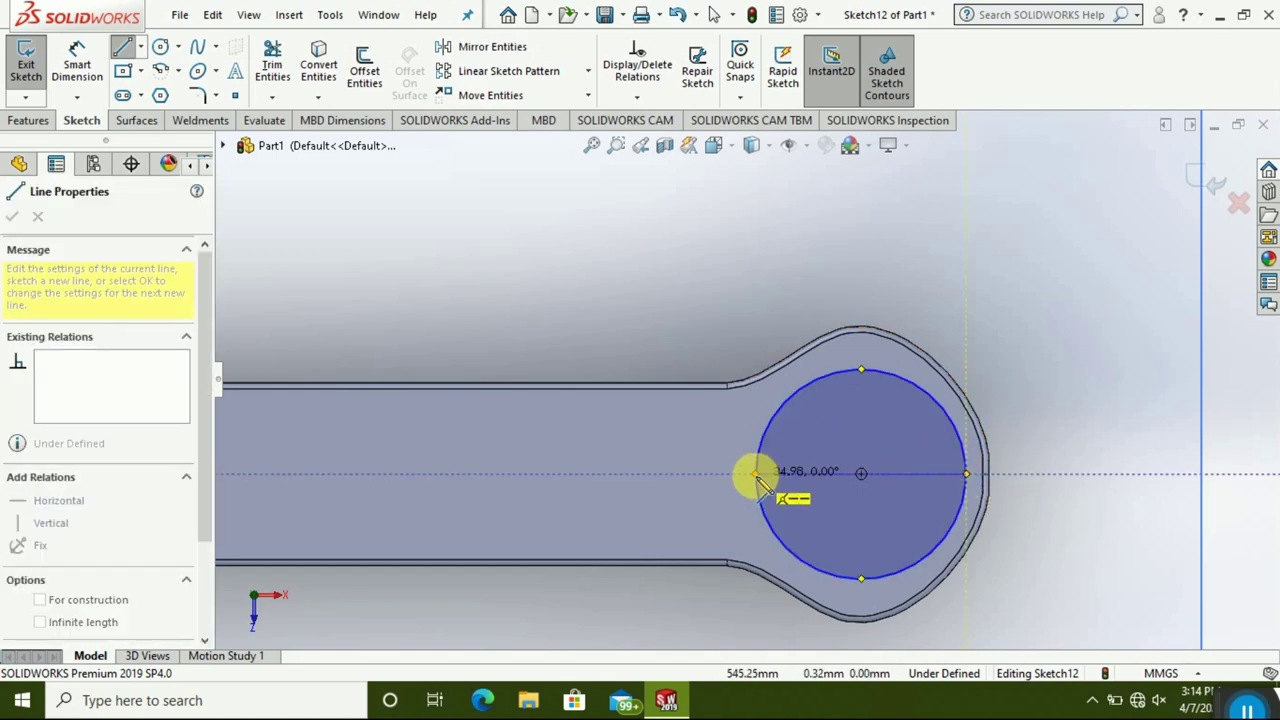
left_click(756, 474)
- Trim away the circle's upper arc to leave a closed half-circle, then exit Sketch12
left_click(272, 62)
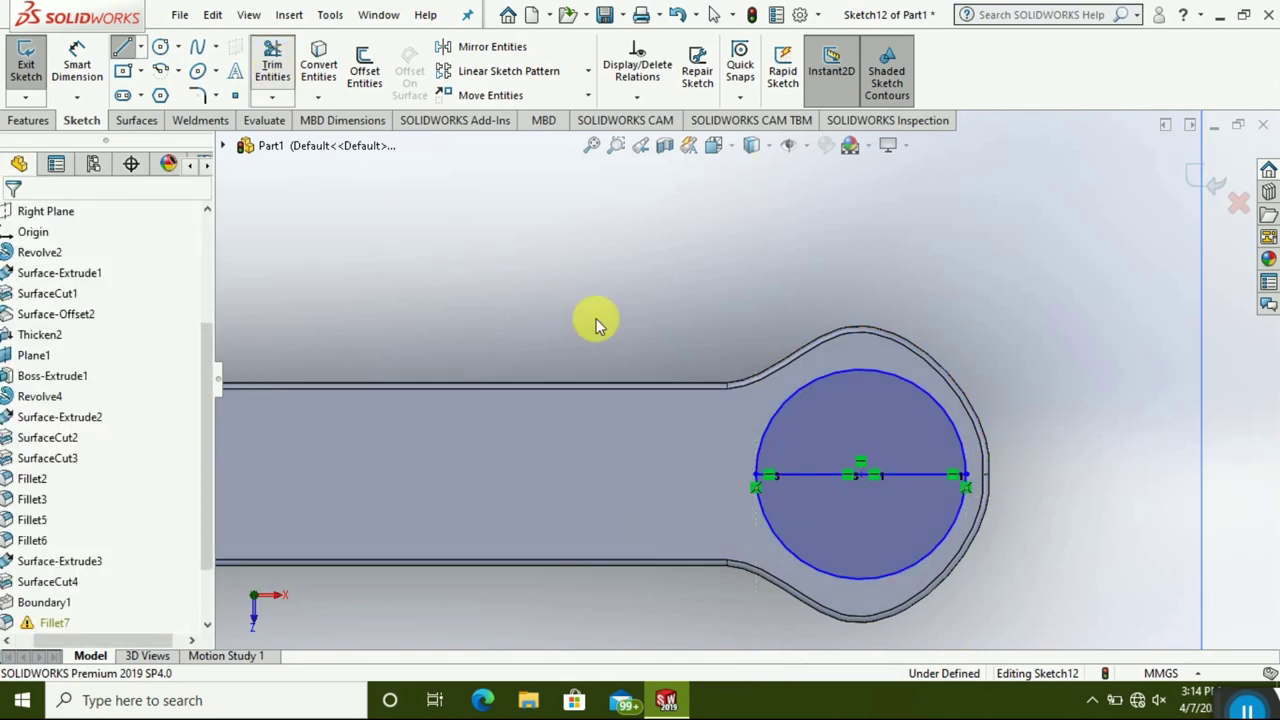
left_click_drag(848, 357, 848, 376)
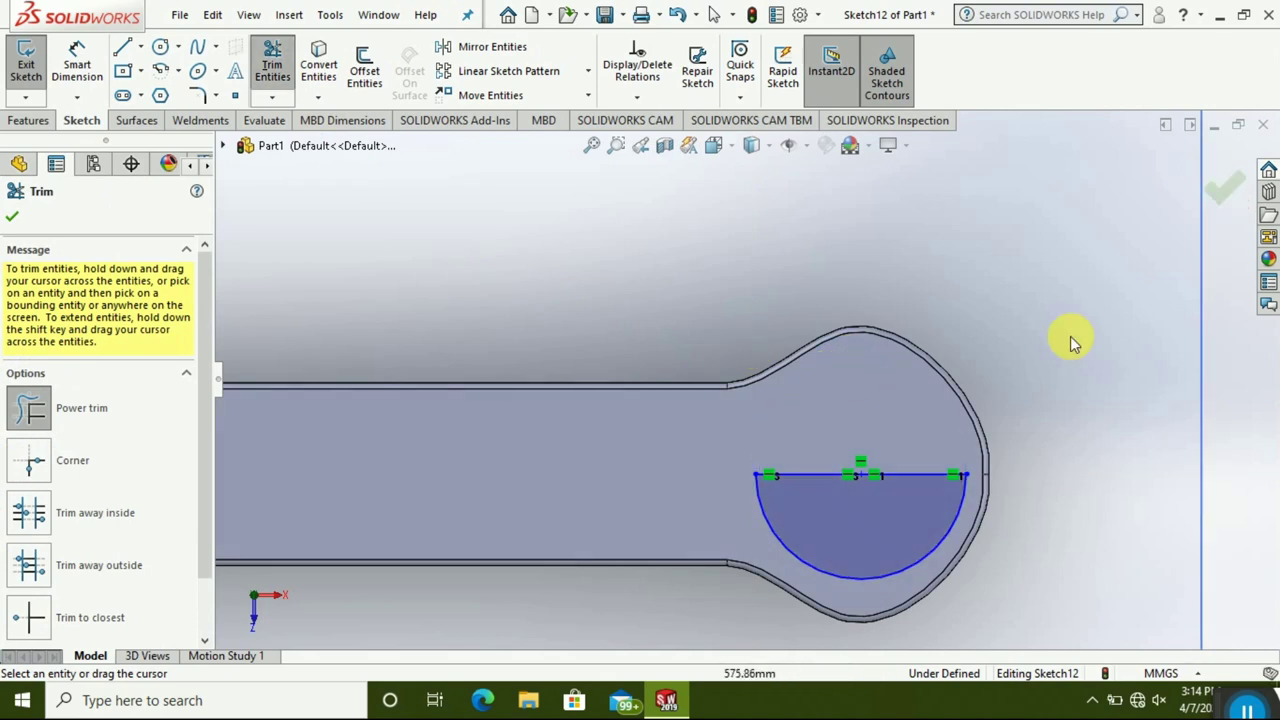
left_click(1220, 195)
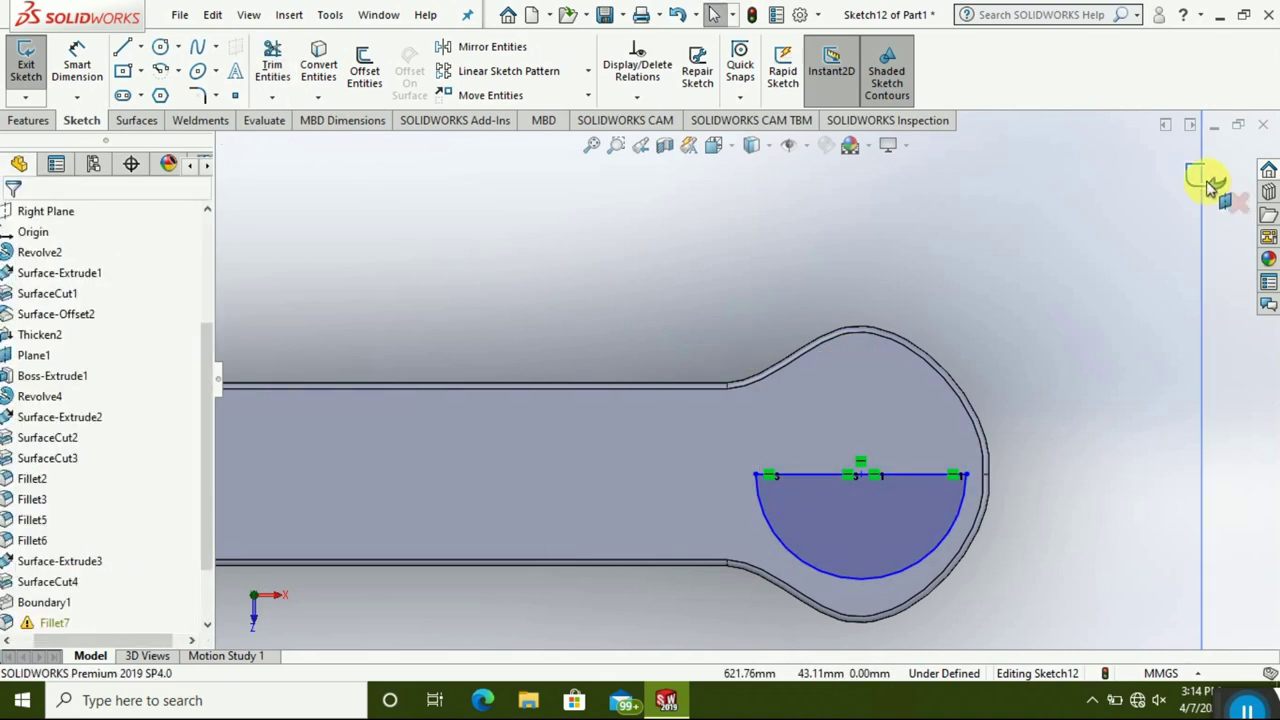
left_click(1207, 183)
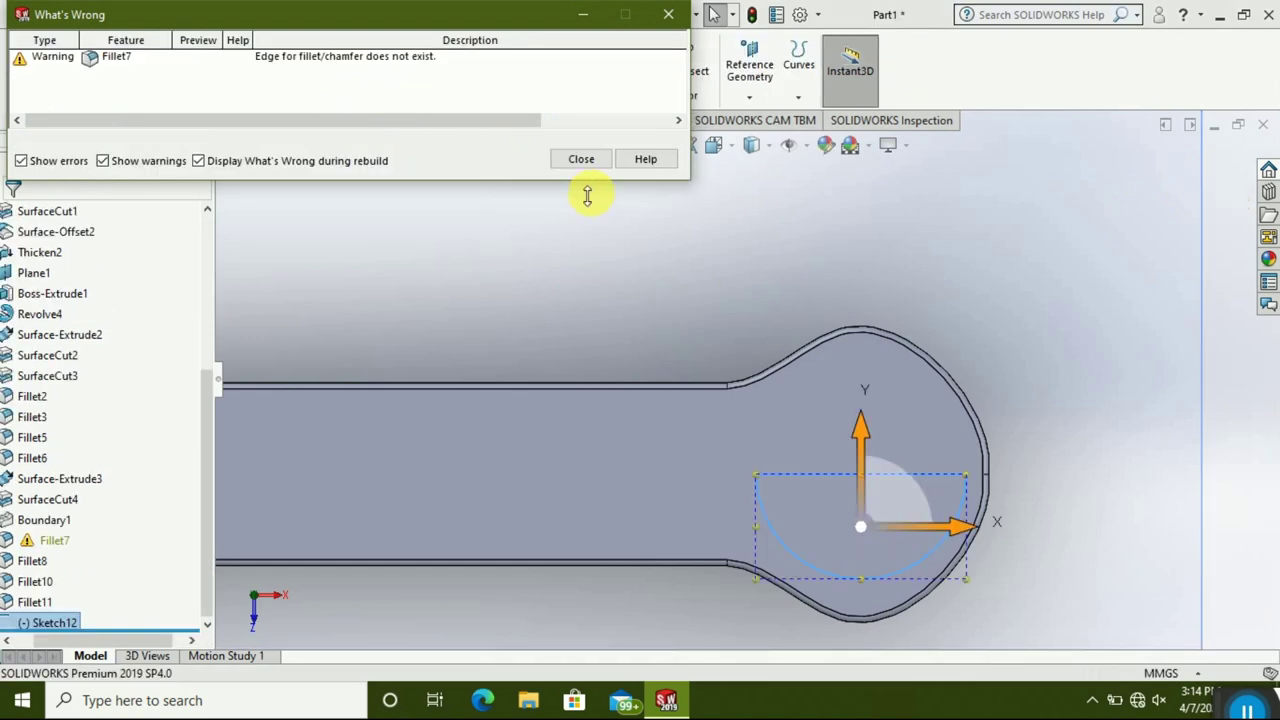
- Dismiss the rebuild error and revolve Sketch12 about its straight line, Line1@Sketch12
left_click(581, 160)
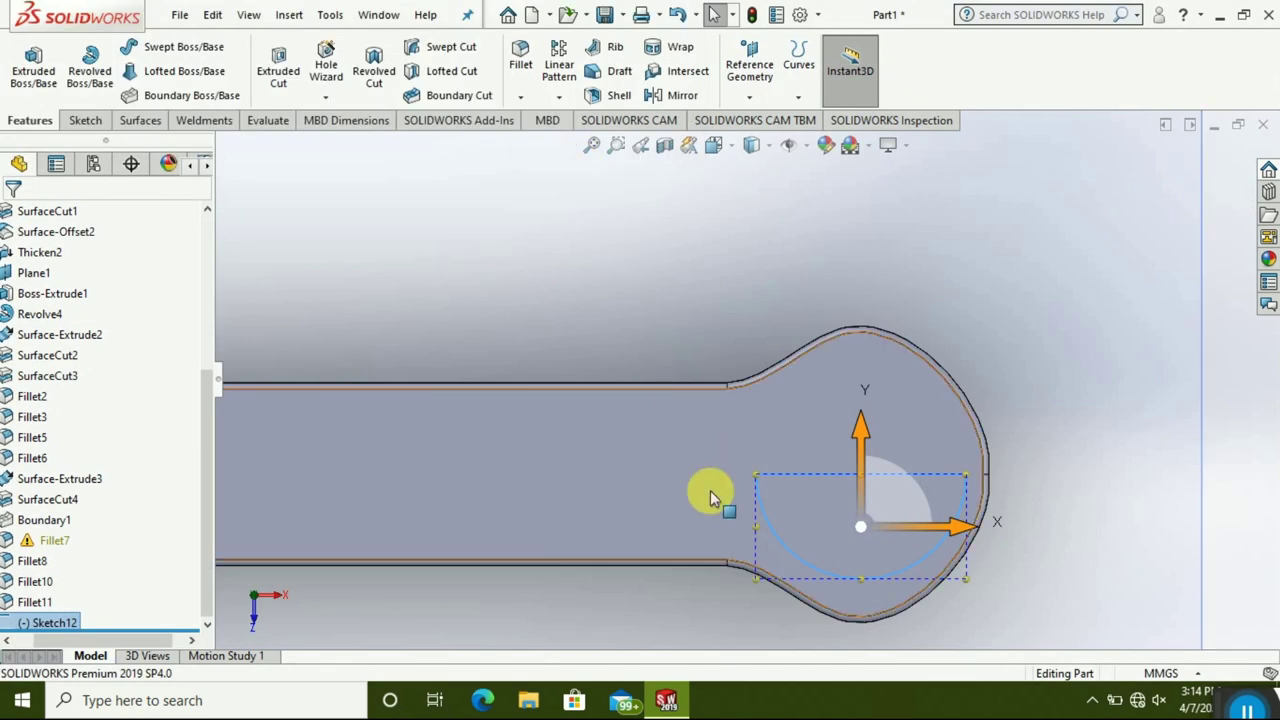
scroll(710, 490, "down", 2)
scroll(710, 490, "up", 3)
scroll(710, 490, "up", 2)
mouse_move(700, 480)
middle_mouse_down()
mouse_move(666, 357)
mouse_move(710, 262)
middle_mouse_up()
left_click(89, 62)
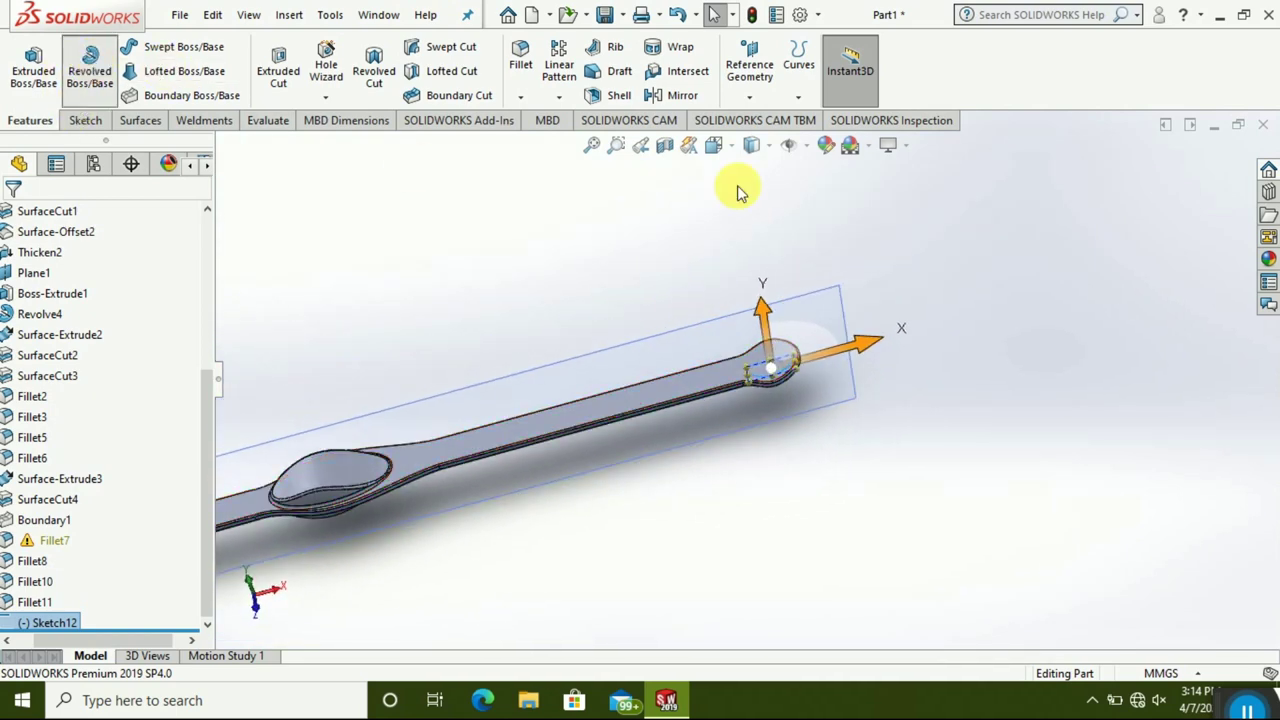
left_click(779, 366)
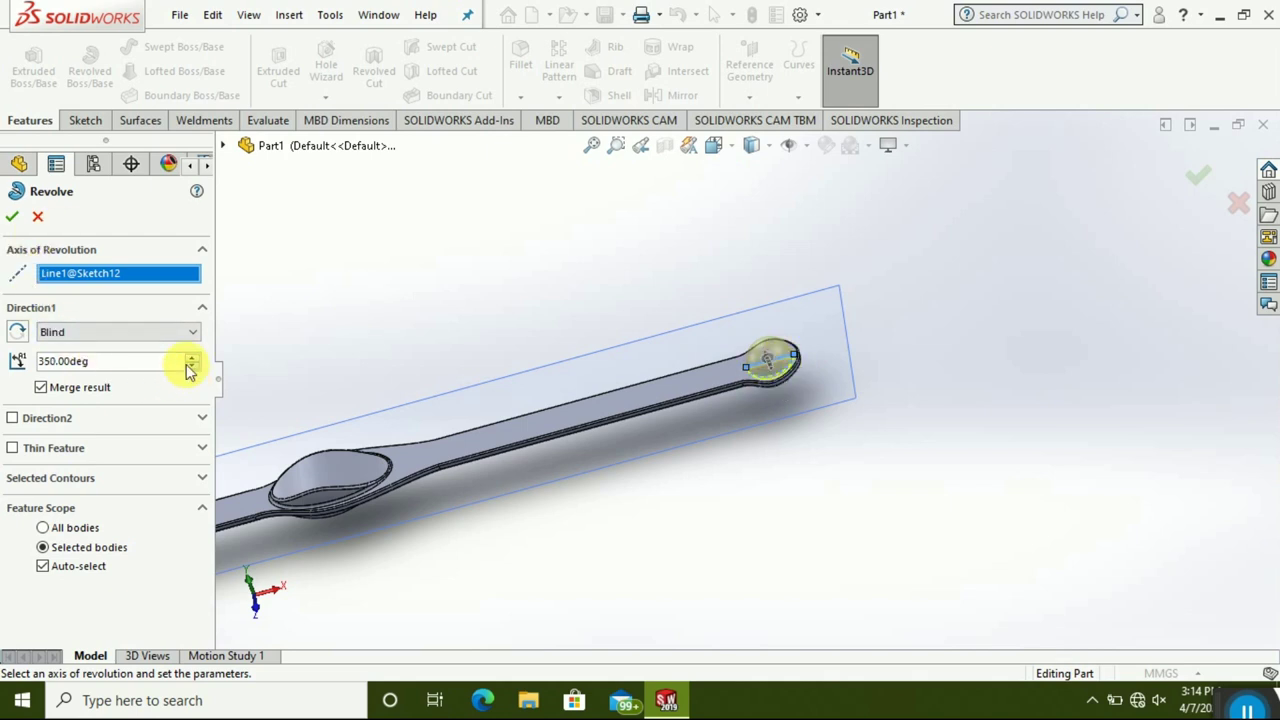
- Set the revolve to Blind 180°, reversed to sit below the handle end, and confirm it
scroll(801, 356, "down", 2)
scroll(787, 347, "down", 2)
scroll(686, 400, "down", 2)
middle_click_drag(651, 477, 588, 428)
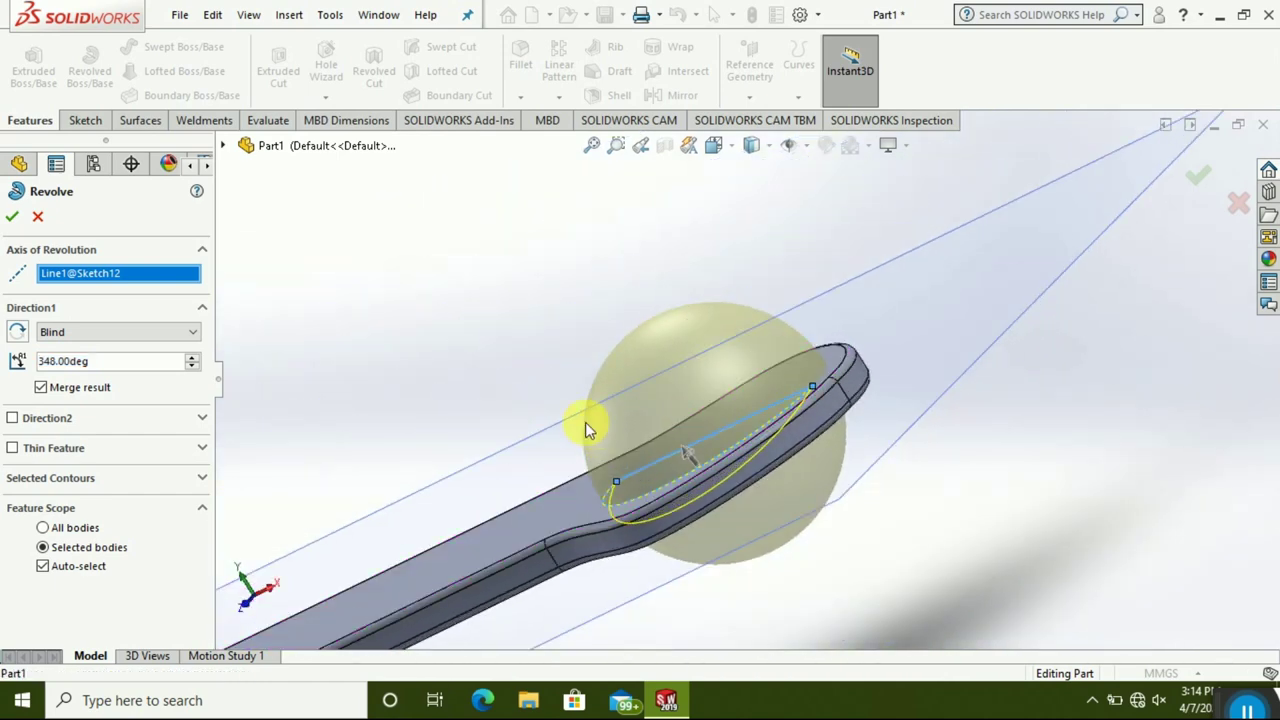
left_click(192, 365)
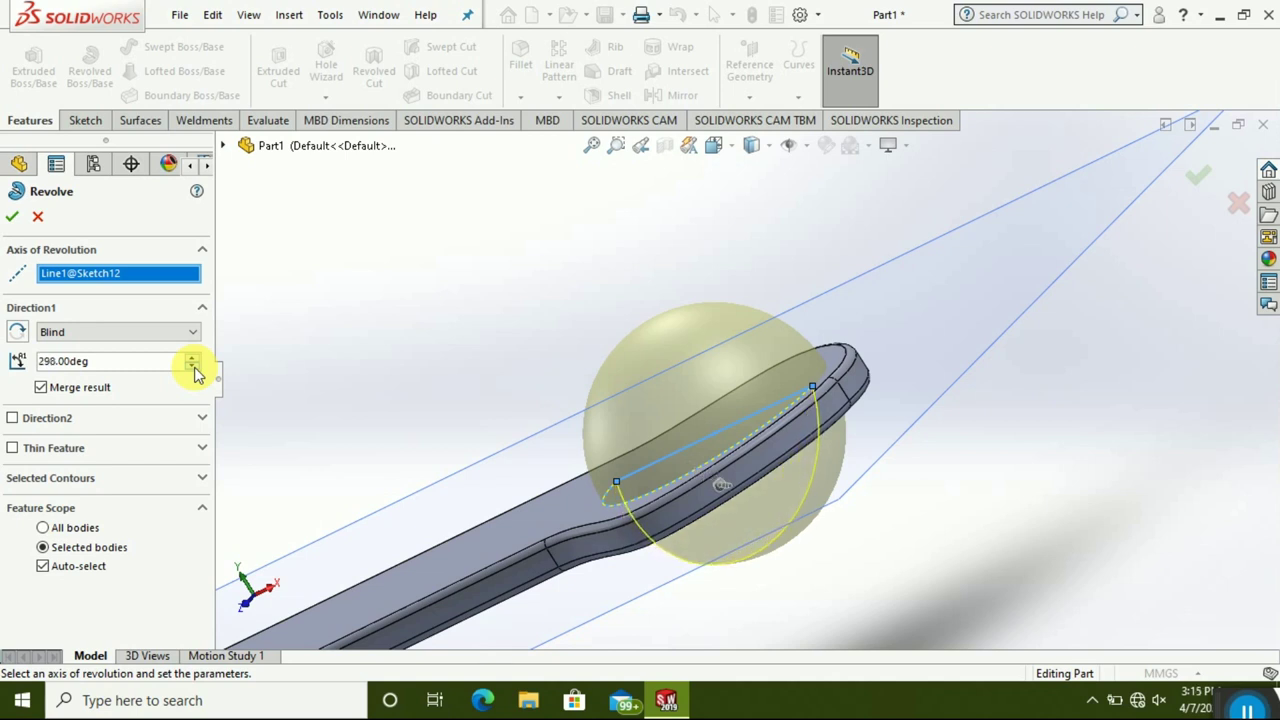
left_click(192, 366)
left_click(21, 335)
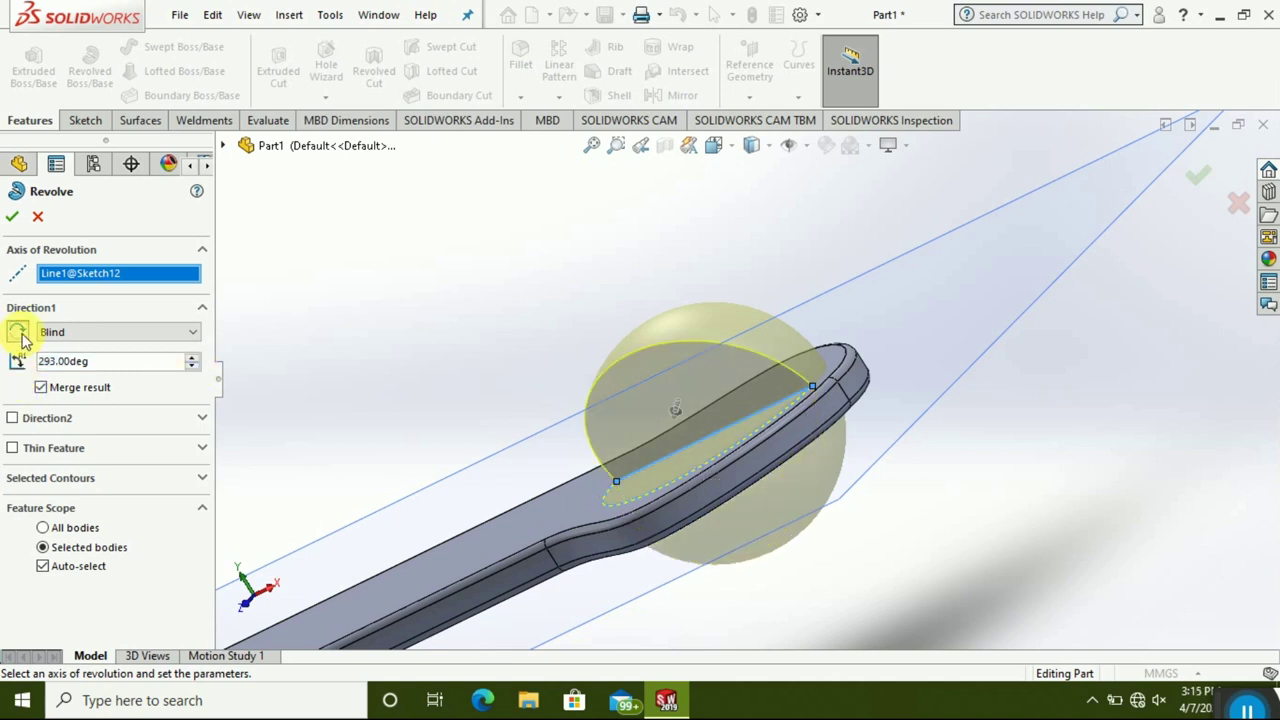
left_click(193, 359)
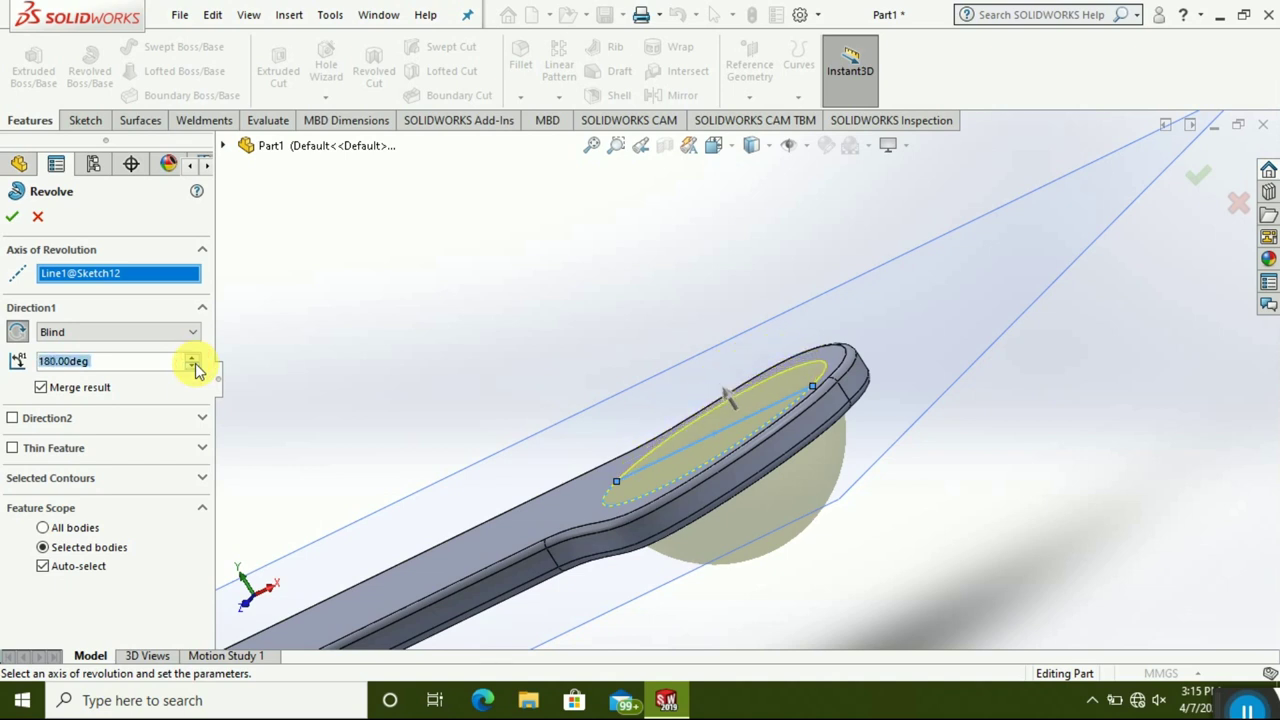
left_click(11, 218)
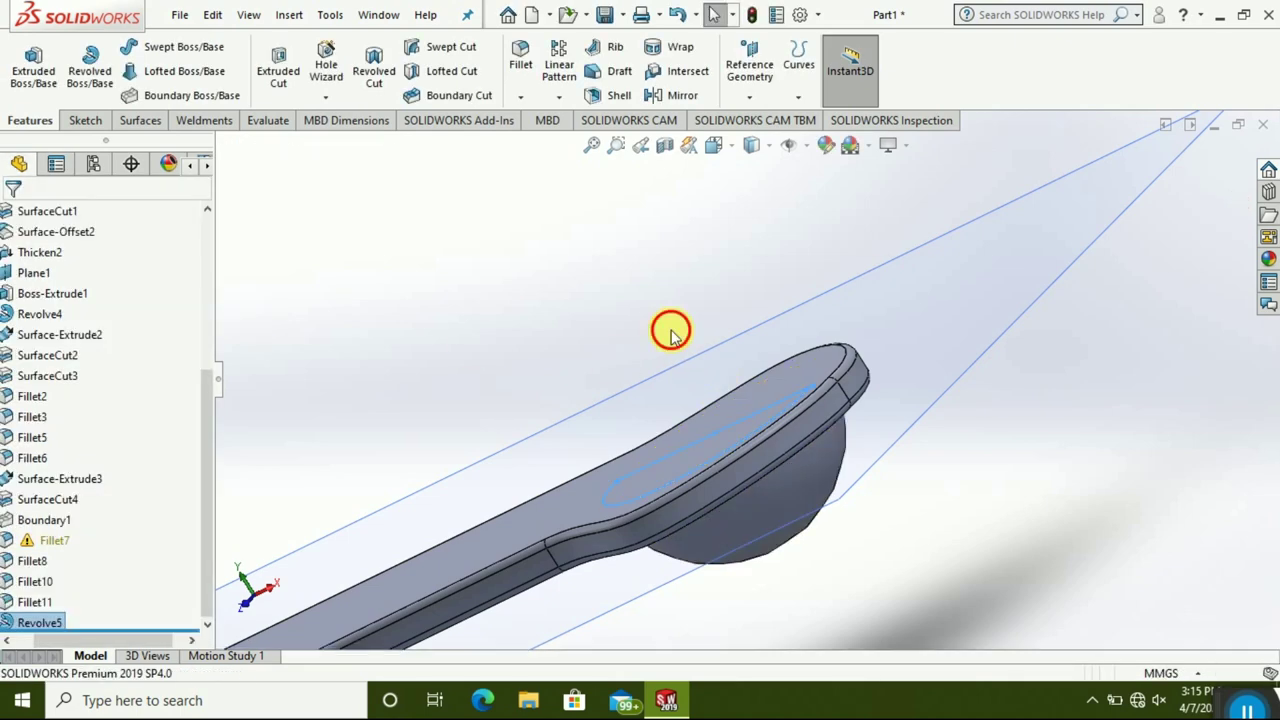
scroll(728, 420, "up", 3)
scroll(728, 420, "up", 2)
middle_click_drag(727, 414, 778, 296)
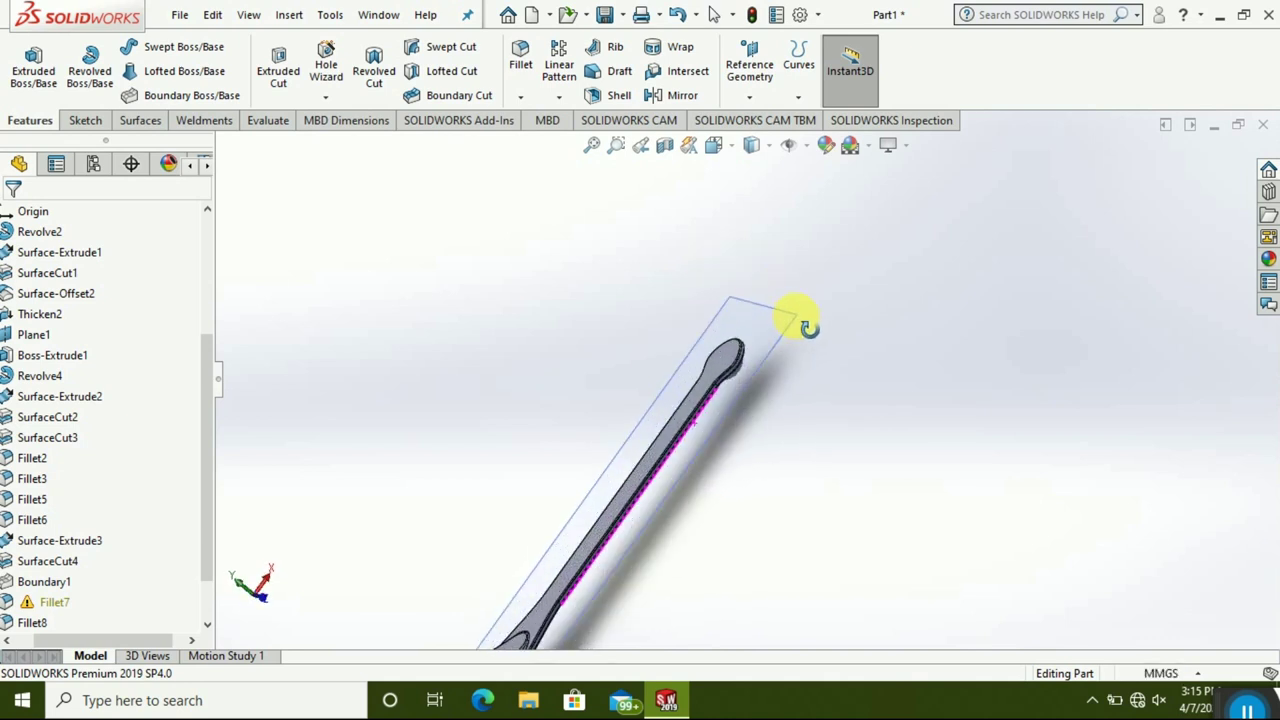
middle_click_drag(778, 296, 800, 394)
scroll(671, 493, "down", 2)
scroll(671, 493, "up", 2)
scroll(671, 491, "up", 2)
scroll(671, 491, "up", 2)
mouse_move(614, 594)
middle_mouse_down()
mouse_move(565, 537)
mouse_move(591, 458)
middle_mouse_up()
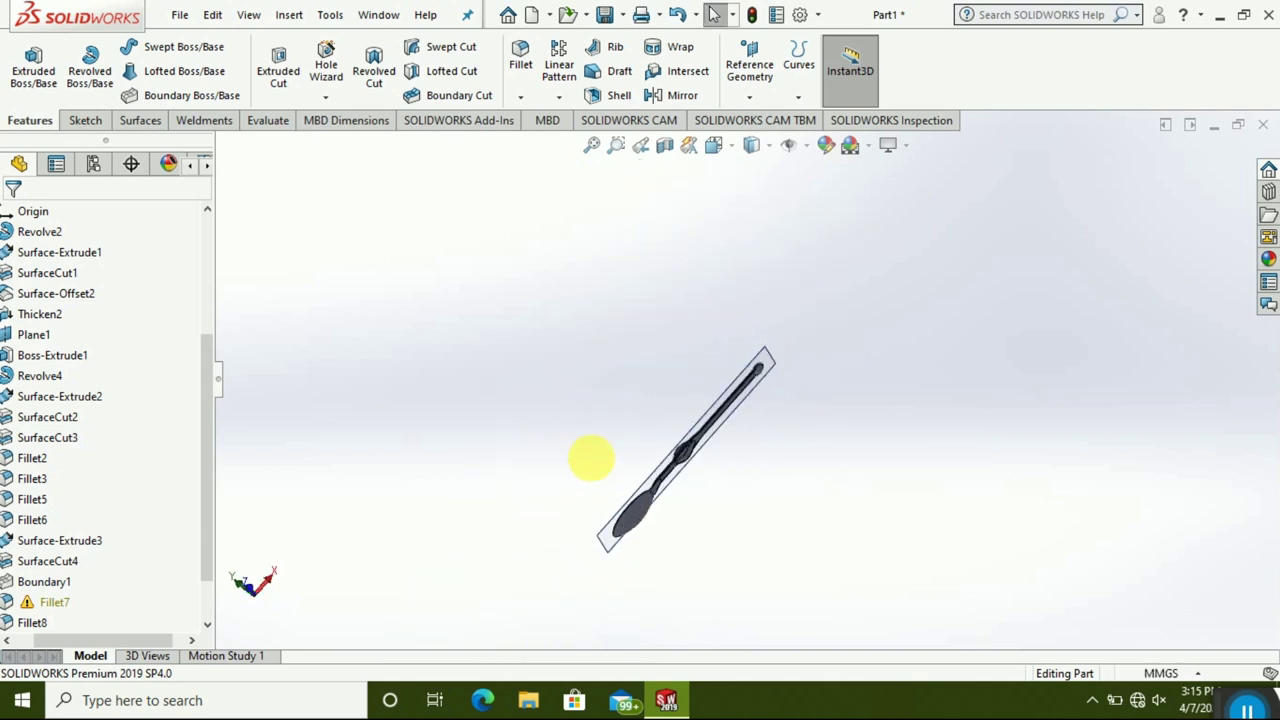
mouse_move(1010, 466)
middle_mouse_down()
mouse_move(971, 543)
mouse_move(1020, 606)
mouse_move(829, 409)
mouse_move(630, 416)
middle_mouse_up()
scroll(630, 416, "down", 2)
mouse_move(563, 471)
middle_mouse_down()
mouse_move(591, 486)
mouse_move(554, 537)
middle_mouse_up()
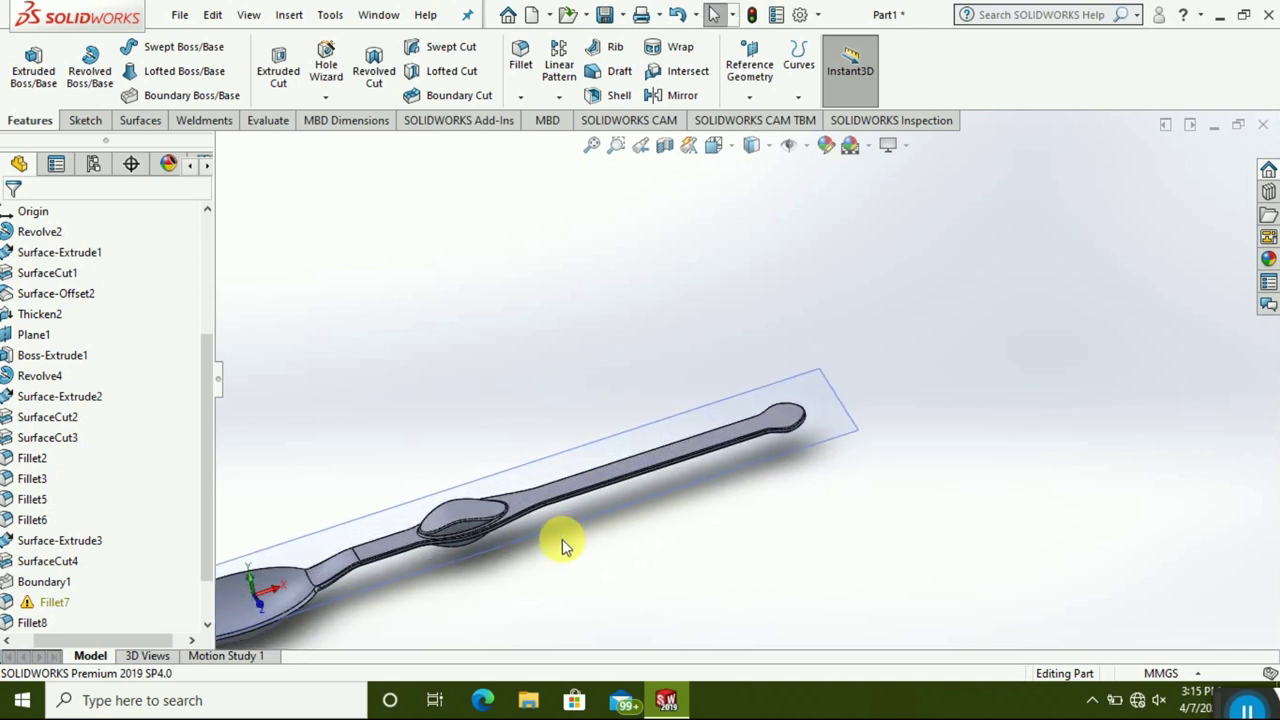
scroll(558, 540, "up", 2)
scroll(607, 422, "down", 1)
scroll(757, 377, "down", 2)
scroll(817, 398, "down", 3)
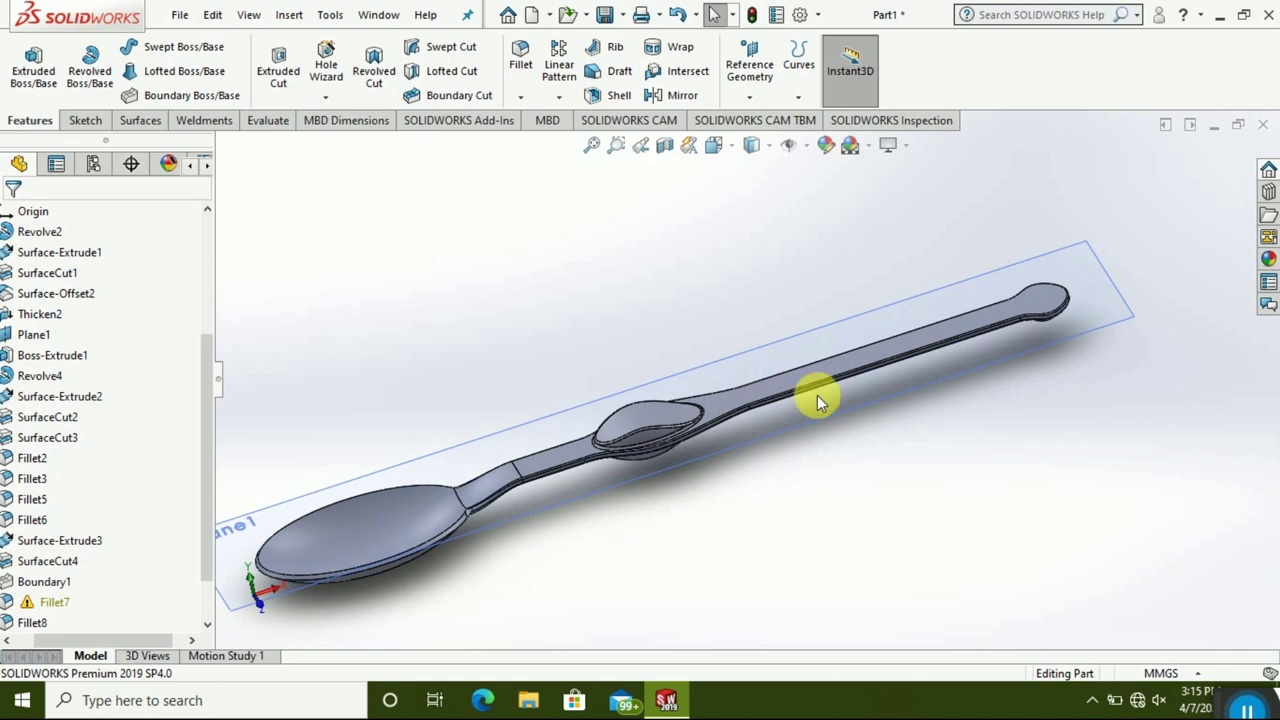
mouse_move(1095, 397)
middle_mouse_down()
mouse_move(1043, 357)
mouse_move(986, 274)
mouse_move(1022, 322)
middle_mouse_up()
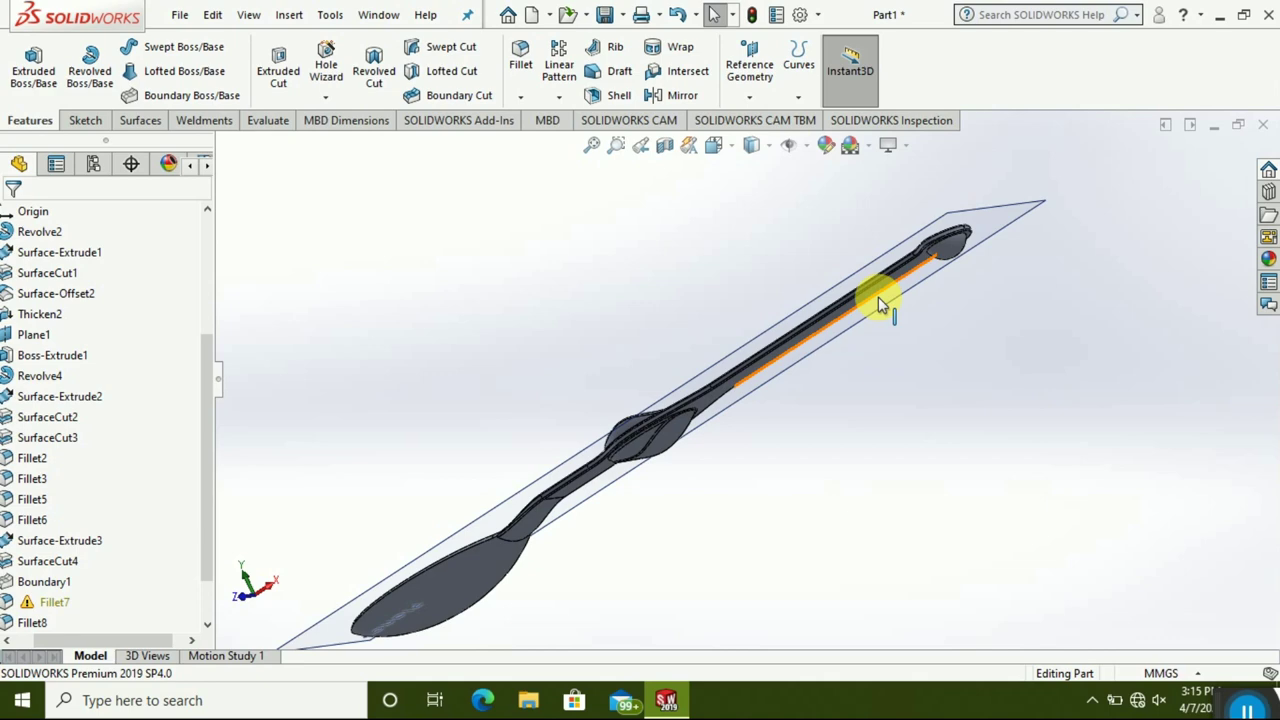
scroll(926, 264, "down", 2)
scroll(926, 264, "down", 2)
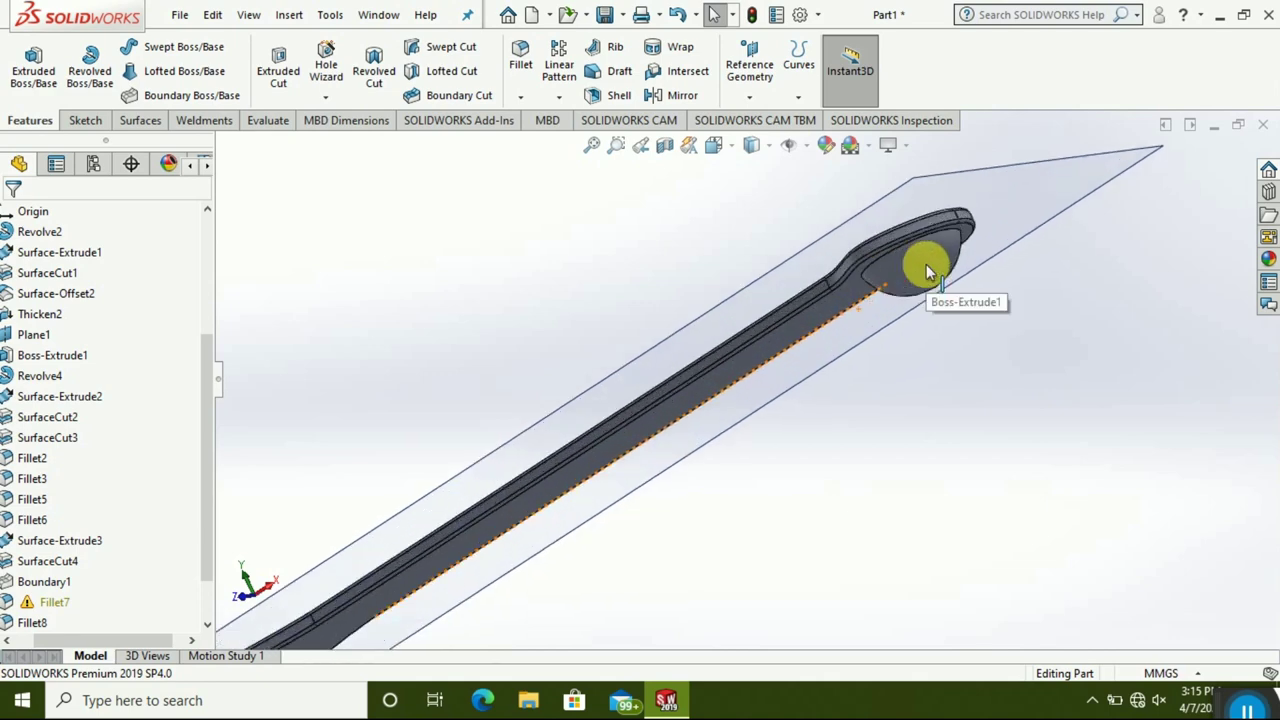
scroll(926, 264, "down", 2)
mouse_move(926, 264)
middle_mouse_down()
mouse_move(877, 366)
mouse_move(831, 289)
mouse_move(849, 217)
middle_mouse_up()
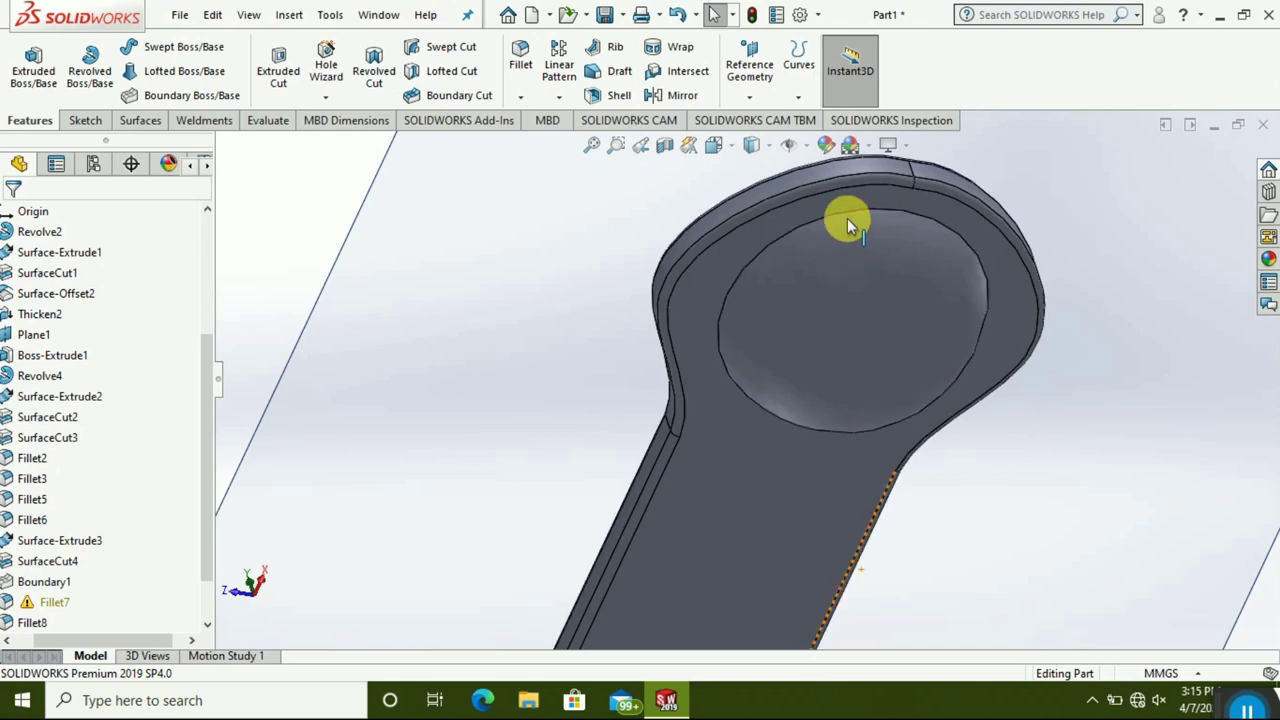
- Fillet the circular edge of the handle-end dish with an 11.00 mm radius
left_click(516, 58)
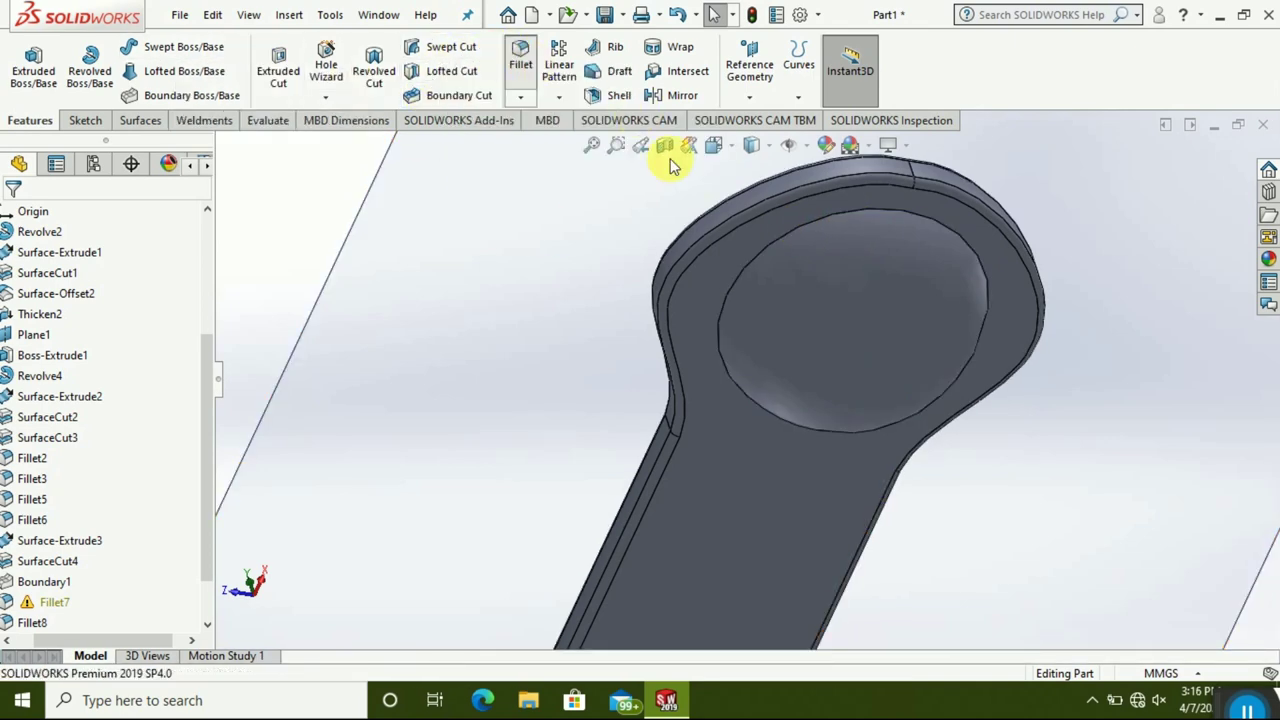
left_click(737, 278)
type("11")
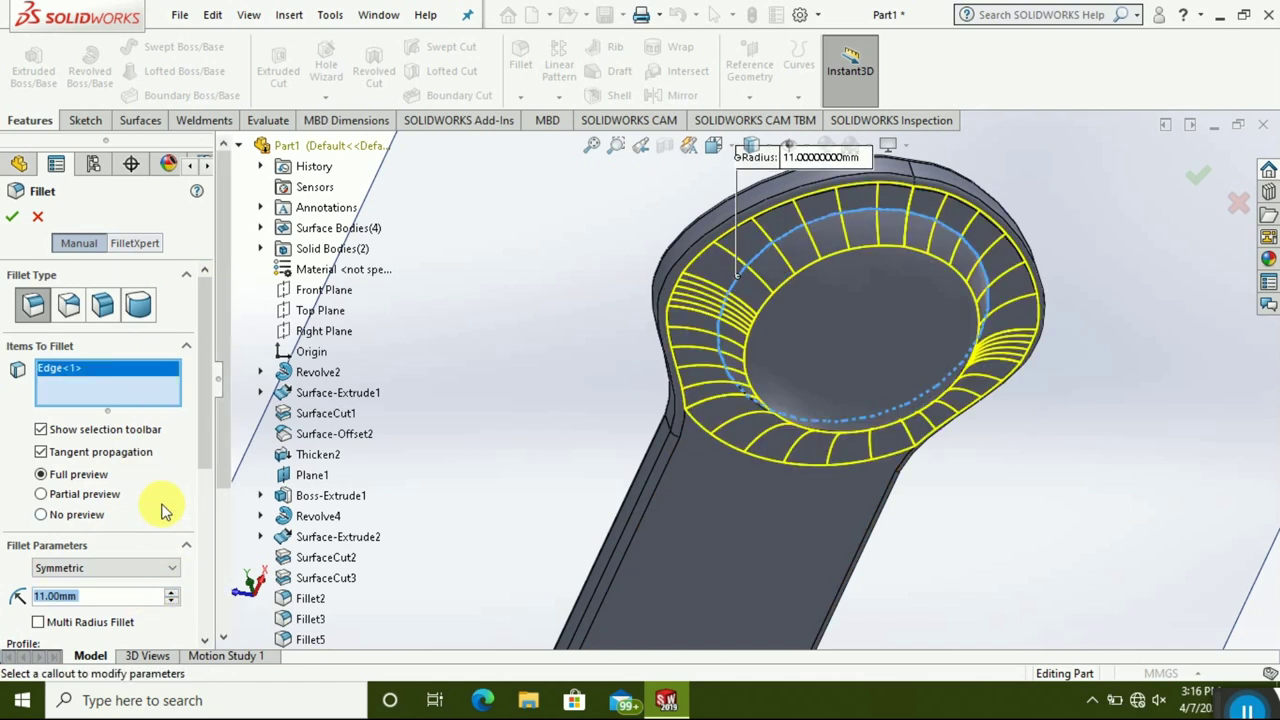
left_click(11, 216)
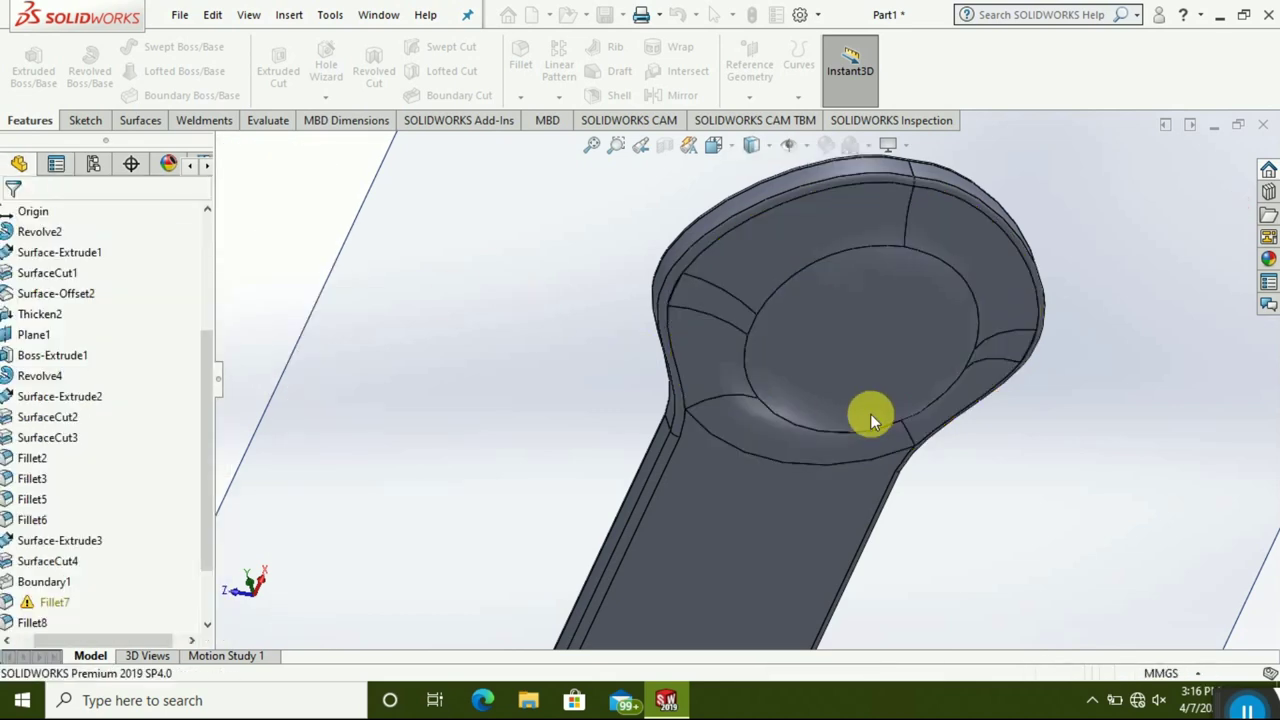
scroll(820, 424, "up", 2)
- Fit and orbit the spoon, then select the warning-flagged Fillet7 to show its missing-edge error
scroll(820, 424, "up", 2)
scroll(820, 424, "up", 2)
mouse_move(820, 424)
middle_mouse_down()
mouse_move(850, 463)
mouse_move(672, 480)
mouse_move(888, 358)
mouse_move(903, 323)
mouse_move(609, 491)
mouse_move(636, 584)
mouse_move(603, 551)
mouse_move(683, 451)
mouse_move(680, 664)
middle_mouse_up()
scroll(677, 566, "down", 2)
scroll(677, 566, "down", 3)
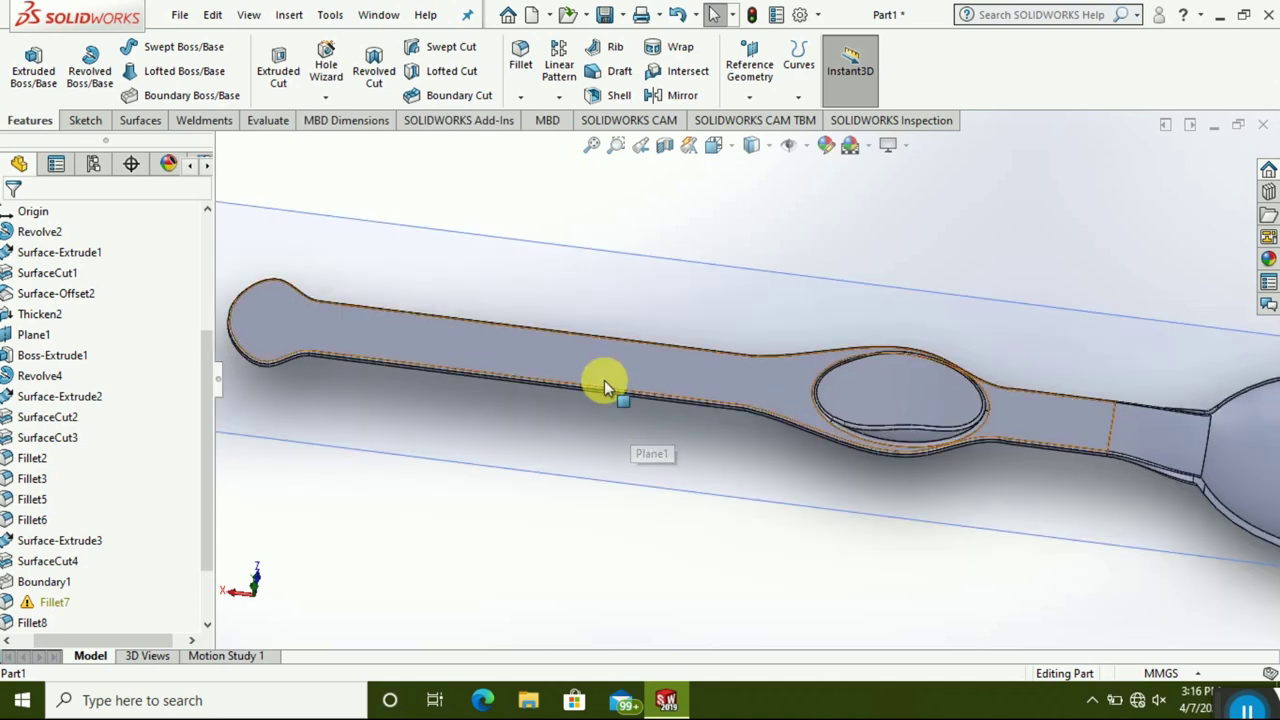
key("f")
mouse_move(686, 403)
middle_mouse_down()
mouse_move(697, 306)
mouse_move(720, 260)
middle_mouse_up()
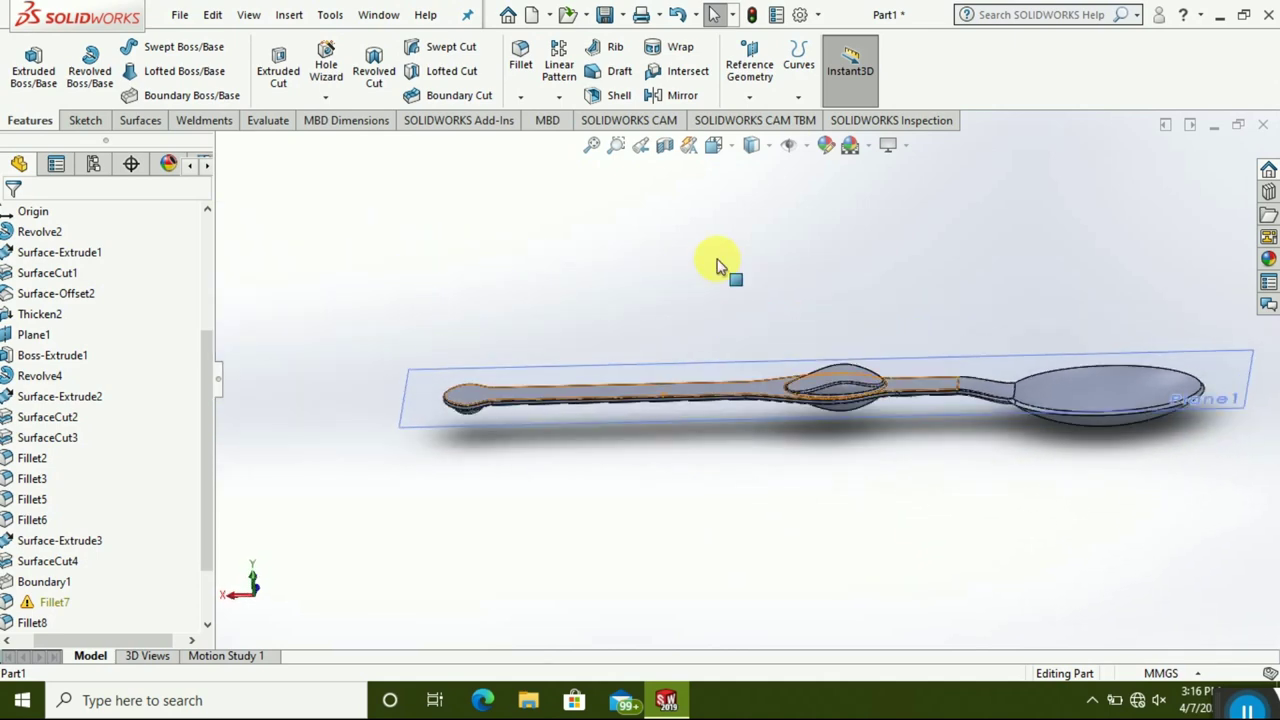
scroll(148, 354, "up", 3)
scroll(140, 375, "down", 1)
scroll(100, 440, "down", 2)
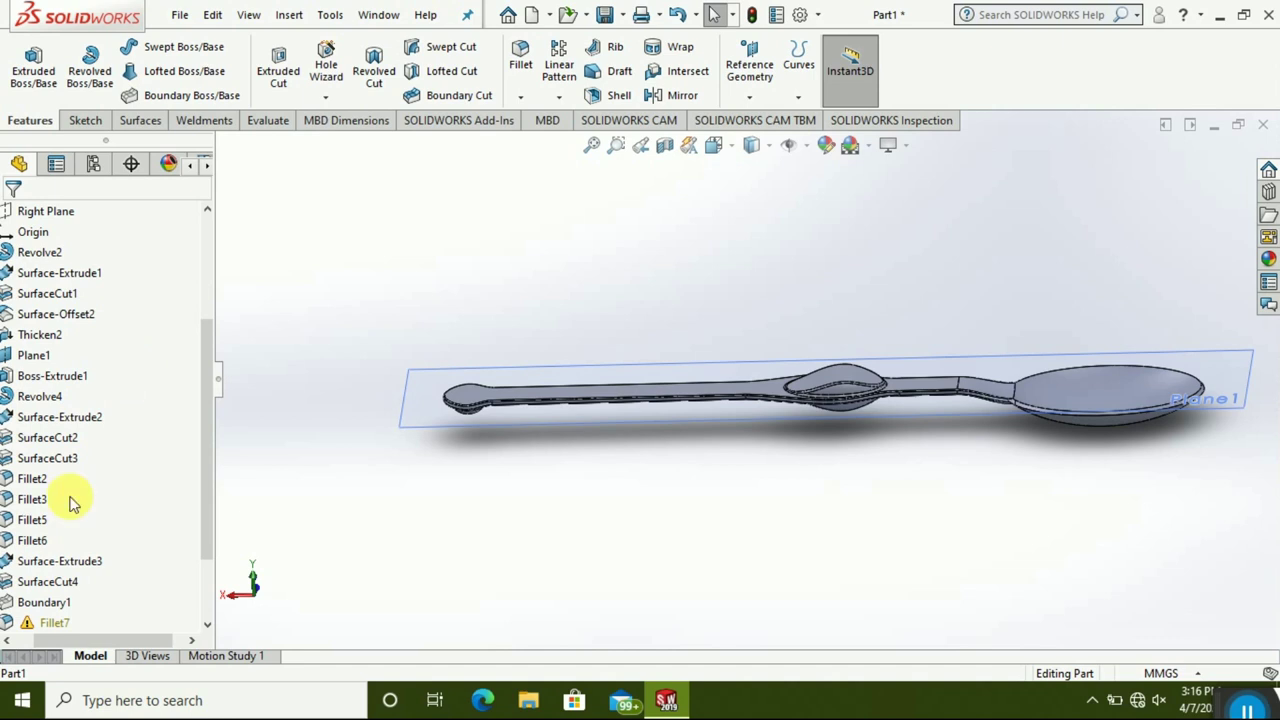
left_click(52, 624)
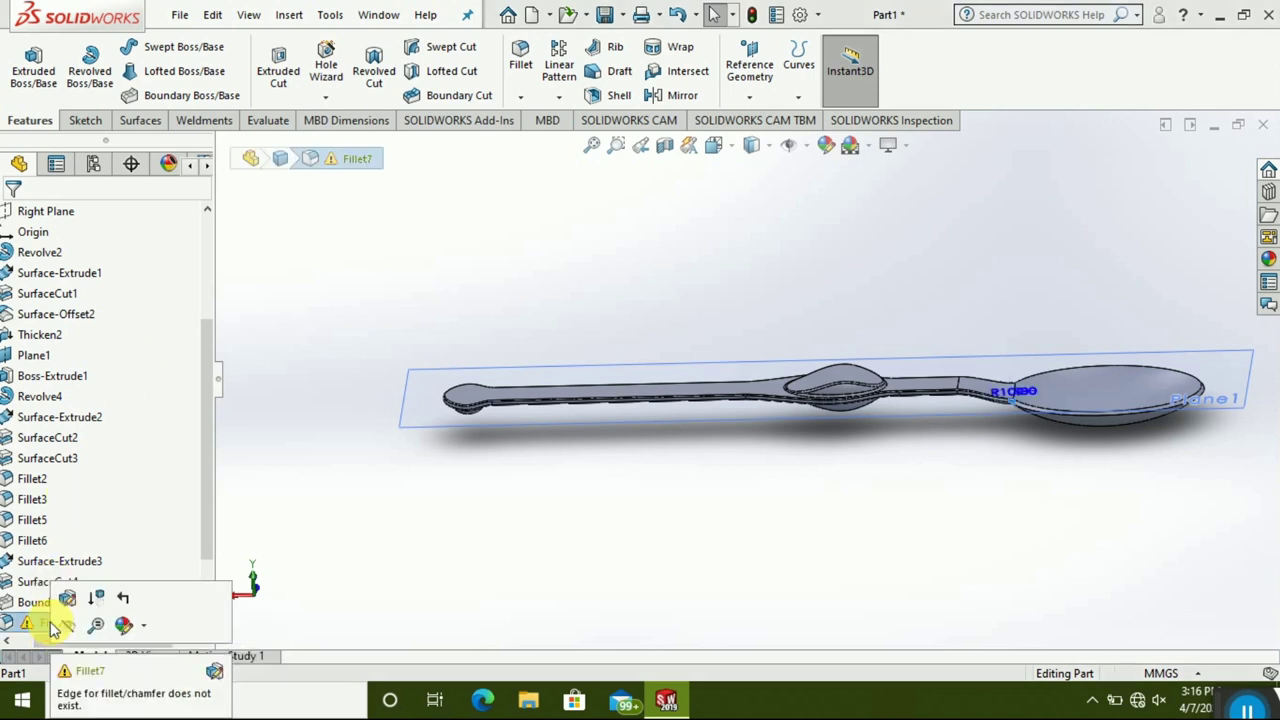
- Look through the context menus of Fillet7, Boundary1 and Surface-Extrude3 in the feature tree
right_click(52, 625)
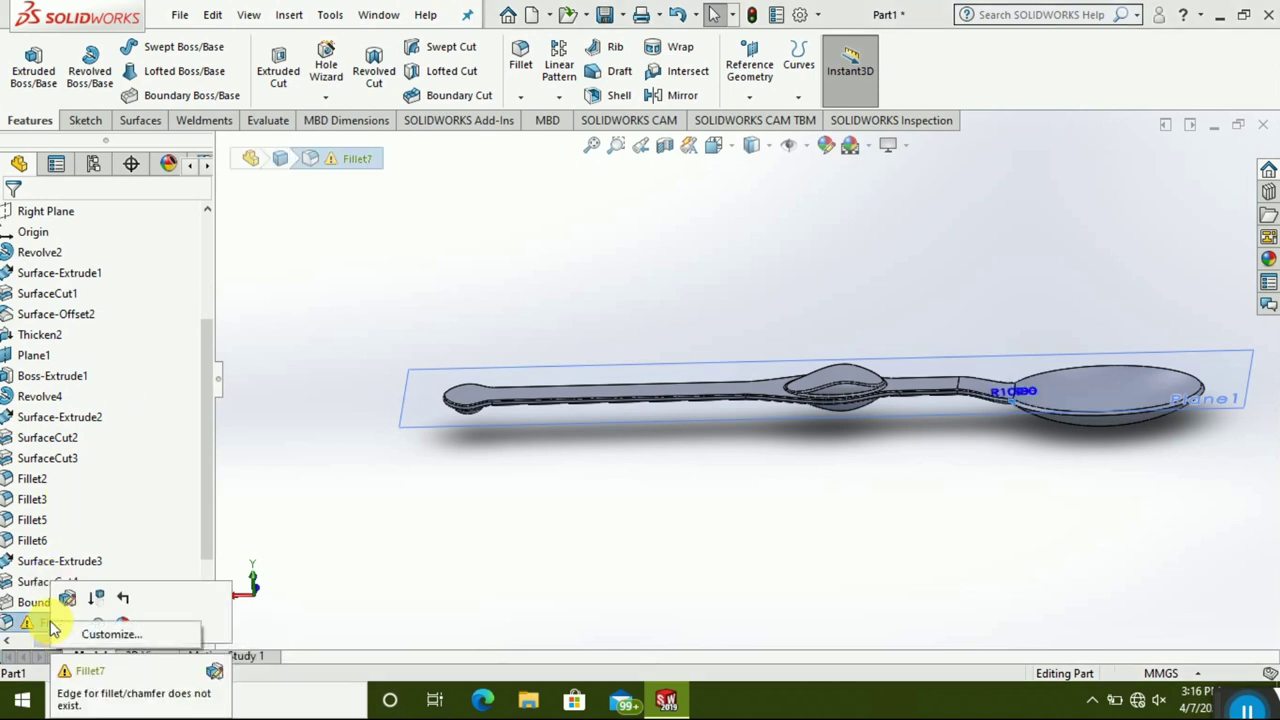
left_click(70, 602)
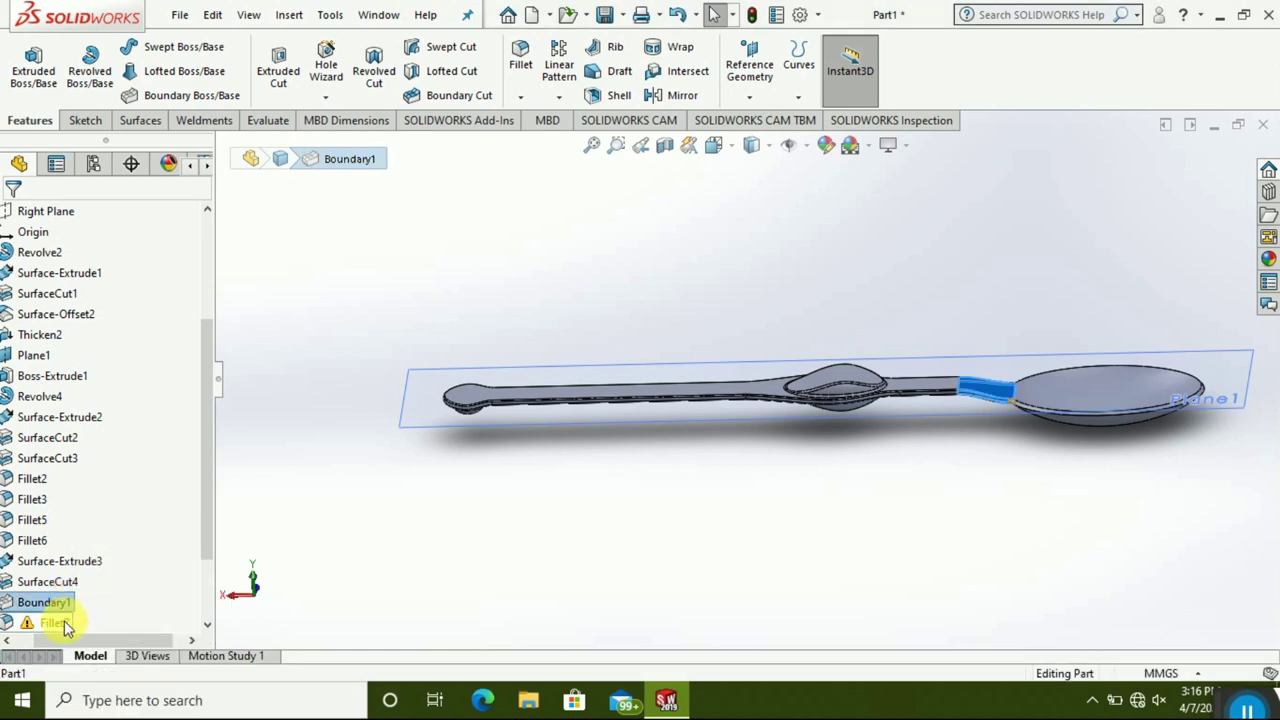
scroll(103, 563, "down", 1)
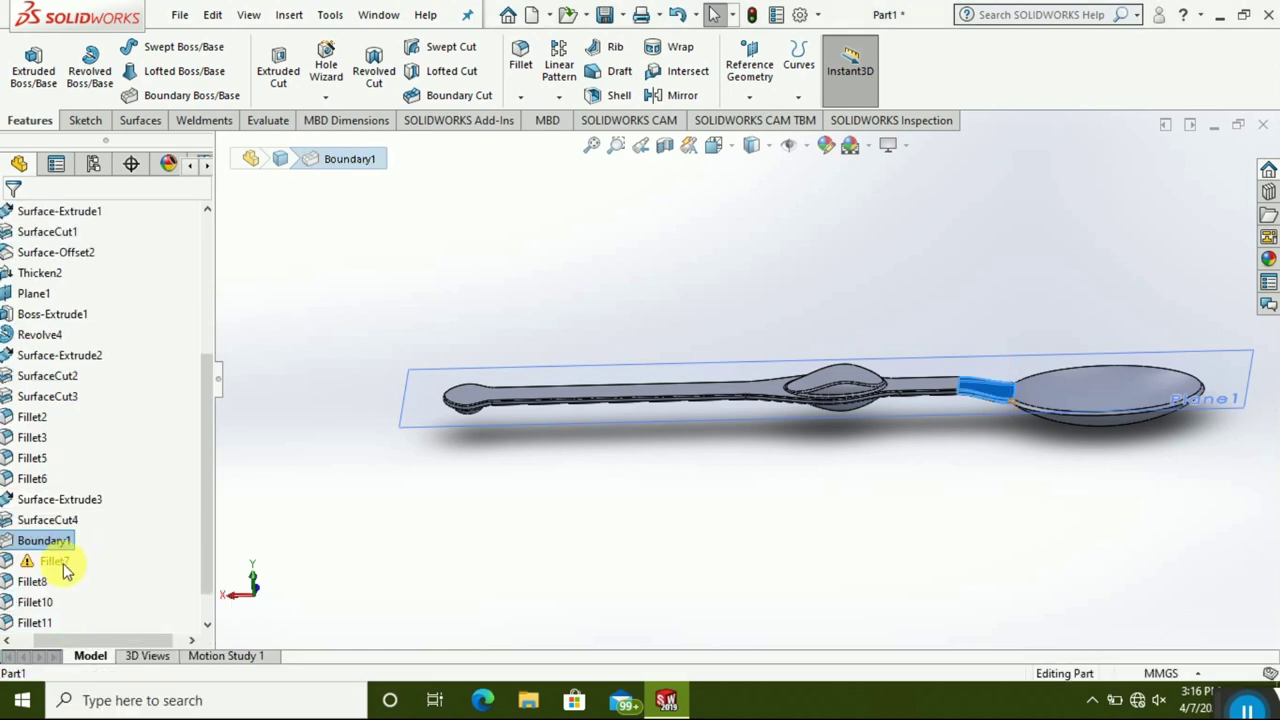
right_click(62, 567)
left_click(55, 561)
right_click(66, 515)
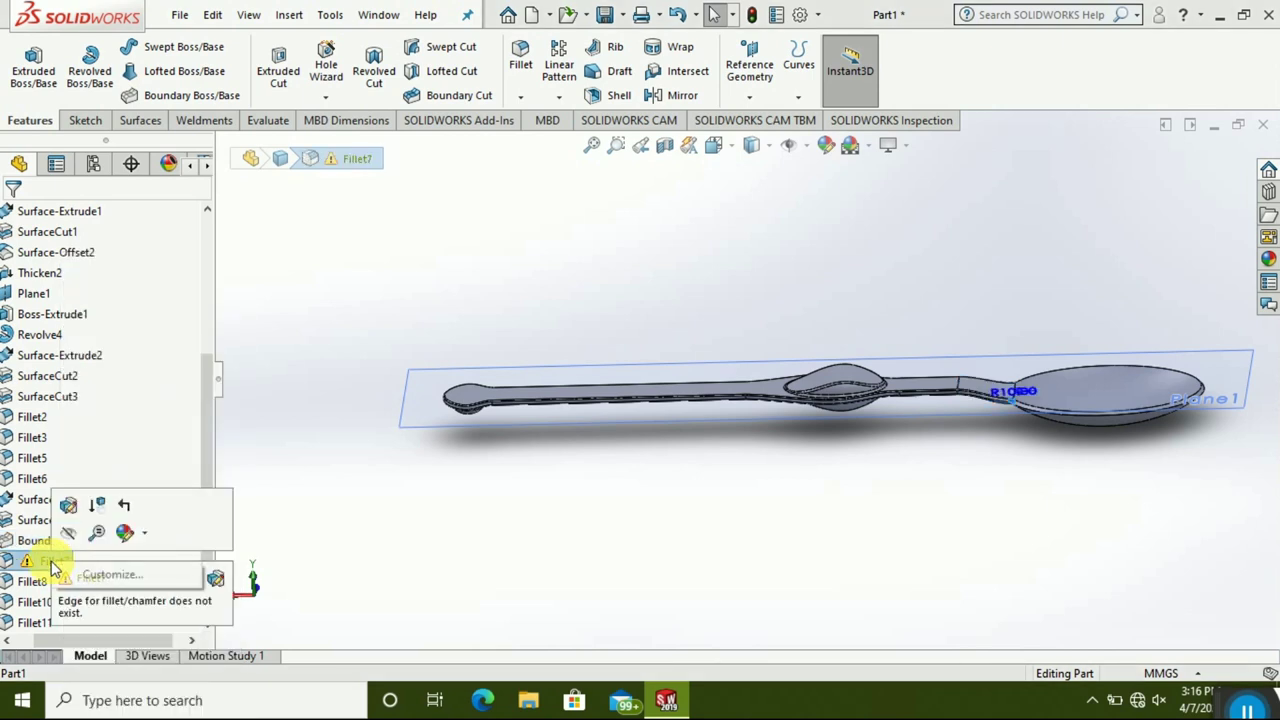
left_click(57, 499)
right_click(55, 563)
left_click(45, 561)
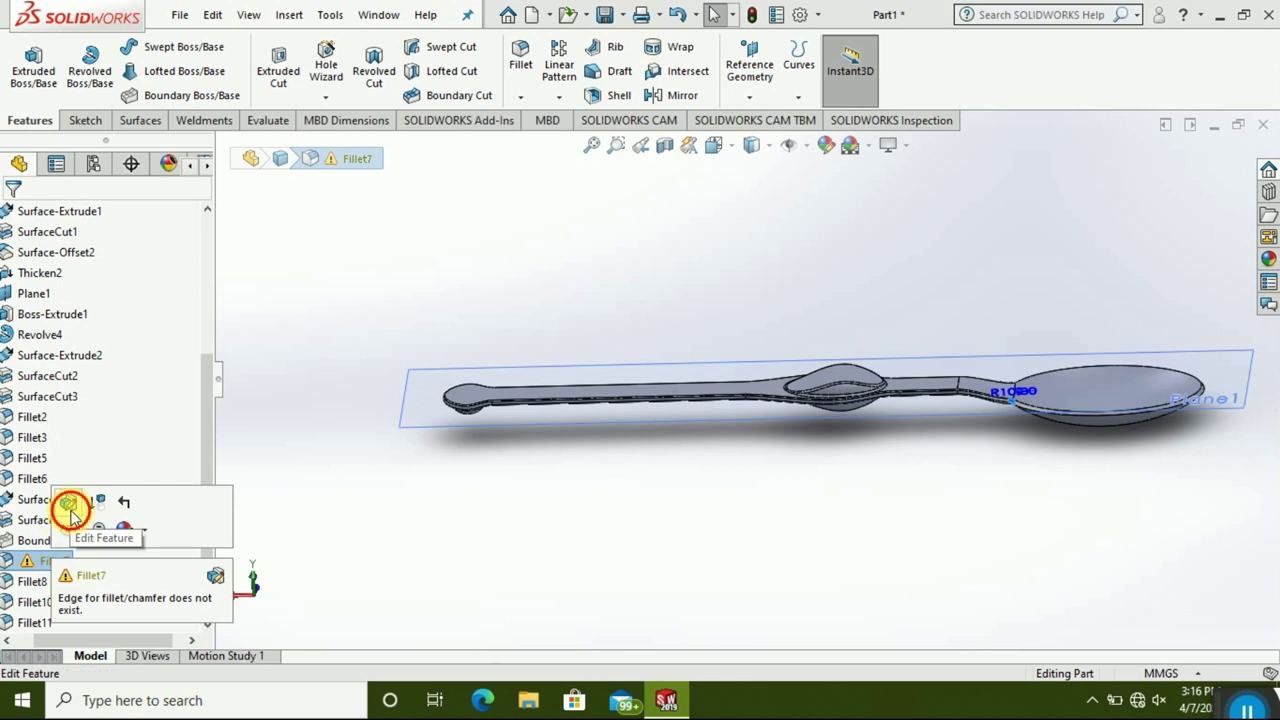
- Edit Fillet7, delete Missing Edge<2> from Items To Fillet, and apply the 10 mm fillet
double_click(972, 407)
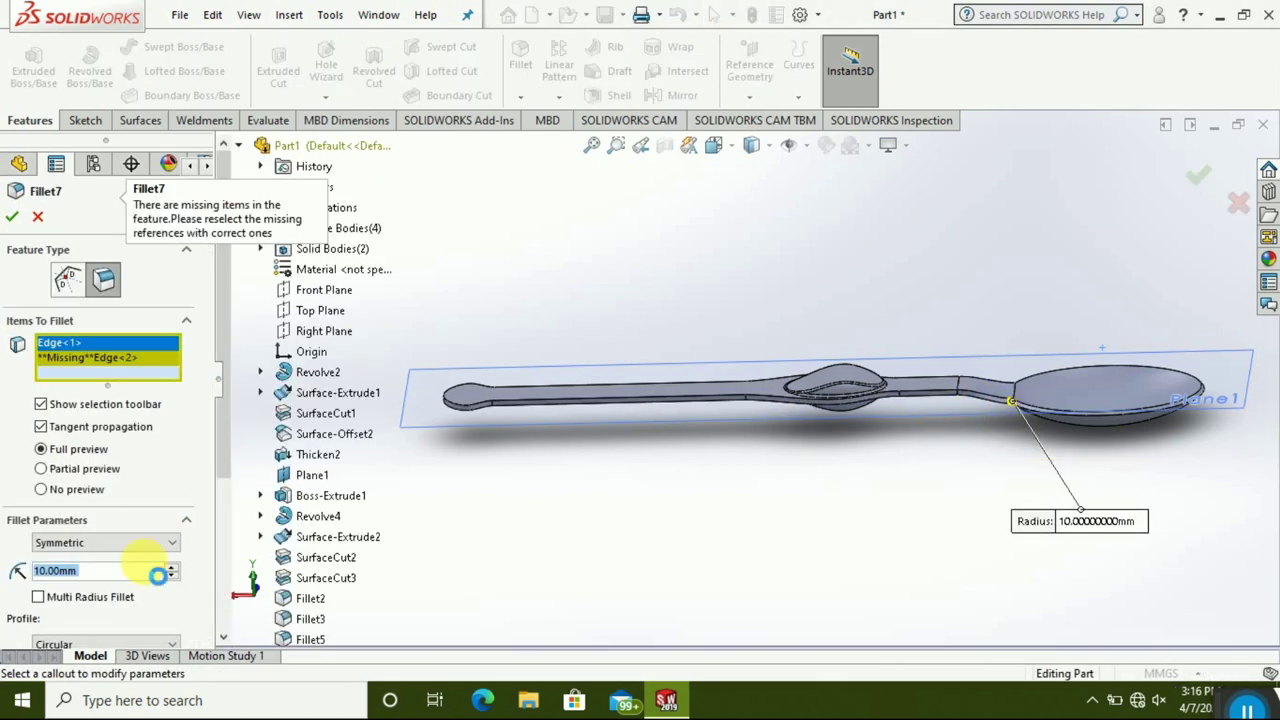
right_click(133, 367)
left_click(125, 380)
key("Delete")
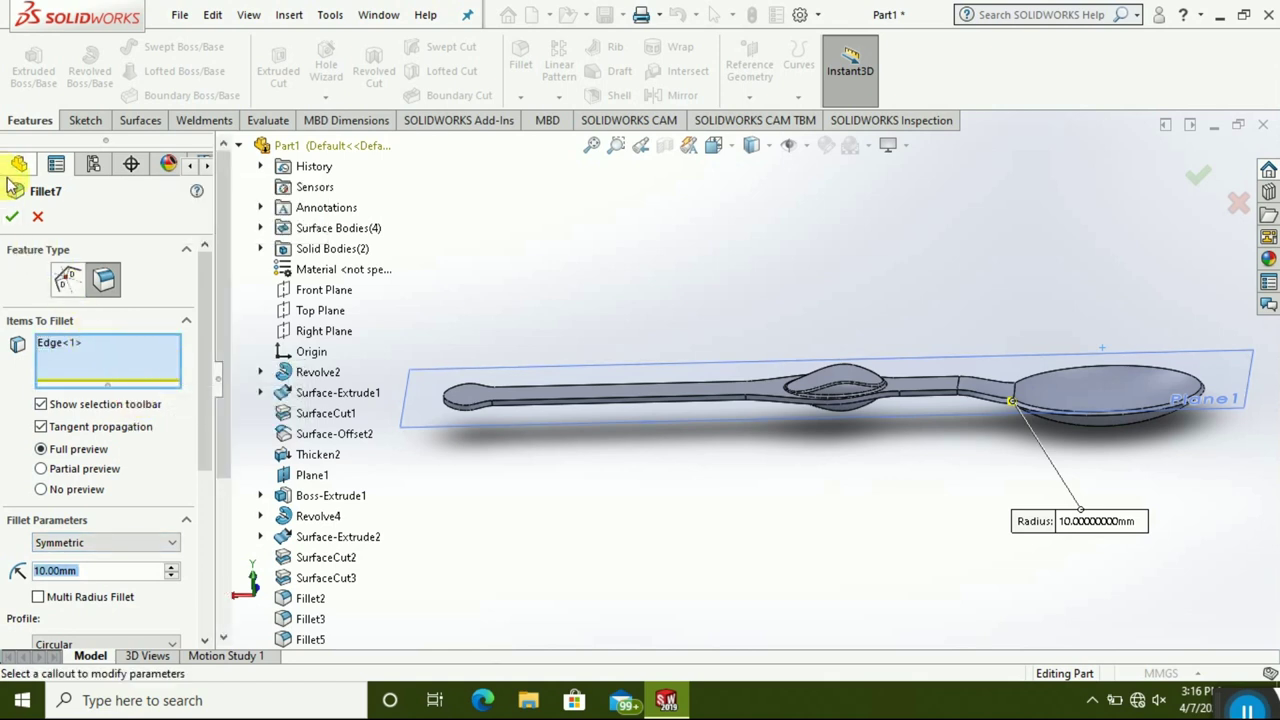
left_click(12, 216)
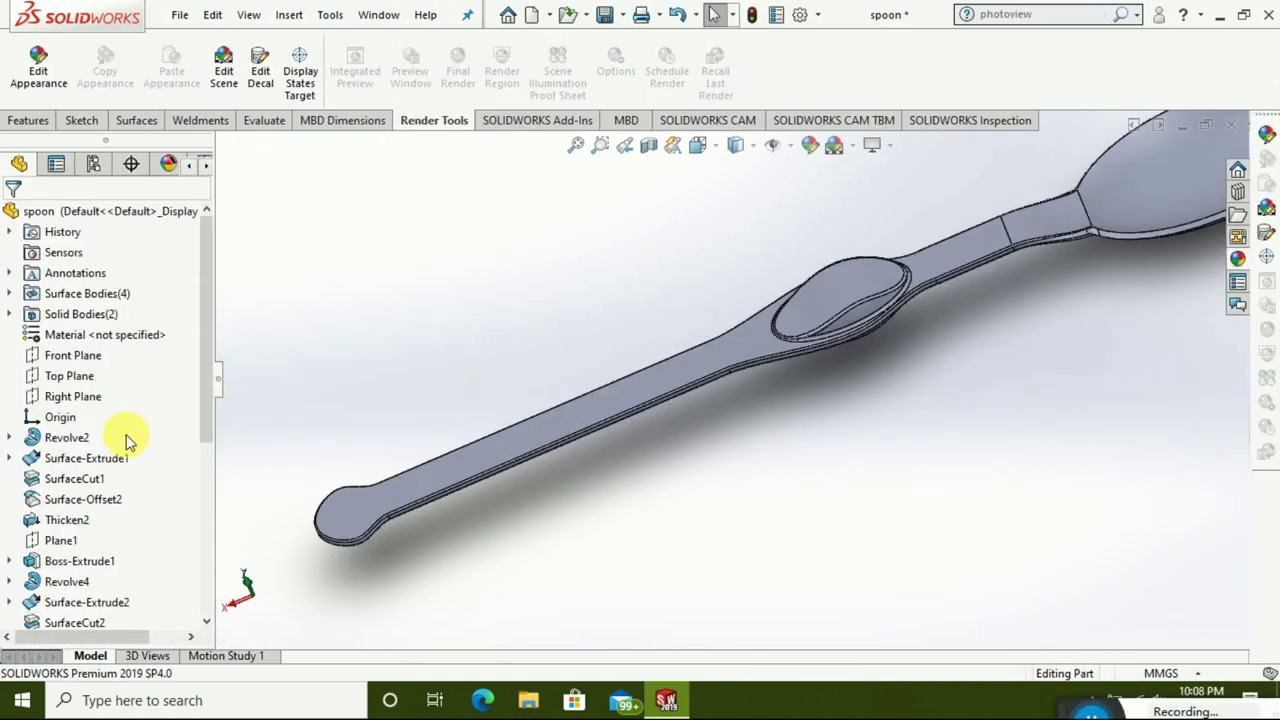
- Start a new sketch on the Top Plane, viewed normal to it
left_click(70, 378)
left_click(174, 348)
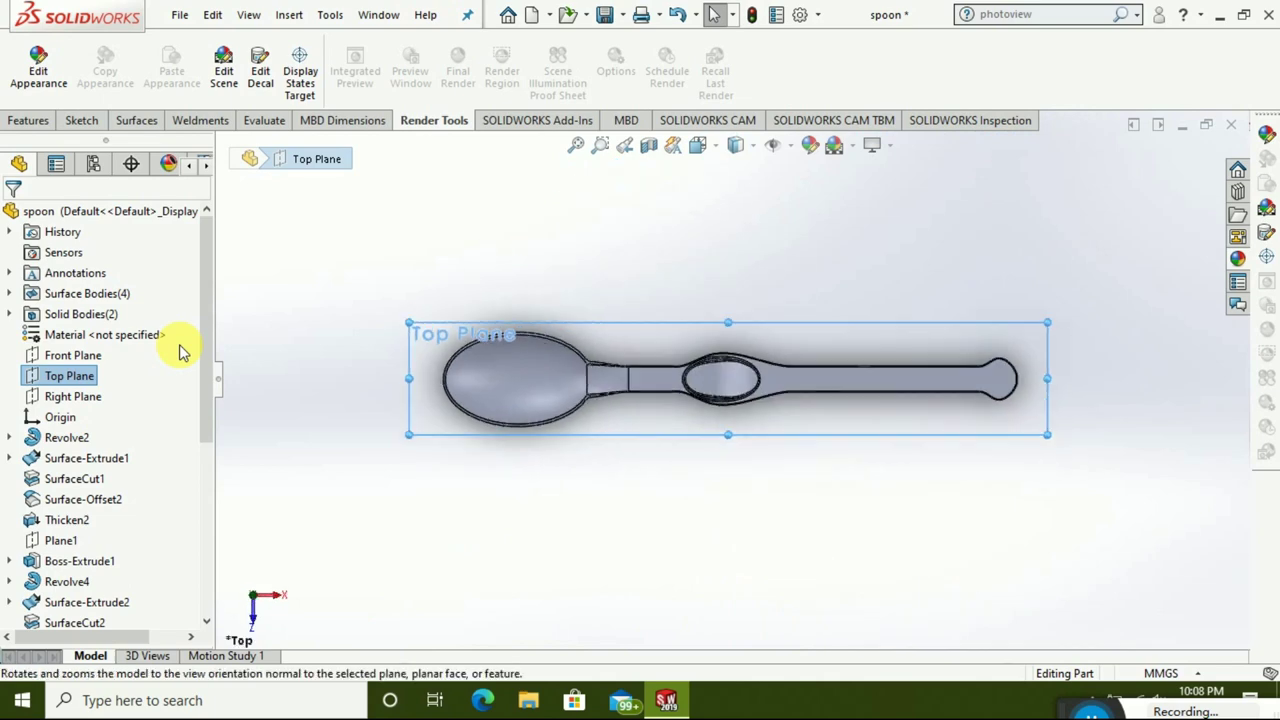
right_click(66, 376)
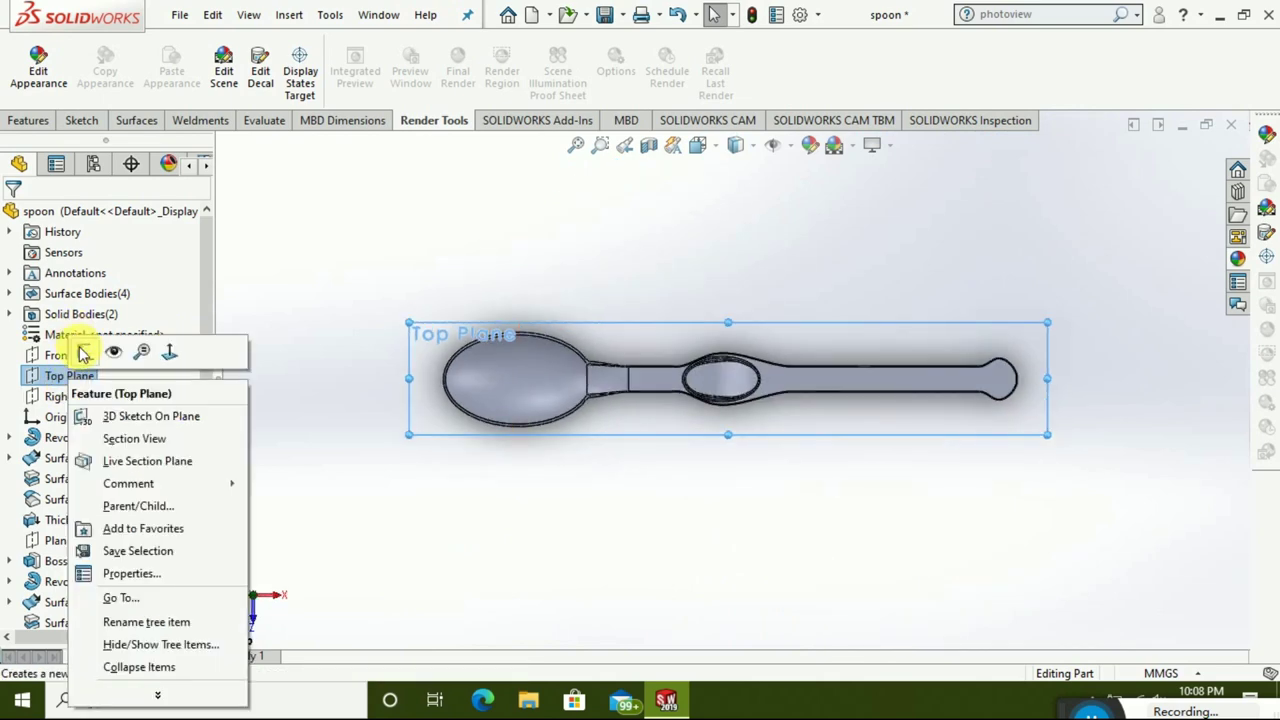
left_click(84, 352)
scroll(908, 377, "down", 1)
scroll(913, 385, "down", 2)
scroll(912, 383, "down", 1)
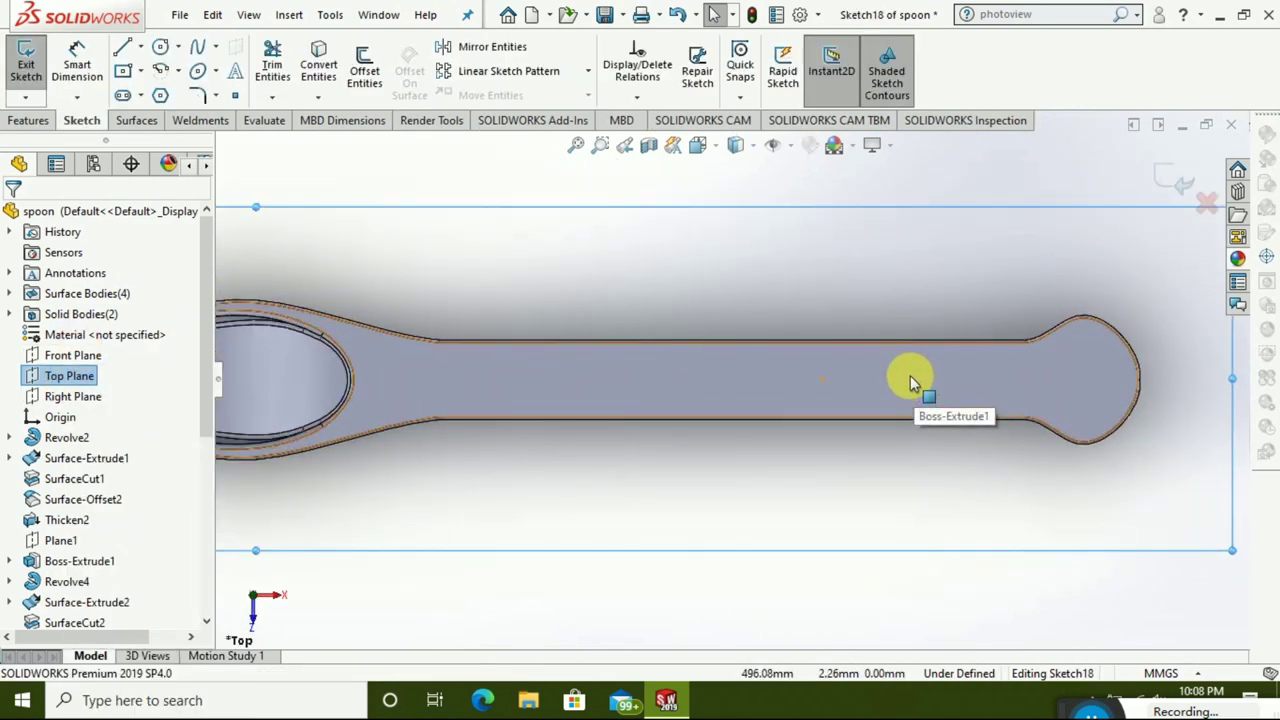
- Draw a horizontal centre line from the neck to the handle tip and a parallel line above it
left_click(122, 62)
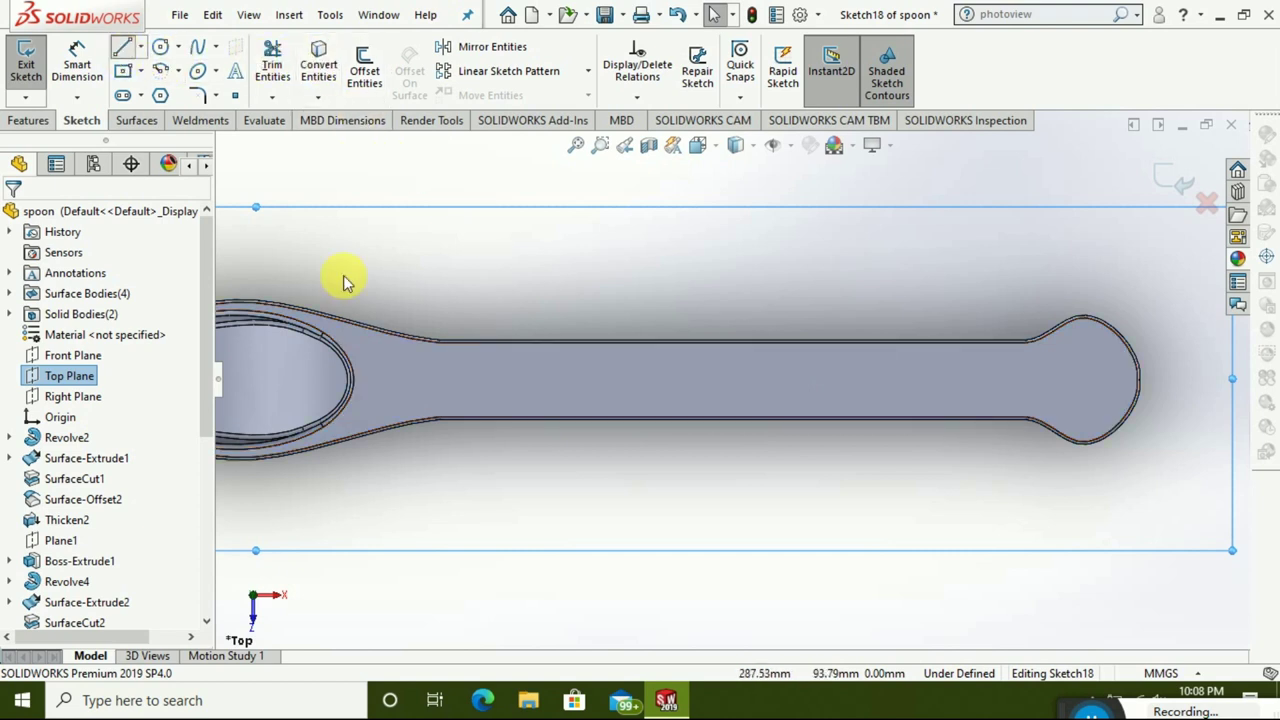
left_click(401, 381)
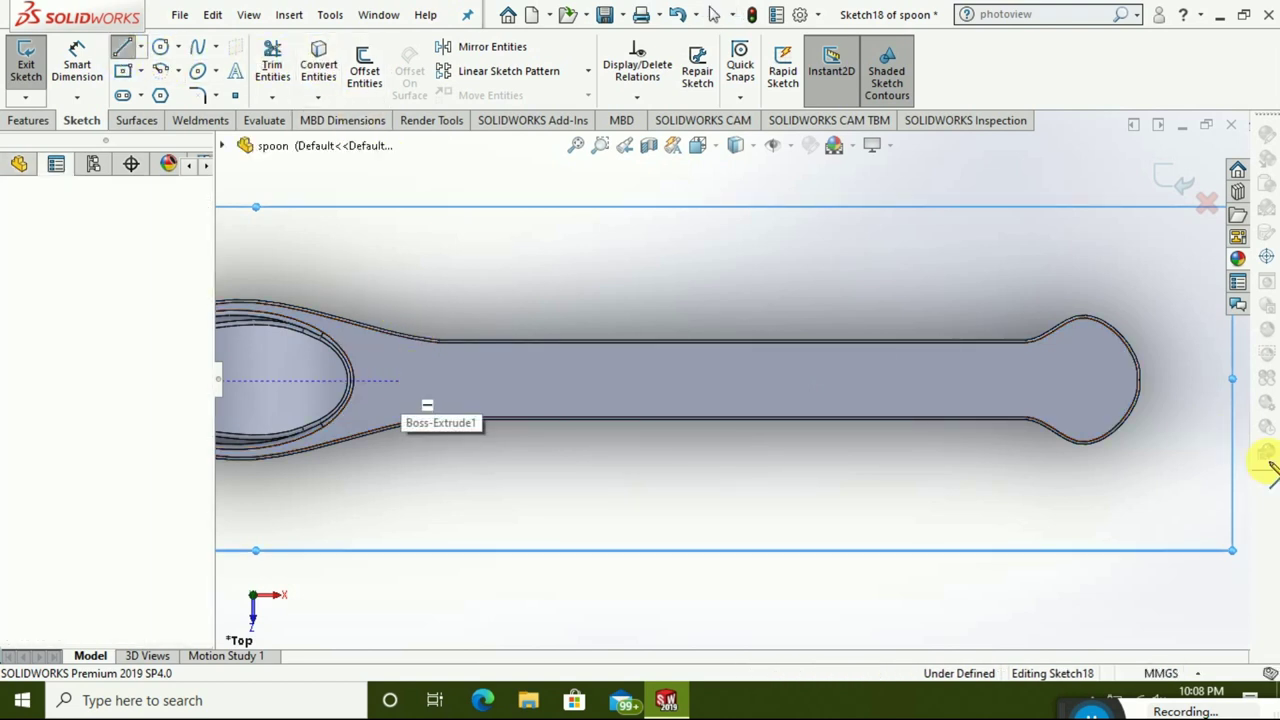
left_click(1164, 381)
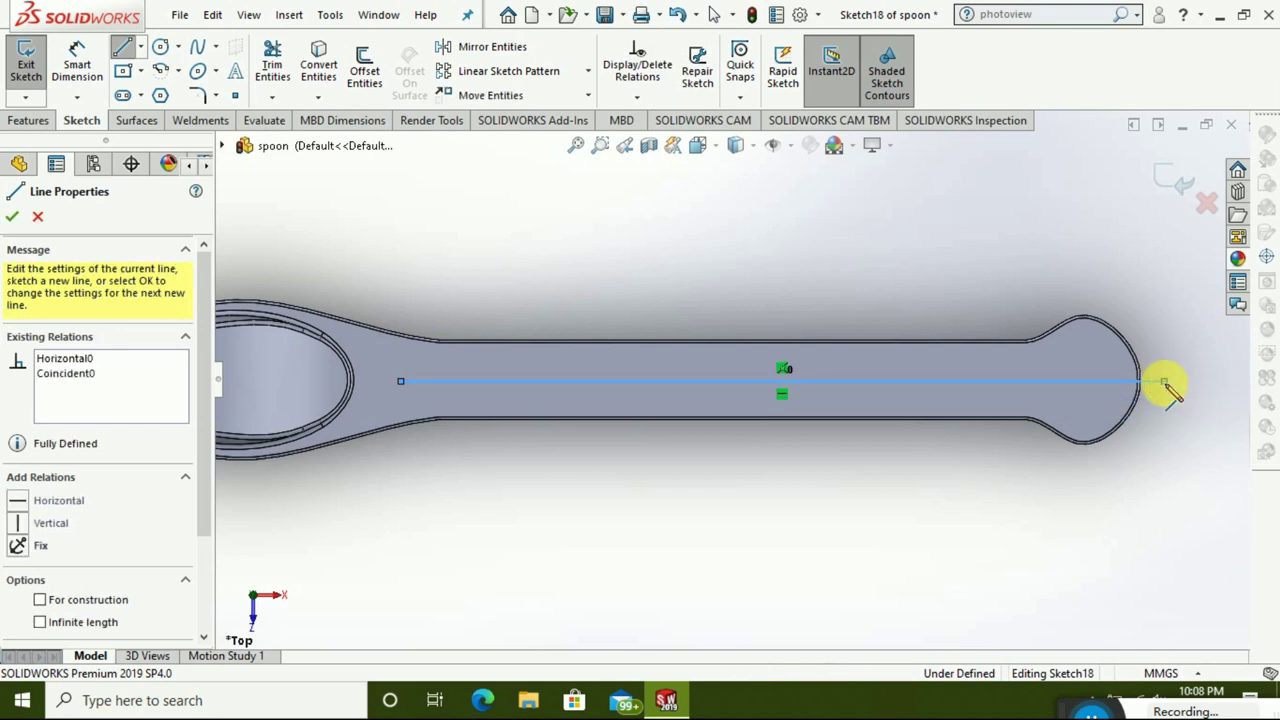
left_click(124, 49)
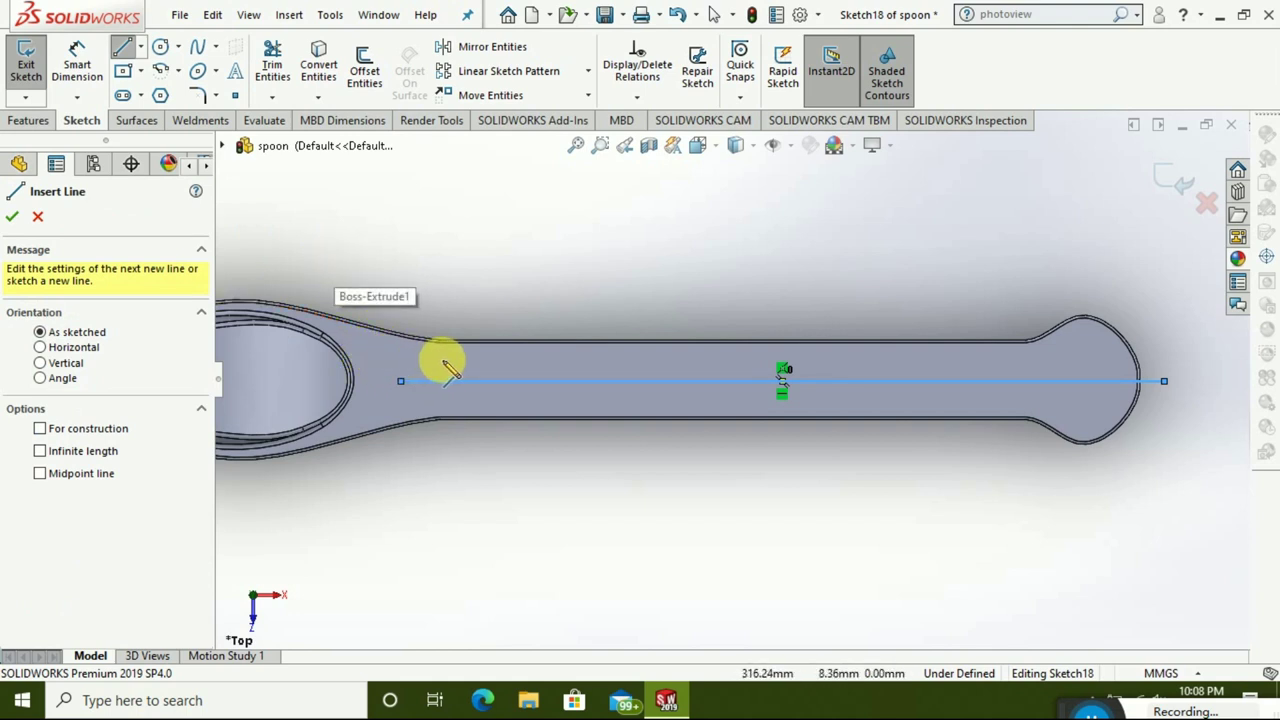
left_click(402, 353)
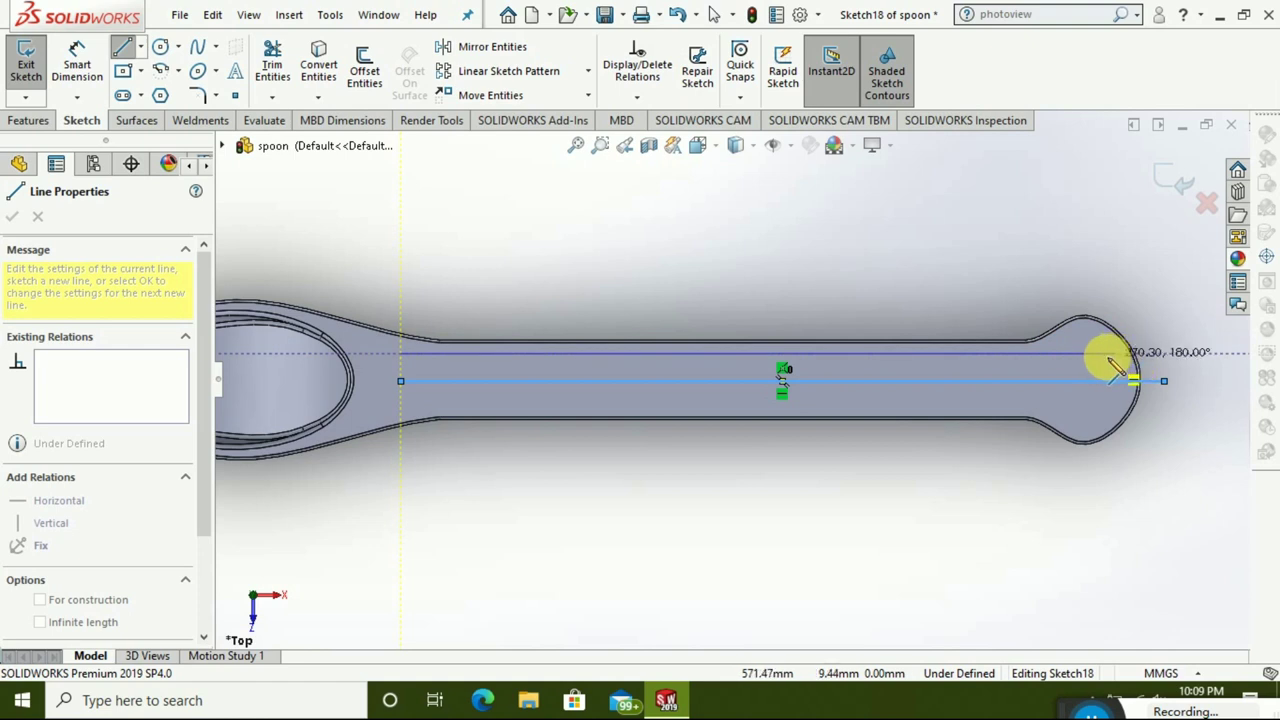
left_click(1107, 353)
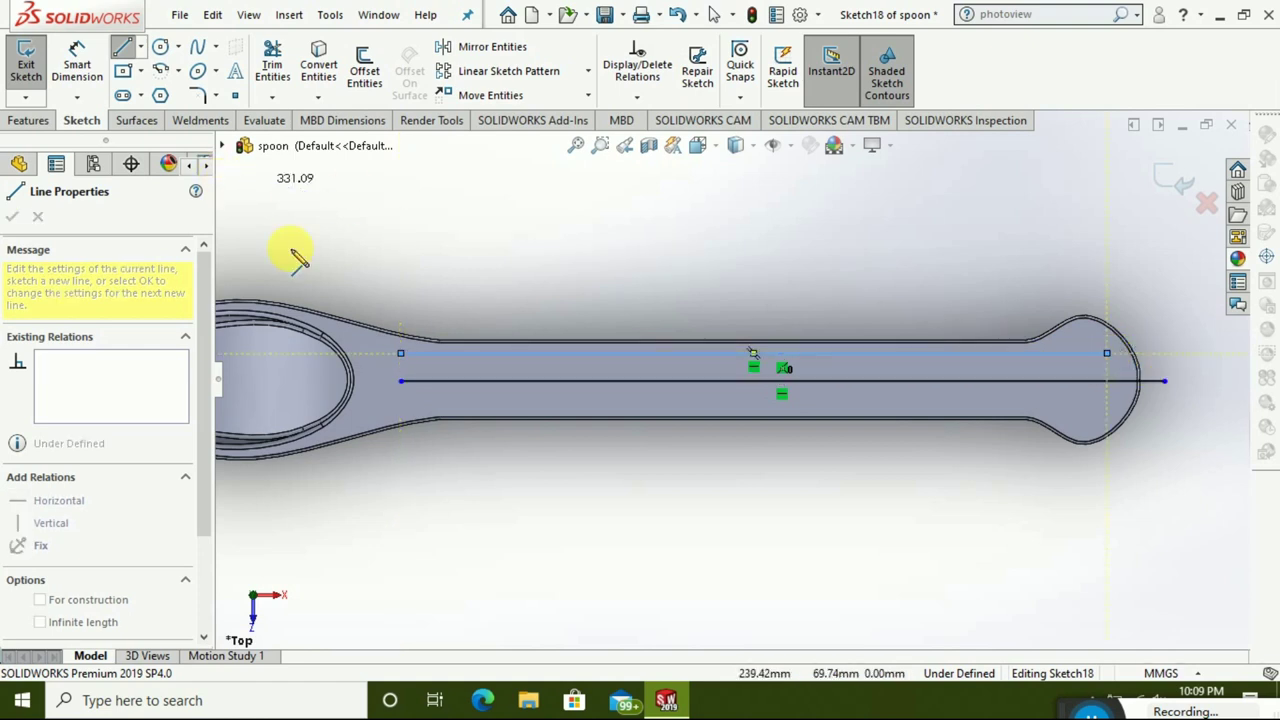
left_click(122, 46)
left_click(122, 46)
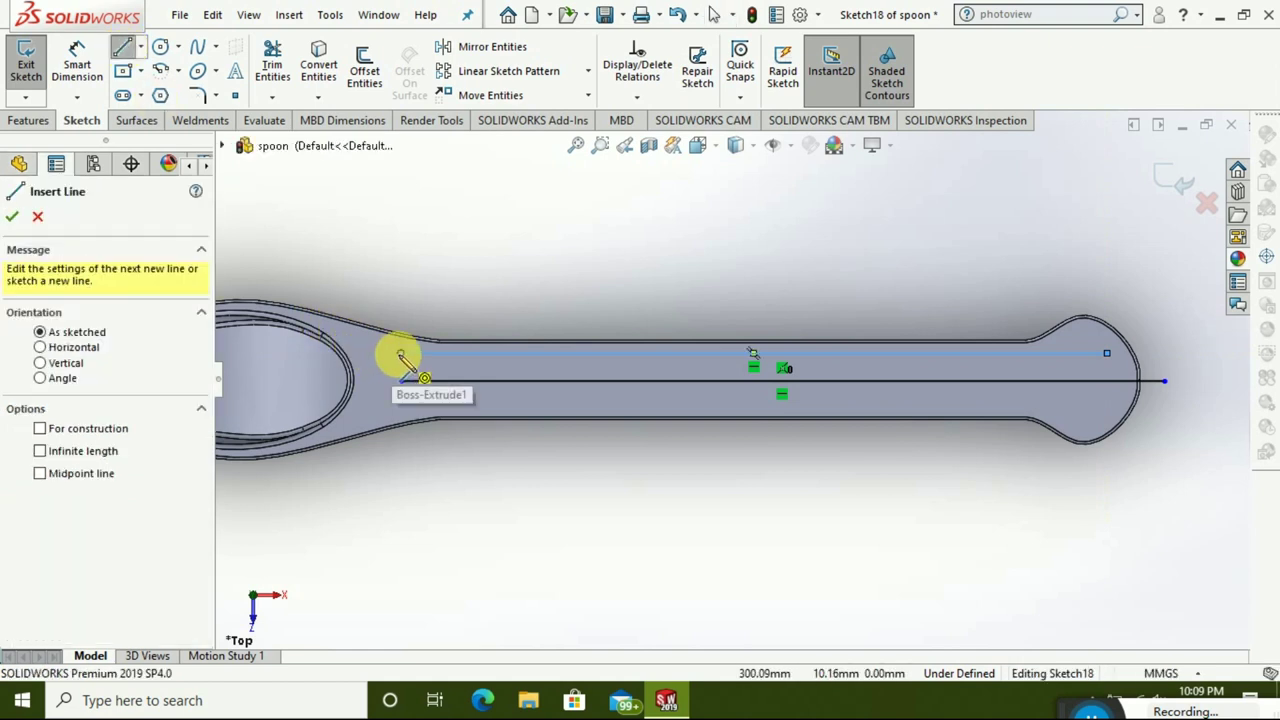
left_click(120, 47)
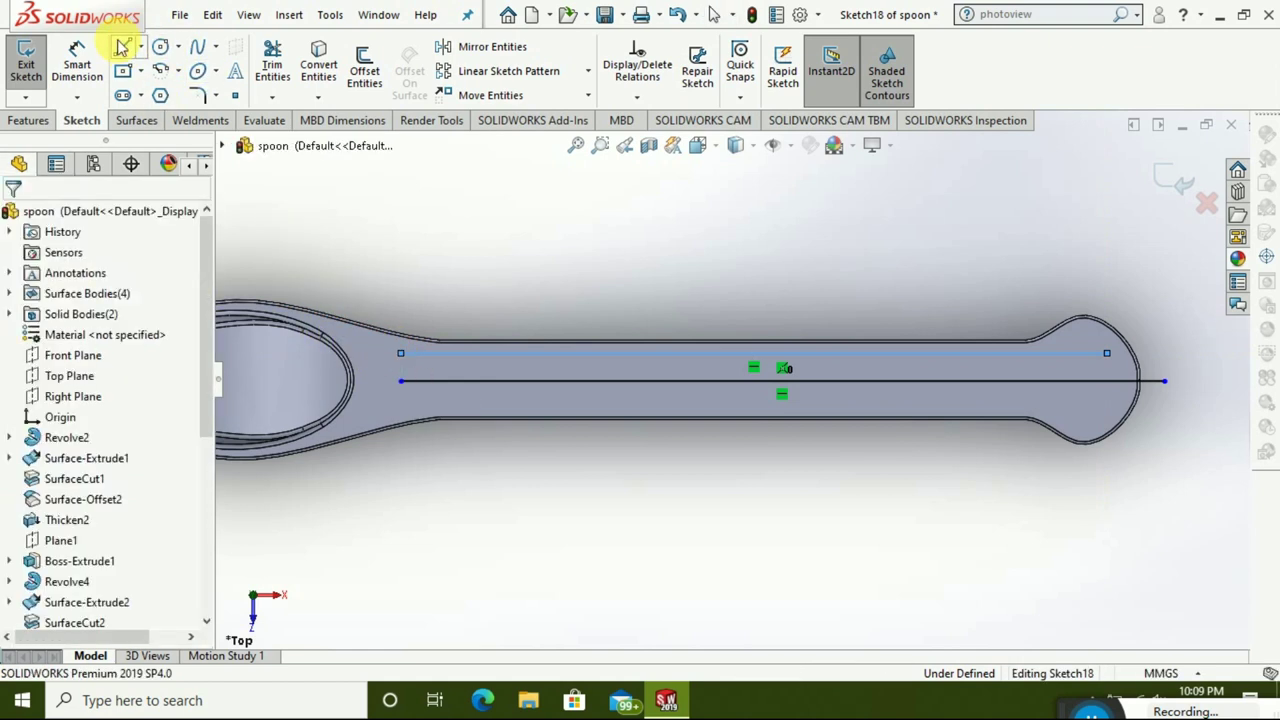
left_click(490, 50)
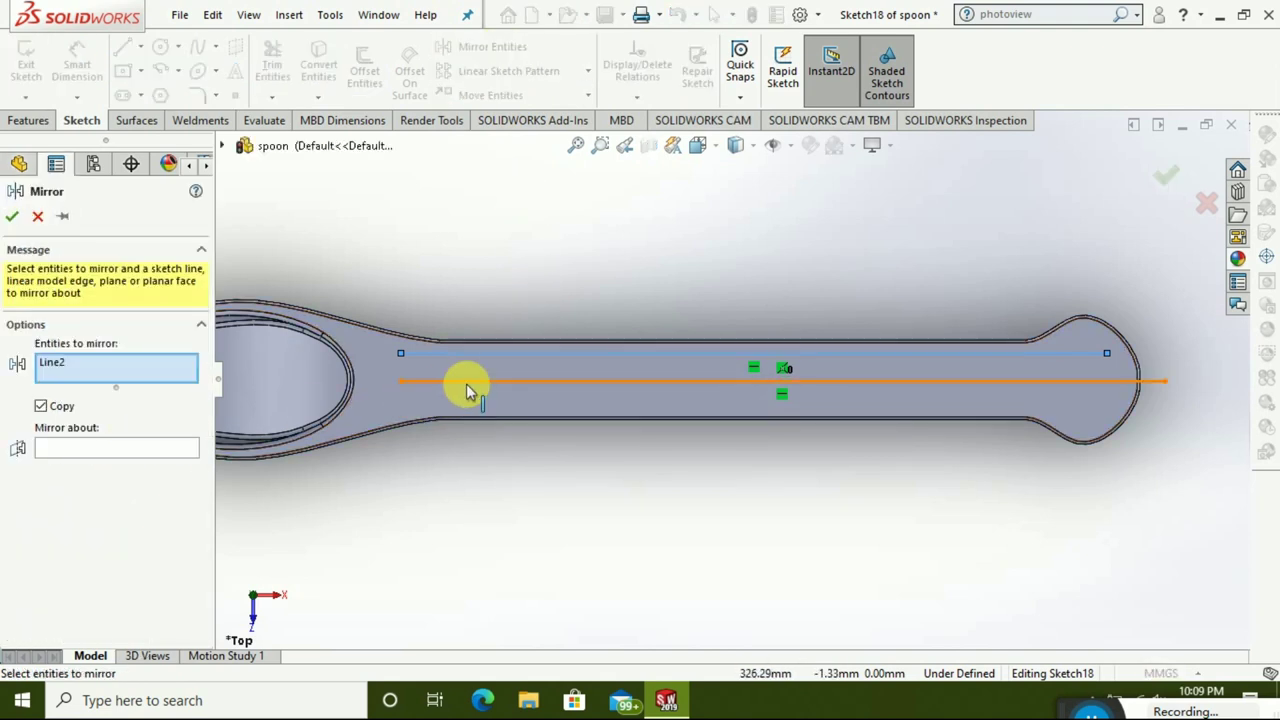
- Mirror the upper handle line (Line2) about the centre line (Line1) to create a matching lower line
left_click(186, 445)
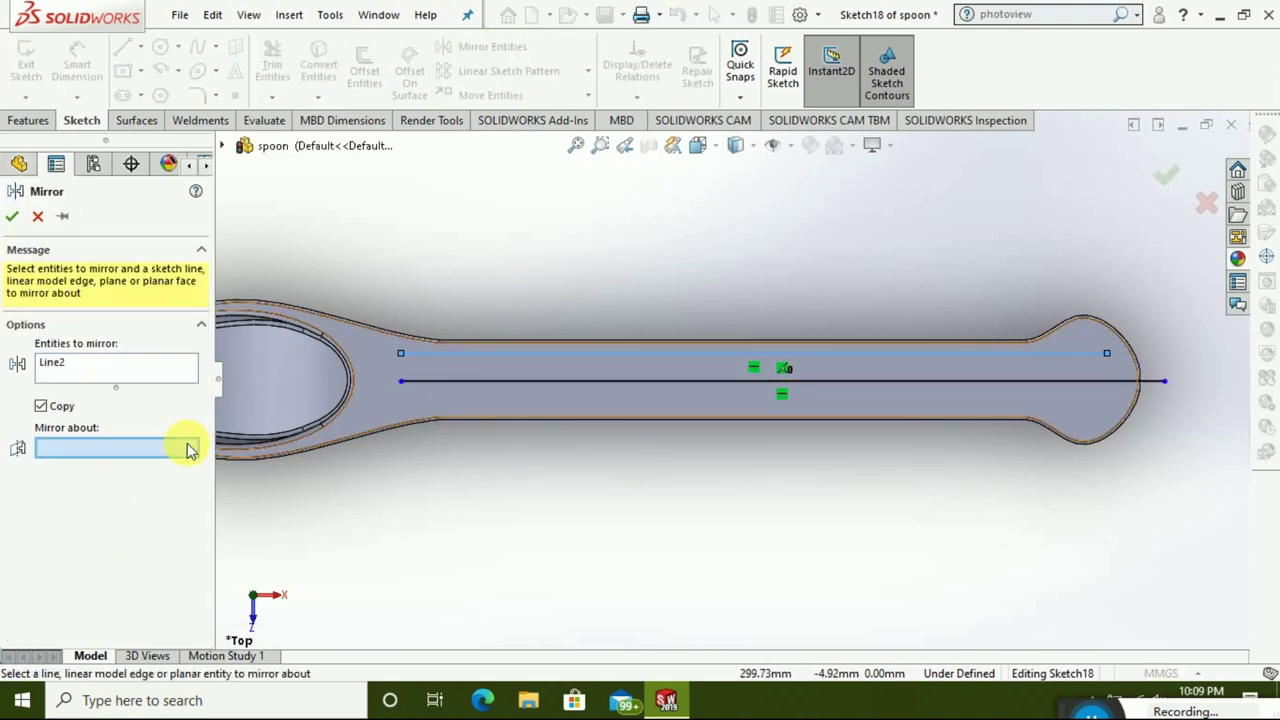
left_click(448, 381)
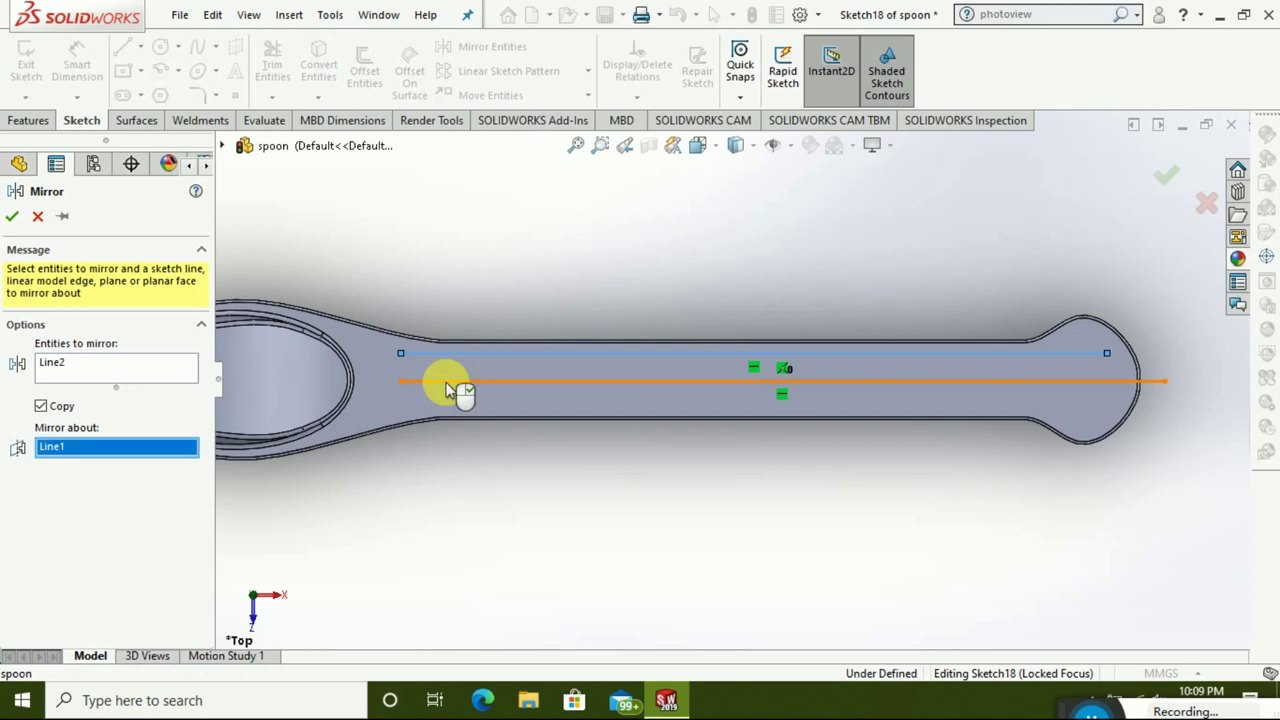
left_click(12, 216)
scroll(526, 407, "up", 2)
scroll(526, 407, "up", 2)
scroll(526, 407, "down", 3)
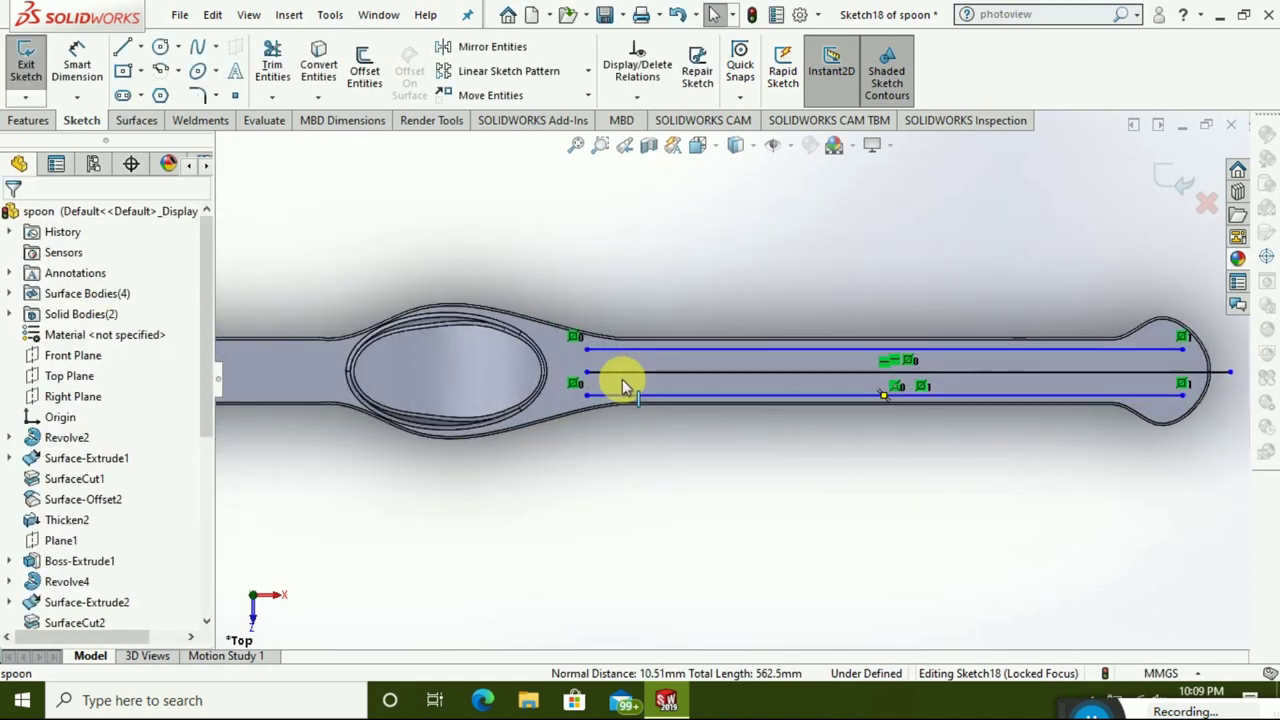
scroll(1128, 351, "down", 3)
scroll(974, 343, "down", 1)
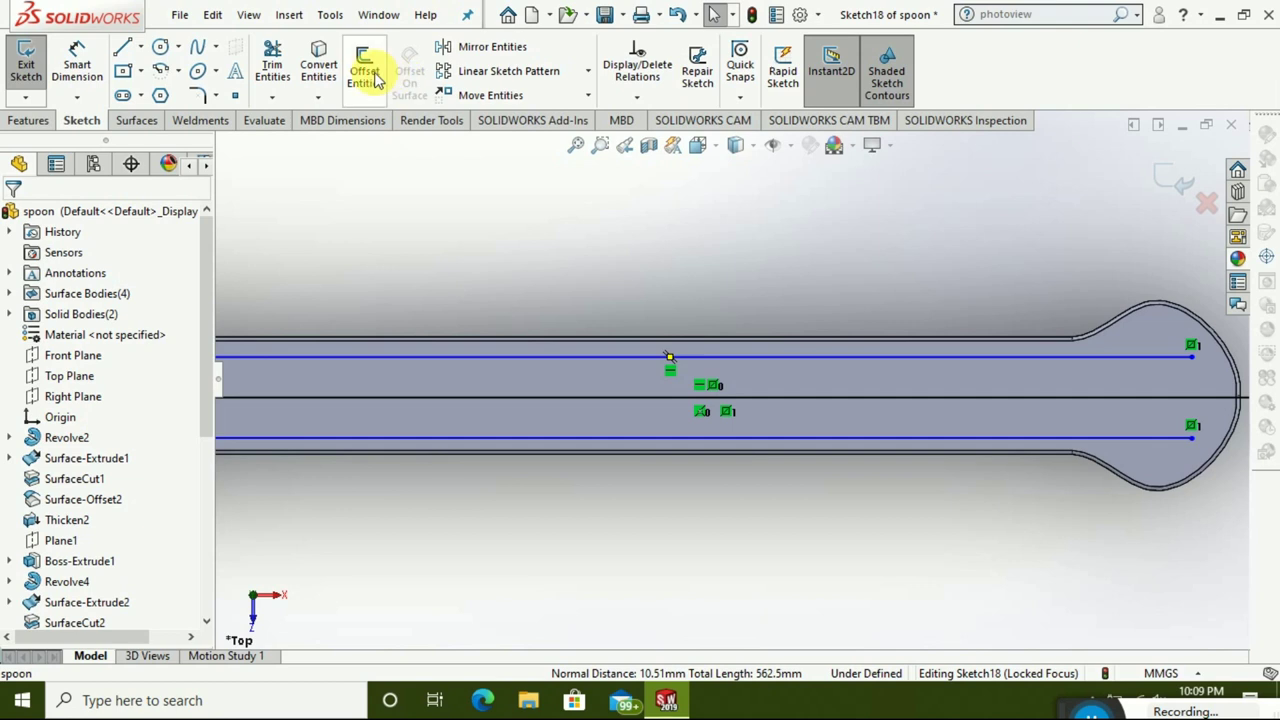
left_click(375, 103)
- Offset the upper handle line to create a 1 mm parallel slot line
left_click(390, 361)
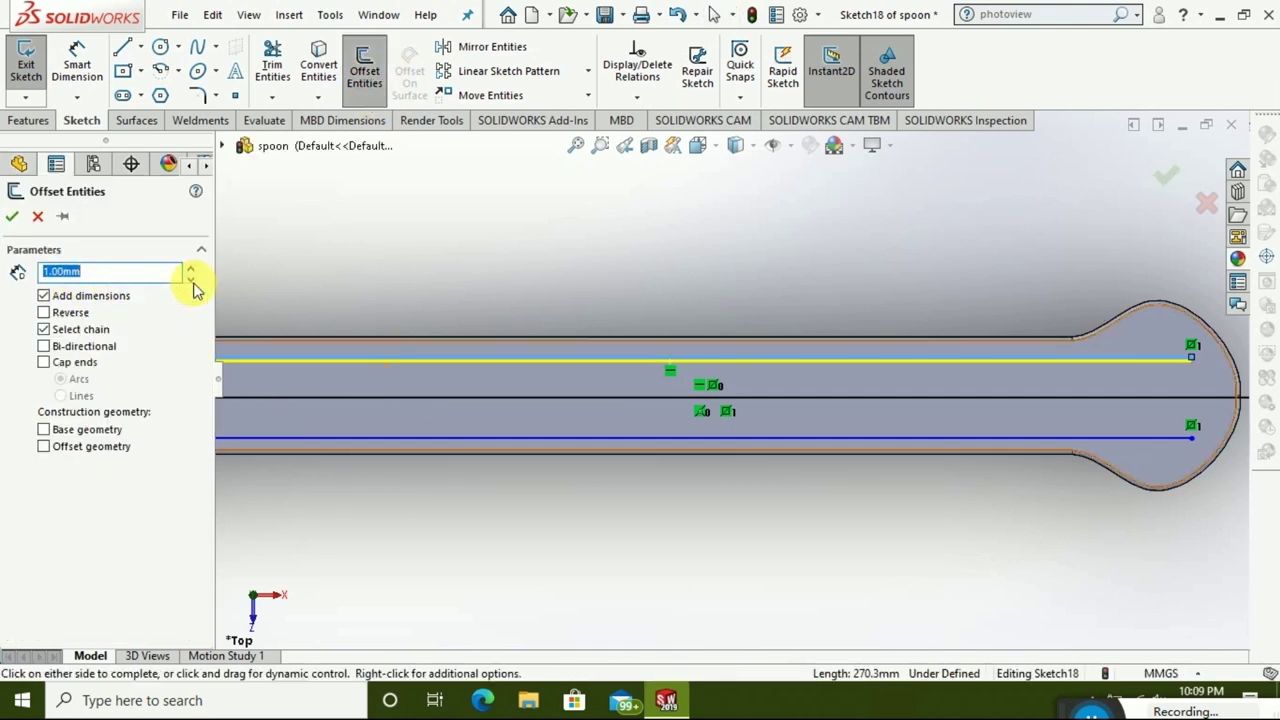
type("2")
key("Return")
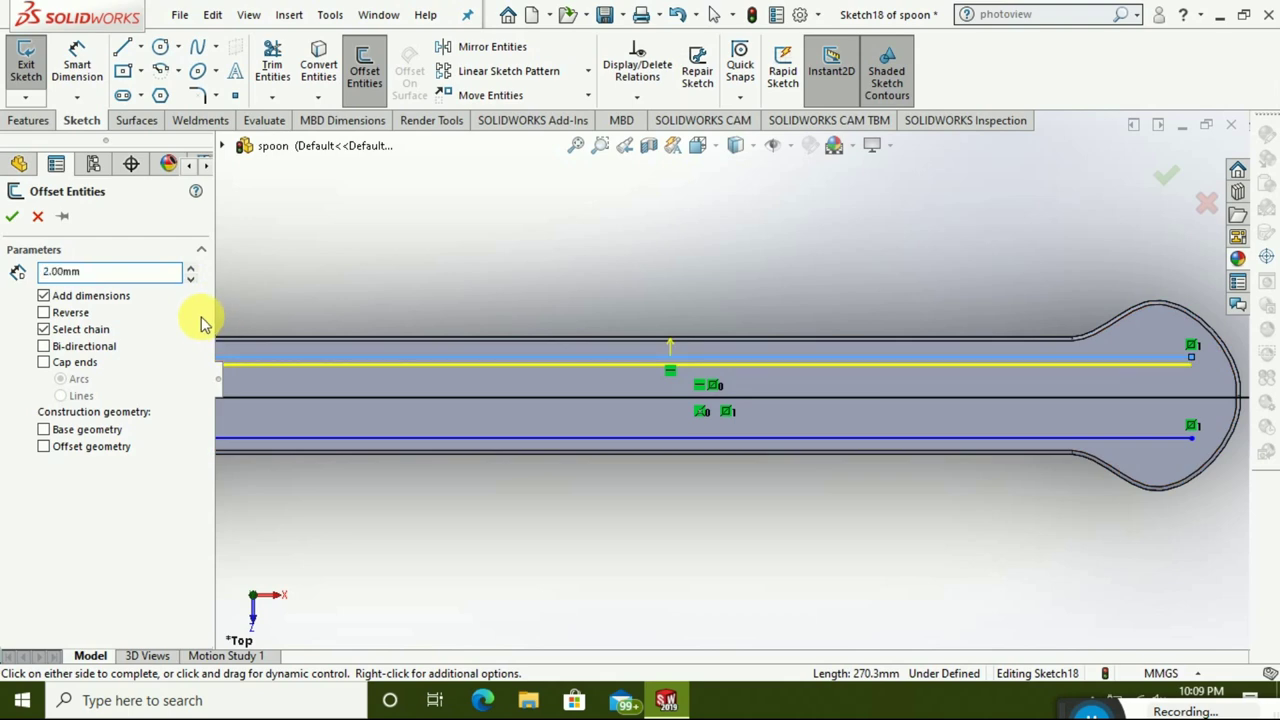
scroll(488, 359, "up", 3)
scroll(449, 343, "down", 2)
scroll(557, 412, "down", 2)
scroll(650, 380, "down", 2)
scroll(716, 368, "down", 2)
scroll(716, 368, "down", 1)
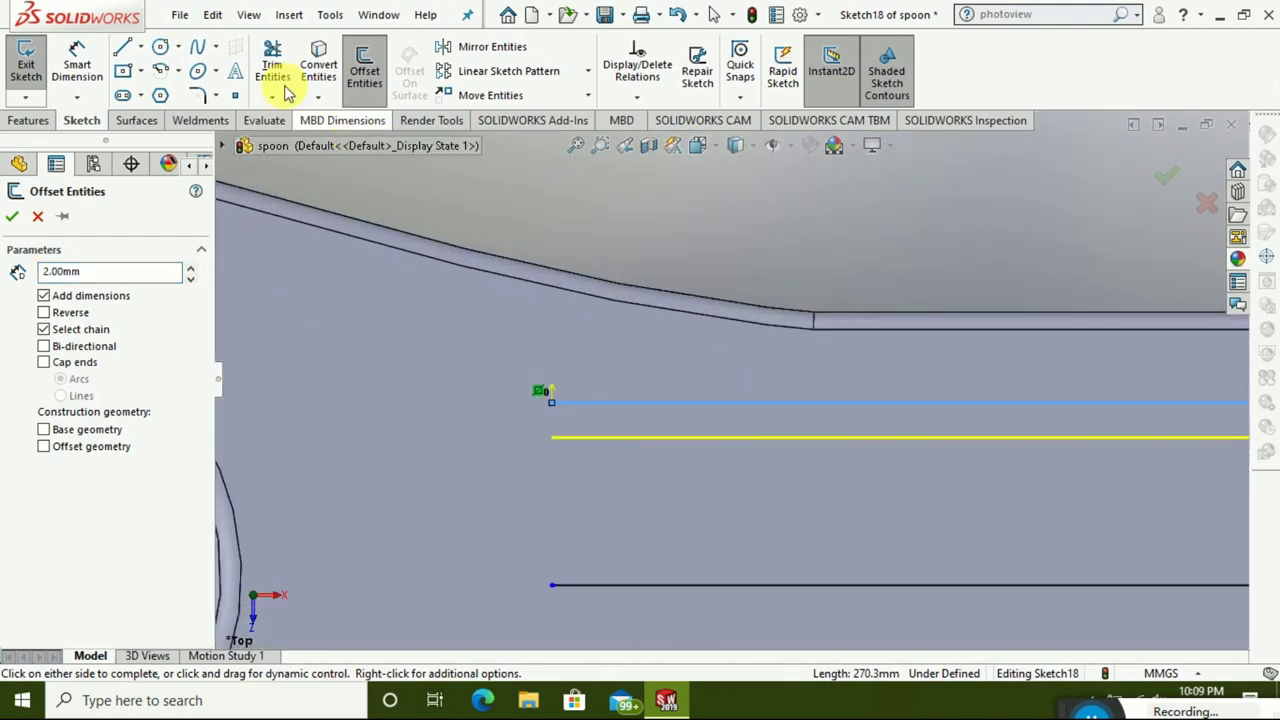
left_click(122, 47)
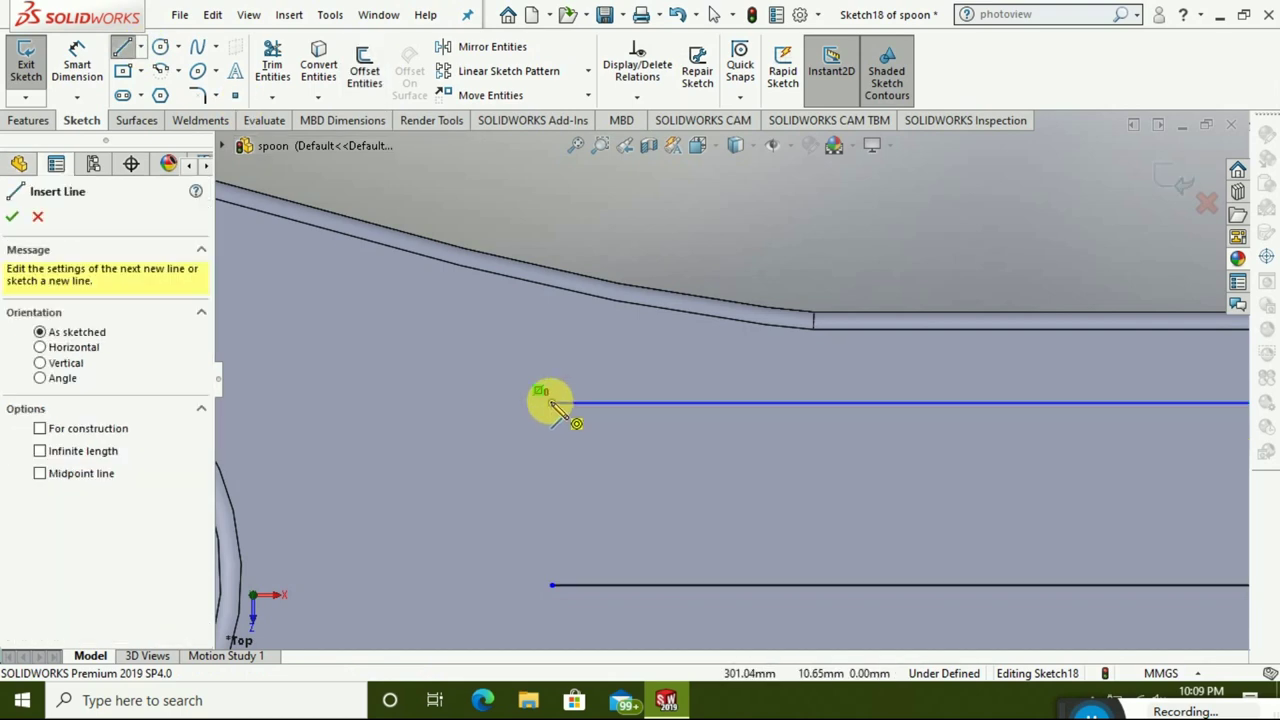
left_click(37, 219)
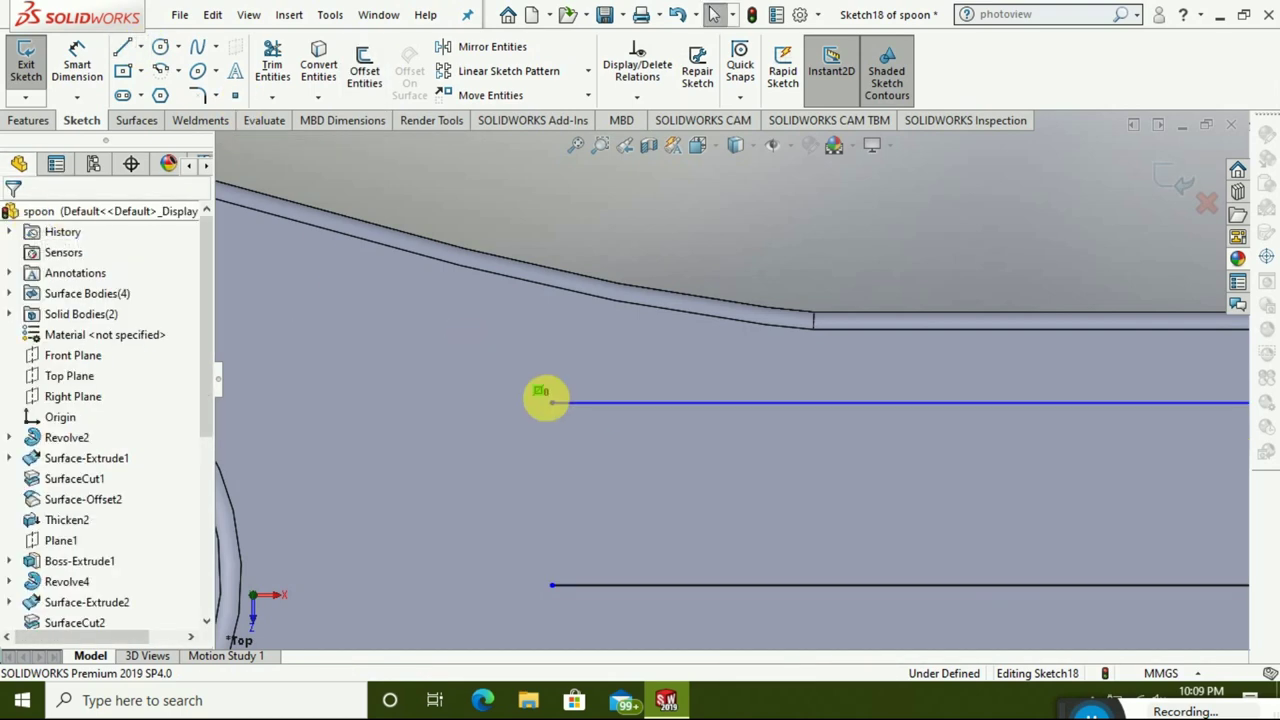
scroll(651, 468, "up", 3)
scroll(973, 428, "up", 2)
scroll(700, 257, "down", 1)
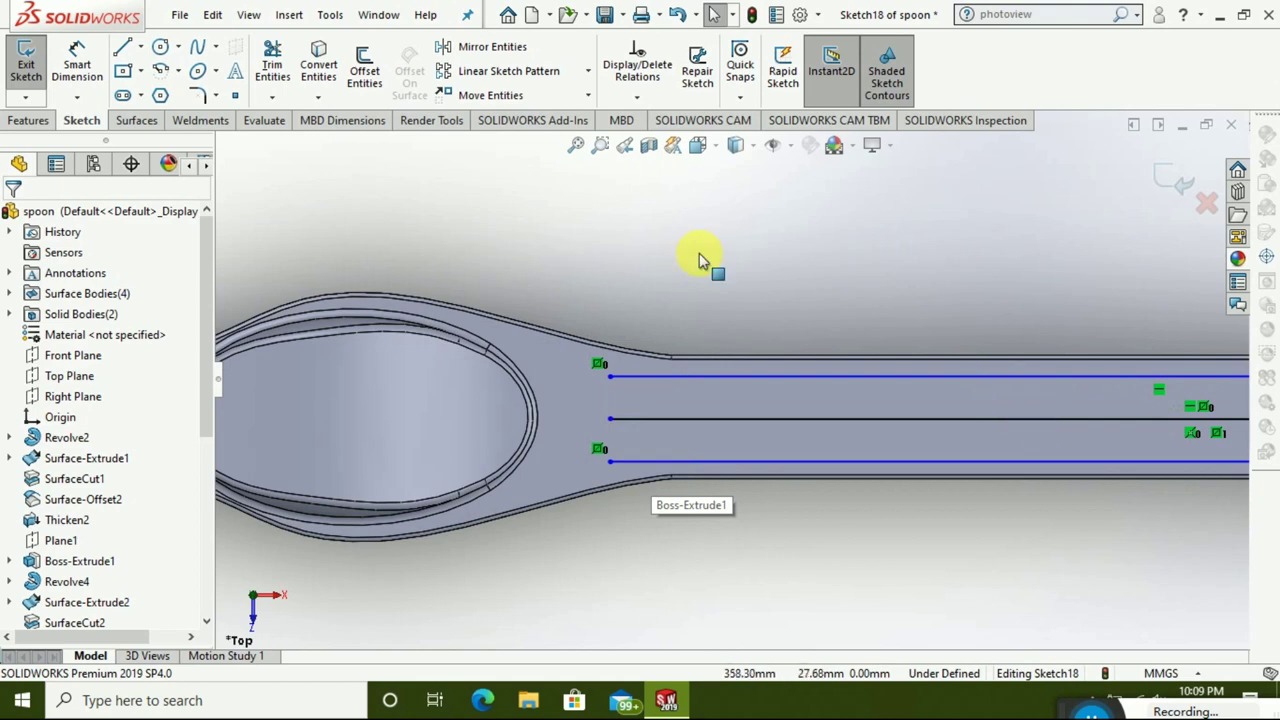
scroll(700, 257, "down", 2)
left_click(364, 65)
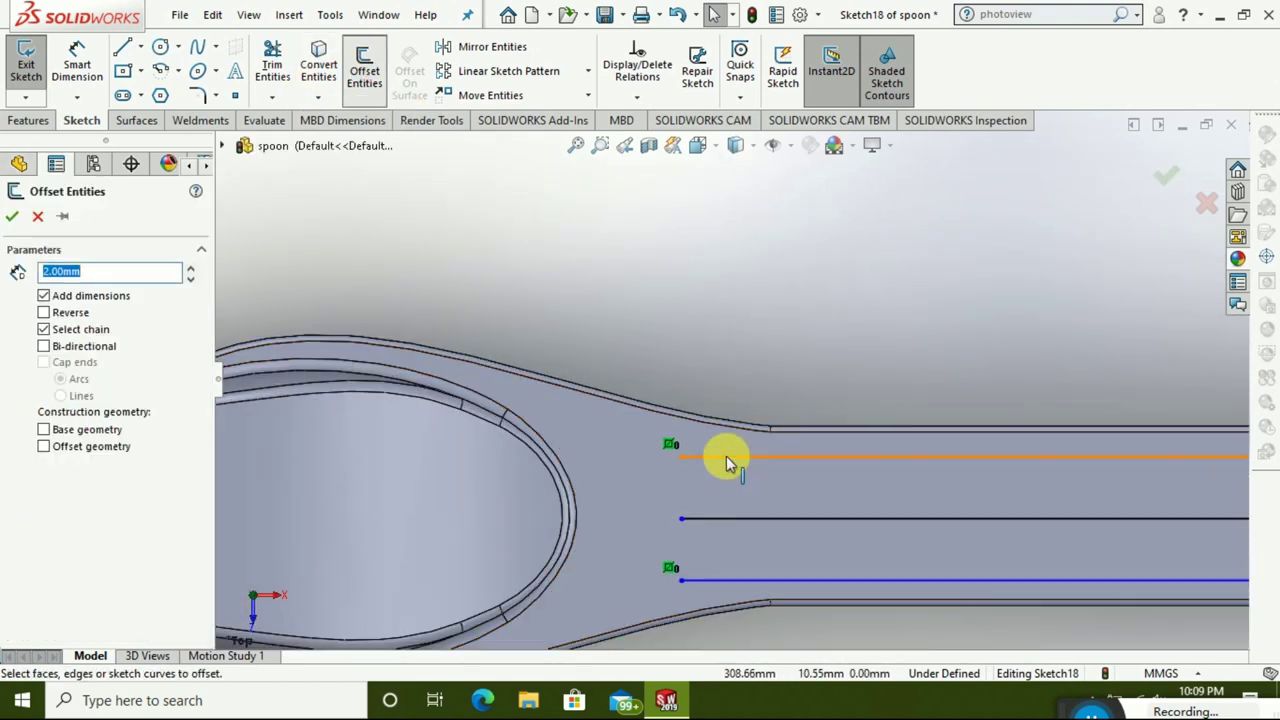
left_click(730, 458)
left_click(13, 216)
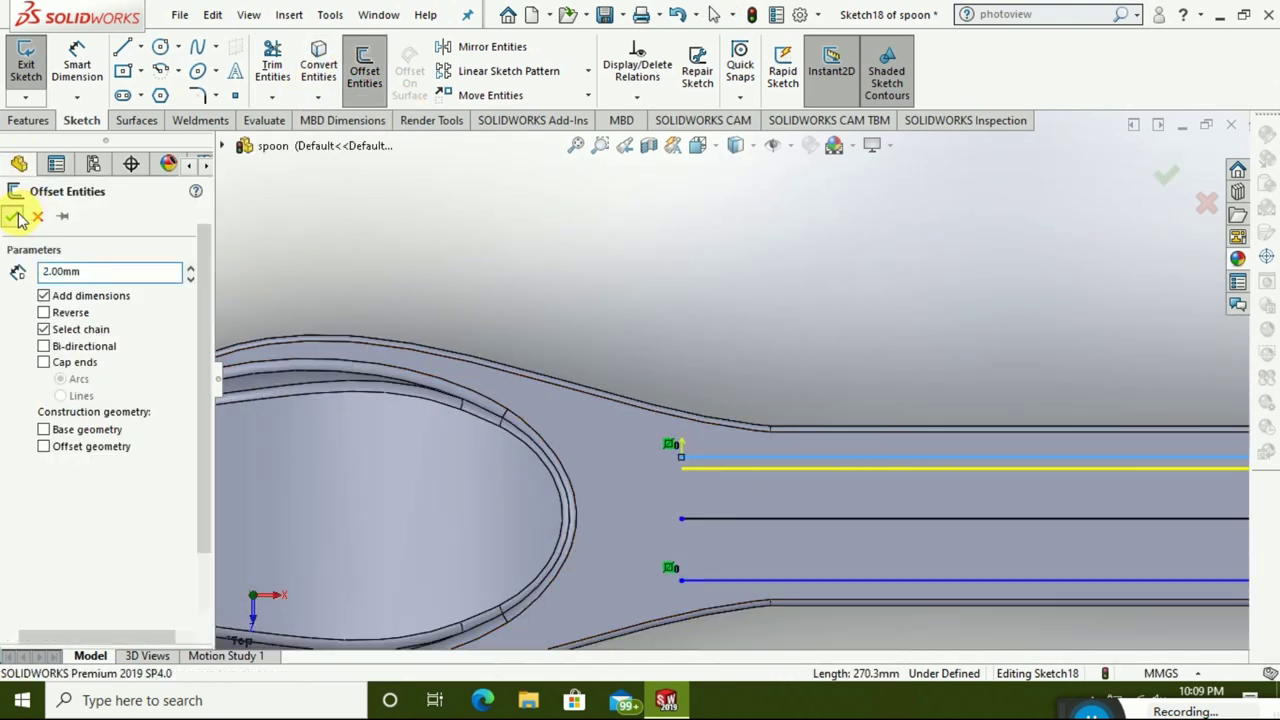
- Draw short vertical lines joining the ends of the two upper slot lines, including the handle-tip end
left_click(128, 50)
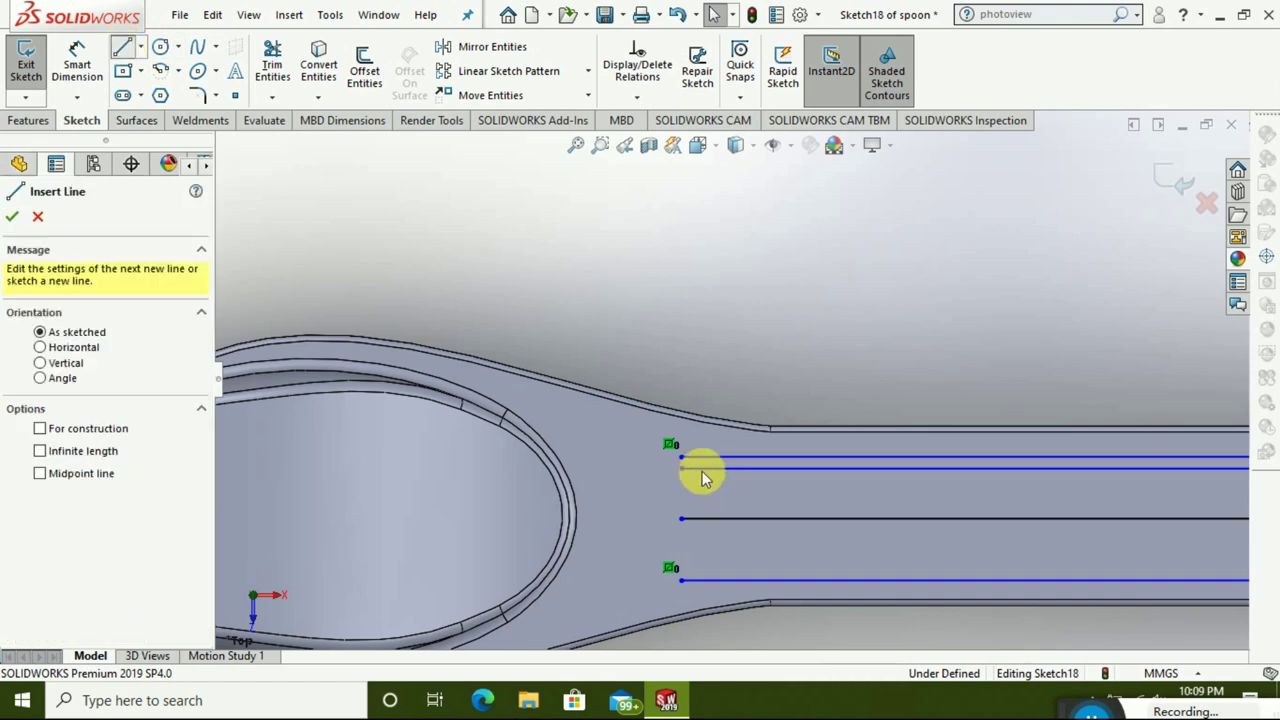
left_click(681, 457)
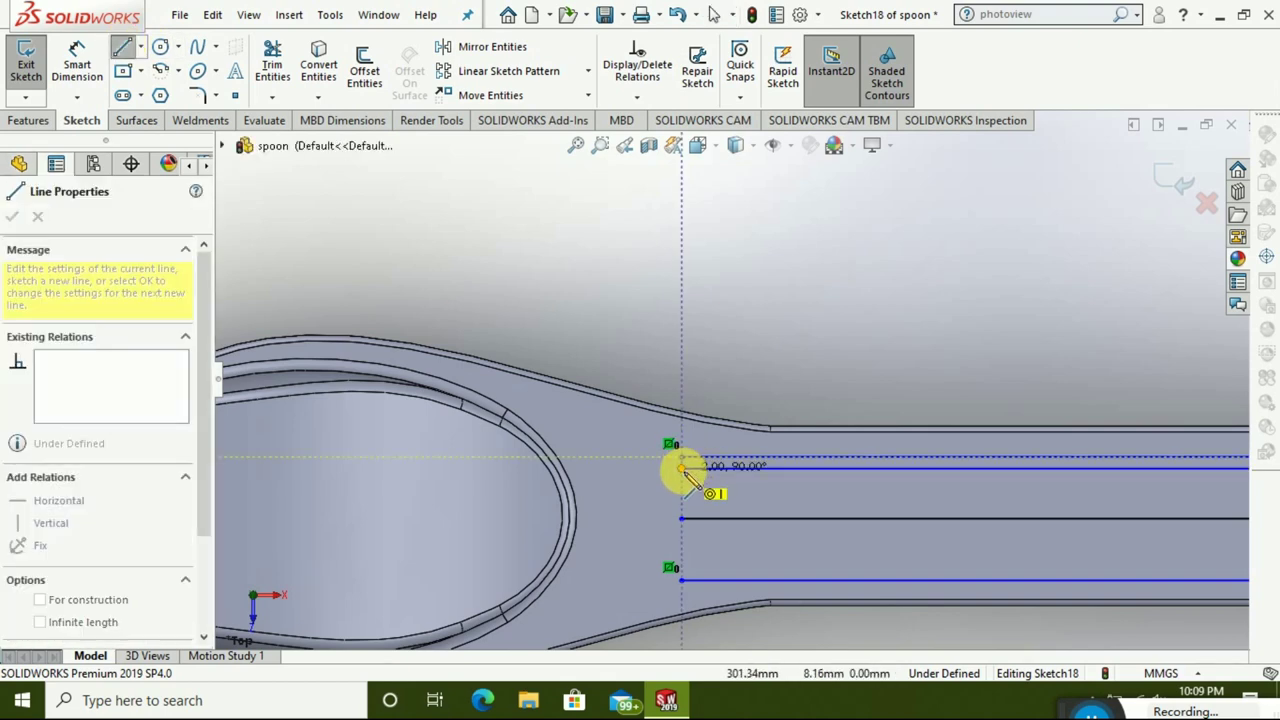
left_click(681, 468)
scroll(866, 491, "up", 3)
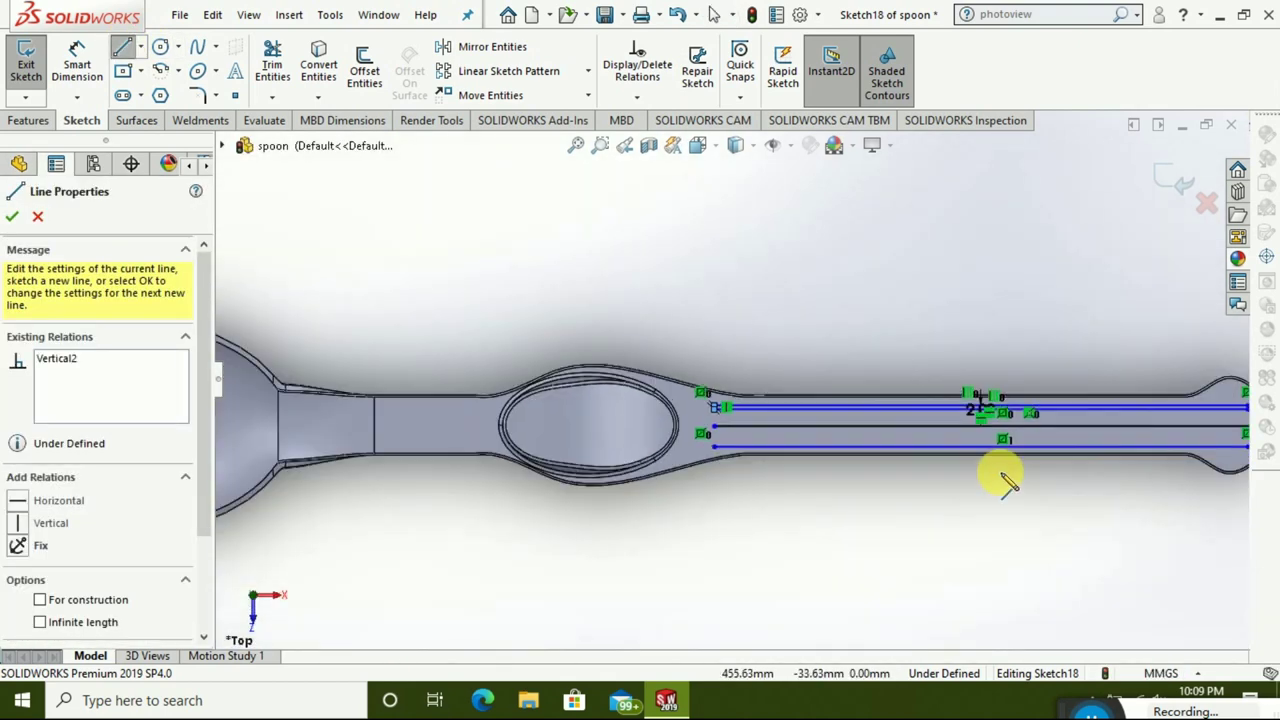
scroll(980, 480, "up", 2)
scroll(1100, 400, "down", 1)
scroll(1086, 420, "down", 2)
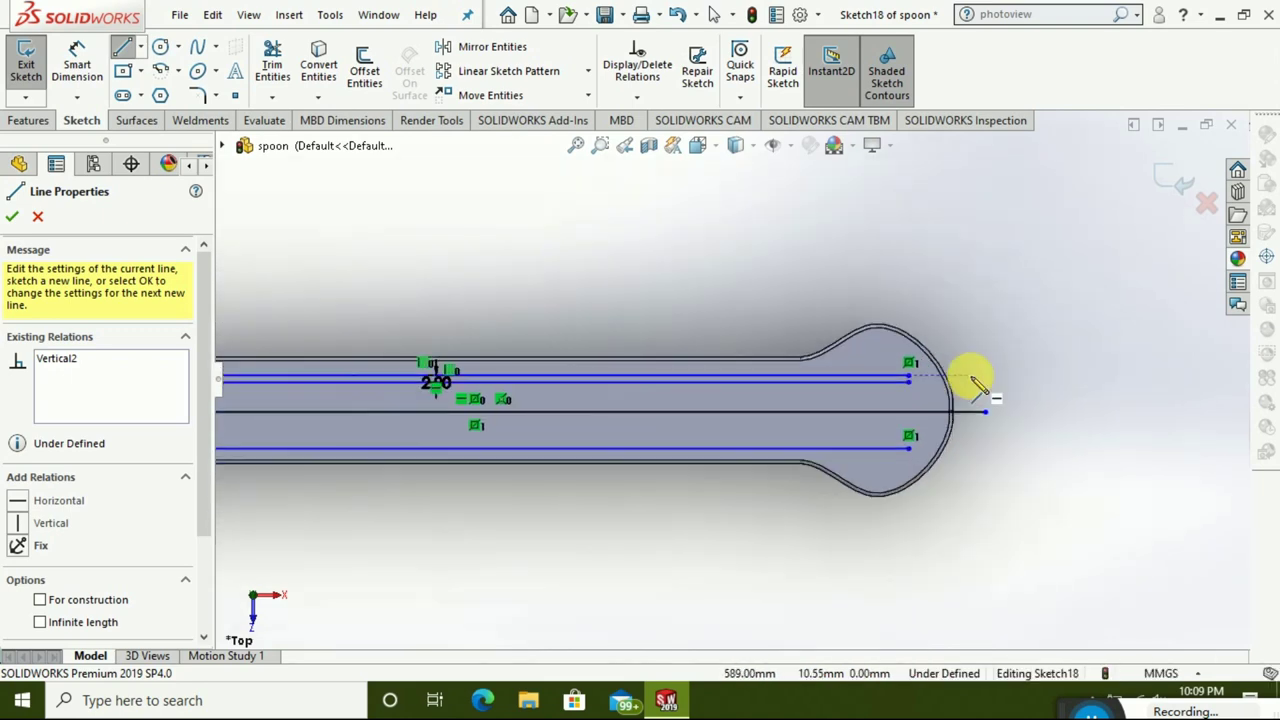
scroll(971, 380, "down", 2)
scroll(749, 380, "down", 2)
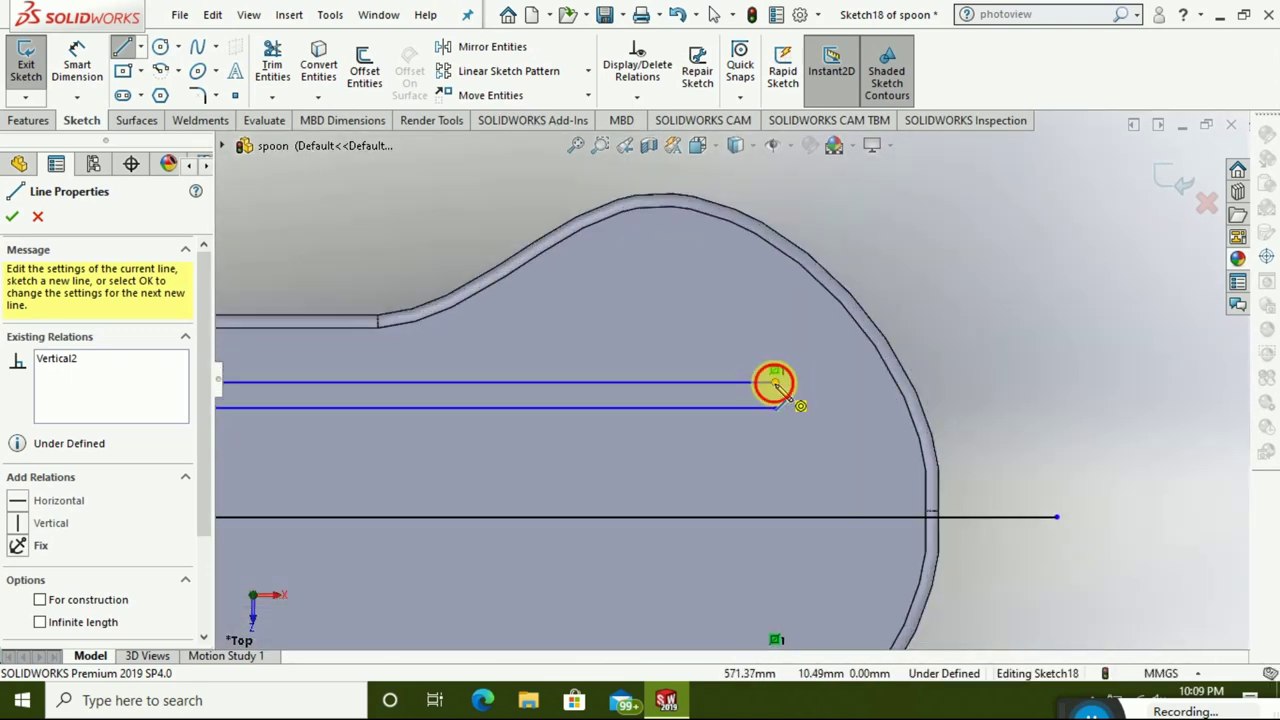
left_click(775, 382)
left_click(775, 407)
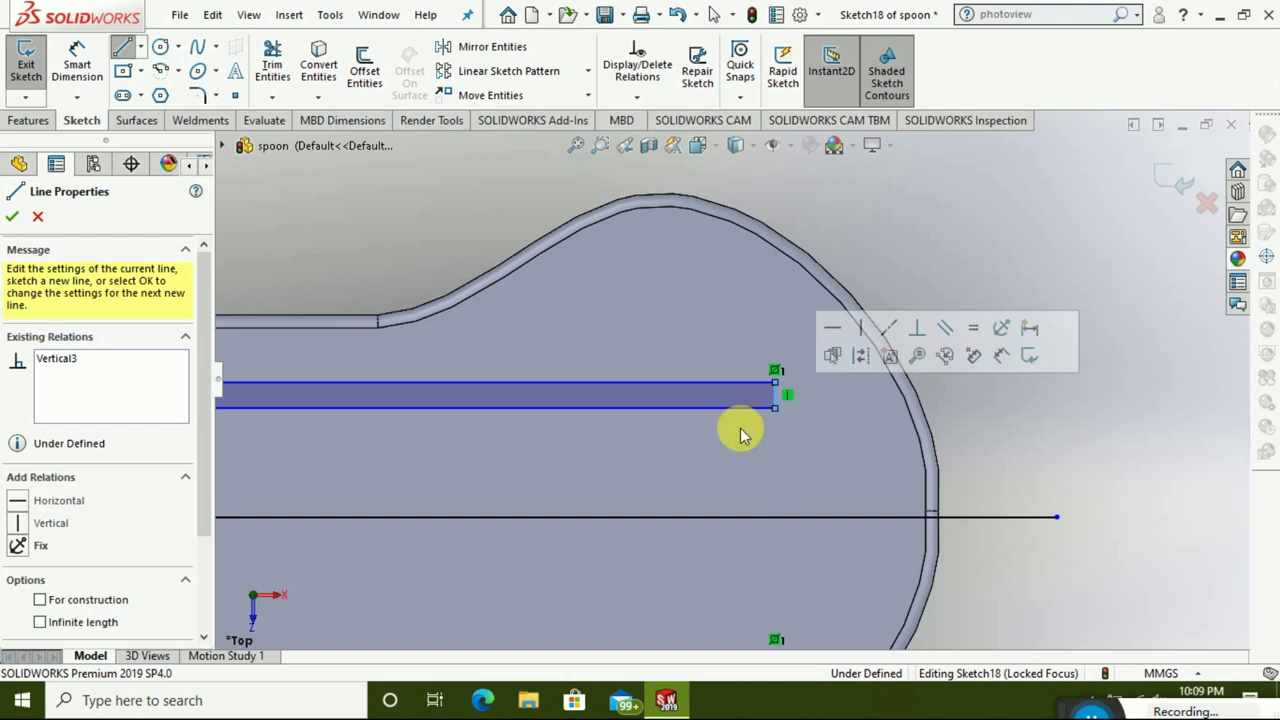
scroll(666, 500, "up", 2)
scroll(600, 480, "up", 1)
scroll(514, 408, "down", 1)
scroll(450, 415, "down", 1)
scroll(400, 420, "down", 1)
scroll(400, 420, "down", 1)
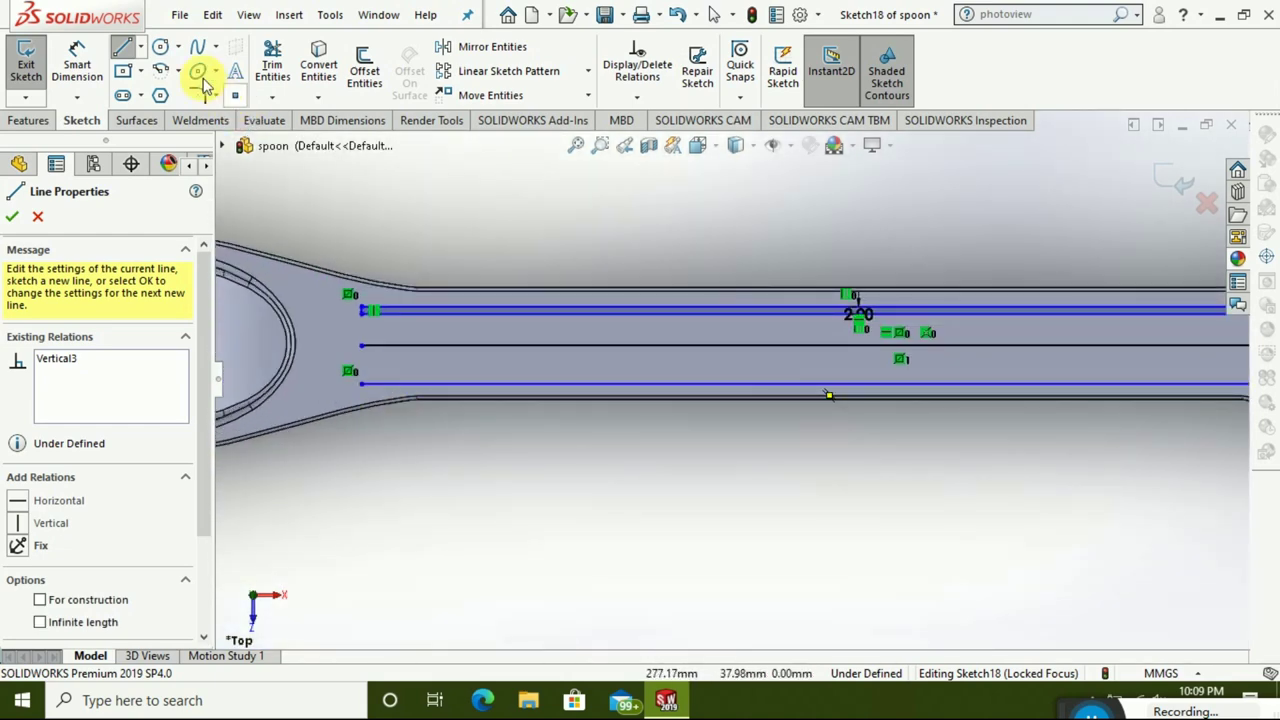
- Offset the lower handle line 2.00mm with Reverse checked
left_click(125, 55)
left_click(364, 68)
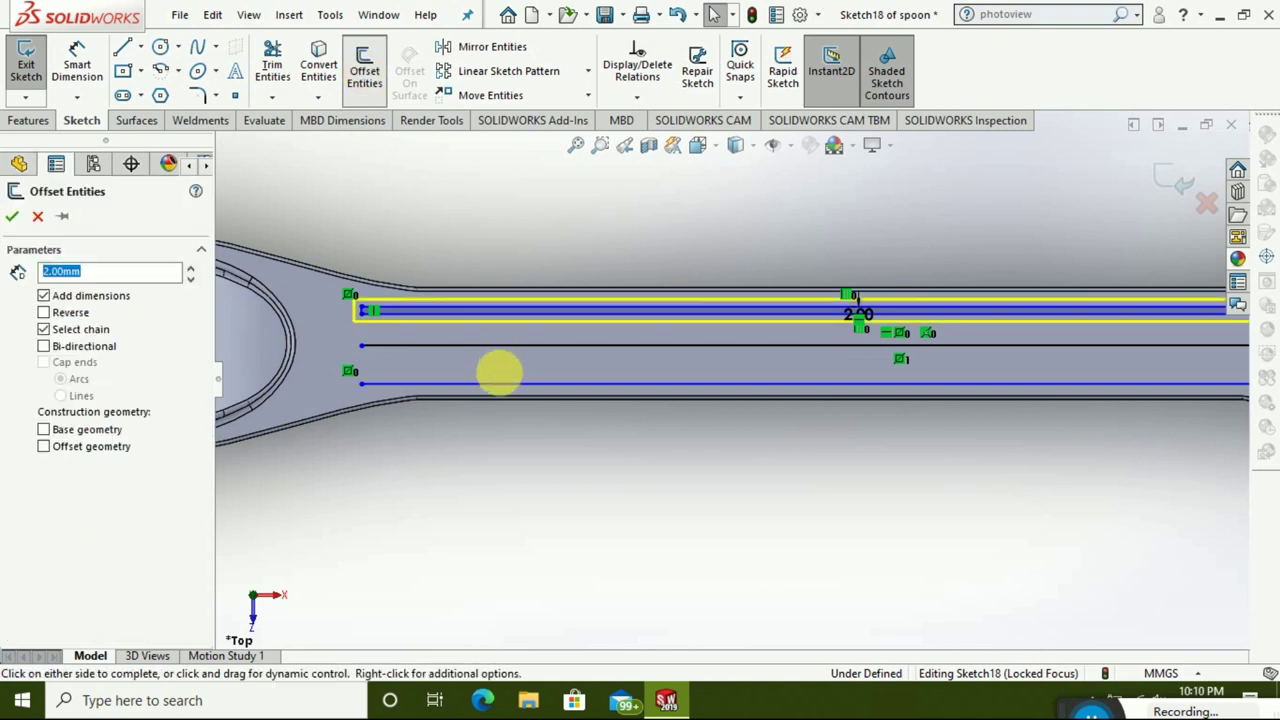
left_click(497, 388)
left_click(357, 66)
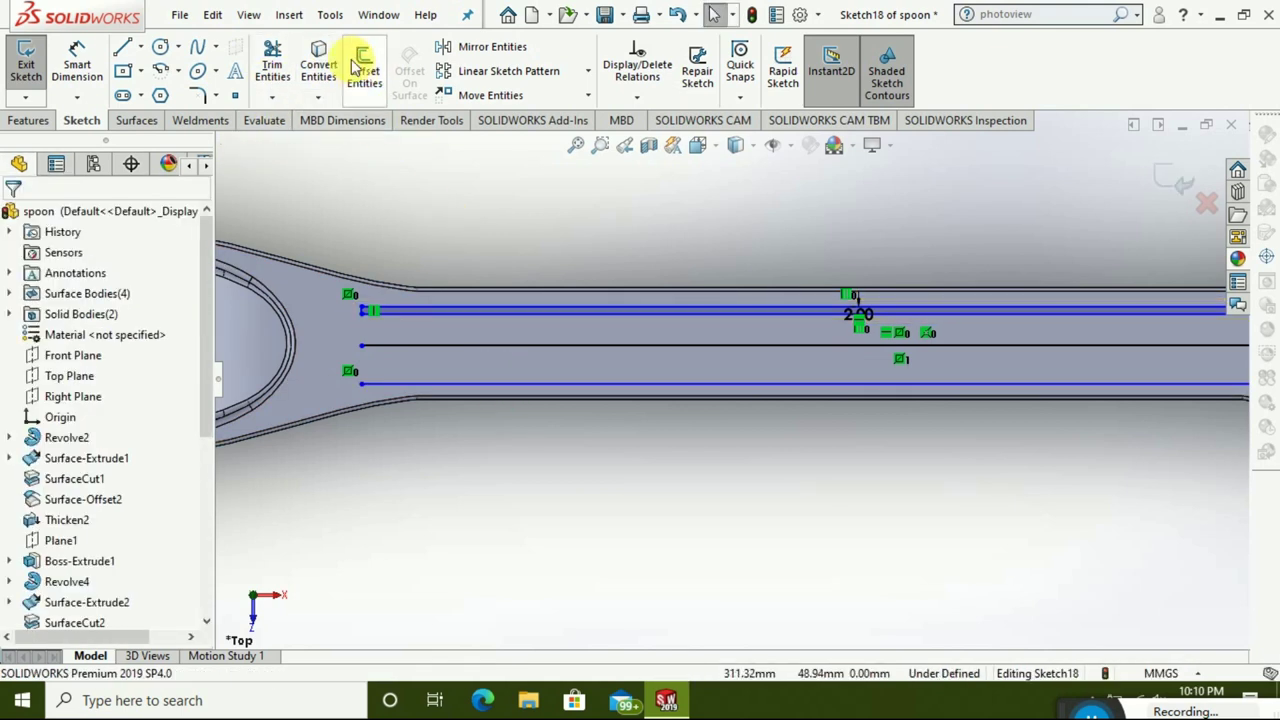
left_click(352, 66)
left_click(455, 387)
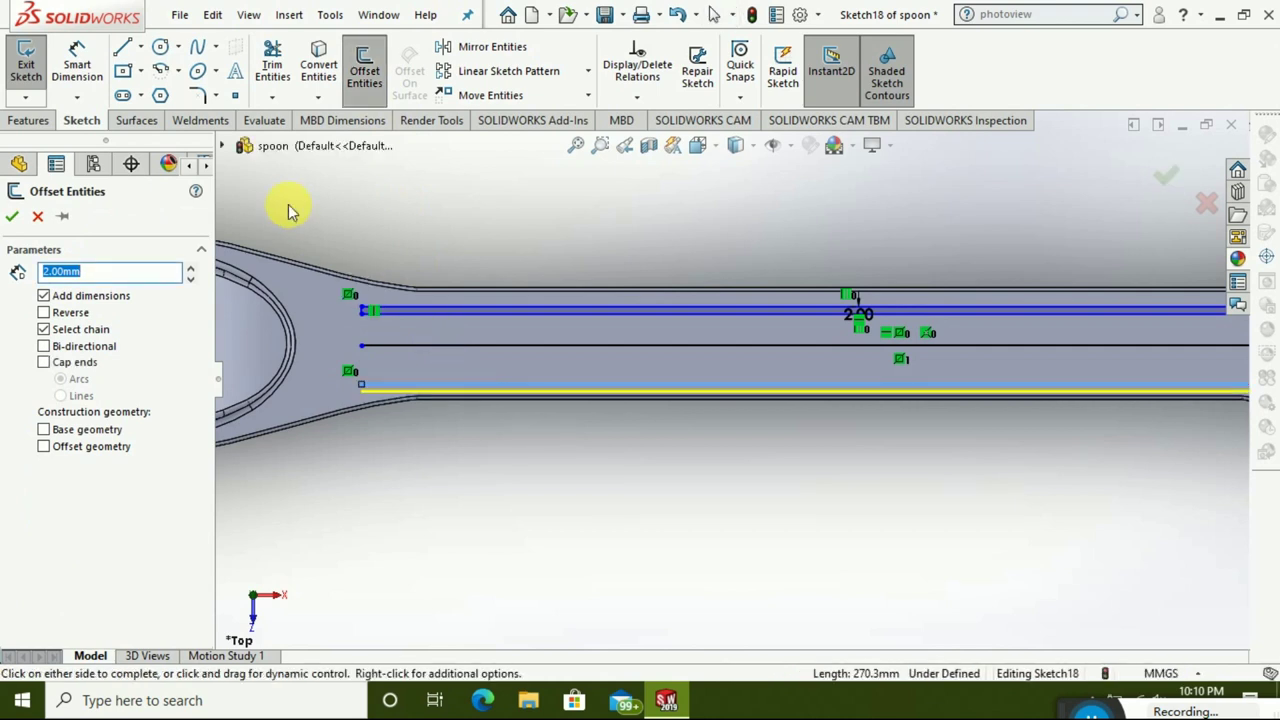
left_click(44, 313)
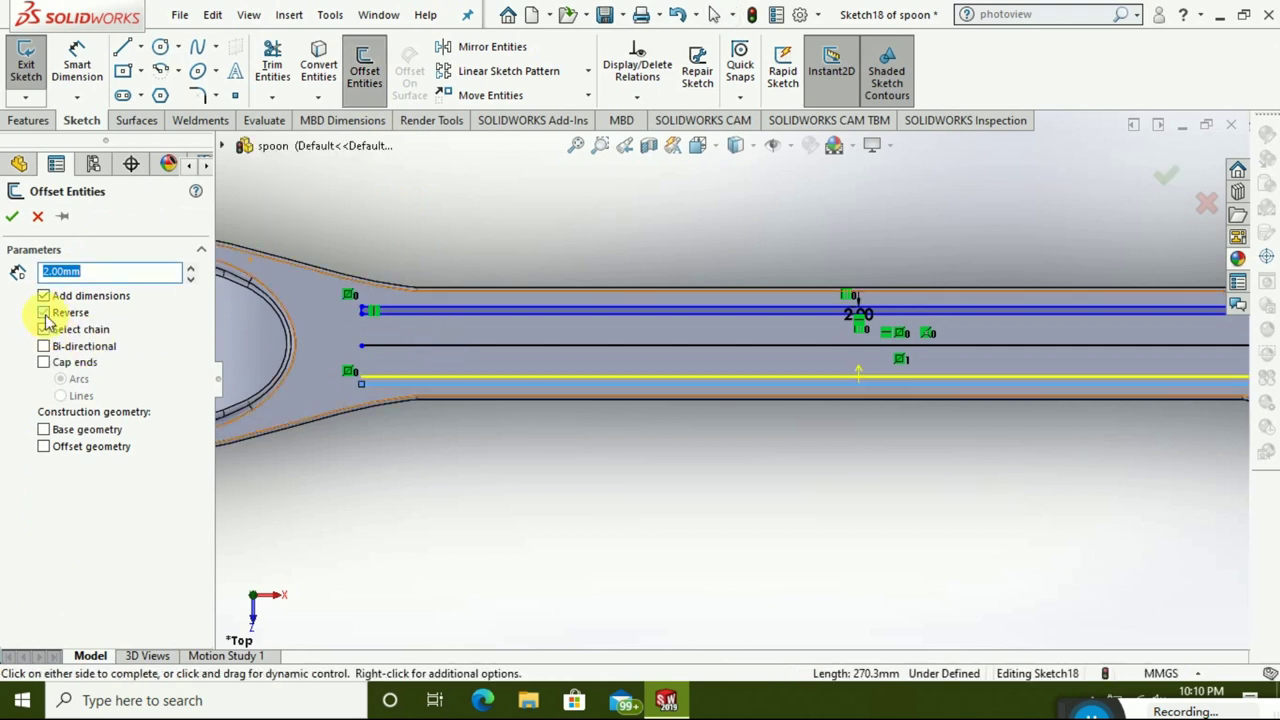
left_click(10, 219)
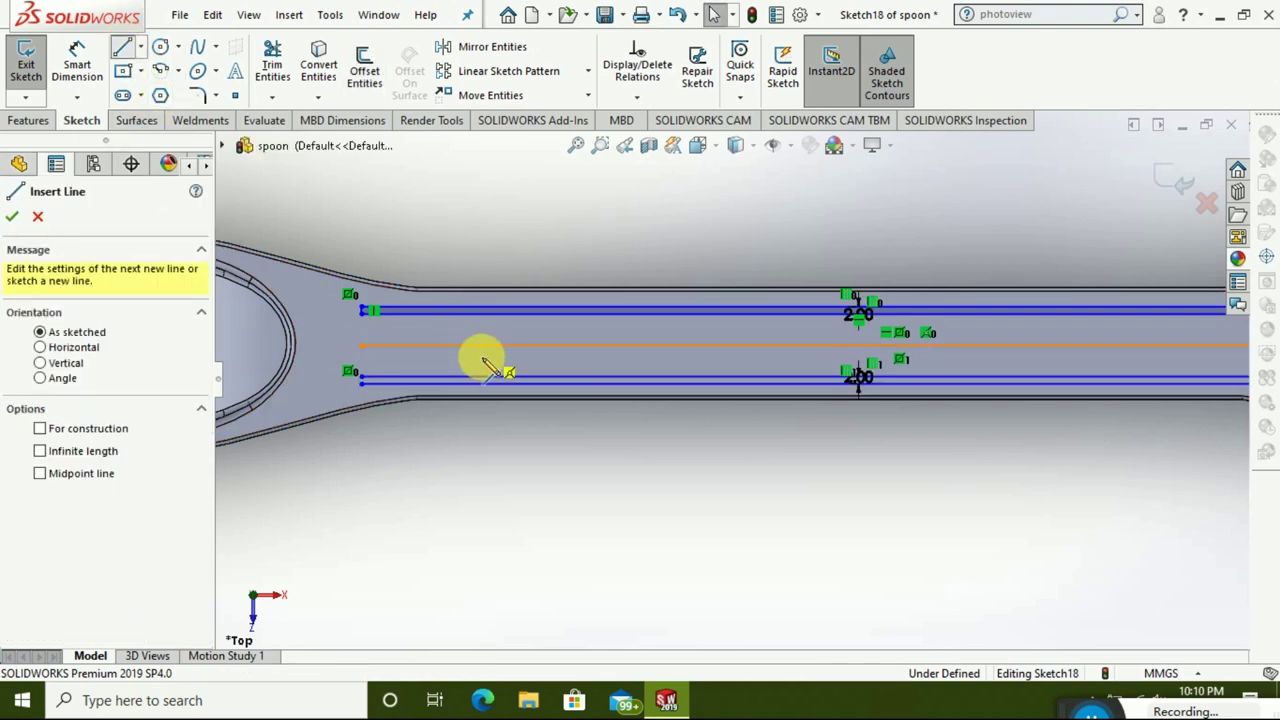
- Draw vertical lines closing the left and right ends of the lower slot
scroll(257, 423, "down", 2)
scroll(377, 394, "down", 2)
scroll(440, 388, "down", 2)
scroll(470, 380, "down", 1)
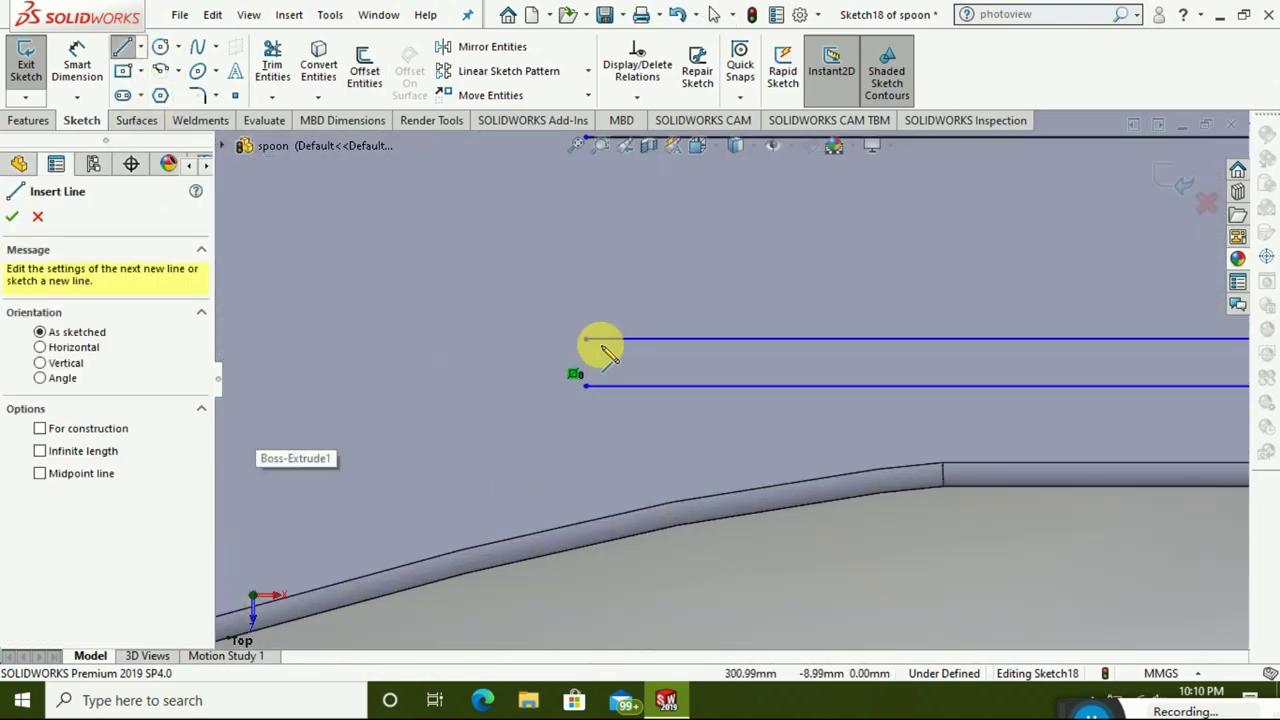
left_click(585, 339)
left_click(586, 385)
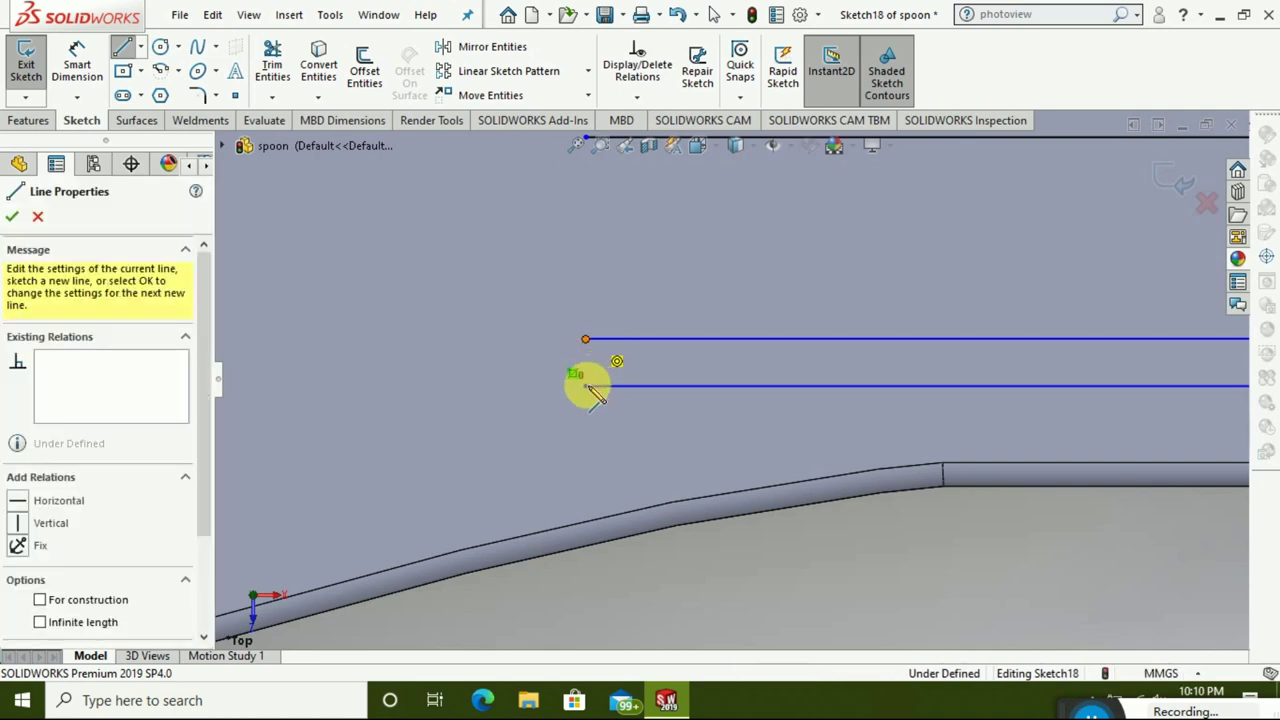
scroll(909, 374, "up", 2)
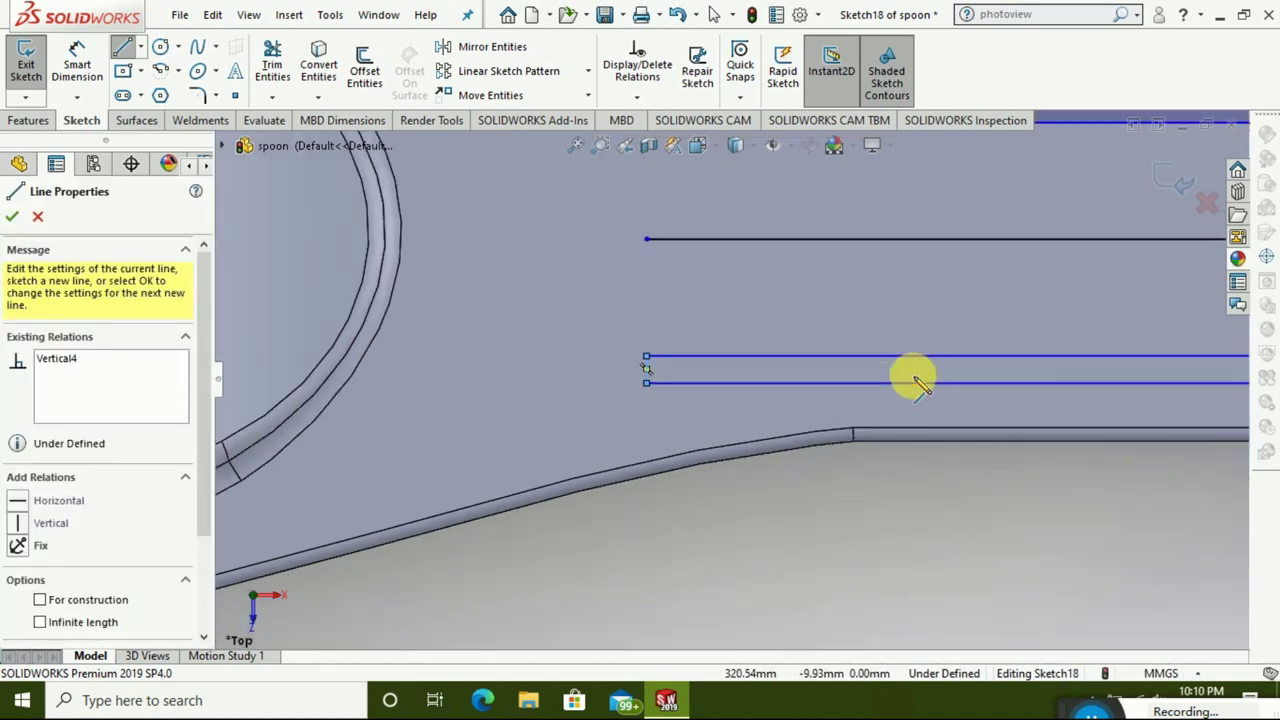
scroll(914, 374, "up", 2)
scroll(1057, 414, "up", 2)
scroll(1068, 410, "up", 1)
scroll(1068, 410, "down", 2)
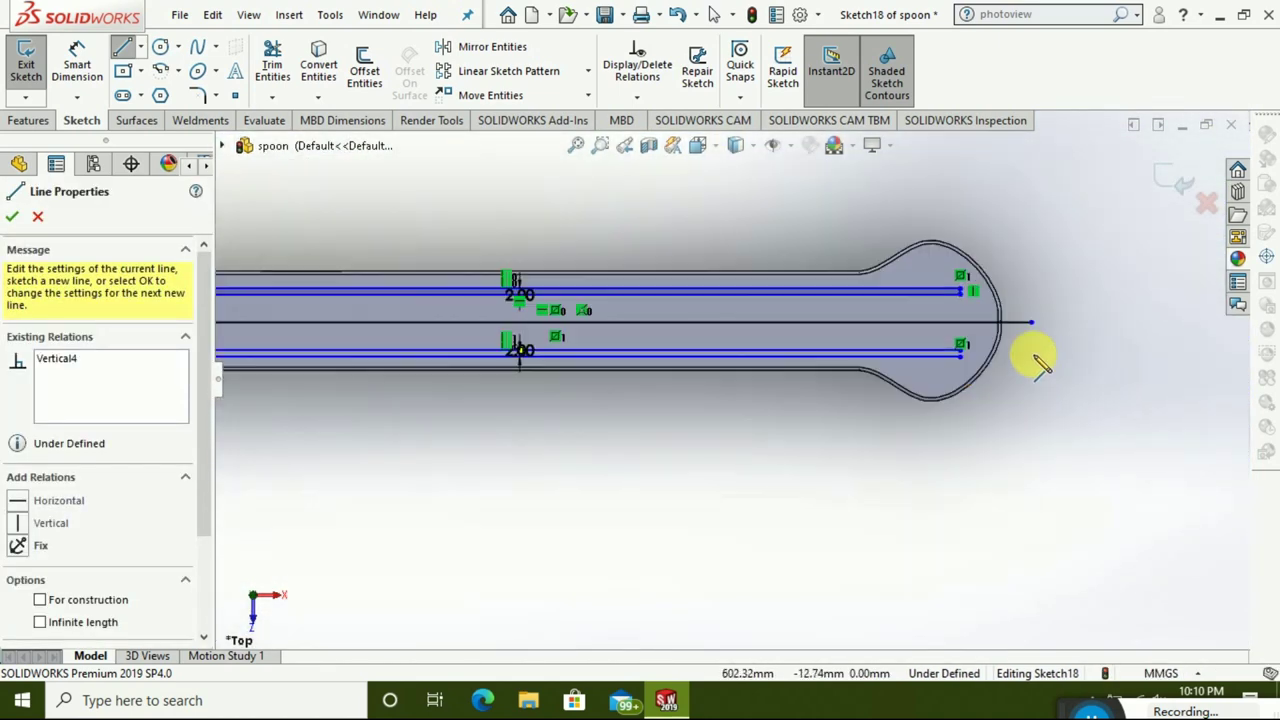
scroll(1051, 366, "down", 2)
scroll(909, 343, "down", 2)
scroll(749, 366, "down", 2)
scroll(895, 366, "down", 2)
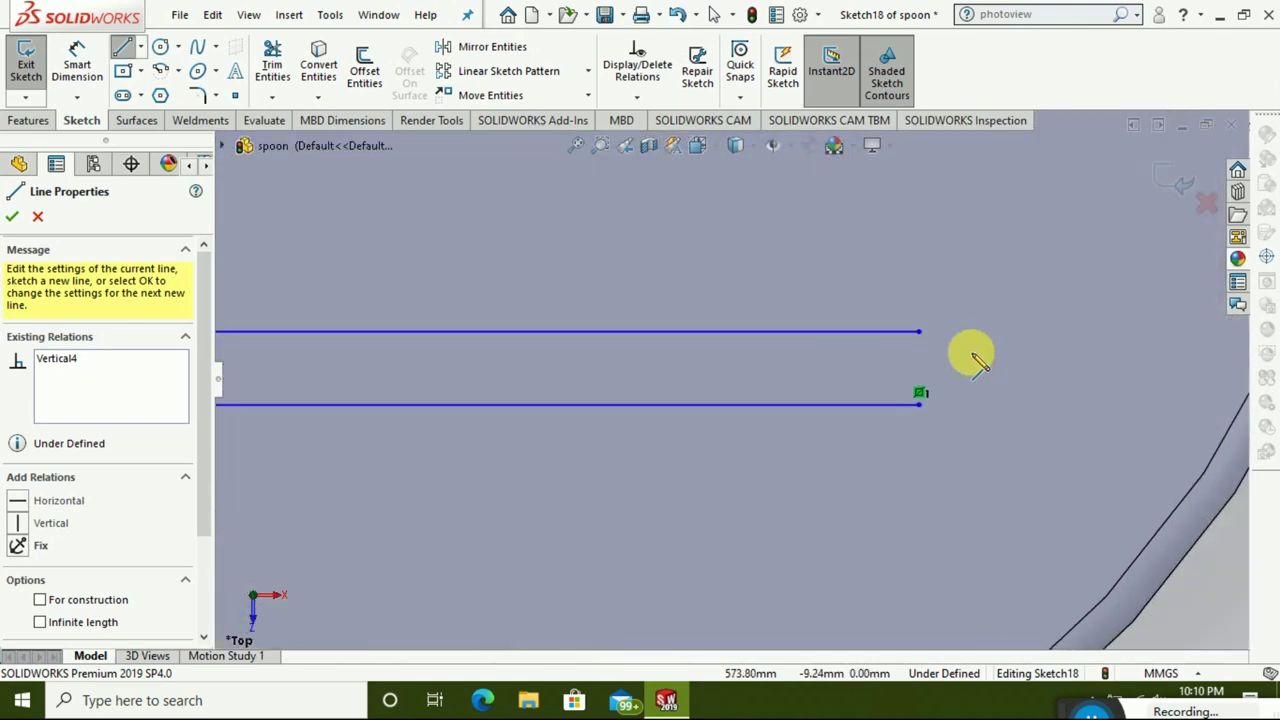
left_click(920, 333)
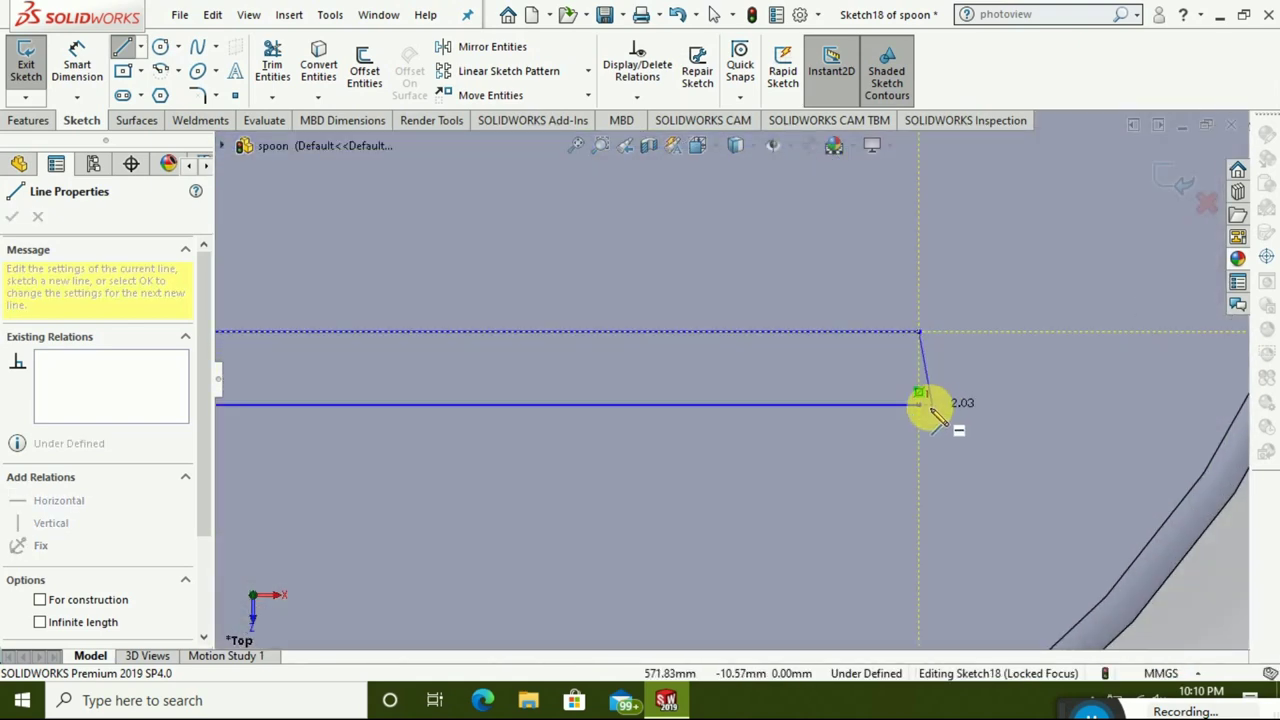
left_click(920, 404)
- Exit the Line tool and zoom around to review the two capped handle slots
scroll(791, 429, "up", 2)
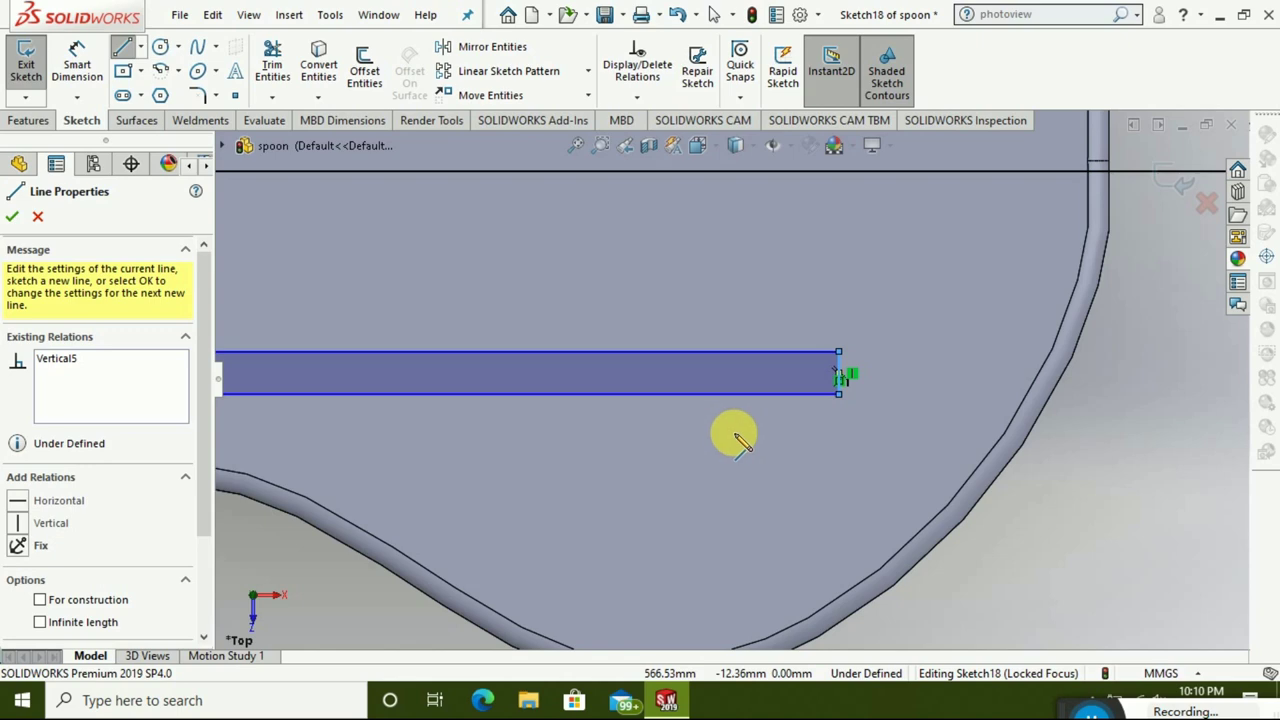
scroll(737, 434, "up", 2)
scroll(737, 437, "up", 3)
scroll(640, 415, "up", 2)
scroll(523, 394, "up", 1)
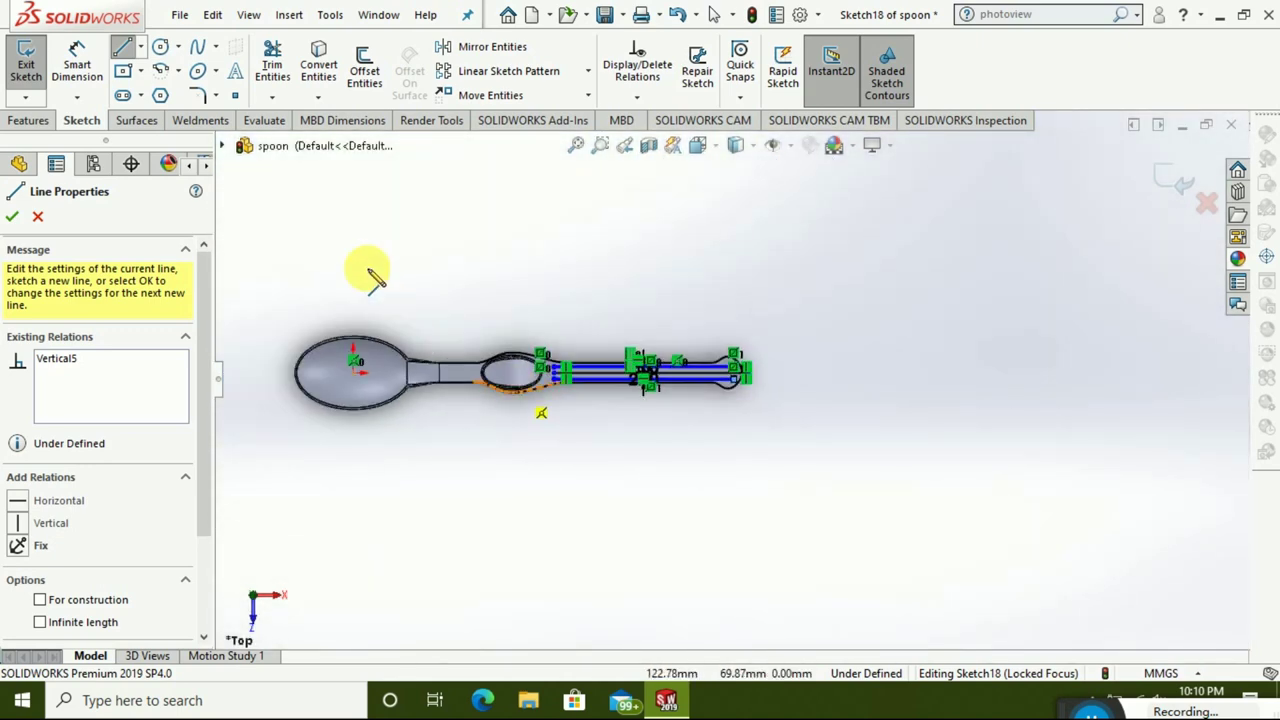
left_click(118, 55)
key("Escape")
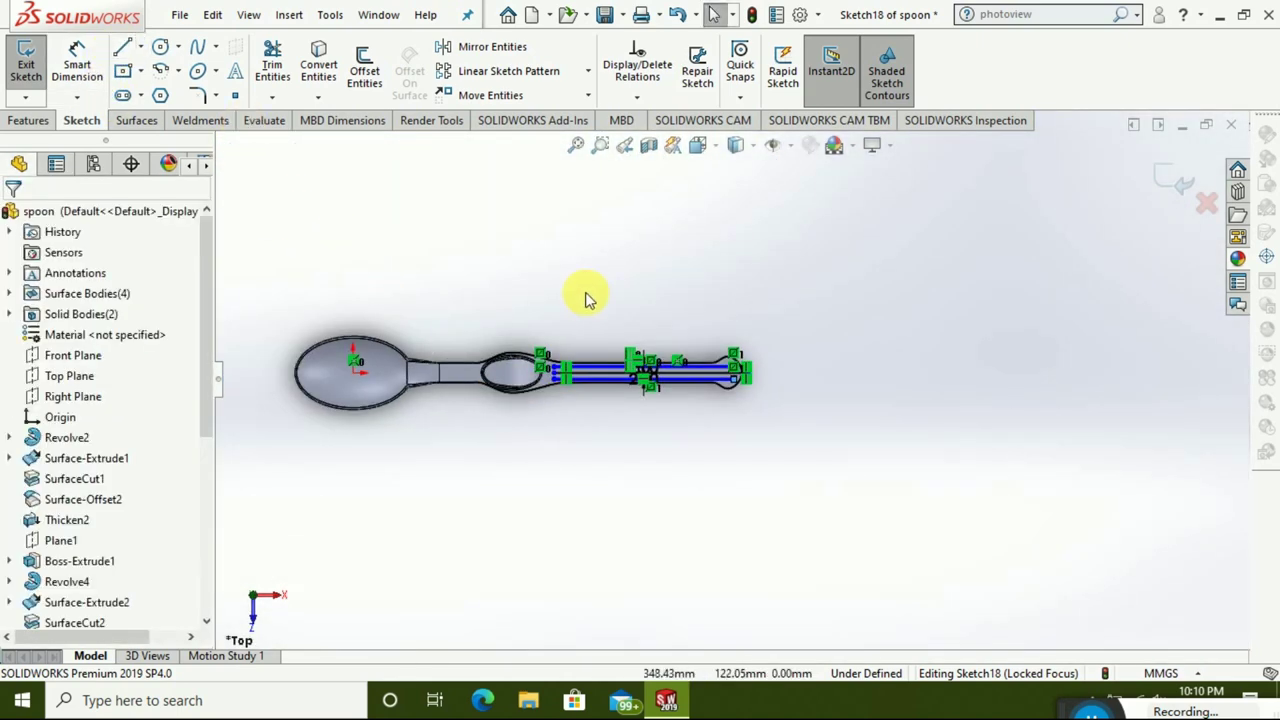
scroll(620, 388, "down", 2)
scroll(618, 385, "down", 3)
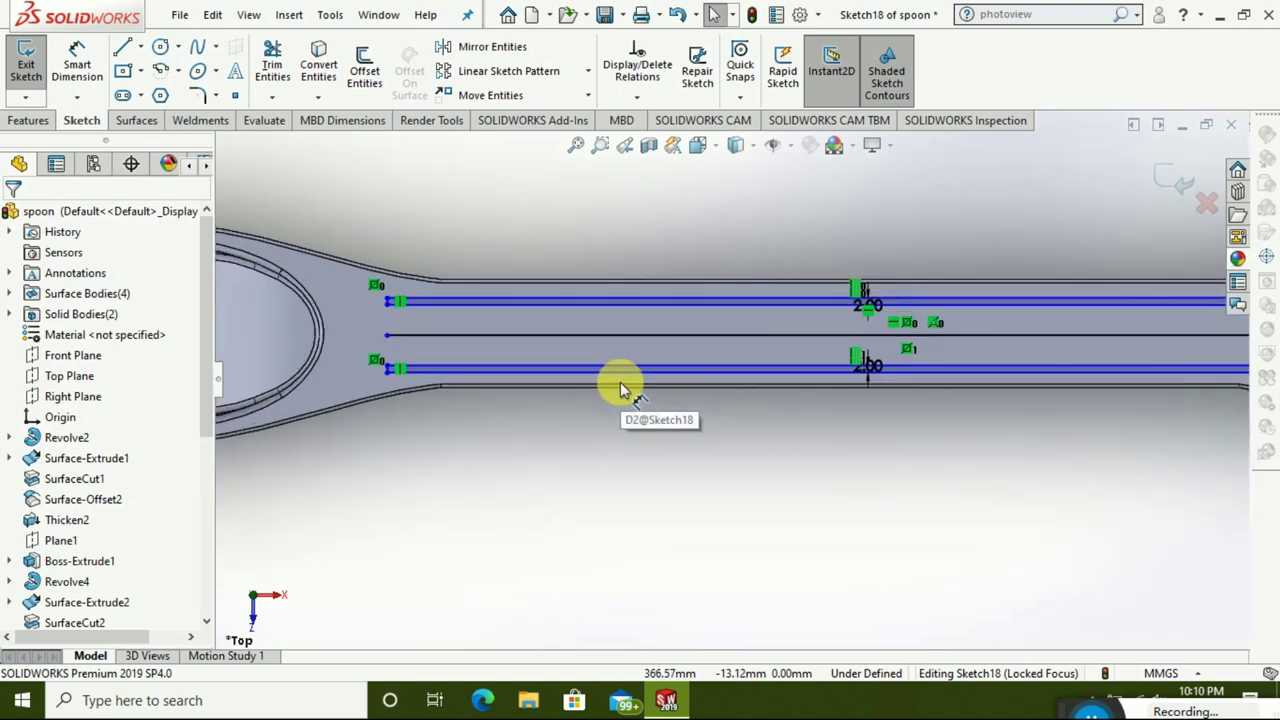
scroll(620, 388, "down", 1)
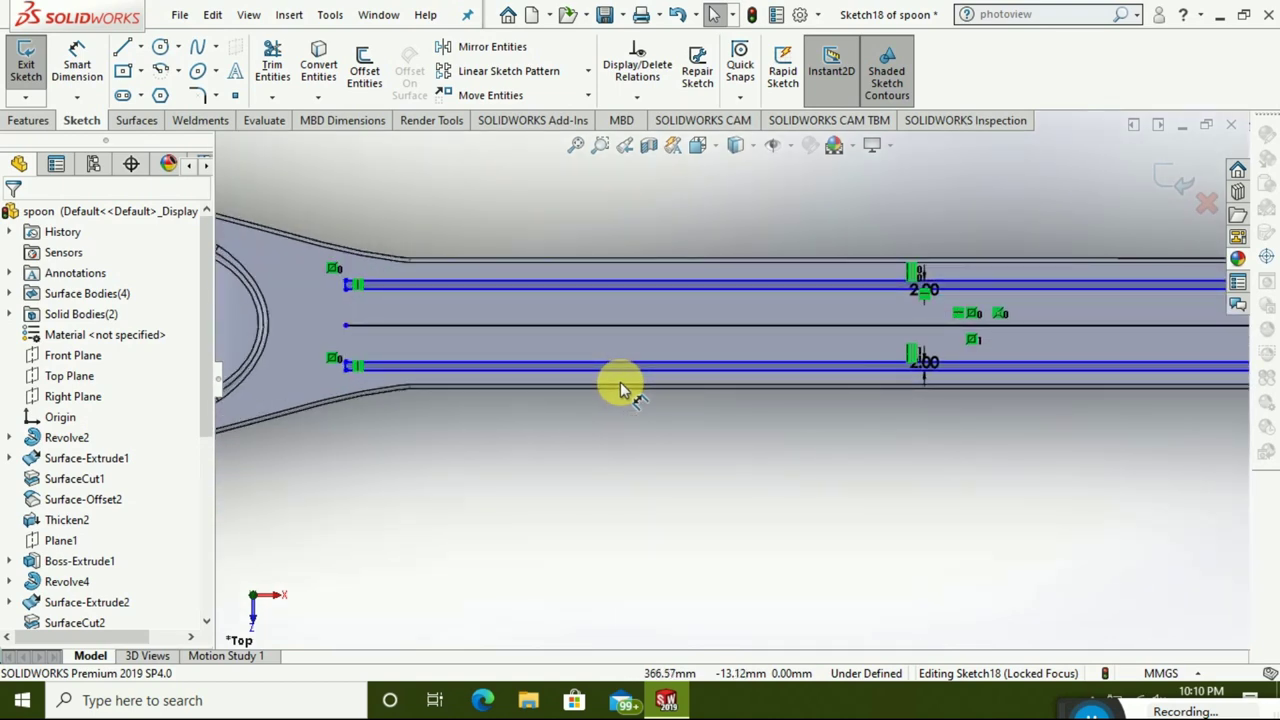
scroll(620, 388, "up", 4)
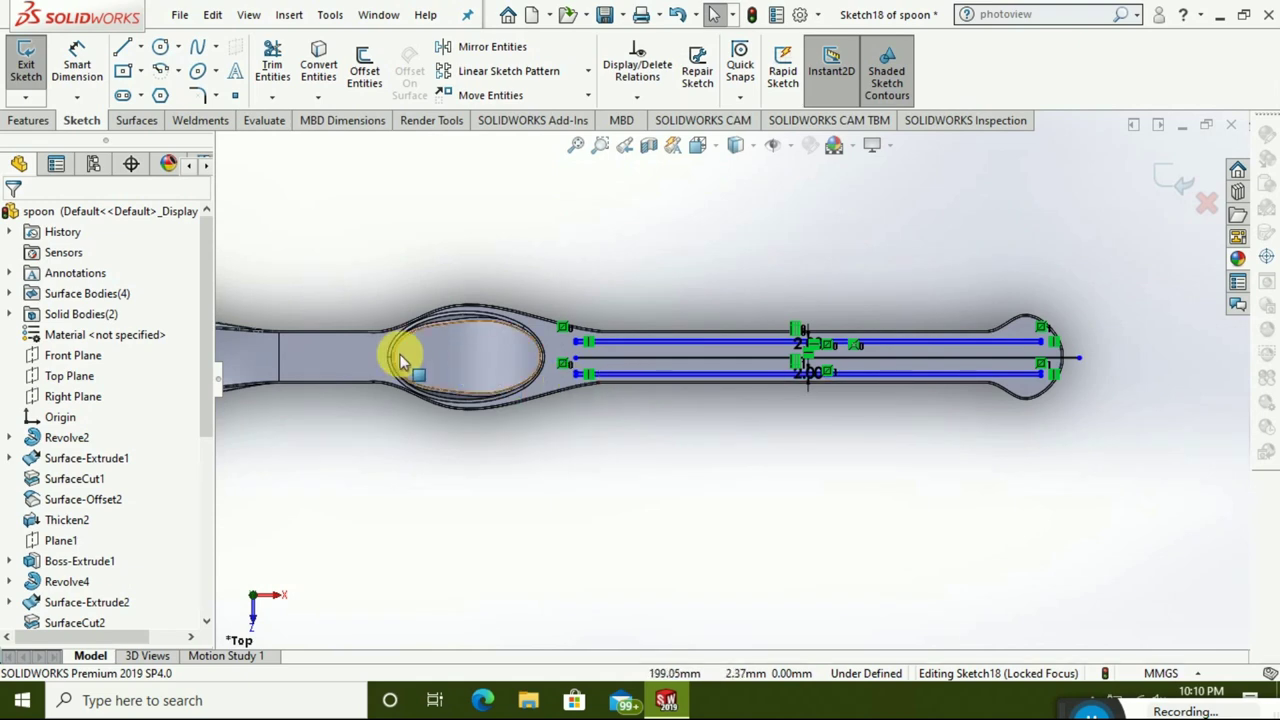
scroll(403, 357, "down", 1)
scroll(409, 363, "down", 2)
scroll(409, 363, "down", 1)
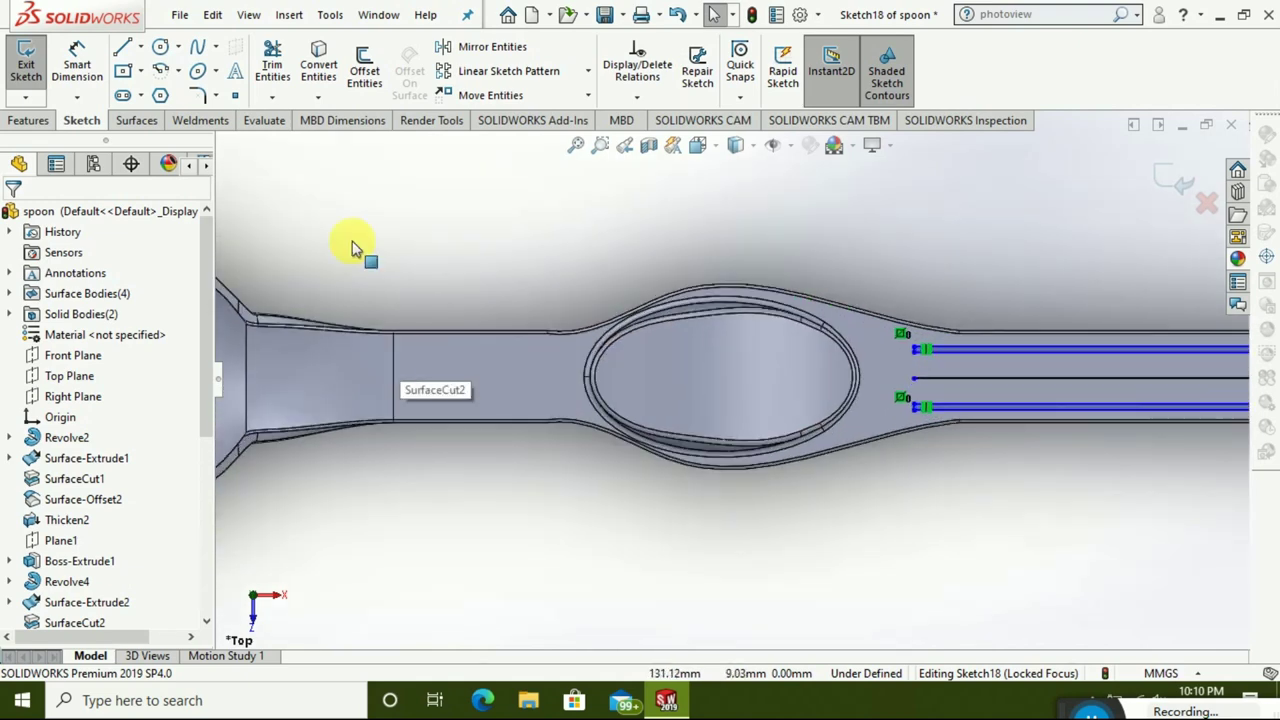
left_click(124, 48)
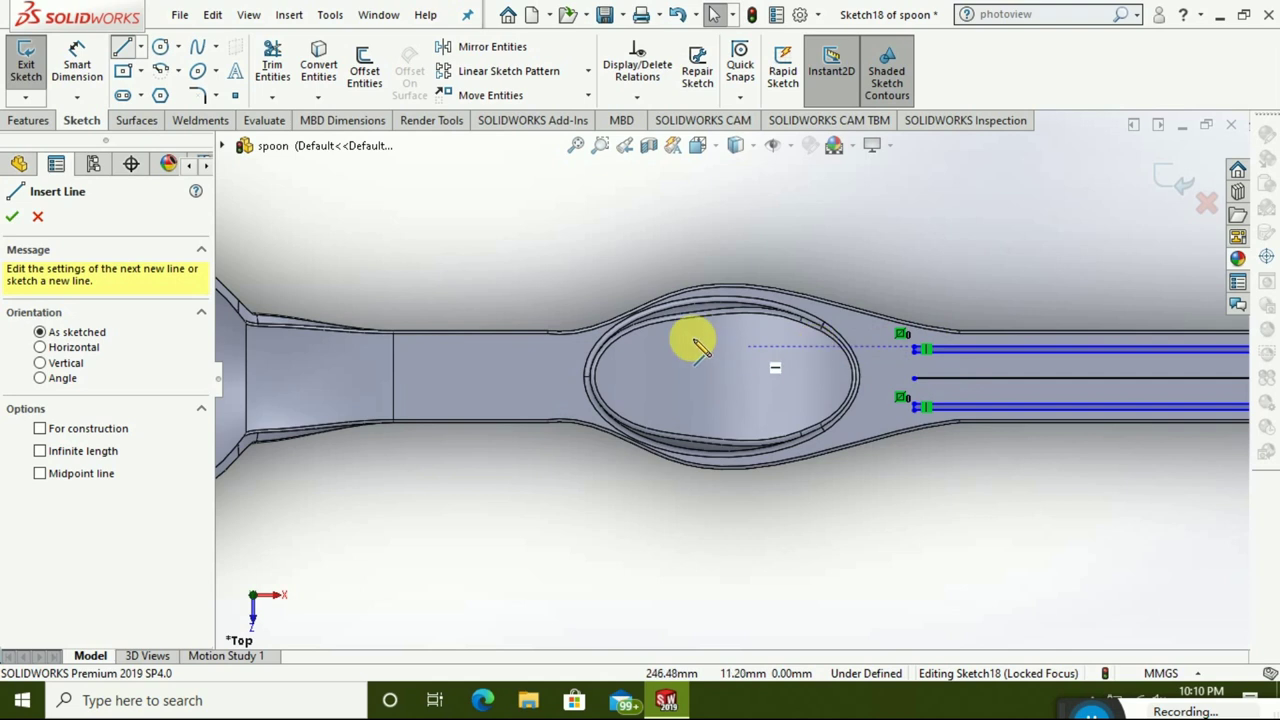
- Draw a short horizontal line on the spoon's neck
left_click(557, 348)
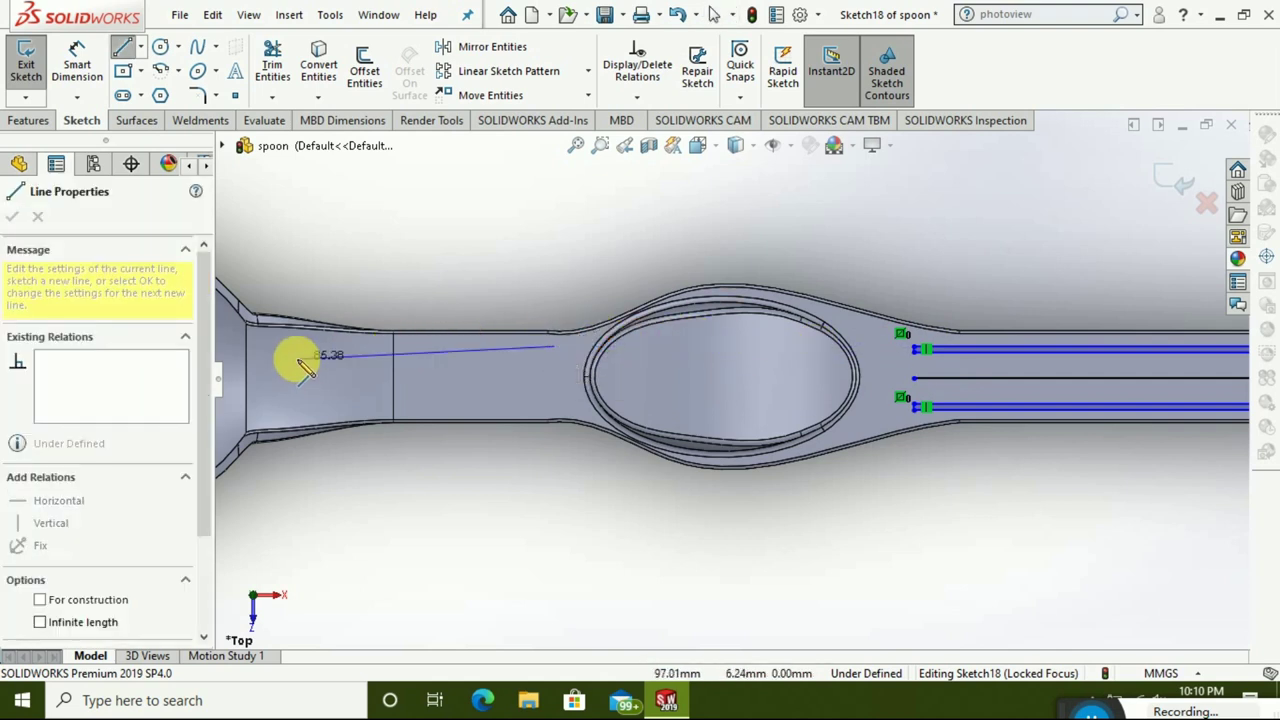
left_click(404, 347)
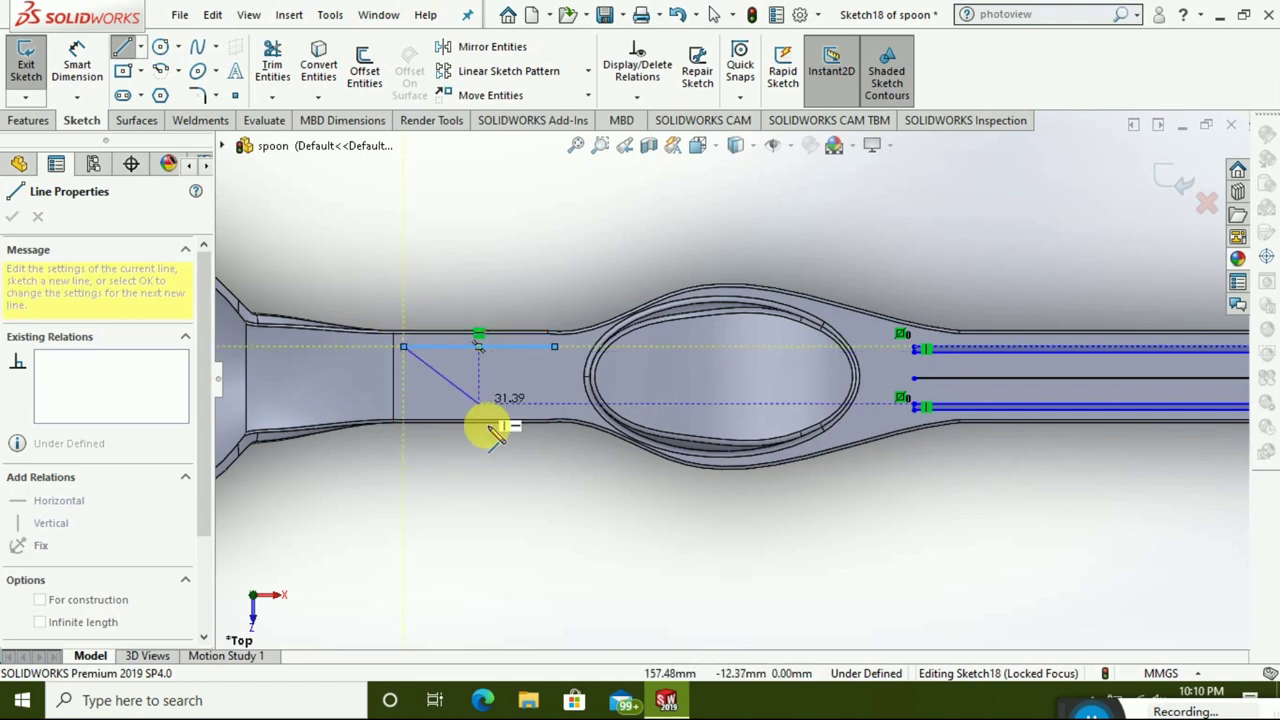
left_click(125, 48)
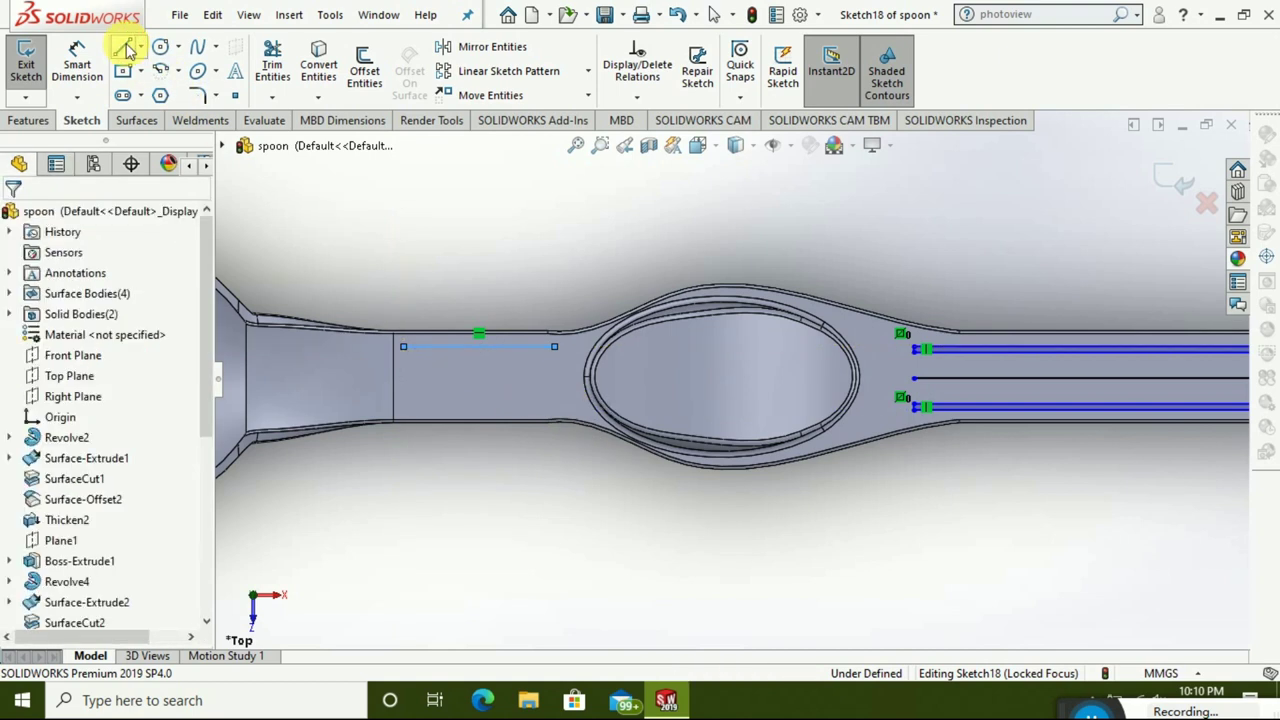
- Mirror the neck line about the handle's centerline
left_click(515, 47)
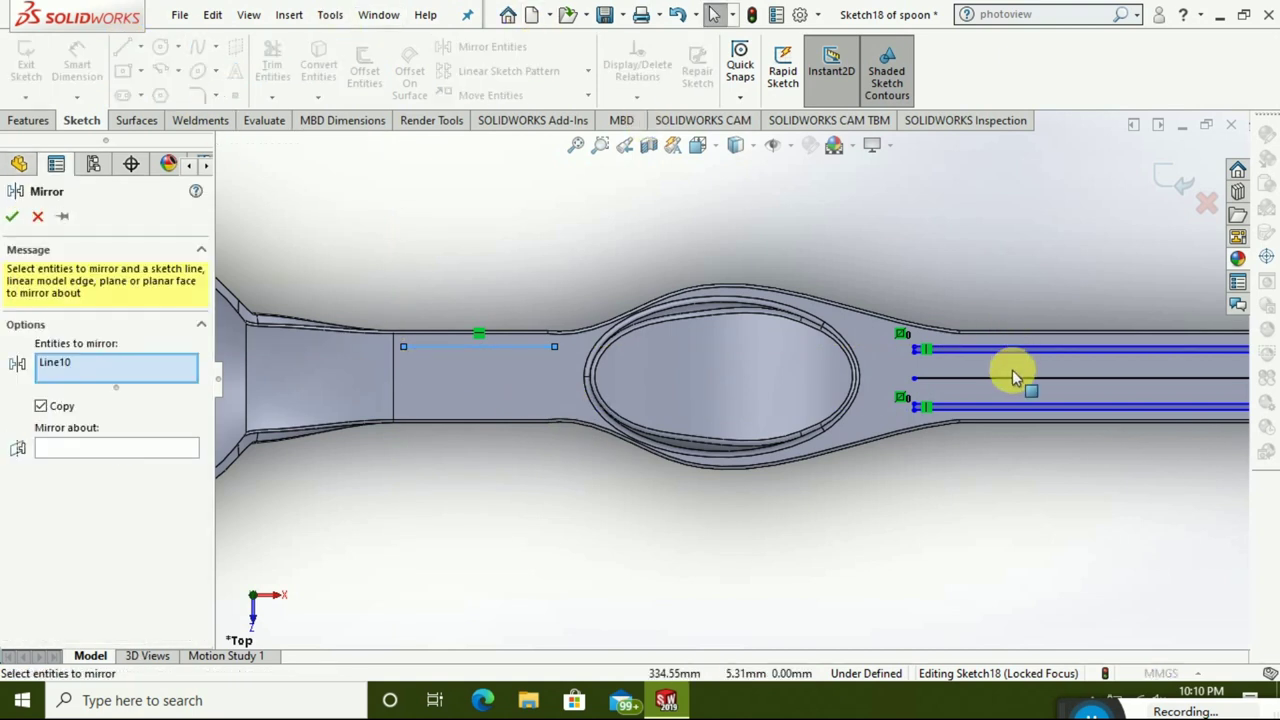
left_click(1008, 378)
right_click(120, 380)
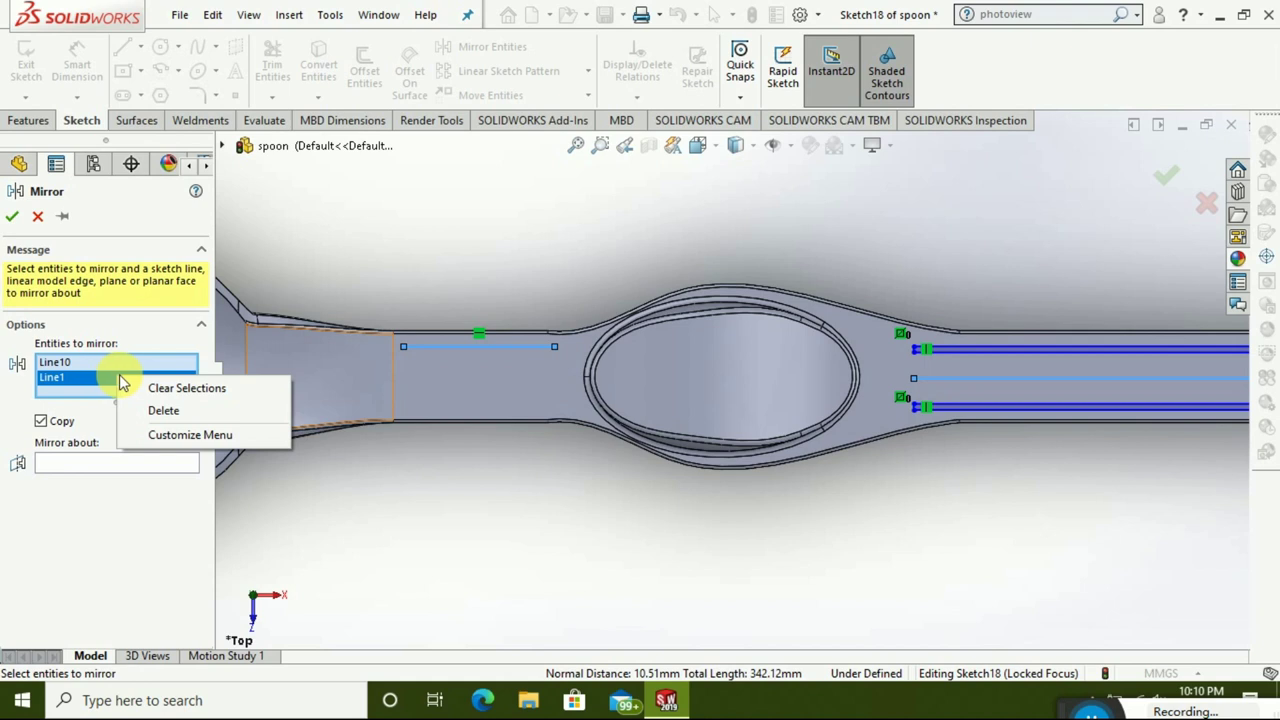
left_click(185, 388)
left_click(430, 346)
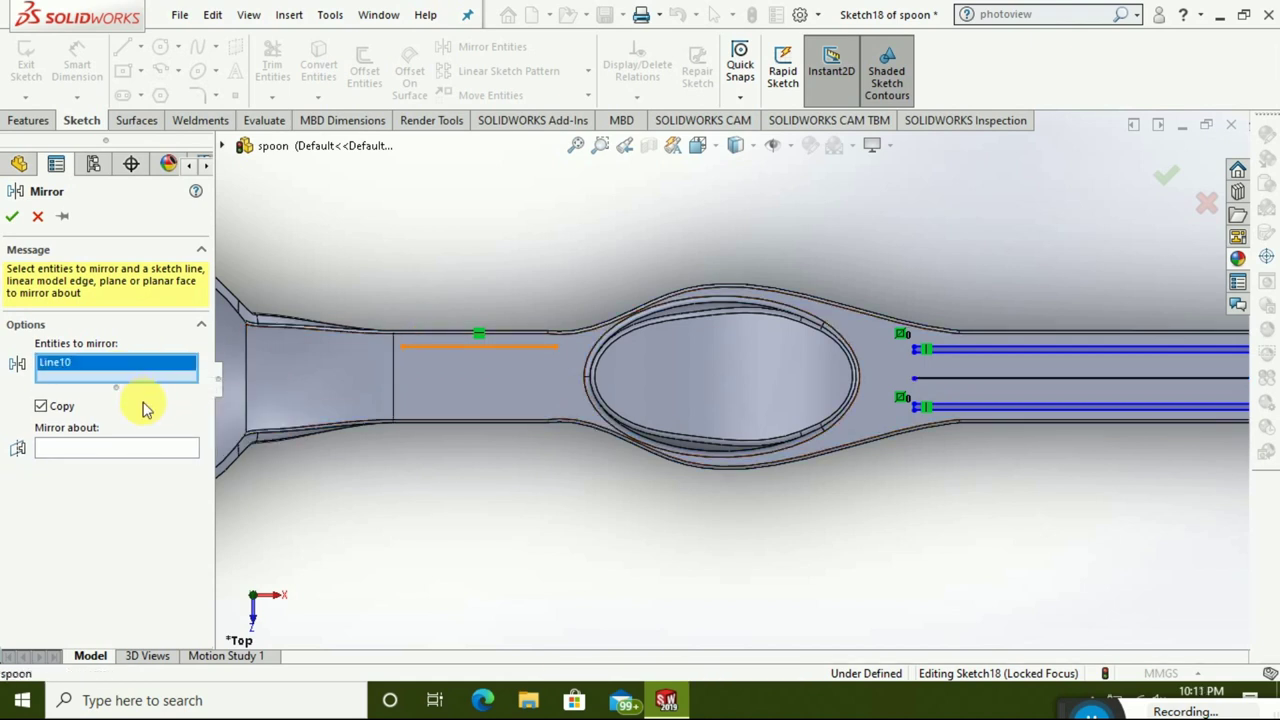
left_click(153, 447)
left_click(970, 378)
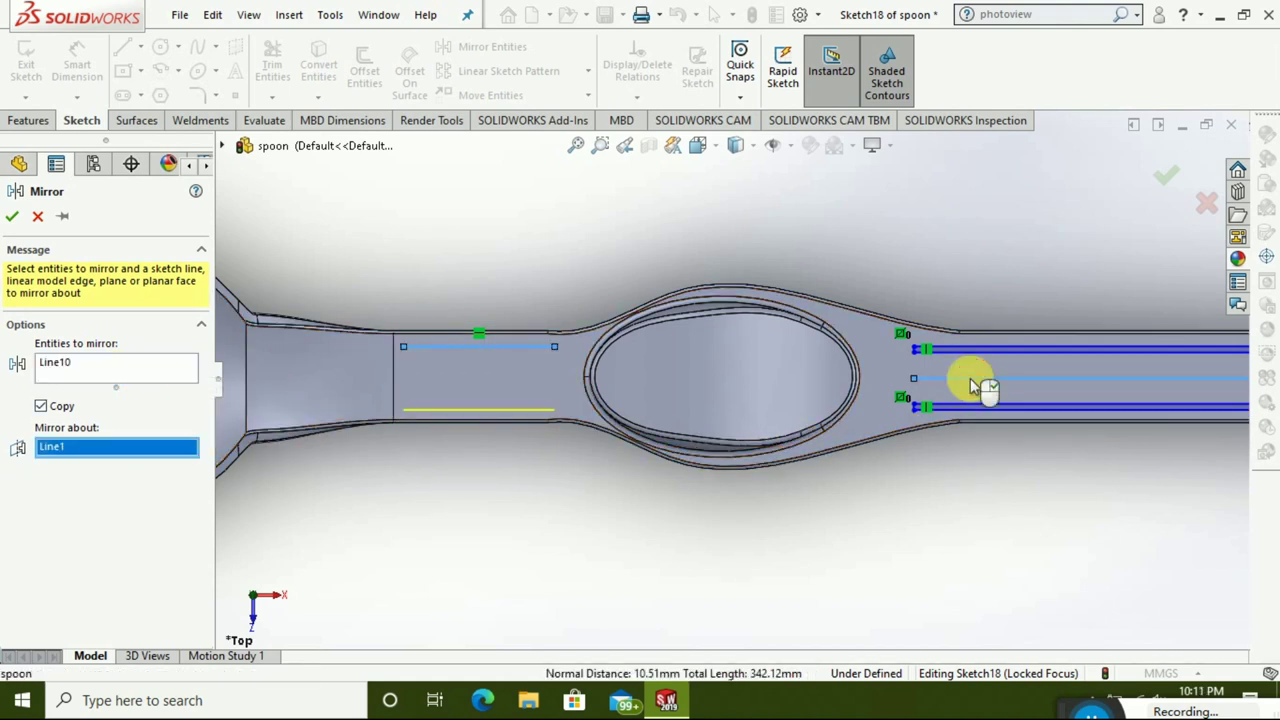
left_click(12, 216)
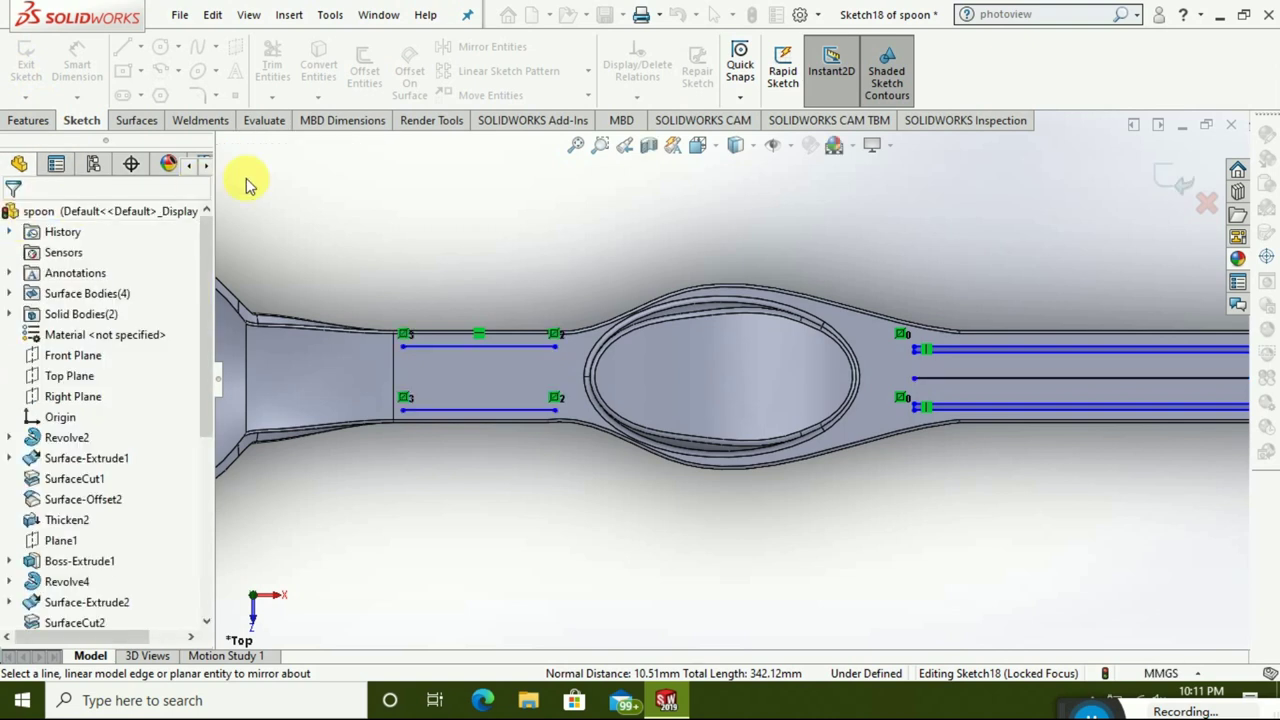
left_click(352, 80)
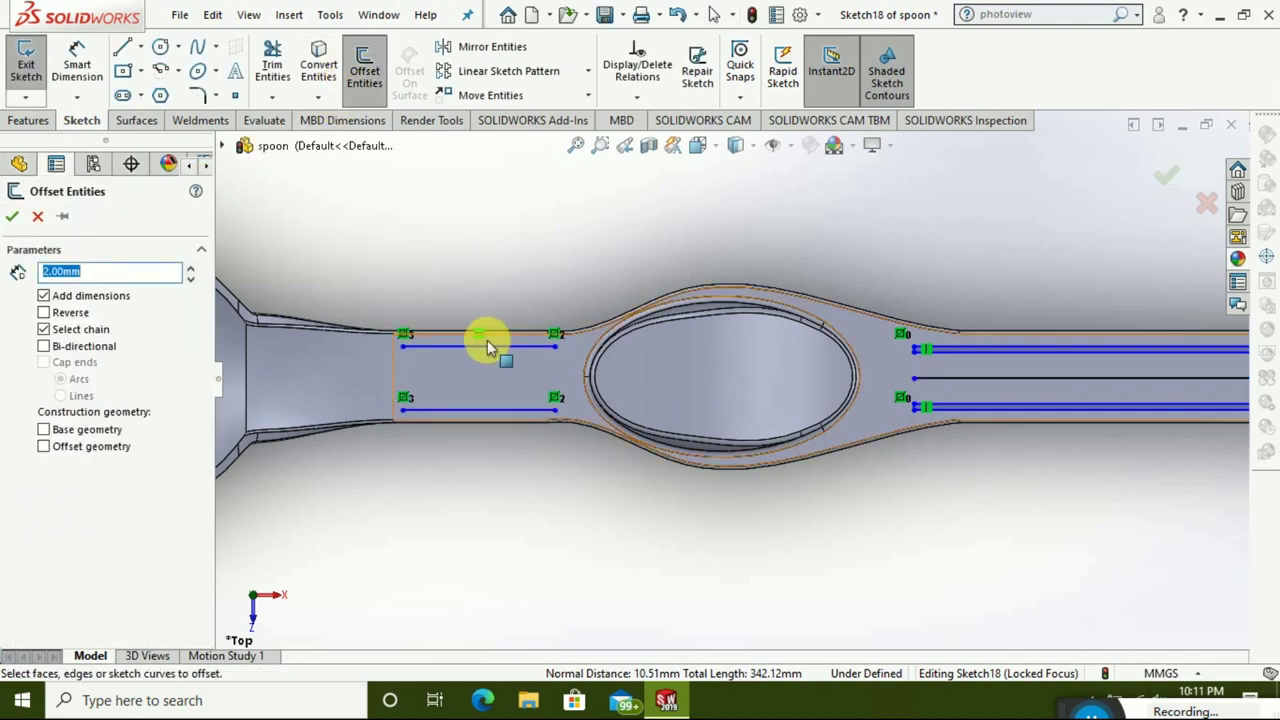
- Offset the upper and lower neck lines by 2.00mm each
left_click(490, 346)
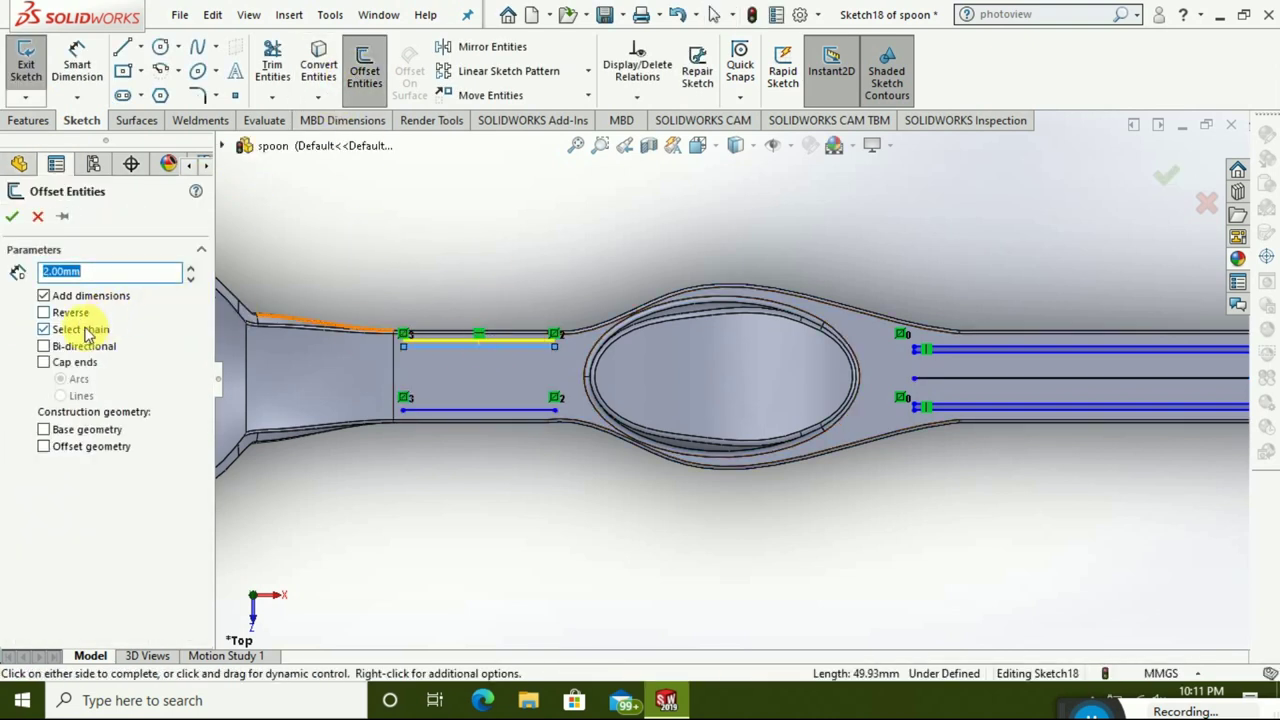
left_click(12, 218)
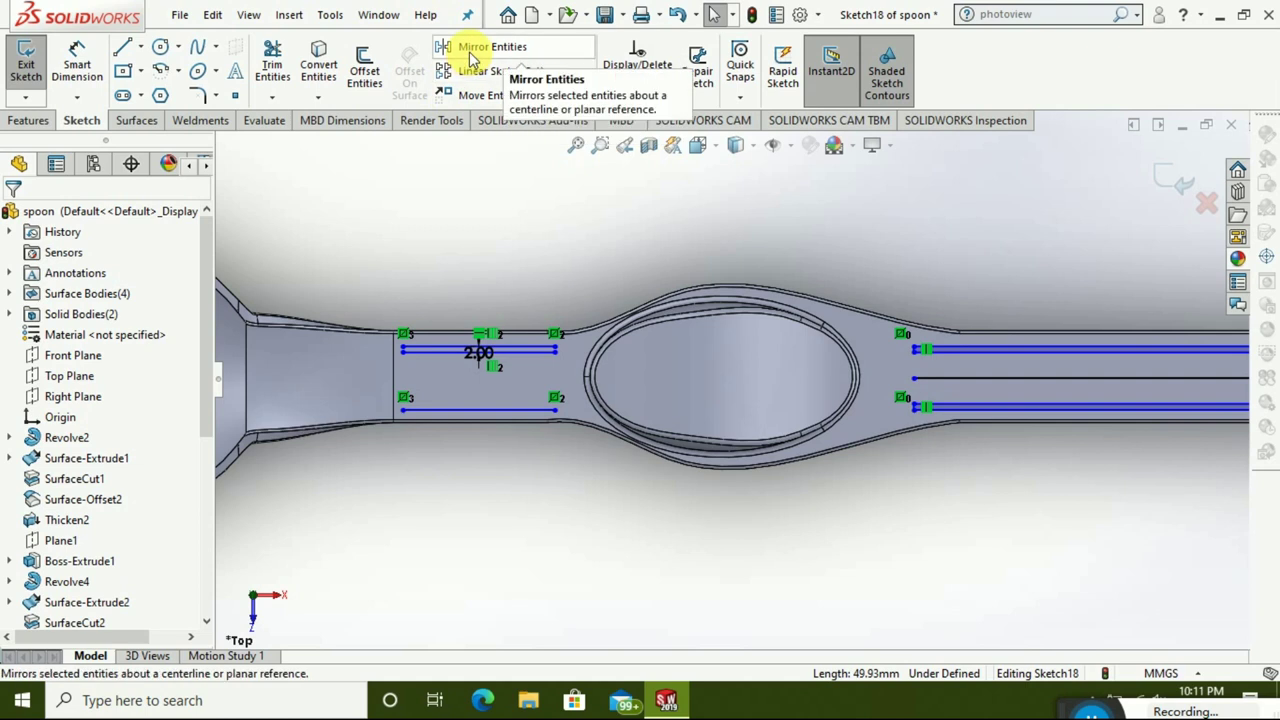
left_click(364, 70)
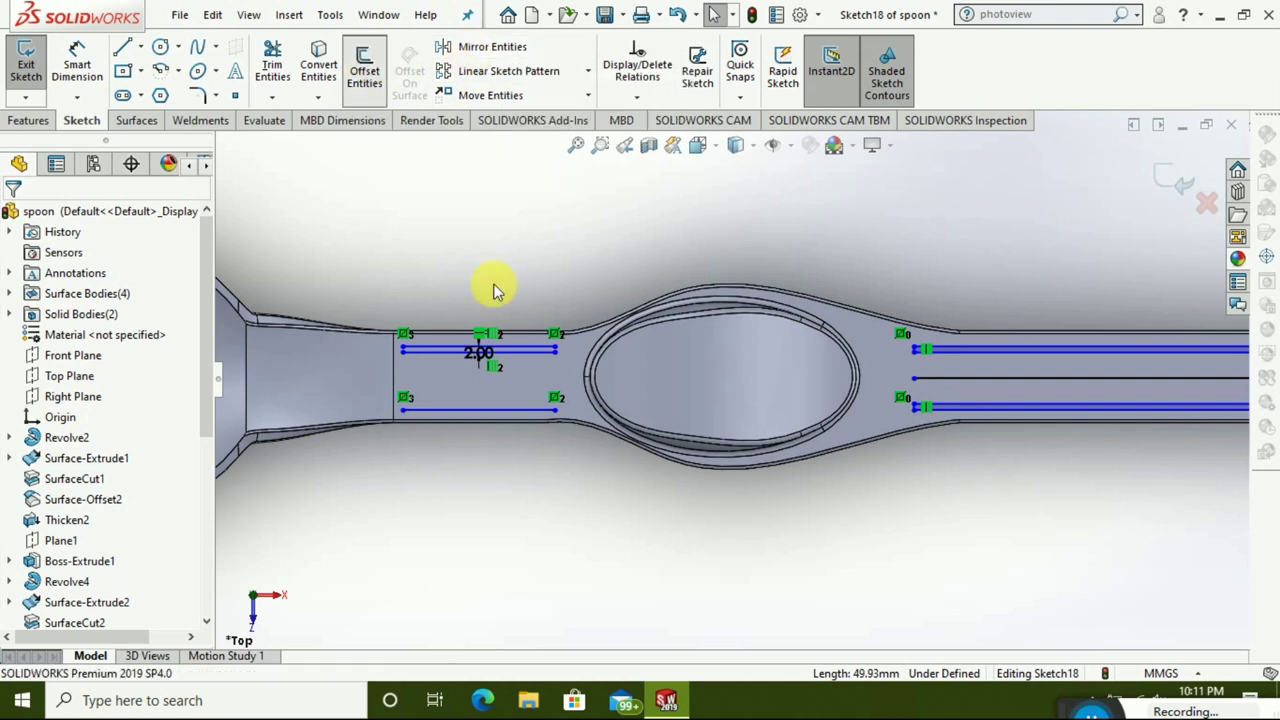
left_click(467, 411)
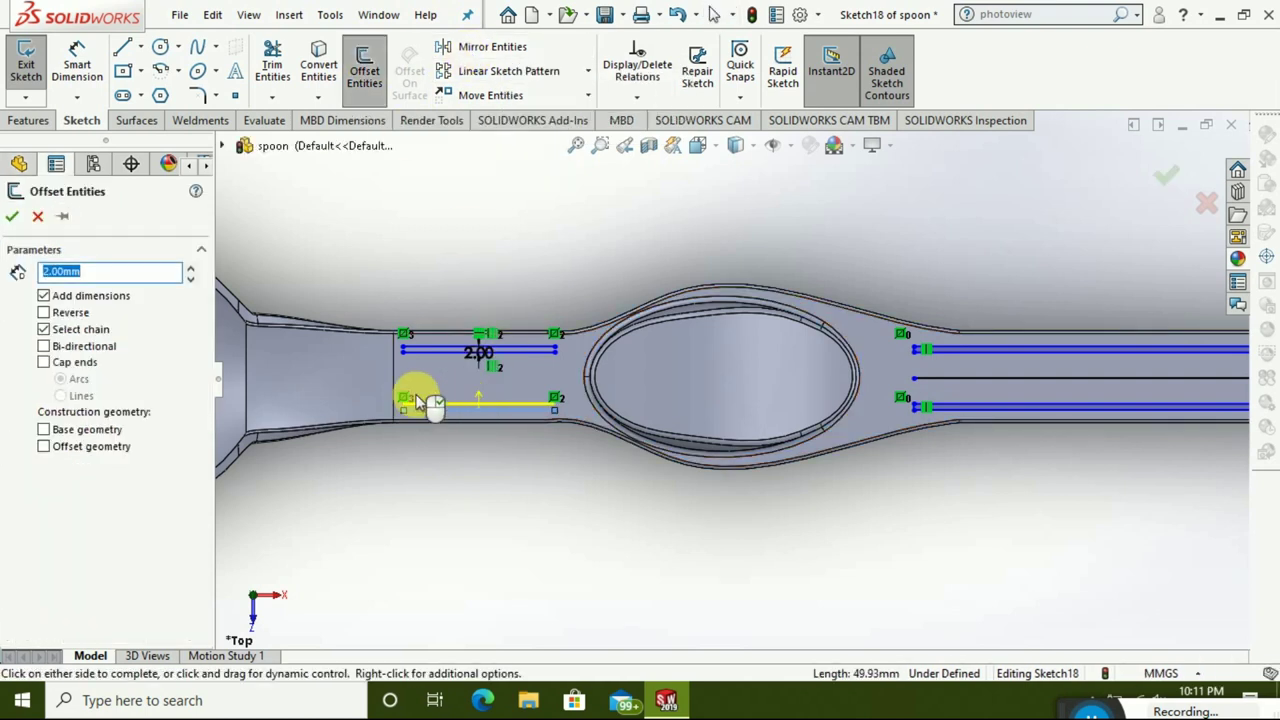
left_click(13, 217)
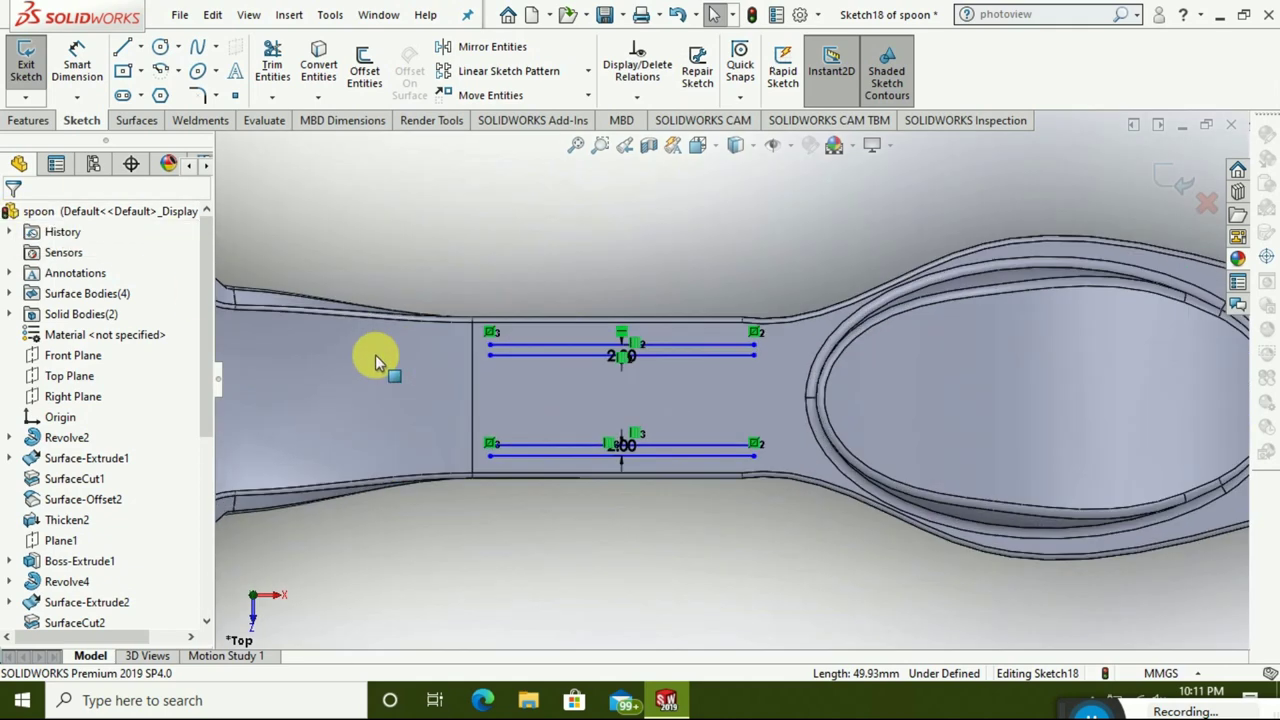
- Draw vertical end lines closing both neck line pairs into slots
scroll(371, 360, "down", 3)
left_click(122, 50)
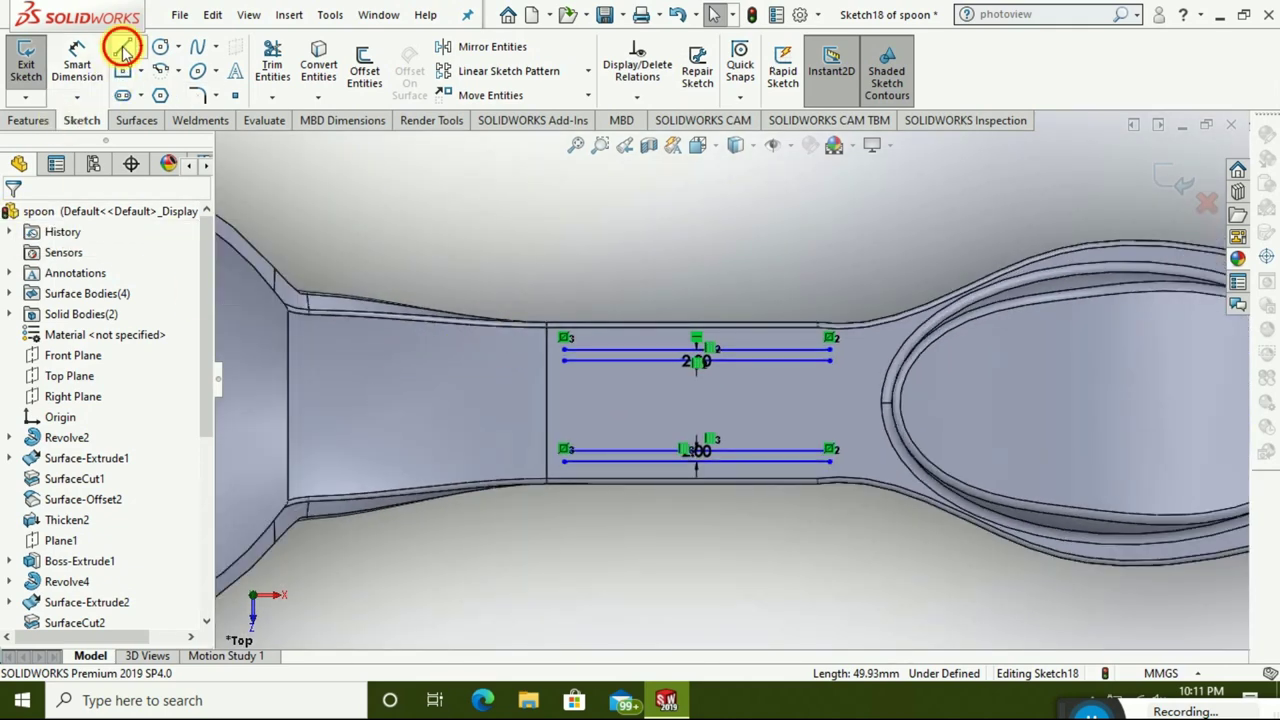
scroll(838, 346, "down", 1)
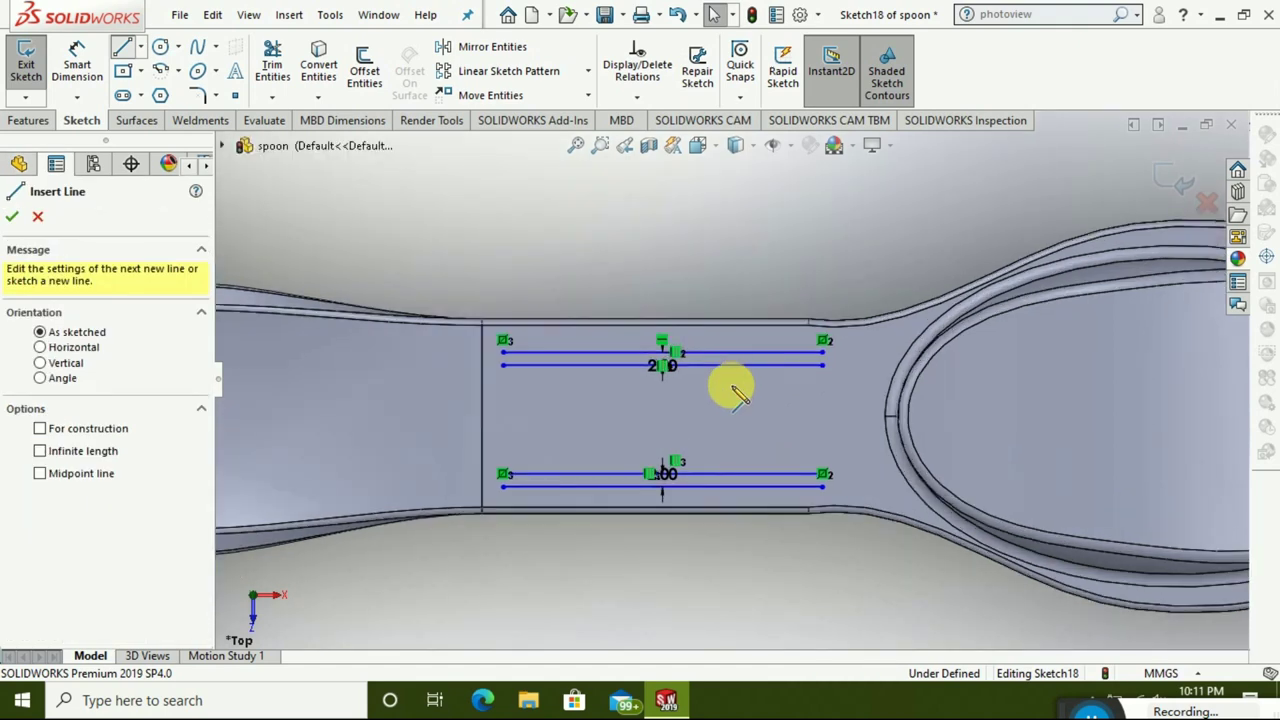
left_click(507, 366)
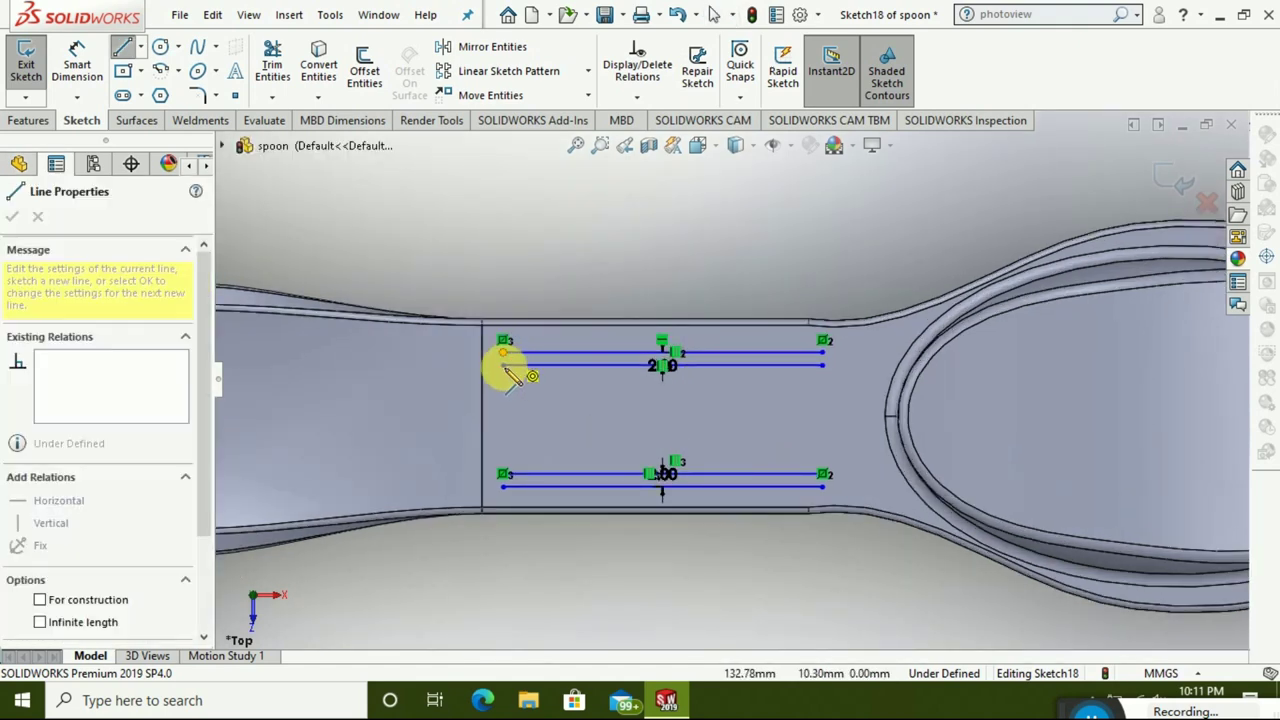
left_click(822, 366)
scroll(540, 480, "down", 5)
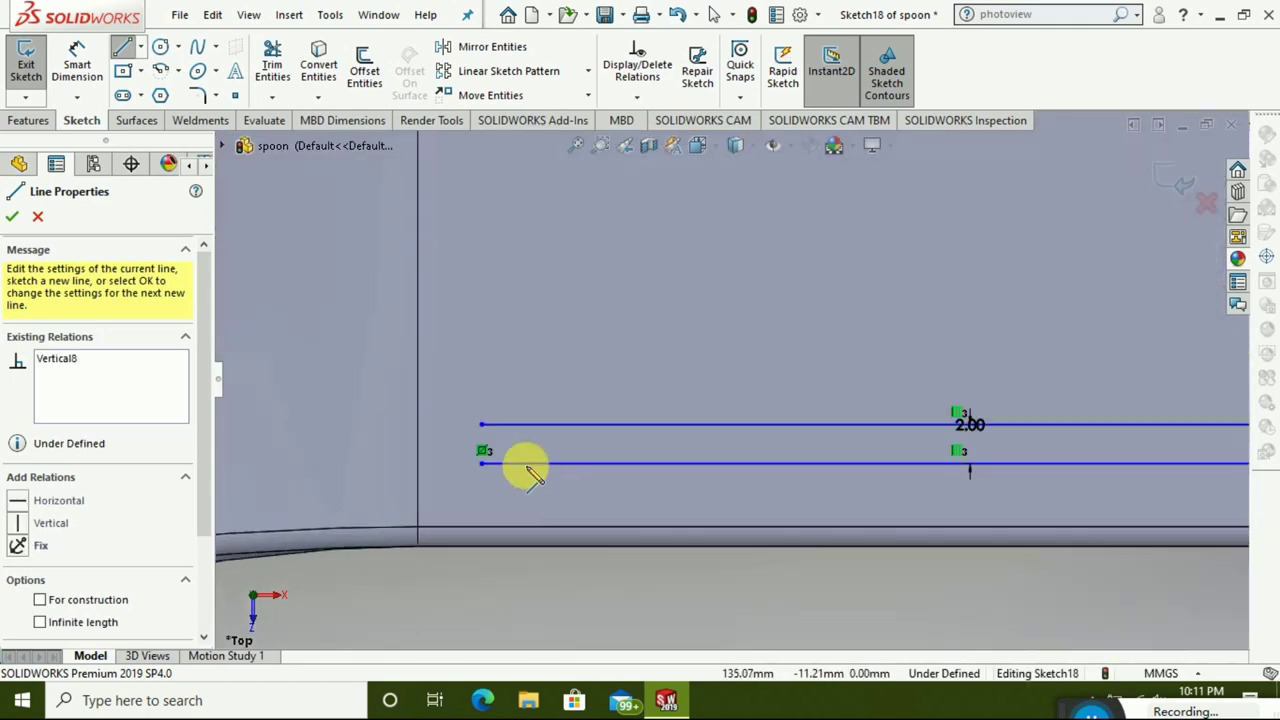
left_click(483, 426)
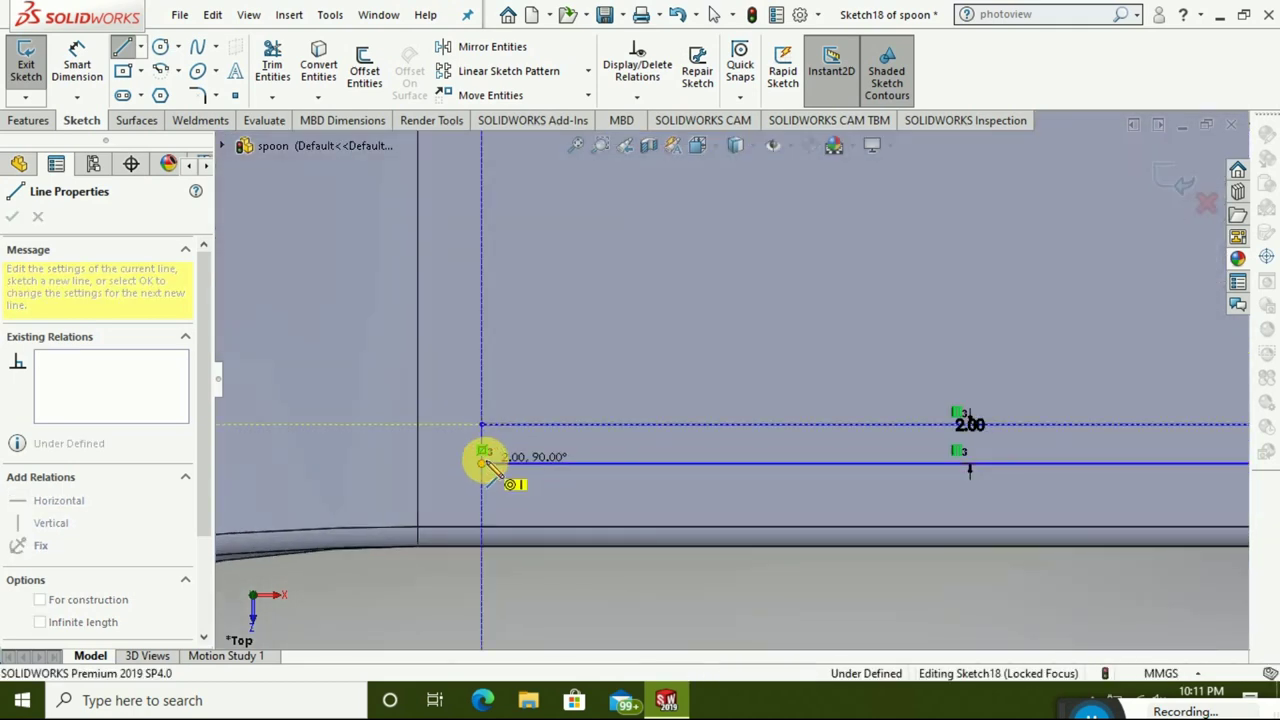
left_click(483, 462)
scroll(683, 437, "up", 3)
scroll(994, 434, "up", 3)
scroll(1085, 420, "up", 1)
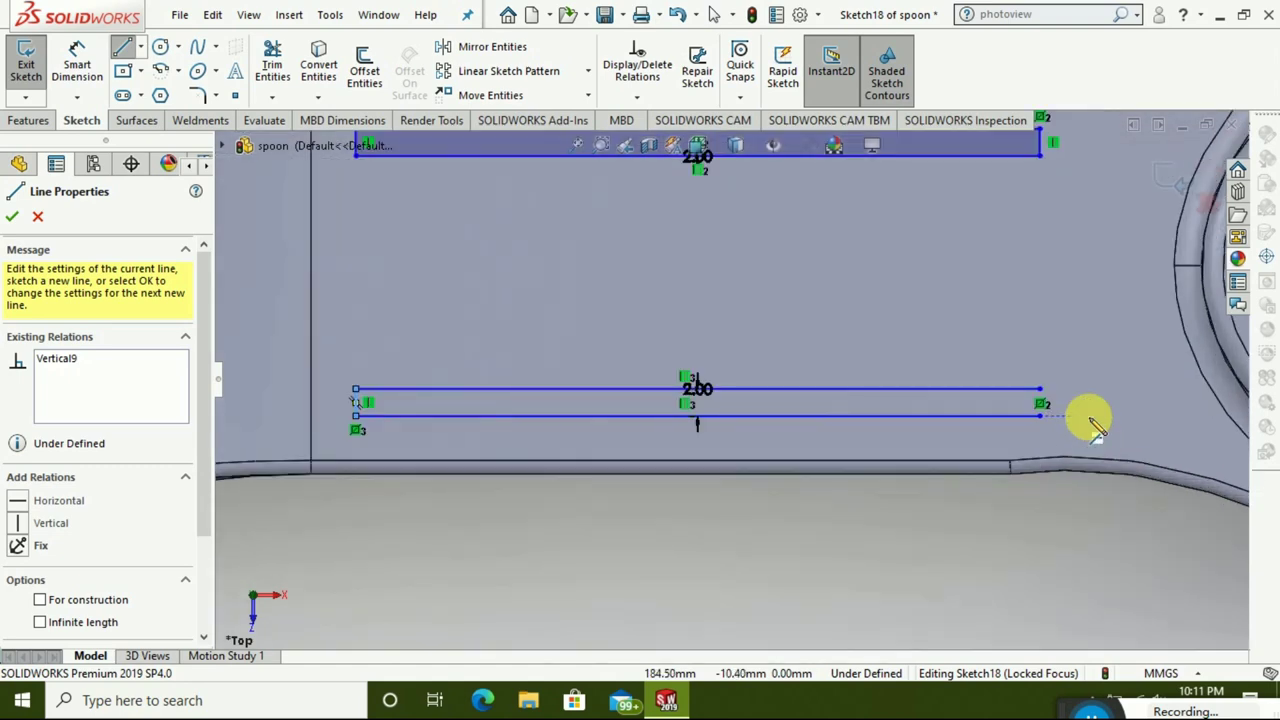
scroll(1000, 400, "down", 5)
scroll(880, 370, "down", 2)
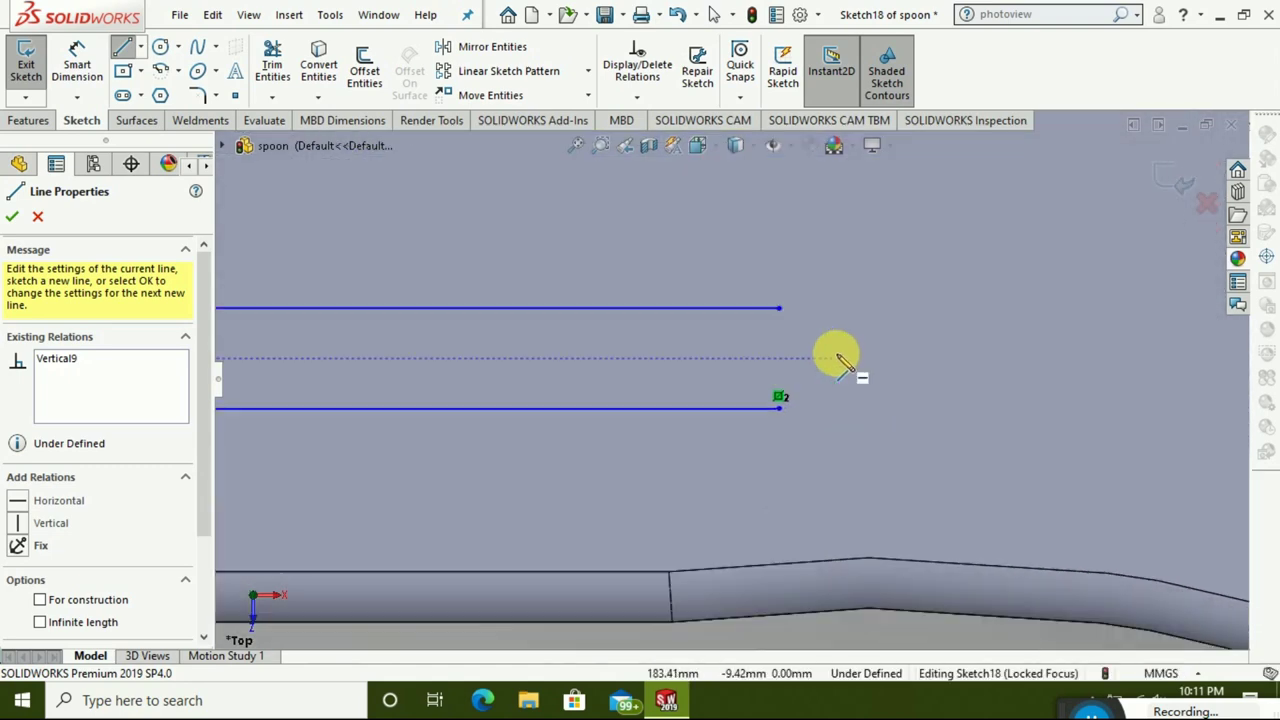
left_click(779, 309)
left_click(780, 407)
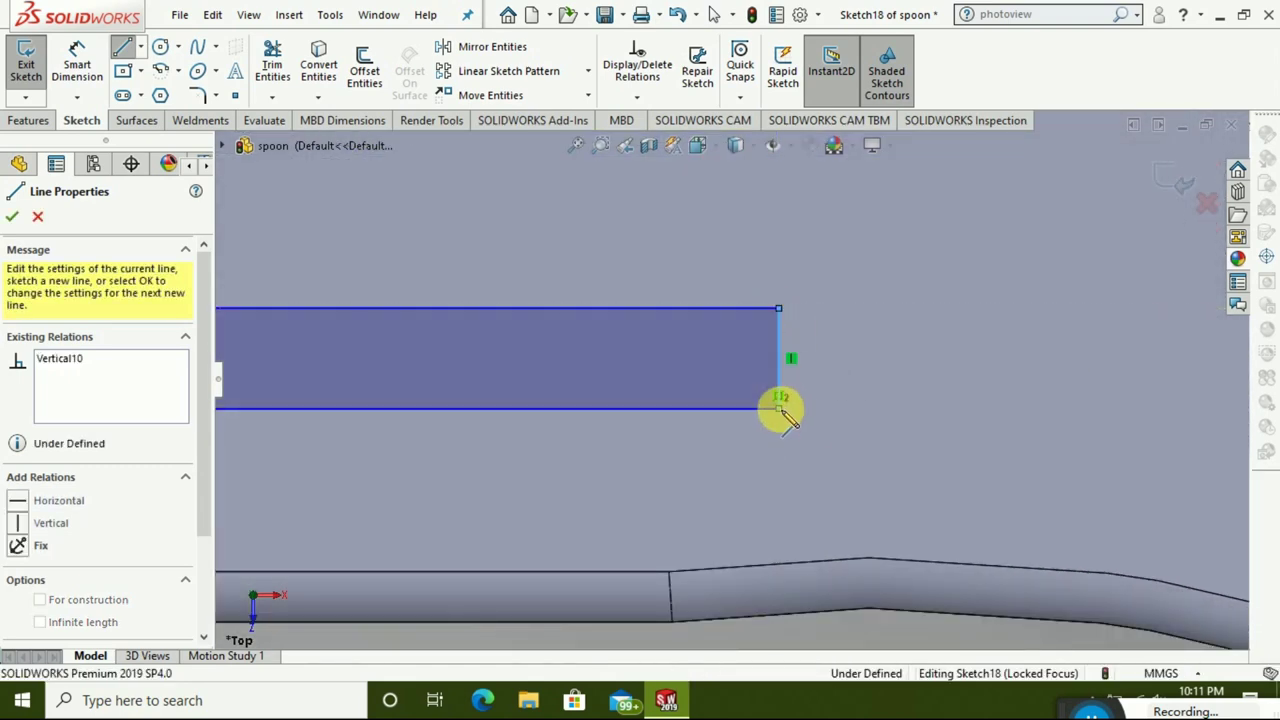
scroll(780, 408, "up", 1)
scroll(775, 405, "up", 2)
scroll(778, 410, "up", 2)
scroll(785, 415, "up", 2)
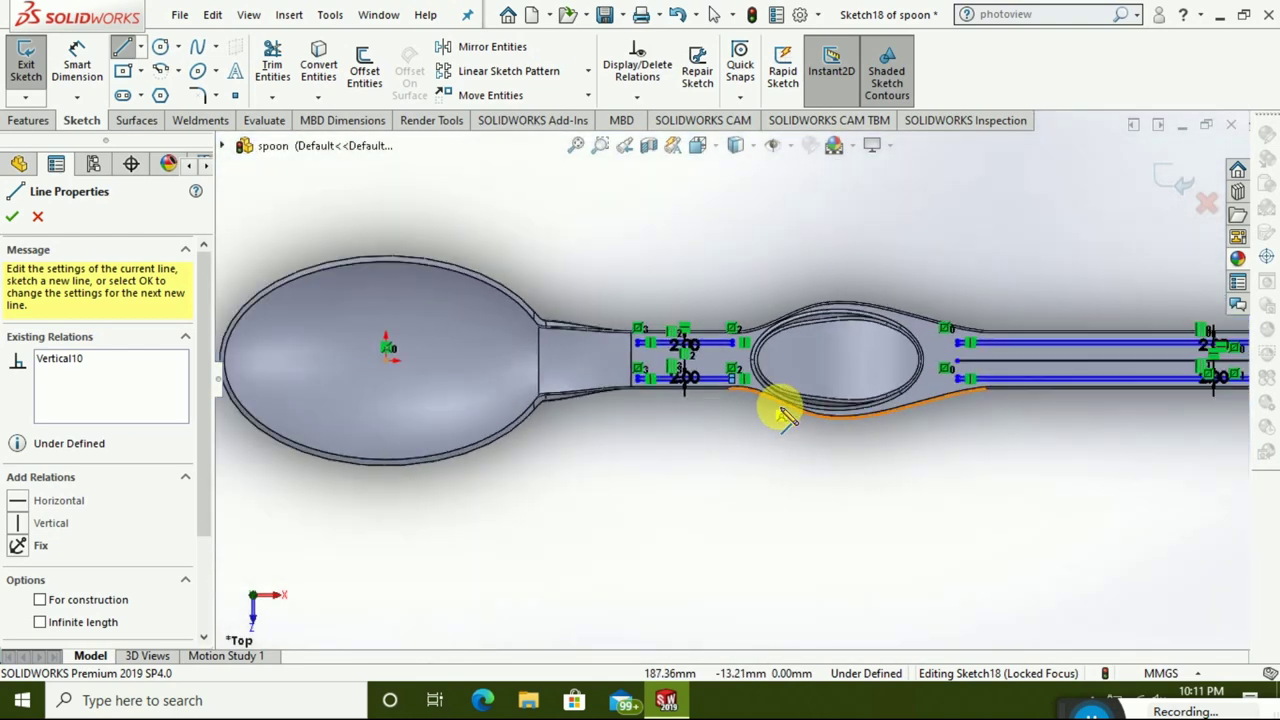
scroll(1000, 477, "up", 3)
scroll(1030, 450, "down", 1)
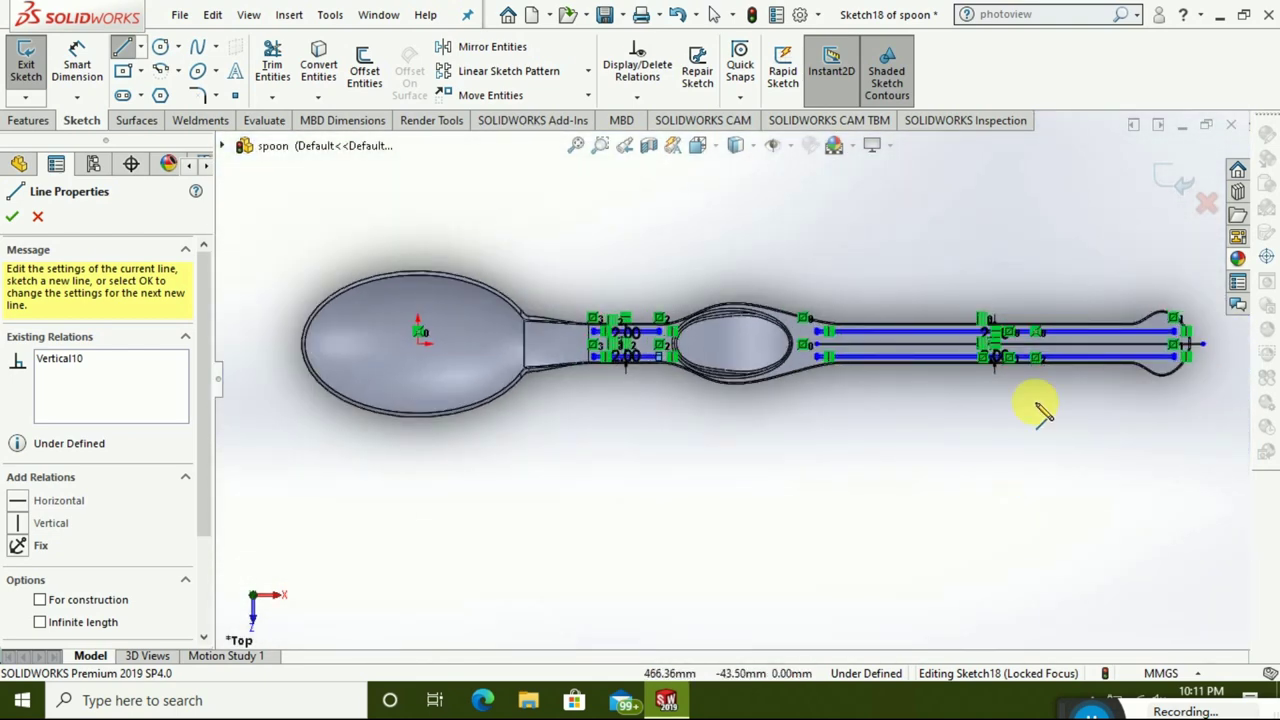
scroll(1040, 370, "down", 2)
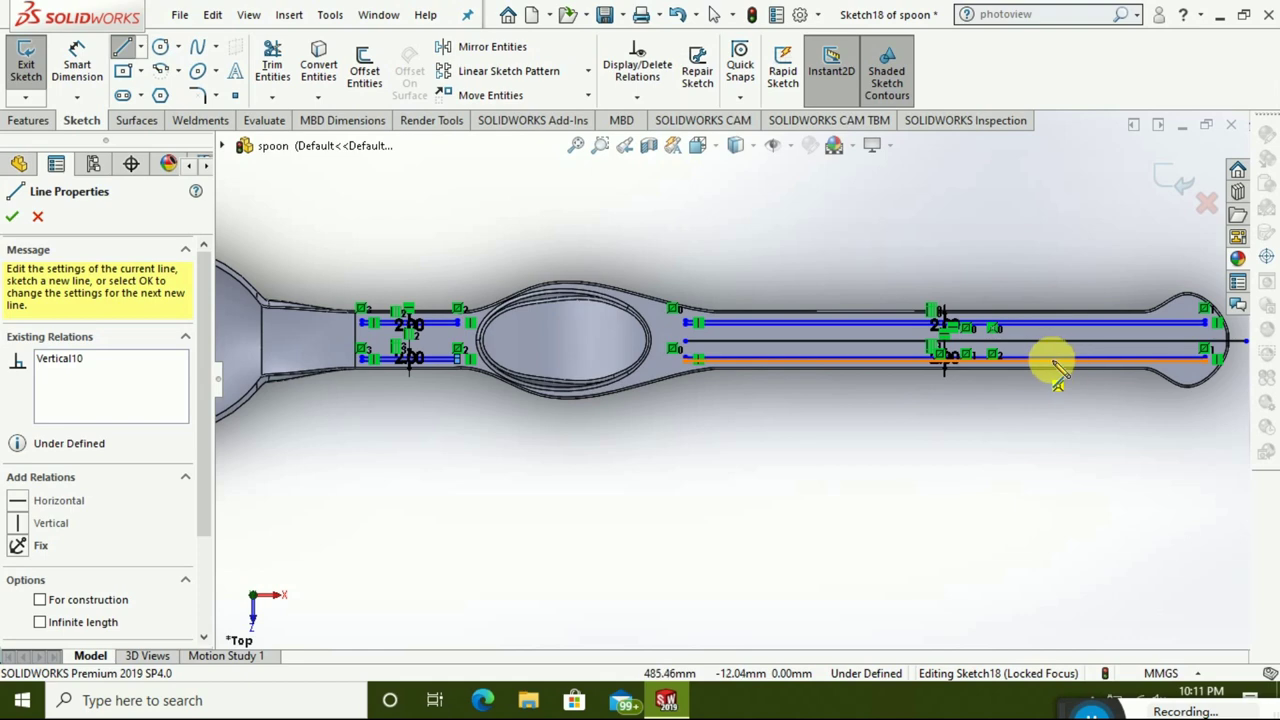
scroll(1055, 357, "up", 1)
scroll(1060, 357, "up", 2)
scroll(785, 237, "down", 1)
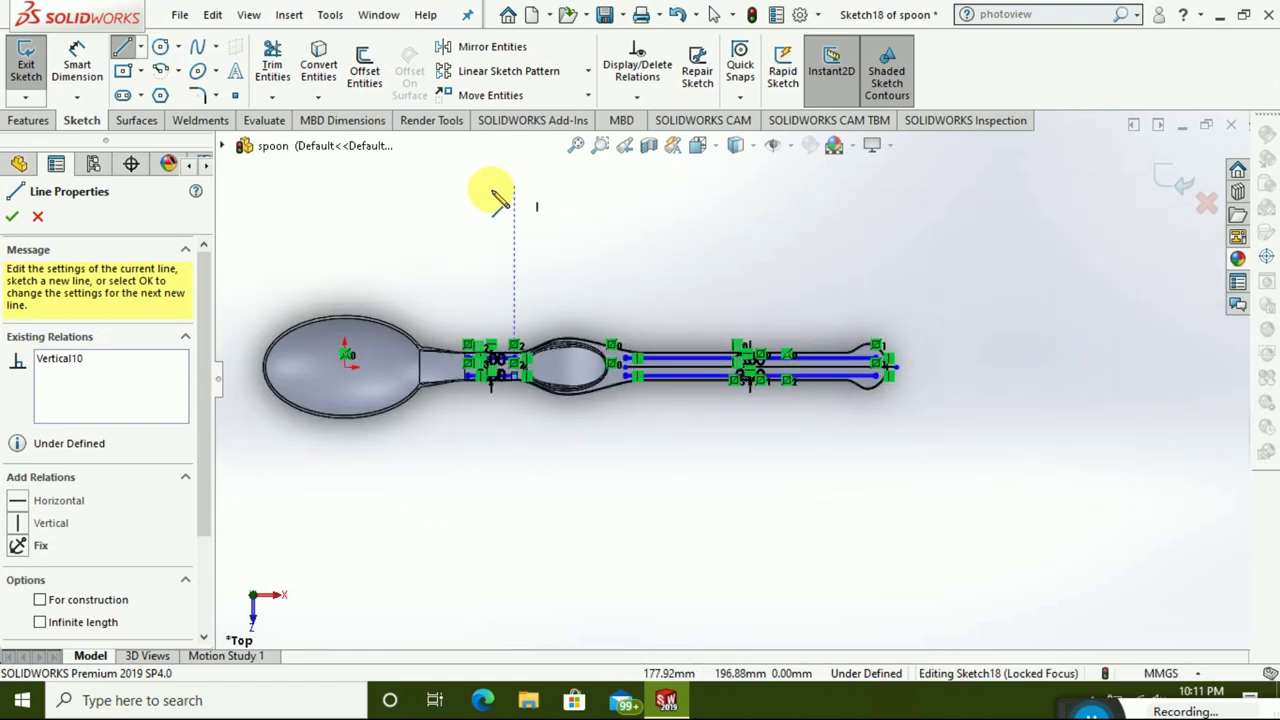
left_click(12, 217)
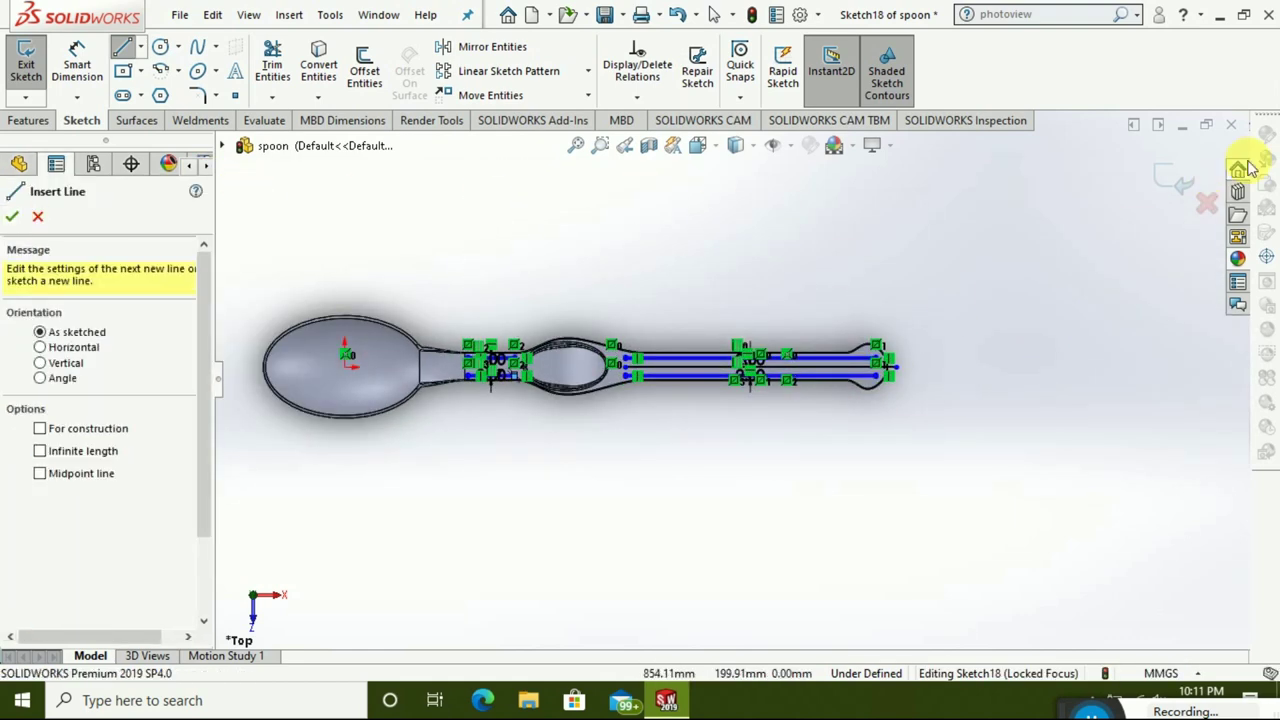
- Reopen Sketch18 and delete the stray centre line from the handle
left_click(1192, 180)
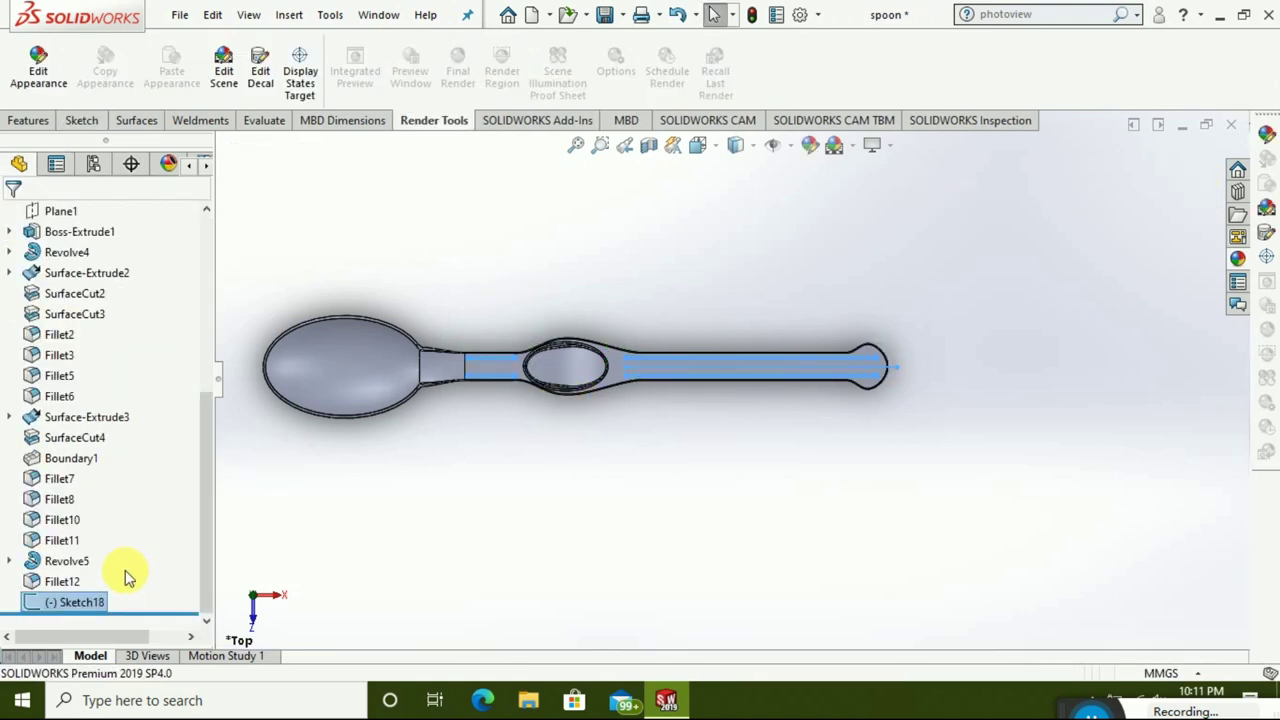
right_click(105, 598)
left_click(143, 290)
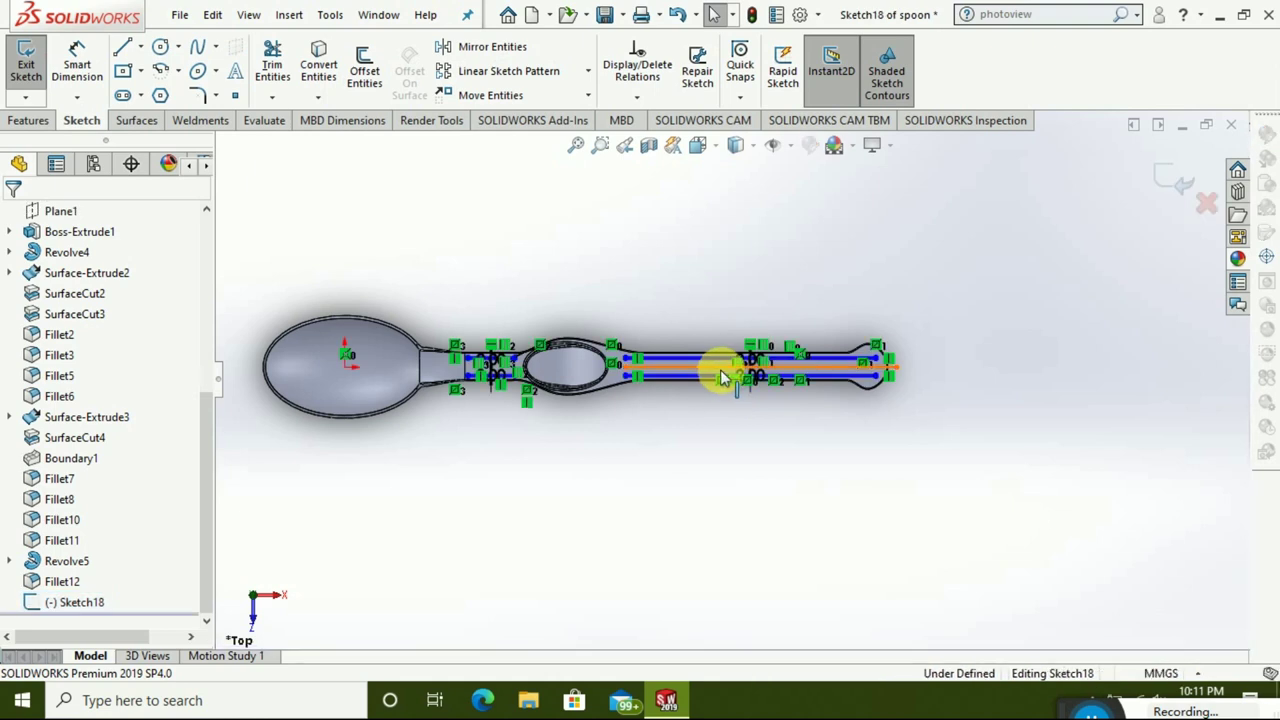
left_click(722, 377)
right_click(724, 415)
left_click(819, 646)
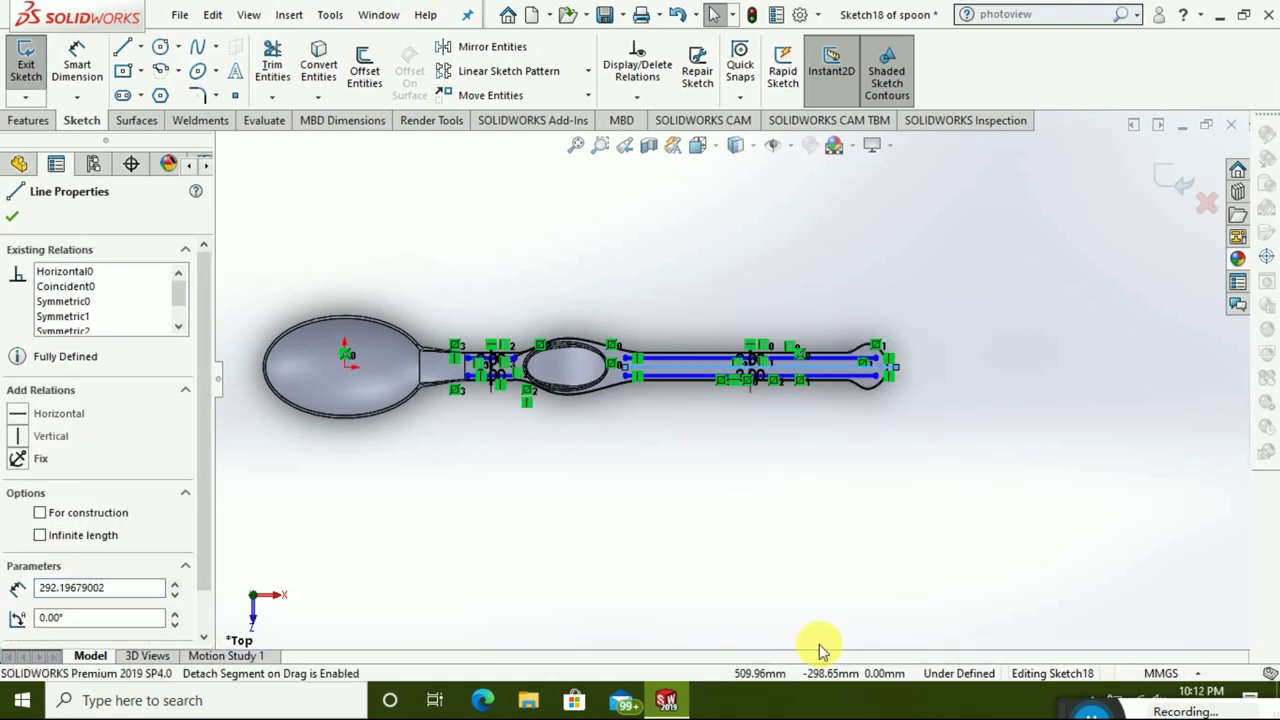
left_click(655, 374)
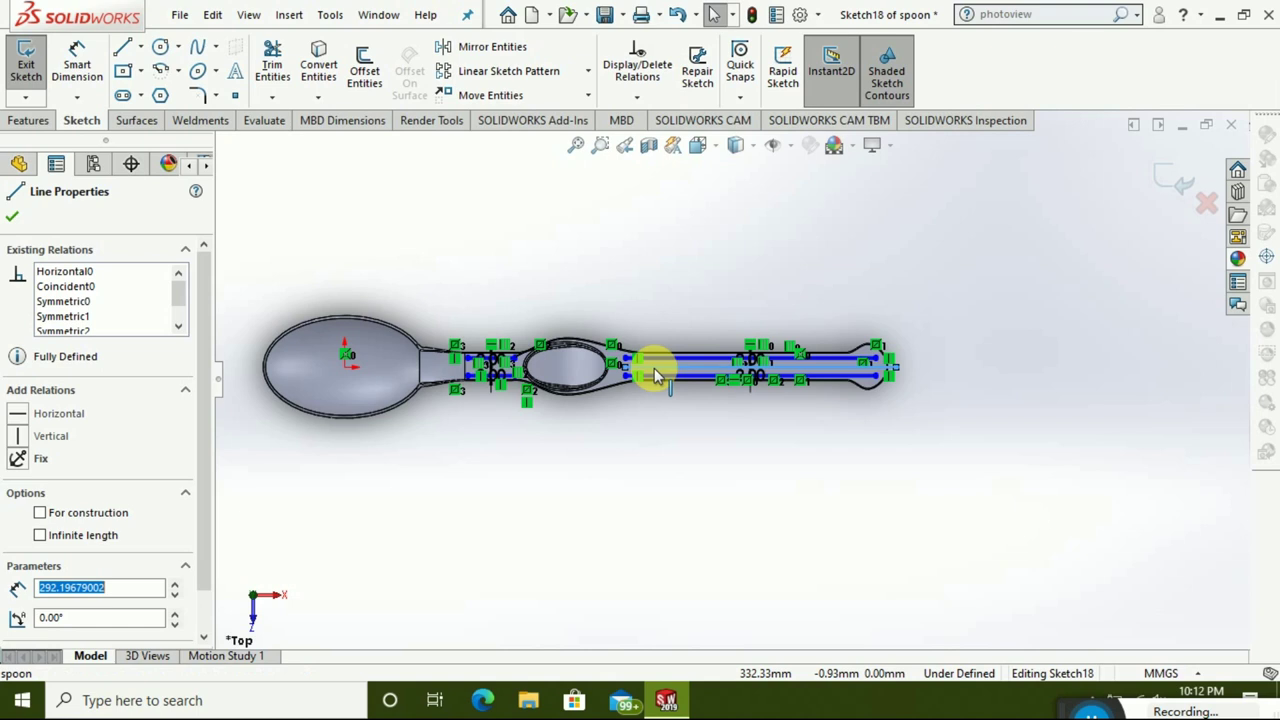
right_click(656, 370)
left_click(733, 655)
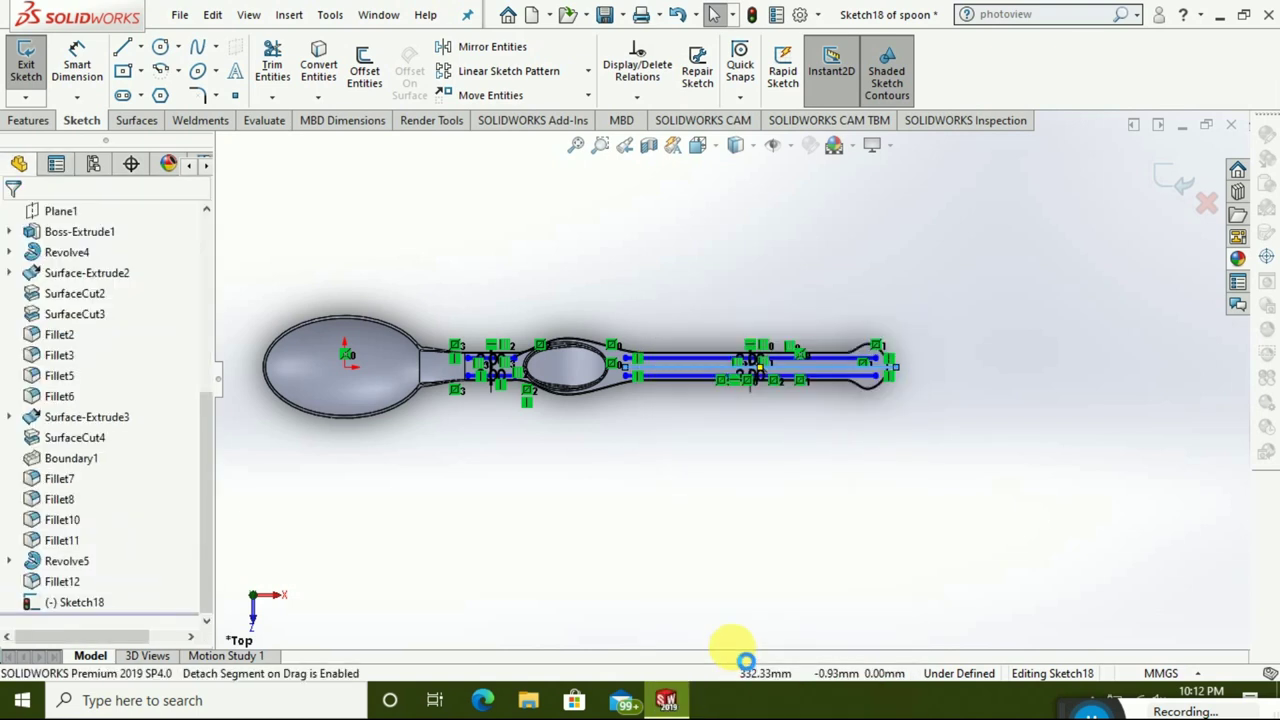
- Exit Sketch18 and orbit the spoon into a tilted 3D view
left_click(1180, 184)
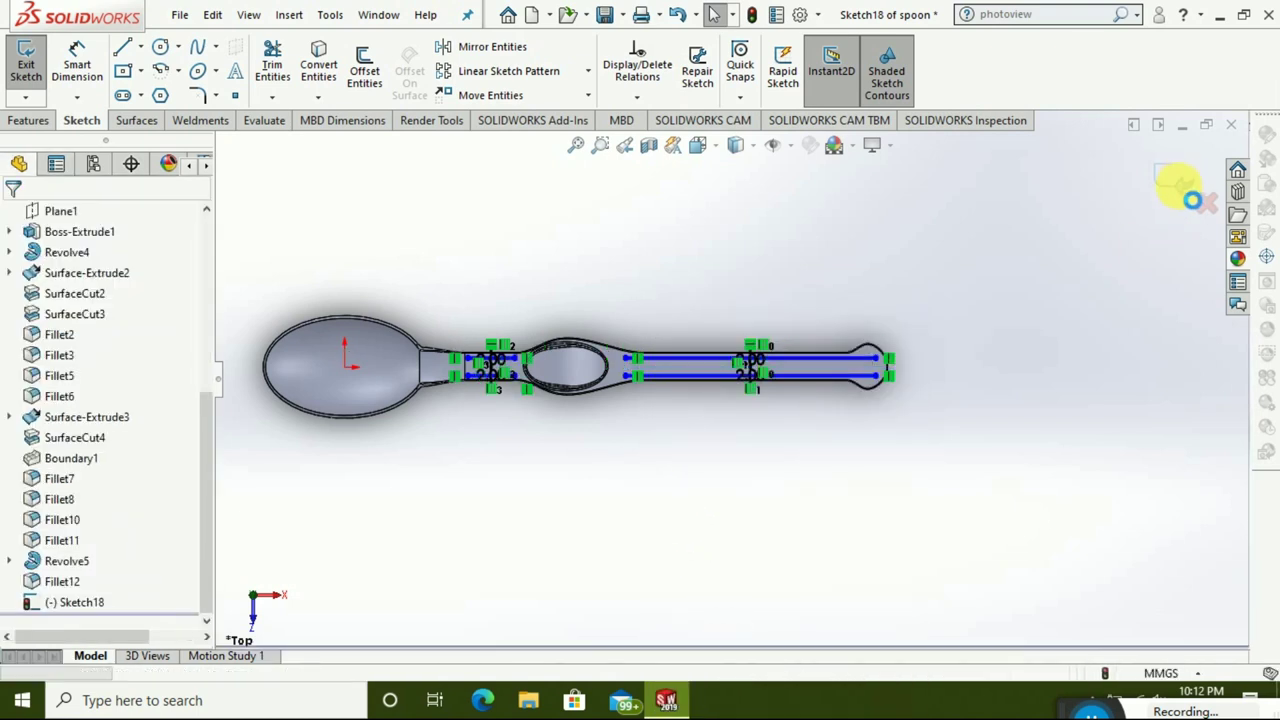
mouse_move(671, 432)
middle_mouse_down()
mouse_move(671, 349)
mouse_move(700, 271)
mouse_move(651, 251)
mouse_move(614, 391)
middle_mouse_up()
scroll(613, 385, "down", 3)
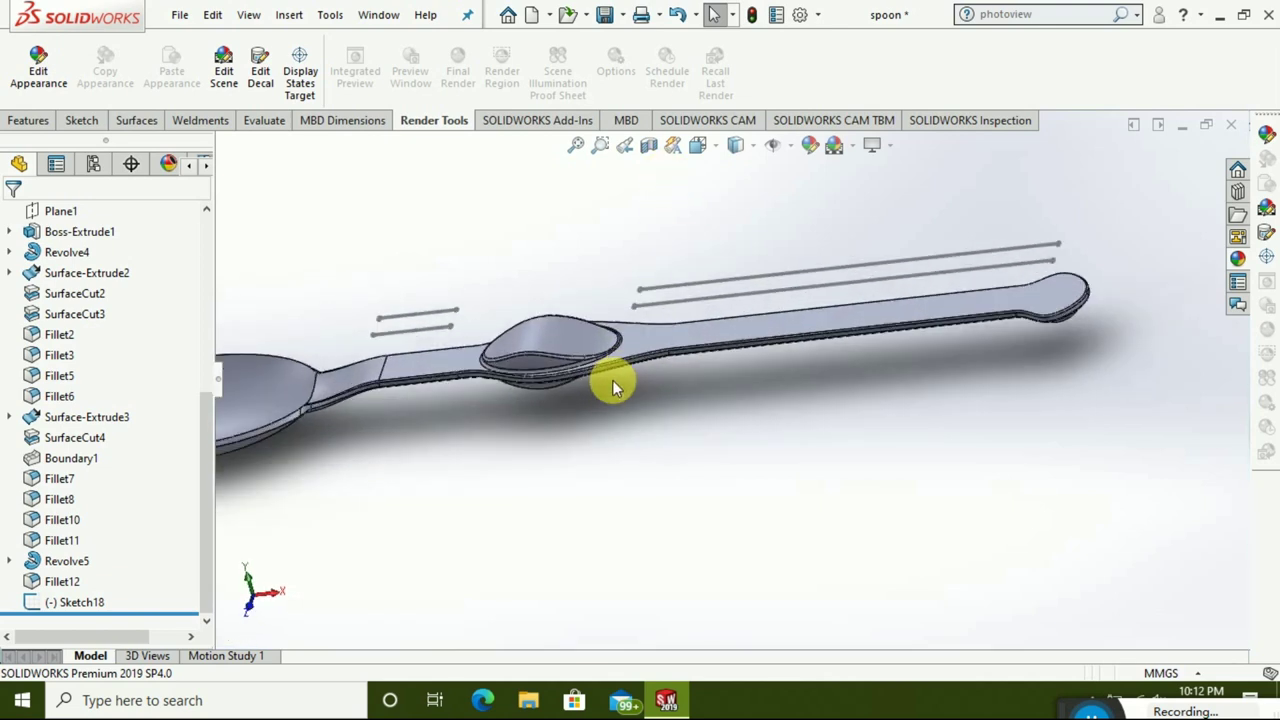
left_click(22, 120)
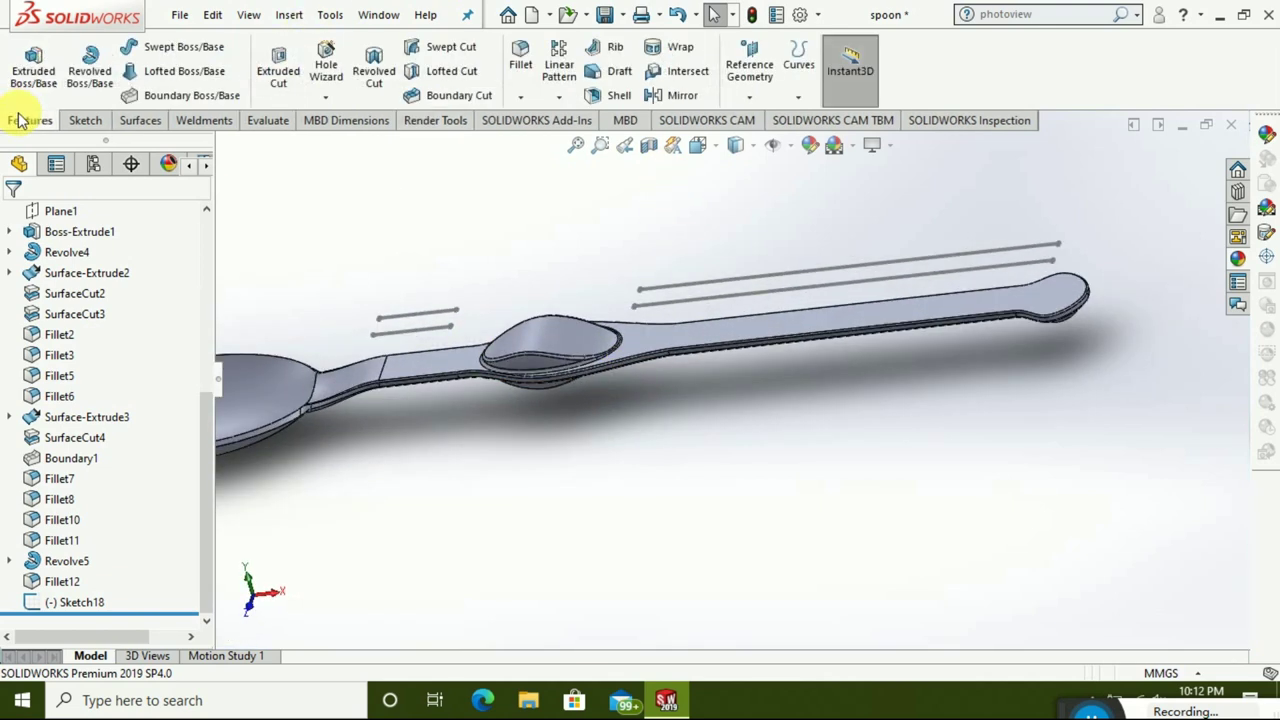
left_click(683, 50)
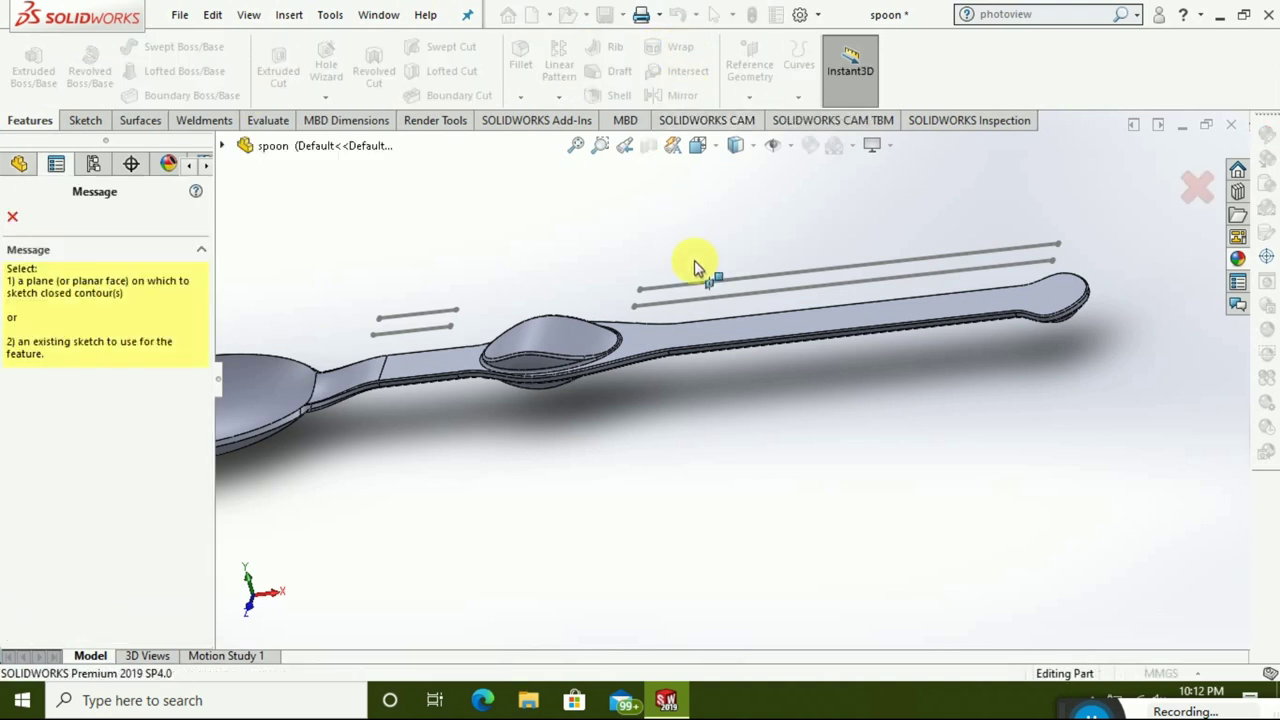
- Pick Sketch18 as the wrap sketch and the spoon's top face as the wrap face
left_click(714, 287)
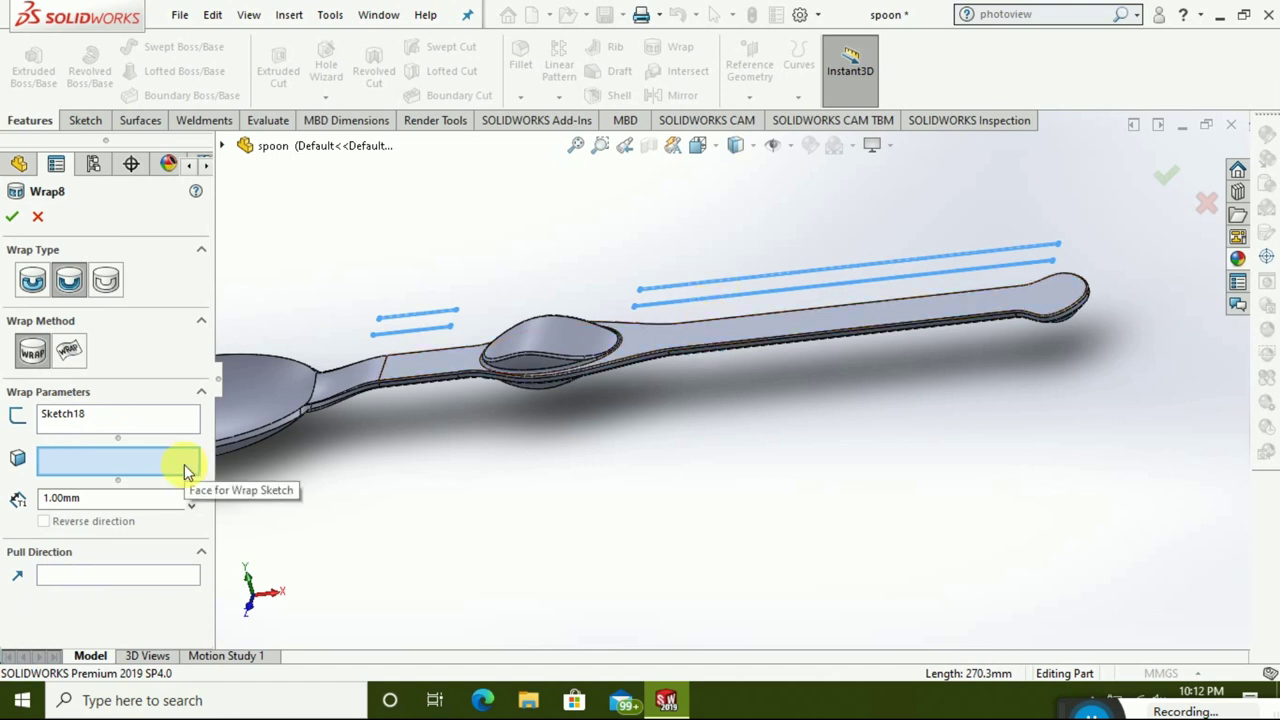
left_click(644, 336)
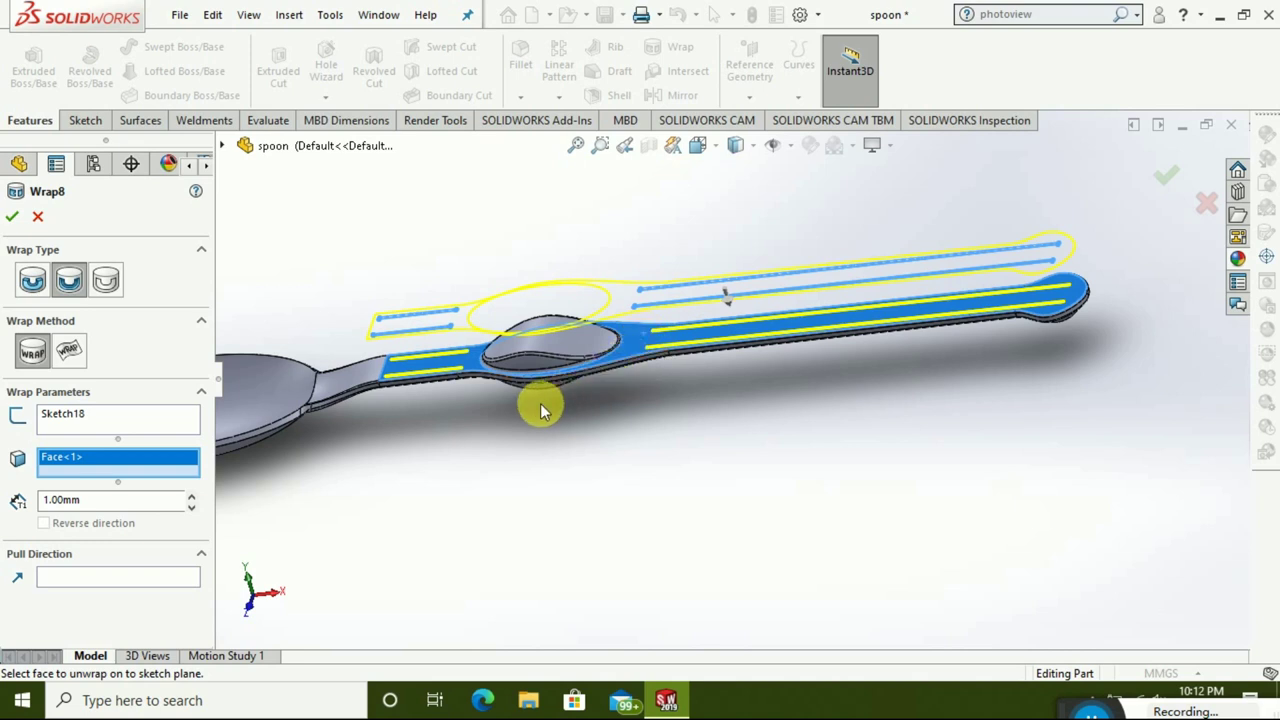
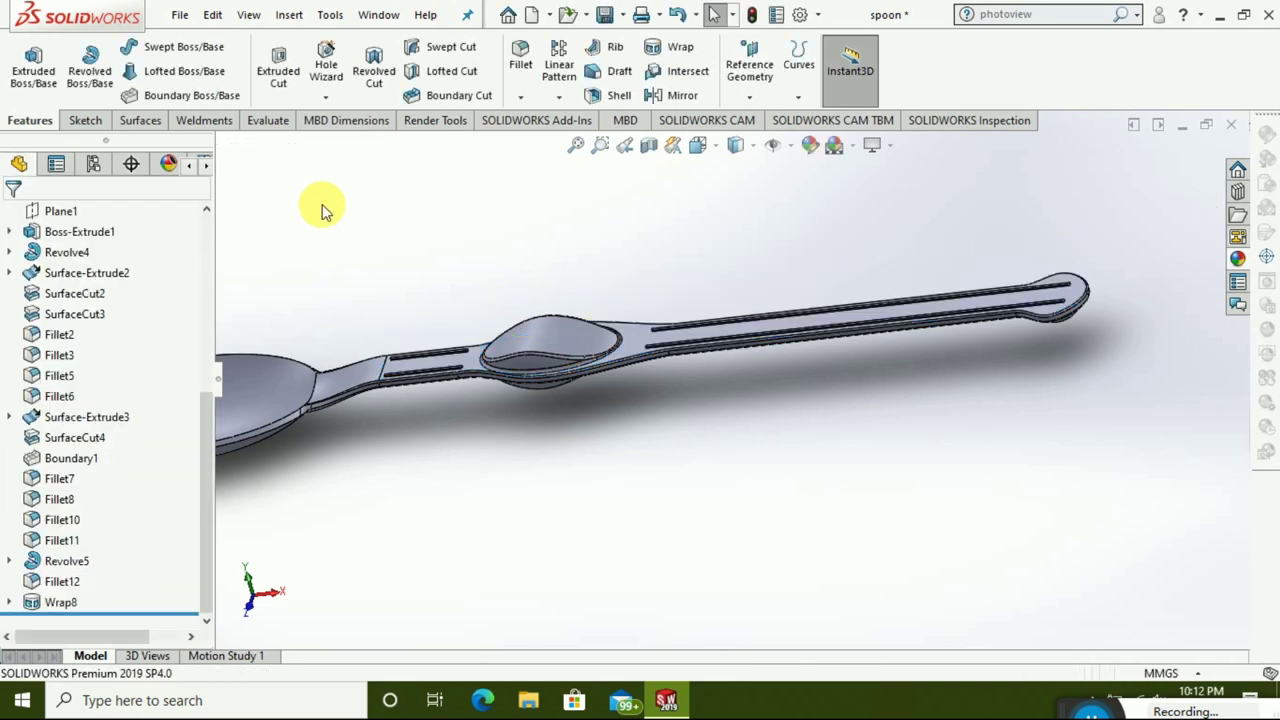
- Bring the handle's raised rib into view and target the Wrap8 feature for an appearance
mouse_move(632, 438)
middle_mouse_down()
mouse_move(590, 313)
mouse_move(580, 434)
mouse_move(777, 303)
middle_mouse_up()
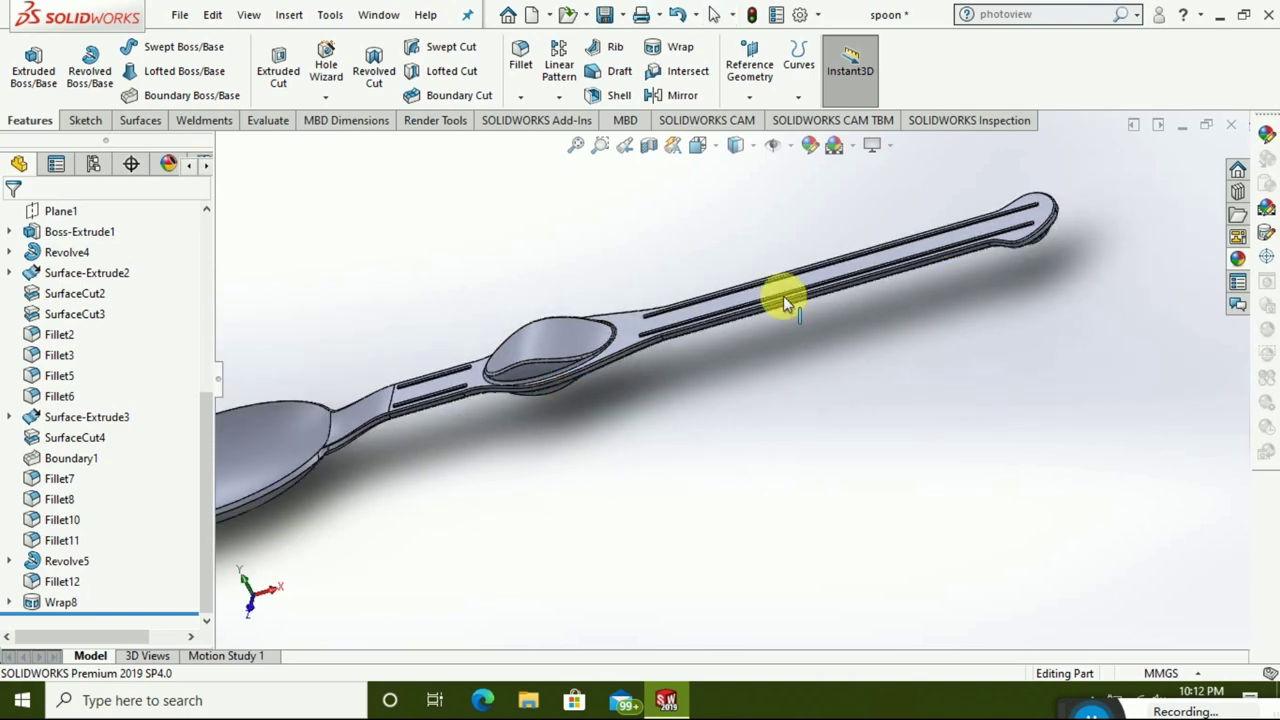
scroll(783, 296, "down", 3)
scroll(783, 295, "down", 3)
middle_click_drag(663, 506, 655, 493)
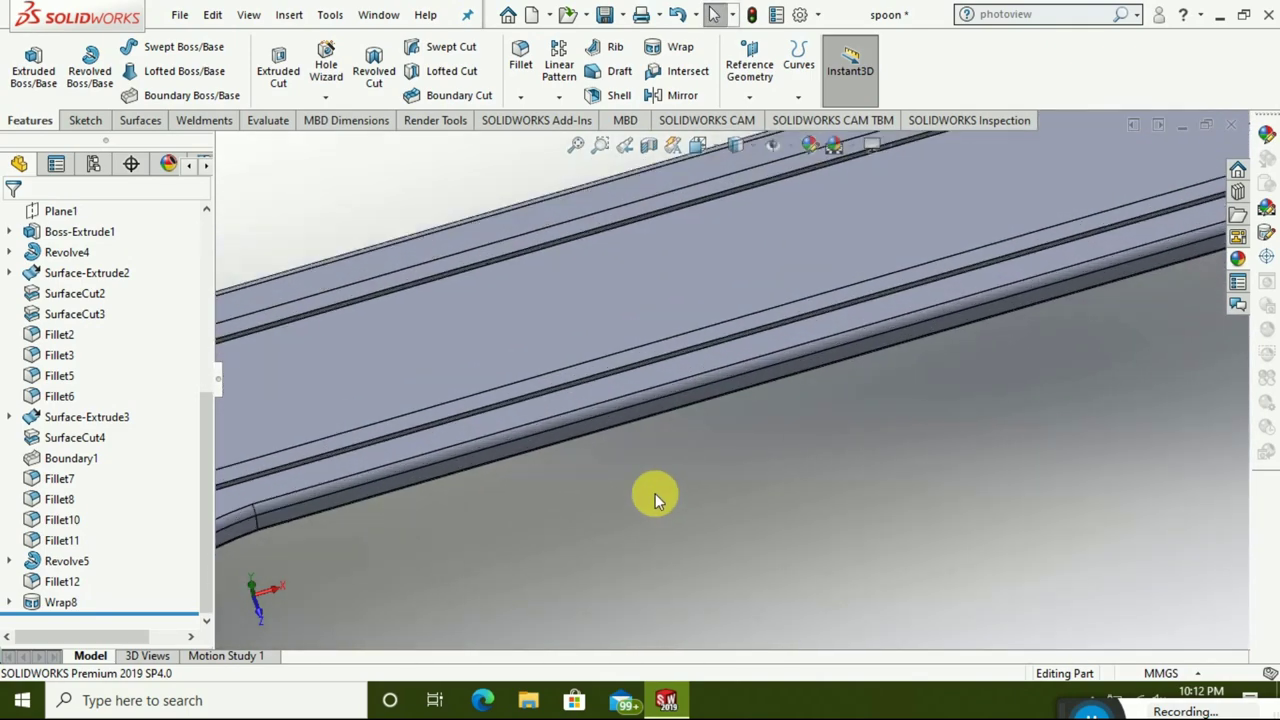
scroll(655, 493, "up", 3)
scroll(655, 493, "up", 3)
scroll(650, 490, "up", 2)
scroll(540, 425, "up", 2)
mouse_move(540, 425)
middle_mouse_down()
mouse_move(591, 551)
mouse_move(617, 514)
mouse_move(543, 449)
mouse_move(580, 568)
mouse_move(564, 535)
middle_mouse_up()
scroll(564, 535, "down", 3)
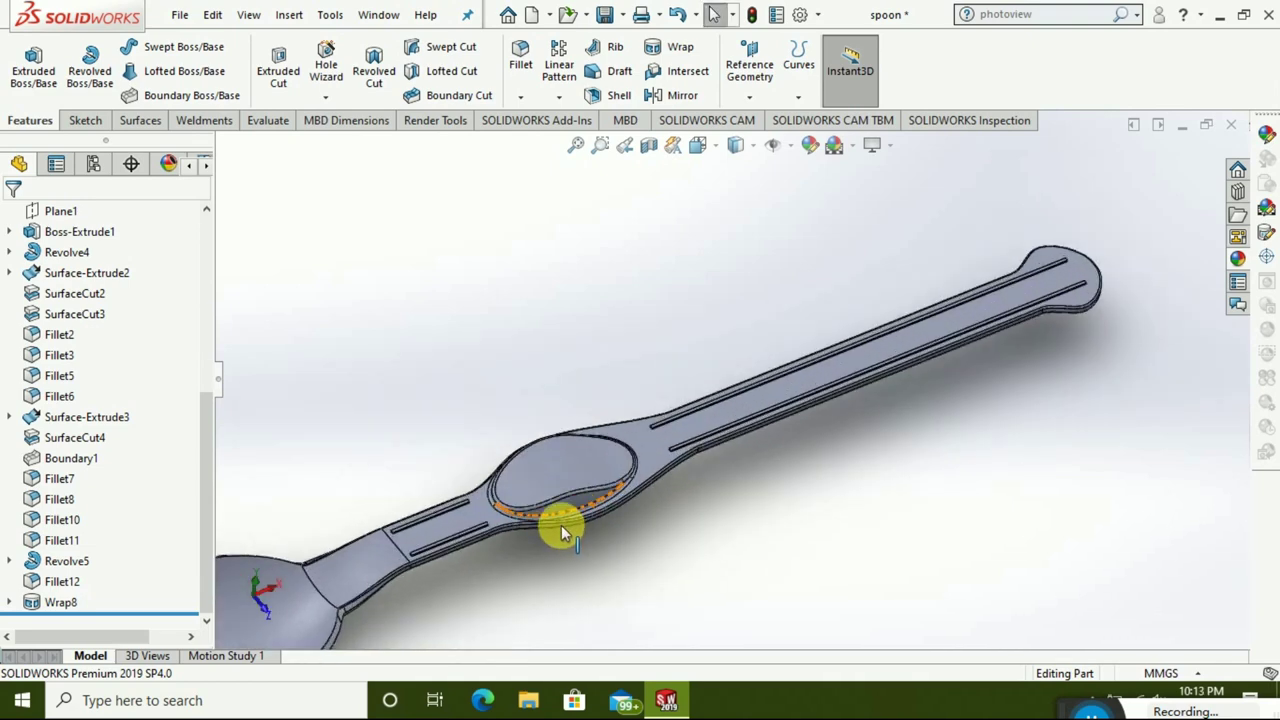
scroll(561, 525, "down", 3)
scroll(521, 457, "down", 2)
scroll(463, 410, "down", 2)
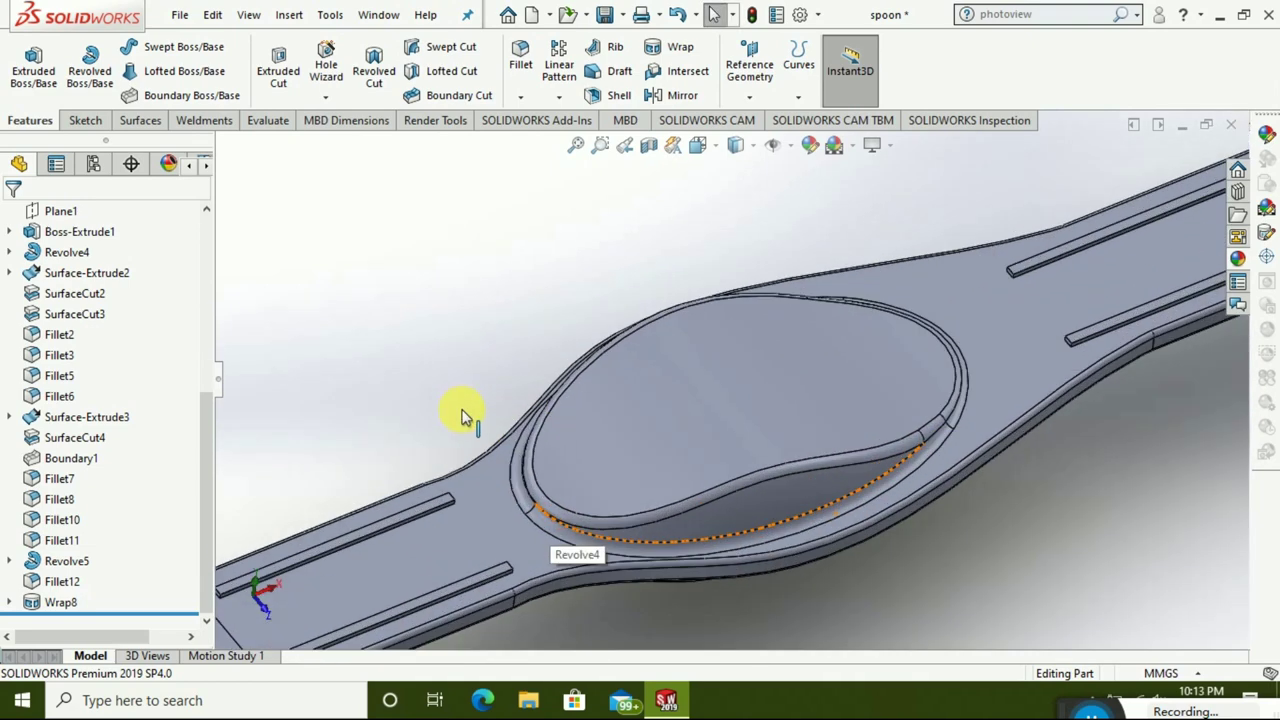
scroll(490, 445, "down", 2)
scroll(556, 525, "up", 5)
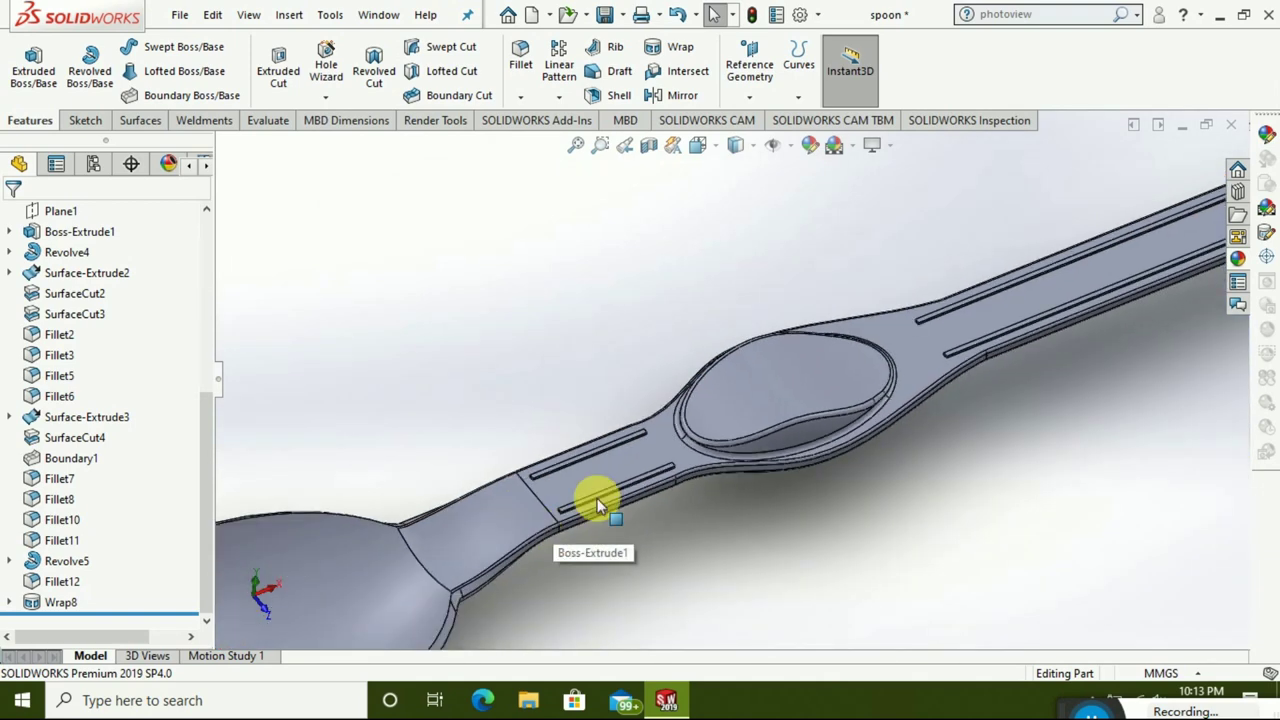
scroll(668, 412, "down", 2)
scroll(671, 410, "down", 2)
scroll(671, 410, "down", 3)
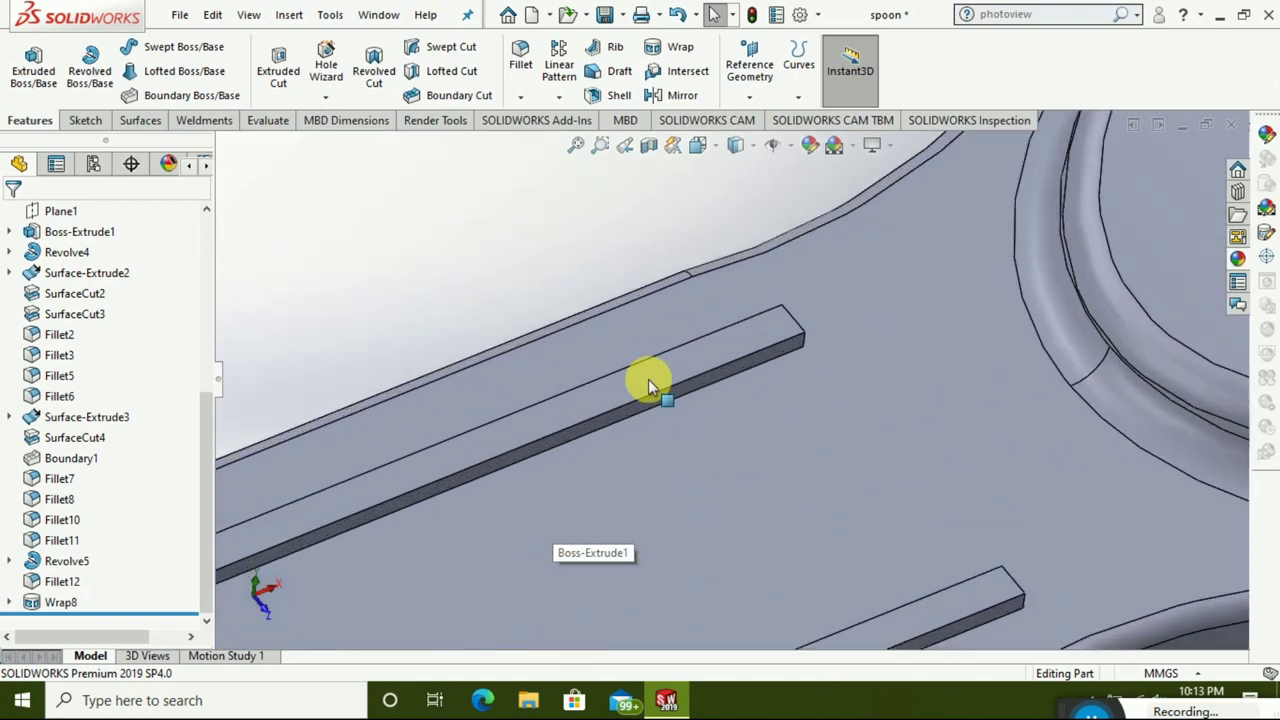
right_click(646, 375)
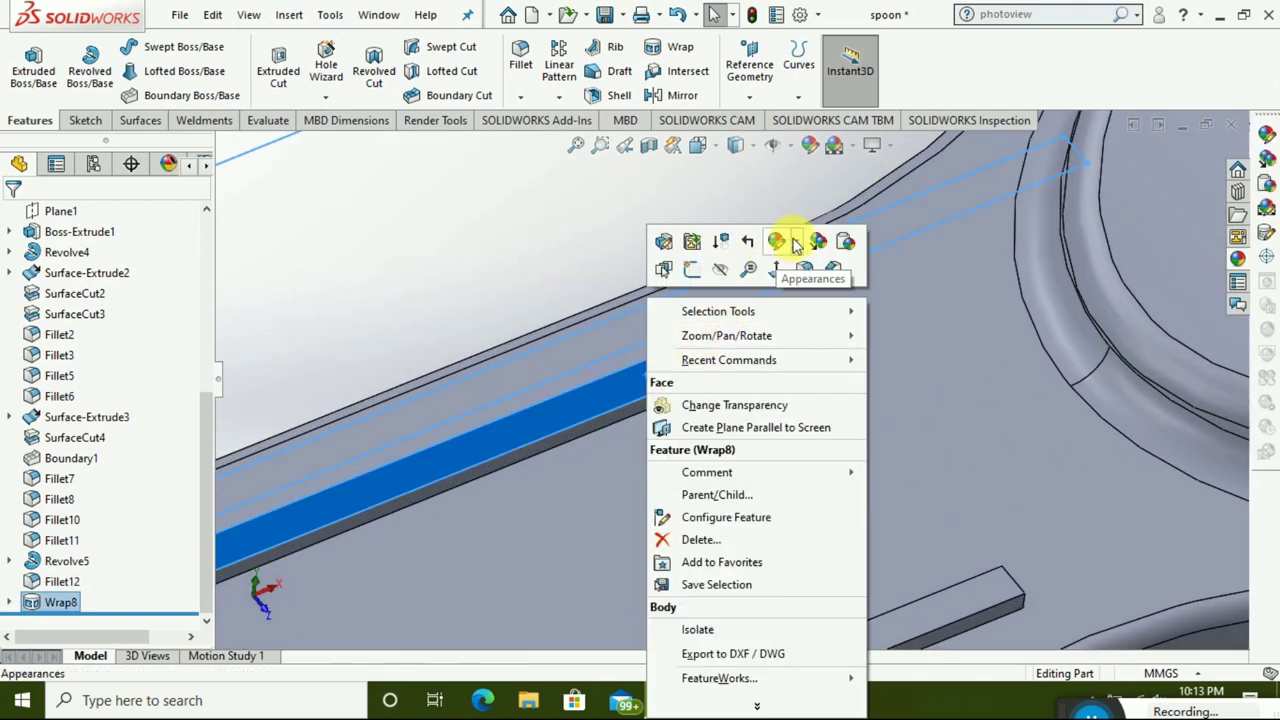
left_click(779, 241)
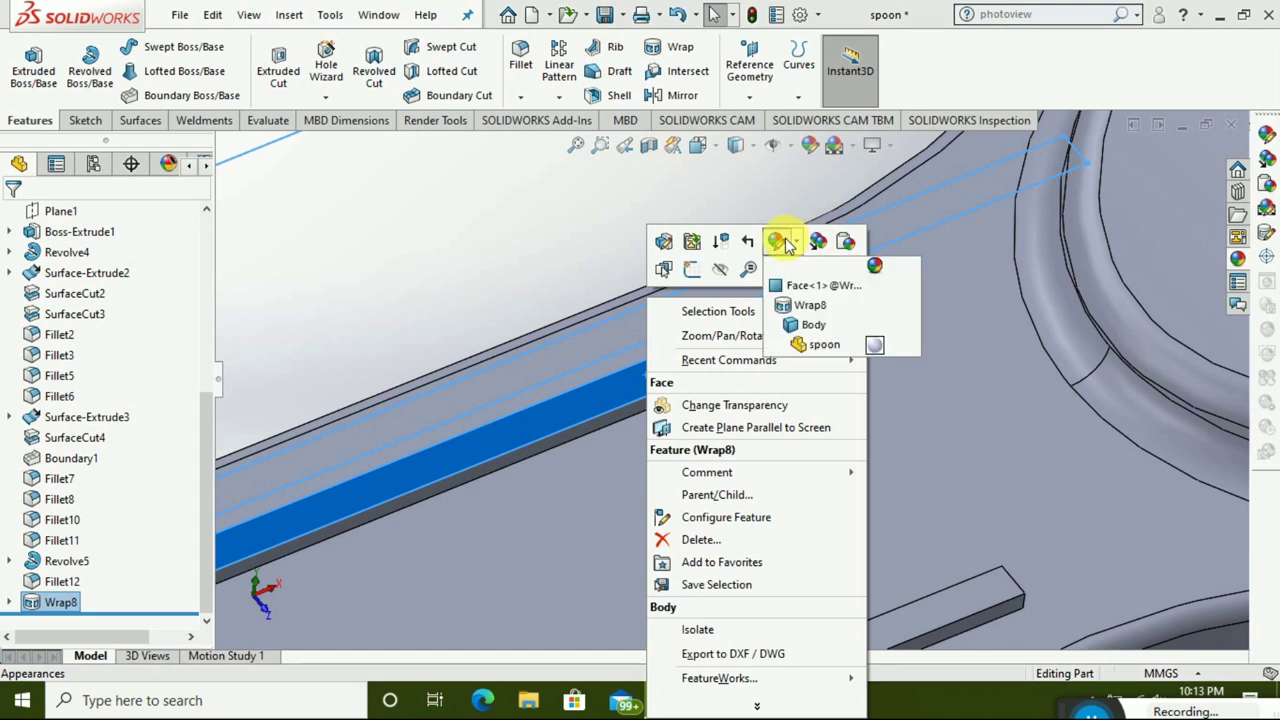
left_click(830, 310)
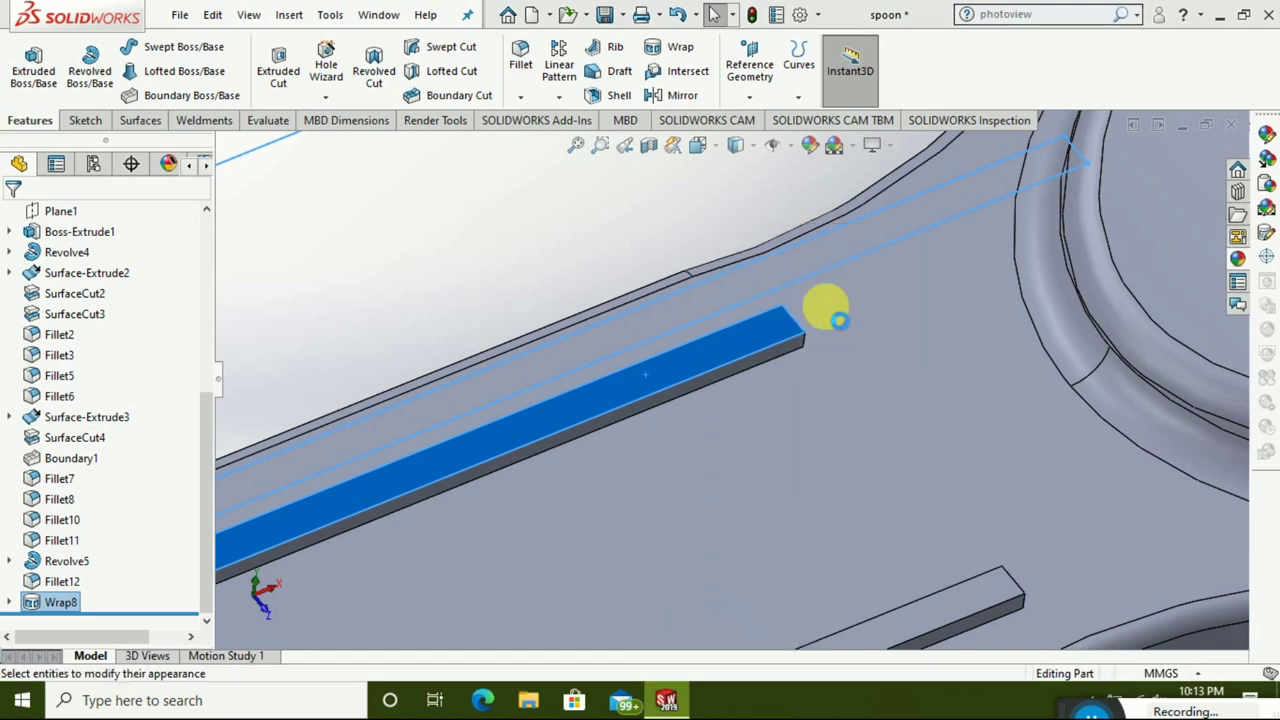
- Apply Metal > Gold polished gold to Wrap8 and confirm it
left_click(1238, 258)
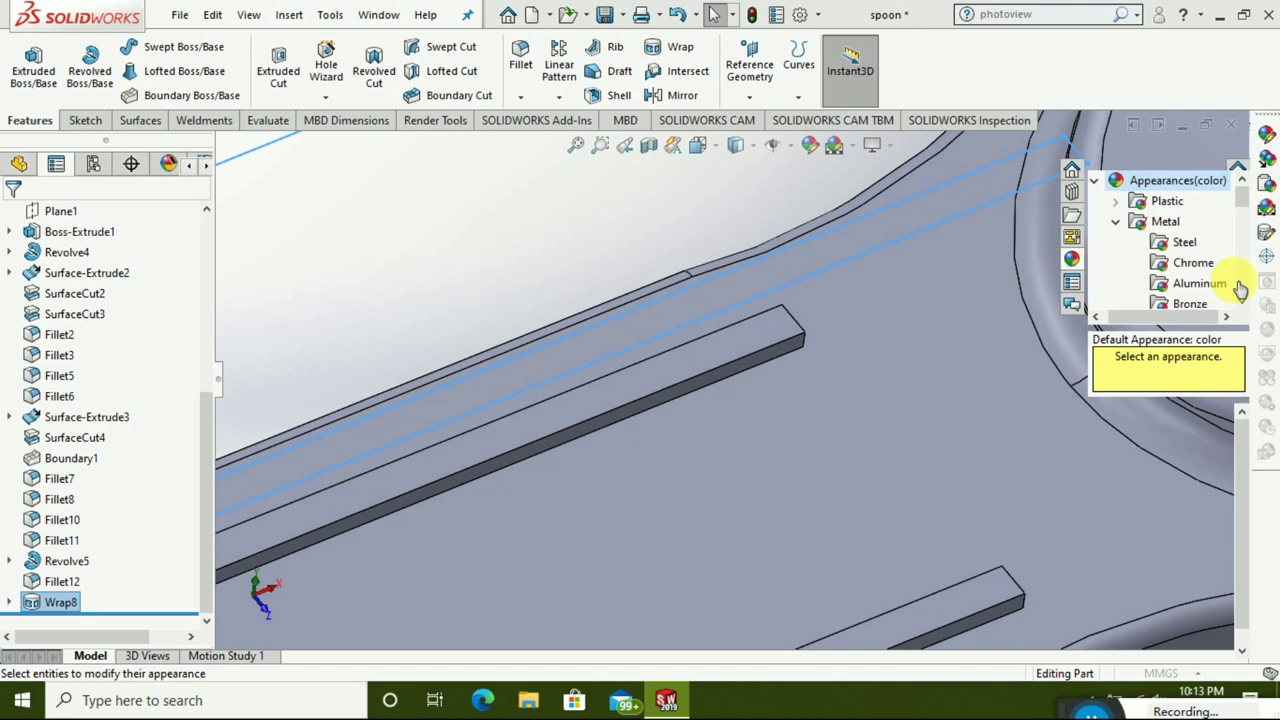
left_click(1118, 222)
left_click(1118, 222)
scroll(1165, 262, "down", 2)
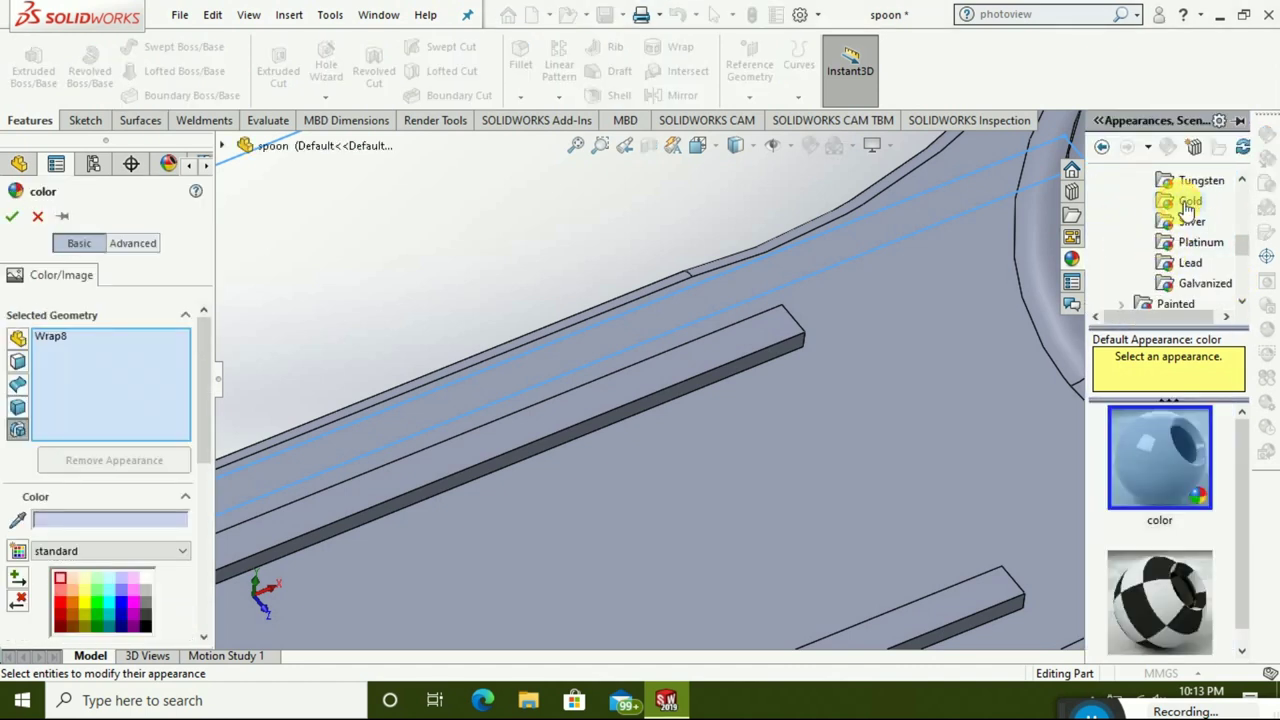
left_click(1185, 203)
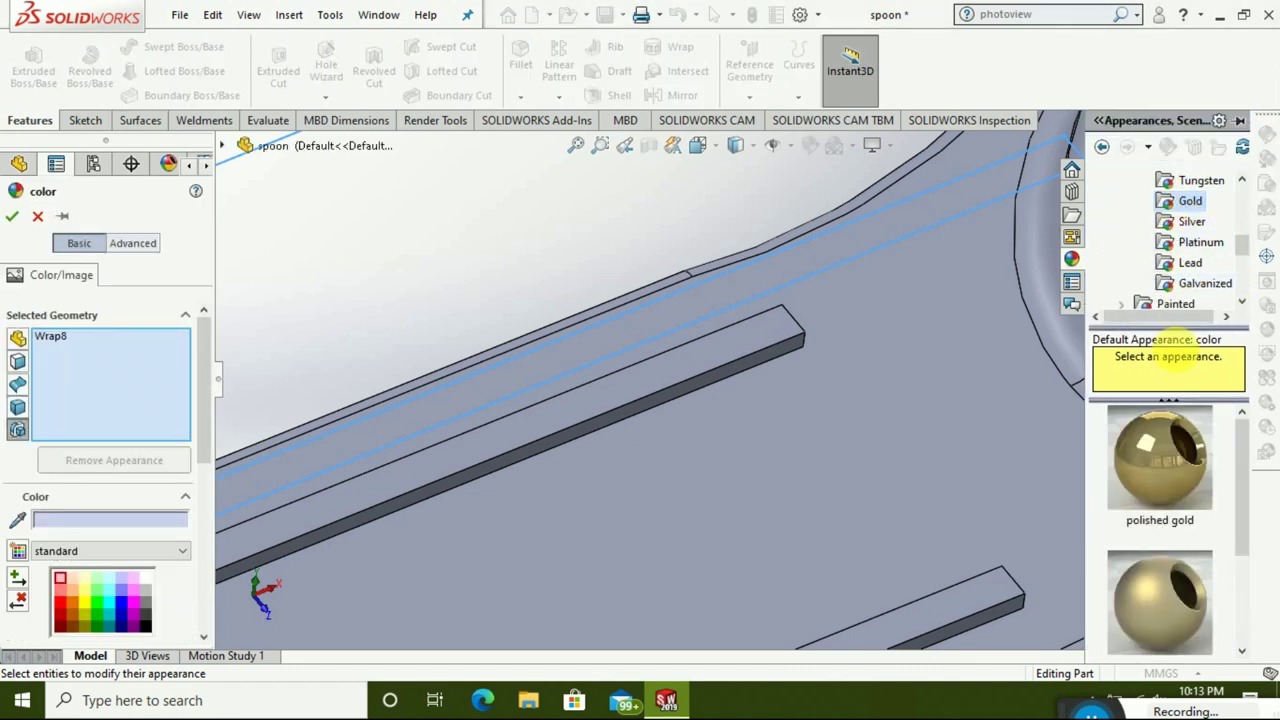
left_click(1176, 448)
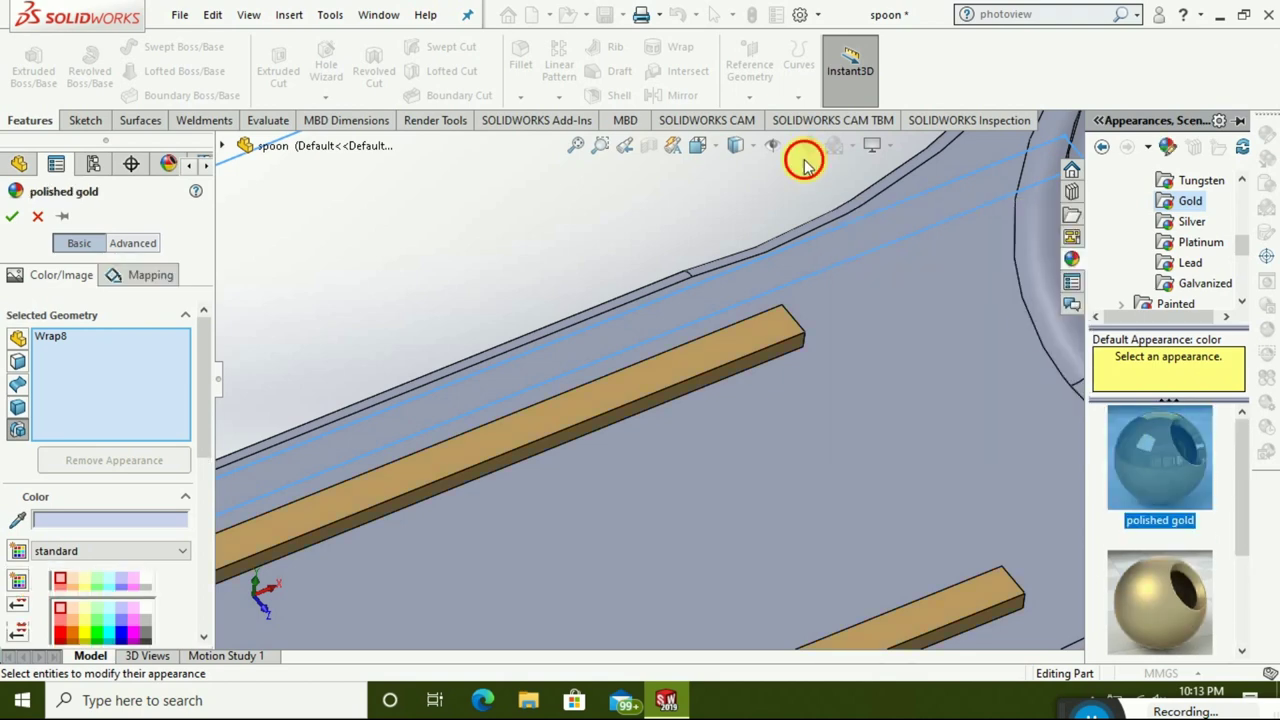
left_click(1172, 174)
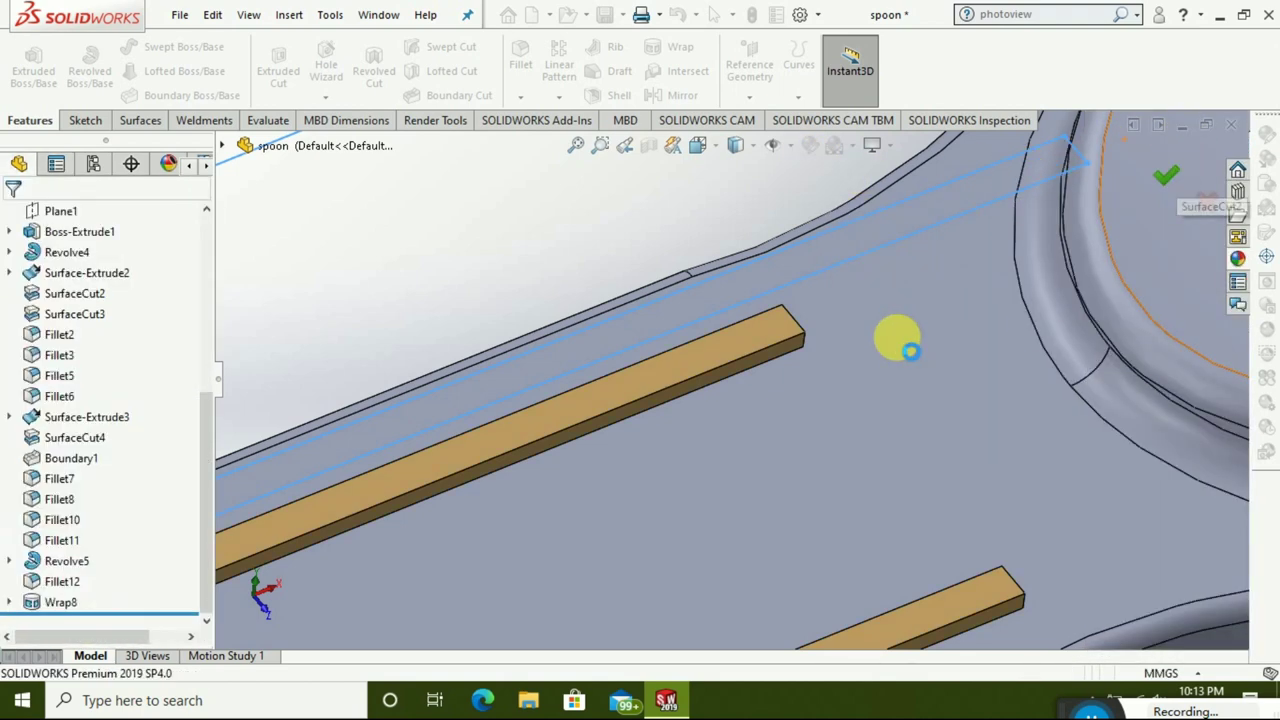
scroll(897, 337, "up", 3)
- Reorient the spoon and target the Fillet10 feature along the edge for an appearance
scroll(897, 337, "up", 3)
mouse_move(901, 336)
middle_mouse_down()
mouse_move(966, 297)
mouse_move(625, 535)
middle_mouse_up()
scroll(600, 542, "down", 2)
scroll(580, 530, "down", 2)
scroll(560, 450, "down", 3)
right_click(552, 374)
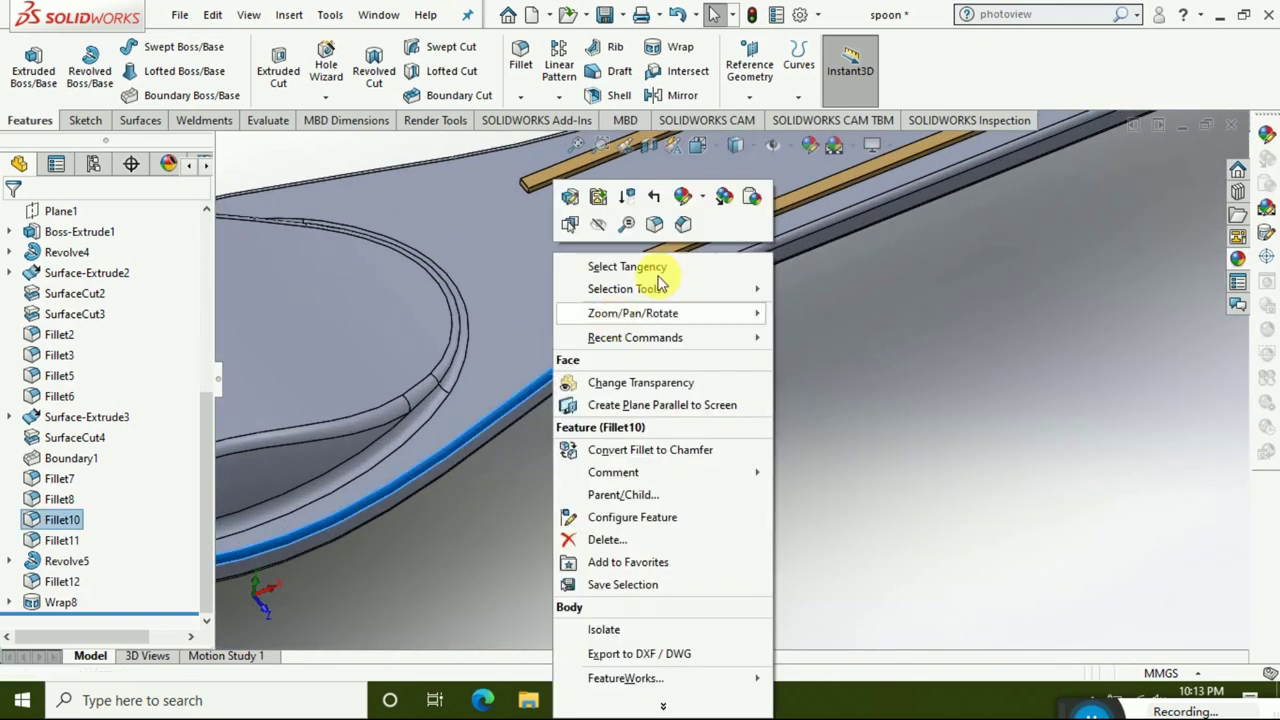
left_click(702, 199)
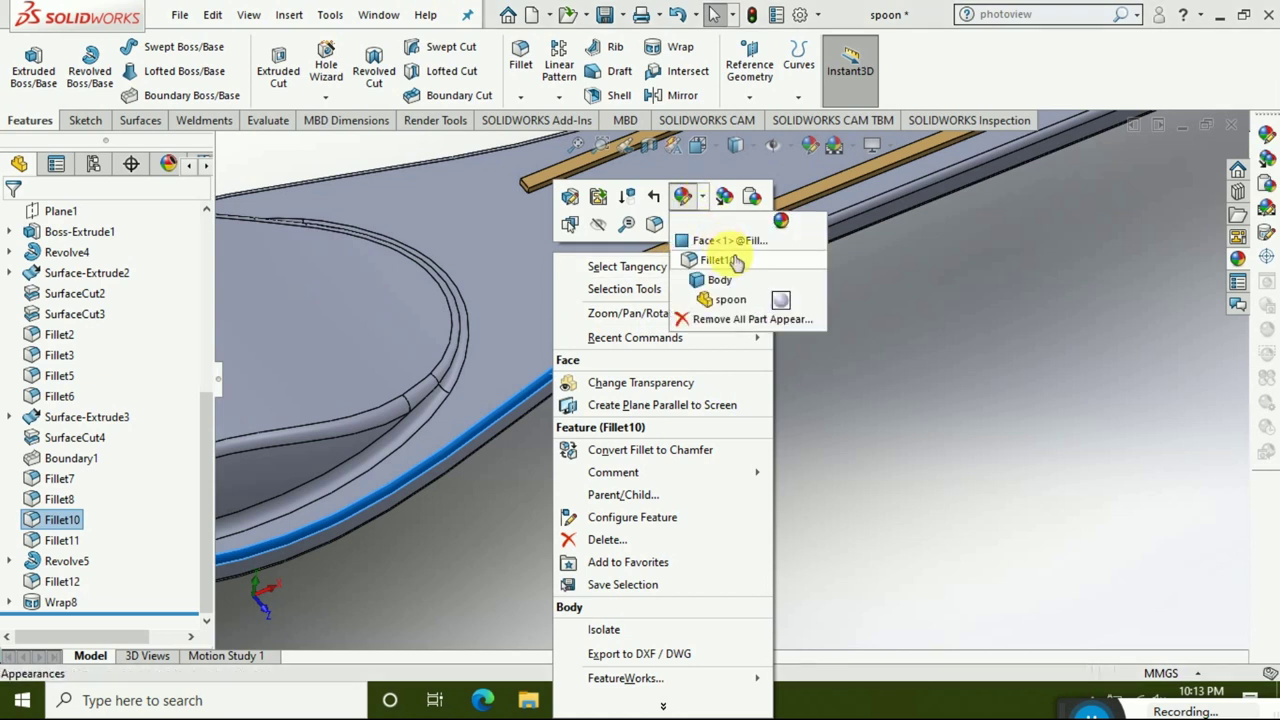
left_click(735, 261)
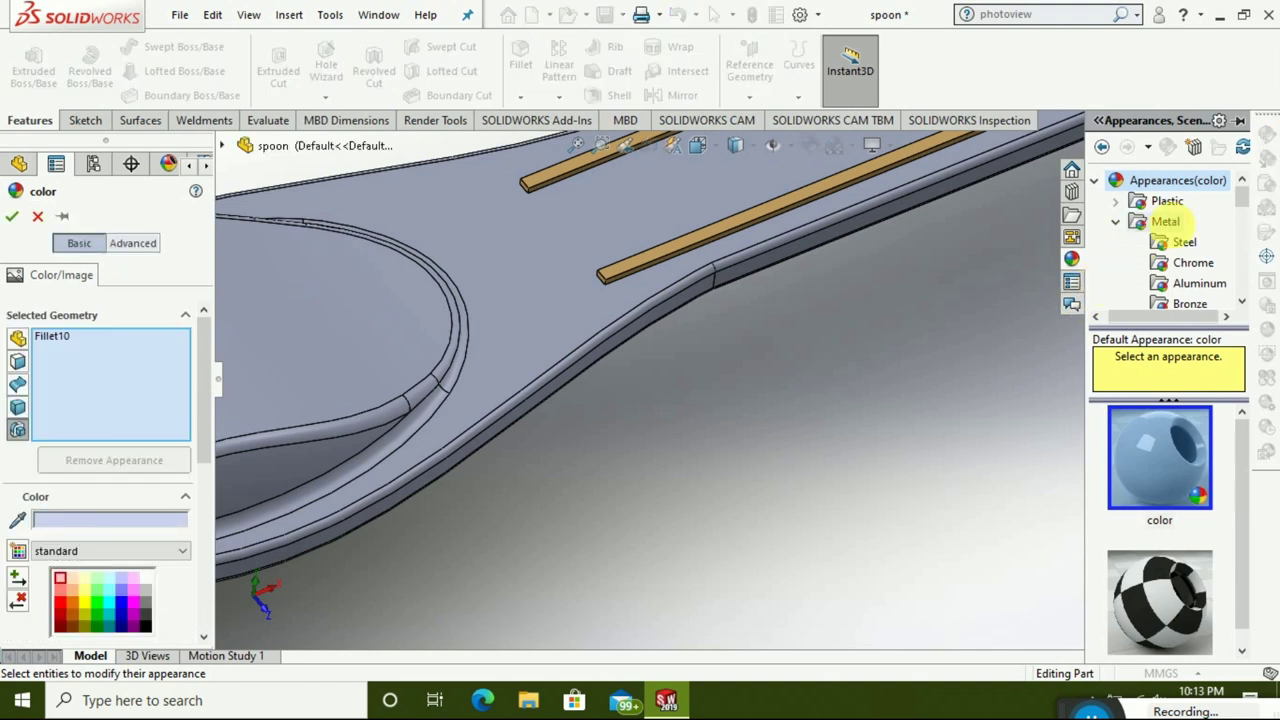
- Apply polished gold to Fillet10, confirm, and fit the spoon in view
scroll(1170, 235, "down", 6)
scroll(1175, 215, "up", 1)
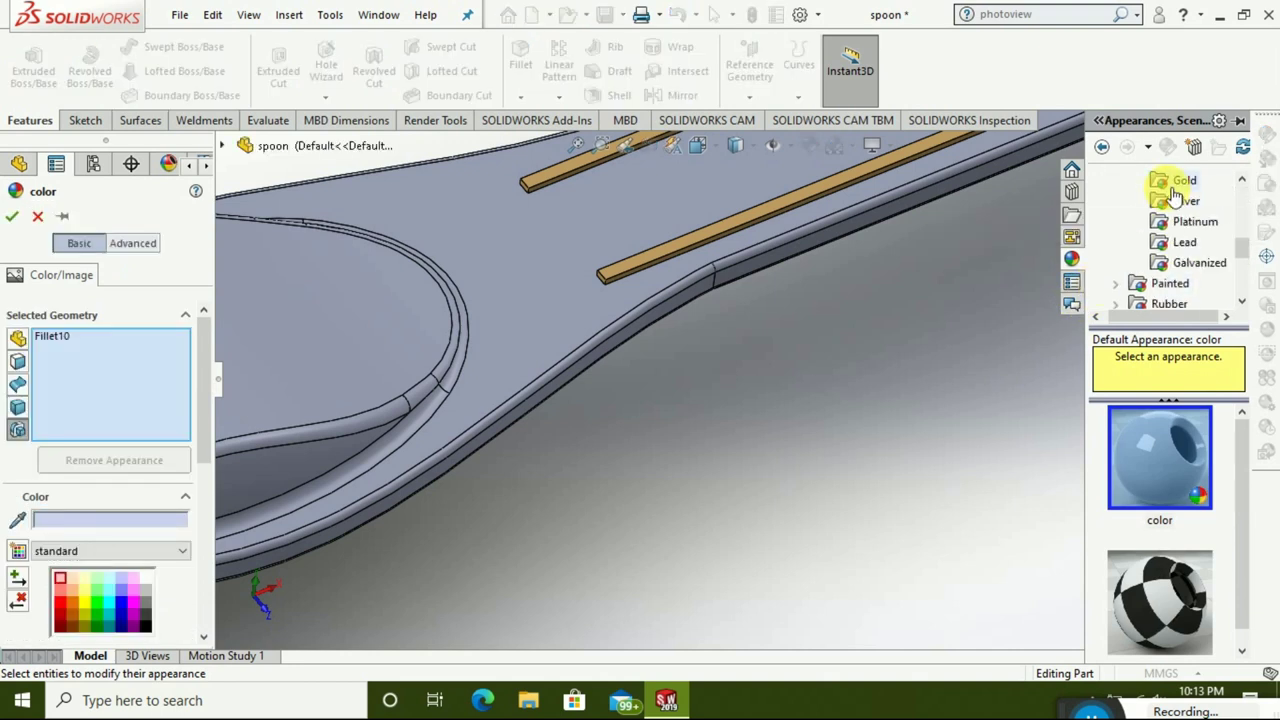
left_click(1178, 182)
left_click(1160, 456)
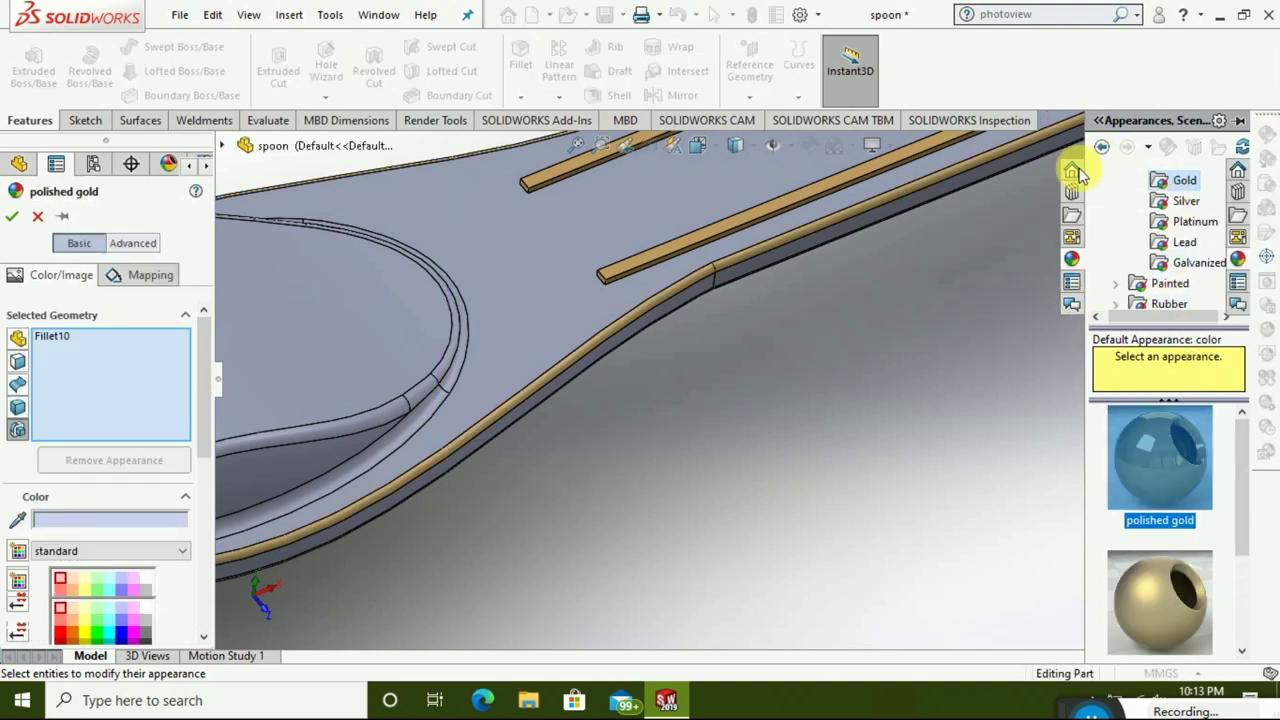
left_click(1177, 178)
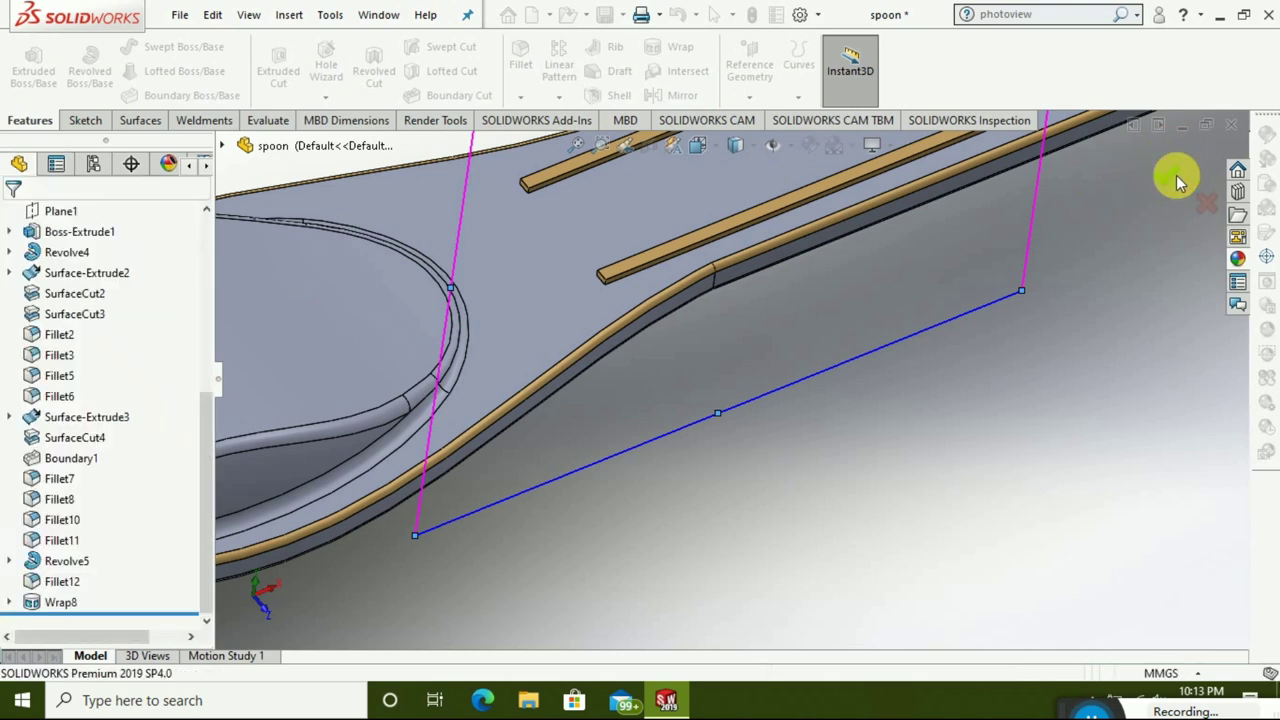
key("f")
scroll(960, 305, "down", 3)
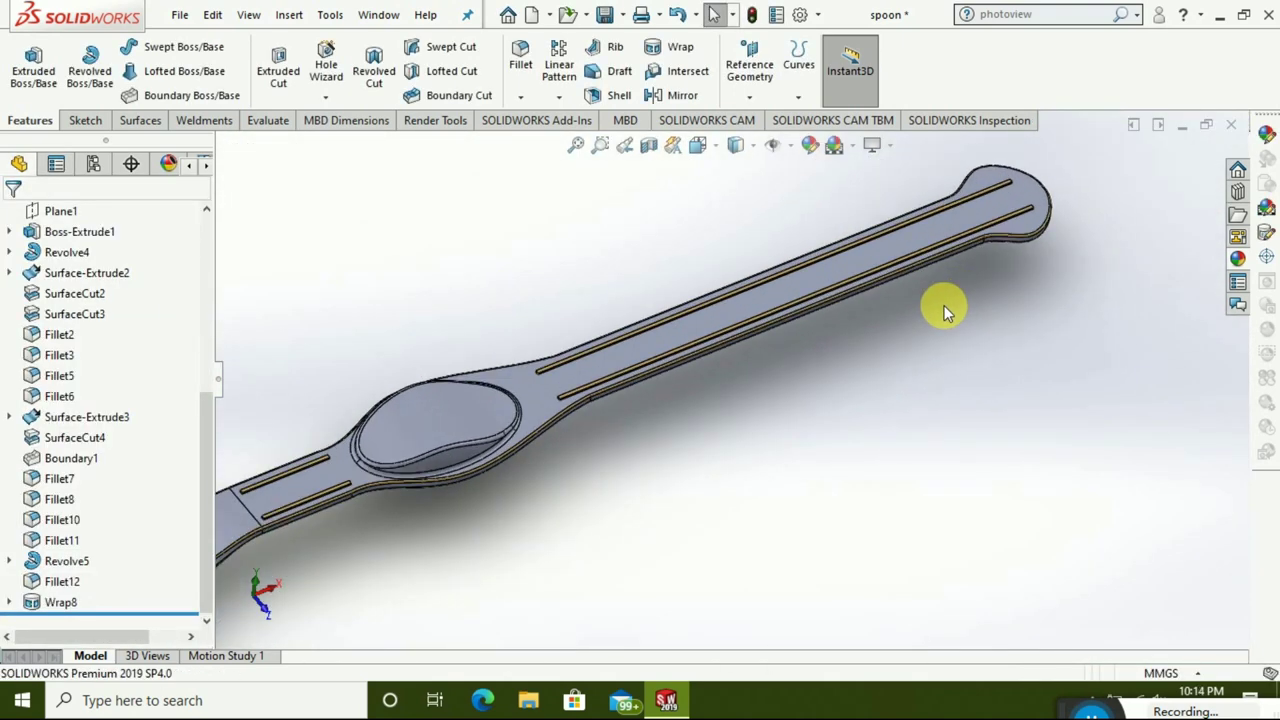
- Select the bowl's rim face and check its appearance levels, dismissing them unchanged
mouse_move(650, 435)
middle_mouse_down()
mouse_move(677, 477)
mouse_move(614, 357)
mouse_move(555, 455)
middle_mouse_up()
scroll(385, 485, "down", 3)
scroll(385, 485, "down", 2)
mouse_move(385, 485)
middle_mouse_down()
mouse_move(403, 451)
mouse_move(393, 412)
middle_mouse_up()
scroll(400, 430, "up", 3)
scroll(414, 451, "down", 2)
scroll(414, 455, "down", 2)
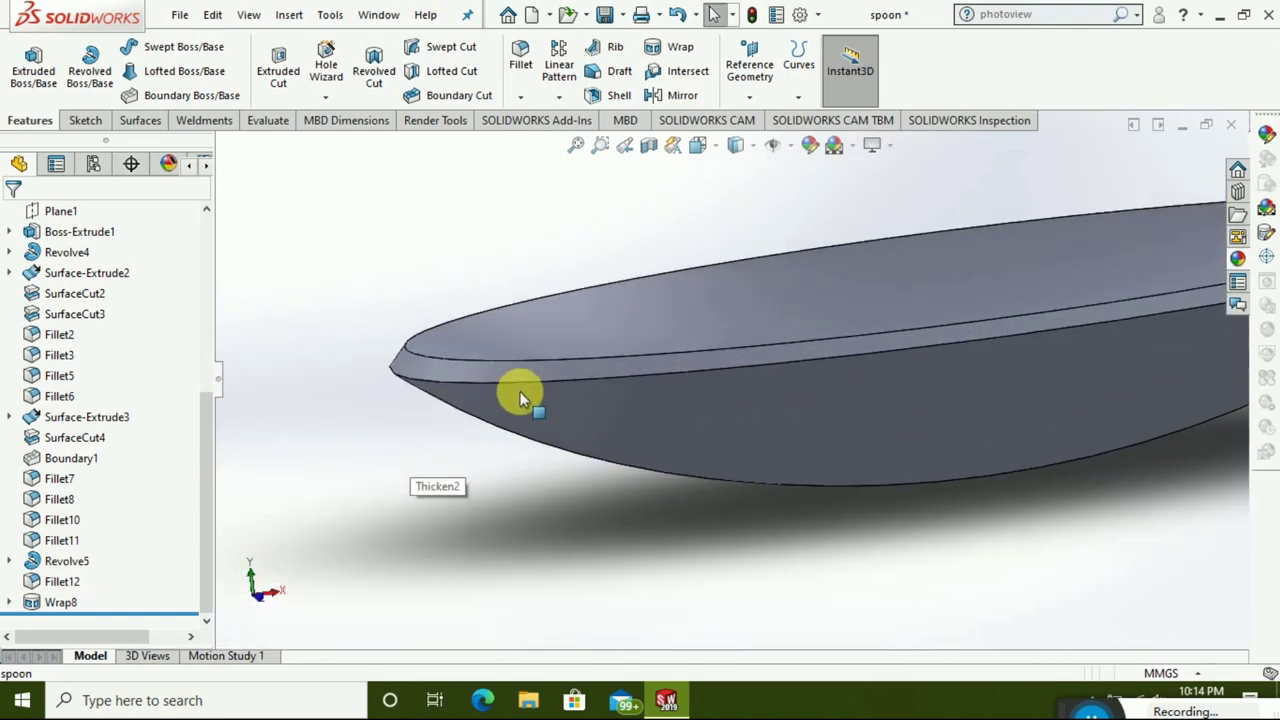
left_click(492, 372)
right_click(492, 372)
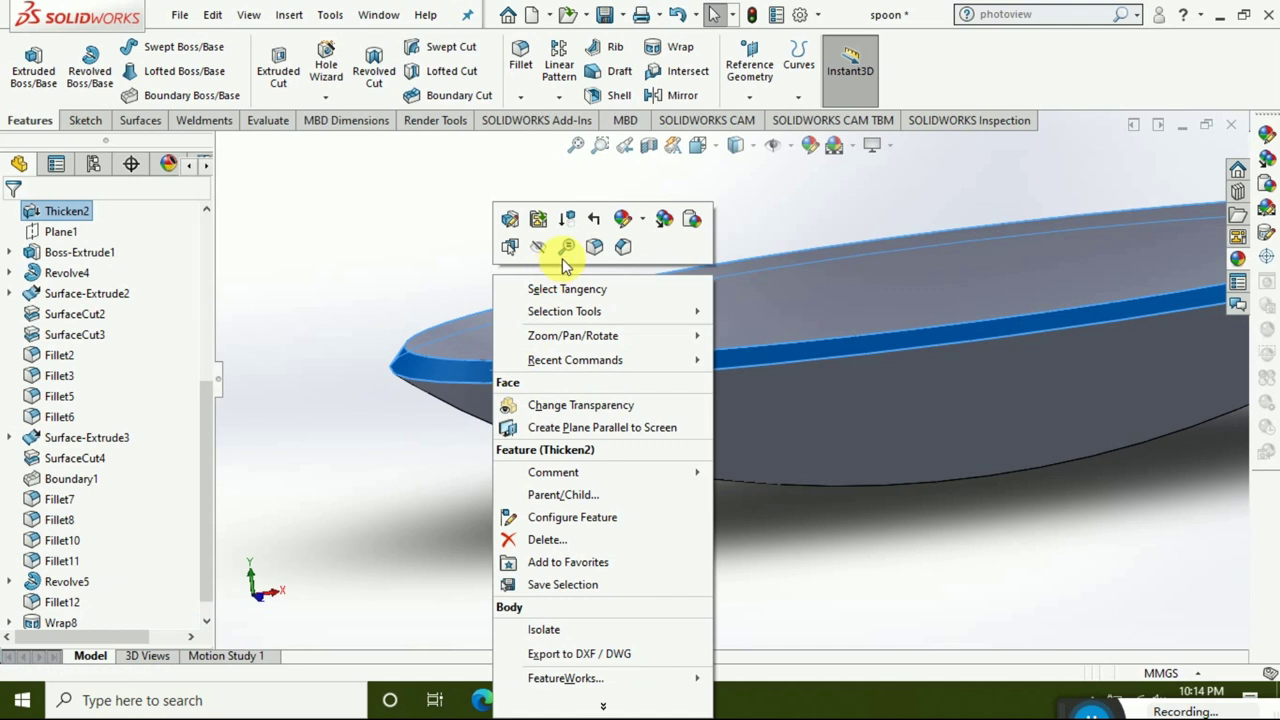
left_click(637, 217)
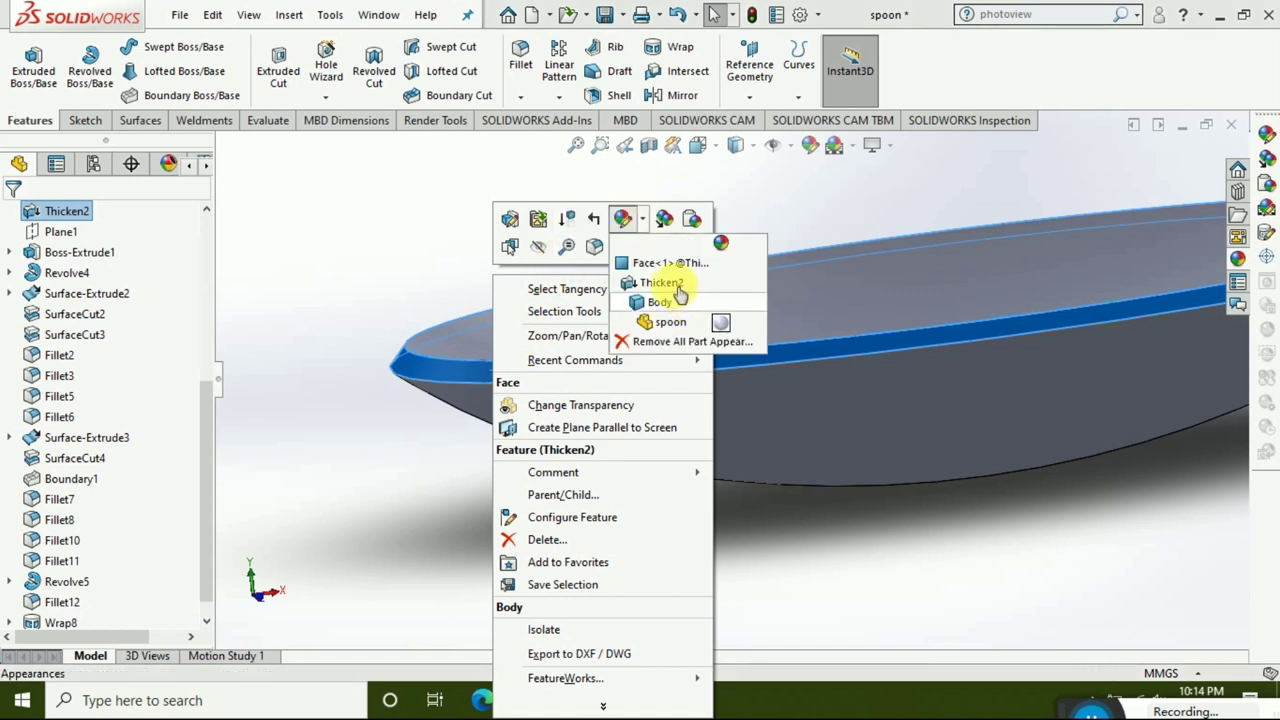
left_click(881, 413)
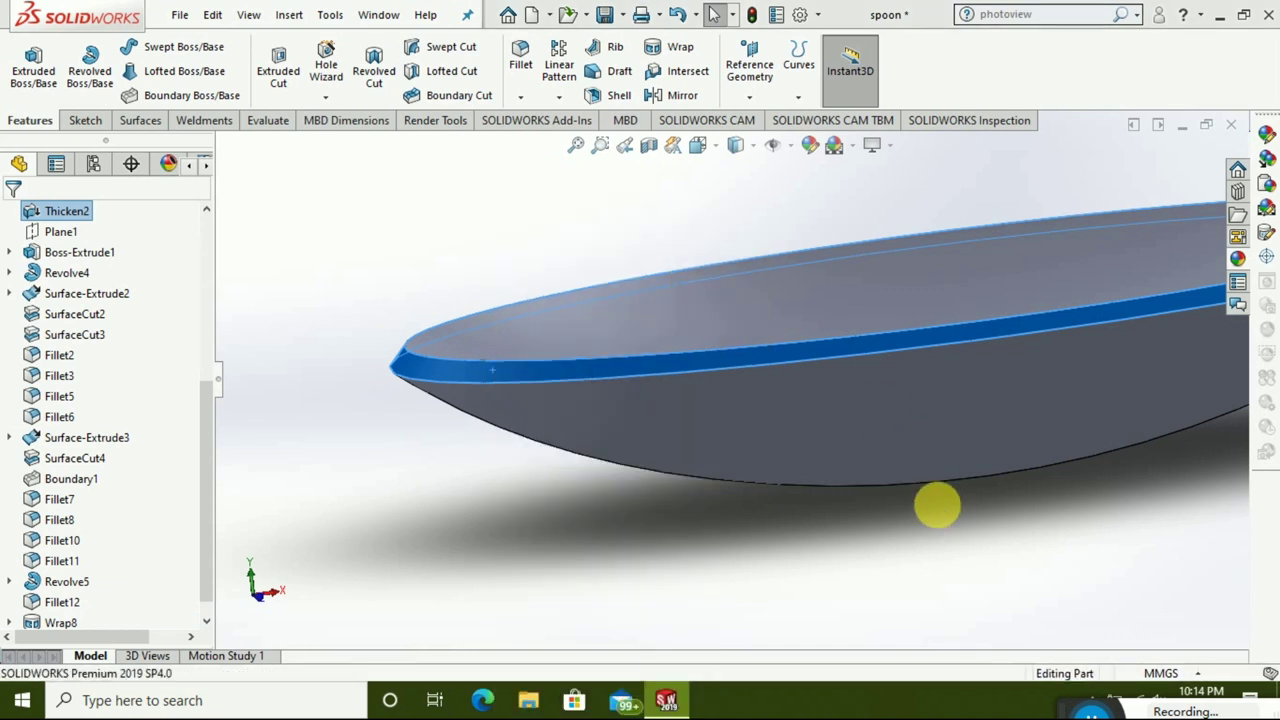
- From below the bowl, target just the rim face for an appearance edit
scroll(937, 508, "up", 3)
mouse_move(926, 489)
middle_mouse_down()
mouse_move(877, 397)
mouse_move(943, 506)
mouse_move(851, 371)
mouse_move(871, 420)
middle_mouse_up()
scroll(847, 393, "down", 3)
scroll(847, 390, "down", 3)
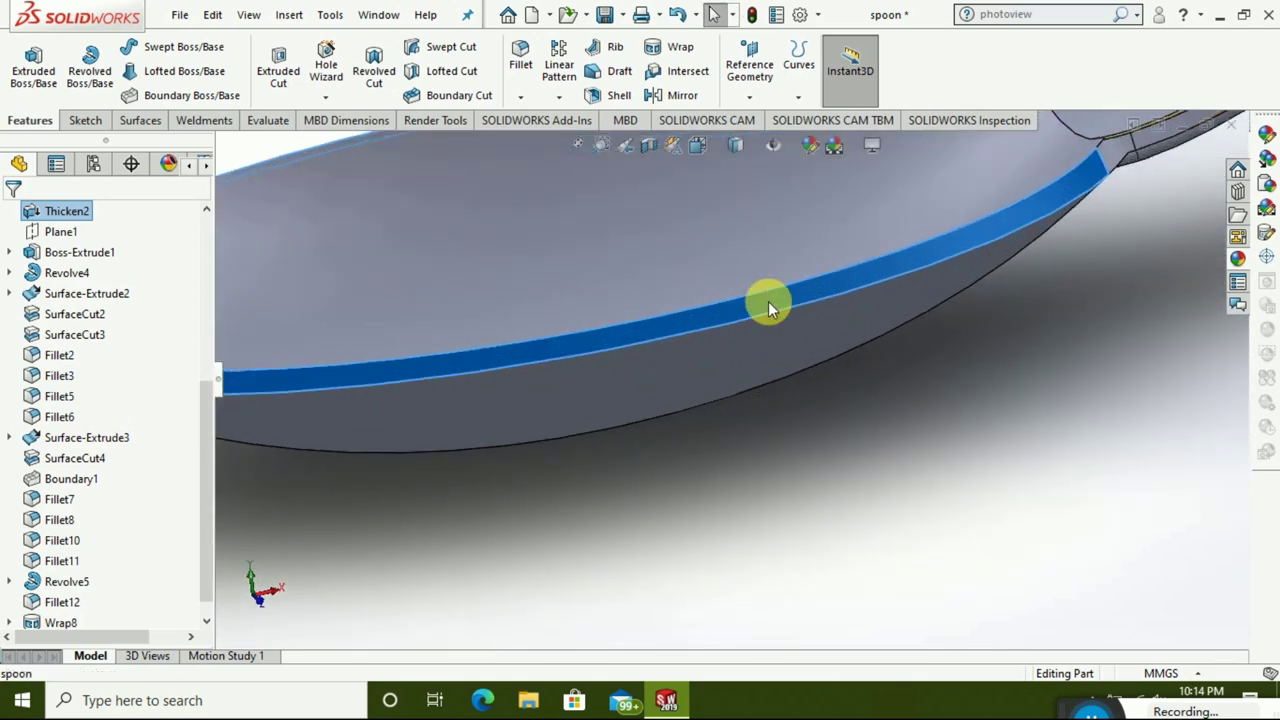
right_click(768, 301)
left_click(902, 232)
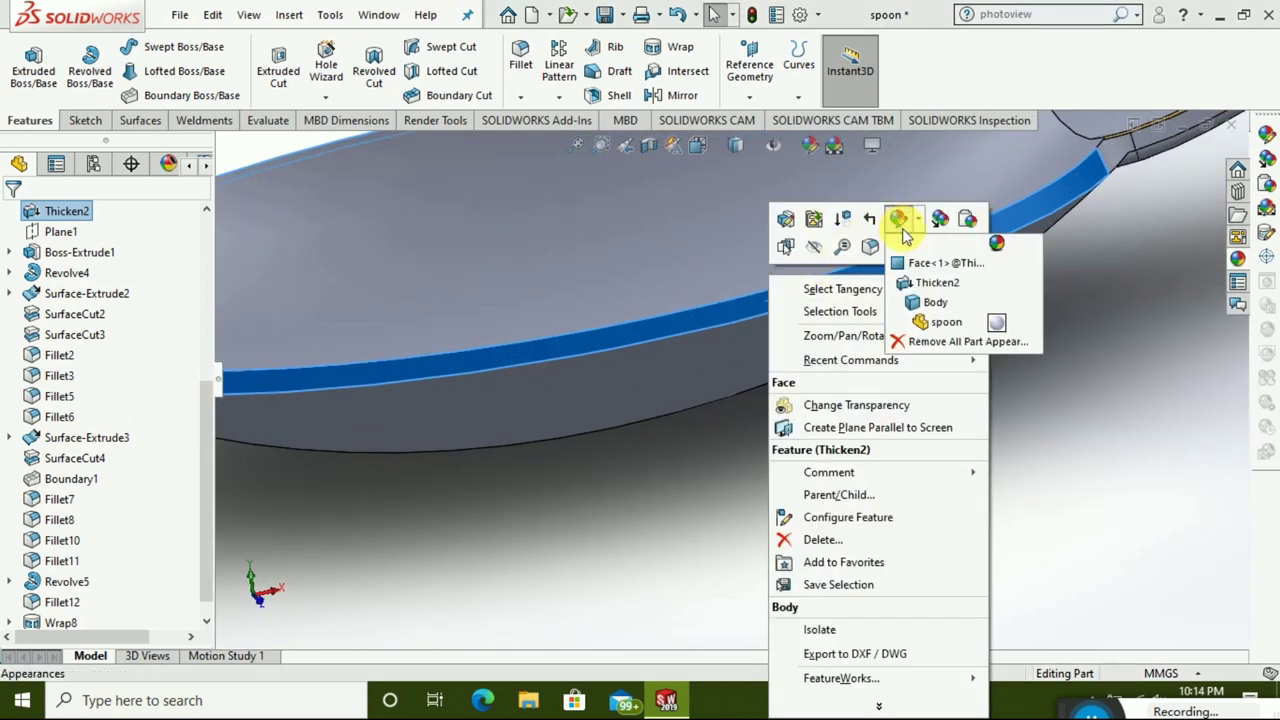
left_click(928, 262)
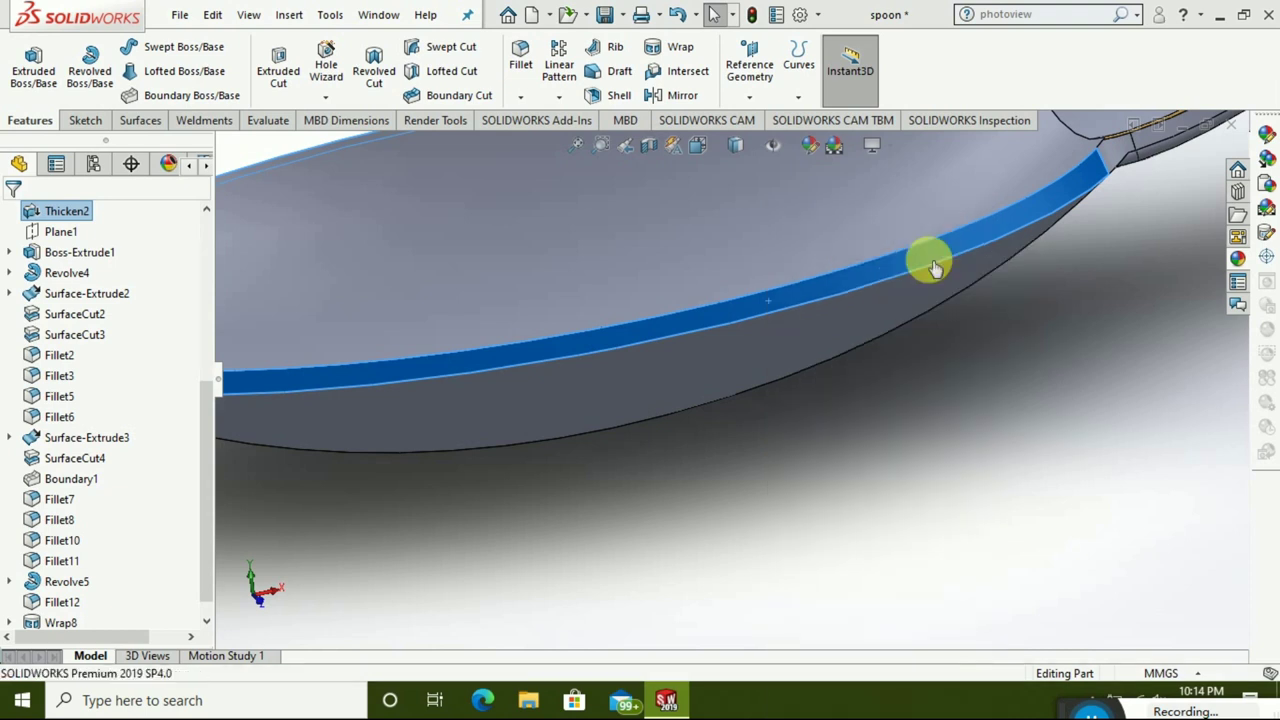
- Apply Metal > Gold polished gold to the rim face and confirm
left_click(1038, 232)
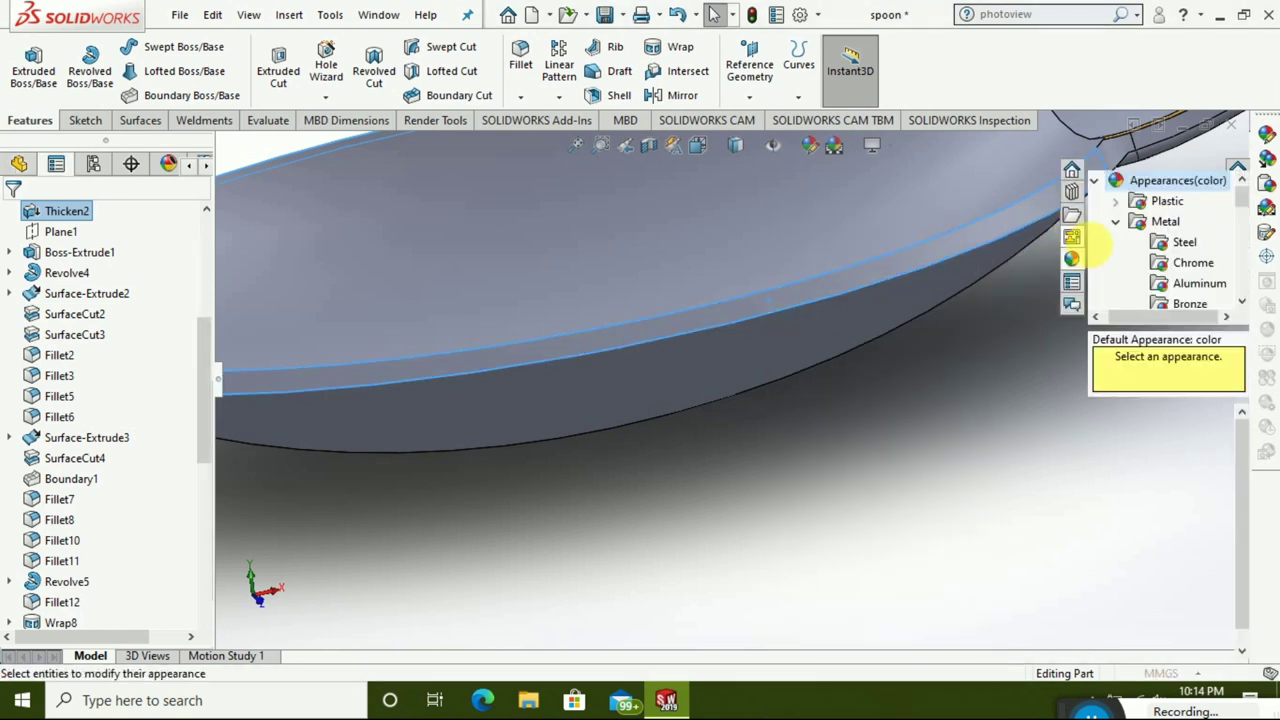
scroll(1175, 280, "down", 3)
scroll(1182, 226, "down", 1)
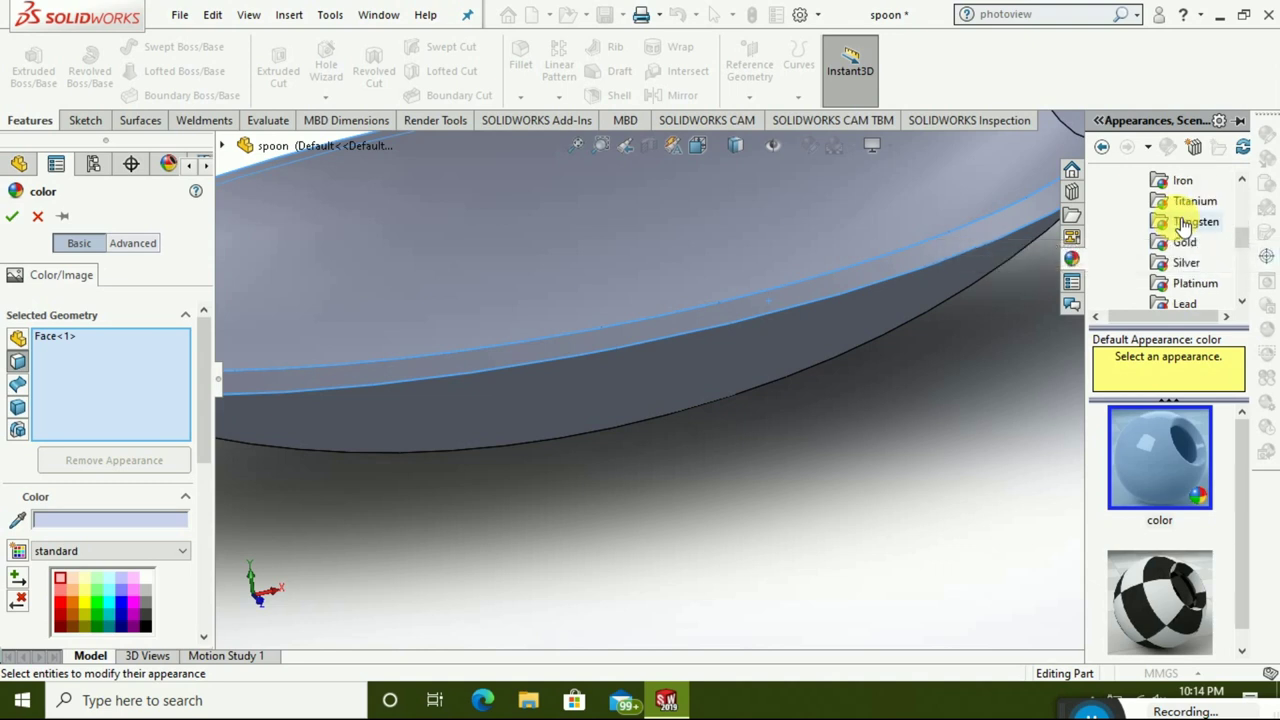
left_click(1198, 246)
left_click(1156, 423)
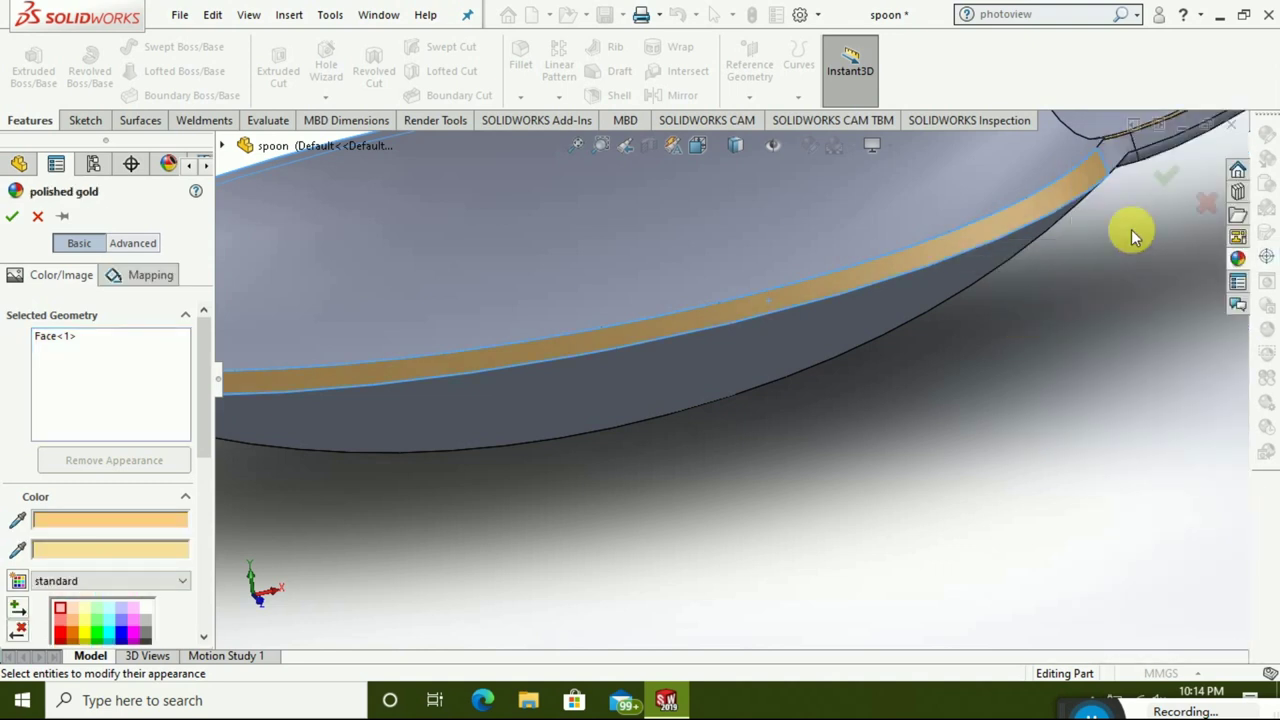
left_click(1170, 181)
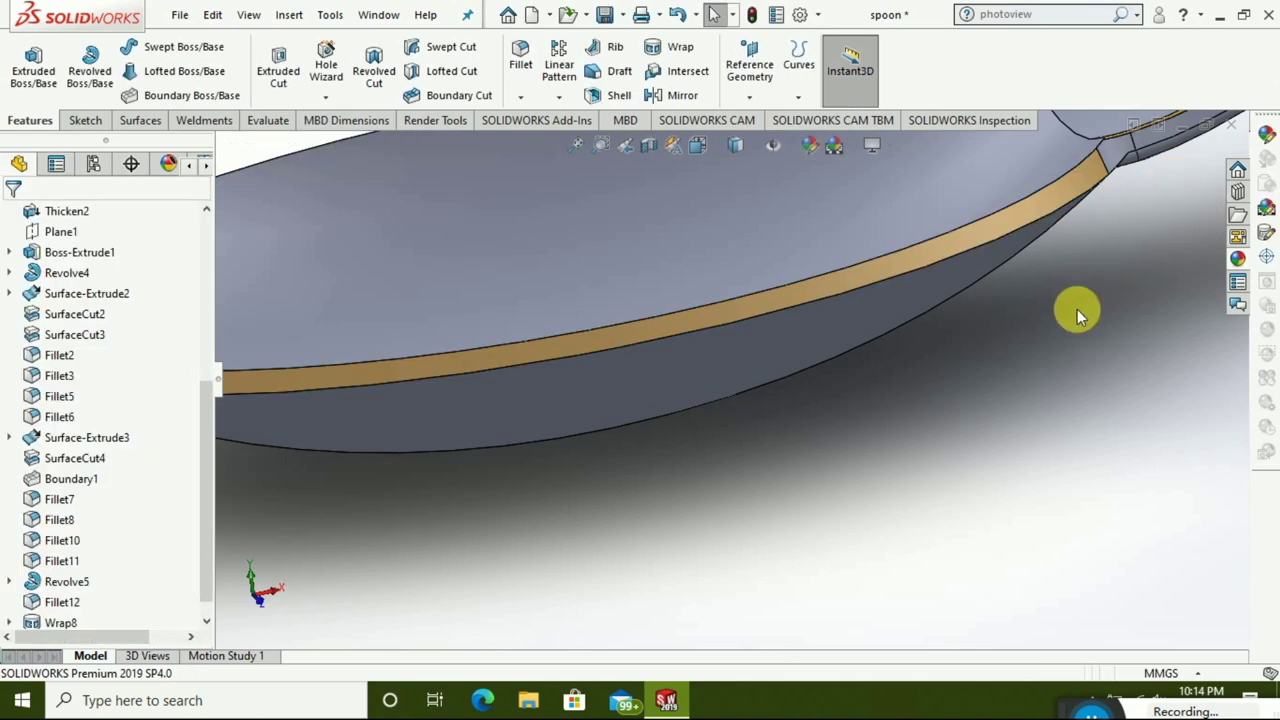
scroll(1075, 311, "up", 5)
- Orbit and zoom around the spoon neck to inspect the gold trims
mouse_move(1069, 309)
middle_mouse_down()
mouse_move(985, 553)
mouse_move(1014, 586)
mouse_move(883, 503)
middle_mouse_up()
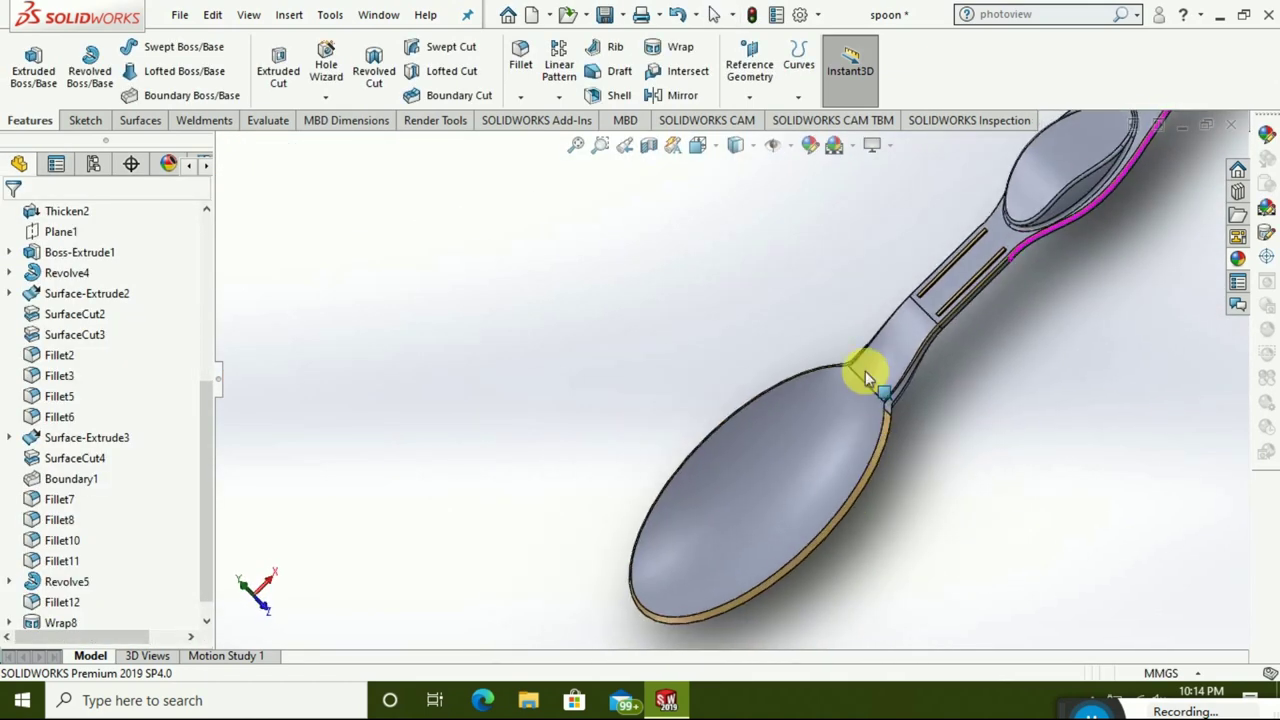
scroll(865, 371, "up", 5)
mouse_move(894, 437)
middle_mouse_down()
mouse_move(1014, 583)
mouse_move(1000, 580)
mouse_move(894, 369)
mouse_move(918, 390)
mouse_move(980, 249)
mouse_move(990, 393)
middle_mouse_up()
scroll(918, 390, "up", 5)
scroll(925, 370, "up", 3)
scroll(962, 245, "down", 3)
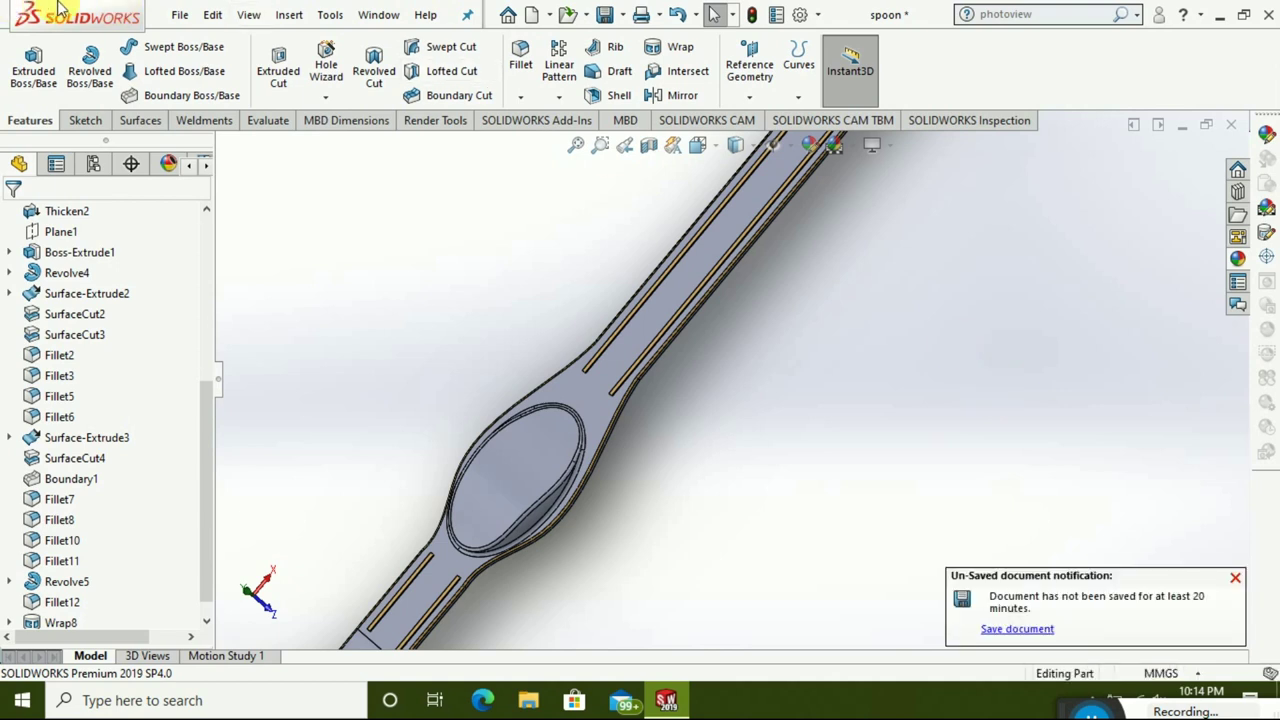
scroll(643, 334, "up", 3)
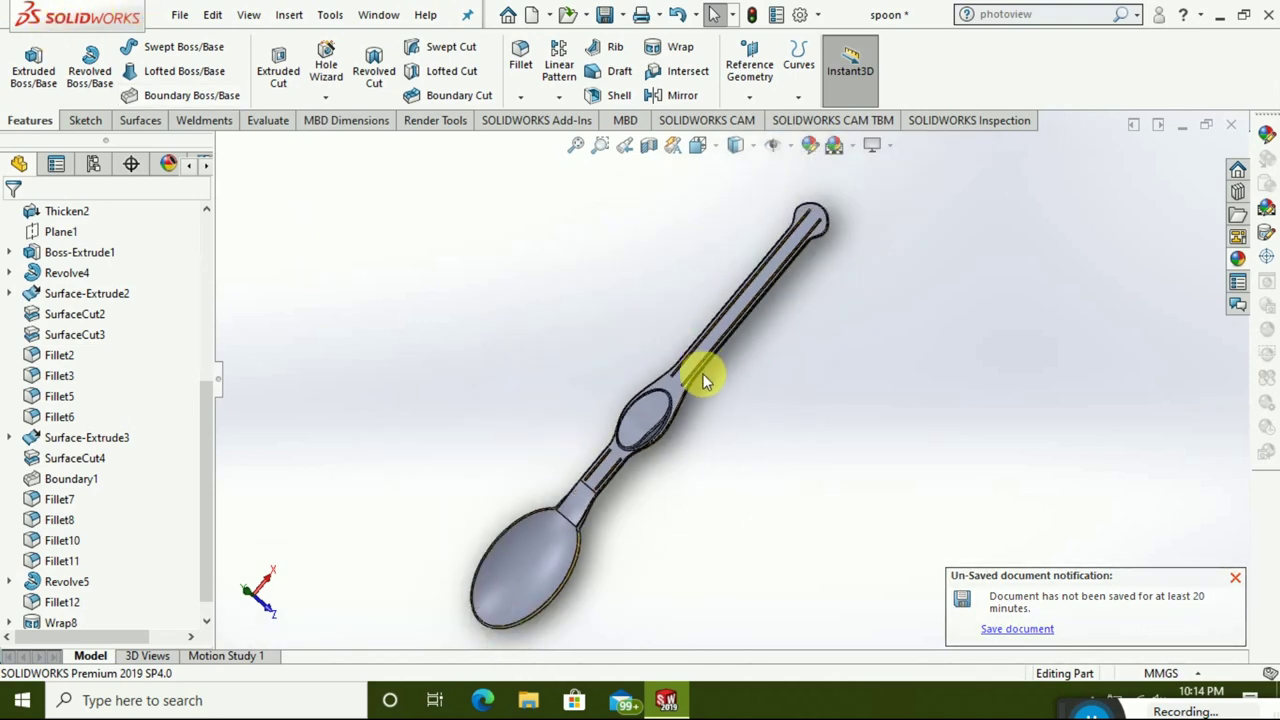
scroll(594, 506, "down", 3)
scroll(563, 510, "down", 3)
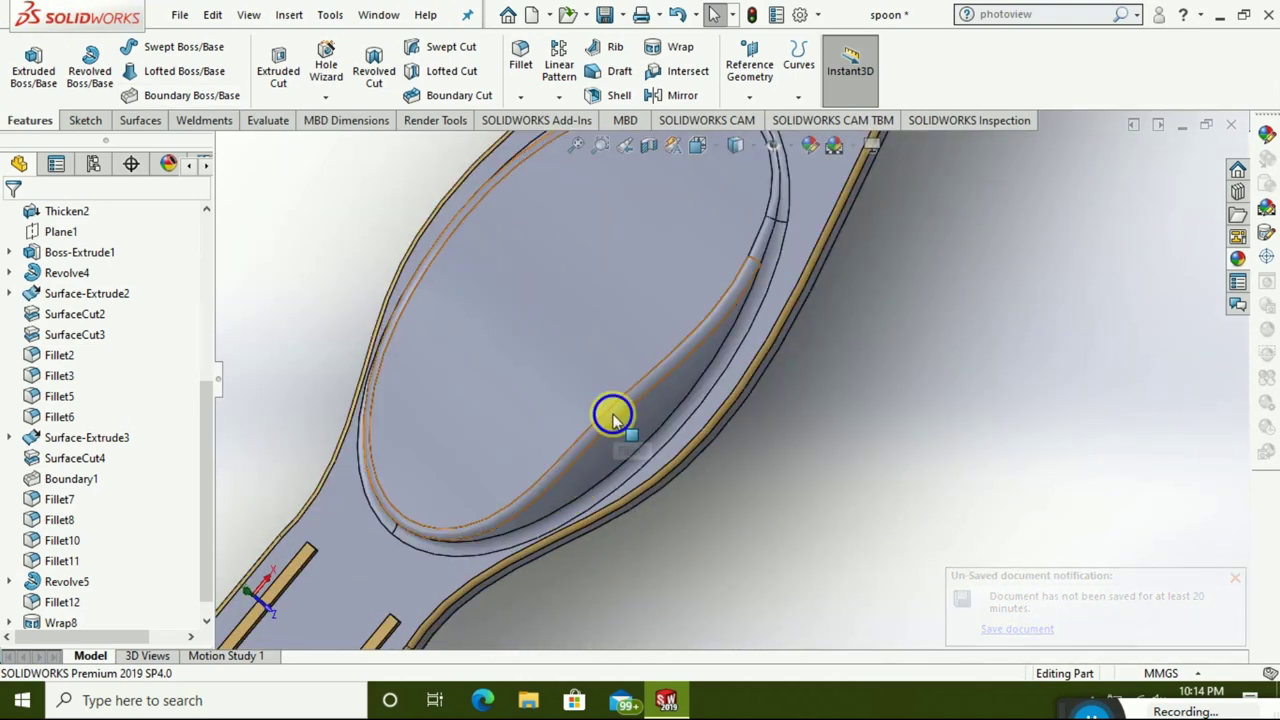
- Make the Fillet3 edge around the handle's oval polished gold, then right-click the Fillet11 face
right_click(613, 414)
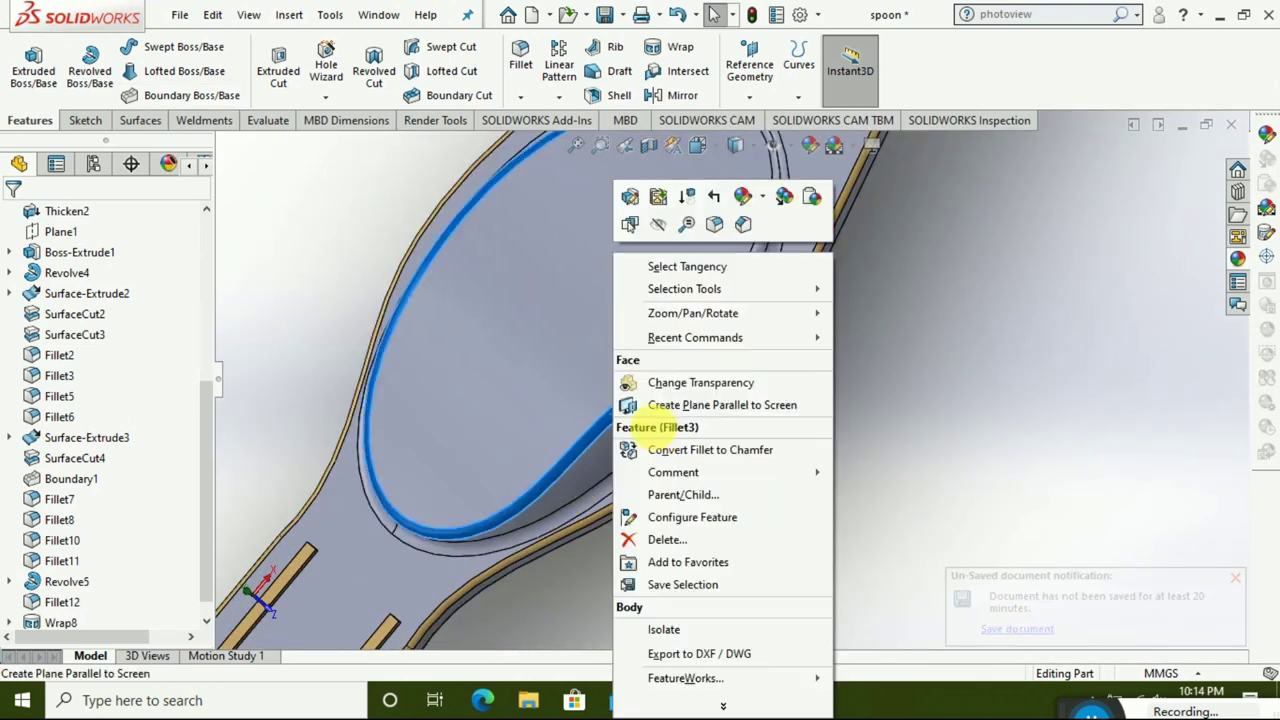
left_click(743, 198)
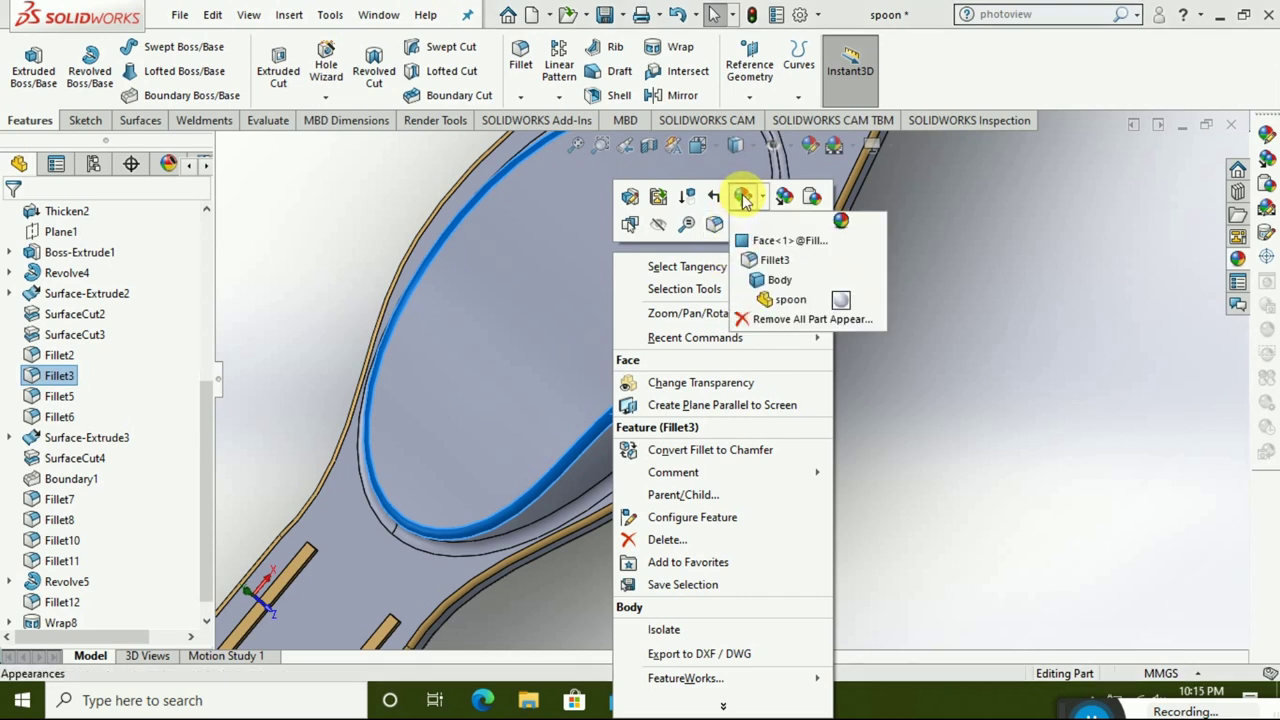
left_click(776, 264)
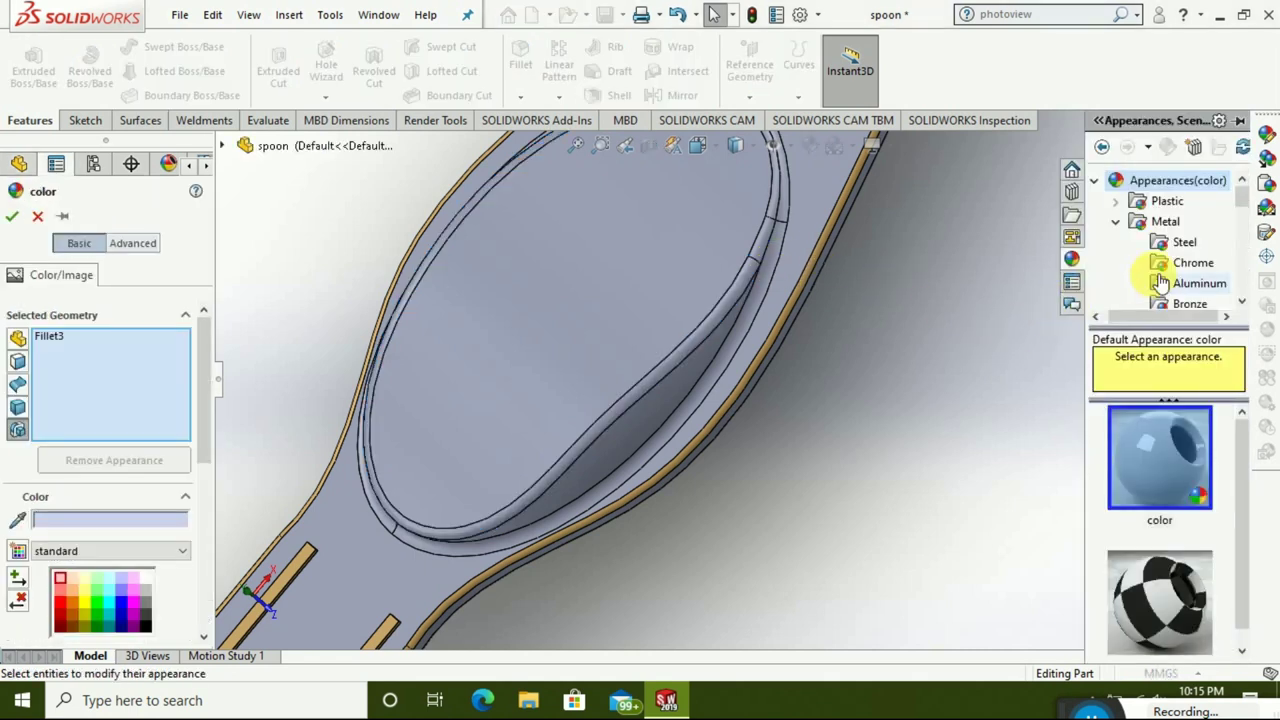
scroll(1160, 285, "down", 3)
left_click(1185, 181)
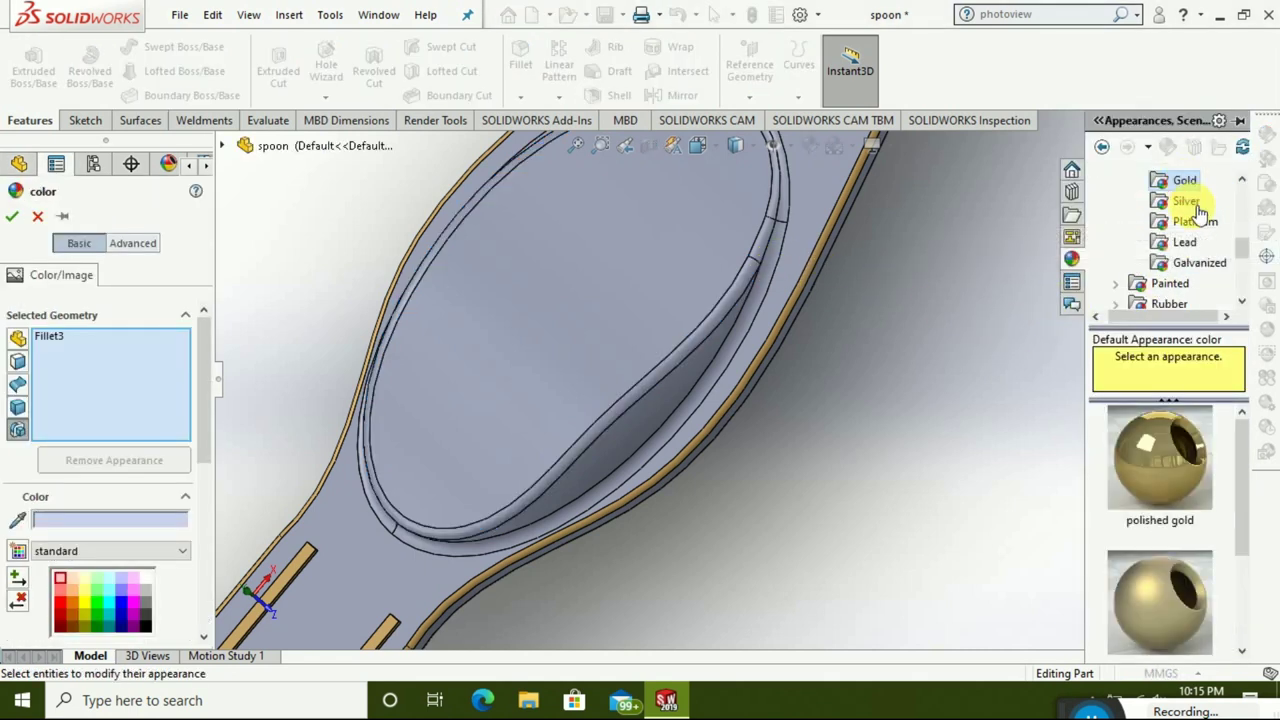
left_click(1173, 485)
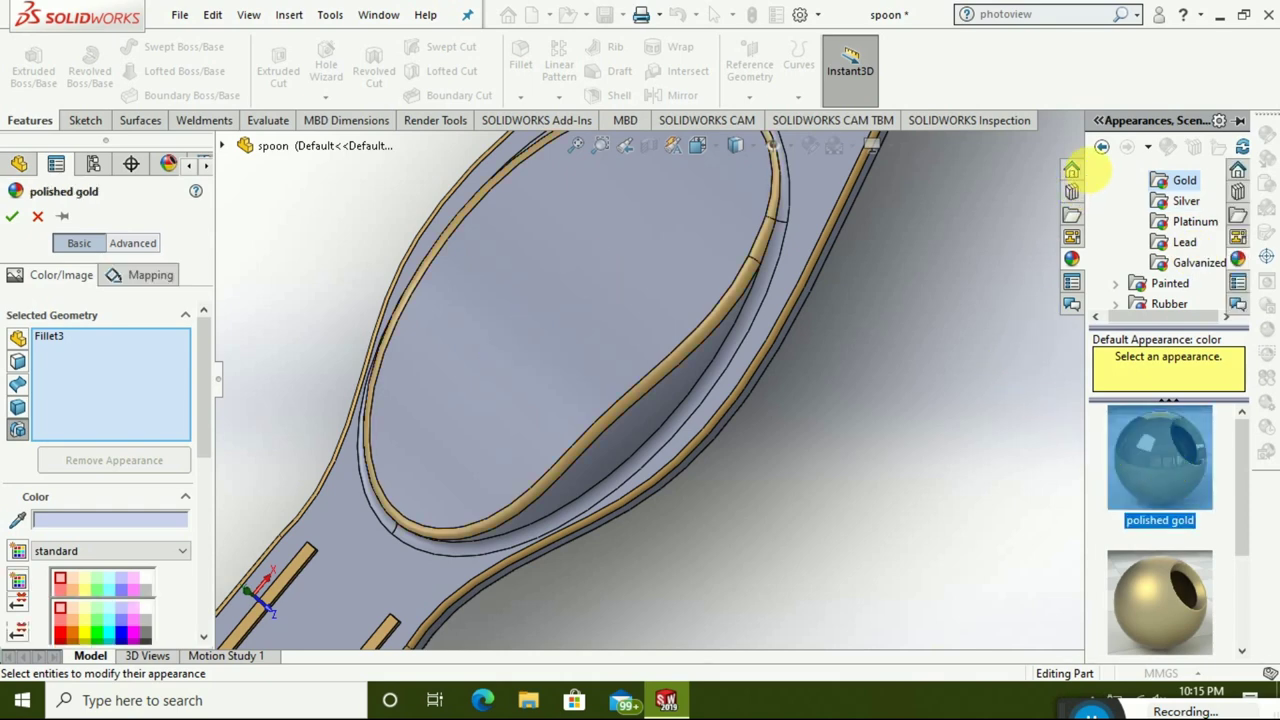
left_click(1176, 183)
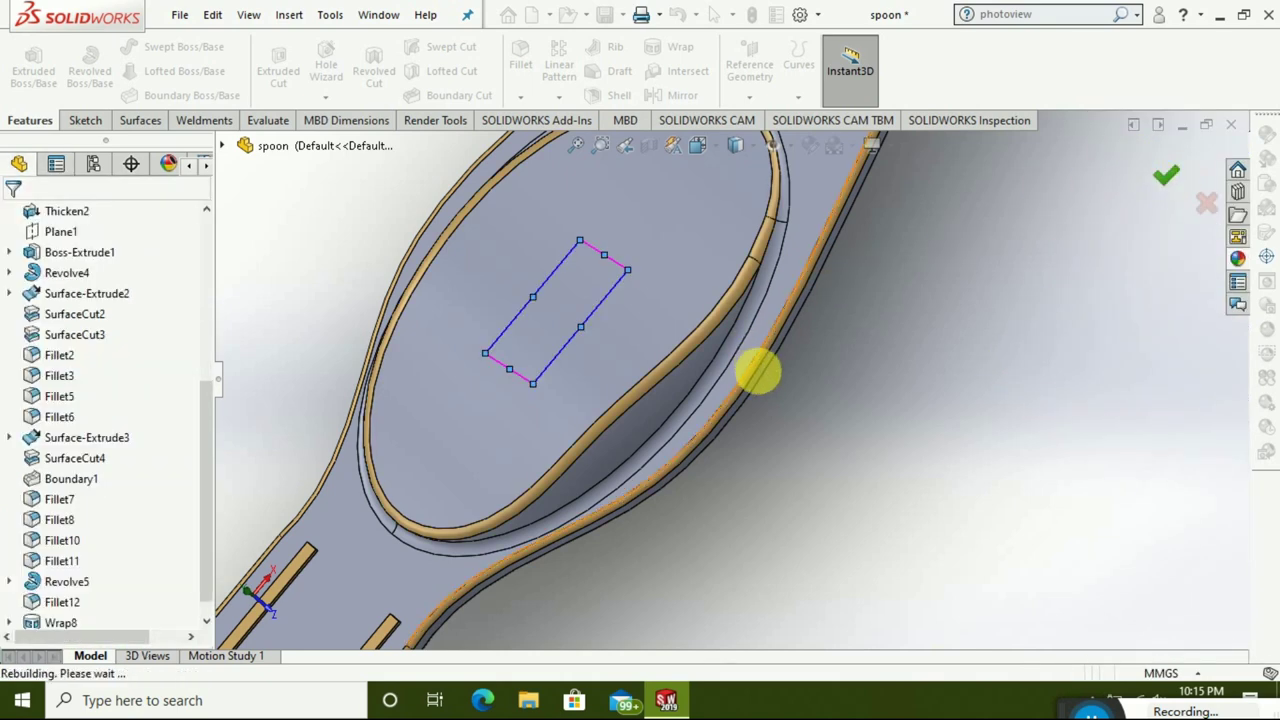
scroll(751, 366, "up", 3)
mouse_move(690, 494)
middle_mouse_down()
mouse_move(822, 497)
mouse_move(791, 494)
mouse_move(700, 346)
mouse_move(654, 357)
mouse_move(632, 412)
mouse_move(566, 288)
mouse_move(754, 429)
mouse_move(640, 260)
mouse_move(660, 523)
mouse_move(634, 506)
mouse_move(670, 520)
mouse_move(474, 491)
middle_mouse_up()
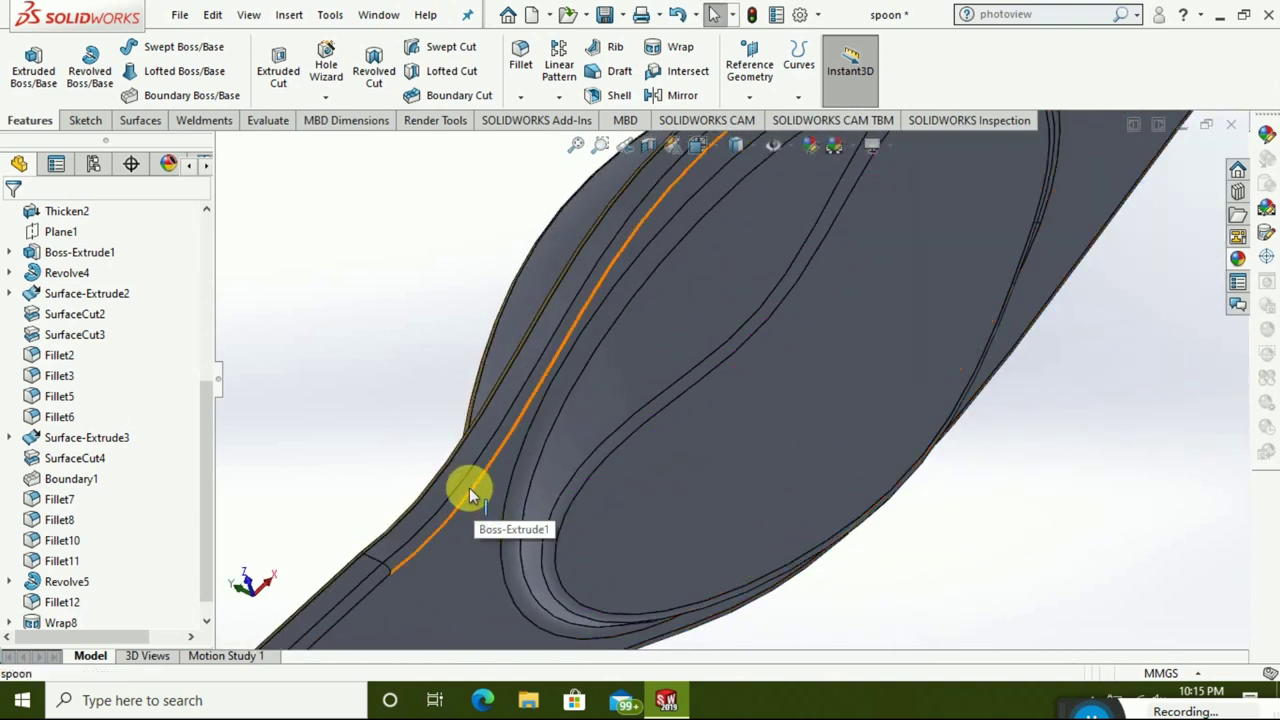
right_click(466, 488)
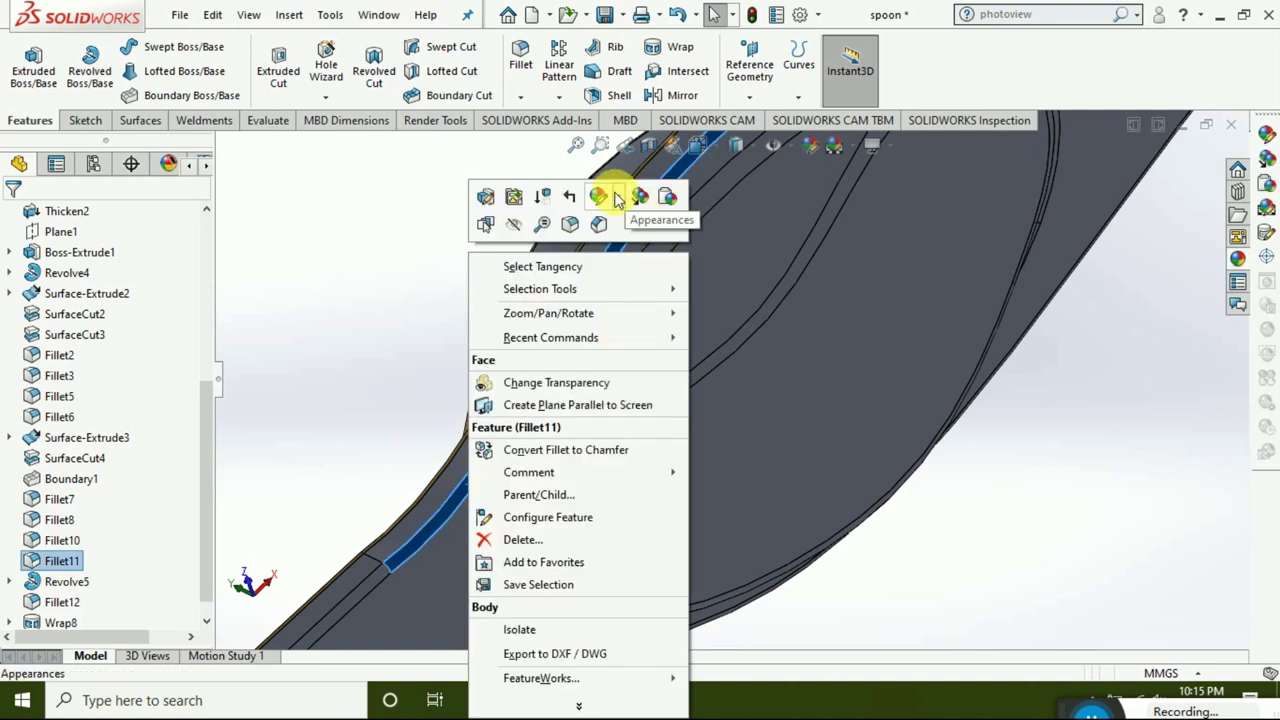
- Apply Metal > Gold polished gold to the Fillet11 feature
left_click(608, 195)
left_click(656, 262)
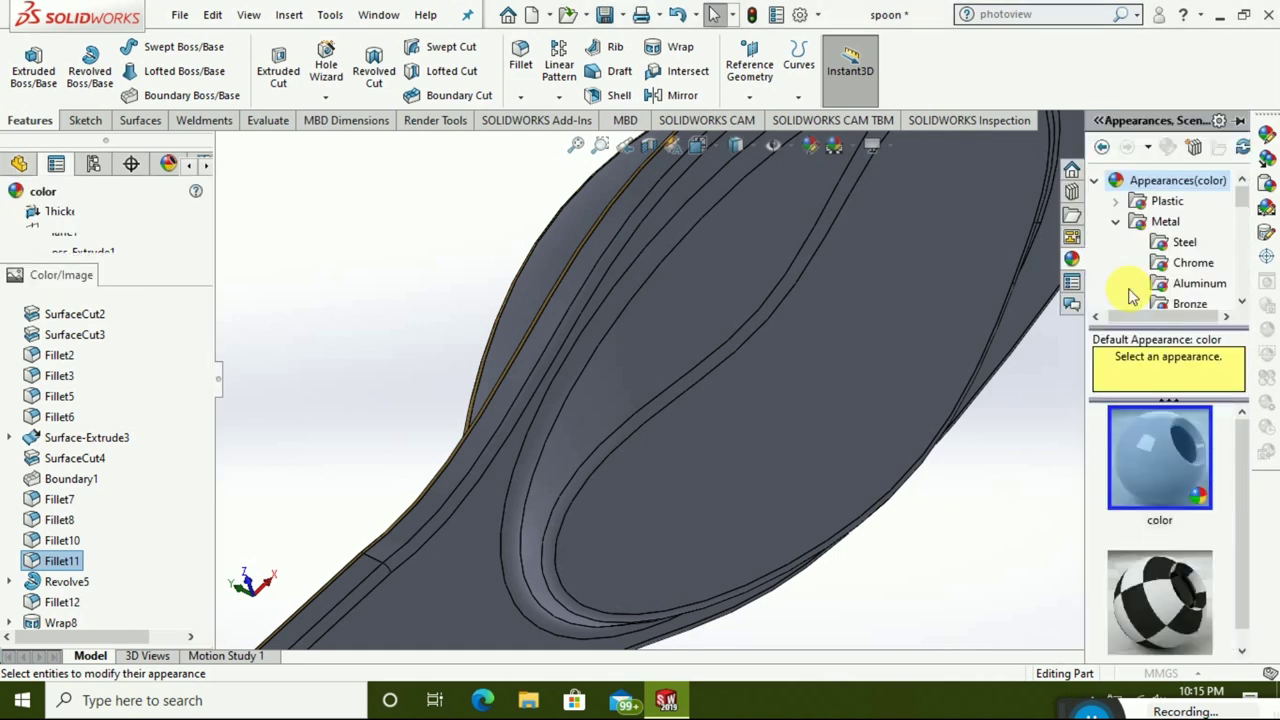
scroll(1180, 265, "down", 2)
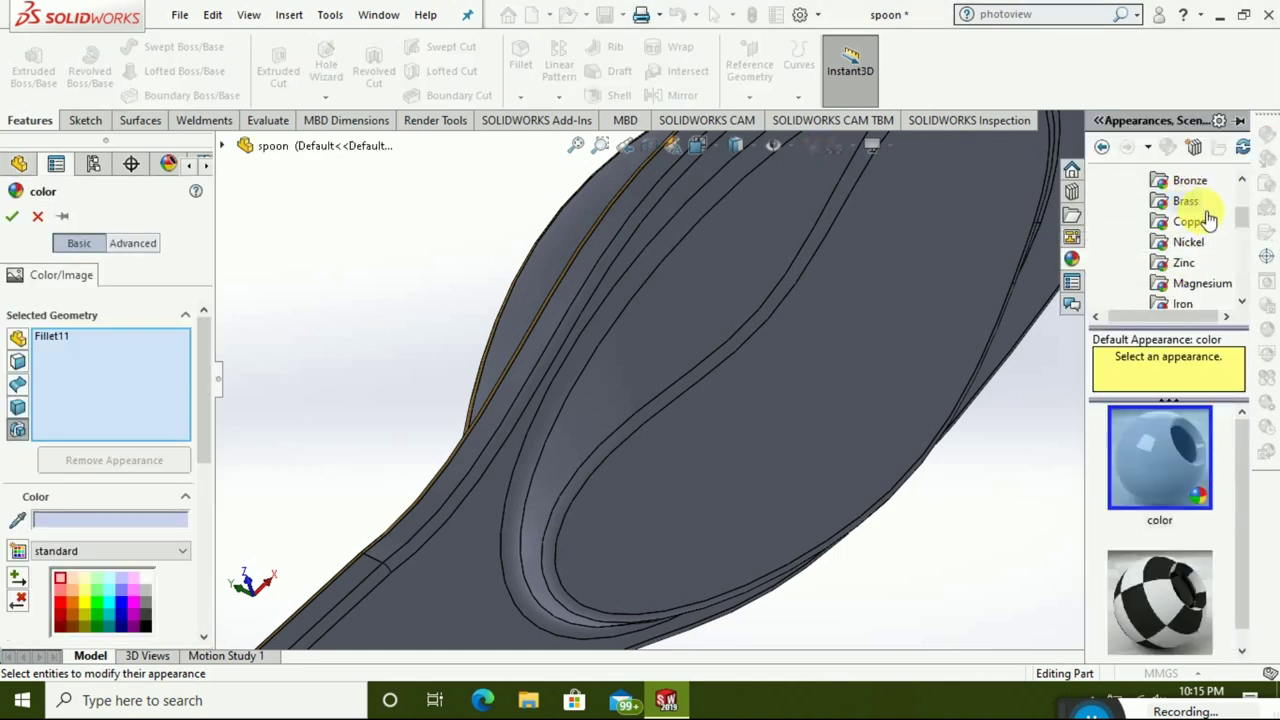
scroll(1215, 280, "down", 1)
scroll(1195, 262, "down", 1)
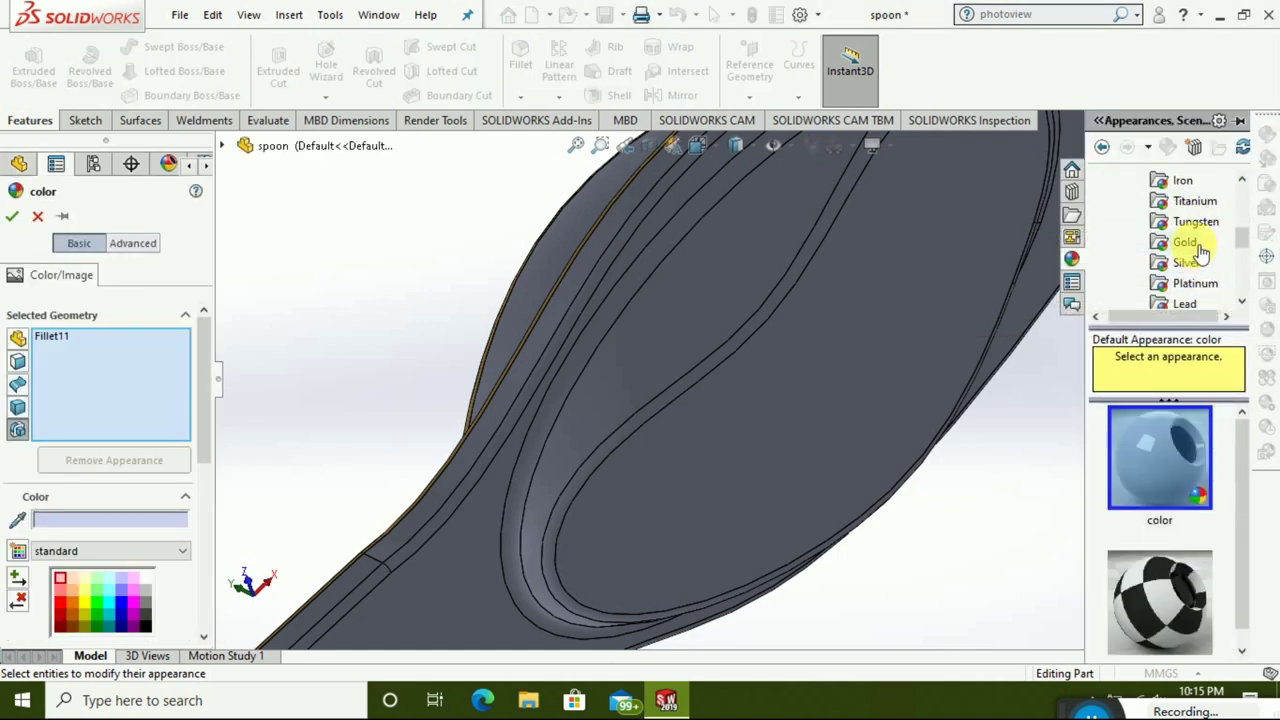
left_click(1184, 242)
left_click(1165, 440)
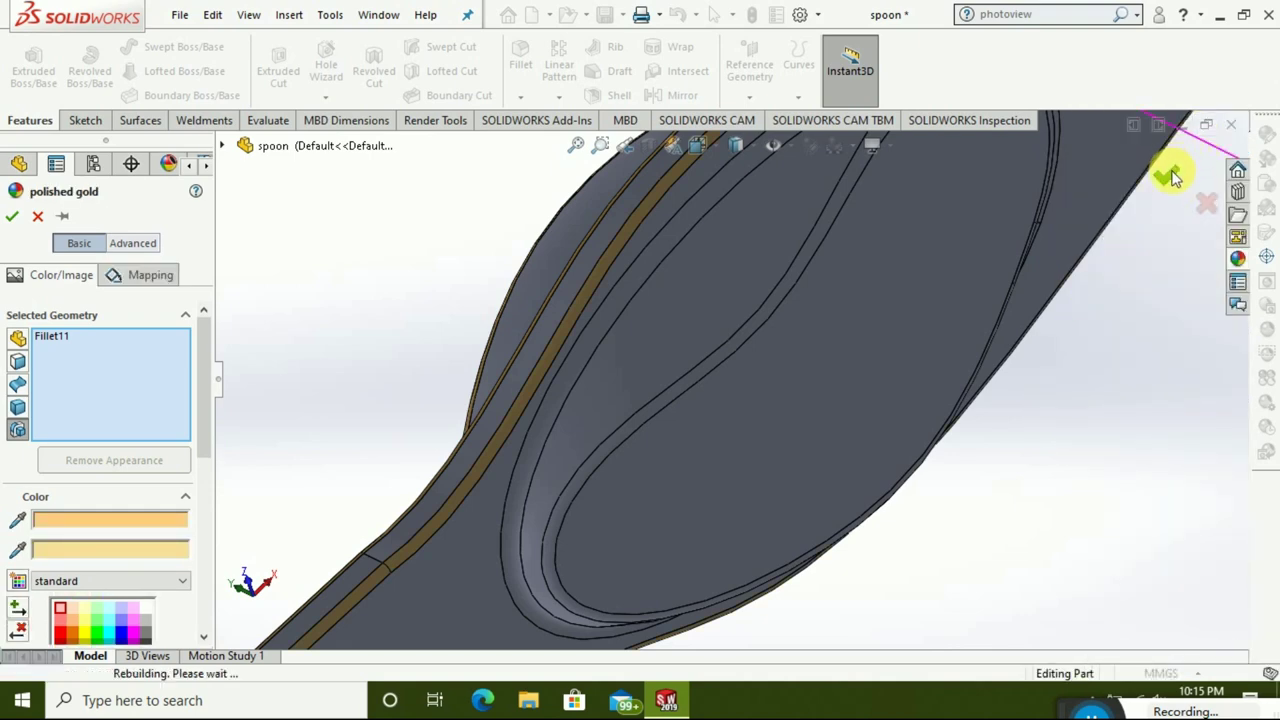
scroll(875, 354, "up", 3)
scroll(875, 354, "up", 3)
- Reorient the view and select the fillet loop inside the oval recess
mouse_move(757, 440)
middle_mouse_down()
mouse_move(680, 294)
mouse_move(749, 300)
middle_mouse_up()
scroll(674, 349, "down", 3)
scroll(484, 324, "down", 2)
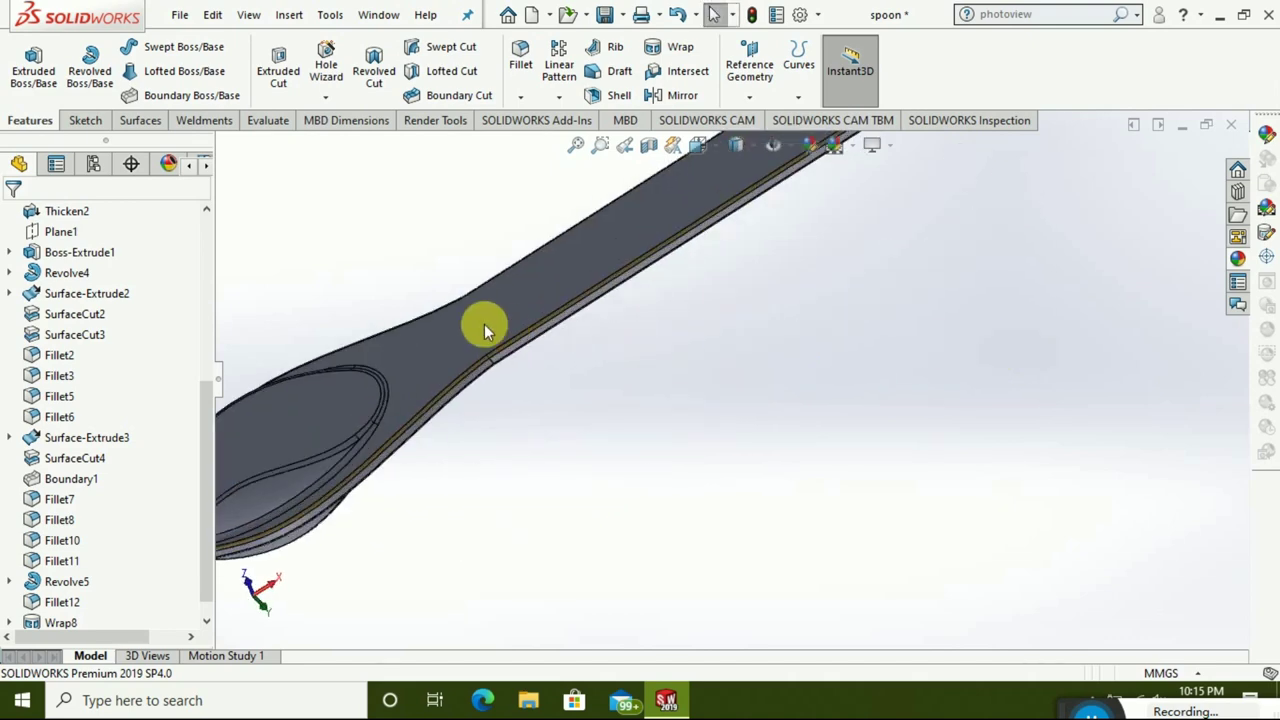
scroll(380, 417, "down", 2)
scroll(466, 420, "down", 2)
scroll(646, 484, "down", 2)
scroll(646, 484, "down", 2)
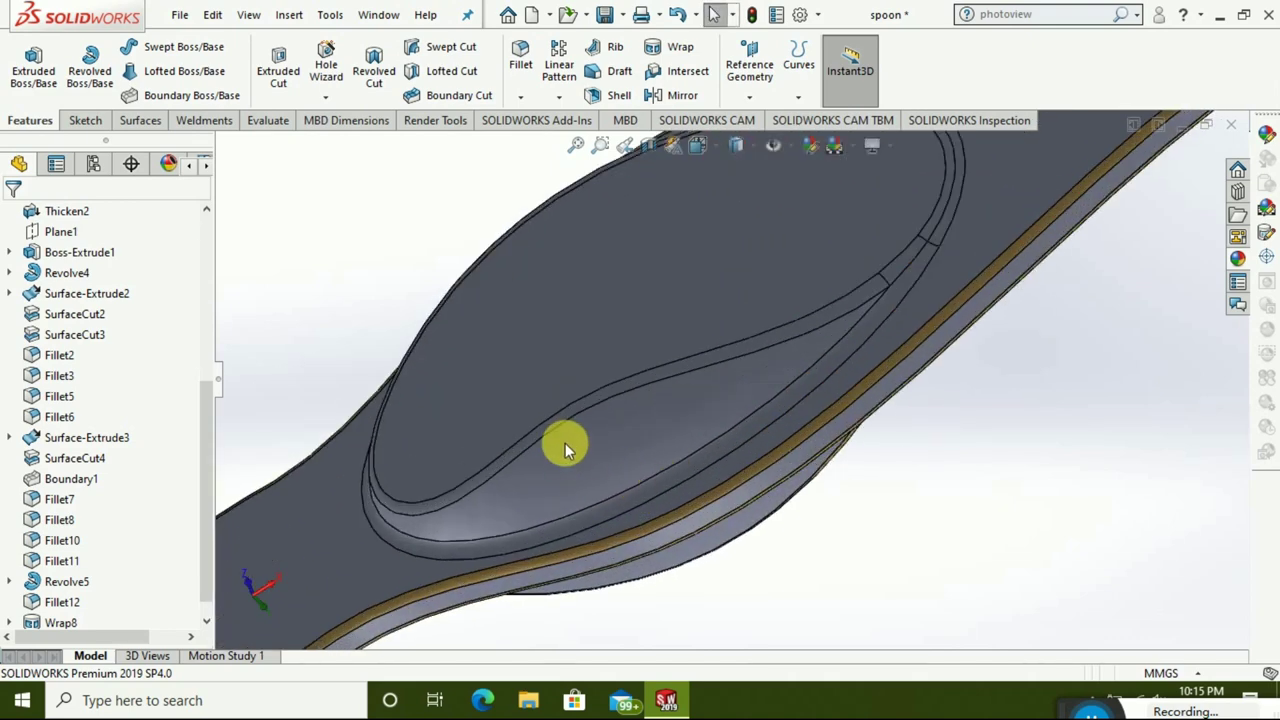
left_click(552, 425)
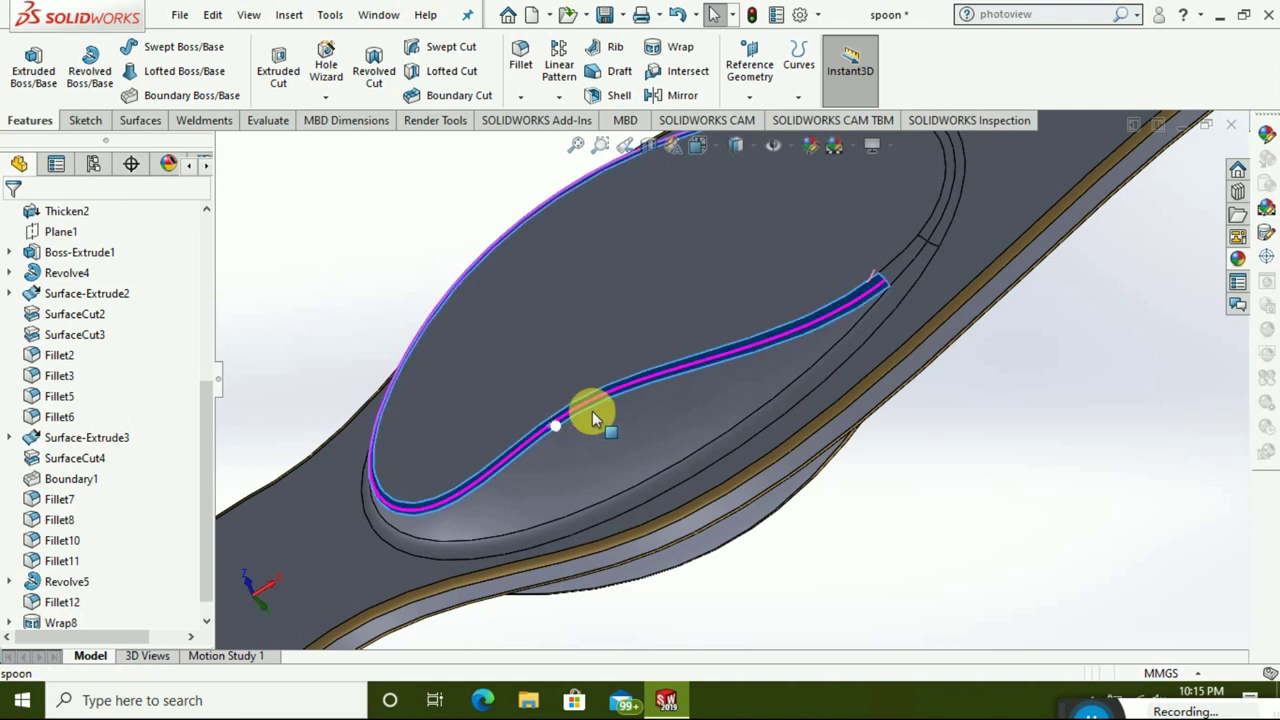
- Give the Fillet6 feature a polished gold appearance and confirm
left_click(725, 347)
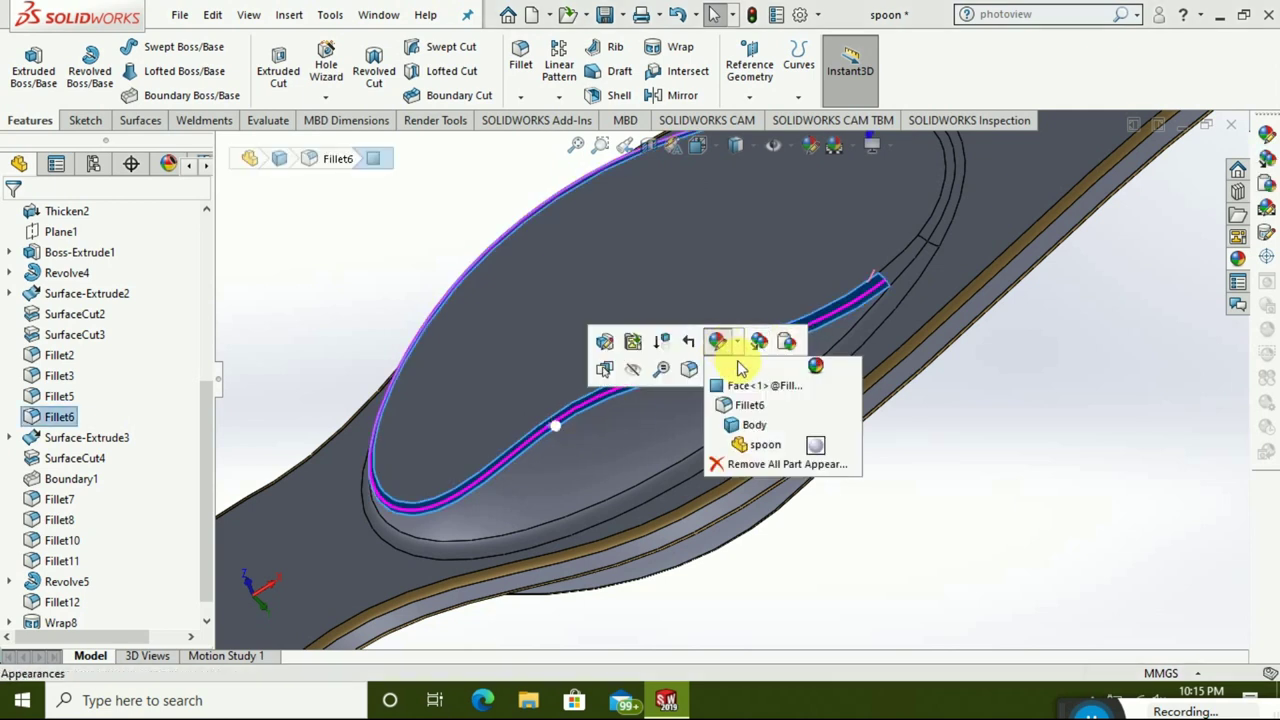
left_click(1038, 371)
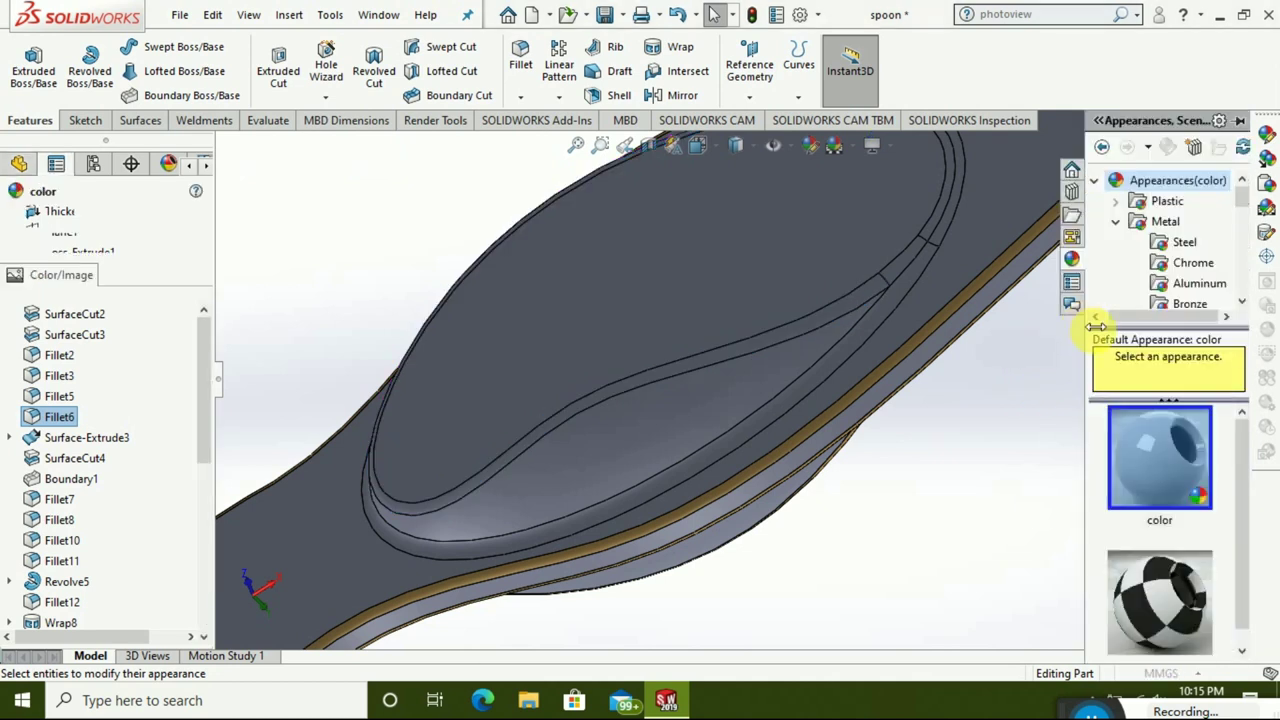
scroll(1182, 285, "down", 3)
left_click(1184, 242)
left_click(1160, 457)
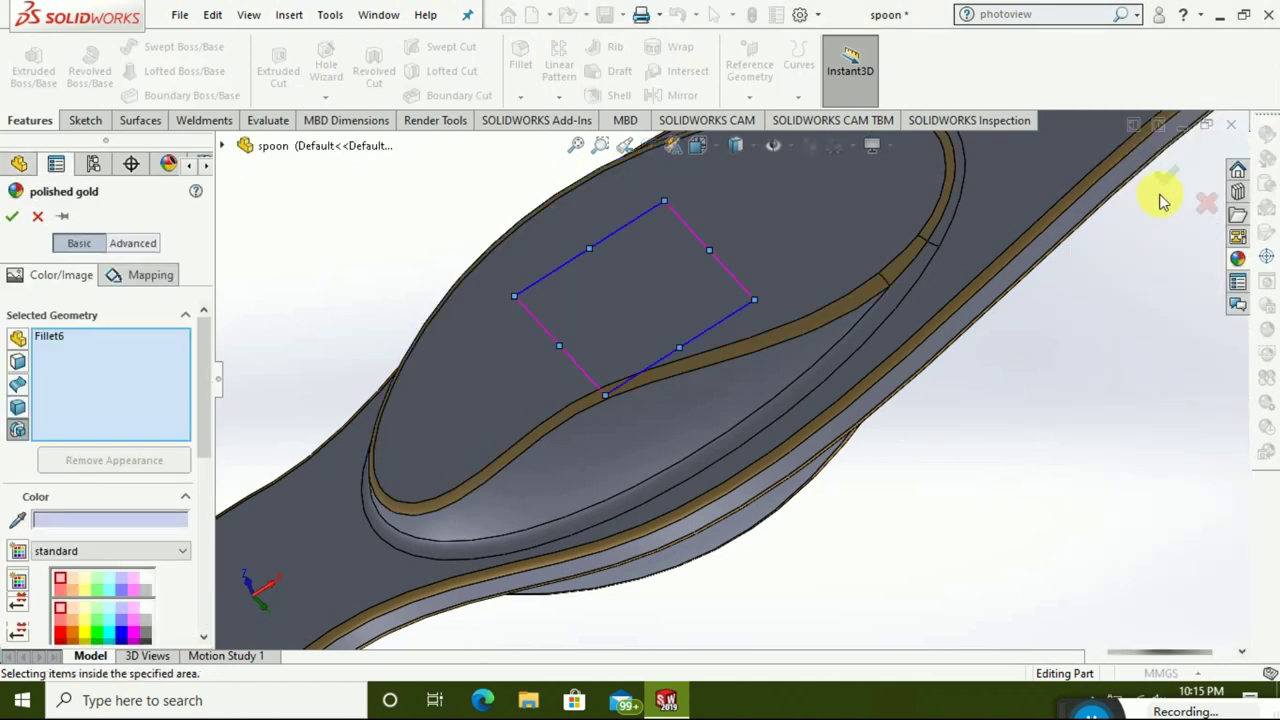
left_click(1168, 178)
scroll(870, 320, "up", 3)
scroll(820, 370, "up", 2)
- Orbit the spoon to show the bowl and a full side view
middle_click_drag(788, 395, 914, 594)
mouse_move(752, 458)
middle_mouse_down()
mouse_move(823, 520)
mouse_move(894, 394)
mouse_move(894, 274)
mouse_move(923, 309)
mouse_move(743, 477)
middle_mouse_up()
scroll(700, 440, "down", 2)
mouse_move(668, 410)
middle_mouse_down()
mouse_move(737, 586)
mouse_move(686, 563)
mouse_move(609, 346)
middle_mouse_up()
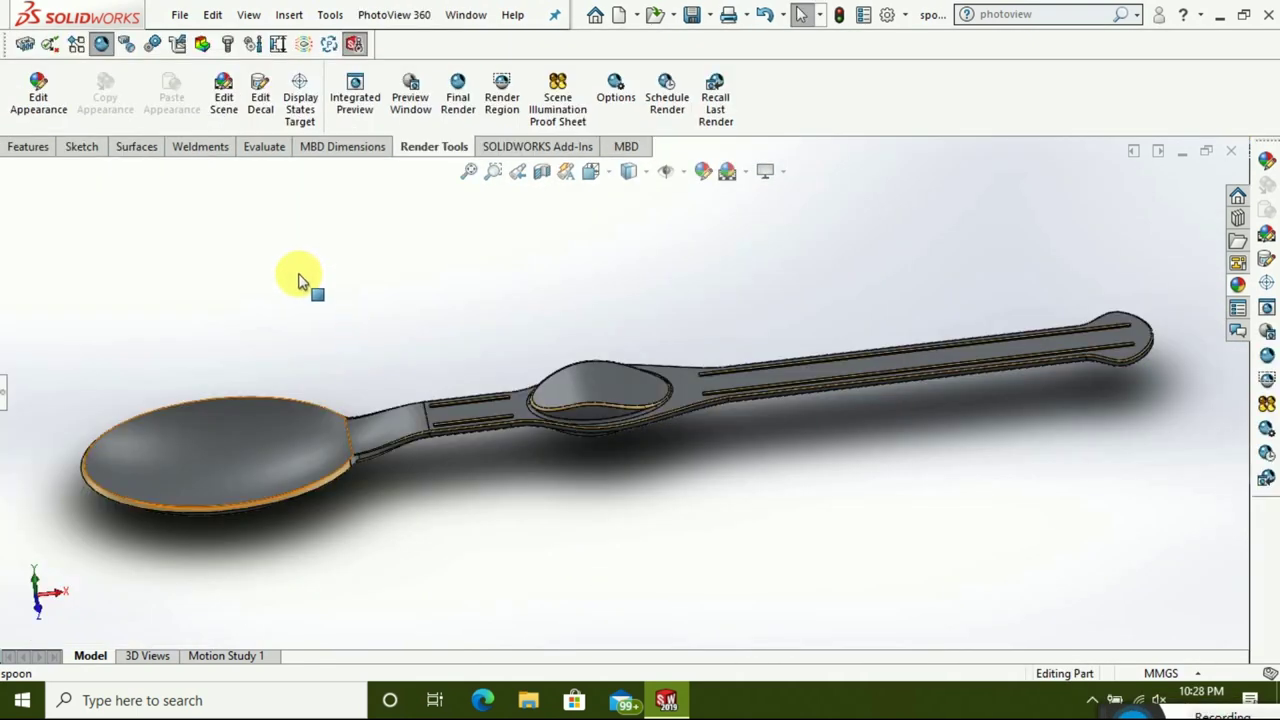
- Apply polished silver to the entire spoon body, confirm, and launch Final Render
left_click(290, 430)
right_click(357, 266)
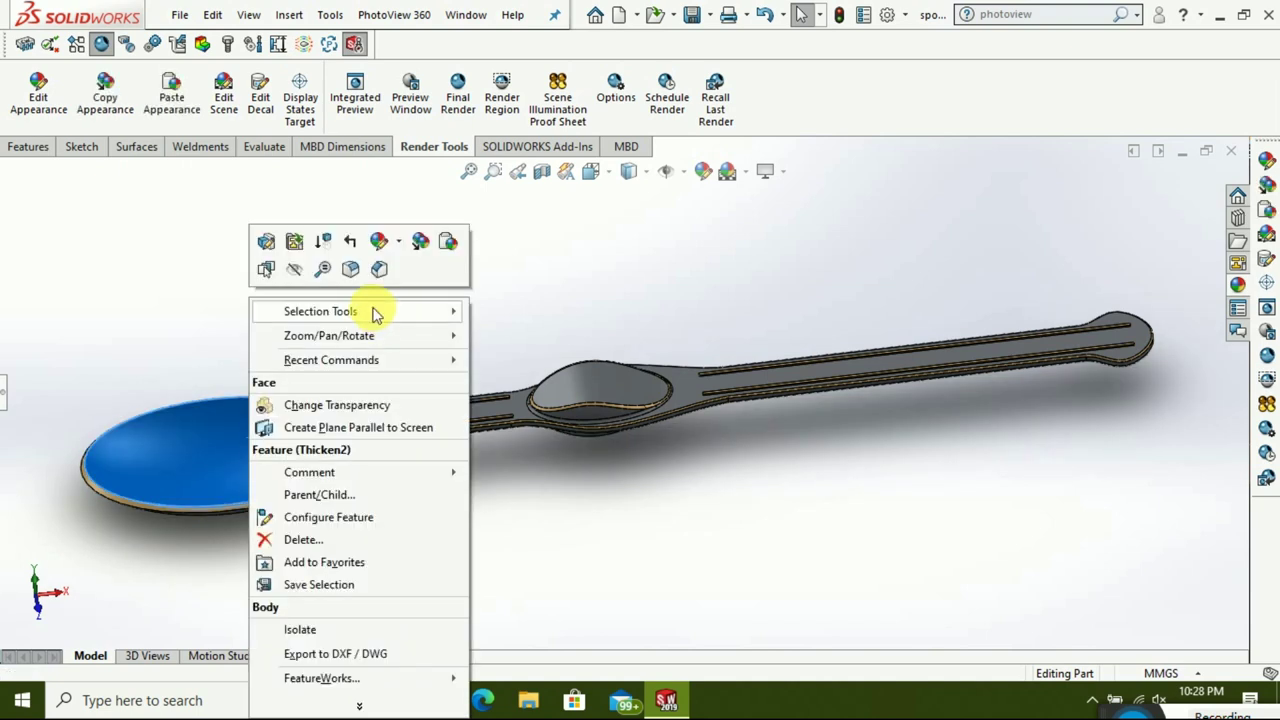
left_click(403, 245)
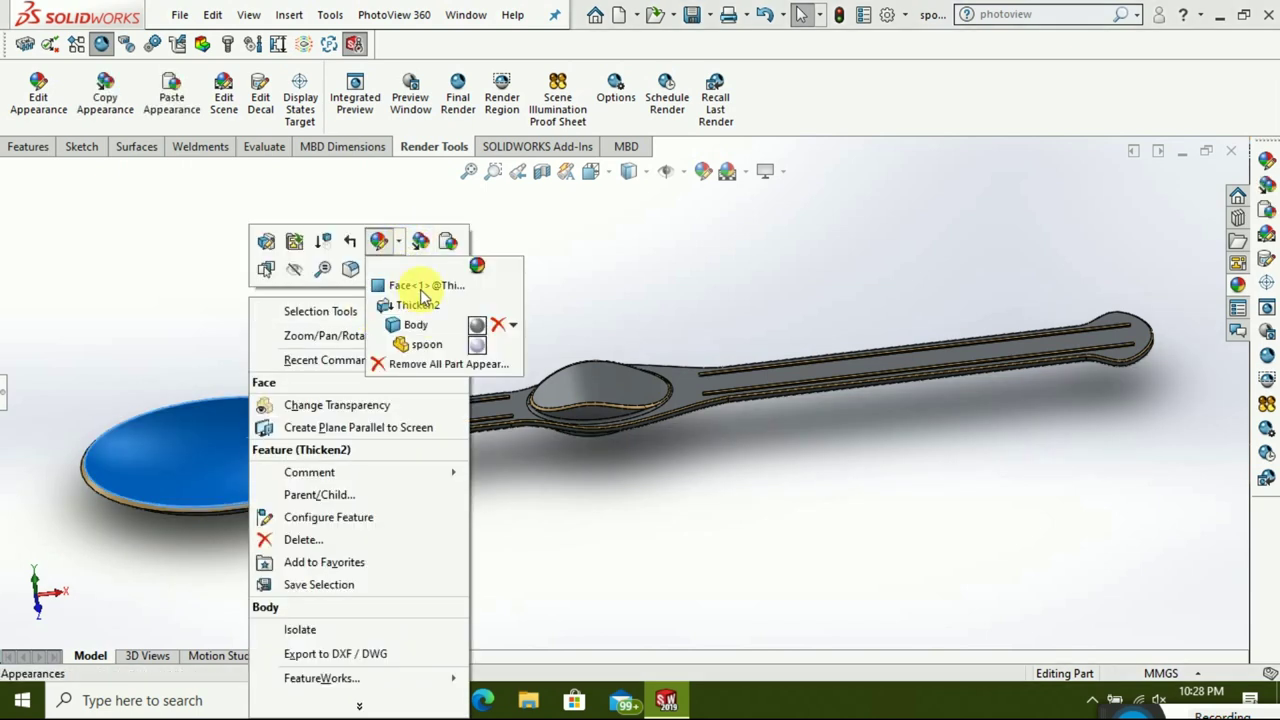
left_click(437, 326)
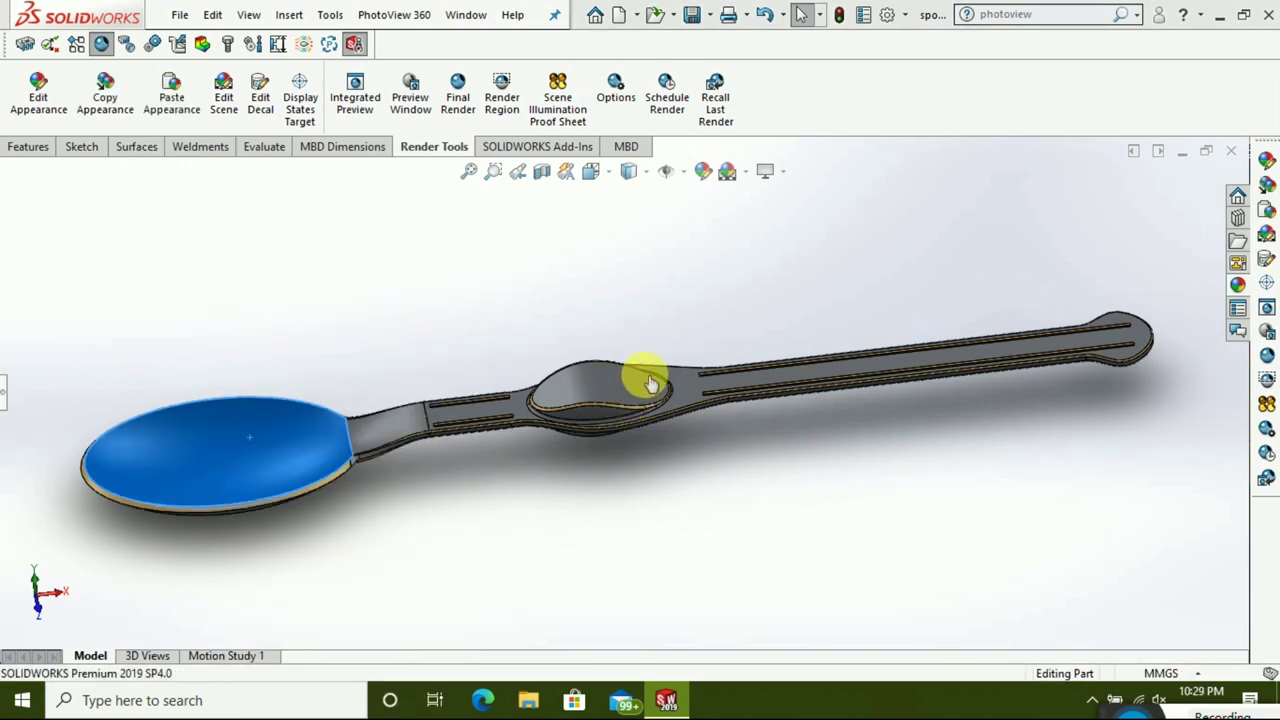
left_click(249, 437)
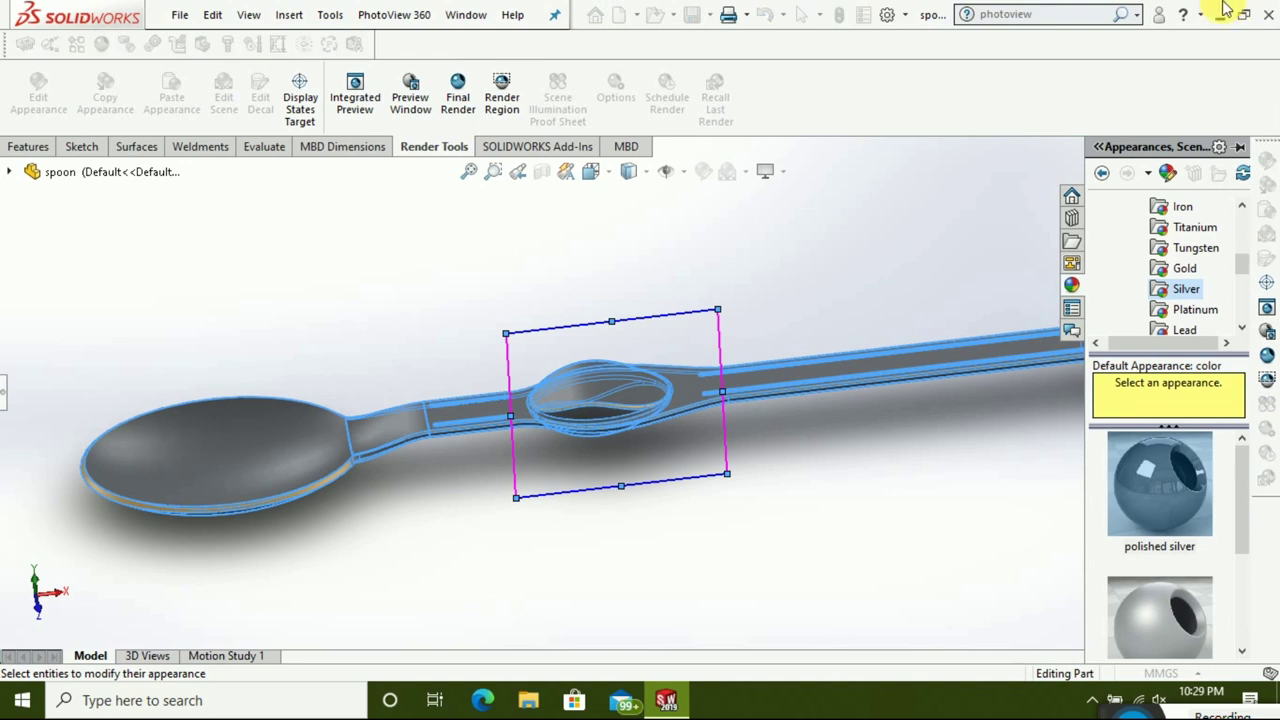
scroll(1160, 470, "down", 2)
scroll(1160, 520, "down", 1)
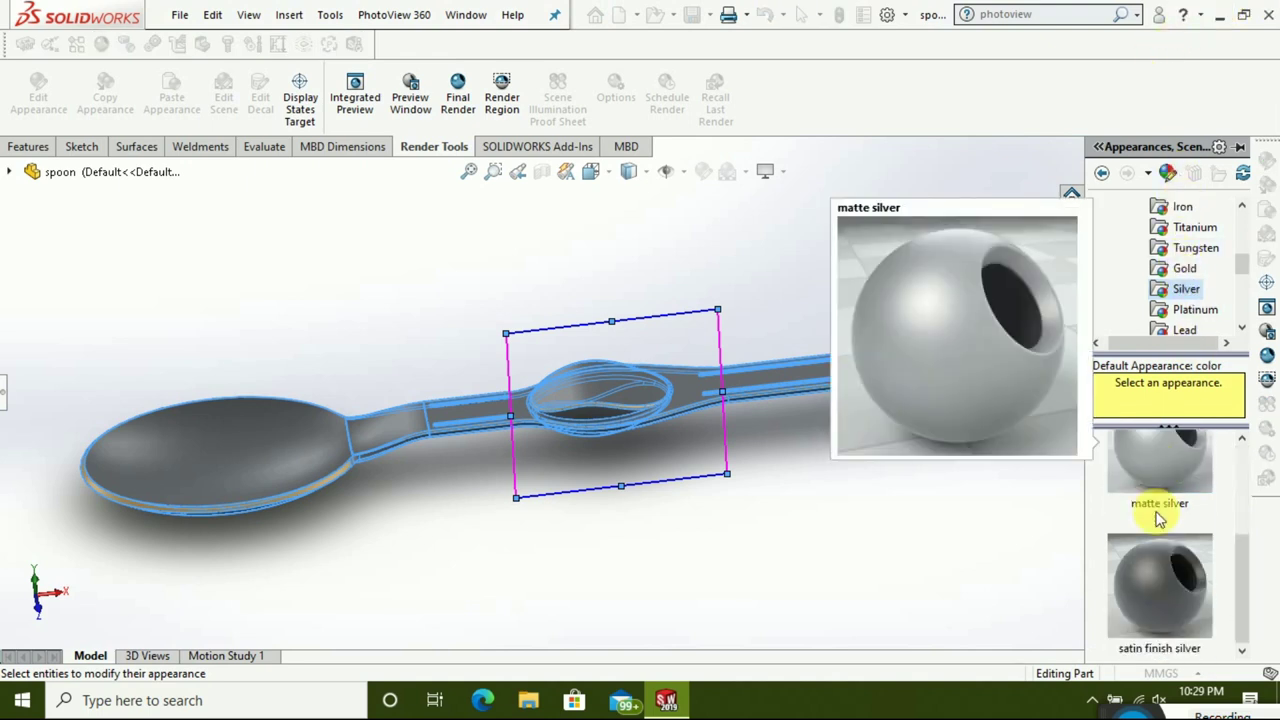
scroll(1162, 566, "up", 1)
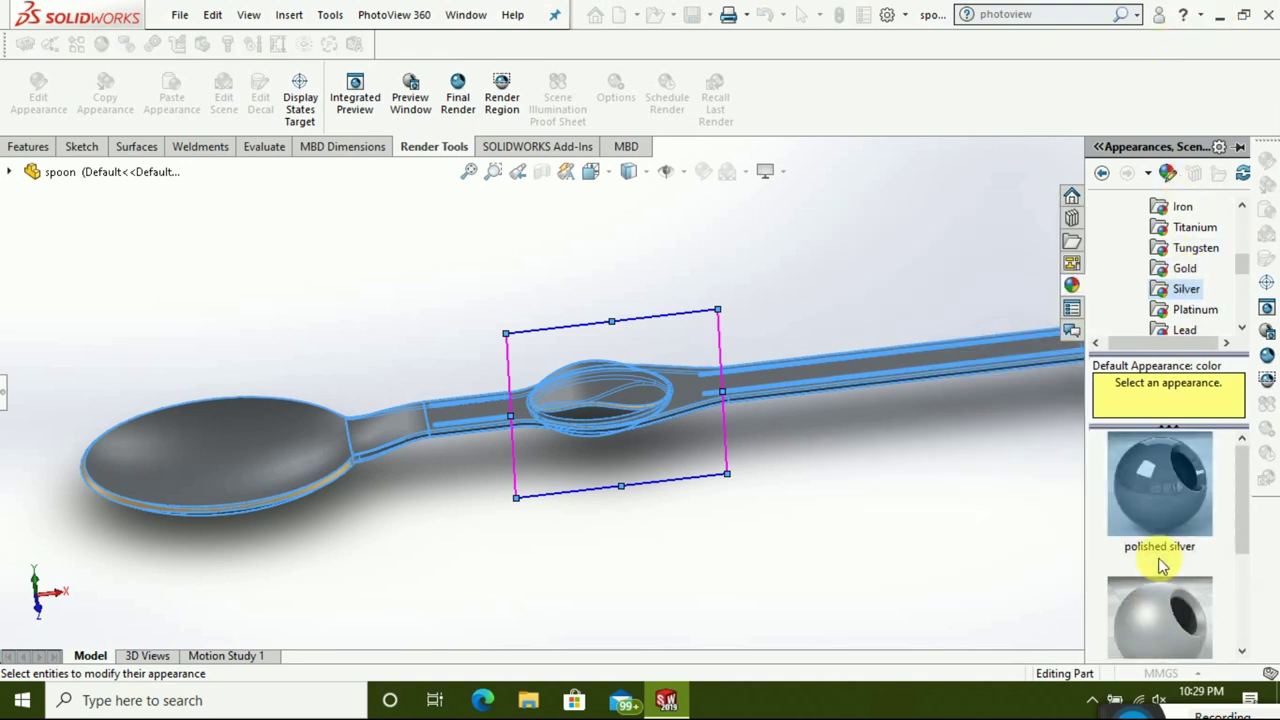
scroll(1162, 566, "down", 1)
double_click(1153, 525)
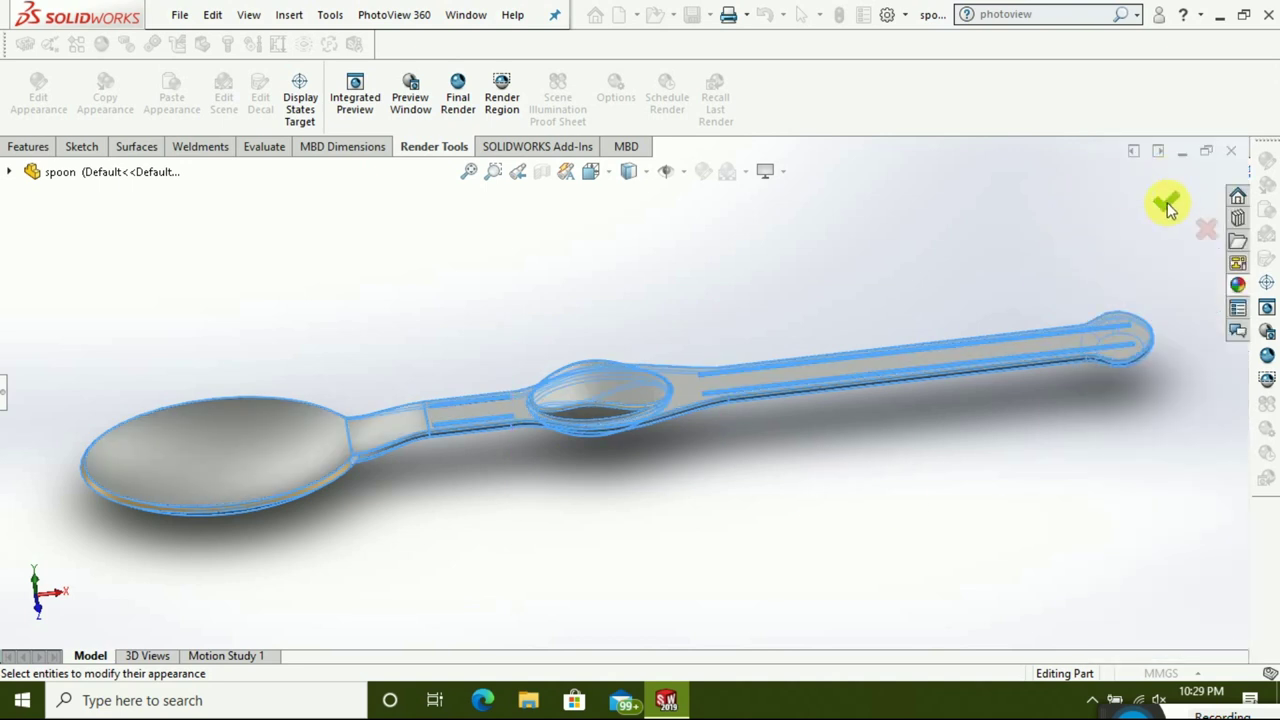
left_click(1167, 205)
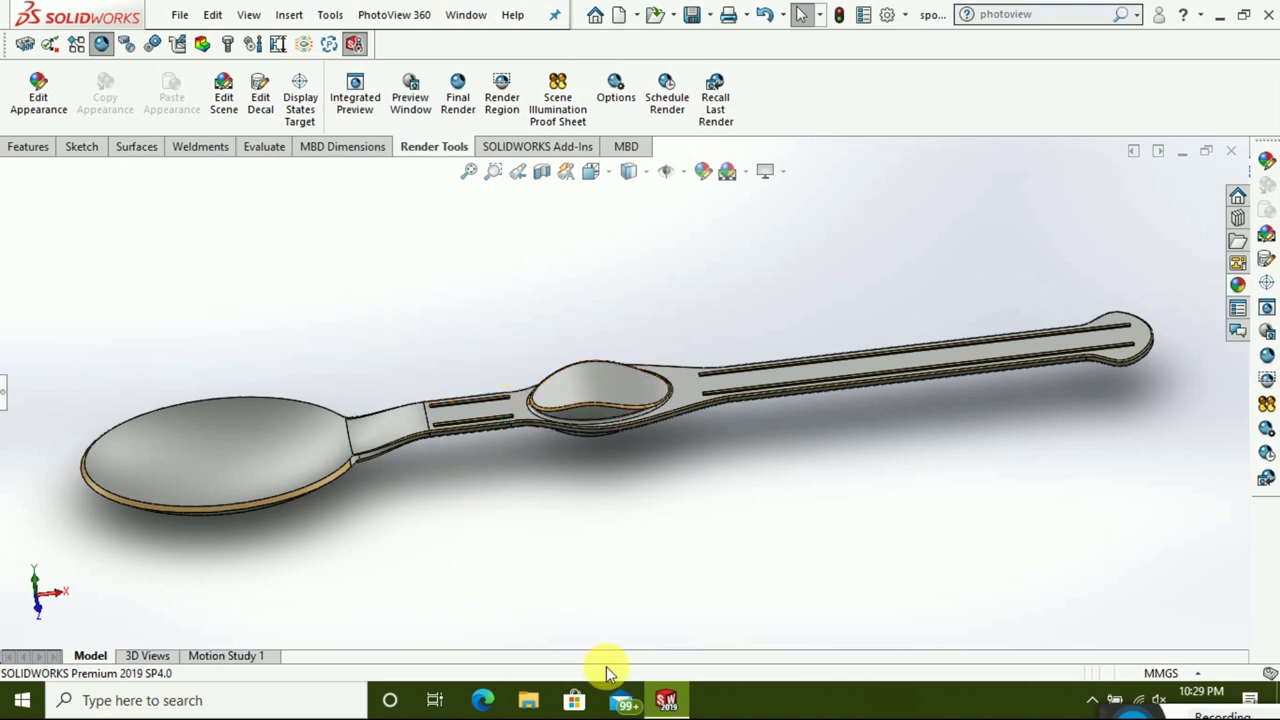
left_click(470, 95)
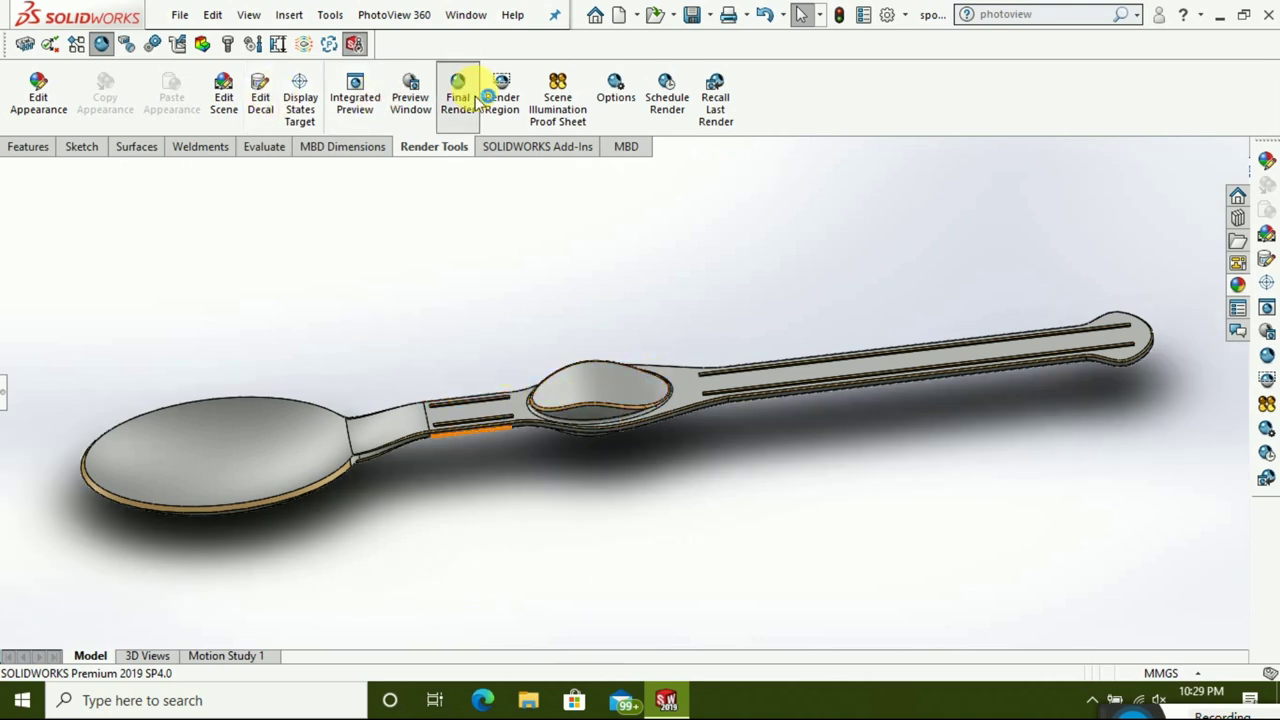